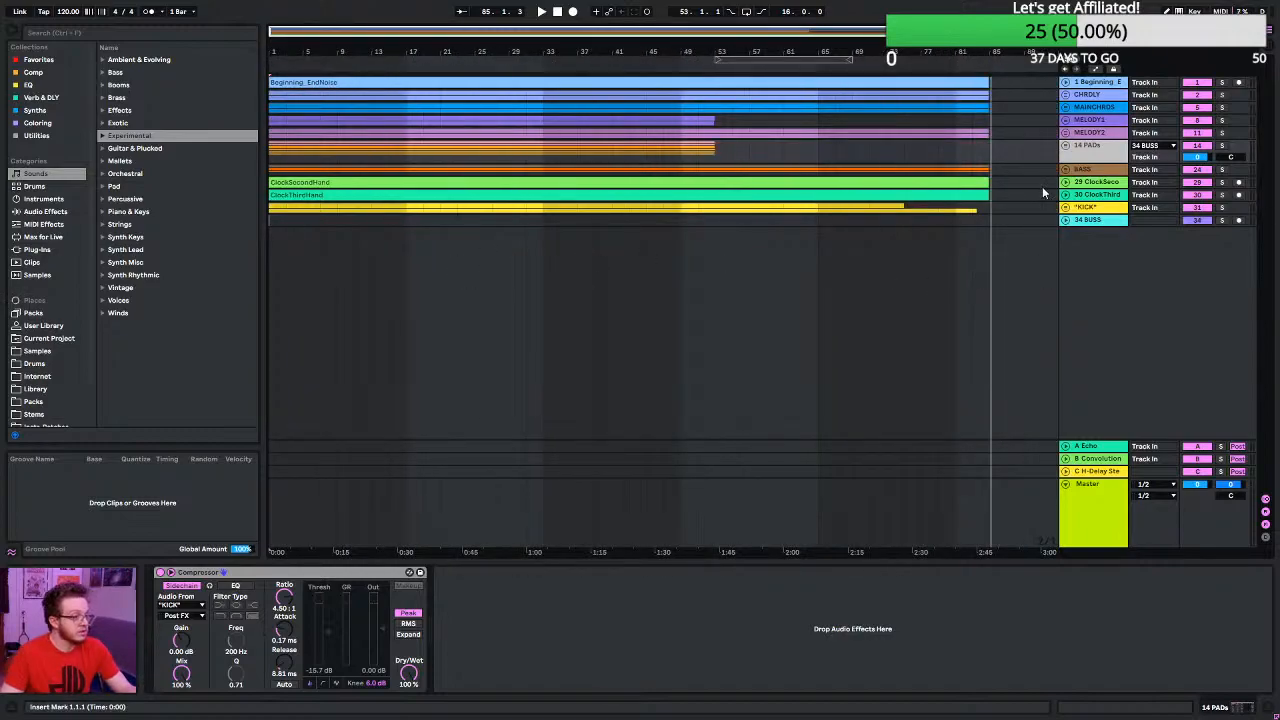
# - Unfold the BASS group, play the song from the start and add an EQ Eight to the 25 Bass track
pyautogui.click(1065, 170)
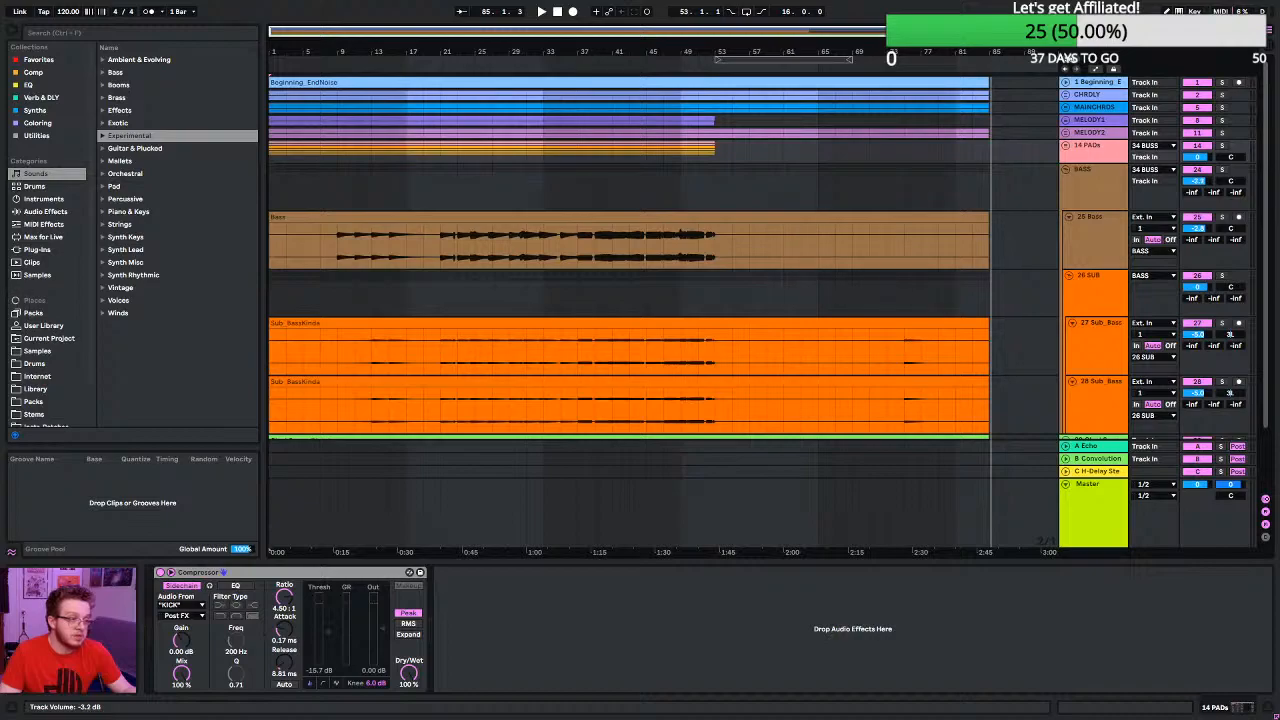
pyautogui.click(323, 67)
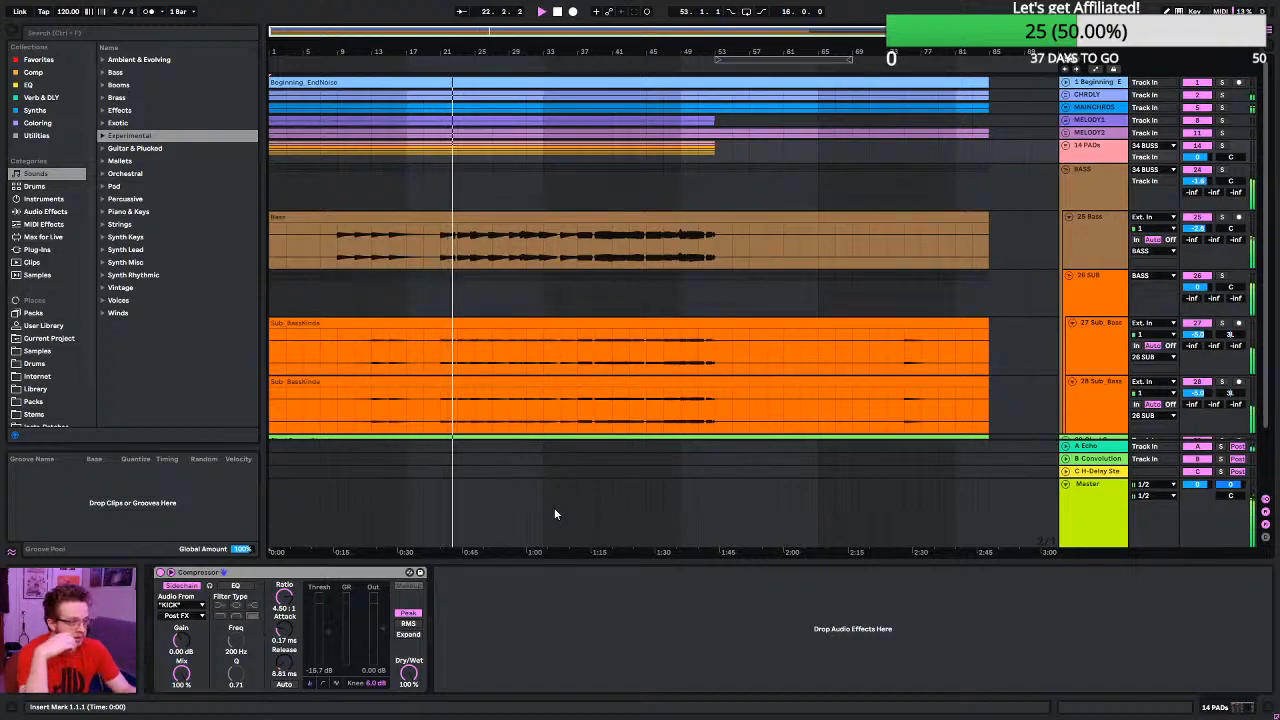
pyautogui.click(1110, 222)
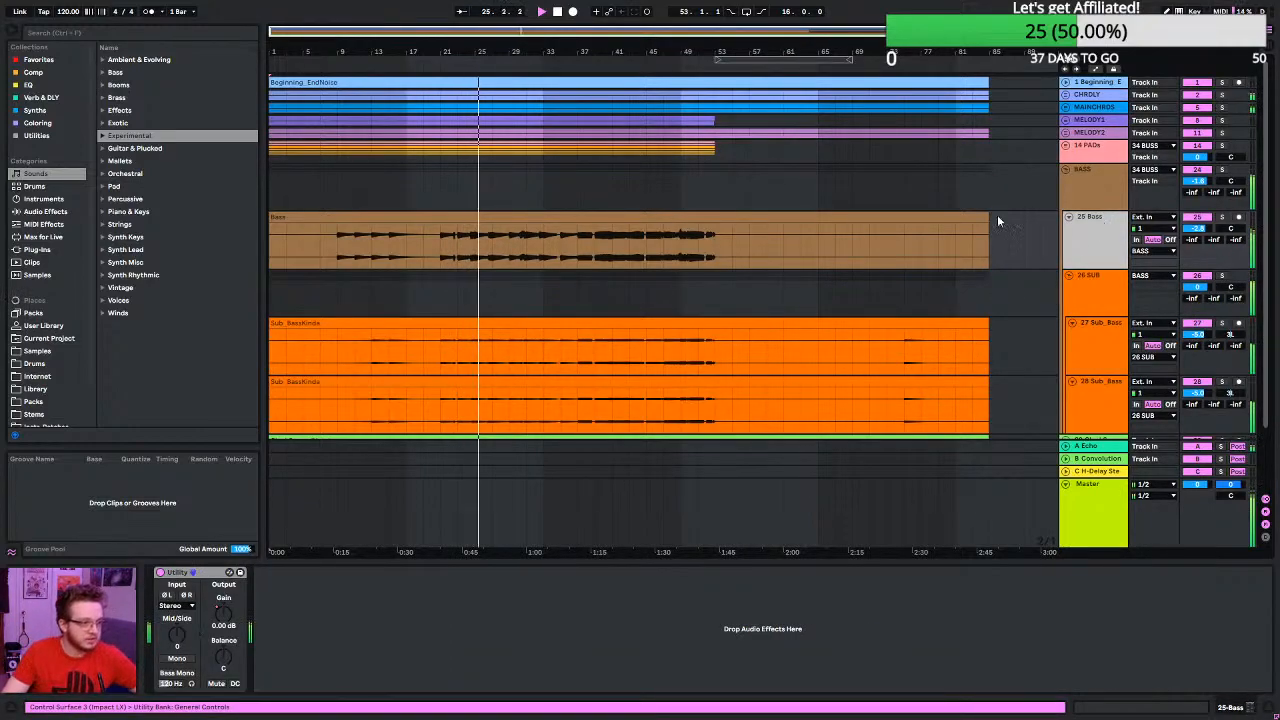
pyautogui.click(30, 85)
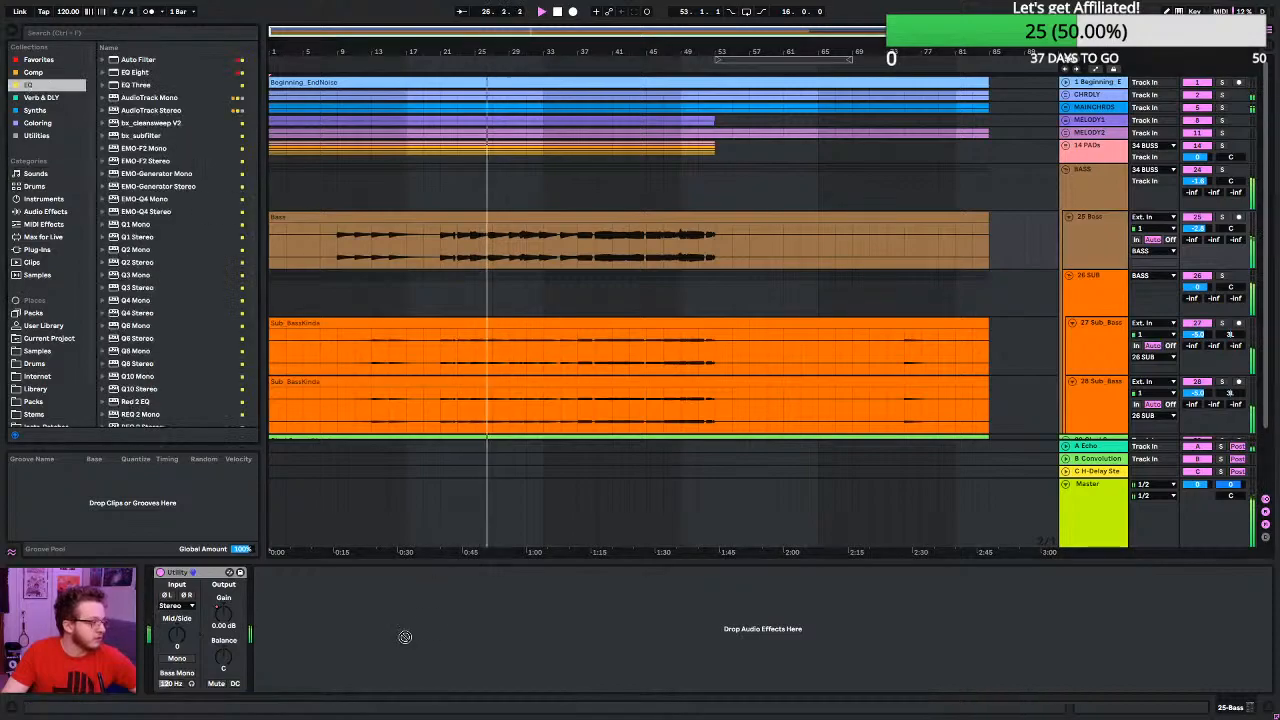
pyautogui.moveTo(131, 73); pyautogui.dragTo(343, 610)
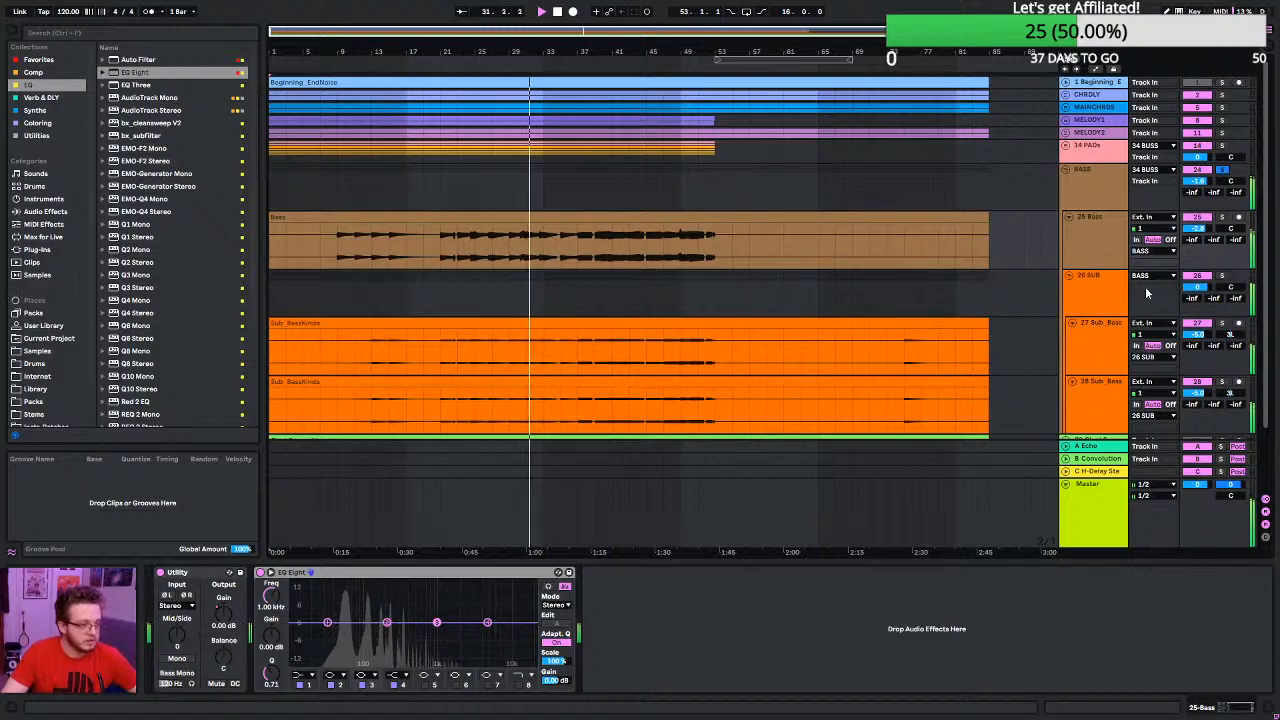
# - Add an EQ Eight after the Utility on track 27, the first Sub_BassKinda track
pyautogui.click(1106, 228)
pyautogui.click(1111, 338)
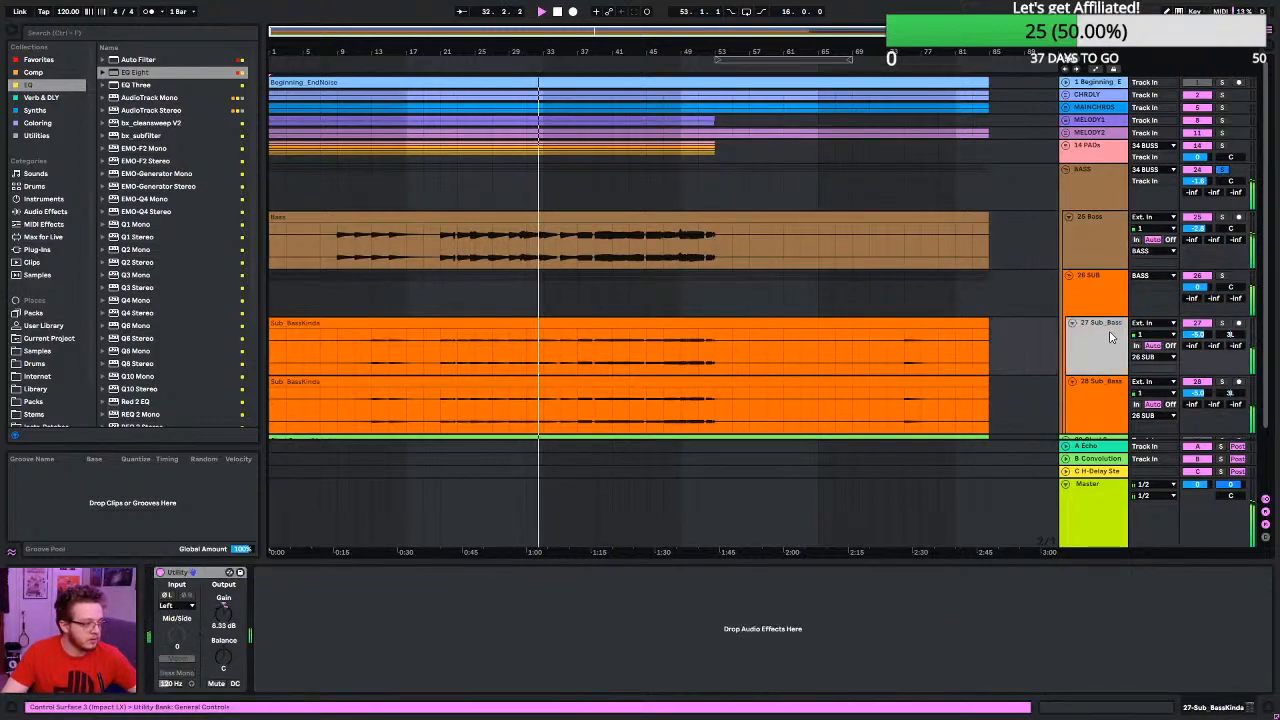
pyautogui.moveTo(138, 77); pyautogui.dragTo(290, 640)
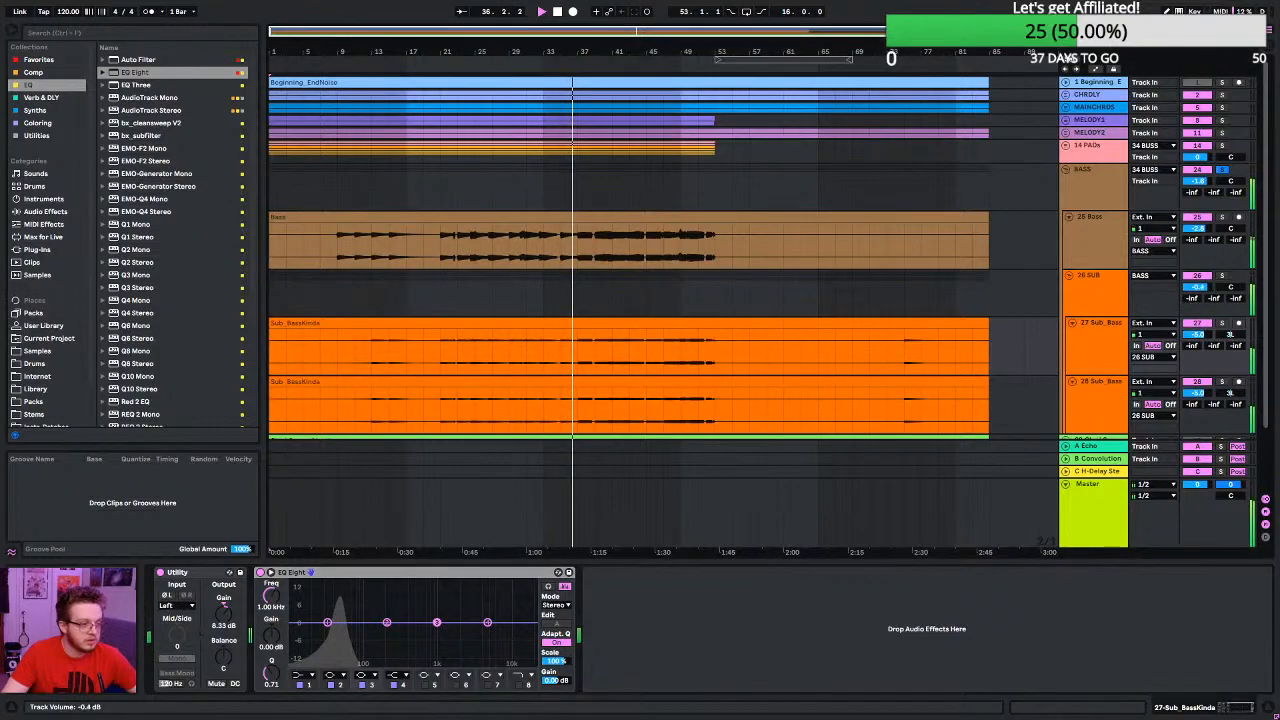
# - Lower the 26 SUB group's volume to -4.2 dB, checking the output level in the Master track's Sonarworks Reference 4
pyautogui.moveTo(1198, 288); pyautogui.dragTo(1198, 300)
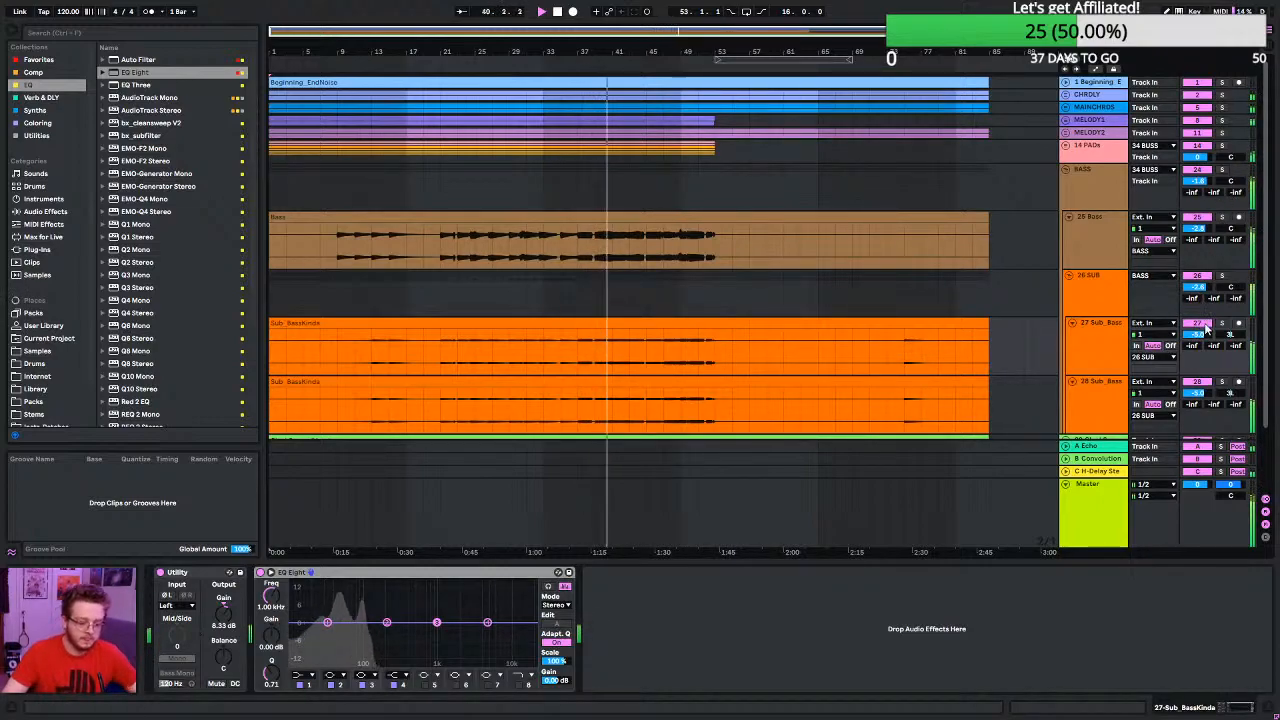
pyautogui.click(1100, 484)
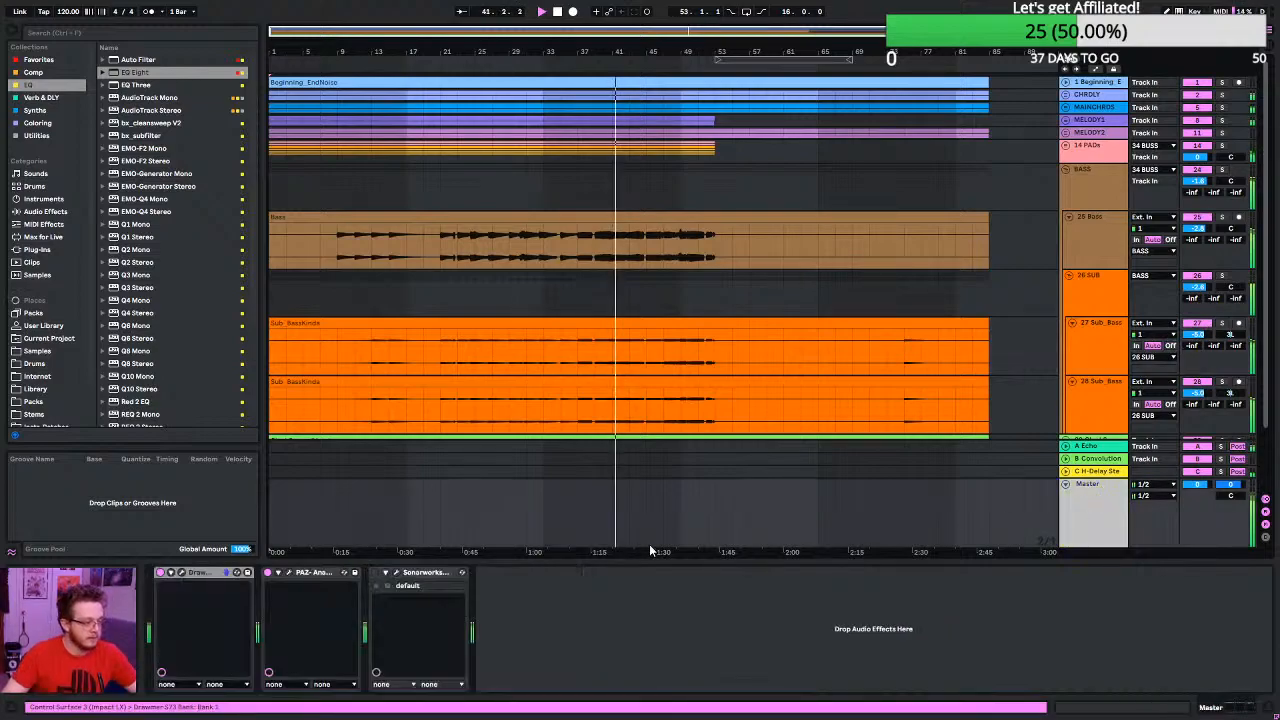
pyautogui.click(396, 574)
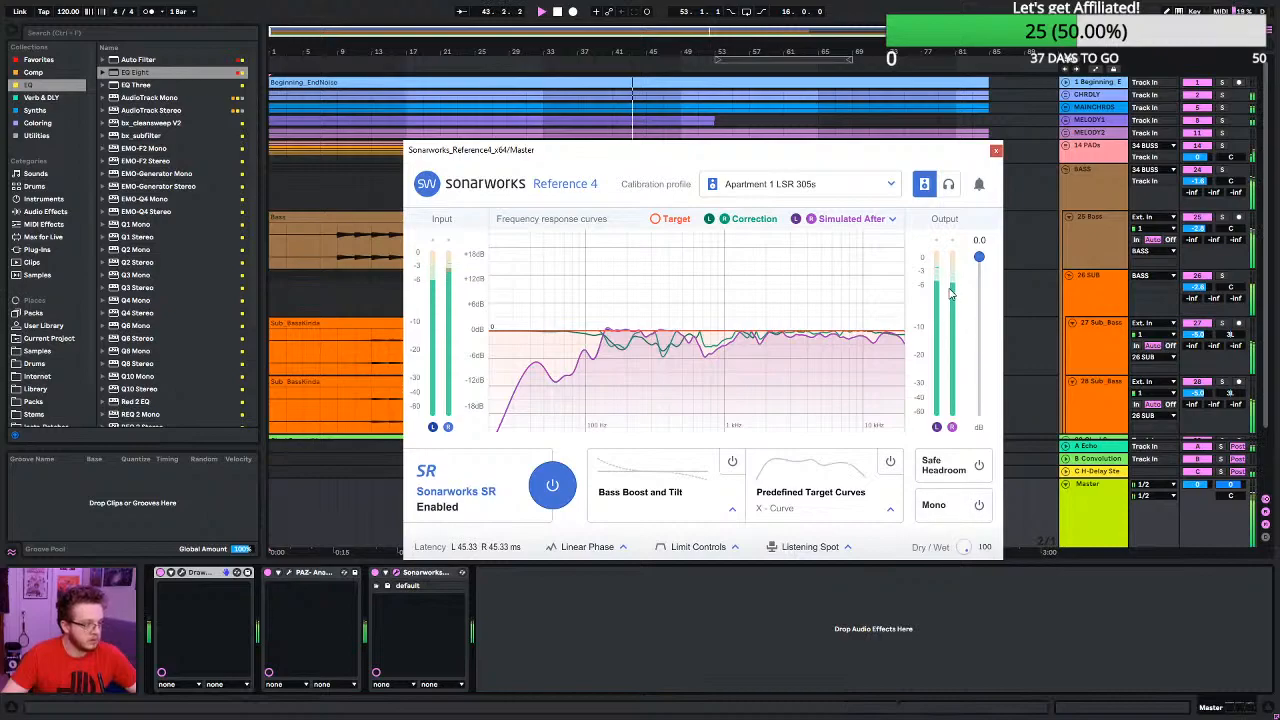
pyautogui.click(996, 150)
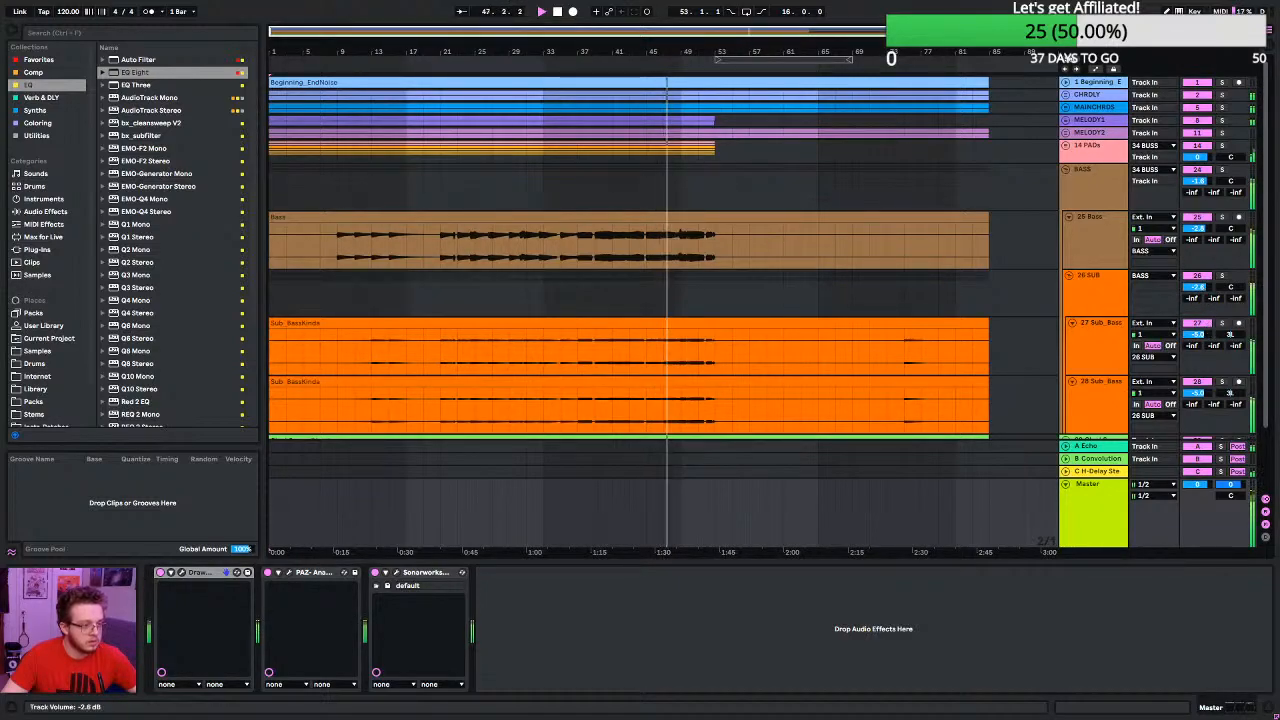
pyautogui.moveTo(1197, 287); pyautogui.dragTo(1197, 298)
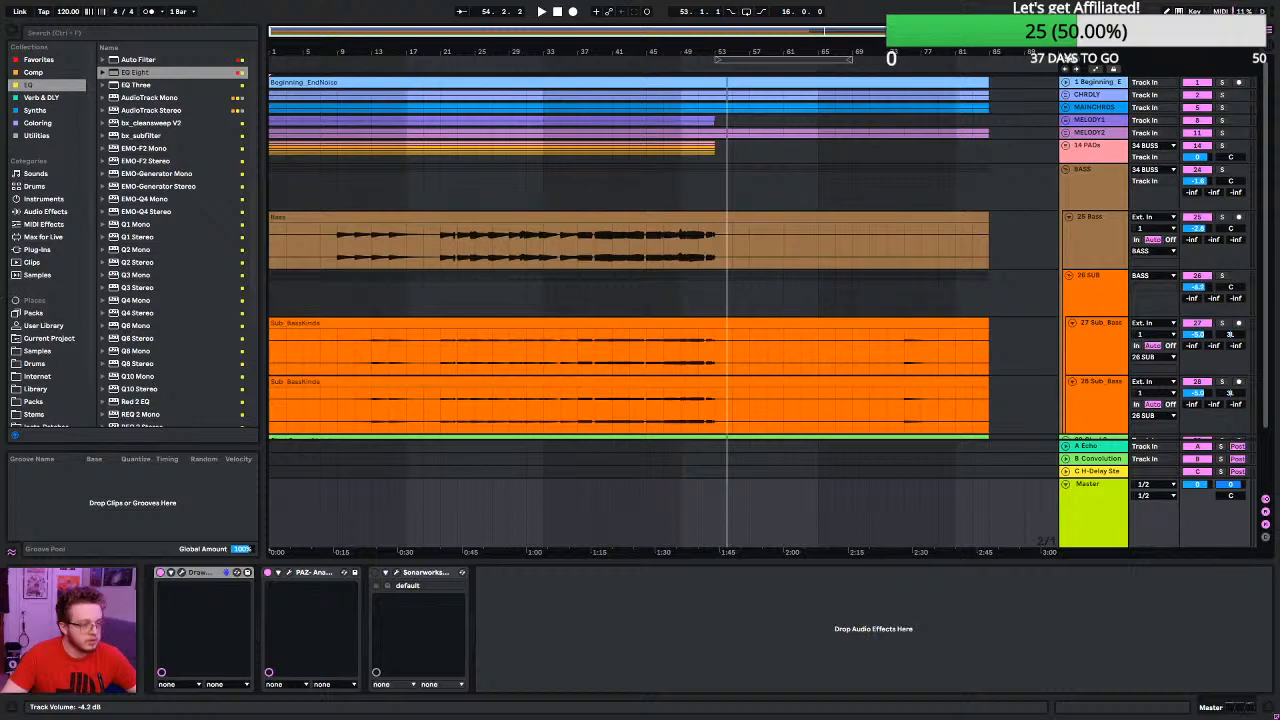
# - Play from bar 21 and compare the EQ Eight spectra of the 25 Bass, 27 Sub_BassKinda and 26 SUB tracks
pyautogui.click(440, 188)
pyautogui.press('space')
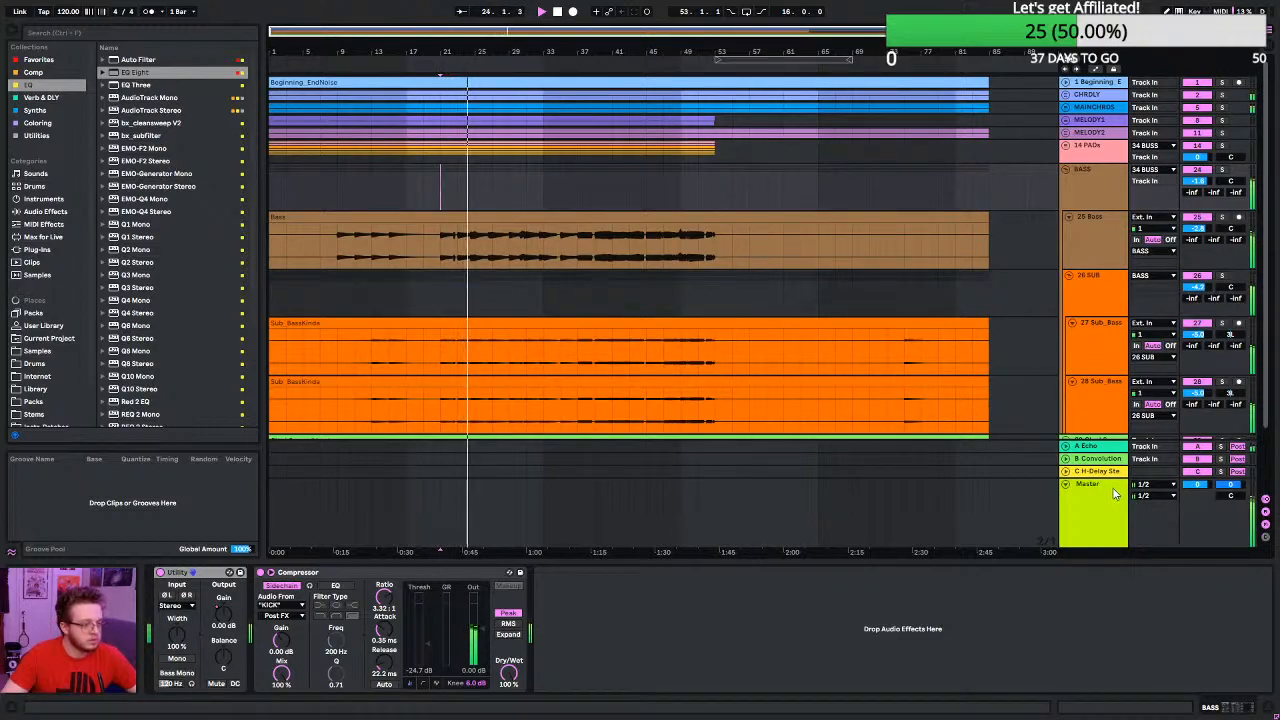
pyautogui.click(1097, 234)
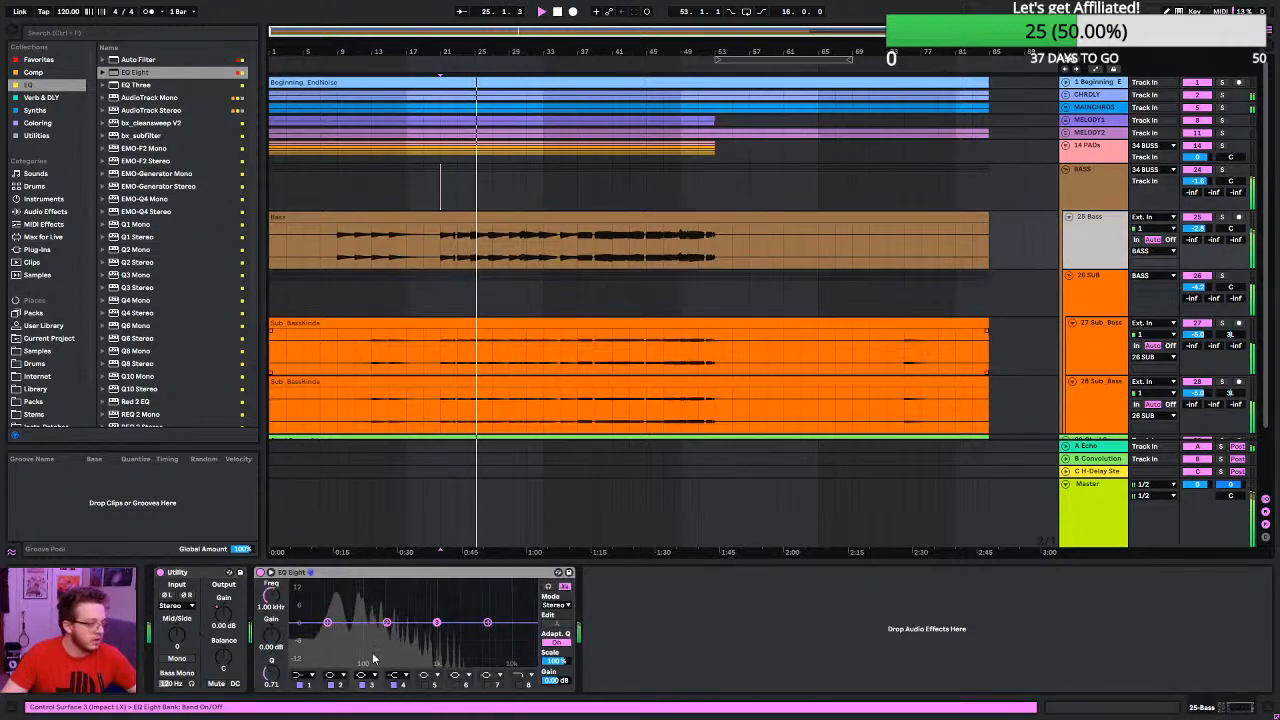
pyautogui.click(1110, 355)
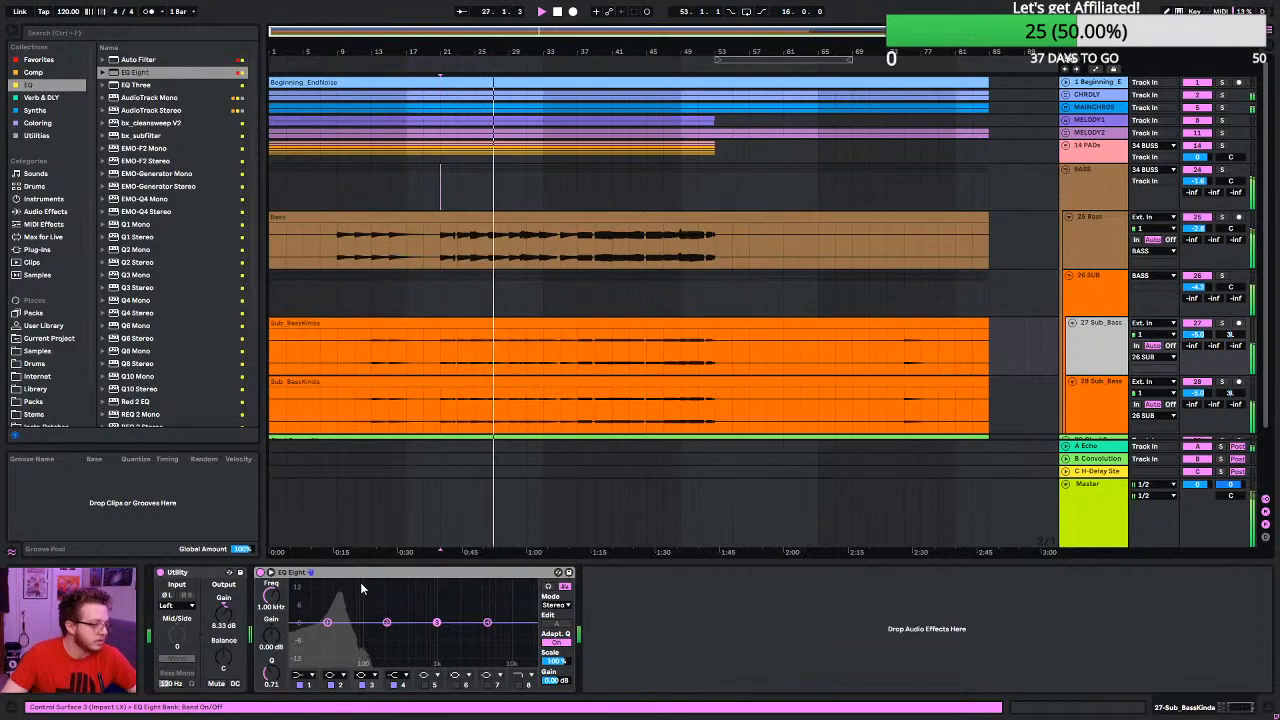
pyautogui.click(1110, 298)
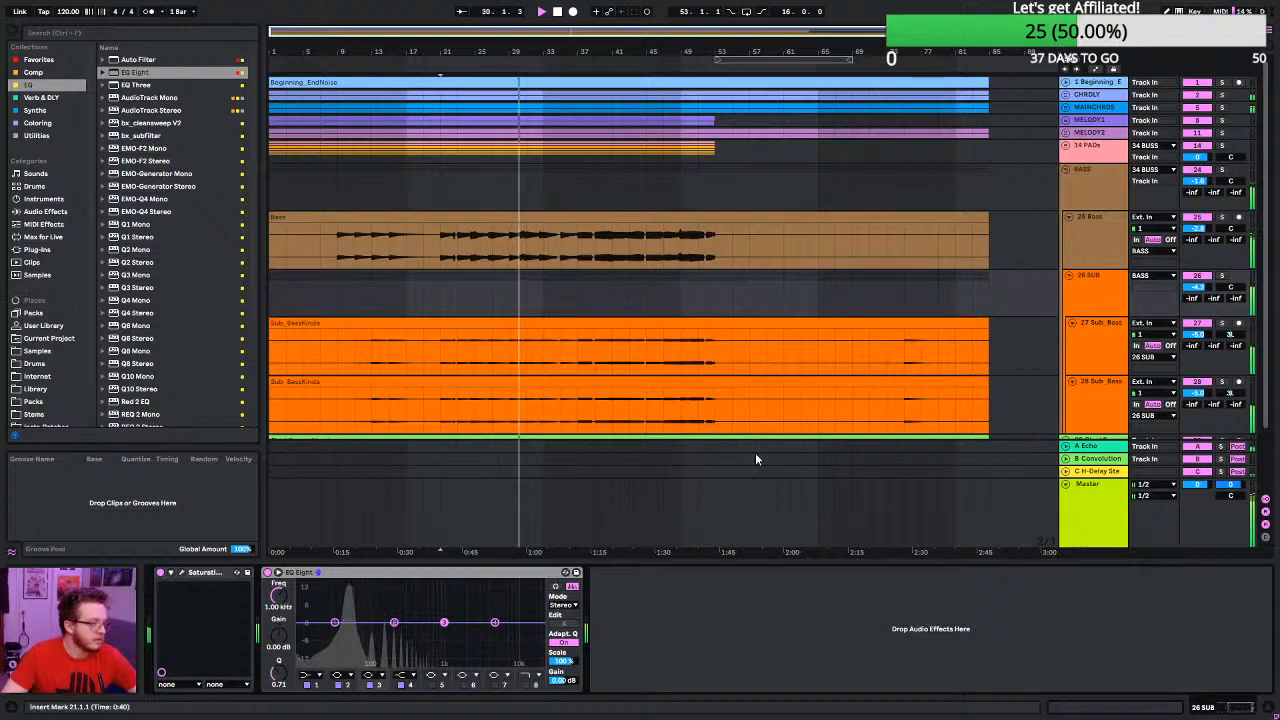
pyautogui.click(1107, 286)
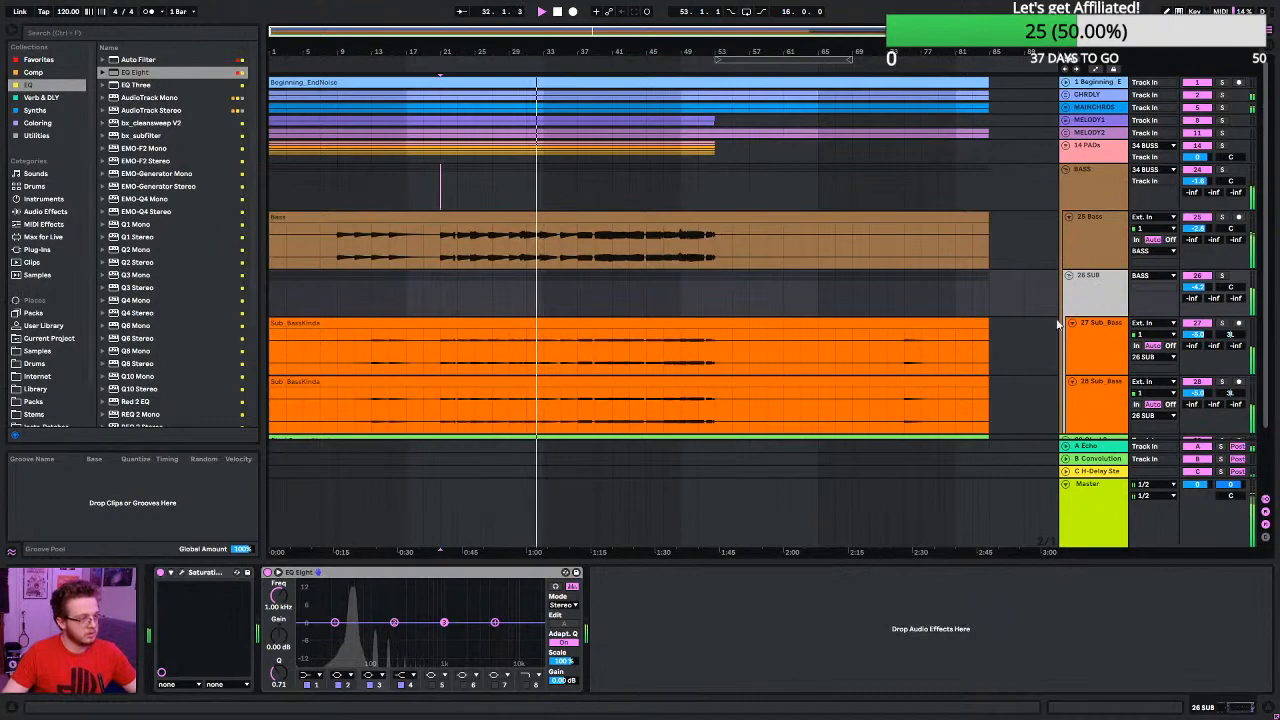
# - Cut the lows of the 25 Bass track with EQ Eight's band 1 shelf at 66.7 Hz and -4.09 dB
pyautogui.click(1082, 222)
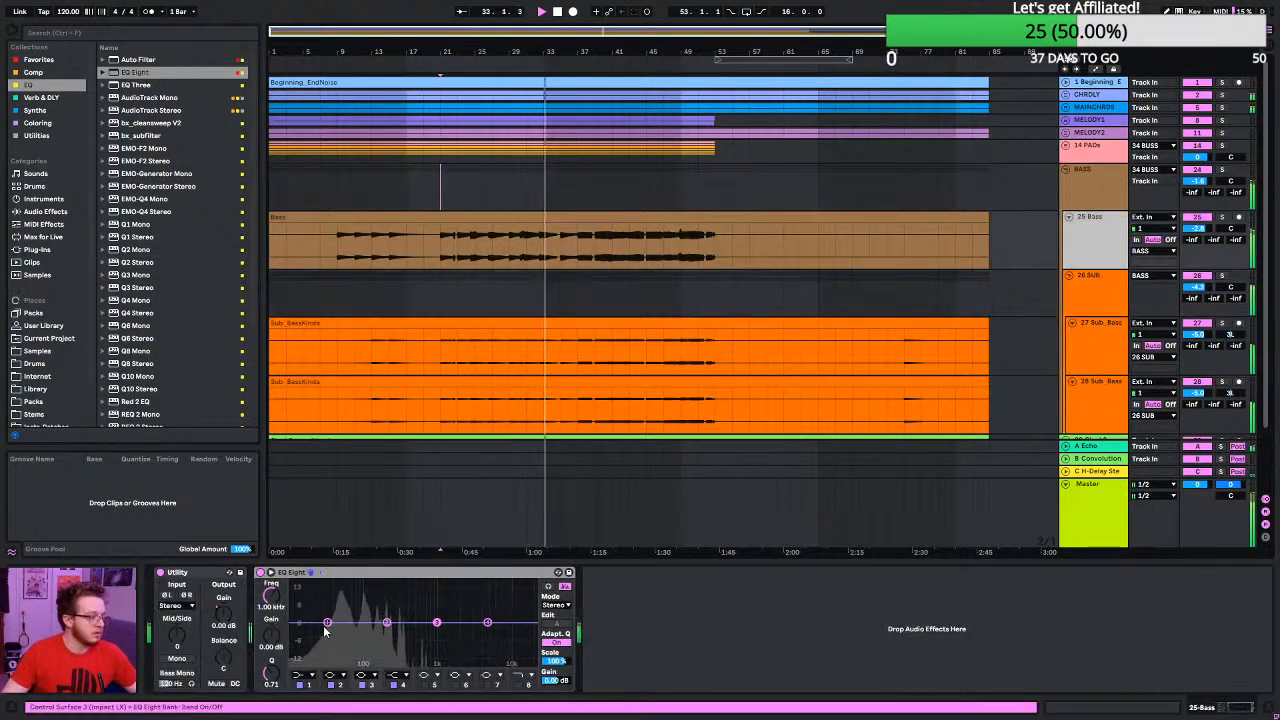
pyautogui.moveTo(327, 622); pyautogui.dragTo(358, 631)
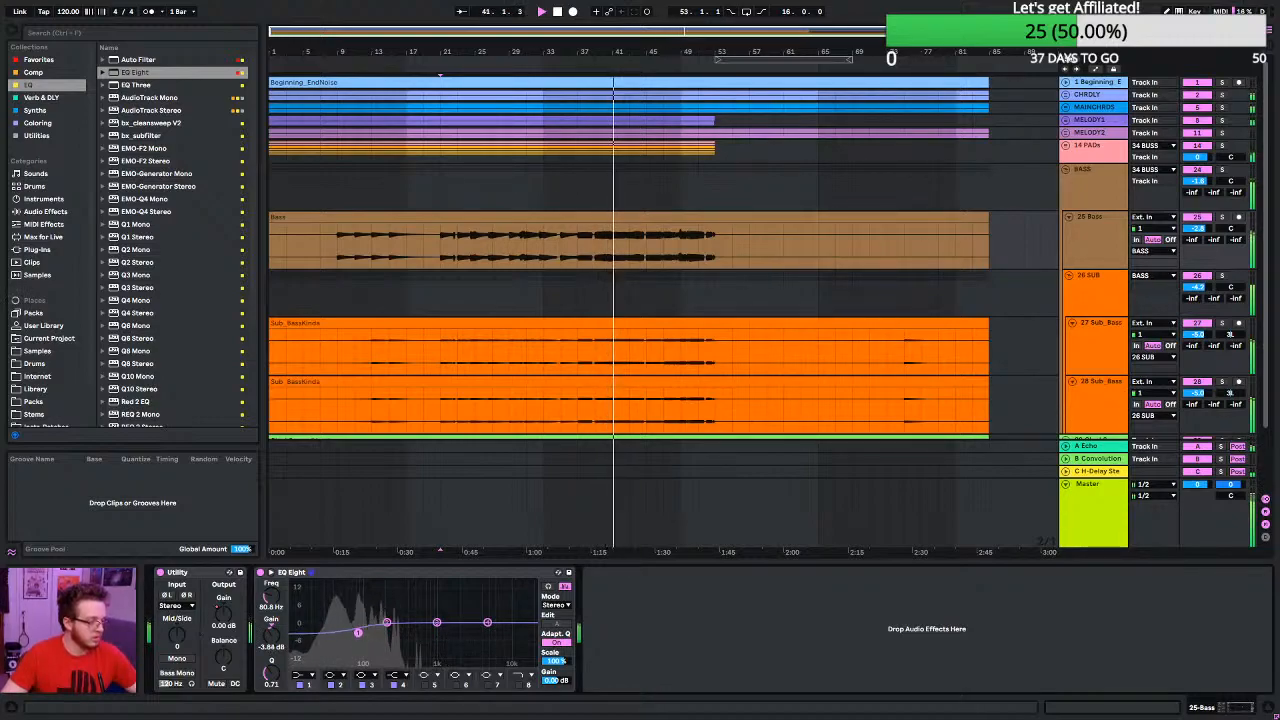
pyautogui.moveTo(358, 631); pyautogui.dragTo(360, 636)
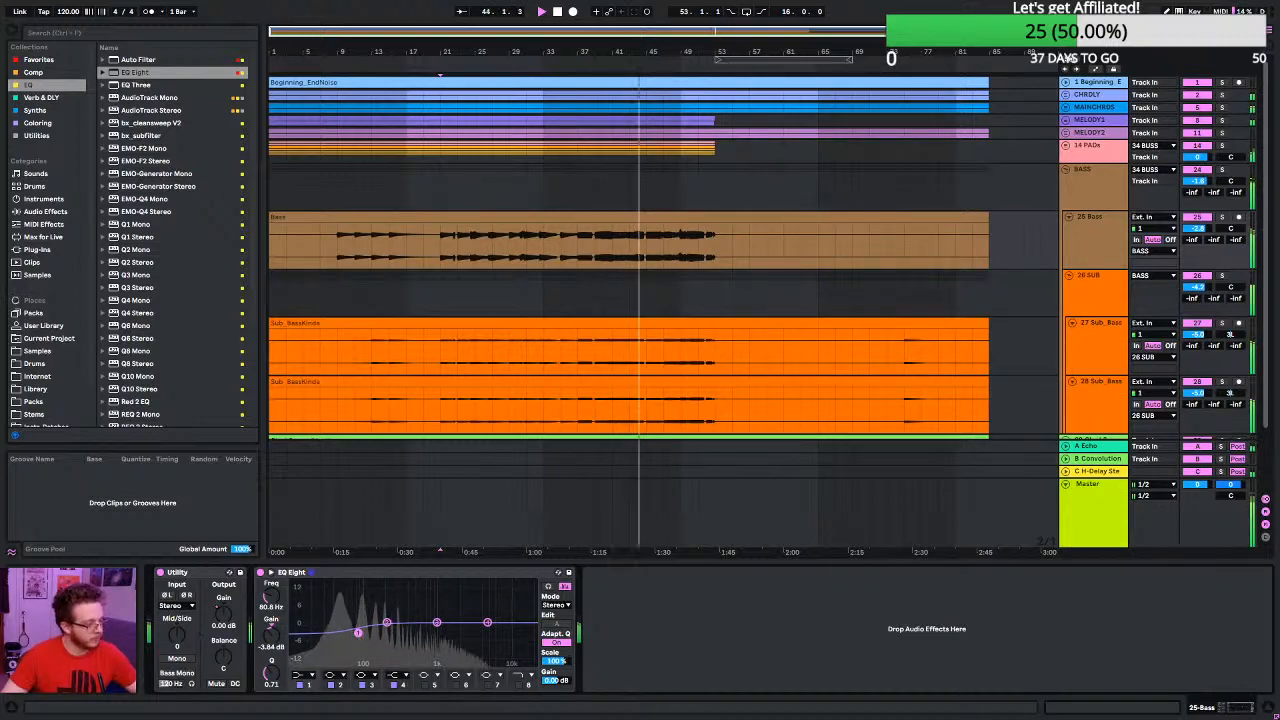
pyautogui.moveTo(360, 636)
pyautogui.mouseDown()
pyautogui.moveTo(352, 622)
pyautogui.moveTo(352, 633)
pyautogui.mouseUp()
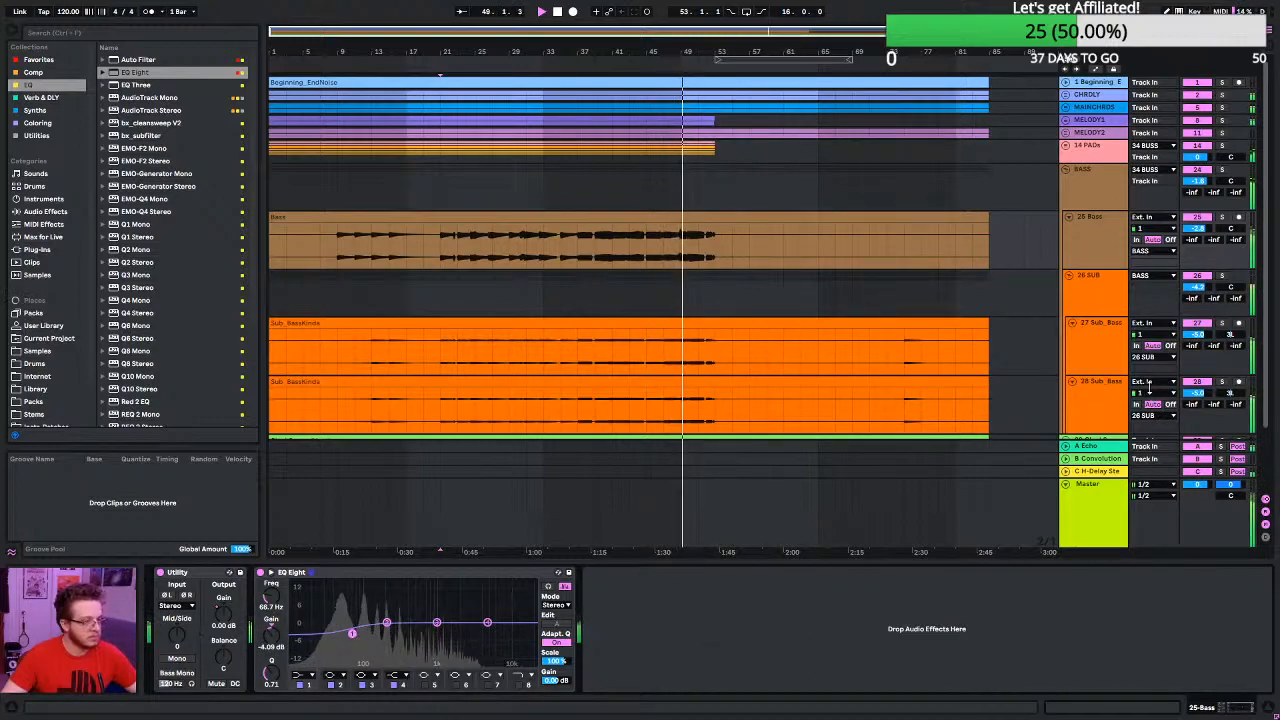
# - Lower the 26 SUB group's volume to -5.6 dB
pyautogui.moveTo(1199, 336); pyautogui.dragTo(1199, 344)
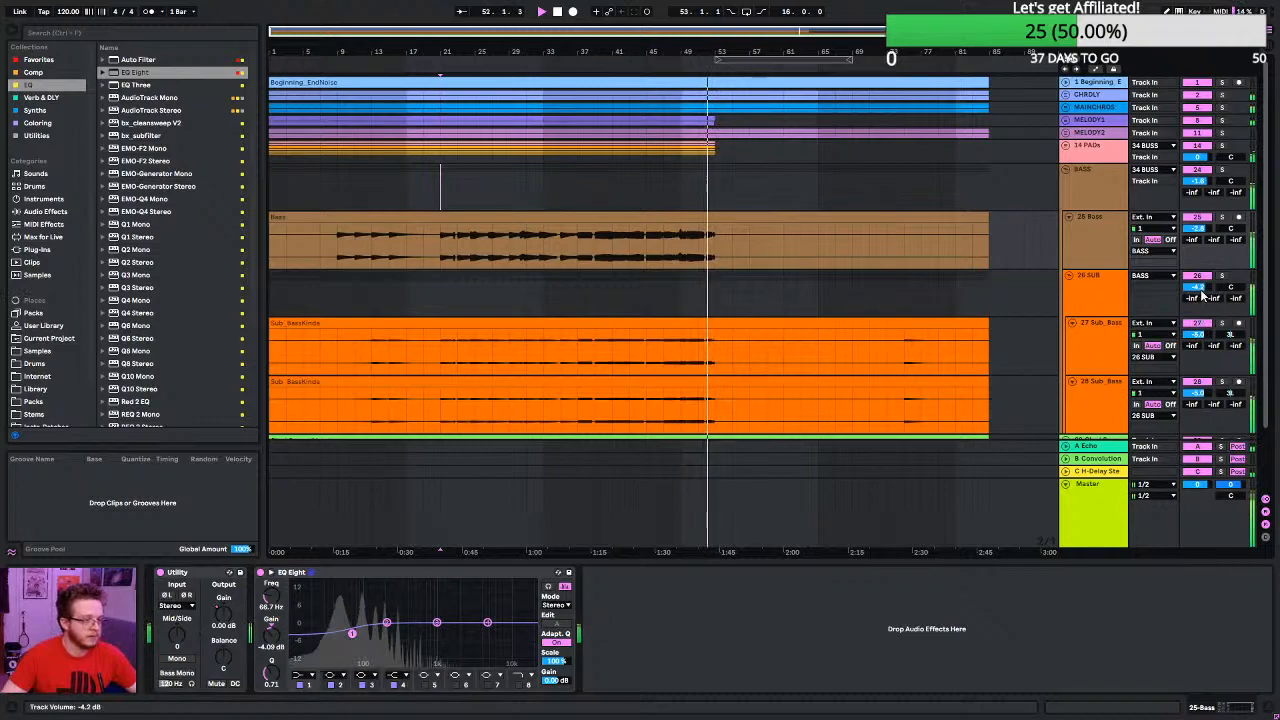
pyautogui.moveTo(1198, 288); pyautogui.dragTo(1198, 297)
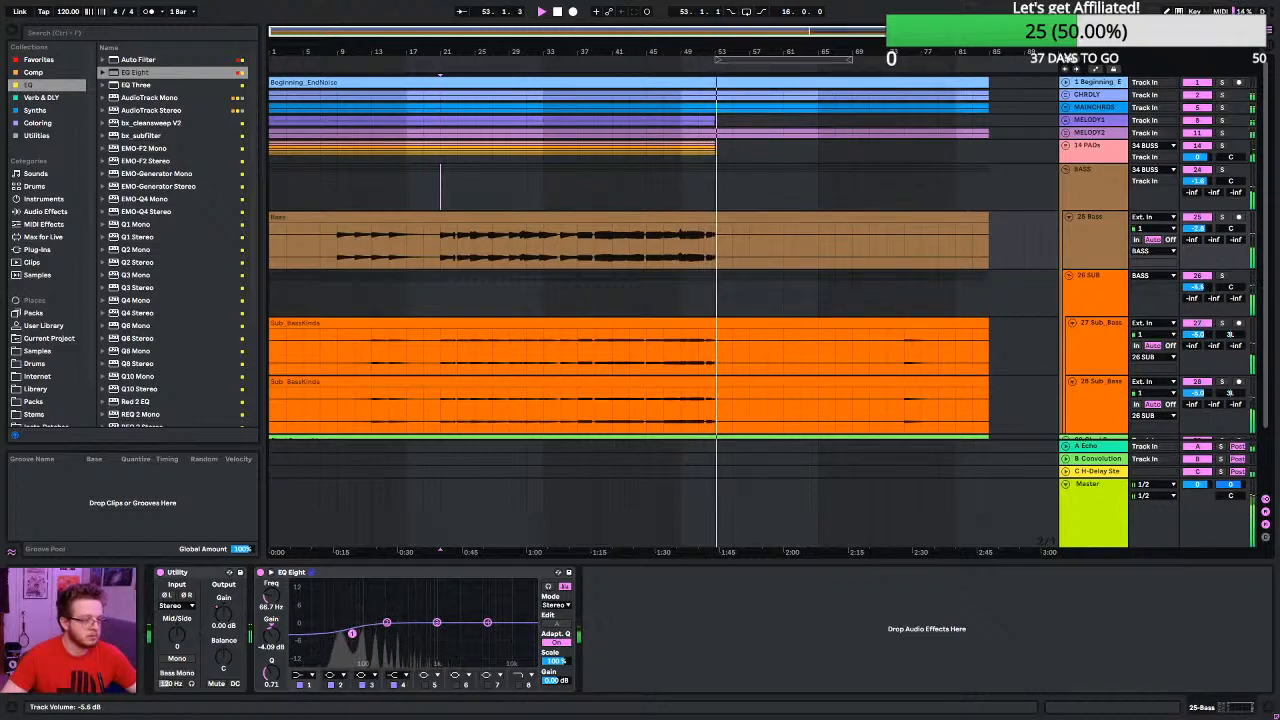
# - Play from bar 33, enable Sonarworks Reference 4 on the Master and switch it to the AKG K712 Pro Average headphone profile
pyautogui.click(548, 190)
pyautogui.press('space')
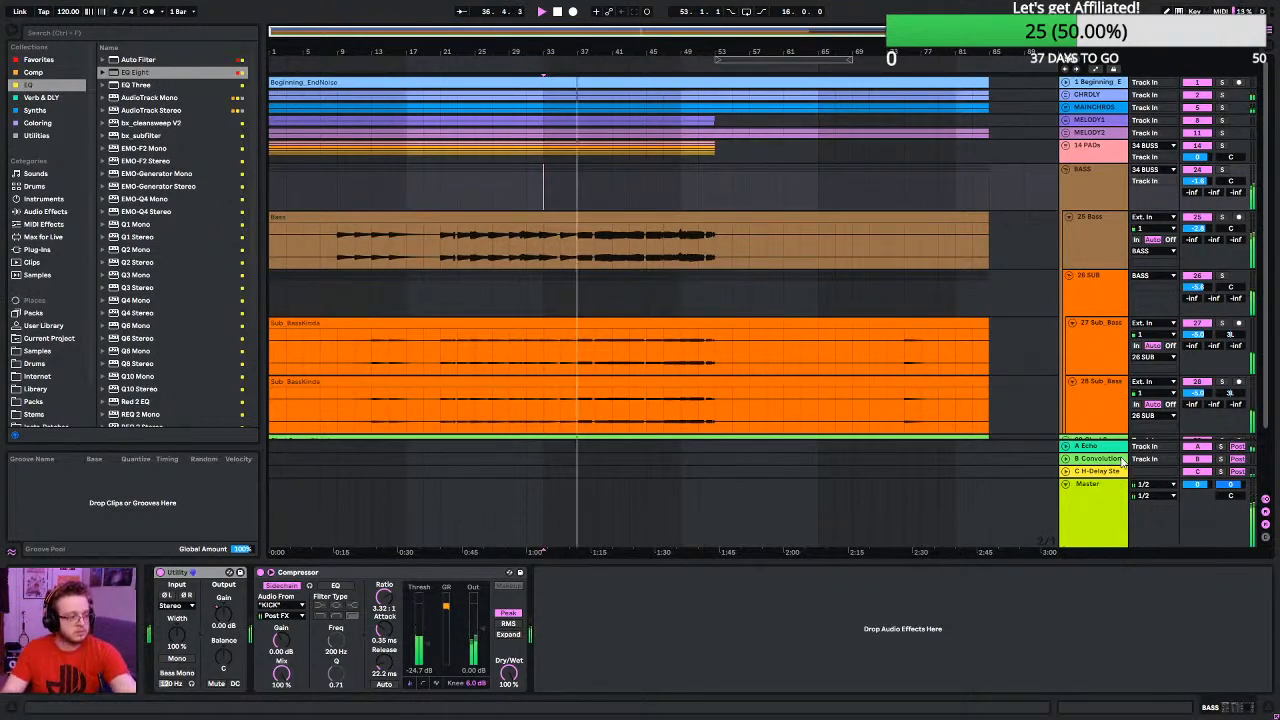
pyautogui.click(1090, 500)
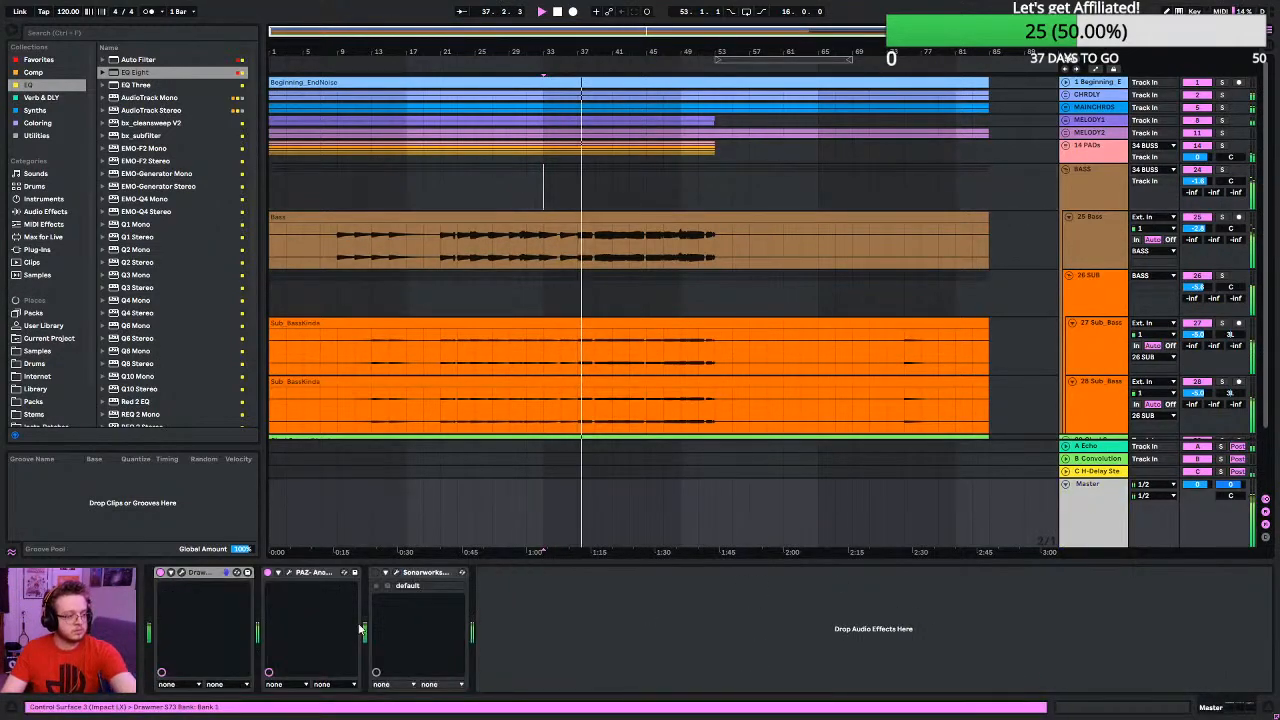
pyautogui.click(376, 573)
pyautogui.click(397, 573)
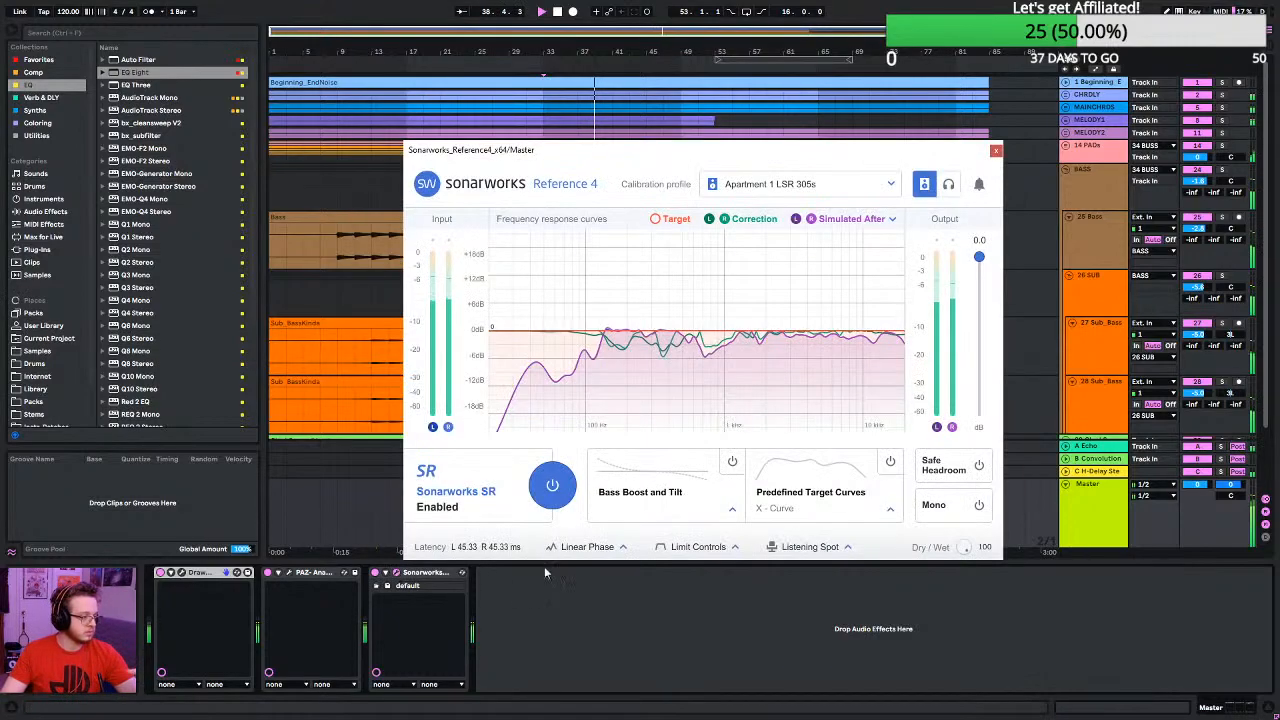
pyautogui.click(950, 185)
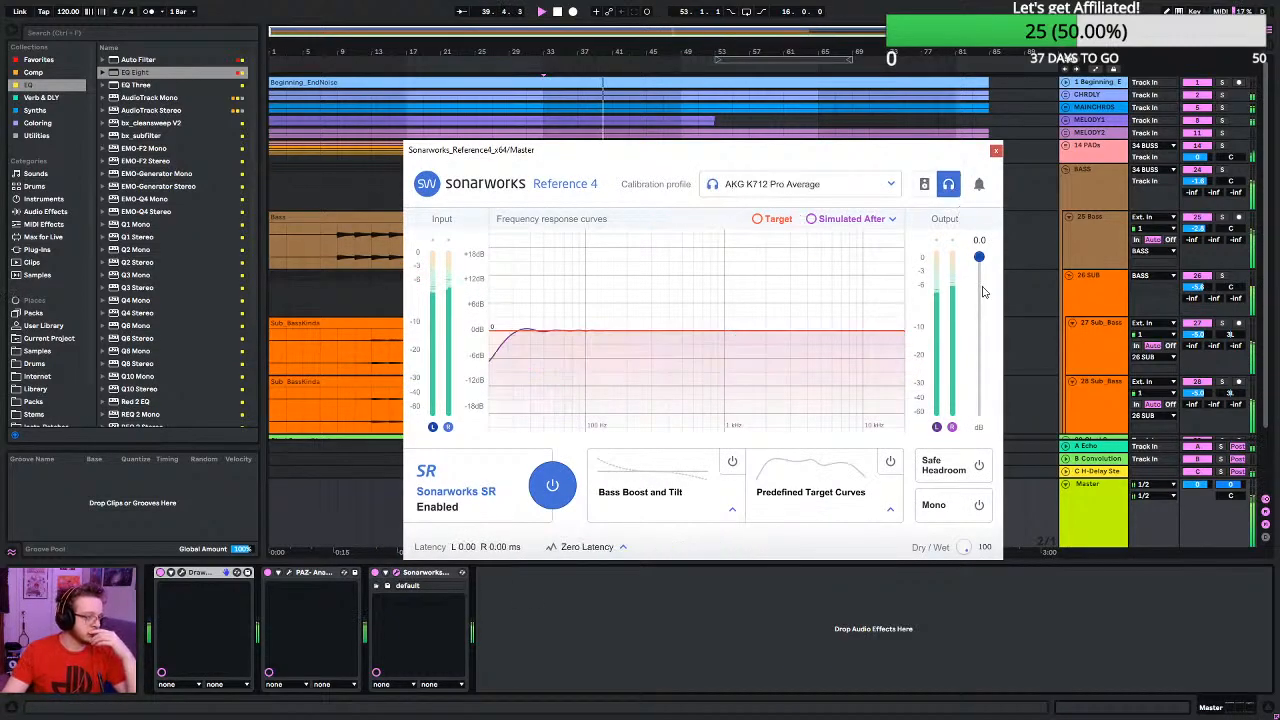
pyautogui.click(996, 152)
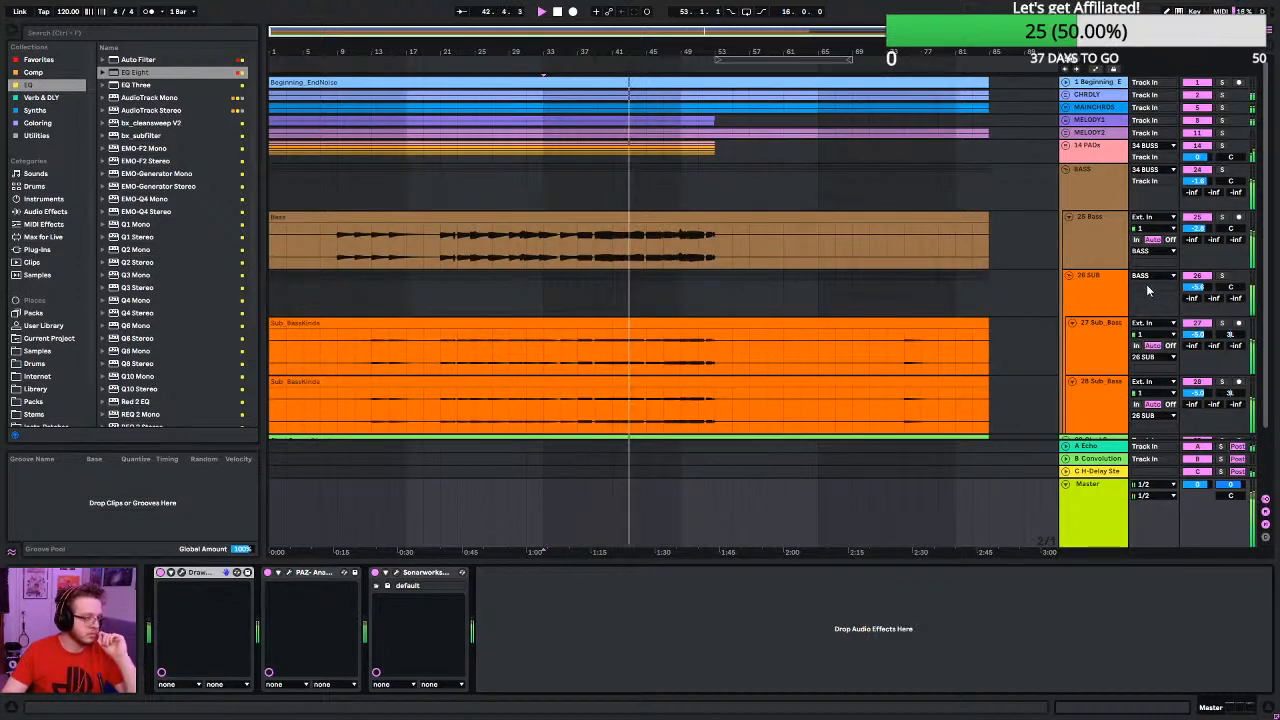
# - Set EQ Eight's band 1 on the 25 Bass track to 82.5 Hz and -9.05 dB, and the 26 SUB group's volume to -6.4 dB
pyautogui.click(1107, 231)
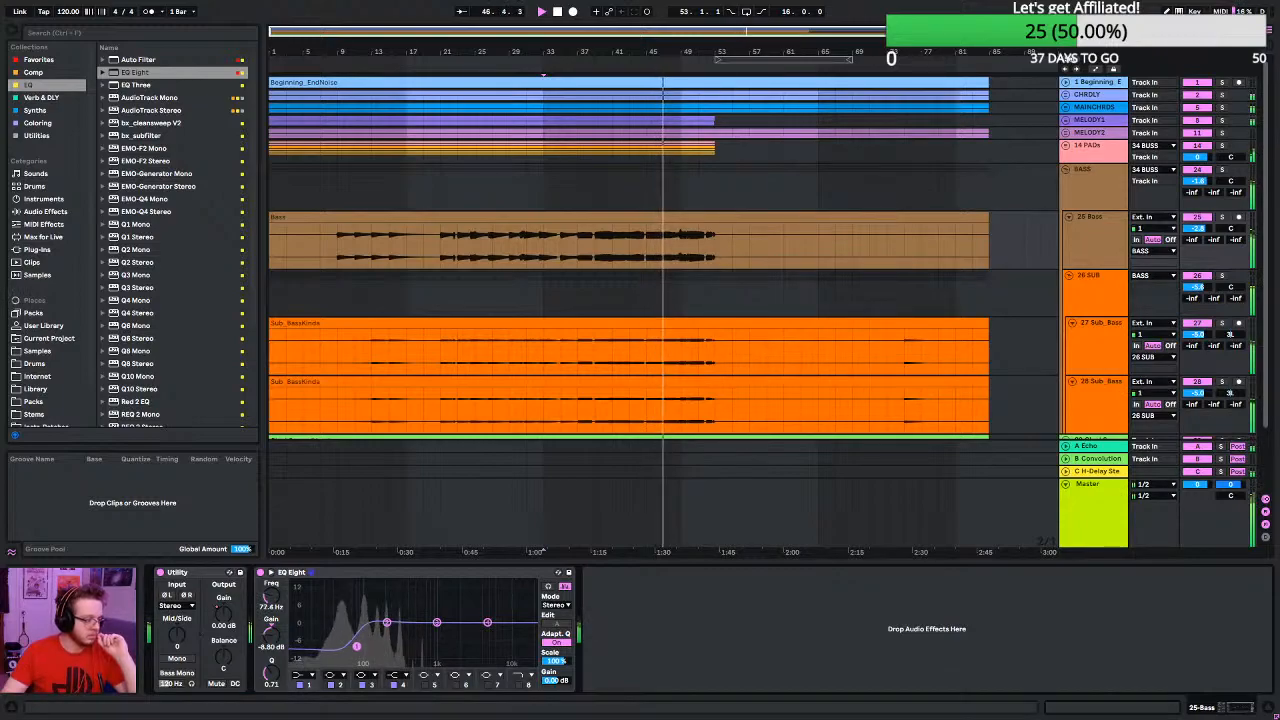
pyautogui.moveTo(357, 646); pyautogui.dragTo(360, 648)
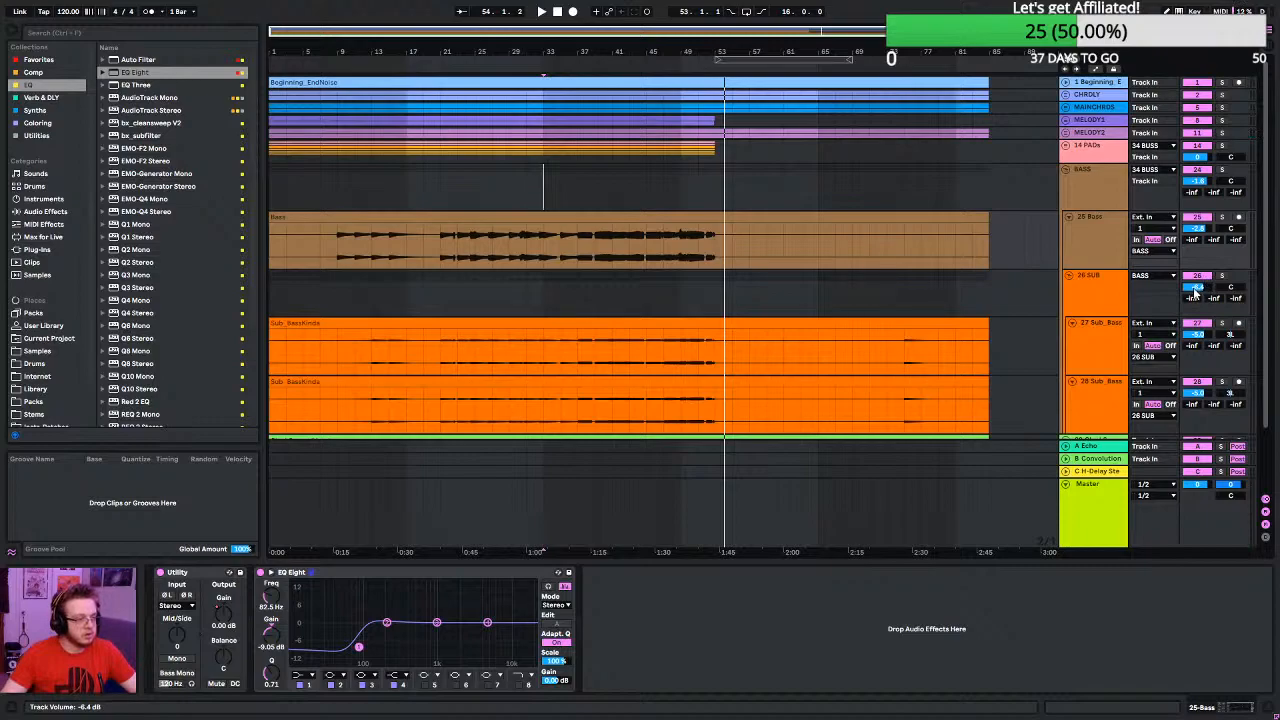
# - Replay from bar 33 and examine the full mix's spectrum and levels in the Master track's PAZ Analyzer
pyautogui.press('space')
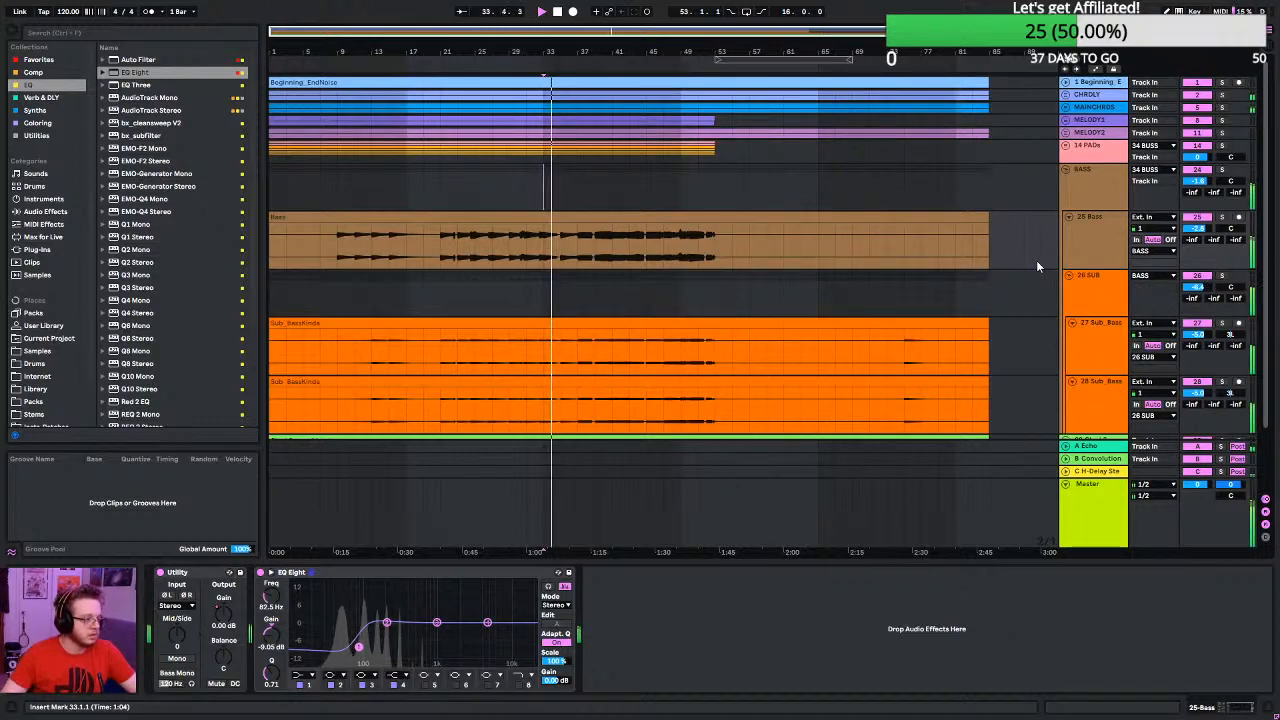
pyautogui.click(1203, 543)
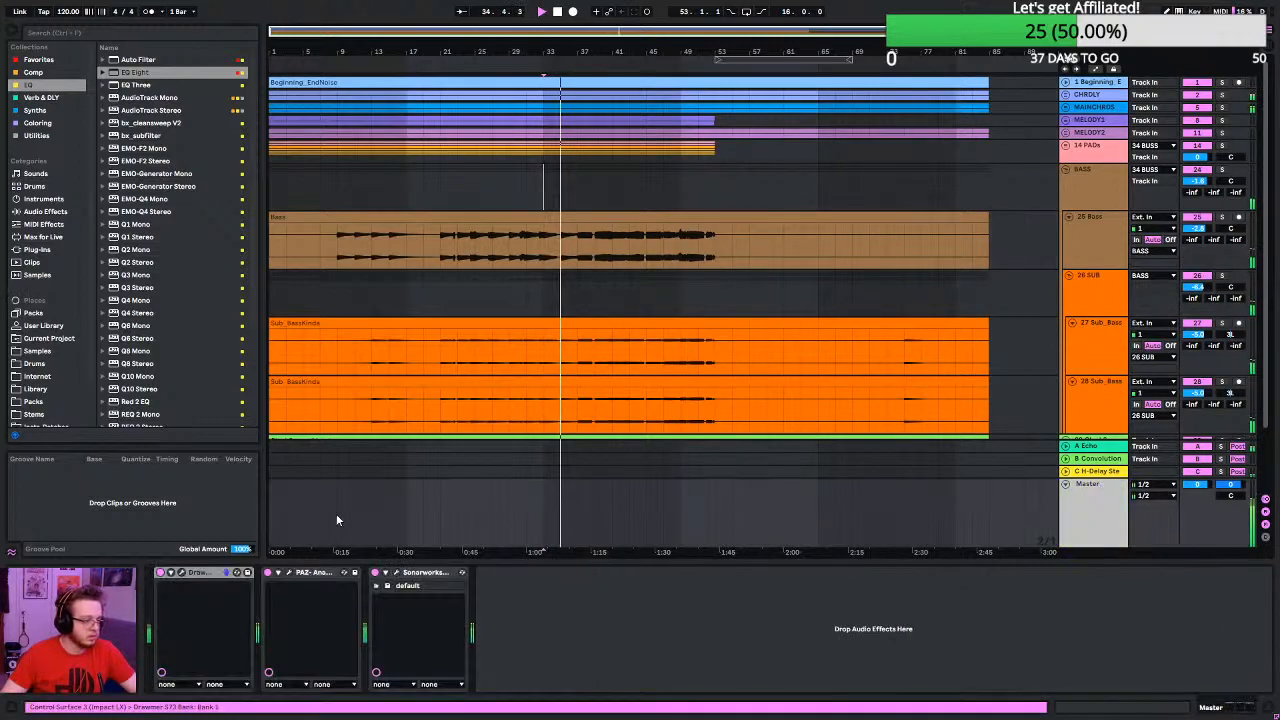
pyautogui.click(289, 572)
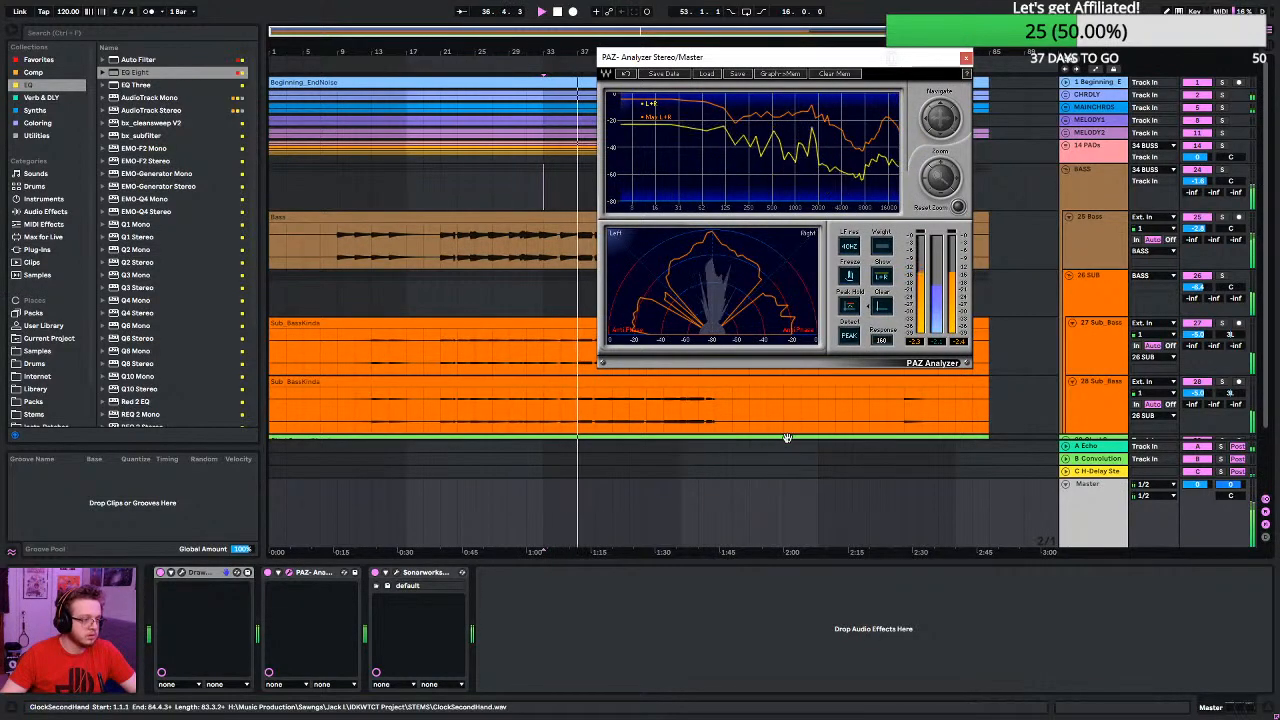
pyautogui.click(943, 343)
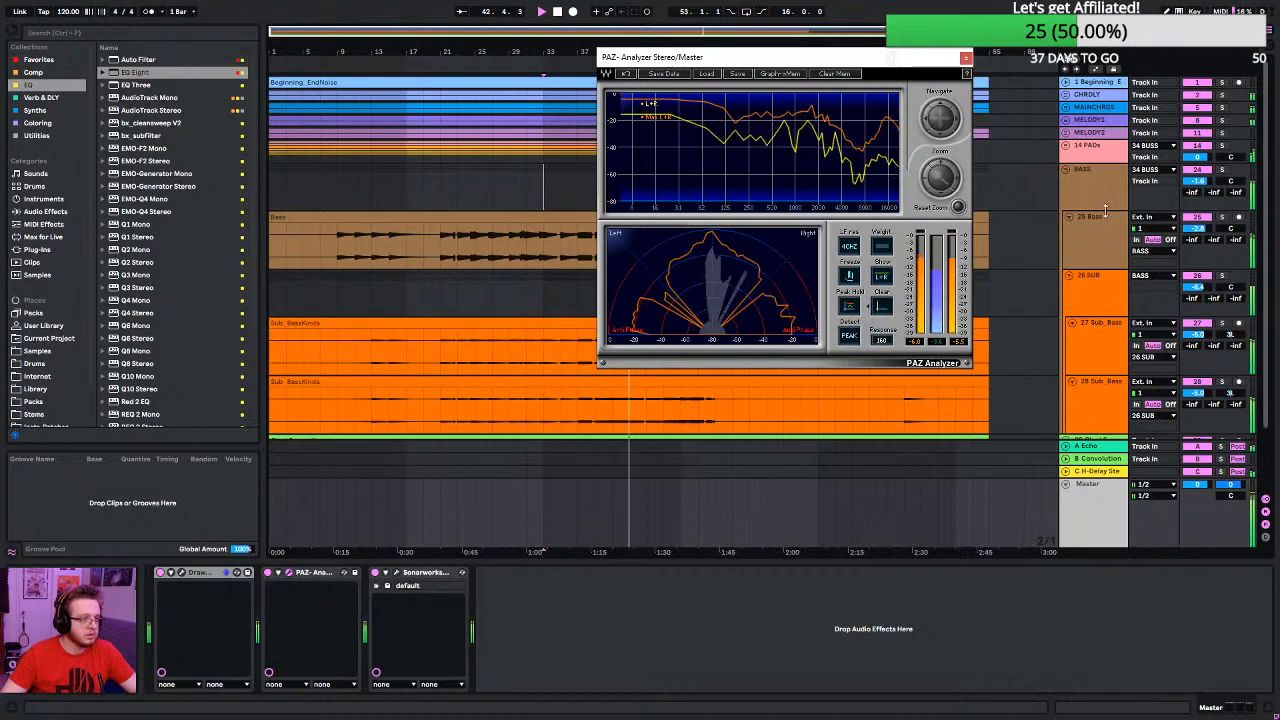
pyautogui.click(966, 58)
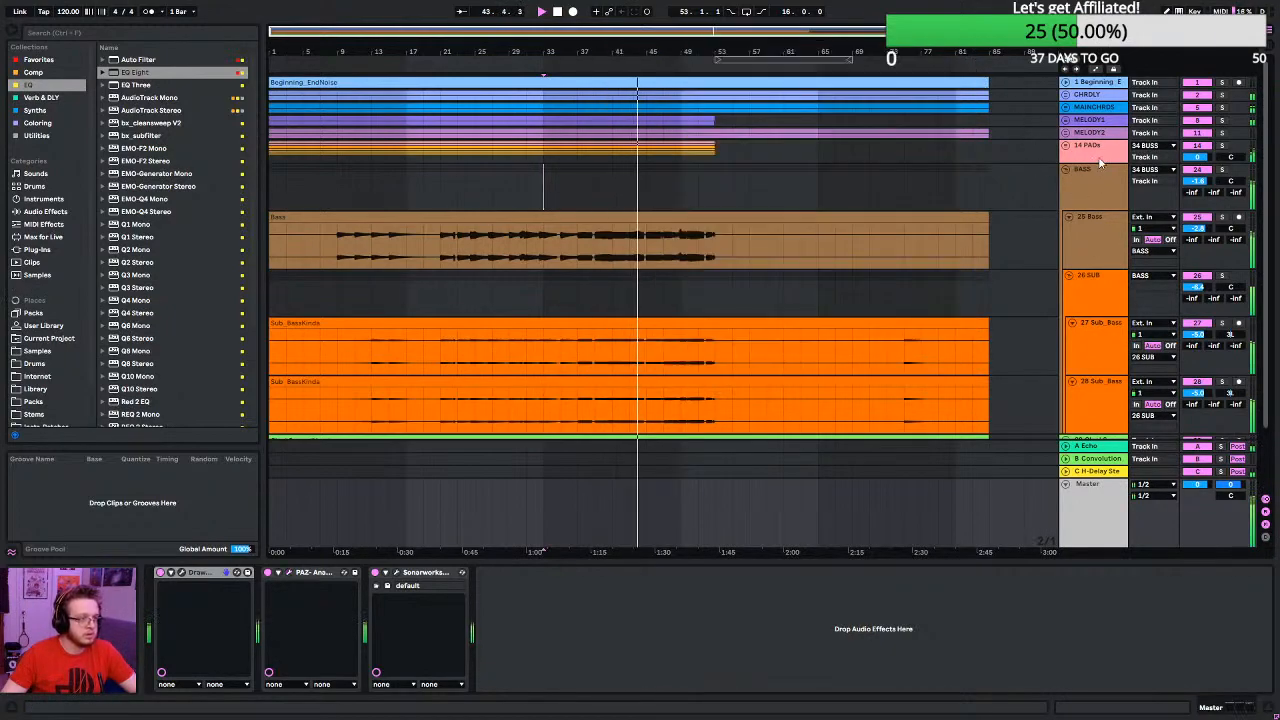
# - Unfold the 14 PADs group and set EQ Eight's band 2 on the PAD3 group to 495 Hz and -9.05 dB
pyautogui.click(1066, 145)
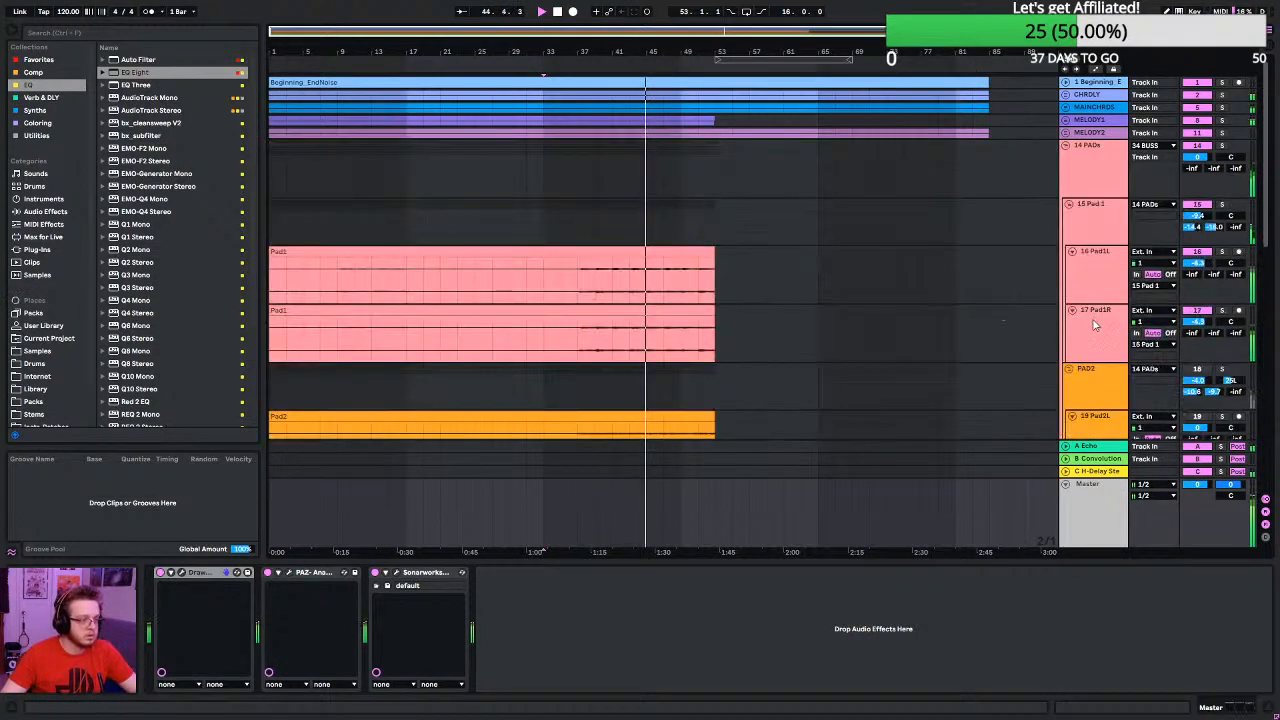
pyautogui.scroll(-4, 1095, 322)
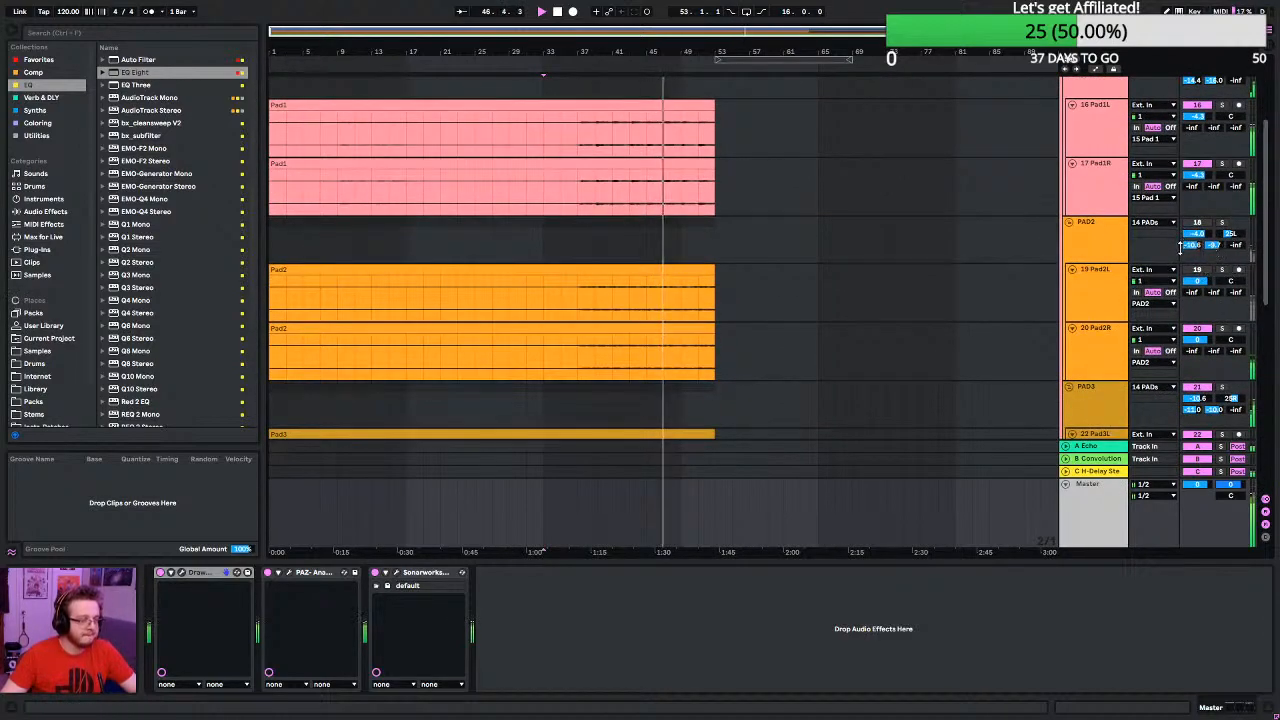
pyautogui.scroll(-2, 1195, 258)
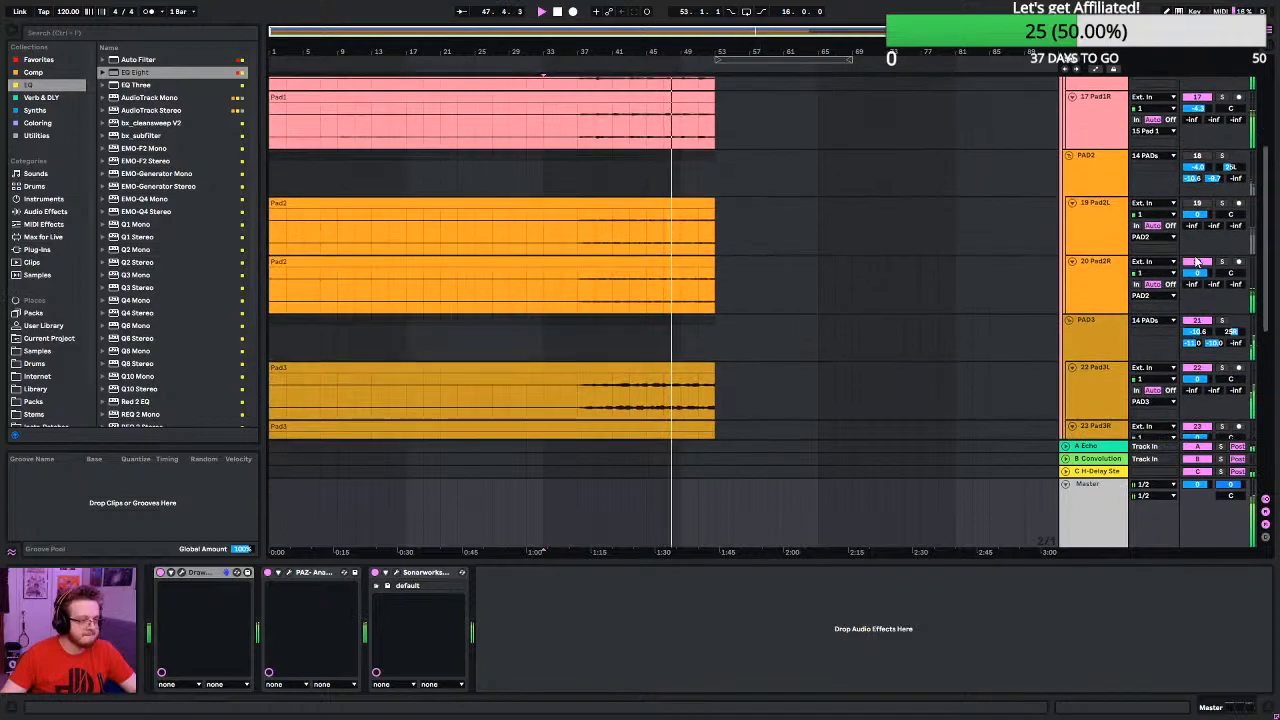
pyautogui.scroll(-1, 1195, 260)
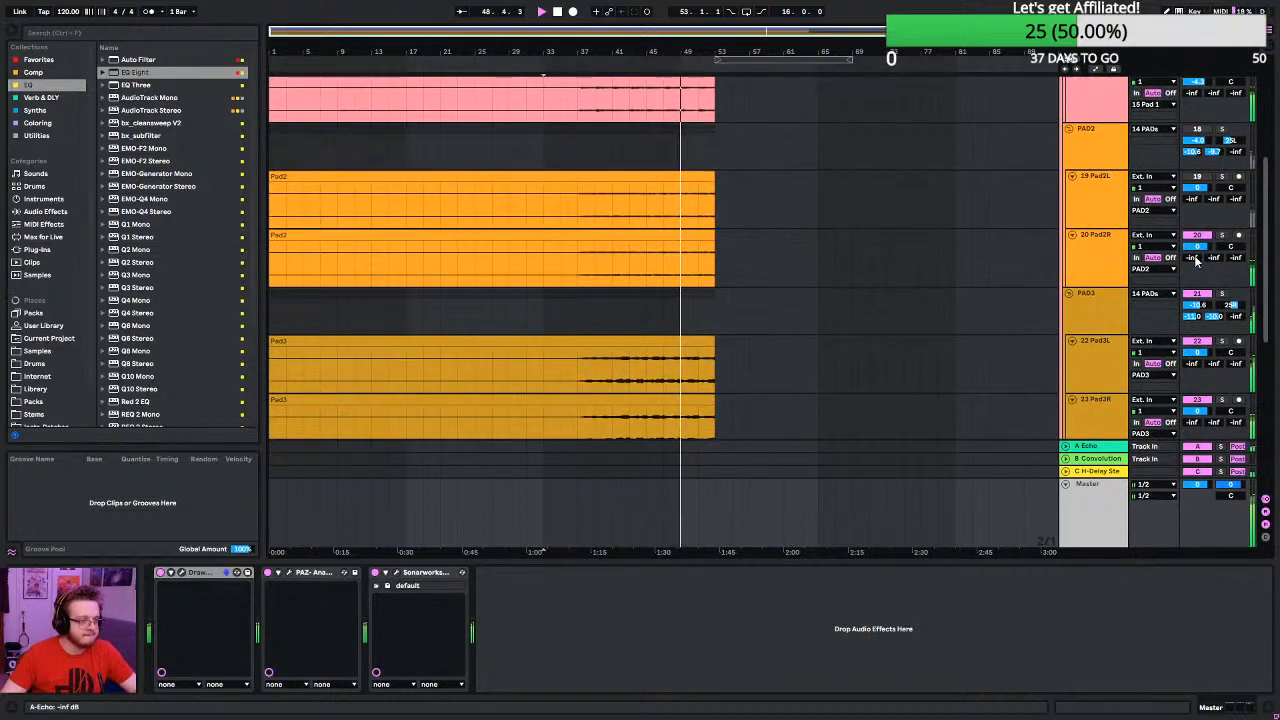
pyautogui.click(1095, 310)
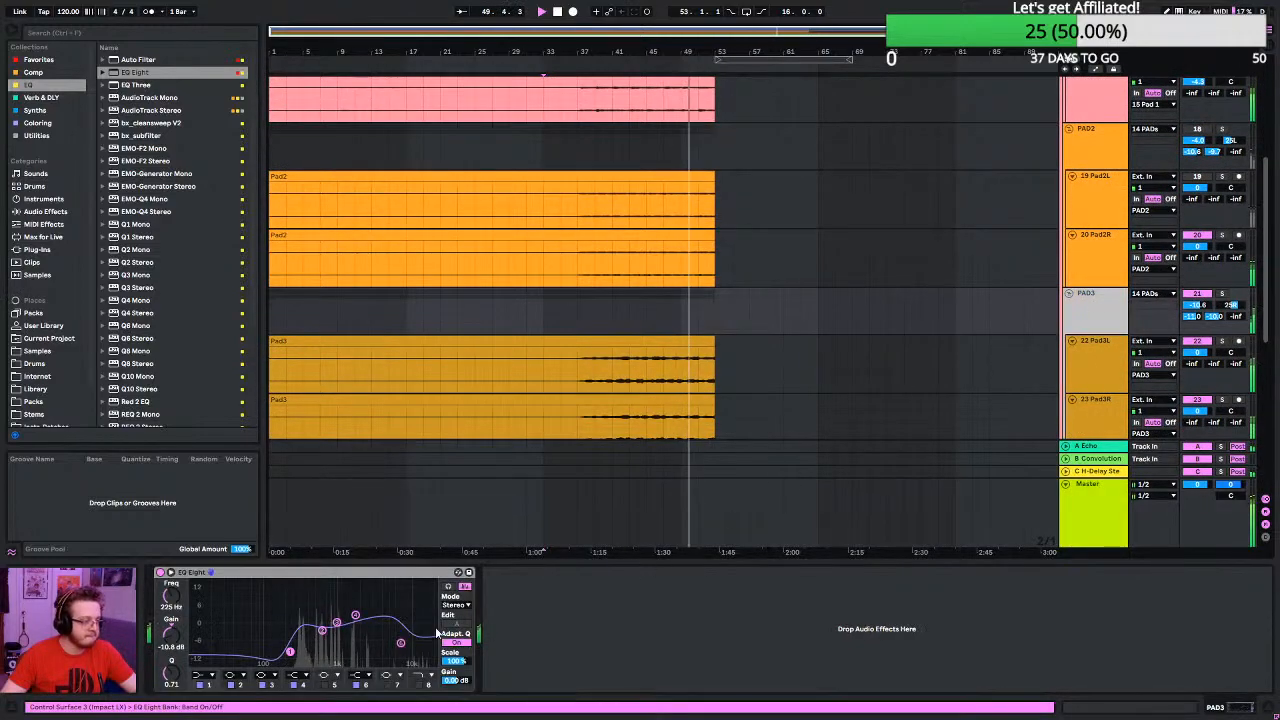
pyautogui.moveTo(322, 630); pyautogui.dragTo(314, 648)
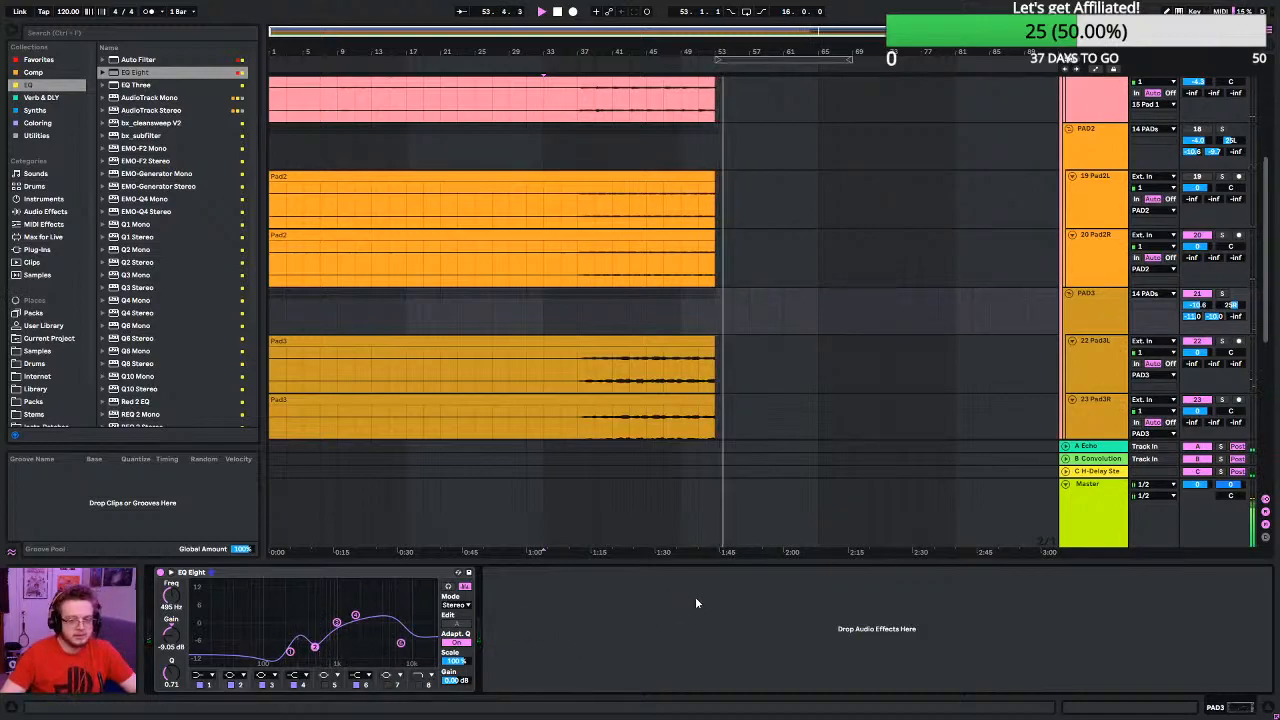
# - Replay from bar 37 and change EQ Eight's band 1 on the PAD3 group to a low-cut filter at 441 Hz
pyautogui.click(577, 201)
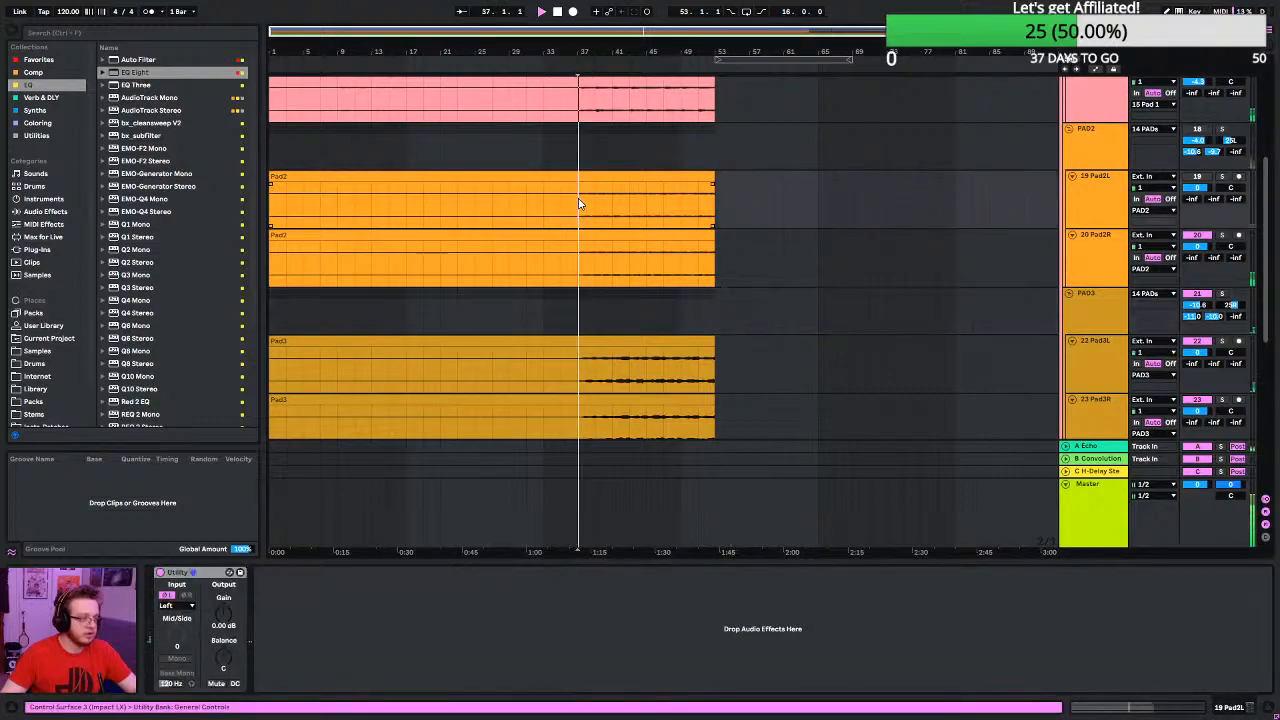
pyautogui.click(1094, 312)
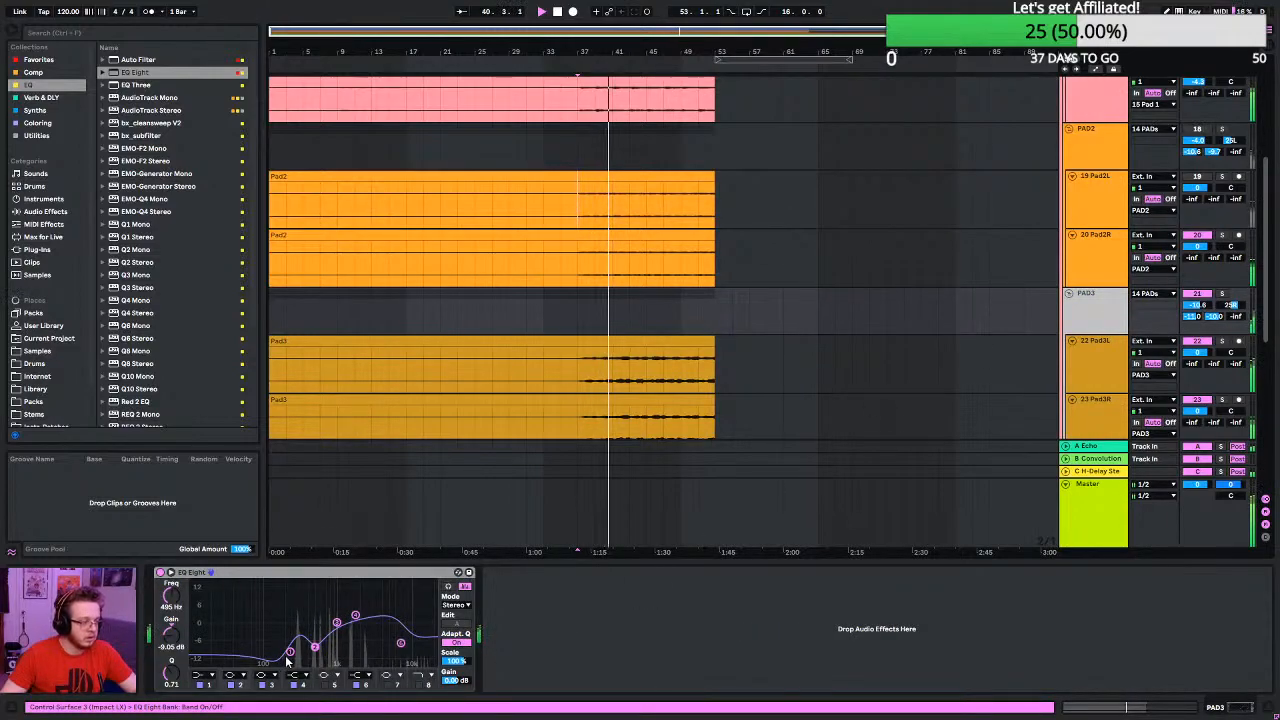
pyautogui.click(207, 676)
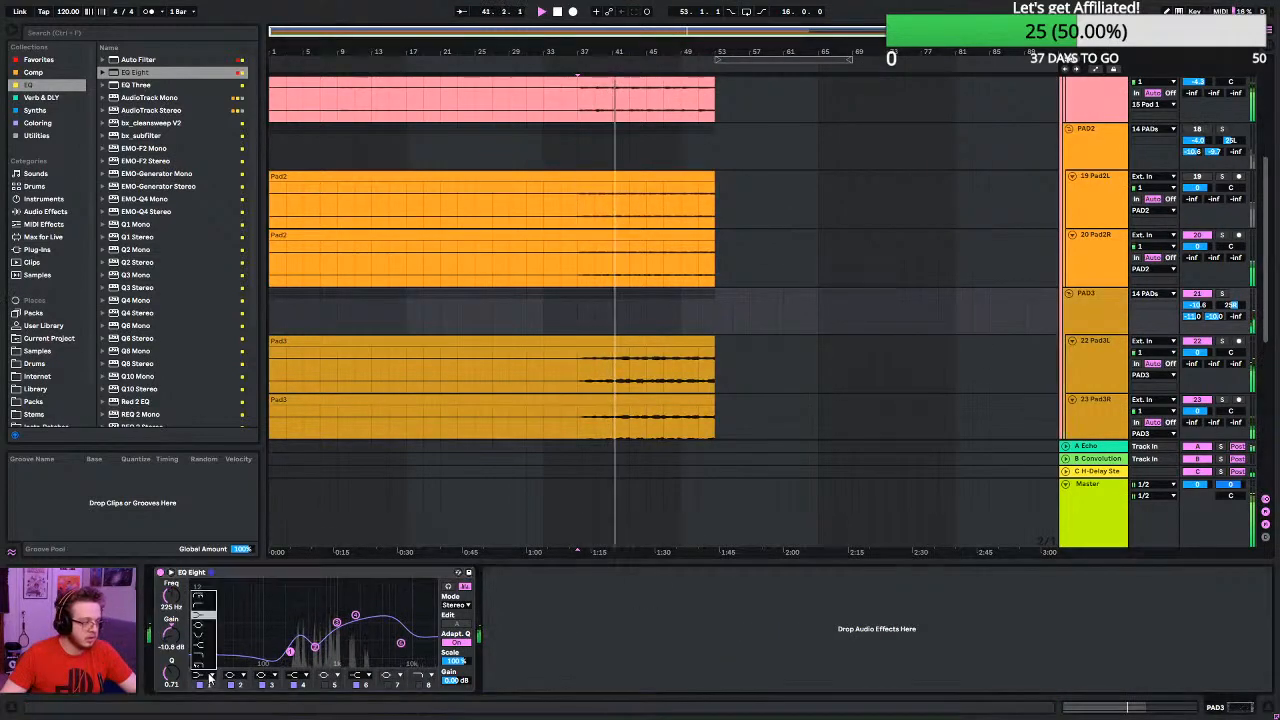
pyautogui.click(192, 605)
pyautogui.moveTo(192, 609); pyautogui.dragTo(192, 586)
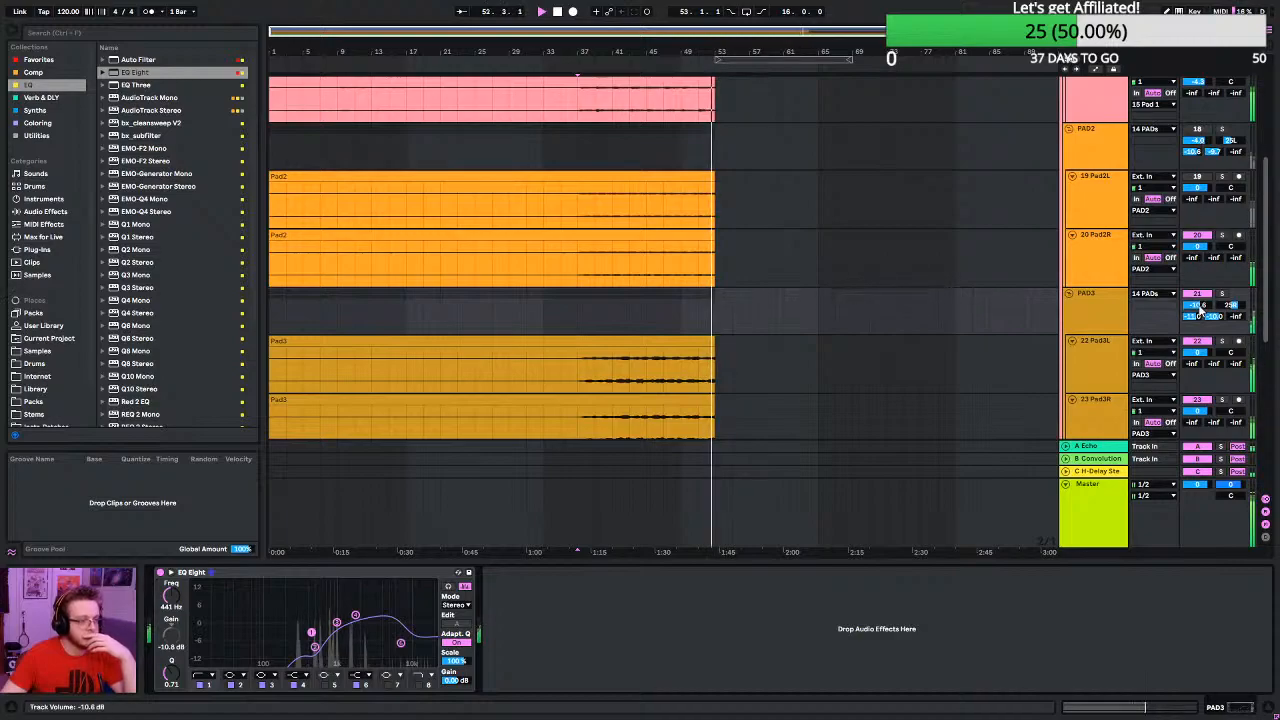
# - Lower the PAD3 group's volume to -11.3 dB and replay the section from bar 37
pyautogui.moveTo(1197, 305); pyautogui.dragTo(1197, 310)
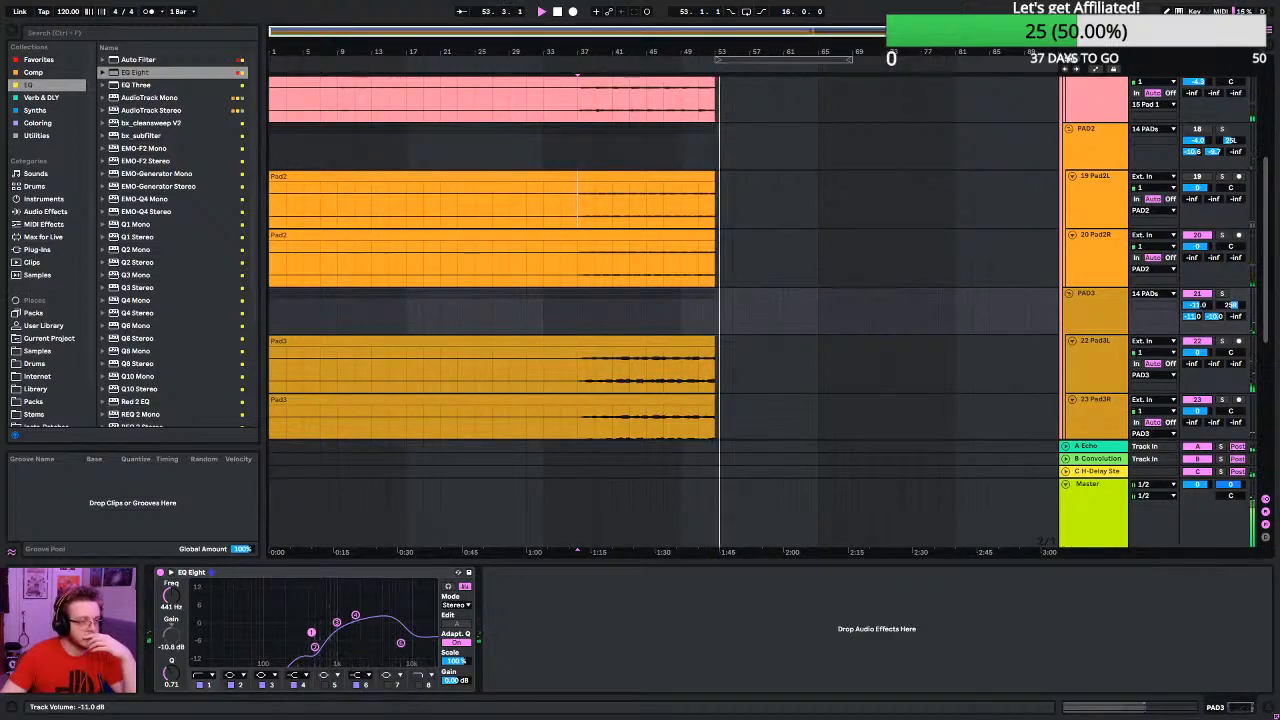
pyautogui.scroll(3, 842, 188)
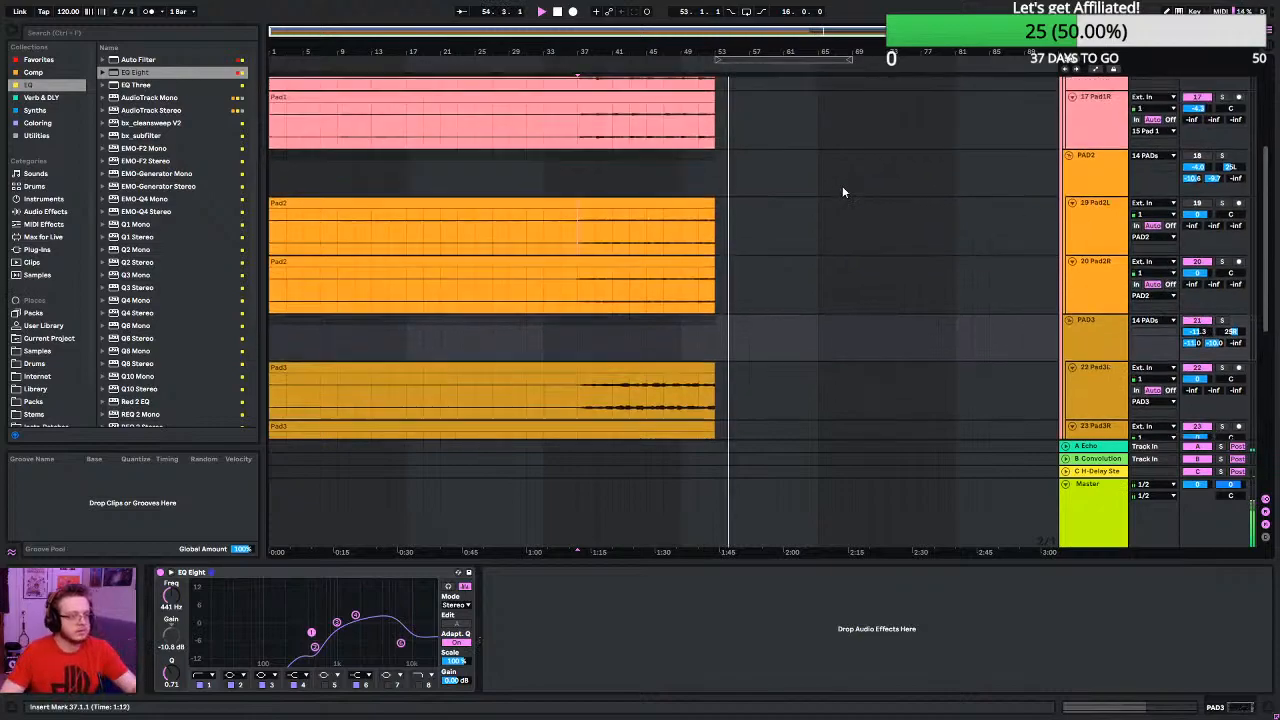
pyautogui.click(583, 172)
pyautogui.press('space')
pyautogui.scroll(2, 1035, 170)
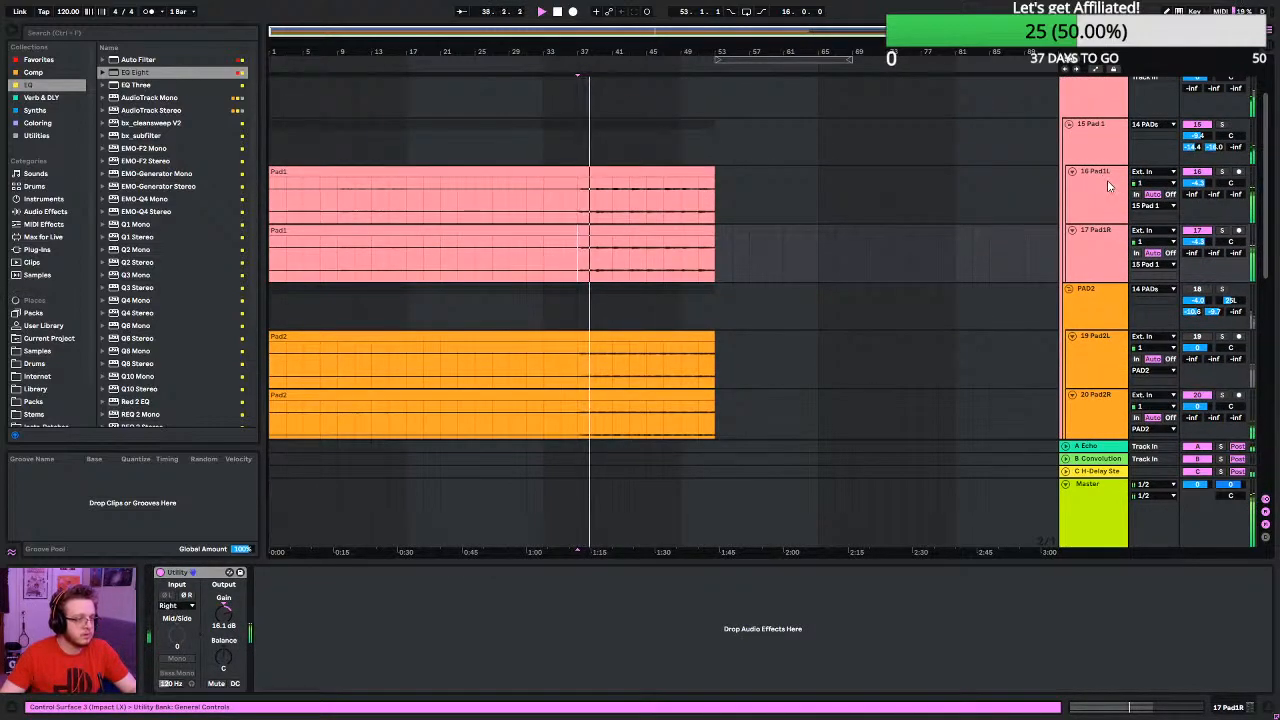
# - Play the 26 SUB group from bar 37 within the mix and lower its volume to -10.9 dB
pyautogui.scroll(-10, 1041, 226)
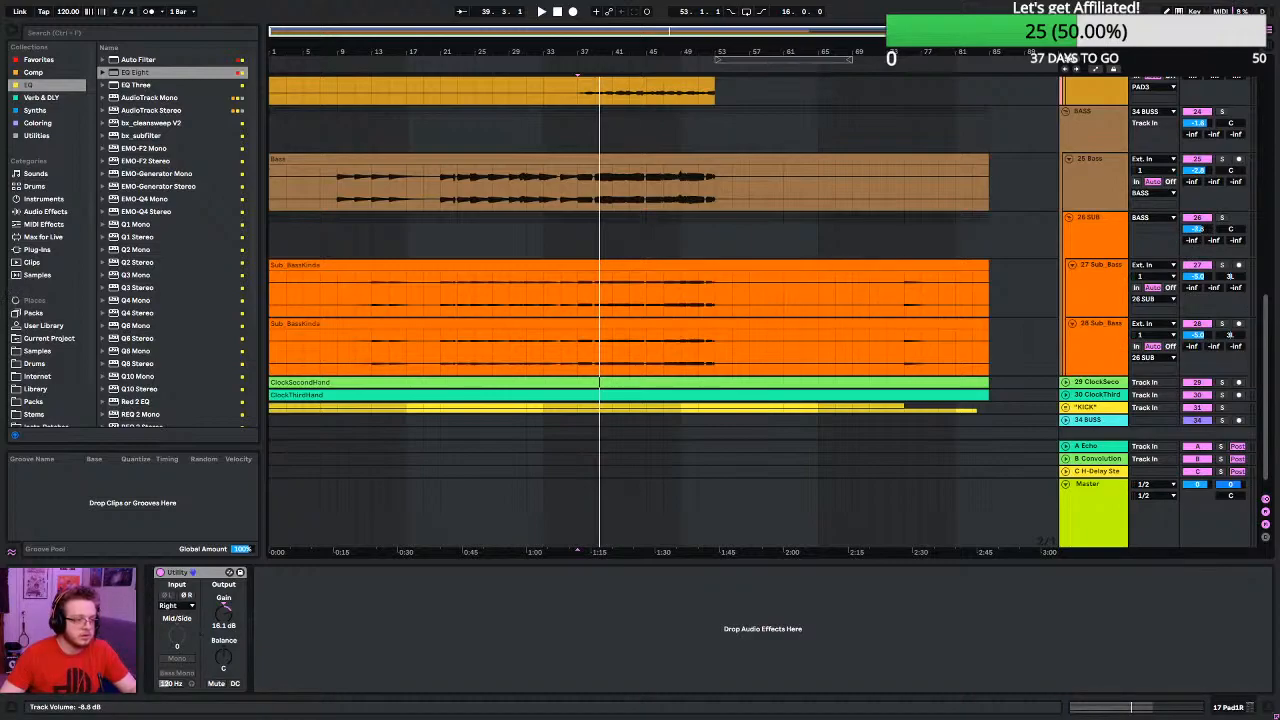
pyautogui.click(575, 237)
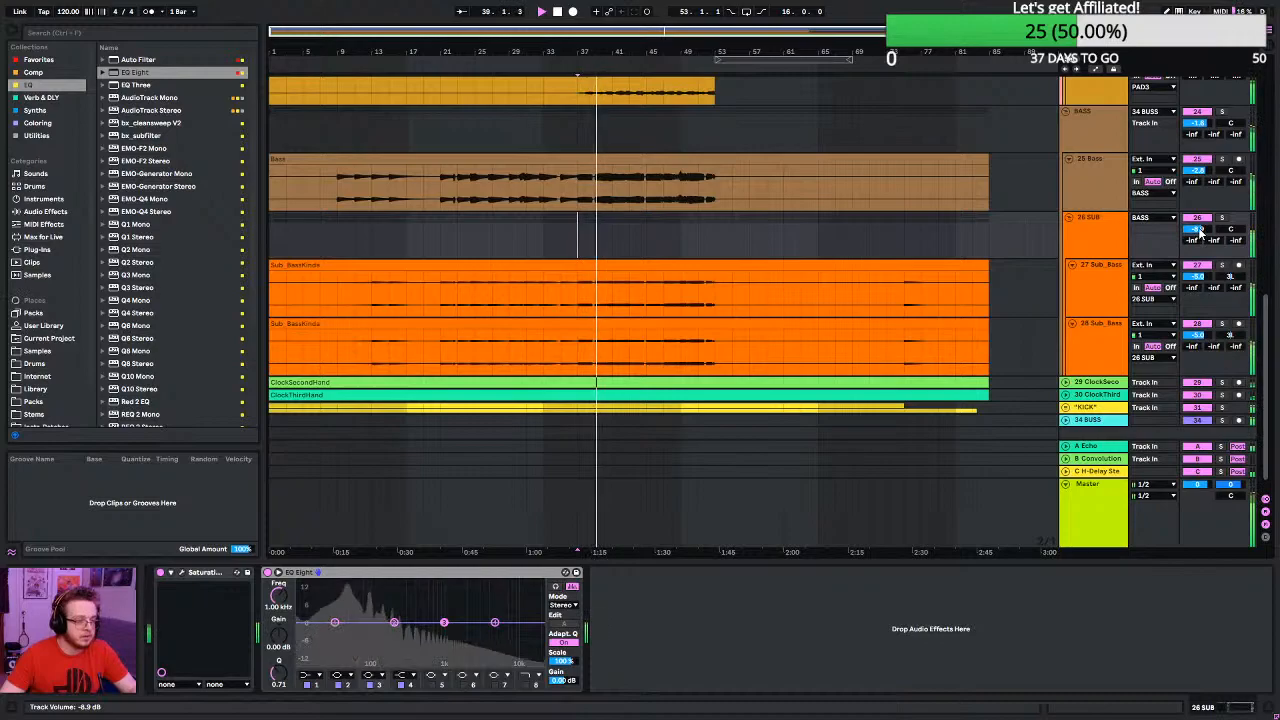
pyautogui.moveTo(1203, 237)
pyautogui.mouseDown()
pyautogui.moveTo(1203, 262)
pyautogui.moveTo(1203, 250)
pyautogui.mouseUp()
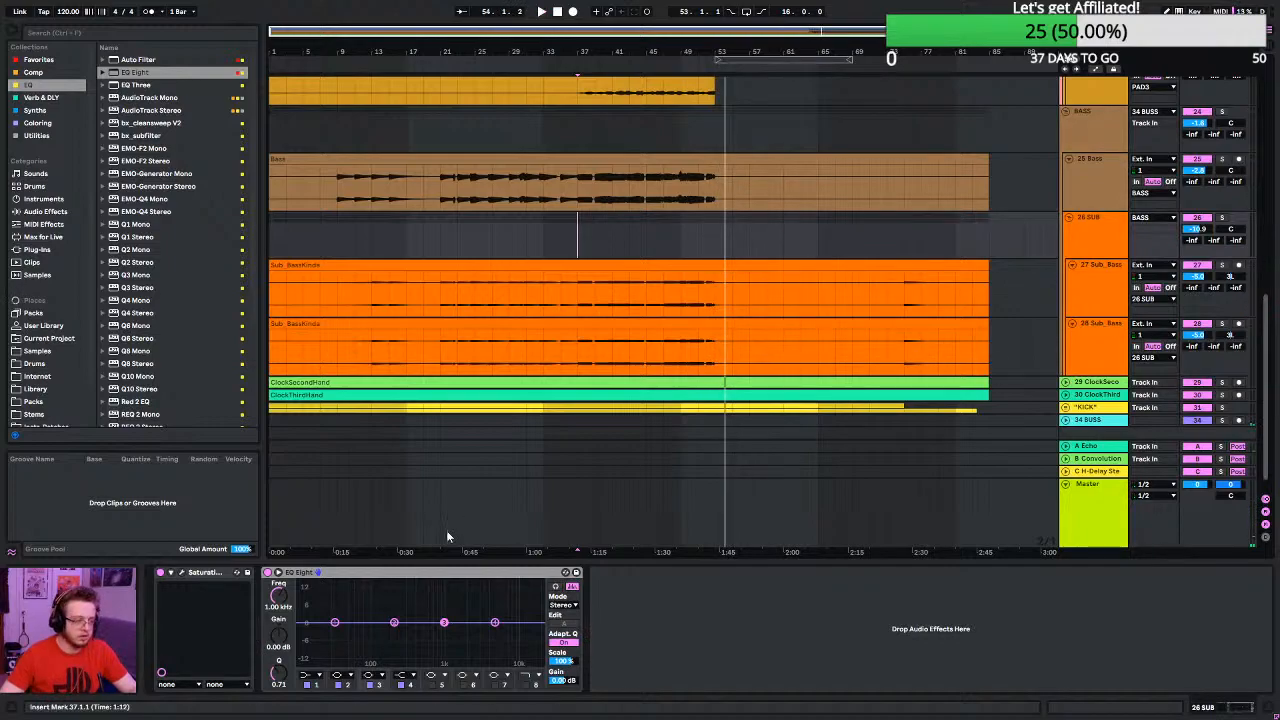
# - Replay from bar 37 and check the Sonarworks Reference 4 calibration settings on the Master track
pyautogui.click(1106, 491)
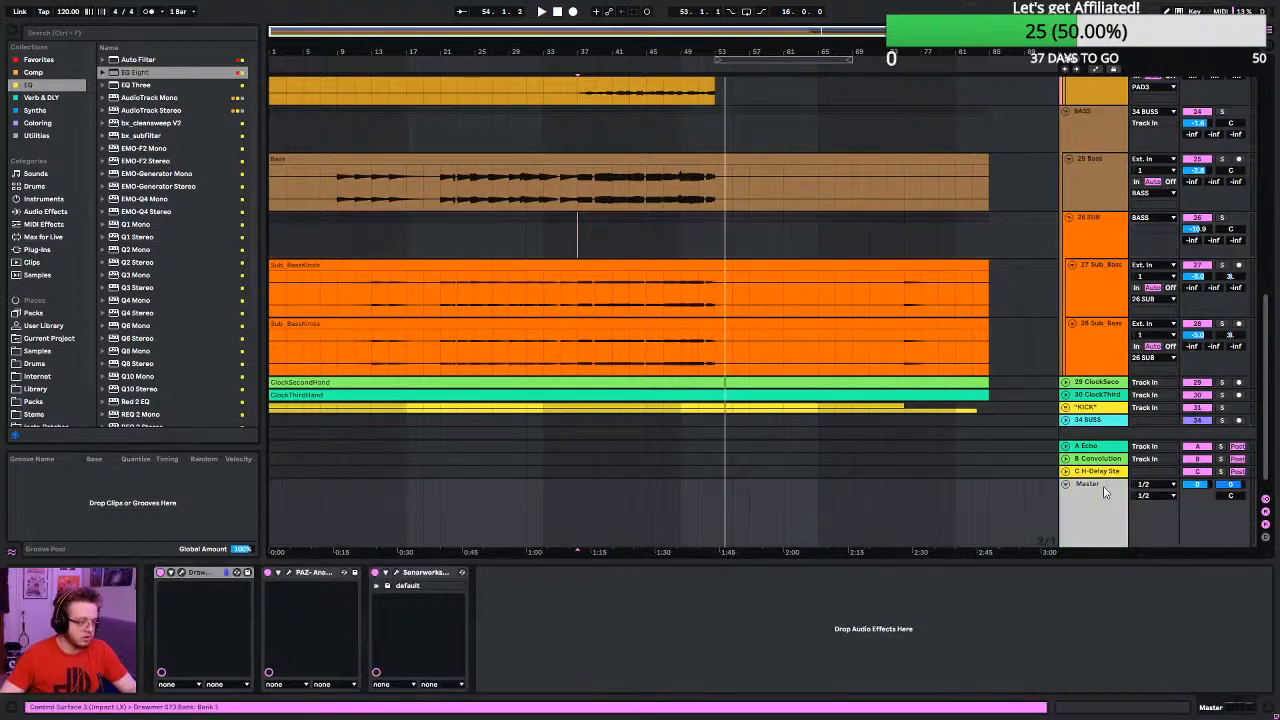
pyautogui.click(393, 573)
pyautogui.click(396, 573)
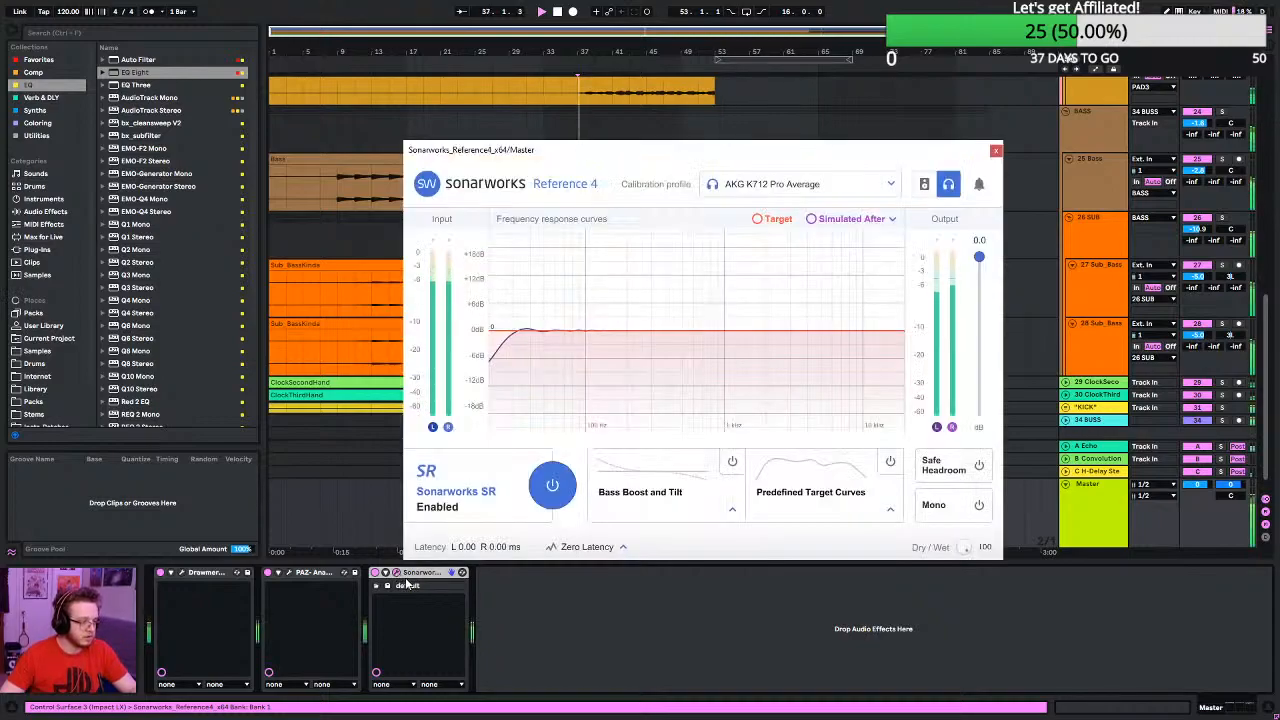
pyautogui.click(995, 151)
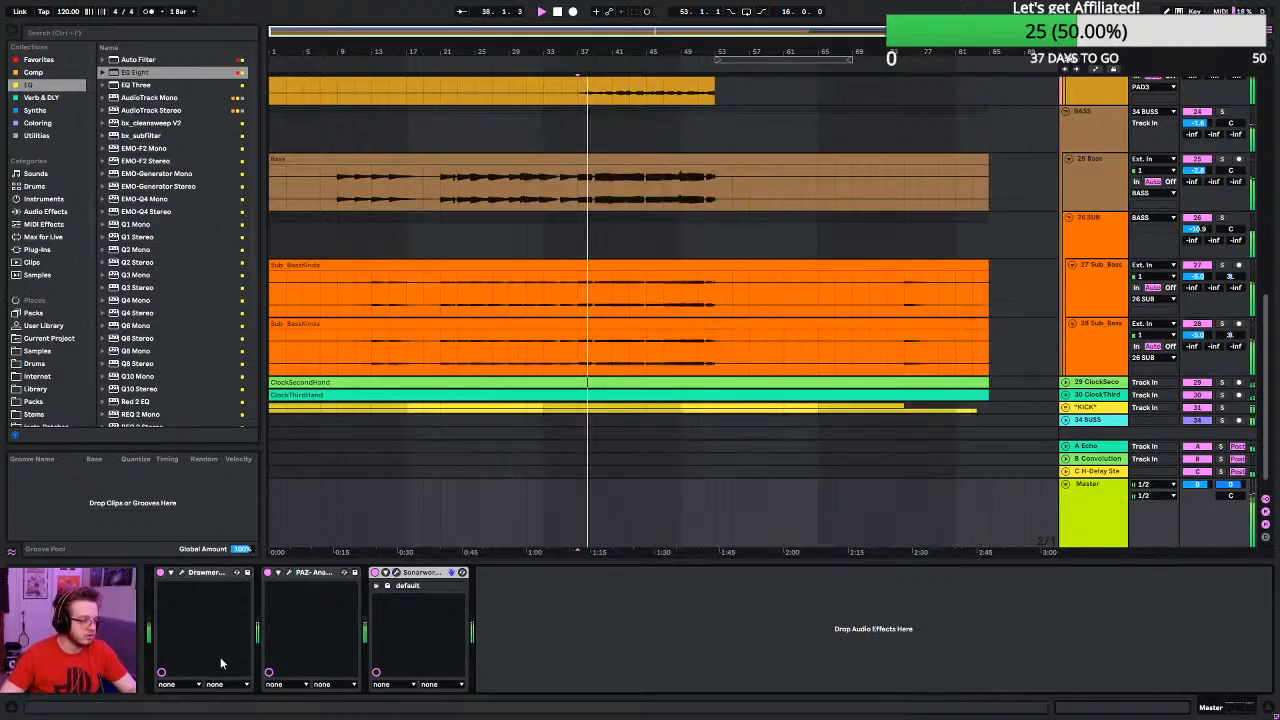
# - Lower the BASS group's volume slightly while monitoring the full mix in the Master's PAZ Analyzer
pyautogui.click(288, 574)
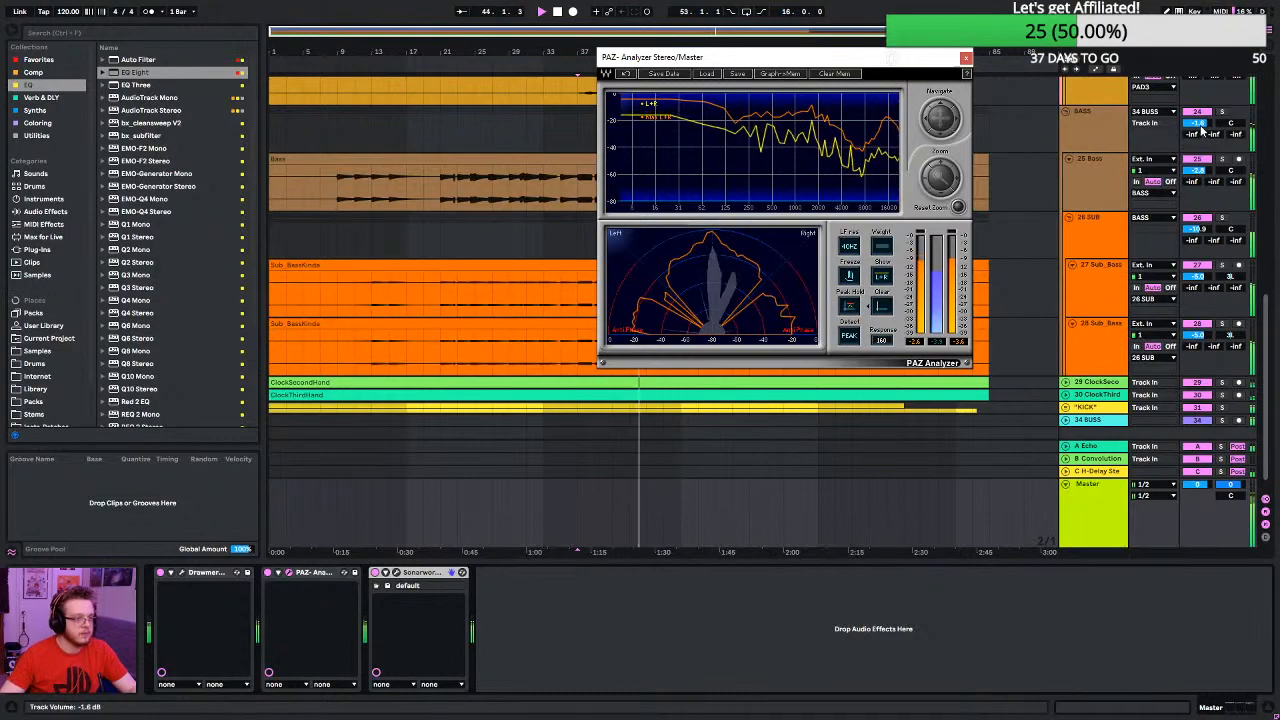
pyautogui.moveTo(1205, 128); pyautogui.dragTo(1205, 132)
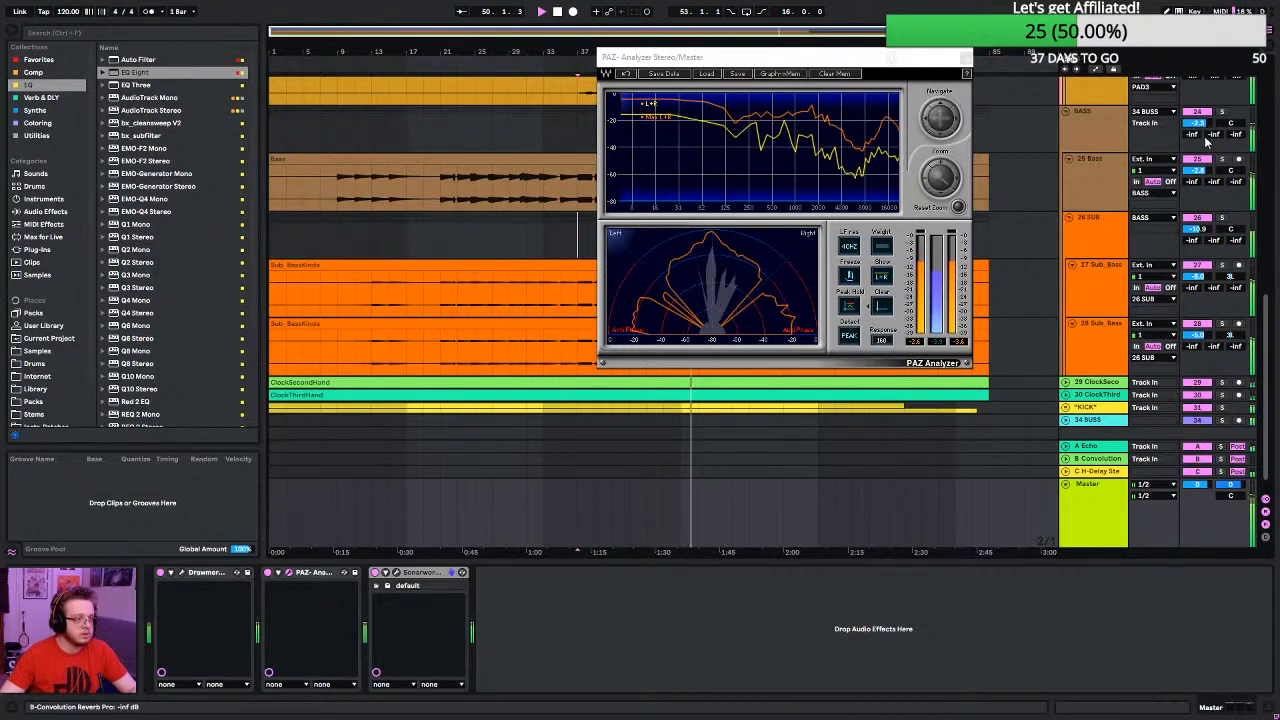
pyautogui.click(965, 57)
# - Select the 29 ClockSecondHand track and unfold both the ClockSecondHand and ClockThirdHand tracks
pyautogui.scroll(-1, 1048, 290)
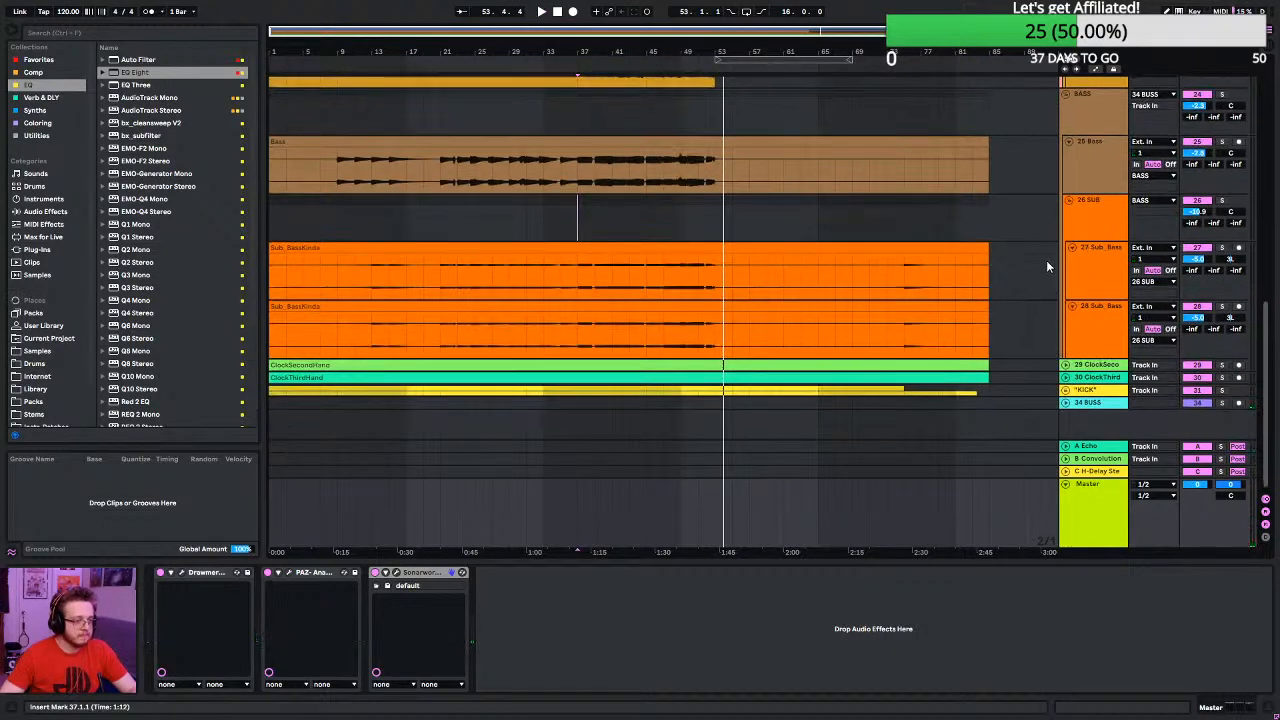
pyautogui.click(1087, 367)
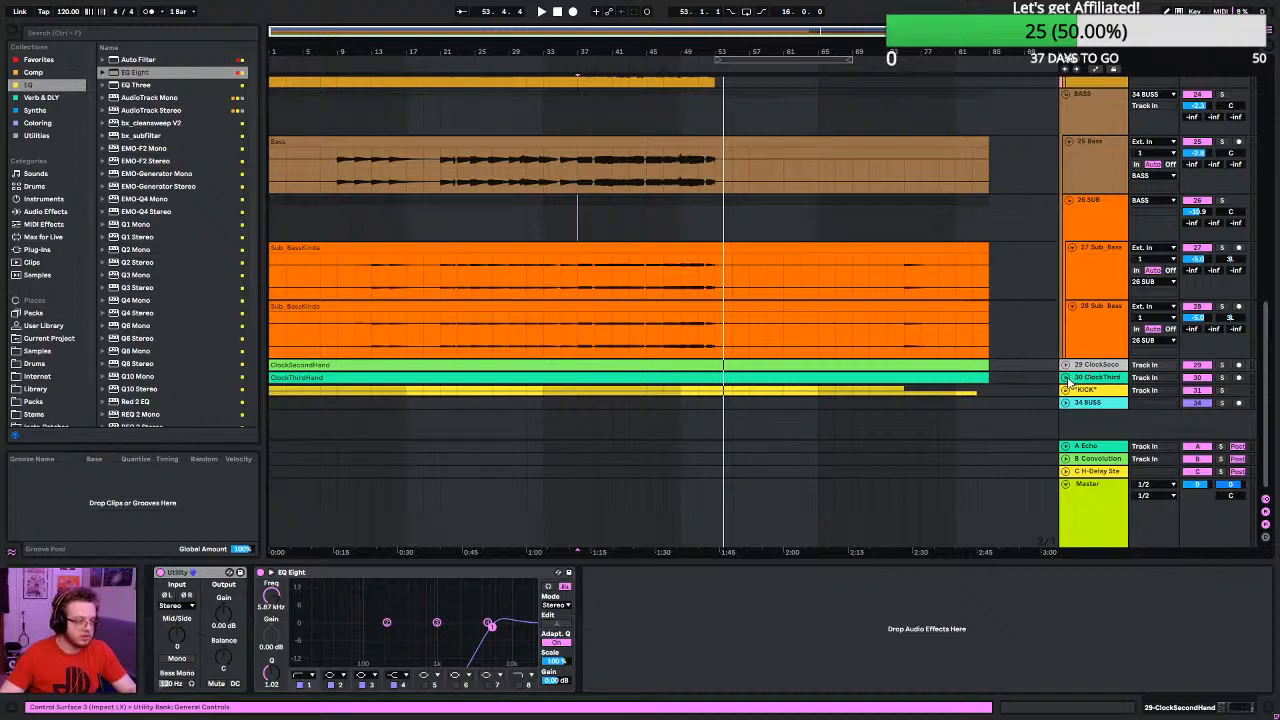
pyautogui.click(1067, 379)
pyautogui.click(1066, 366)
pyautogui.scroll(1, 1098, 373)
pyautogui.scroll(-4, 1100, 372)
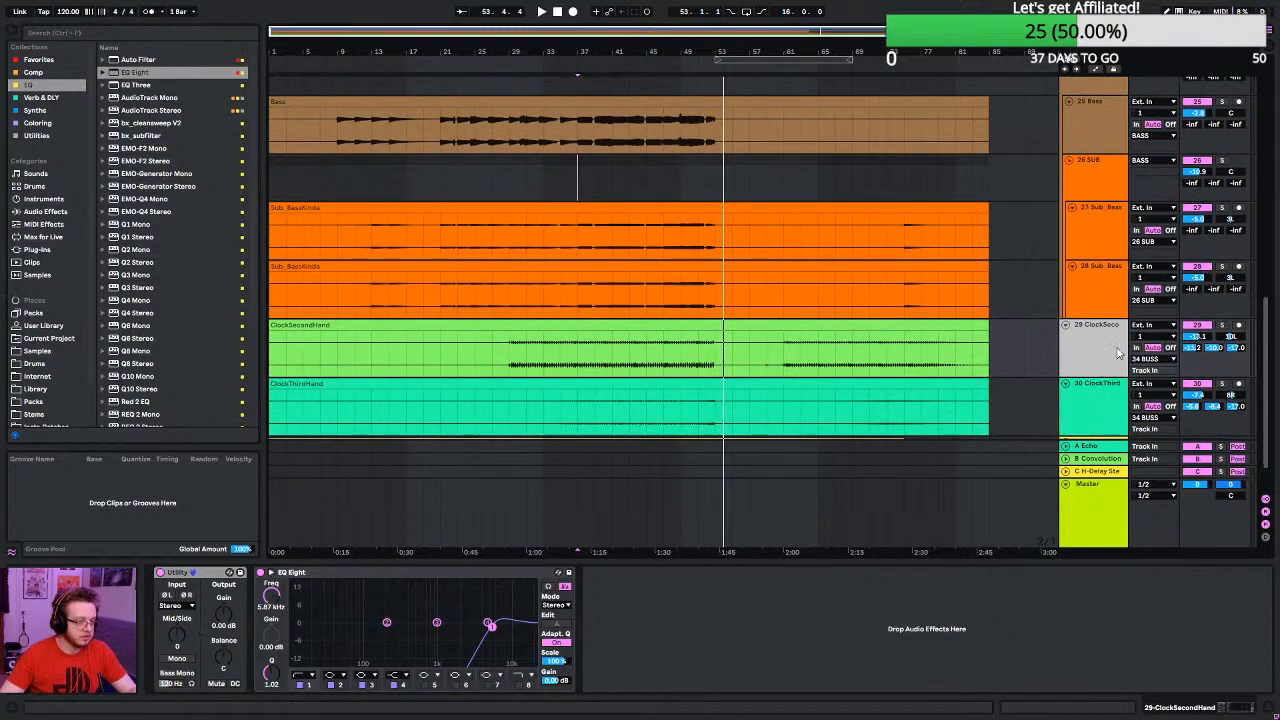
pyautogui.scroll(-4, 1120, 340)
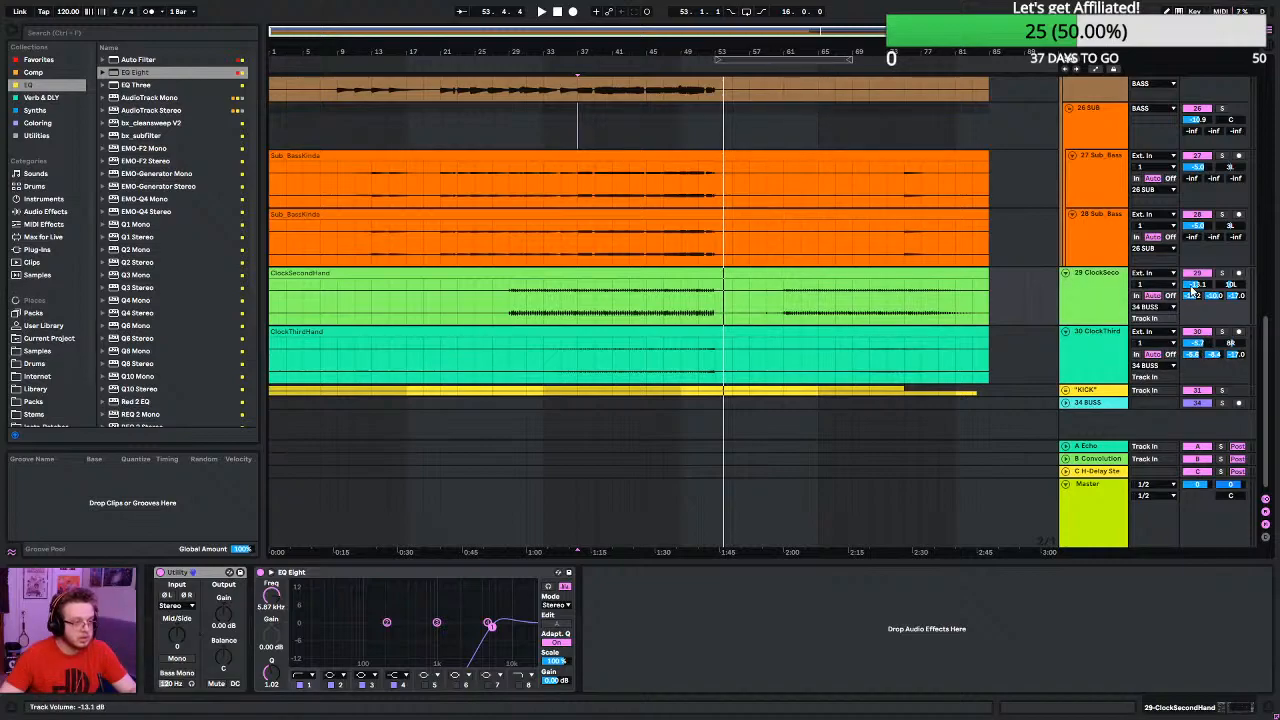
# - Play from bar 29 and lower the ClockSecondHand volume to -12.9 dB and the ClockThirdHand volume to -8.5 dB
pyautogui.click(510, 316)
pyautogui.press('space')
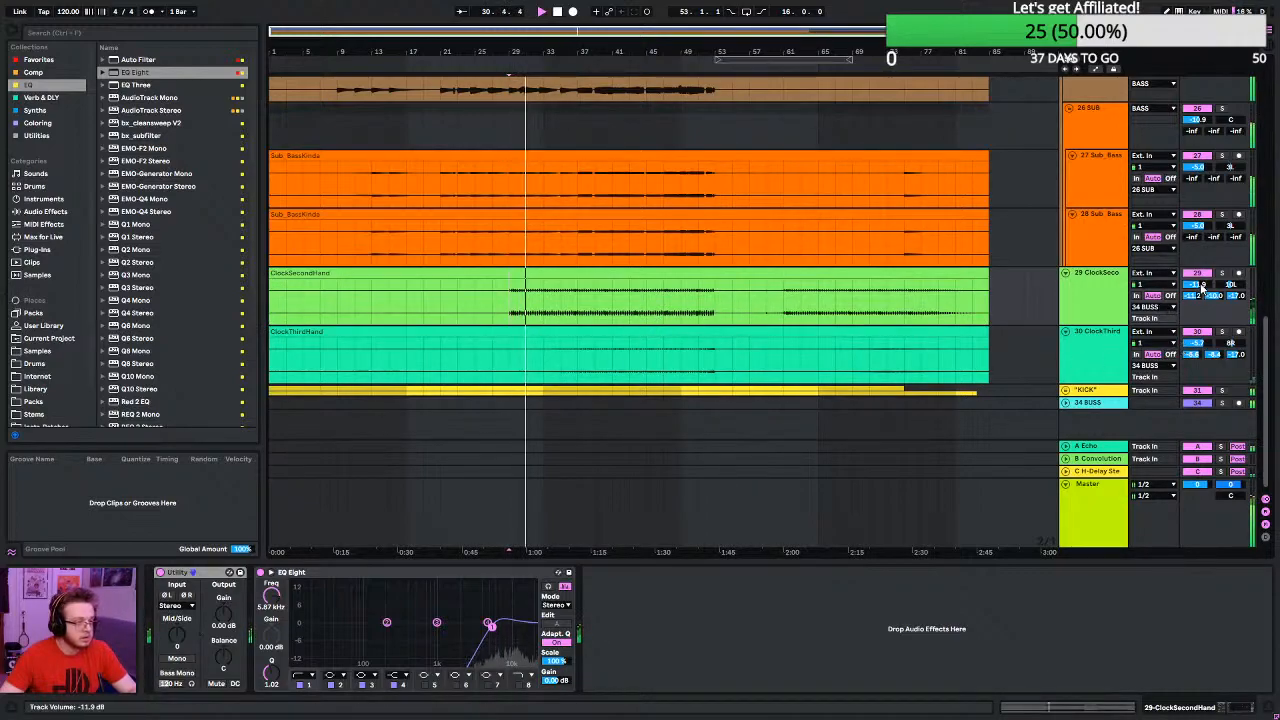
pyautogui.moveTo(1200, 287); pyautogui.dragTo(1200, 297)
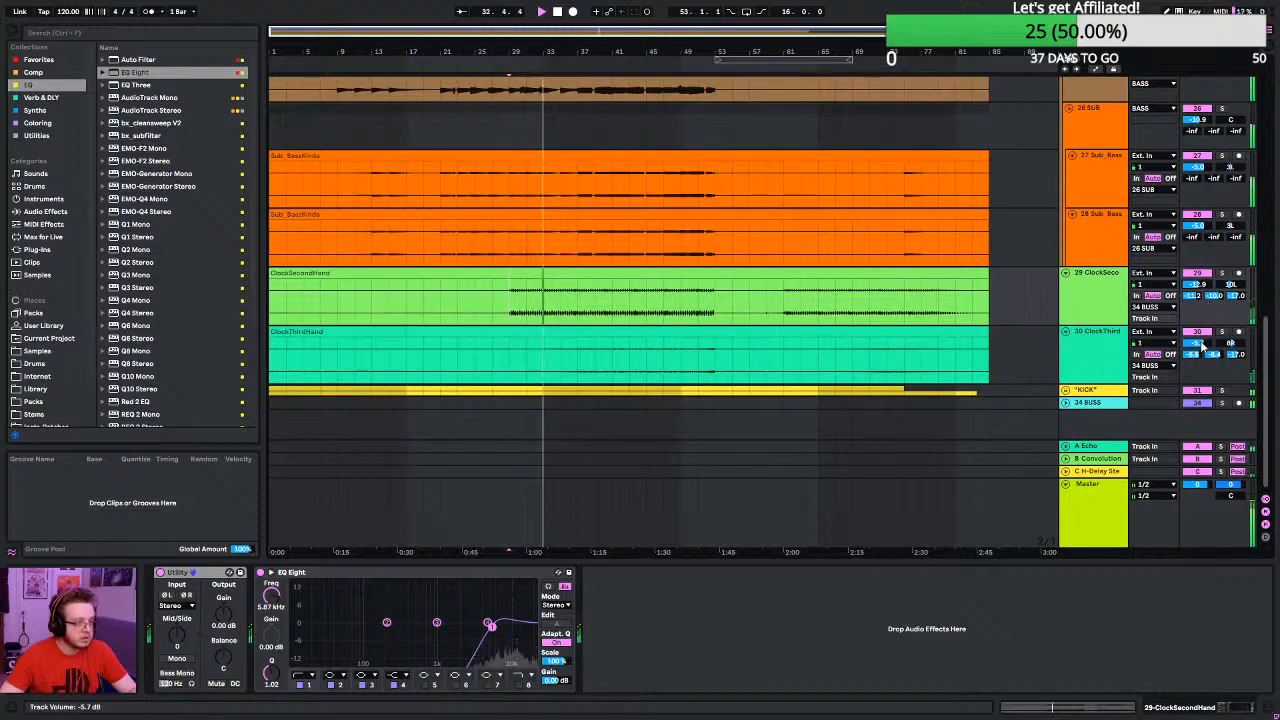
pyautogui.moveTo(1200, 344); pyautogui.dragTo(1200, 354)
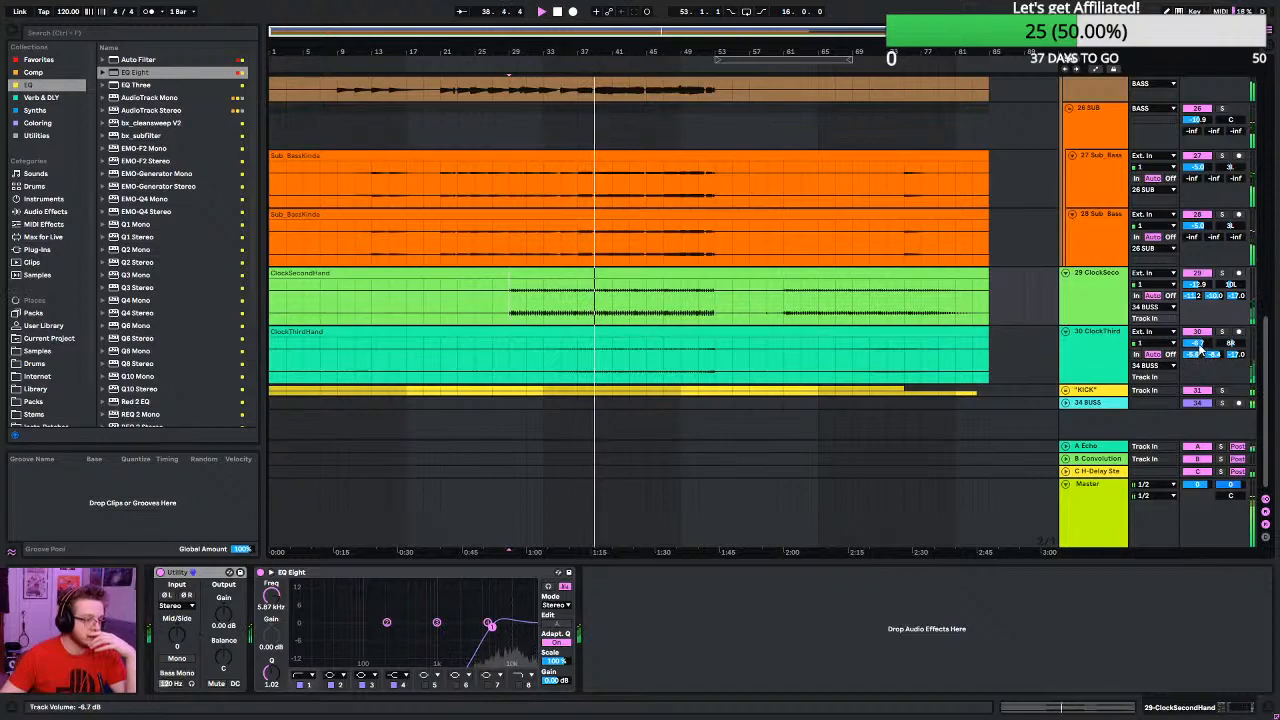
pyautogui.moveTo(1197, 343); pyautogui.dragTo(1197, 358)
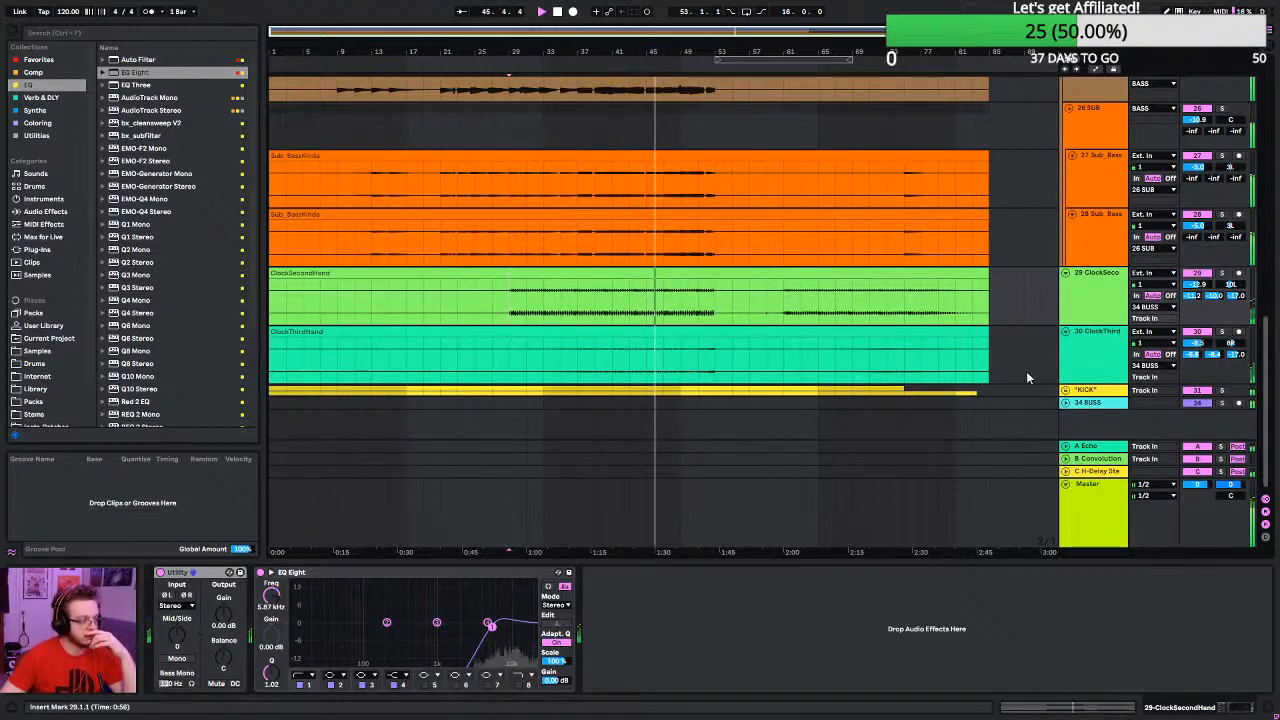
pyautogui.scroll(6, 1026, 372)
pyautogui.scroll(8, 1018, 378)
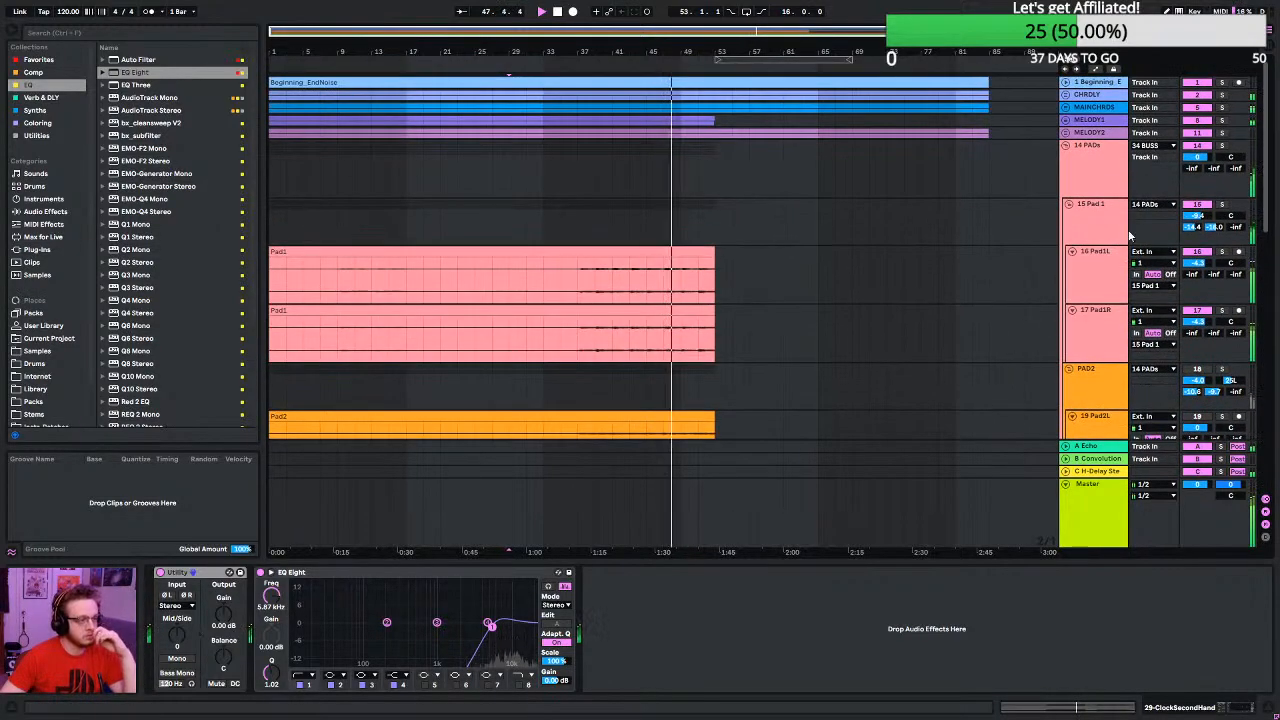
pyautogui.scroll(-5, 1050, 380)
pyautogui.scroll(-8, 1088, 392)
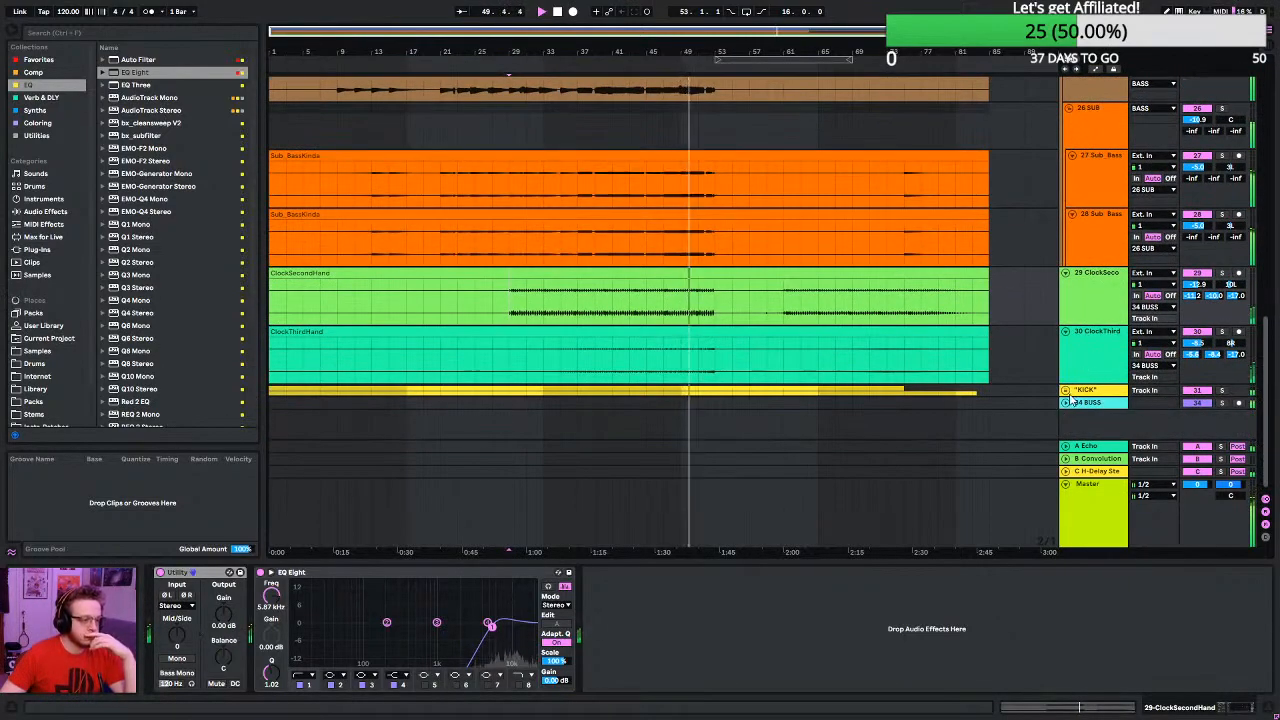
# - Unfold the 34 BUSS track, add a second Auto Filter at the end of its chain and make it a 293 Hz high-pass
pyautogui.click(1066, 403)
pyautogui.click(1096, 401)
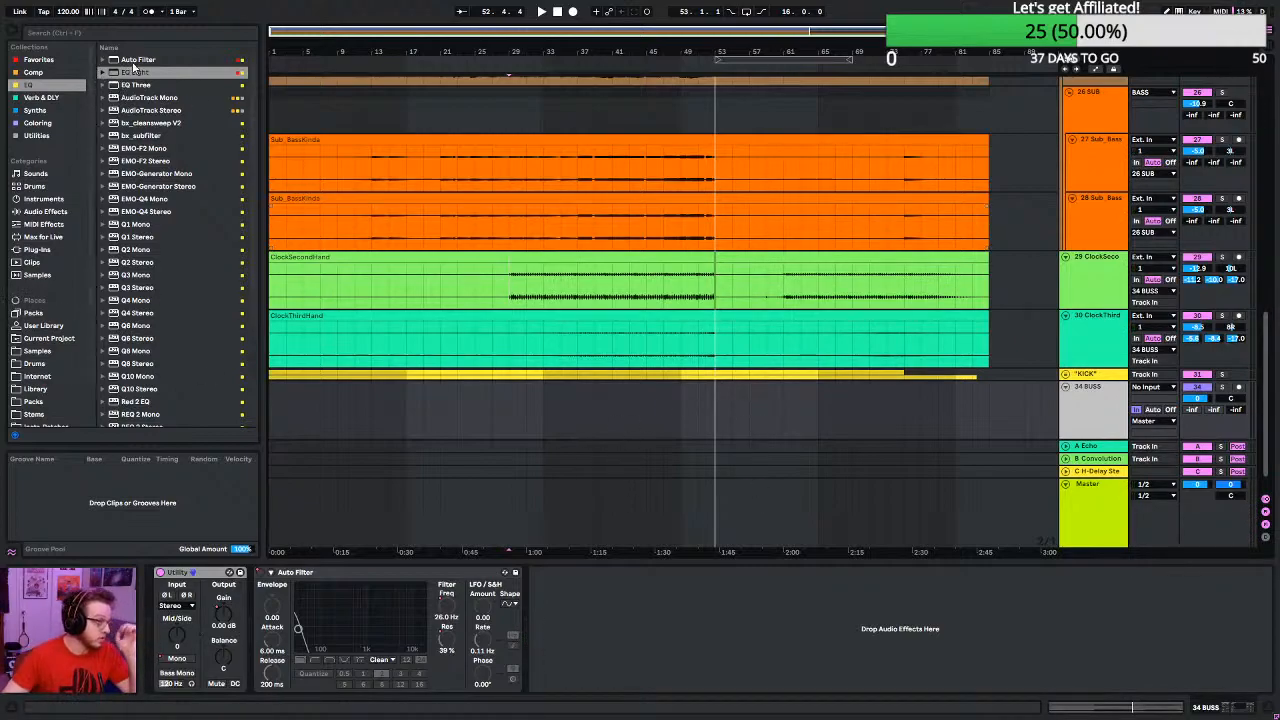
pyautogui.moveTo(133, 66); pyautogui.dragTo(668, 640)
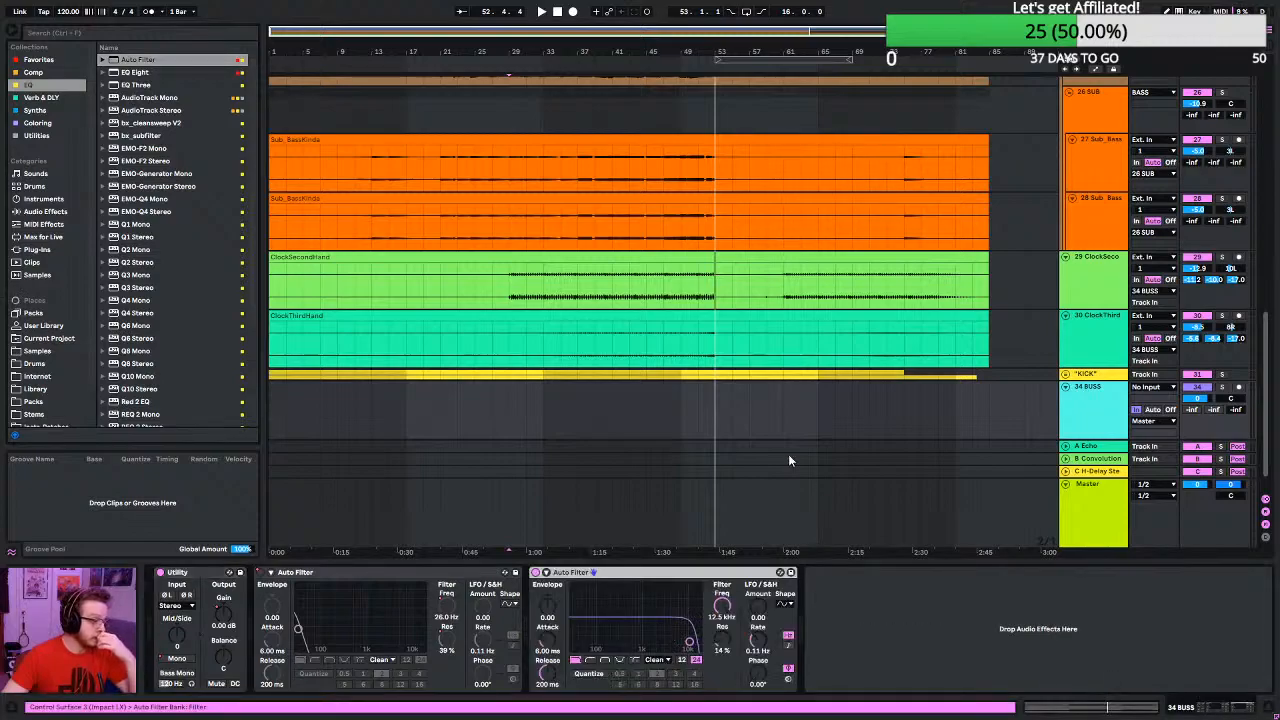
pyautogui.click(589, 661)
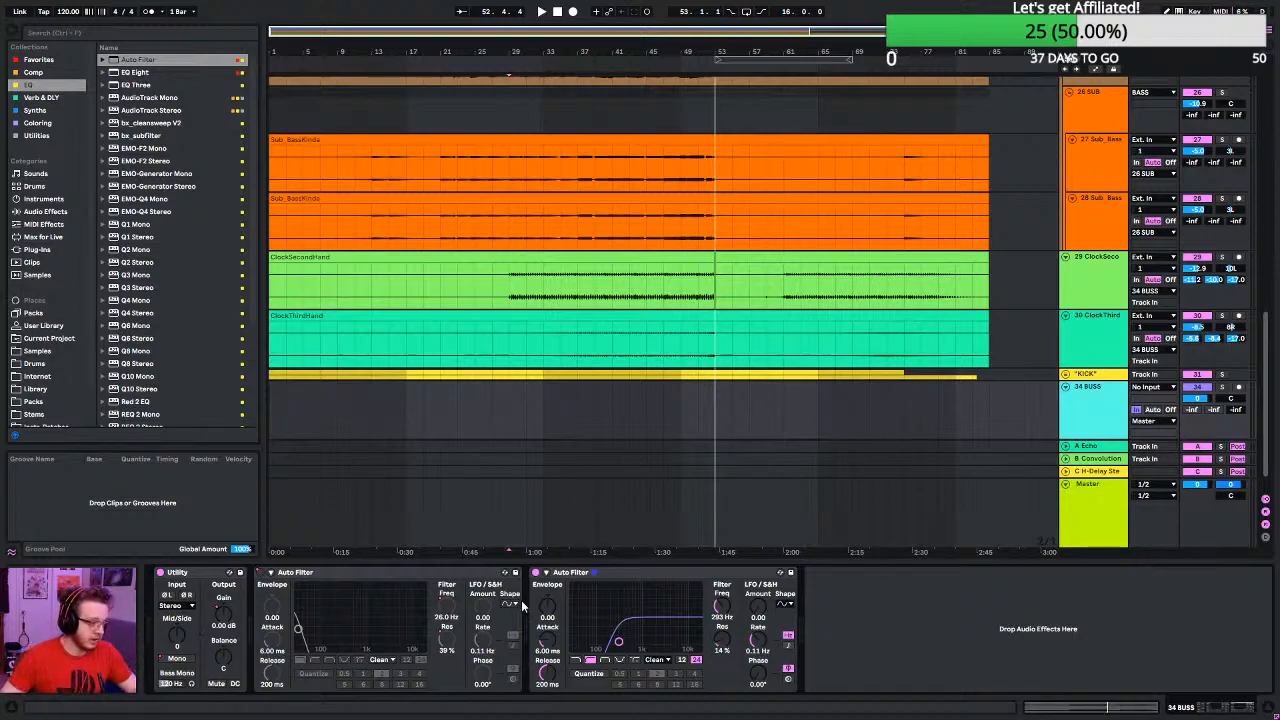
# - Automate the second Auto Filter on 34 BUSS to stay off until bar 53 and on from there, and play the transition
pyautogui.rightClick(537, 574)
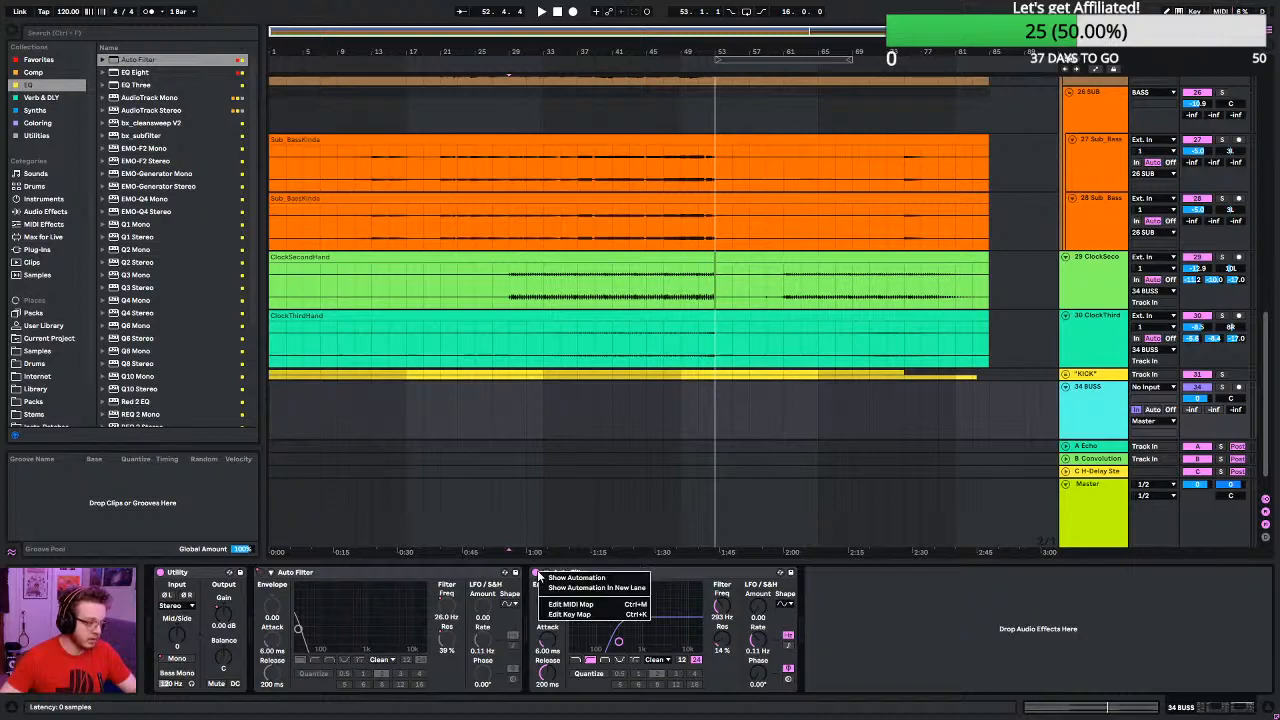
pyautogui.click(566, 578)
pyautogui.scroll(3, 755, 315)
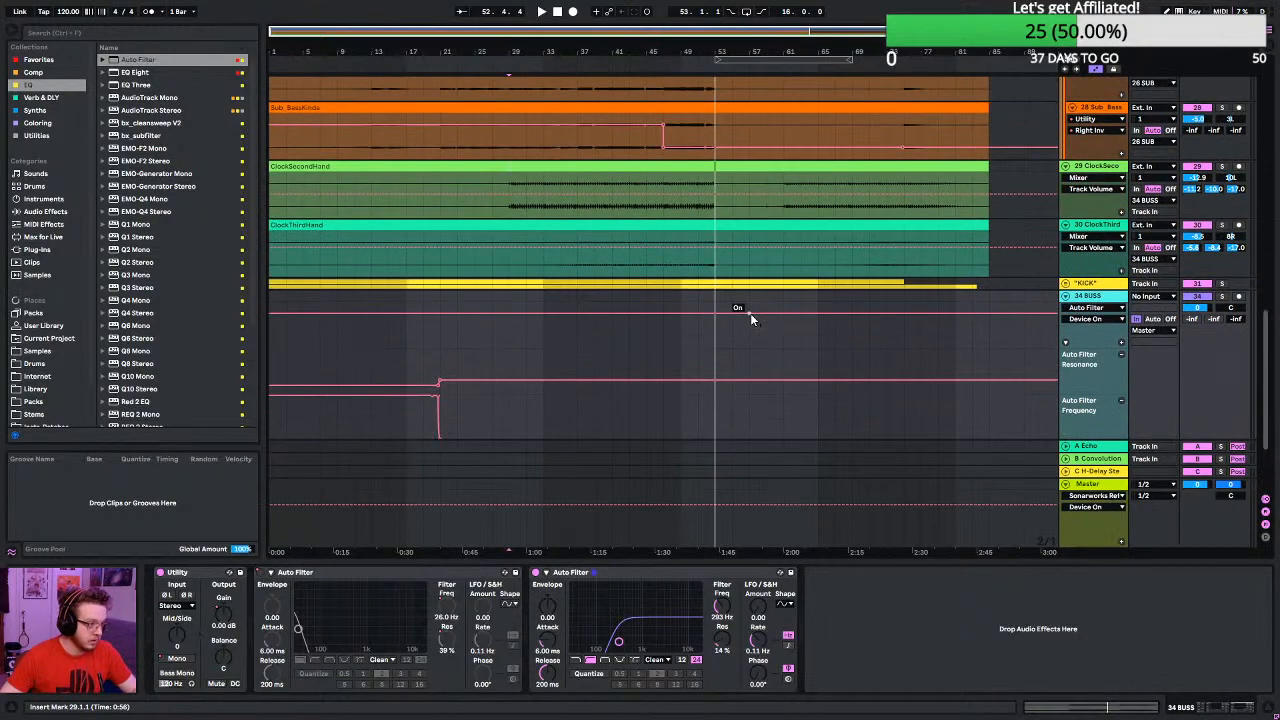
pyautogui.scroll(8, 723, 329)
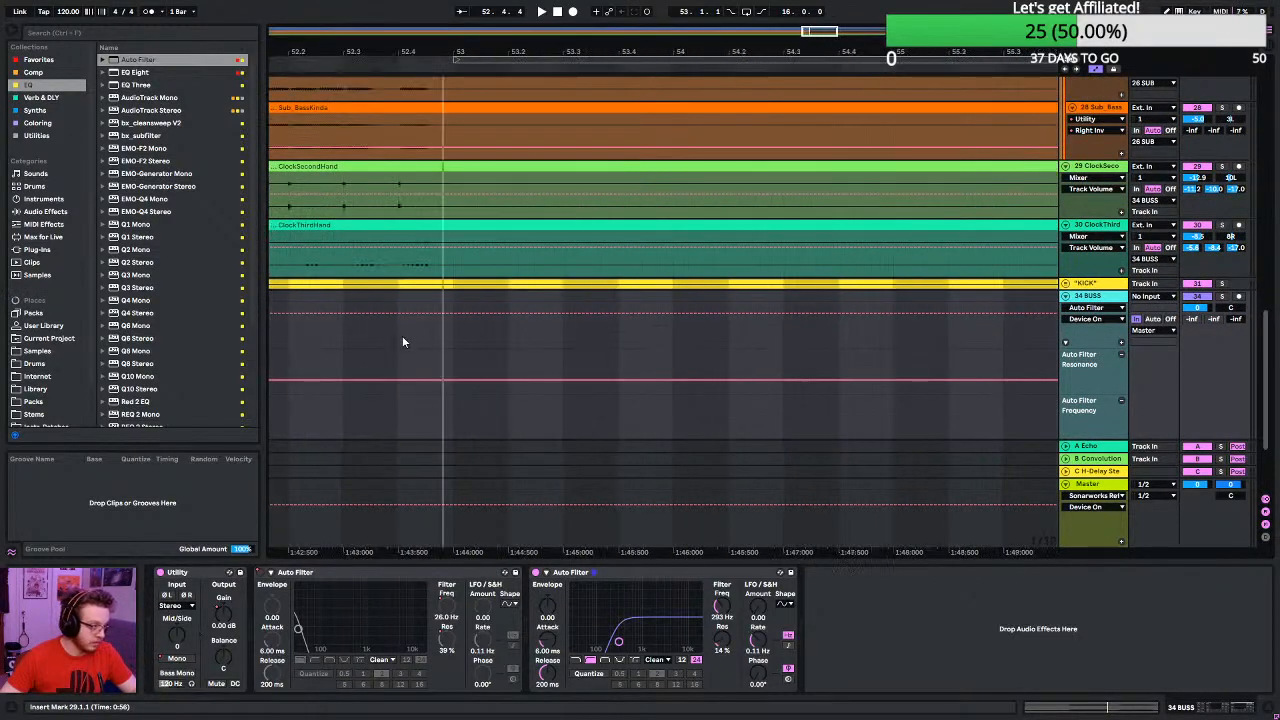
pyautogui.scroll(3, 403, 341)
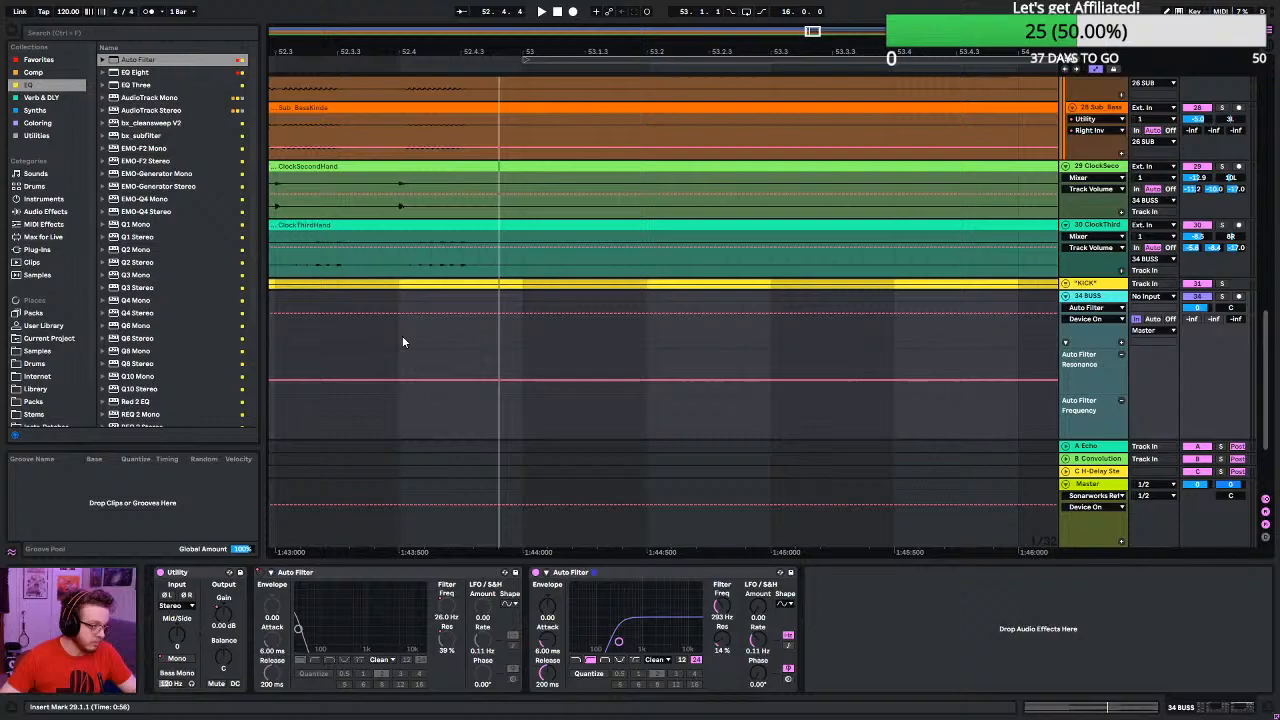
pyautogui.click(523, 314)
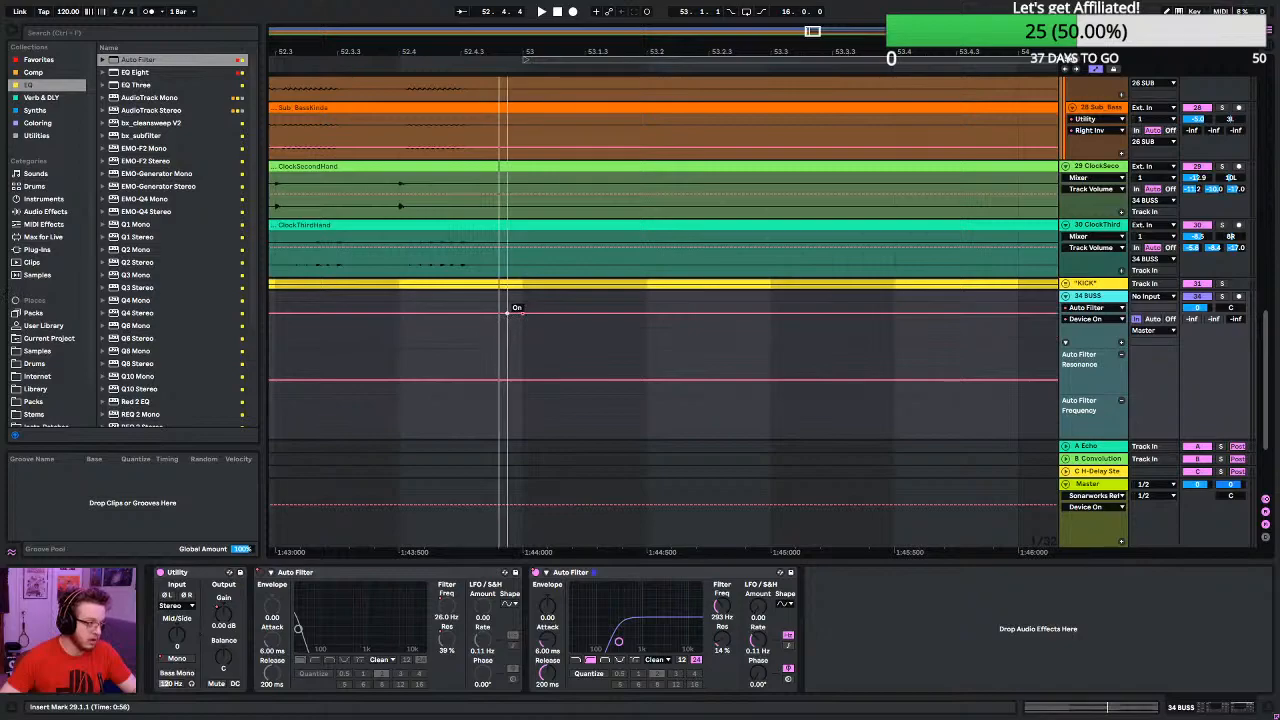
pyautogui.moveTo(509, 313); pyautogui.dragTo(514, 337)
pyautogui.scroll(-10, 479, 362)
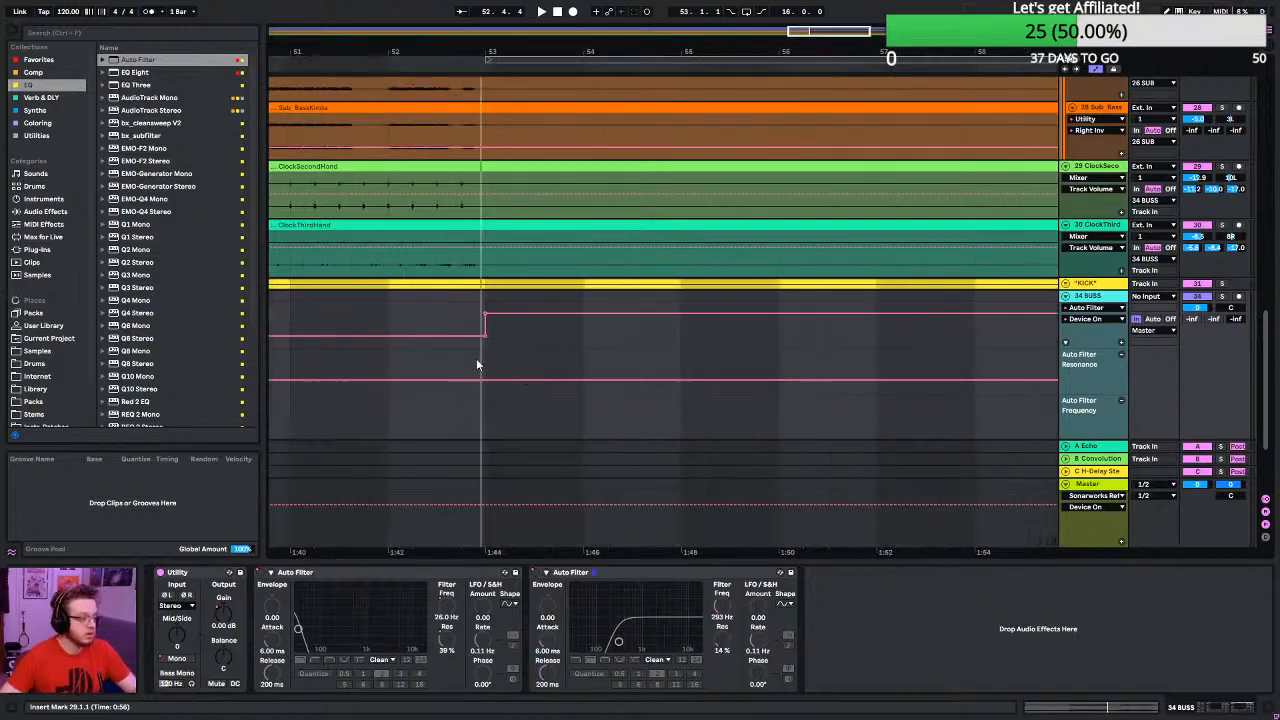
pyautogui.click(405, 318)
pyautogui.press('space')
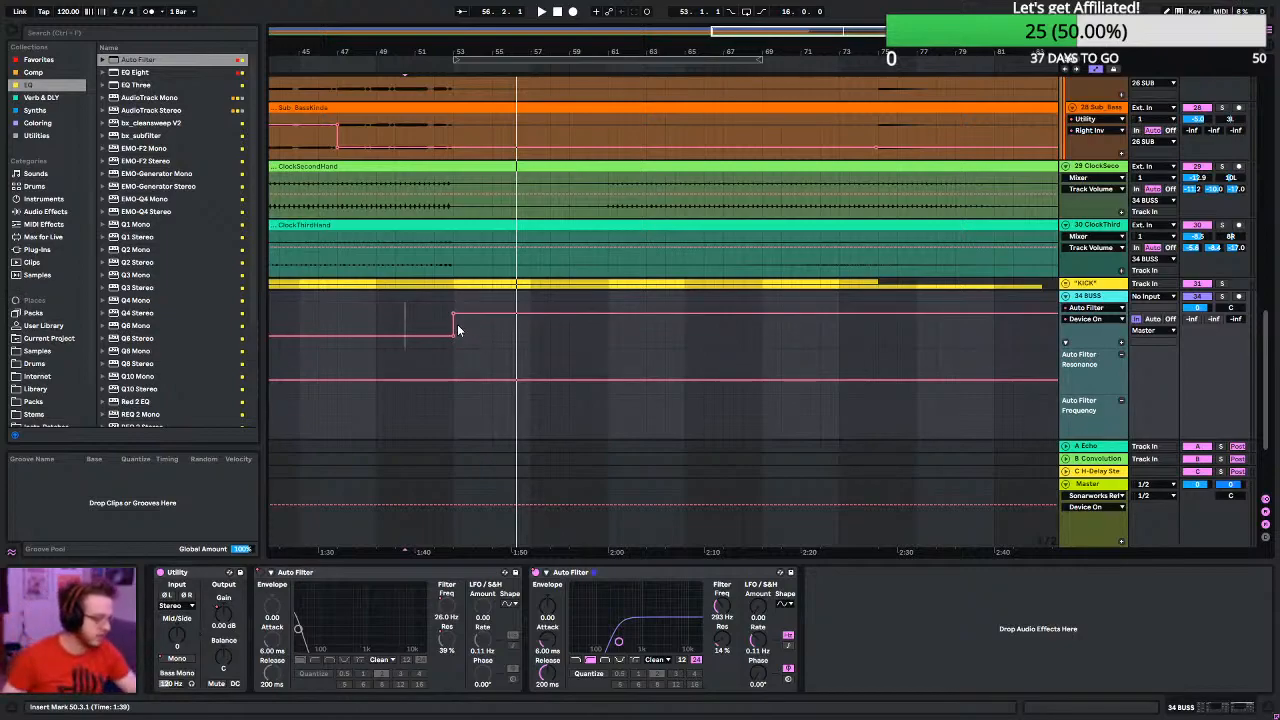
# - Move the filter's switch-on point to bar 49, ramp its frequency from 26 Hz there to 293 Hz at bar 53, and play it
pyautogui.moveTo(457, 329); pyautogui.dragTo(377, 329)
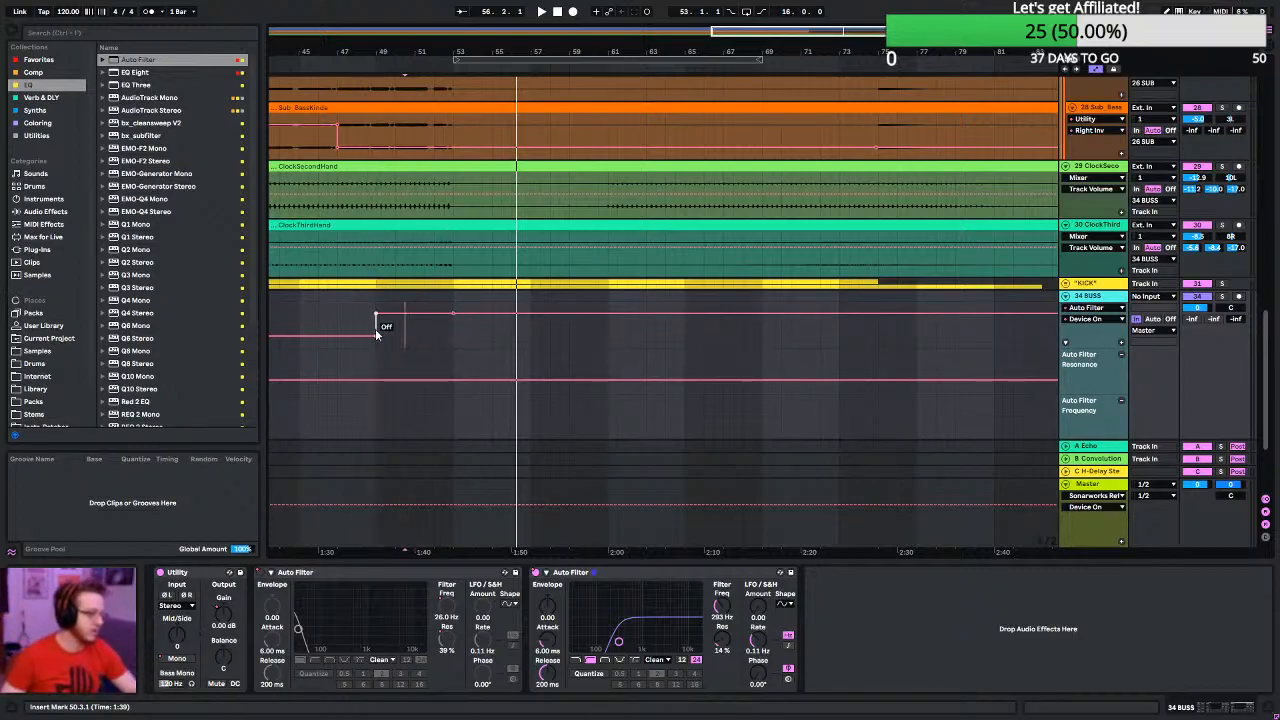
pyautogui.rightClick(724, 610)
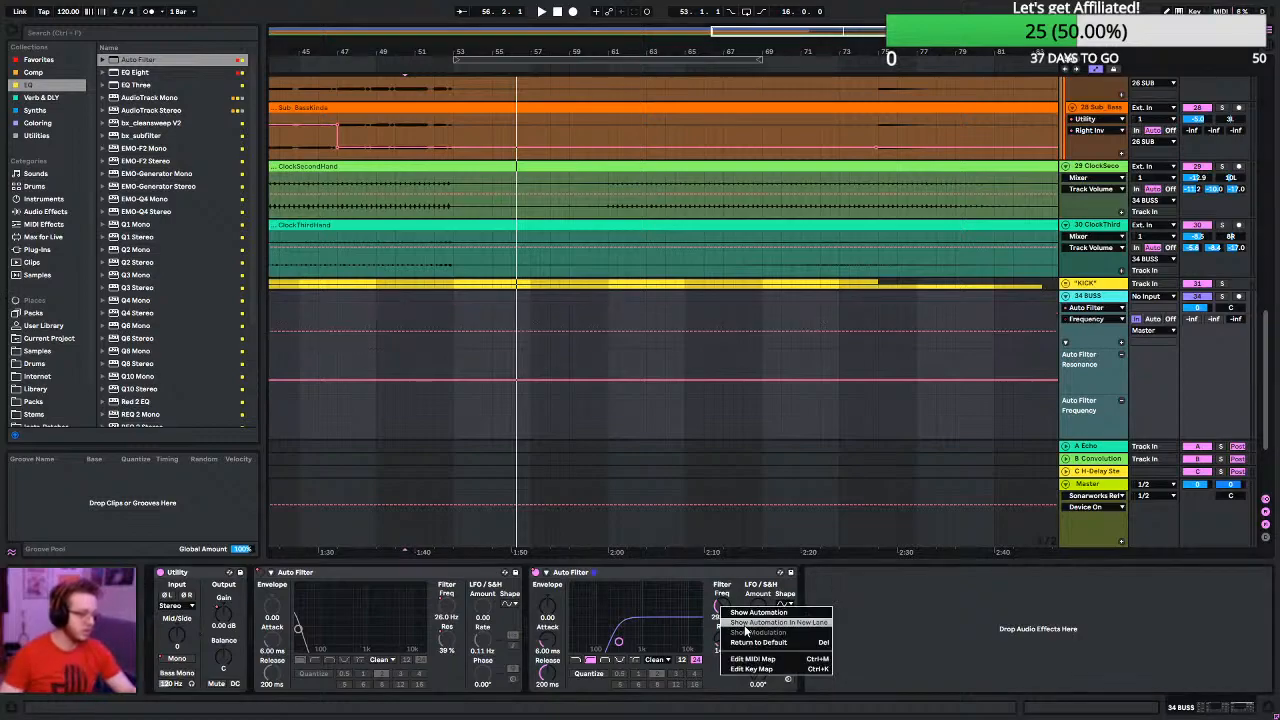
pyautogui.click(760, 622)
pyautogui.scroll(1, 497, 333)
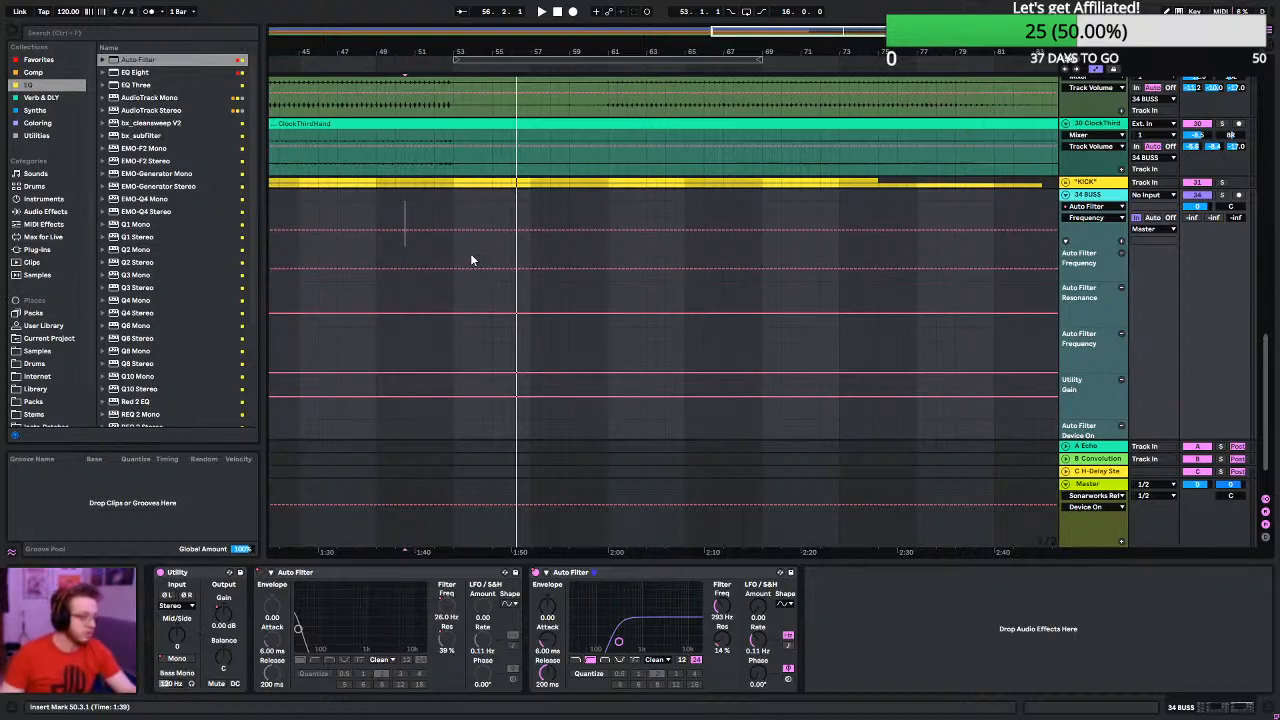
pyautogui.click(452, 231)
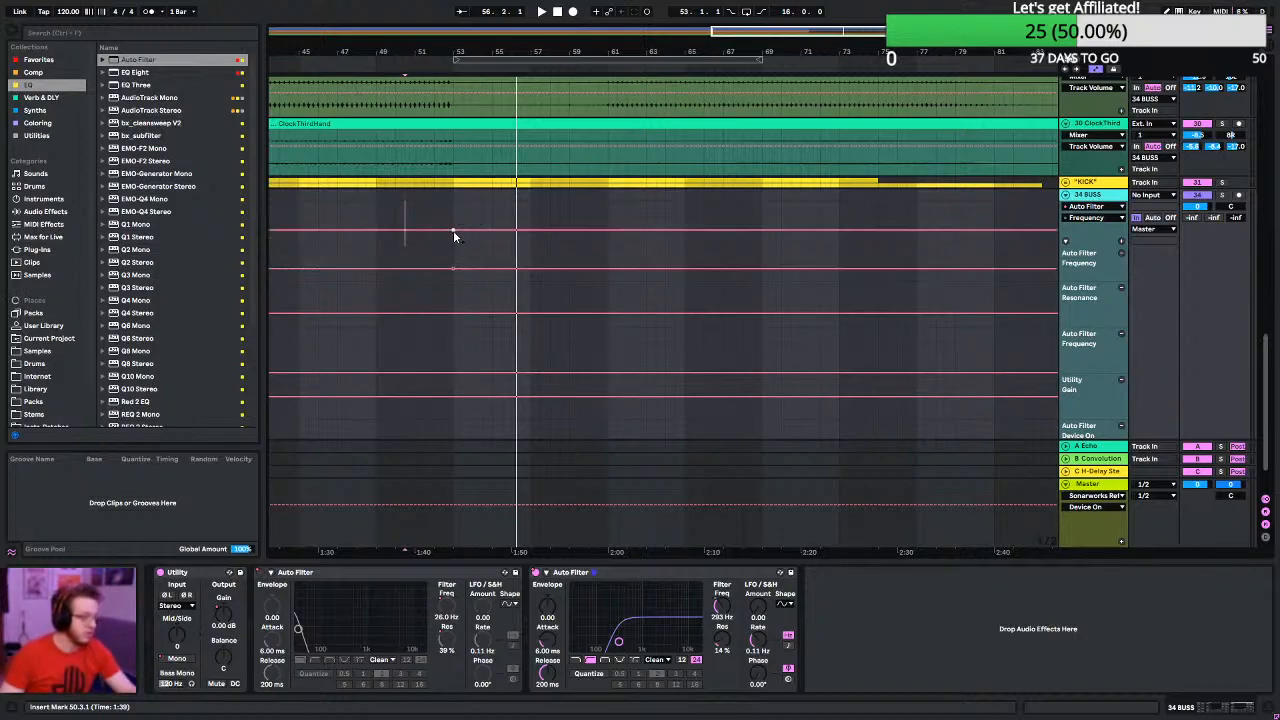
pyautogui.moveTo(374, 232); pyautogui.dragTo(377, 244)
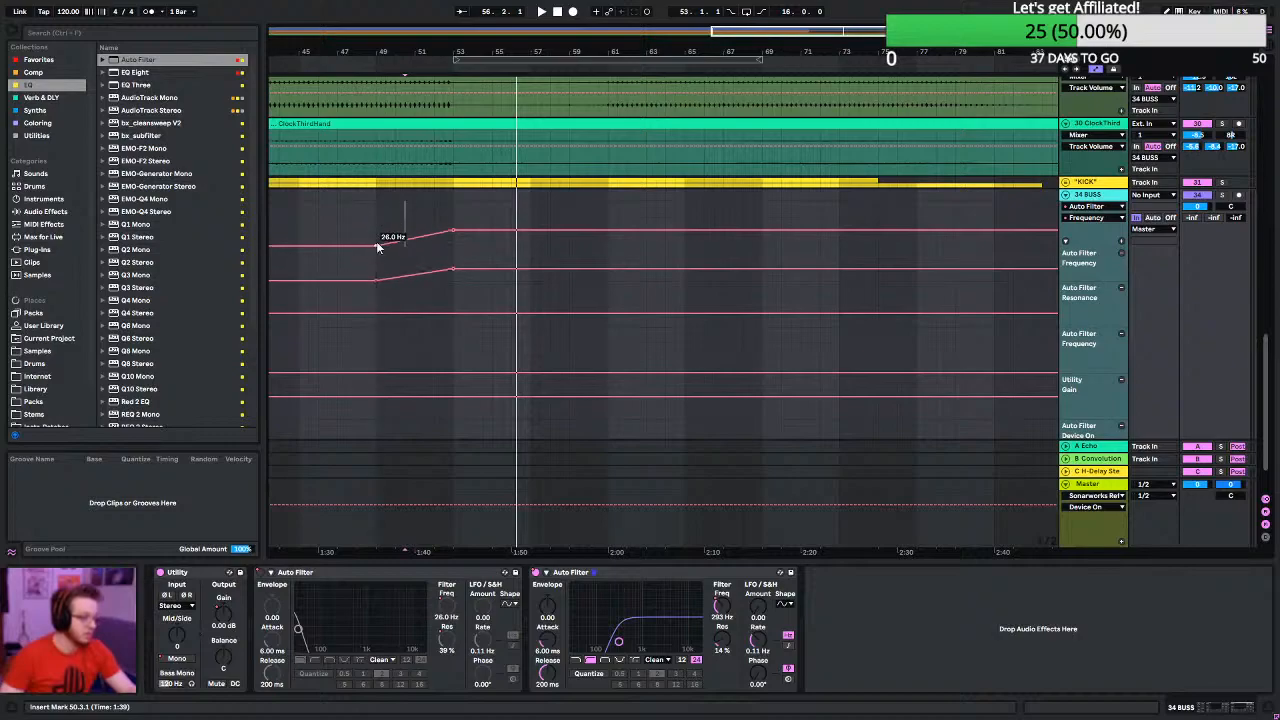
pyautogui.click(370, 218)
pyautogui.press('space')
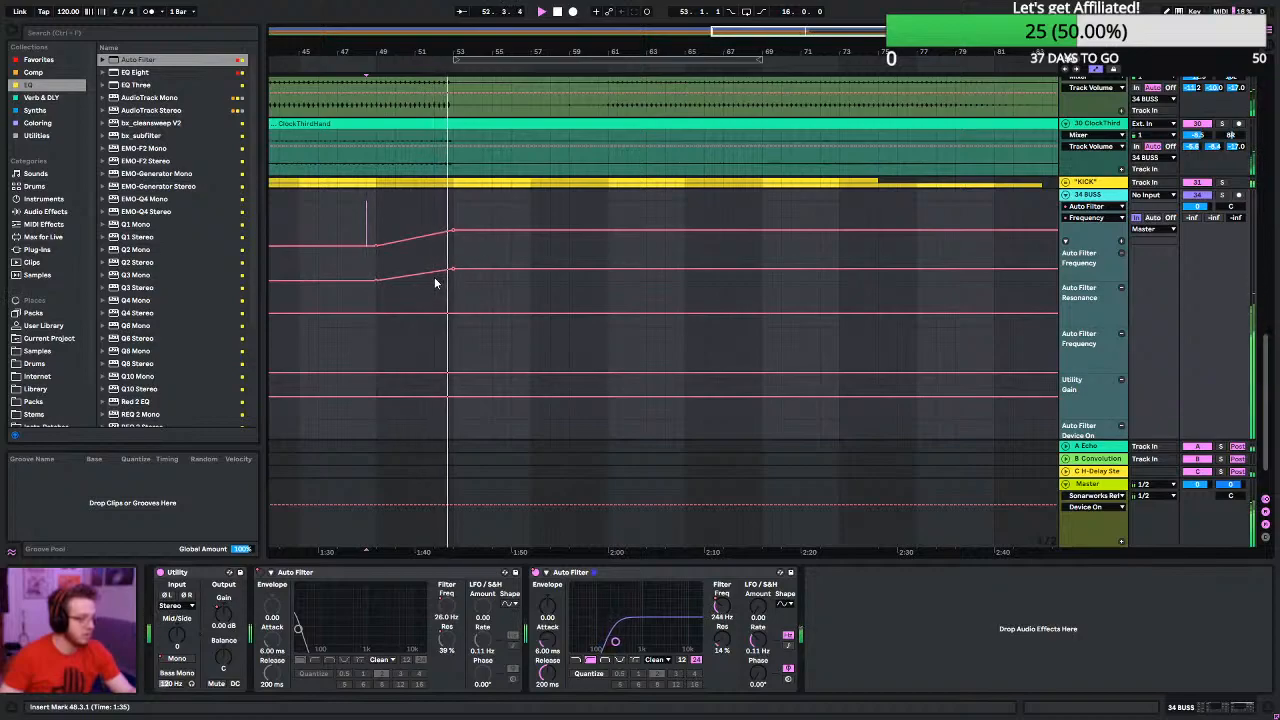
# - Start the second filter's frequency ramp at bar 51 and bend it to rise steeply just before bar 53
pyautogui.moveTo(437, 275); pyautogui.dragTo(437, 301)
pyautogui.press('space')
pyautogui.press('space')
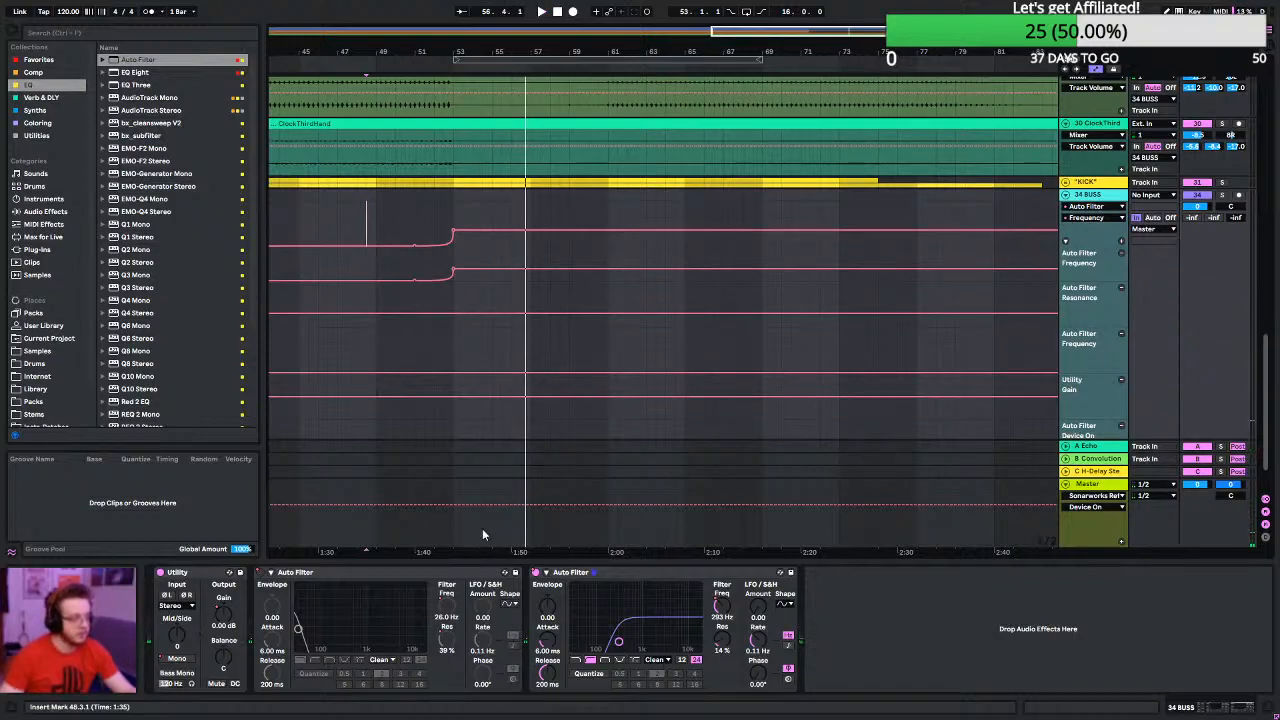
# - Show the second Auto Filter's Device On automation in its own lane, move its switch-on point to bar 51 and play from bar 49
pyautogui.rightClick(536, 573)
pyautogui.click(549, 588)
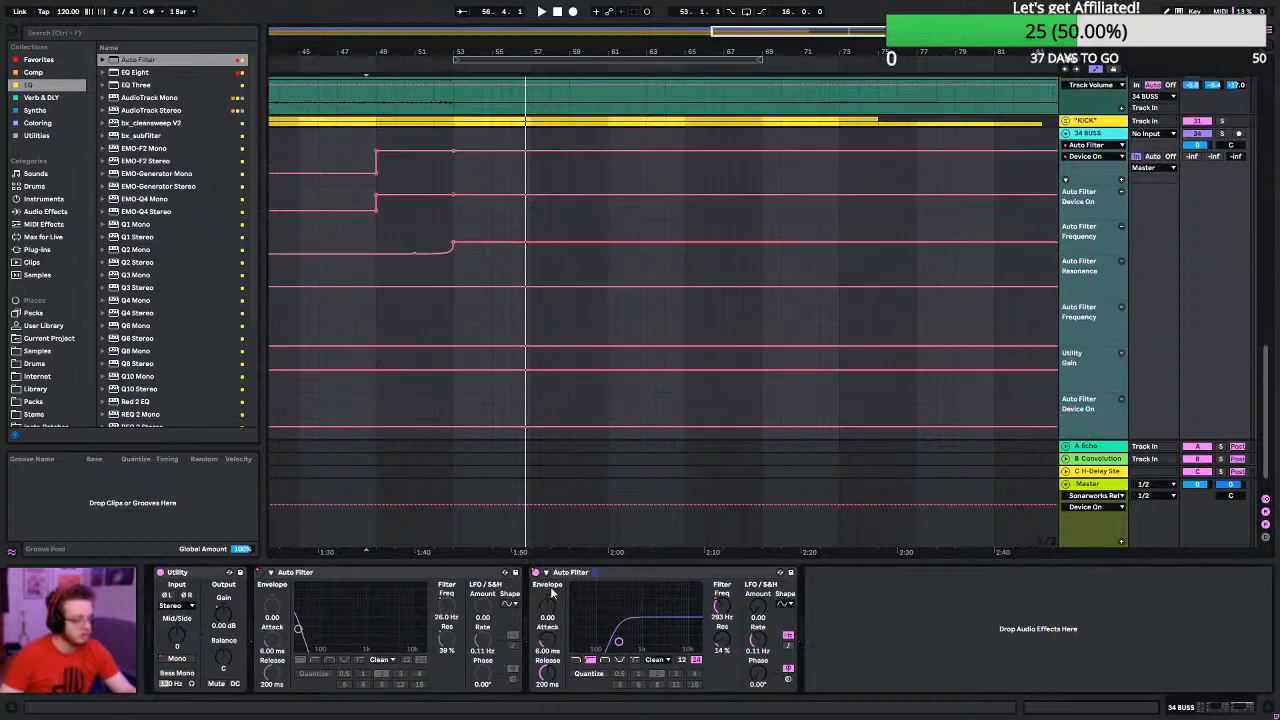
pyautogui.scroll(1, 441, 321)
pyautogui.scroll(2, 441, 326)
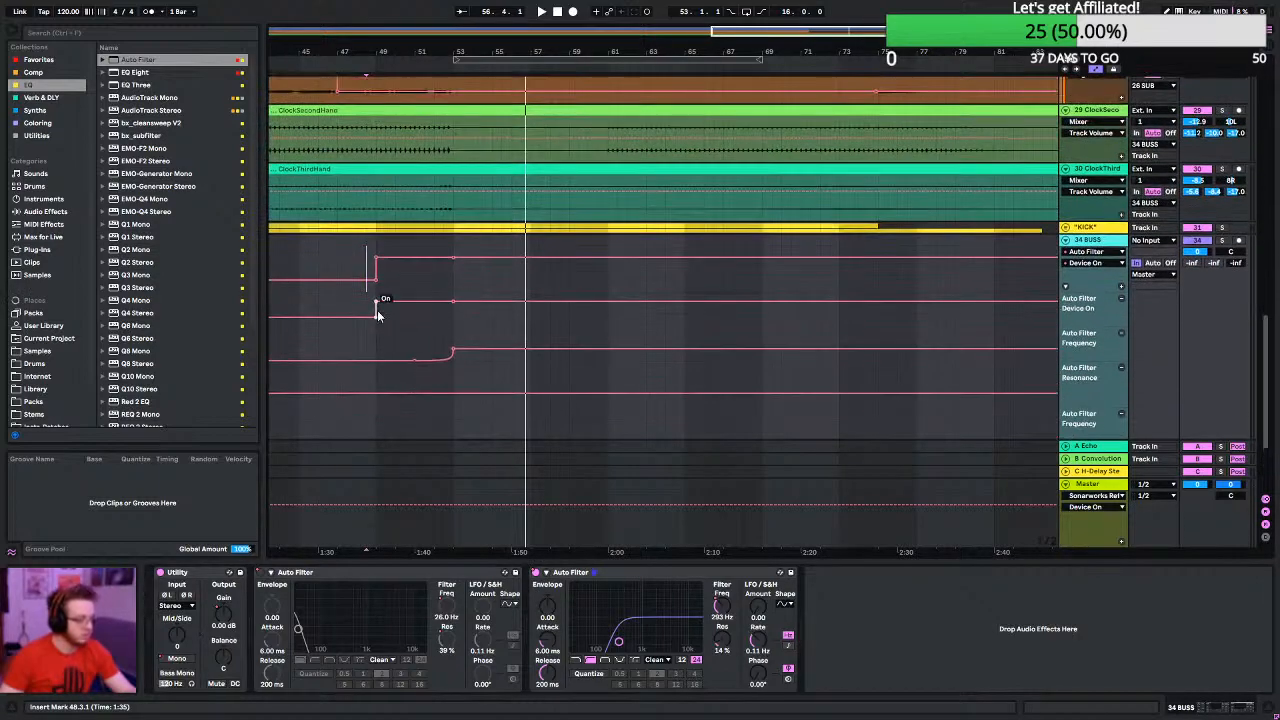
pyautogui.moveTo(377, 314); pyautogui.dragTo(414, 314)
pyautogui.click(377, 315)
pyautogui.press('space')
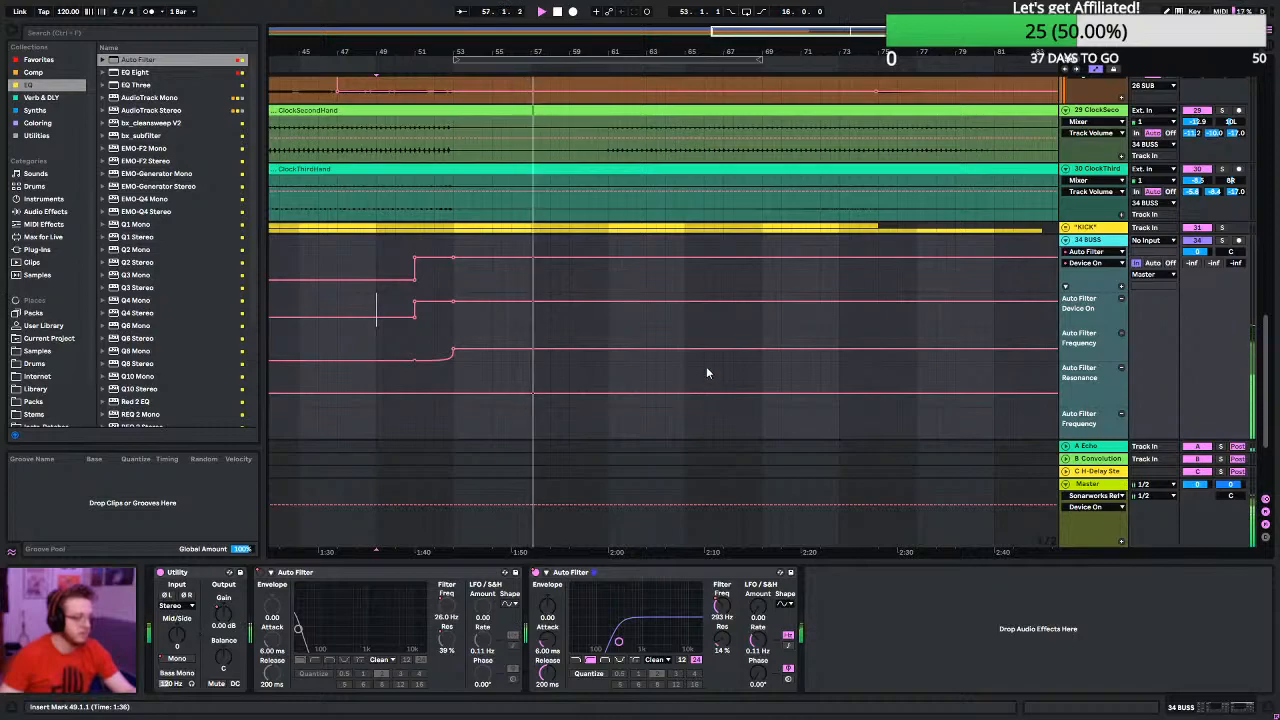
# - Ramp the second filter's frequency from 293 Hz at bar 59 to 26 Hz at bar 61 and switch the device off there
pyautogui.click(571, 349)
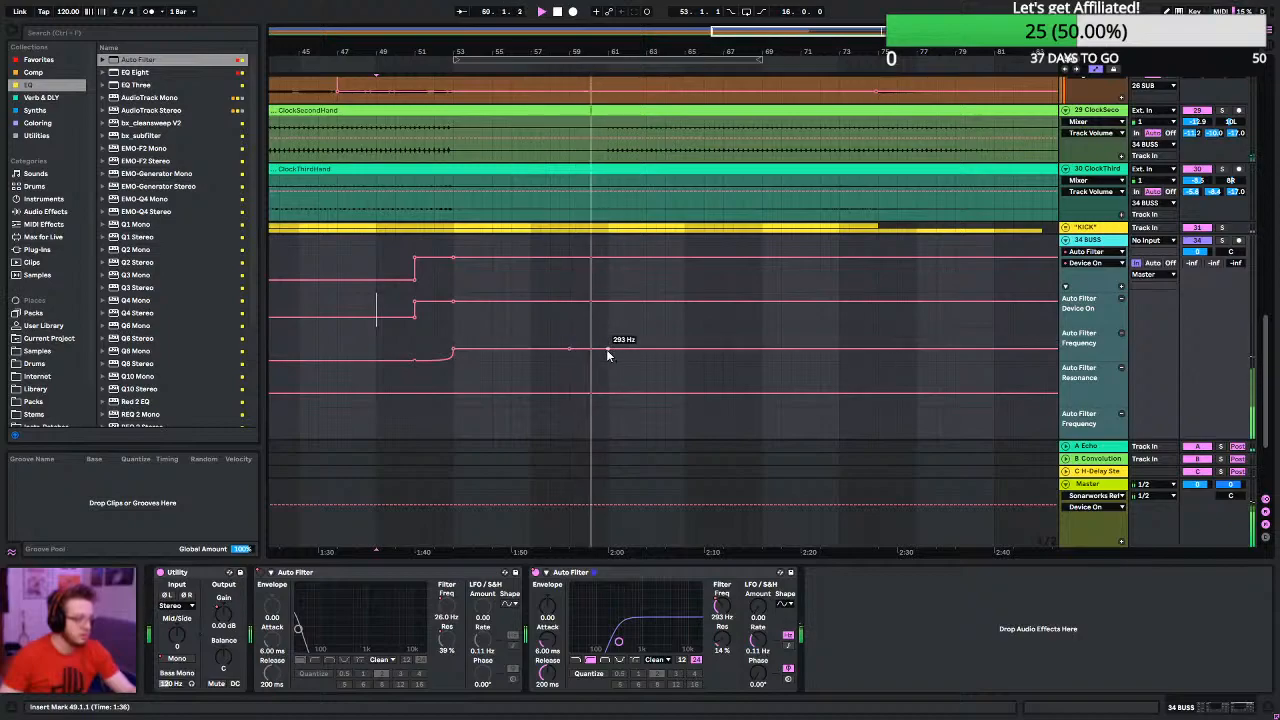
pyautogui.moveTo(606, 349); pyautogui.dragTo(608, 361)
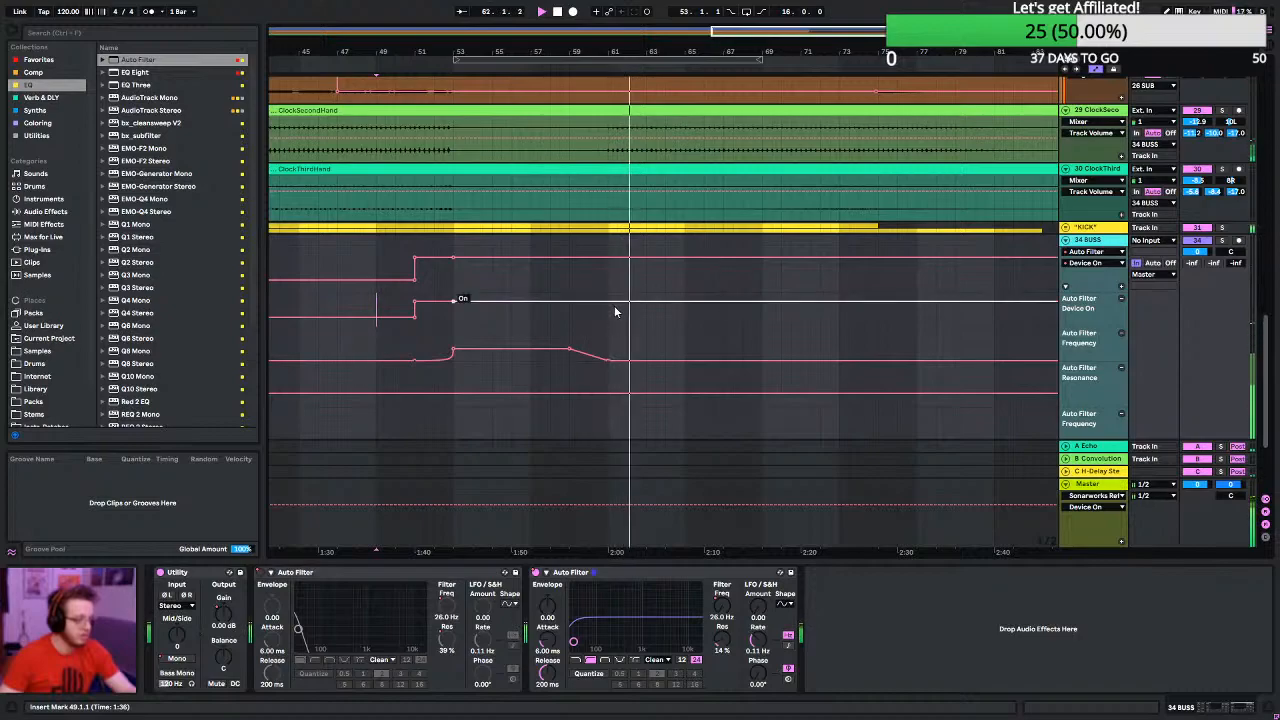
pyautogui.moveTo(625, 308); pyautogui.dragTo(625, 317)
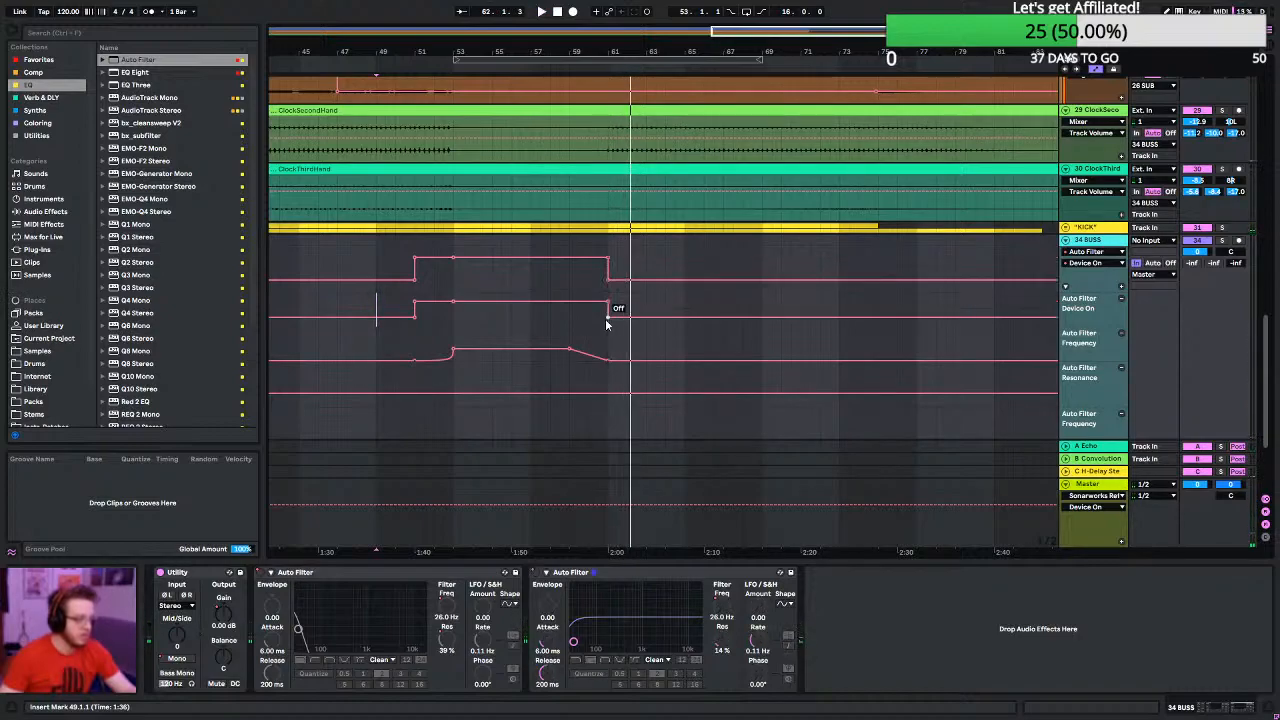
pyautogui.press('space')
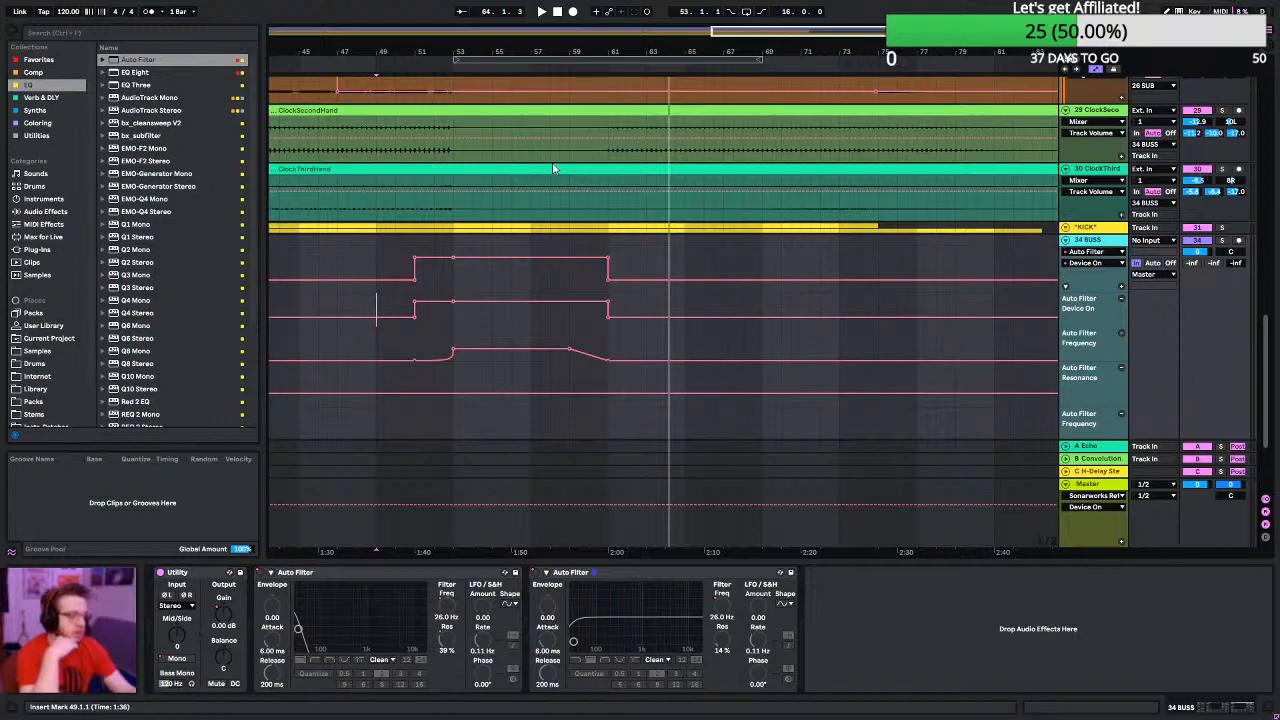
# - Fold the pad subgroups, the BASS group and the remaining unfolded tracks to compact the arrangement
pyautogui.scroll(-5, 515, 221)
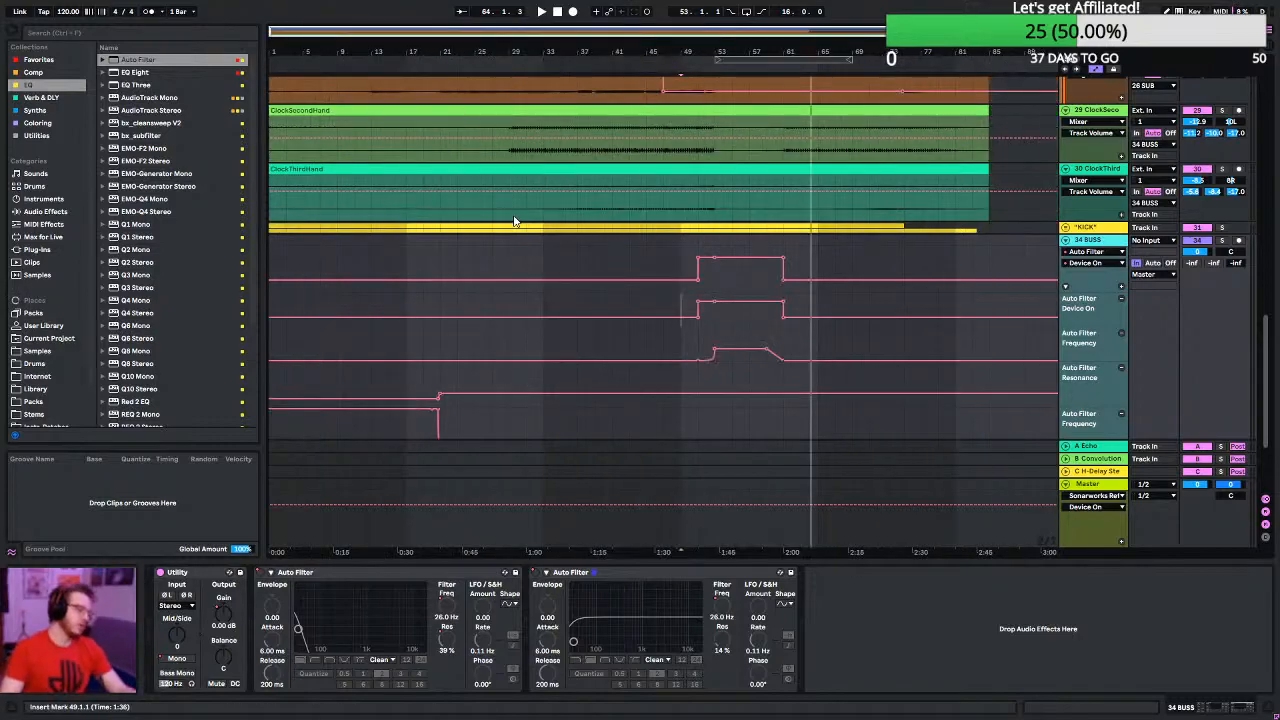
pyautogui.scroll(2, 540, 287)
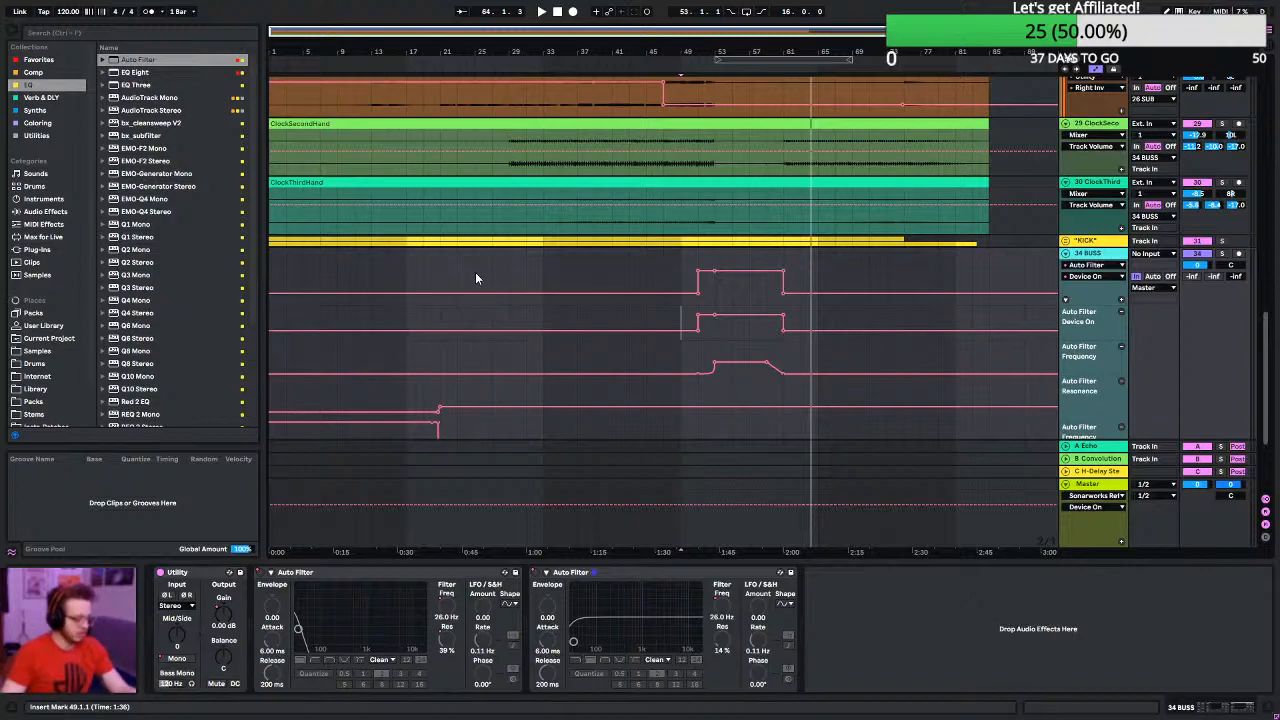
pyautogui.scroll(8, 475, 275)
pyautogui.scroll(10, 473, 280)
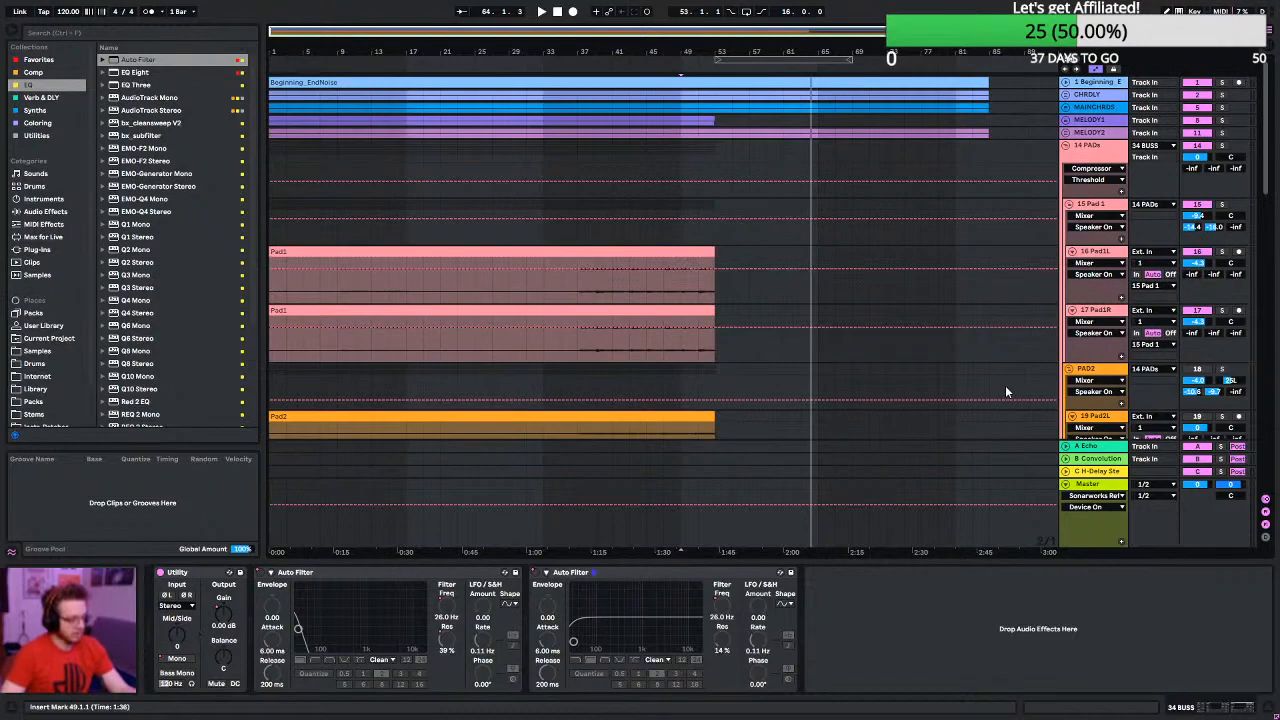
pyautogui.click(1069, 372)
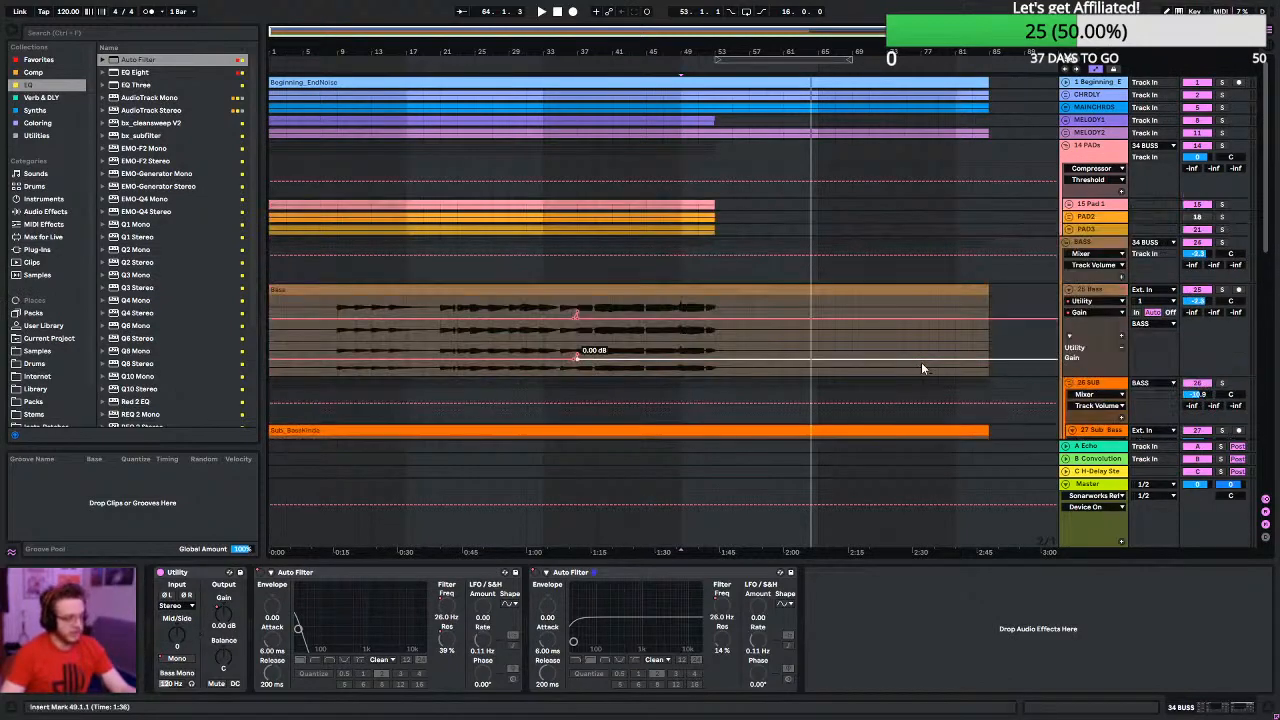
pyautogui.keyDown('alt'); pyautogui.click(1066, 243); pyautogui.keyUp('alt')
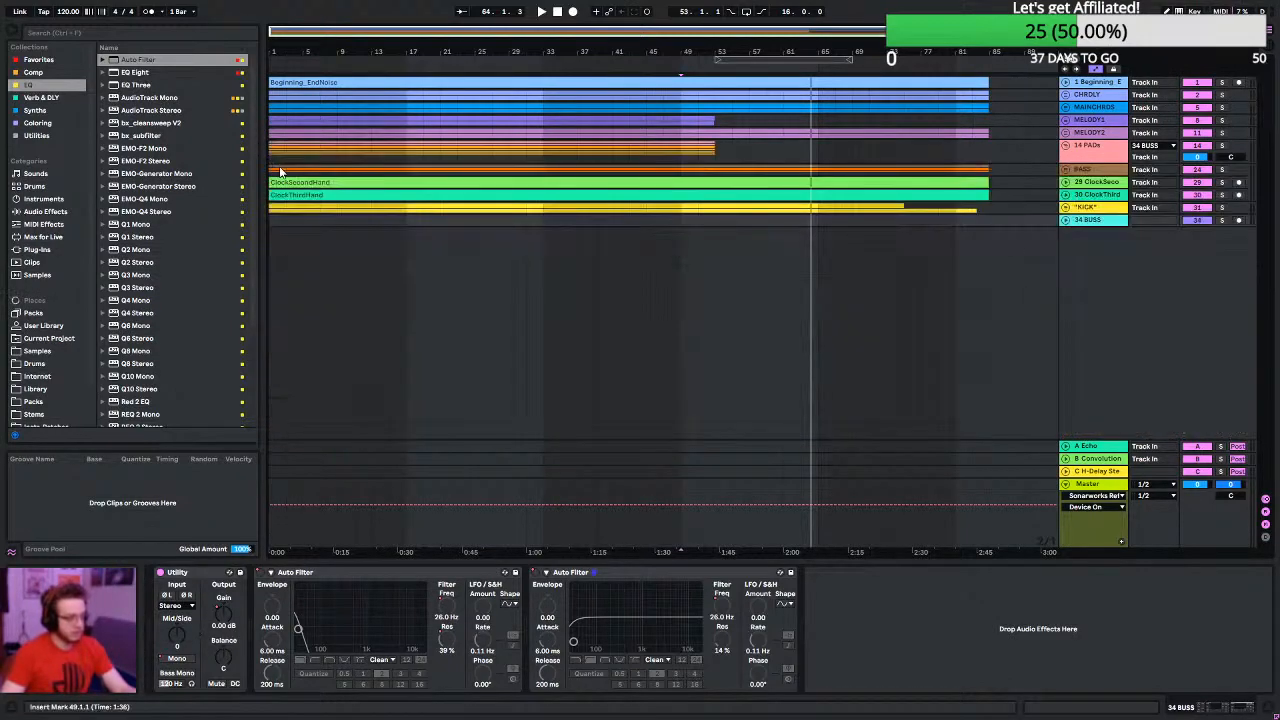
# - Unfold 34 BUSS and play the song's early section to check the first Auto Filter's frequency drop before bar 21
pyautogui.click(363, 60)
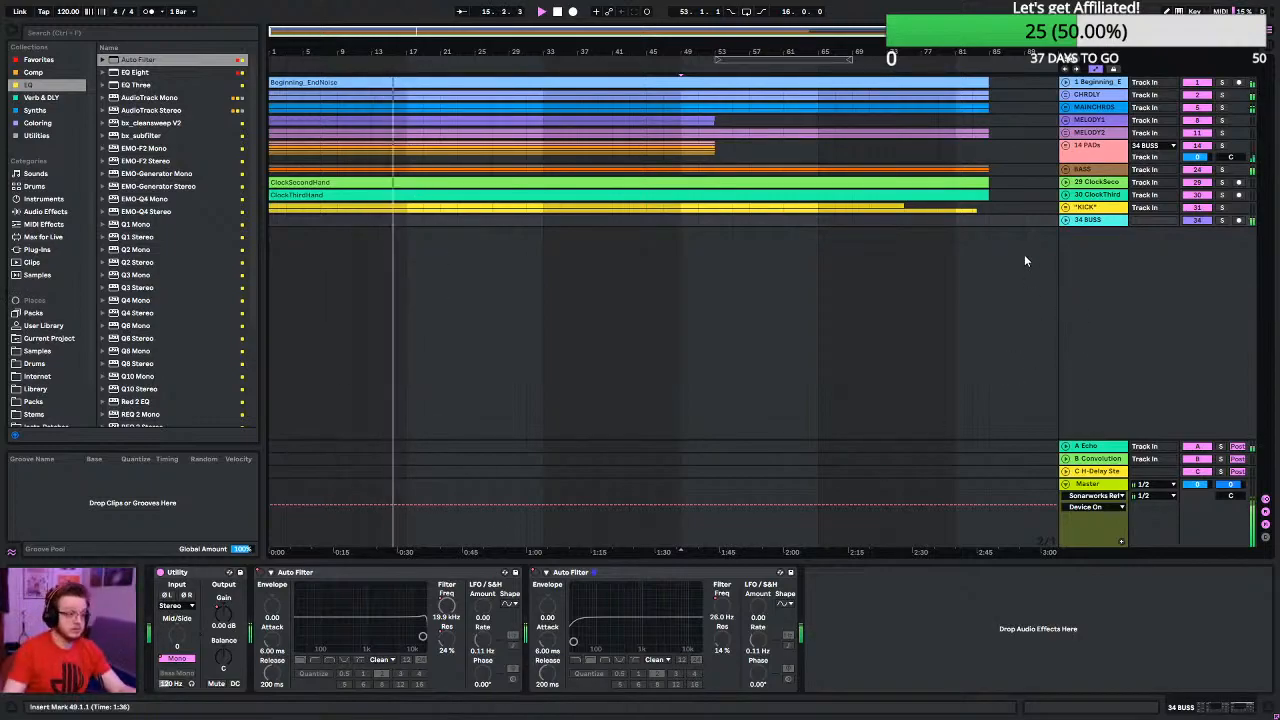
pyautogui.click(1066, 220)
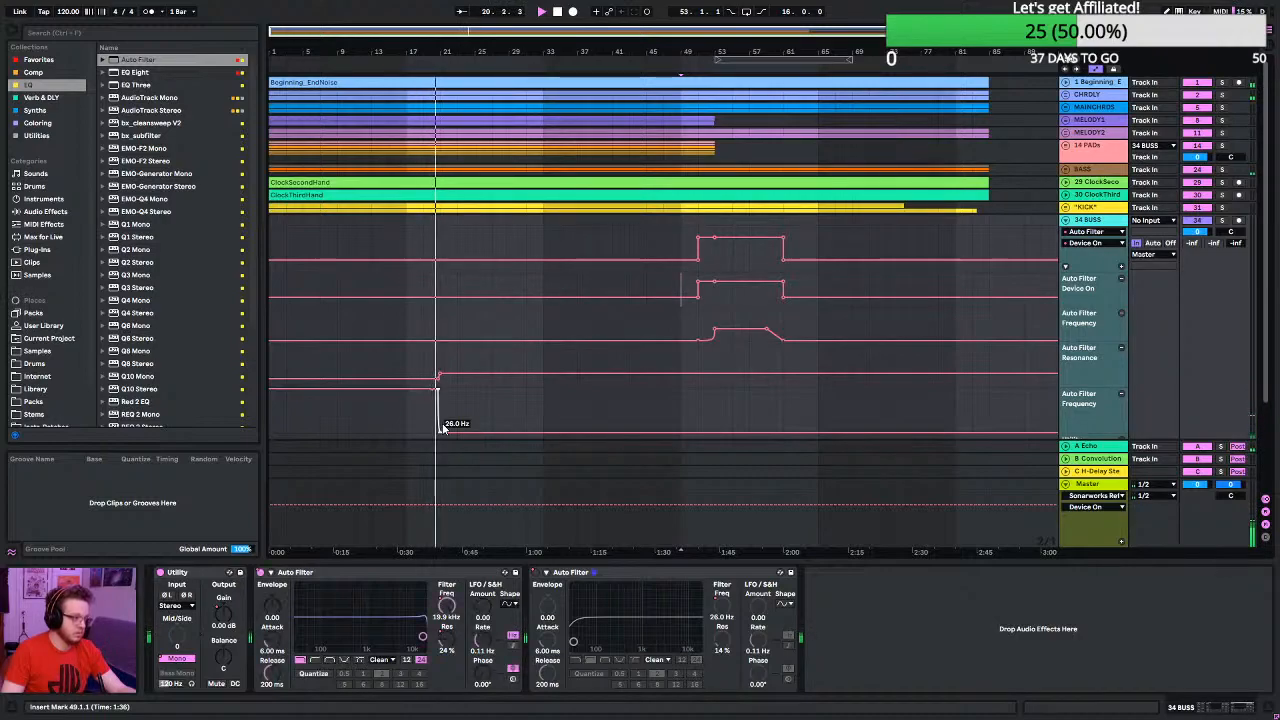
pyautogui.press('space')
pyautogui.scroll(8, 432, 418)
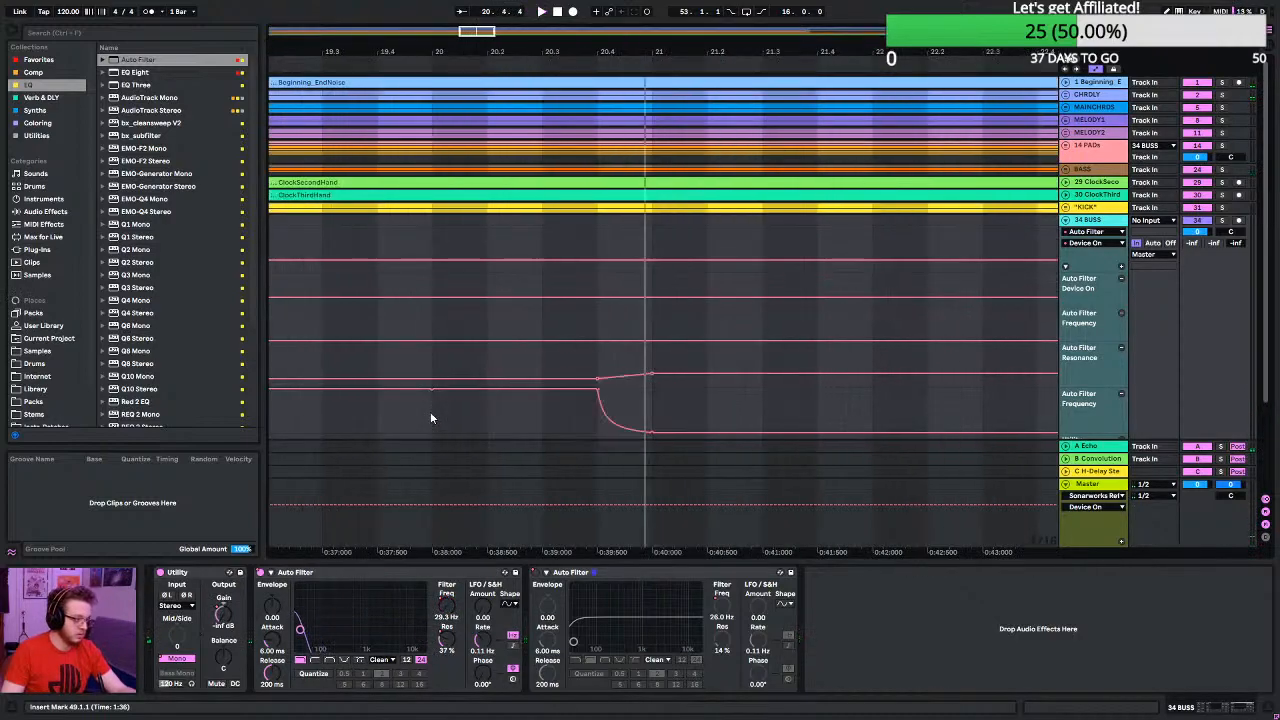
pyautogui.click(321, 413)
pyautogui.press('space')
pyautogui.scroll(-10, 316, 420)
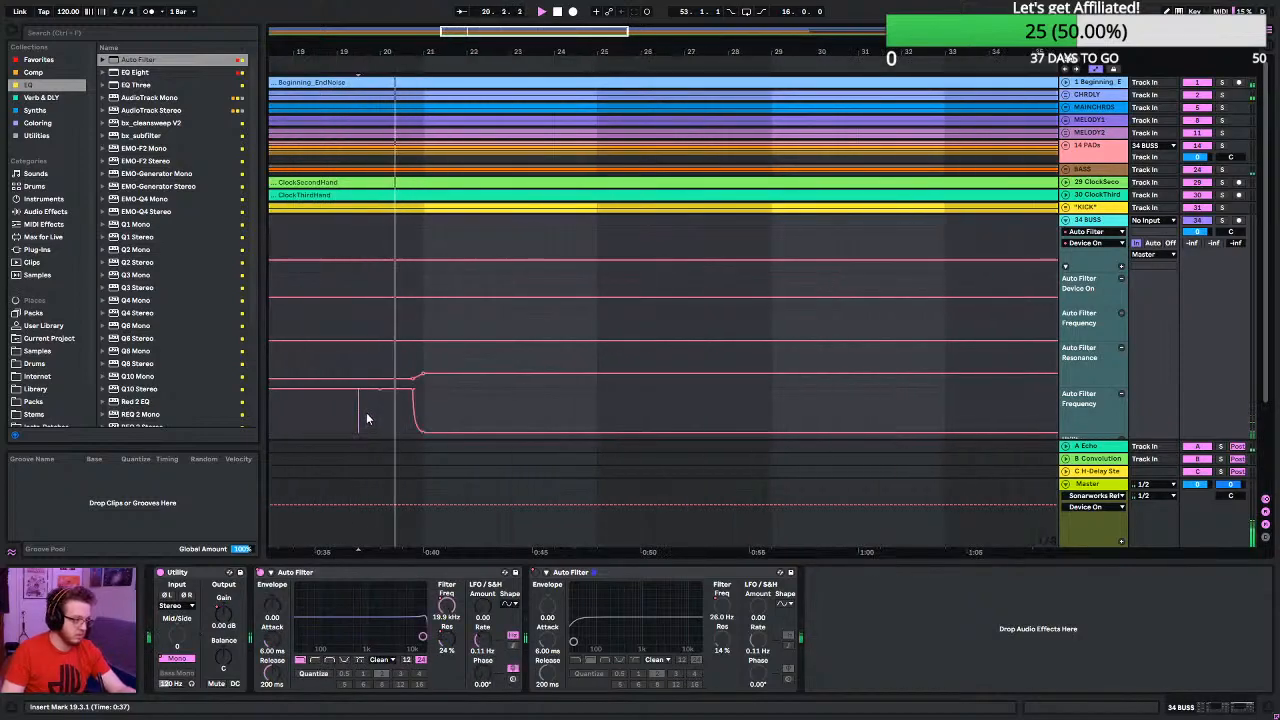
pyautogui.click(337, 408)
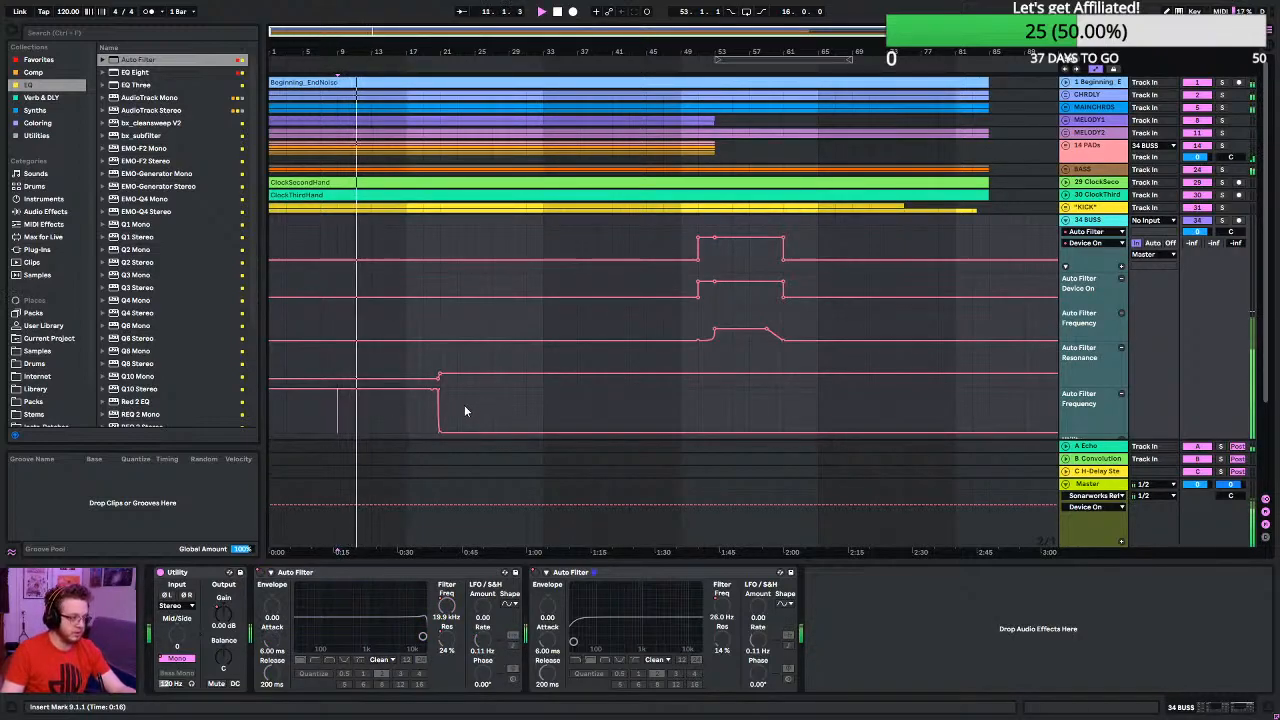
# - Move the start of the first Auto Filter's frequency drop before bar 21 slightly earlier and play the transition from bar 15
pyautogui.scroll(5, 440, 412)
pyautogui.scroll(3, 420, 411)
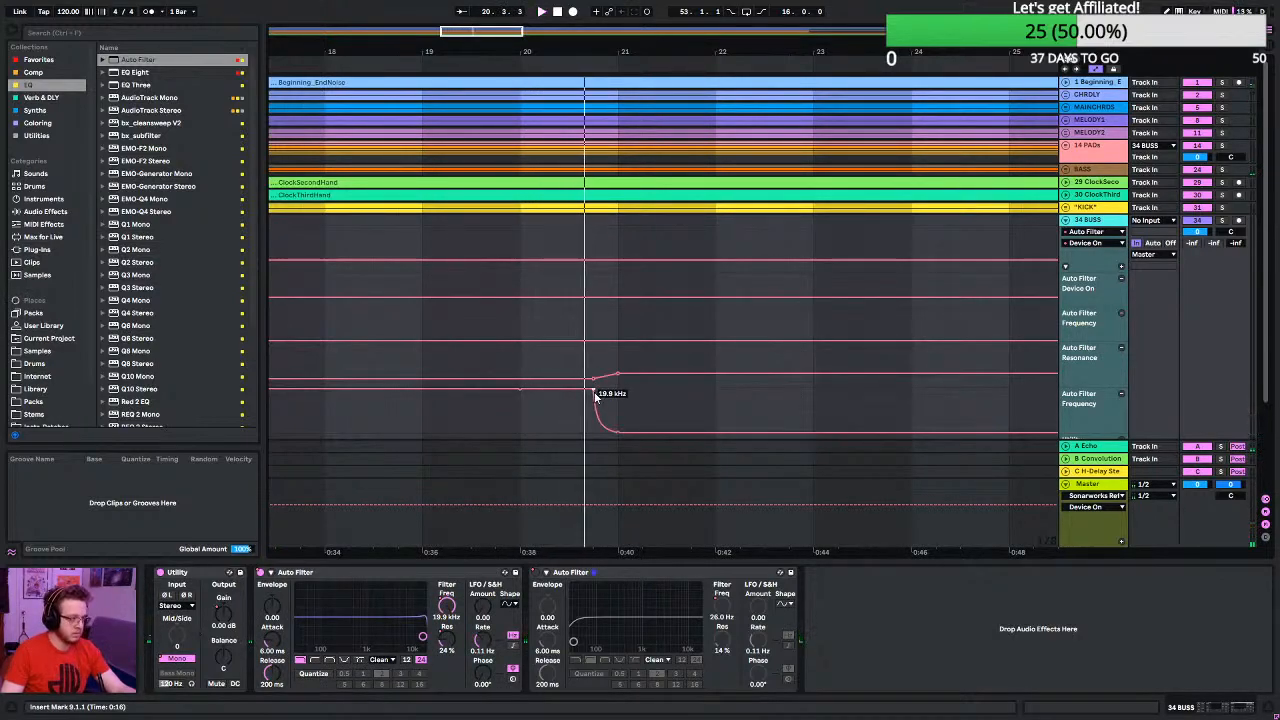
pyautogui.moveTo(596, 395); pyautogui.dragTo(567, 381)
pyautogui.scroll(-3, 510, 436)
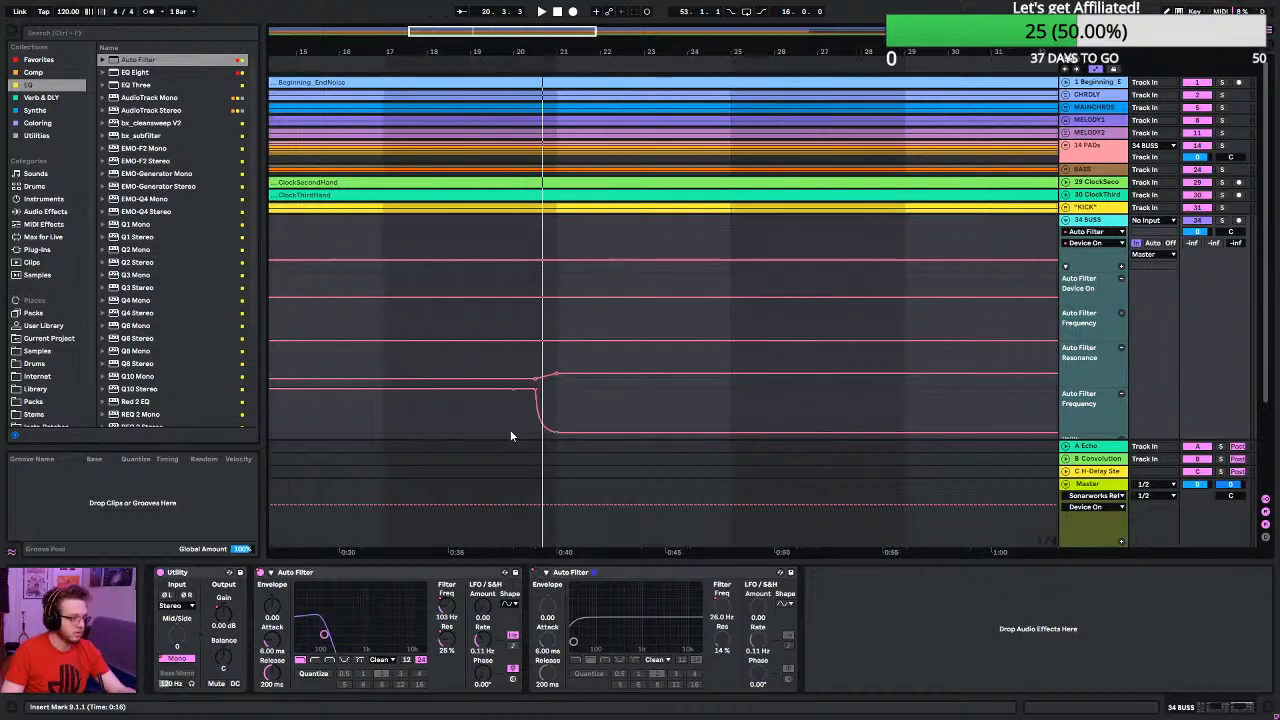
pyautogui.click(308, 413)
pyautogui.press('space')
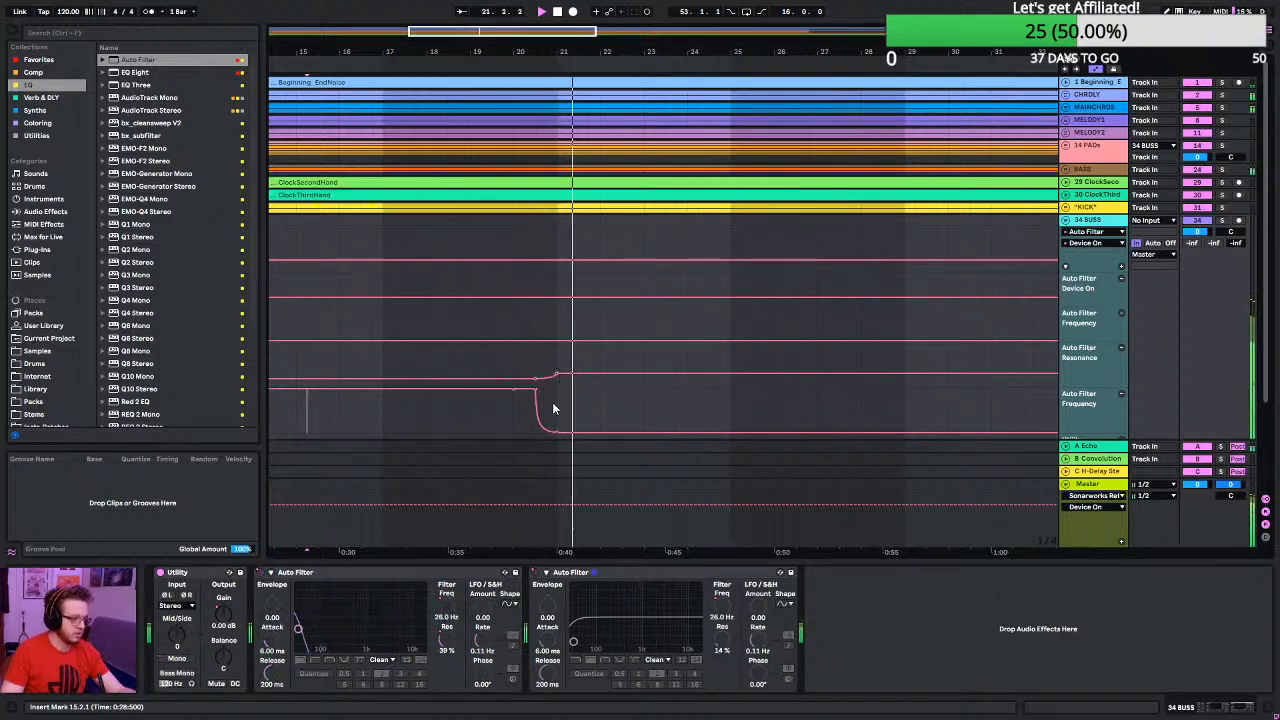
pyautogui.press('w')
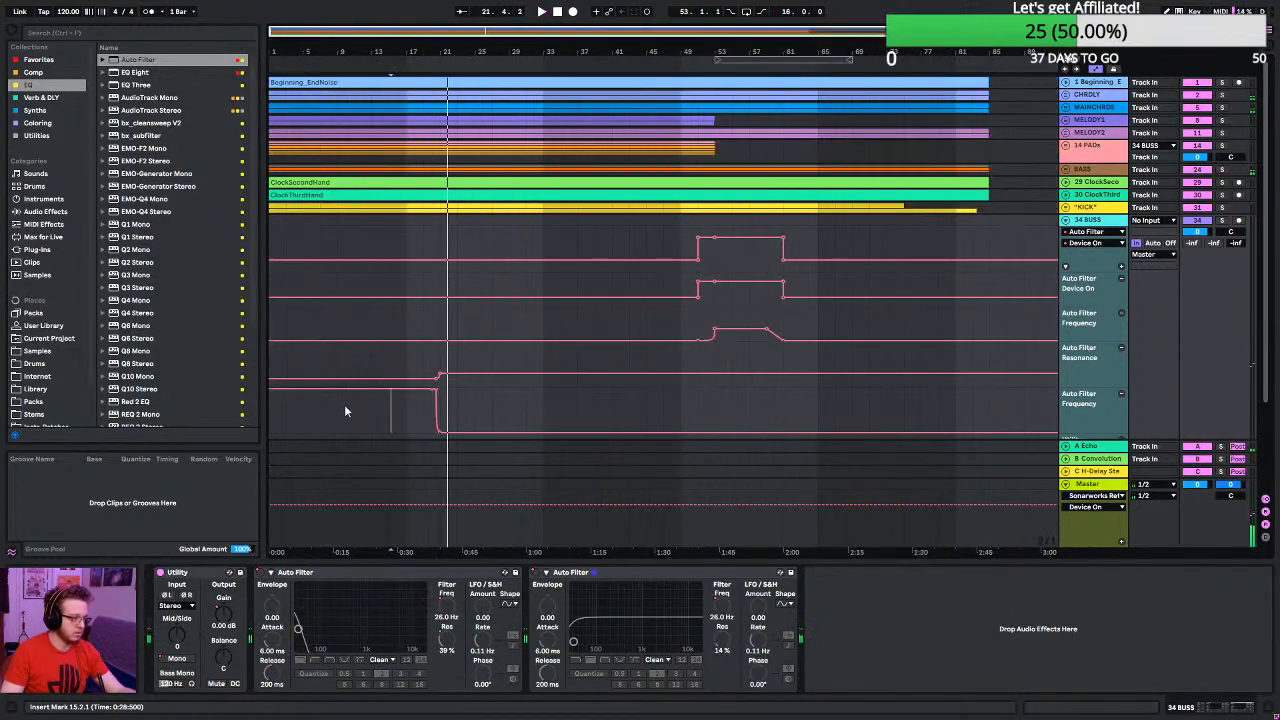
# - Move the 26 Hz end point of the first Auto Filter's frequency drop from bar 21 back to beat 20.3
pyautogui.click(319, 421)
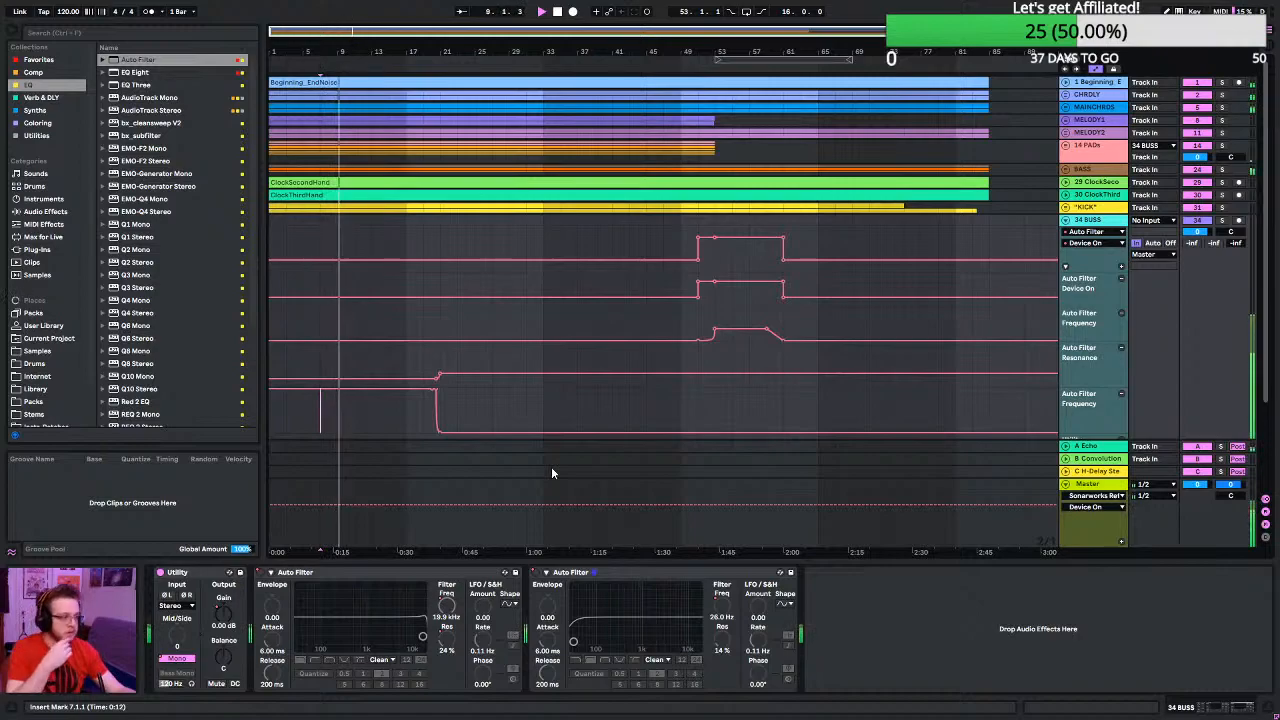
pyautogui.keyDown('ctrl'); pyautogui.scroll(8, 432, 415); pyautogui.keyUp('ctrl')
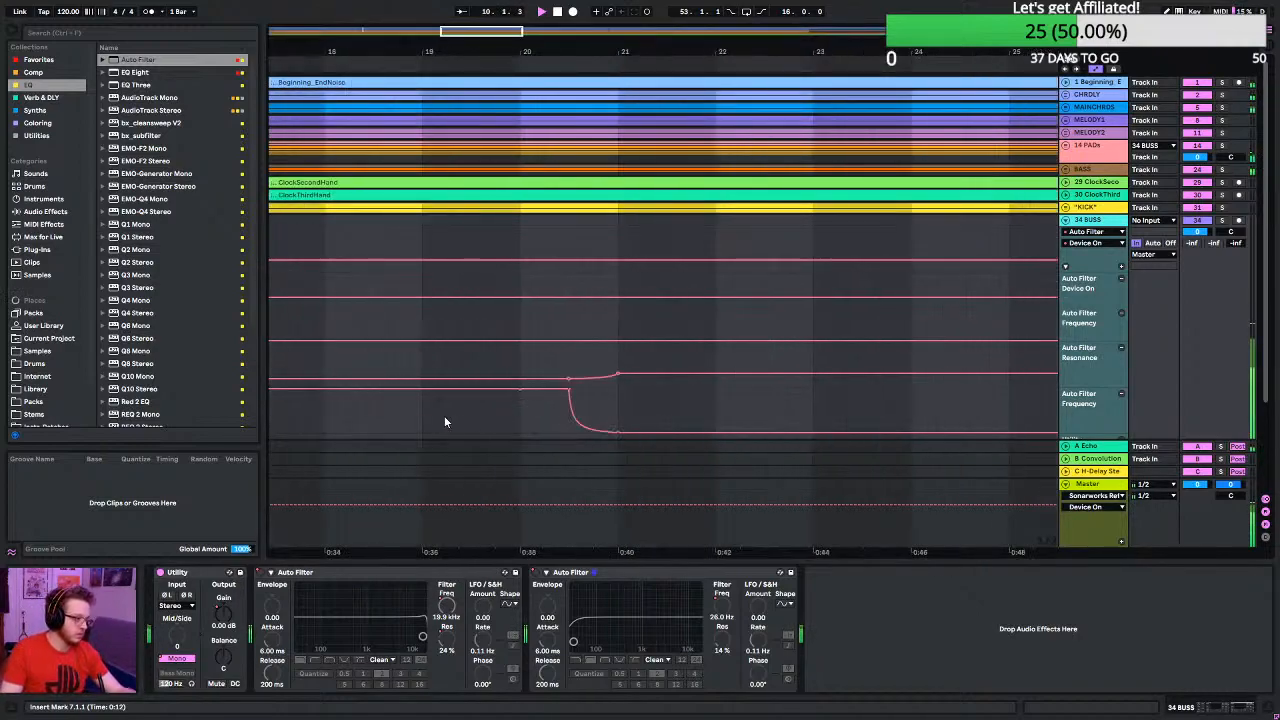
pyautogui.click(620, 430)
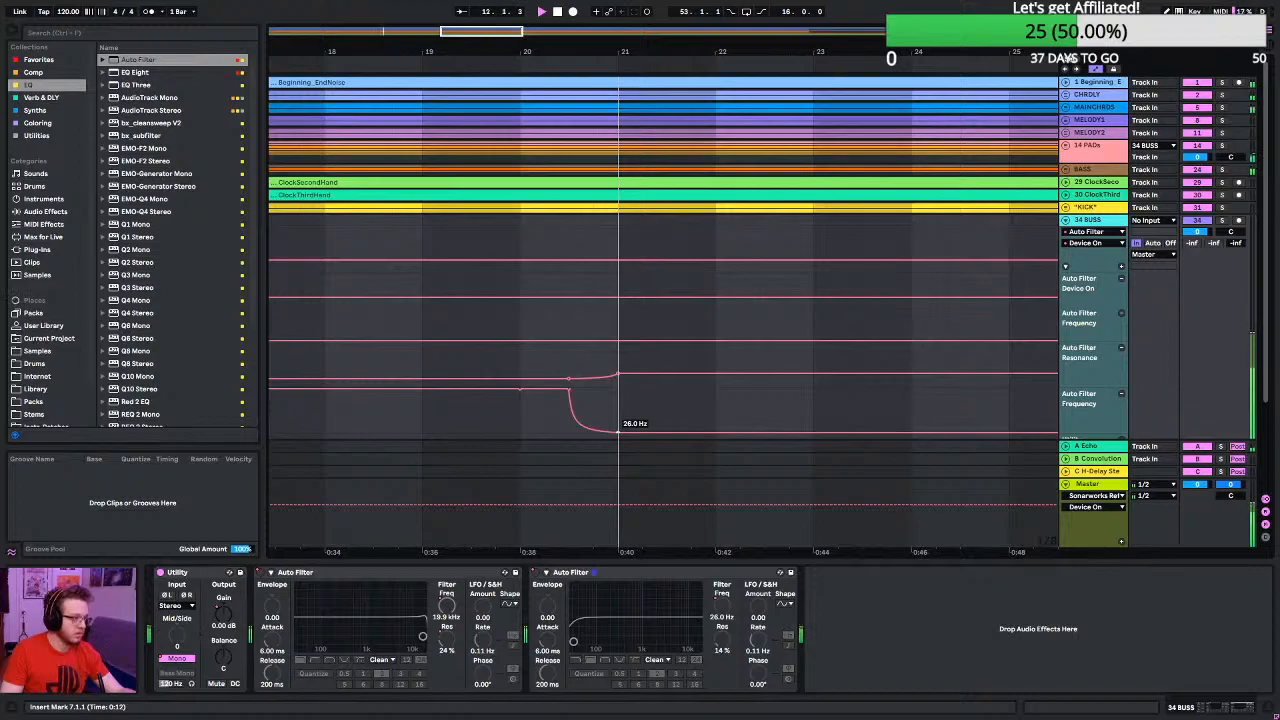
pyautogui.moveTo(618, 430)
pyautogui.mouseDown()
pyautogui.moveTo(568, 430)
pyautogui.moveTo(556, 397)
pyautogui.moveTo(557, 436)
pyautogui.moveTo(568, 436)
pyautogui.mouseUp()
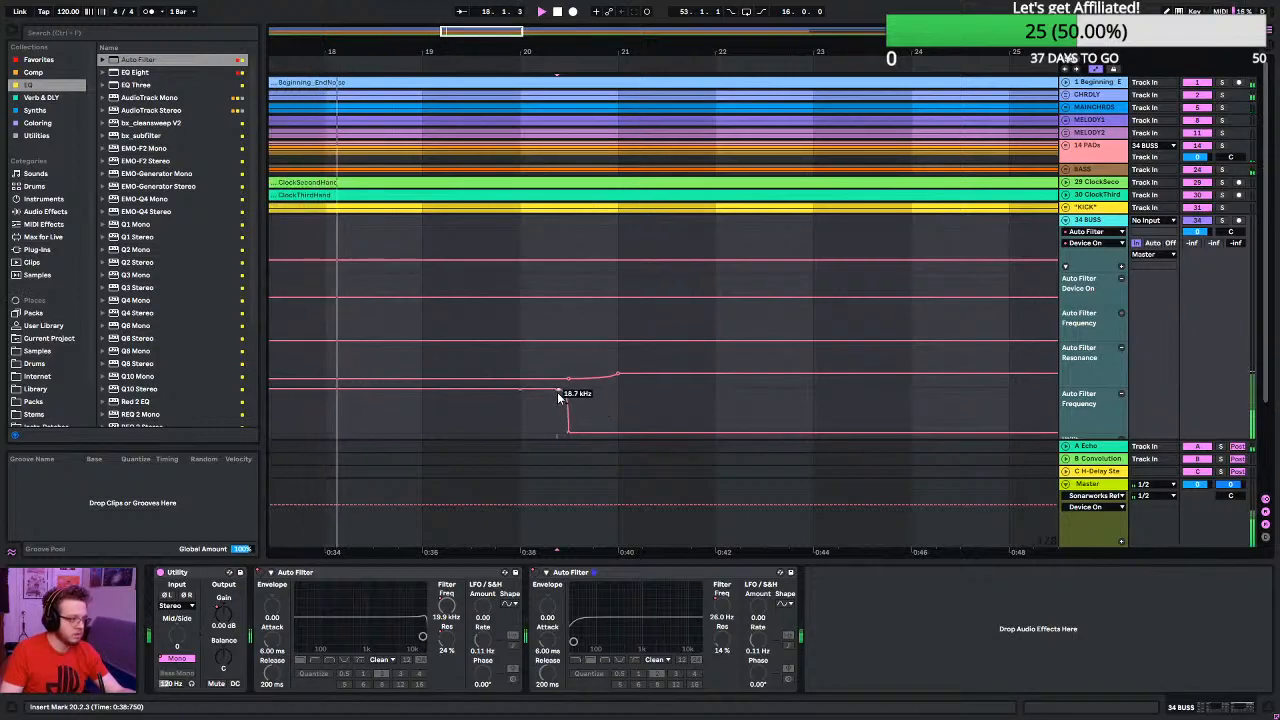
# - Shape the first Auto Filter's frequency drop into one outward-bowed curve between bar 20 and beat 20.3, and play it from bar 19
pyautogui.click(558, 391)
pyautogui.moveTo(557, 418); pyautogui.dragTo(557, 391)
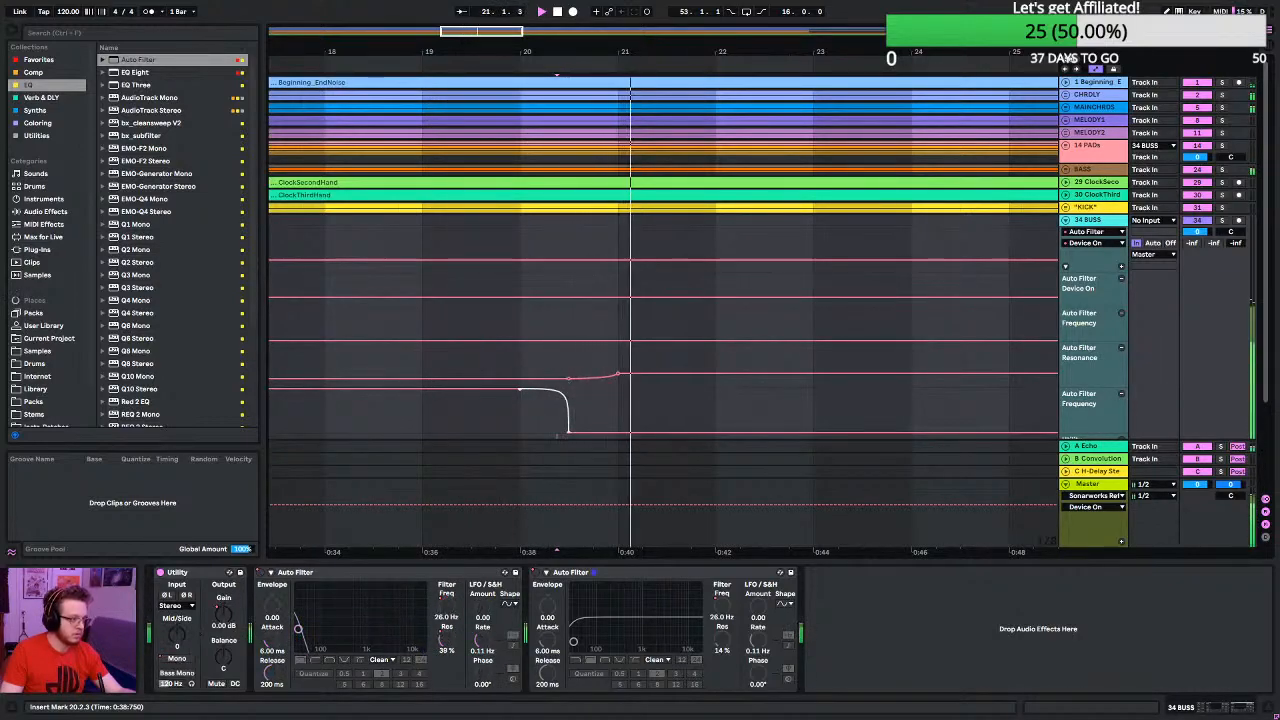
pyautogui.click(427, 414)
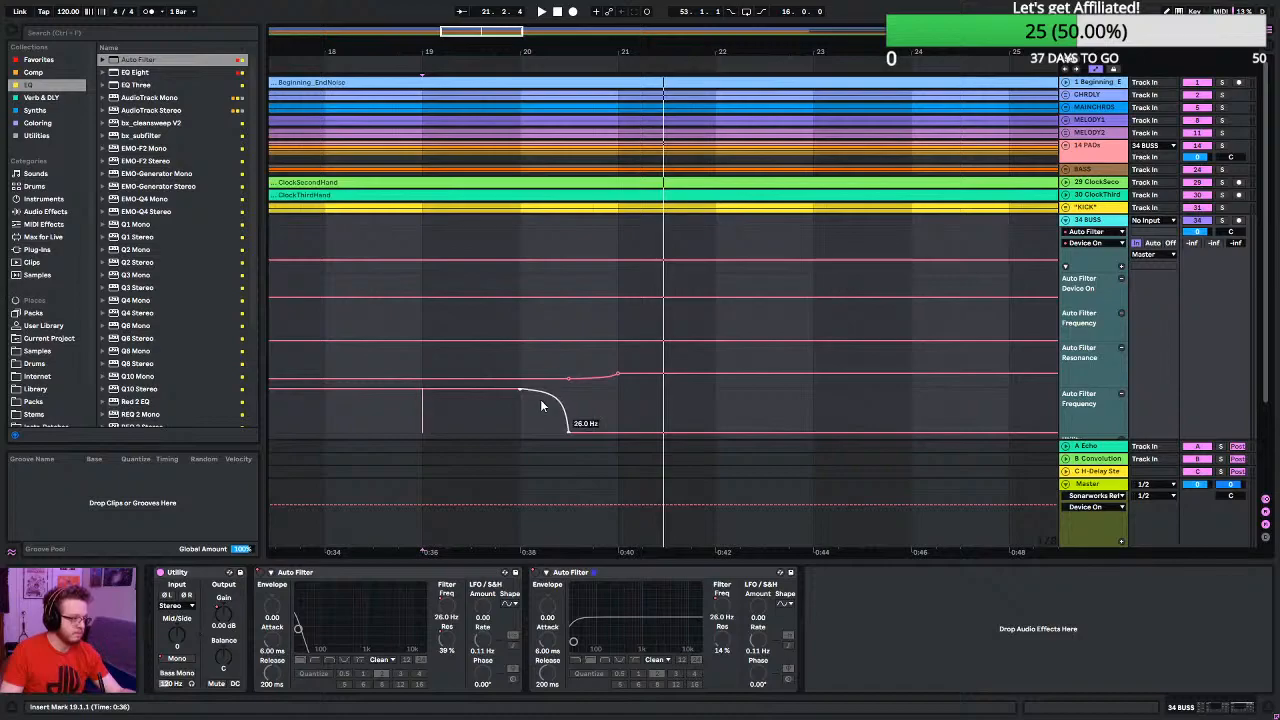
pyautogui.click(418, 420)
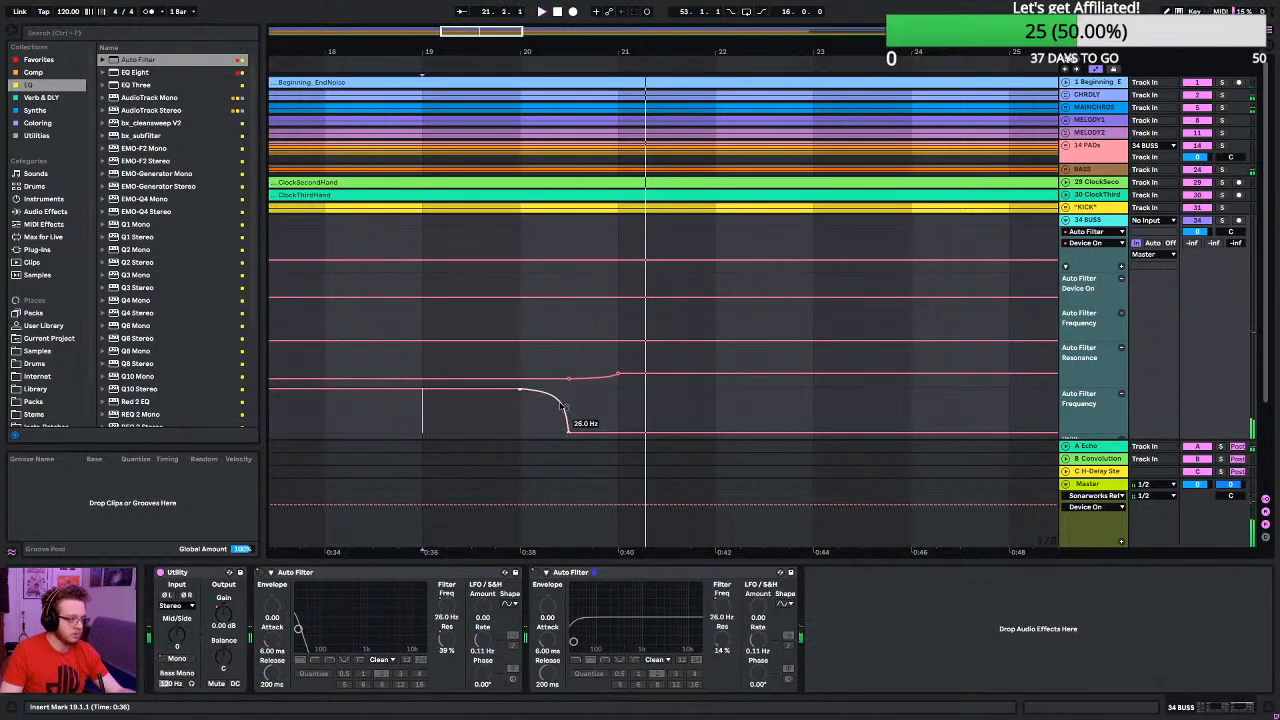
# - Bend the frequency drop's curve more sharply toward beat 20.3 and play the transition from bar 16
pyautogui.moveTo(562, 406); pyautogui.dragTo(562, 394)
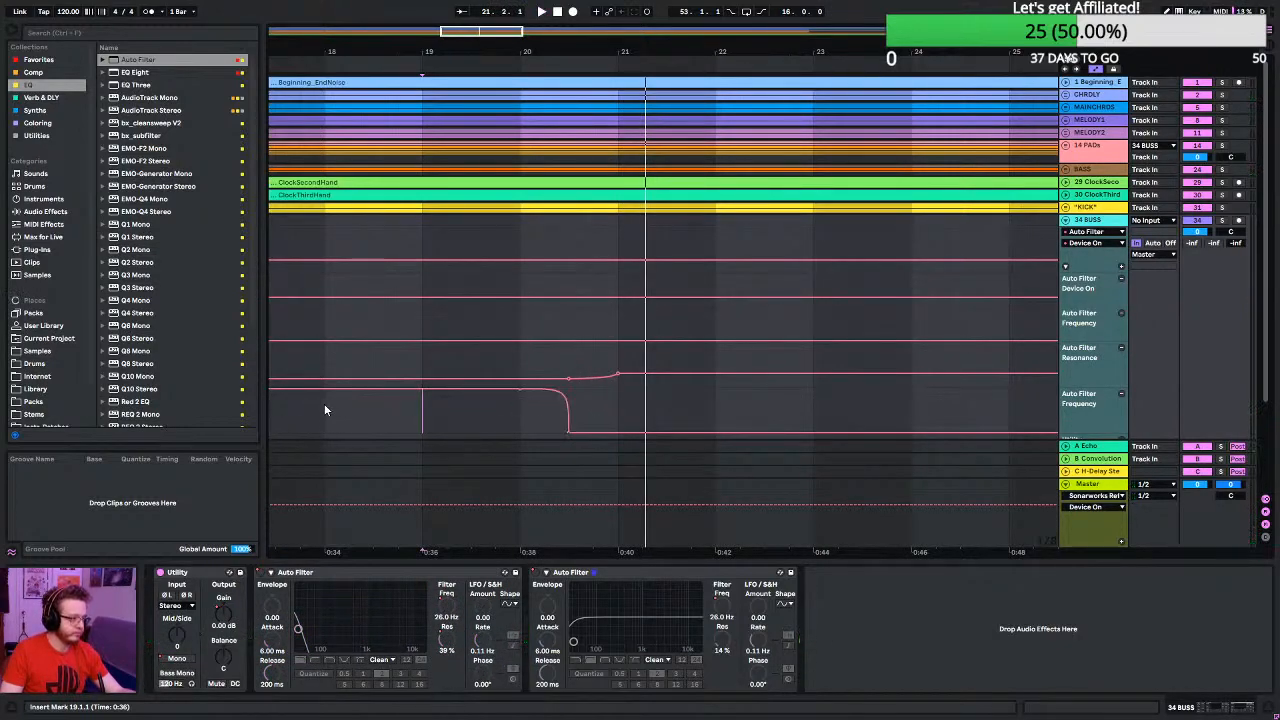
pyautogui.press('-')
pyautogui.hscroll(-3, 513, 432)
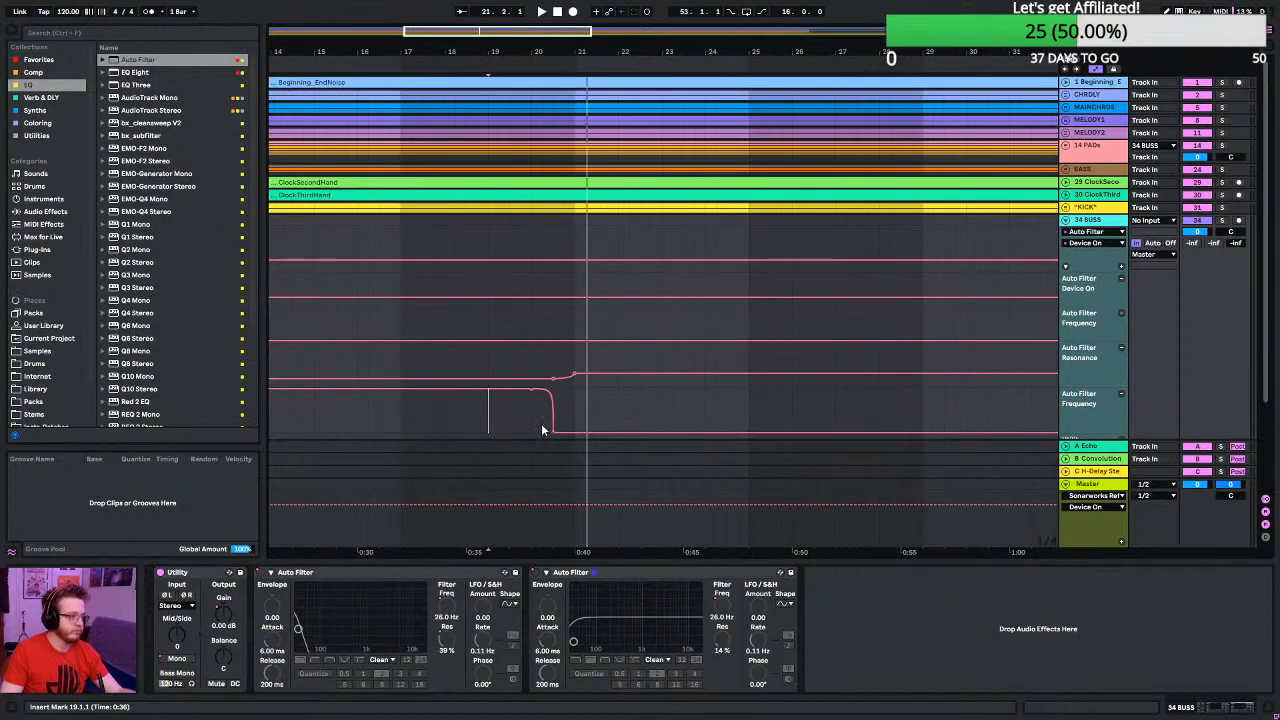
pyautogui.click(361, 412)
pyautogui.press('space')
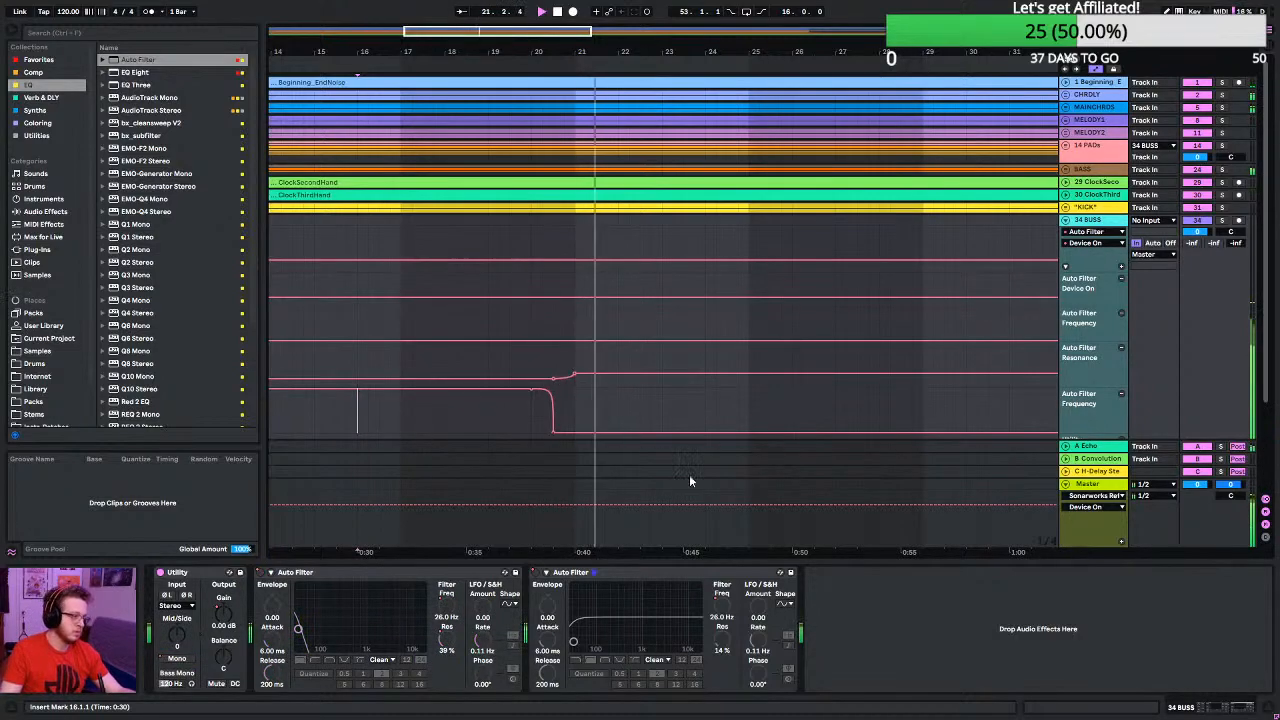
# - Add a 19.9 kHz breakpoint just before beat 20.3 so the first Auto Filter's frequency drops steeply, levelling off at its end
pyautogui.scroll(5, 540, 429)
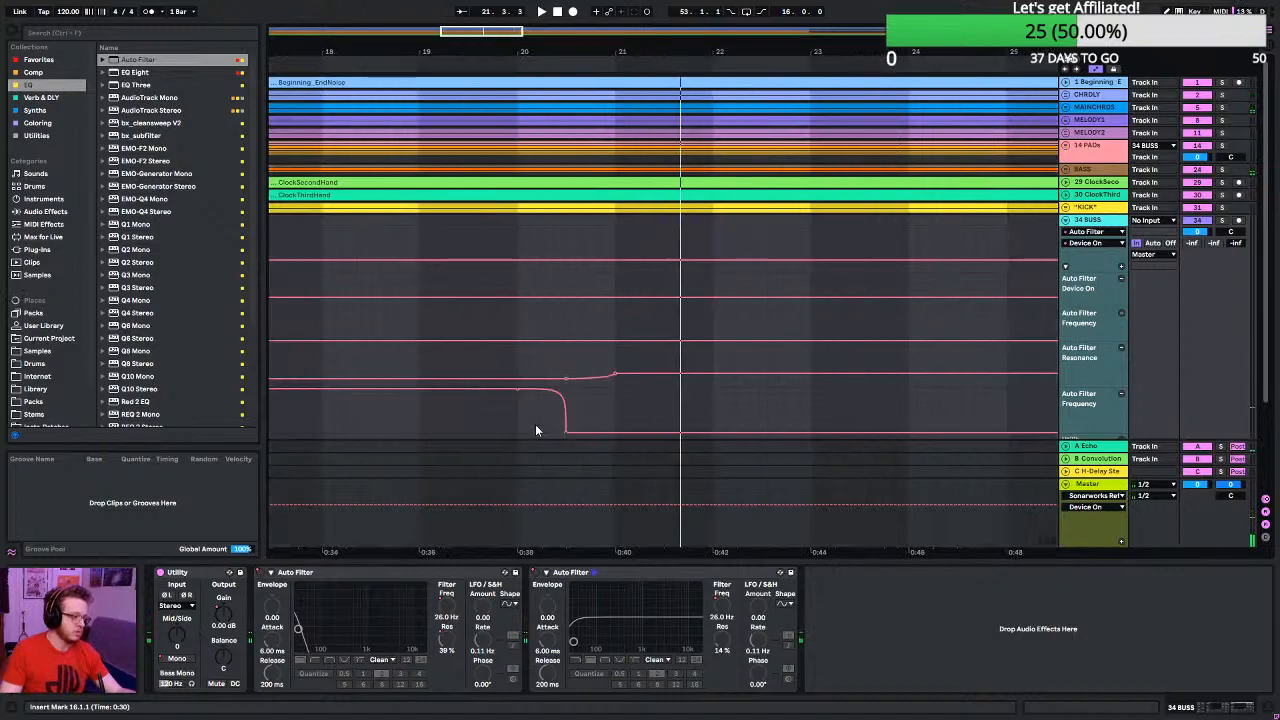
pyautogui.scroll(-5, 530, 432)
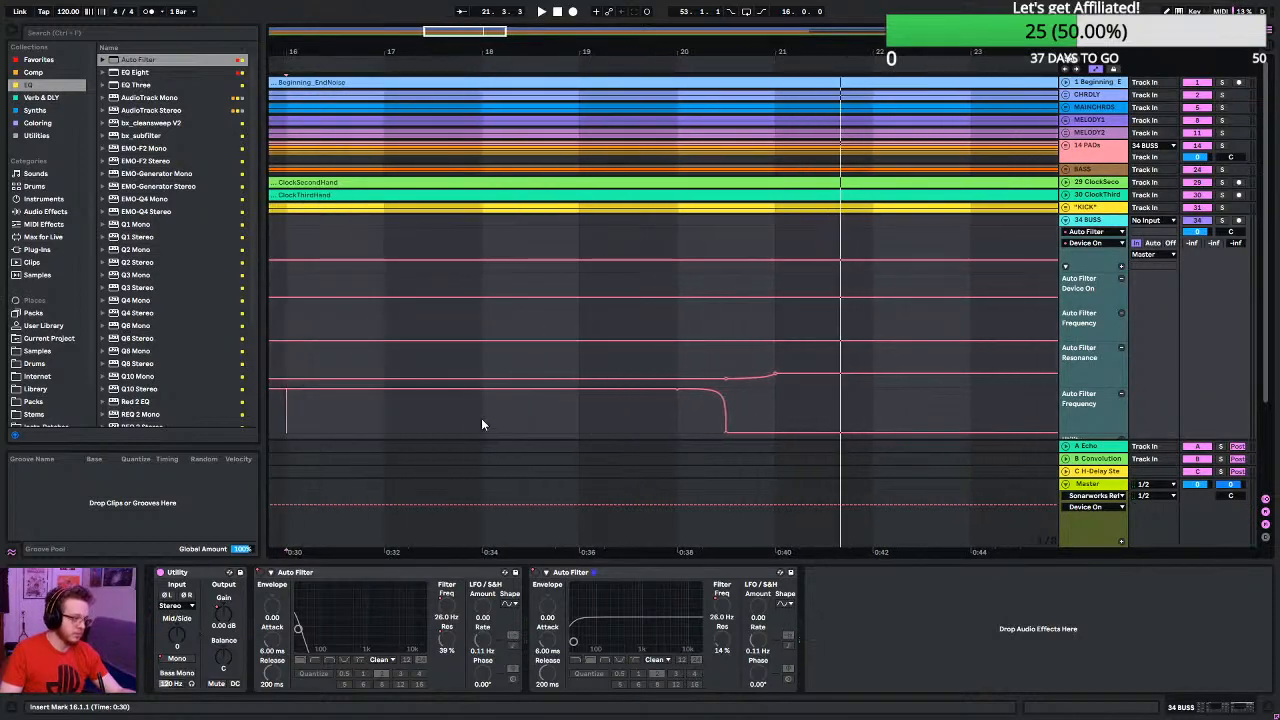
pyautogui.scroll(10, 690, 444)
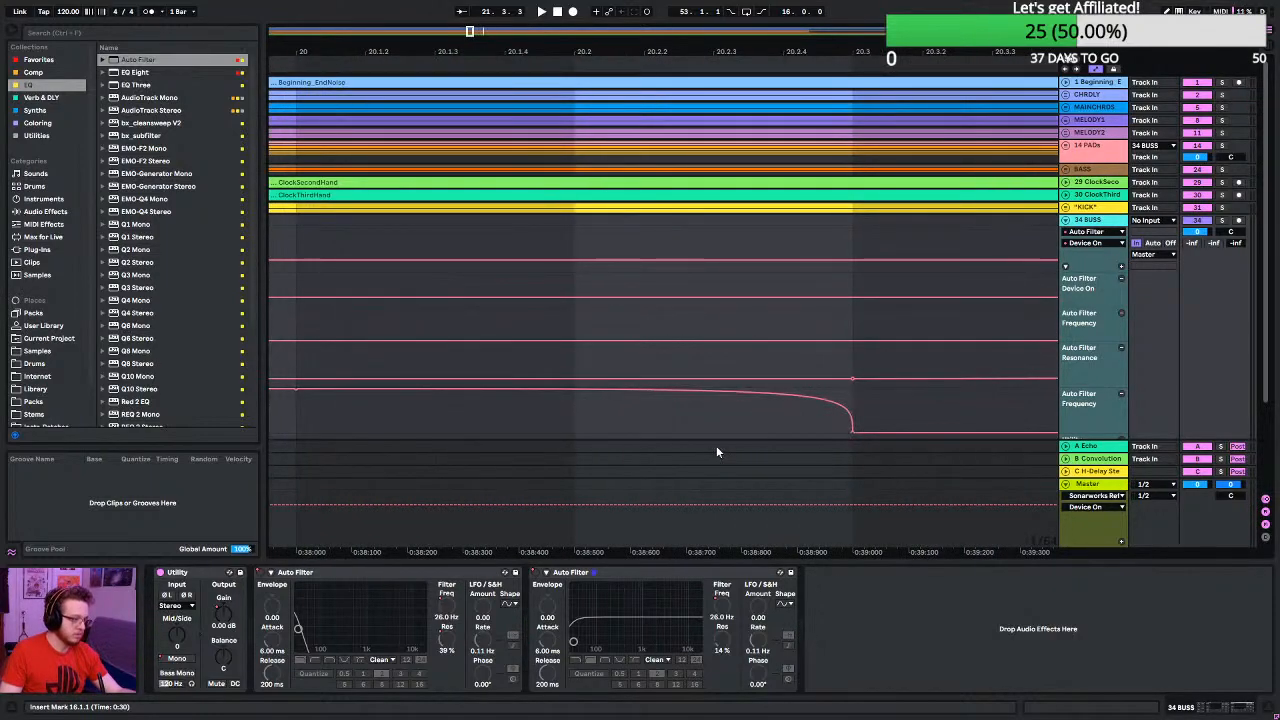
pyautogui.scroll(-6, 714, 446)
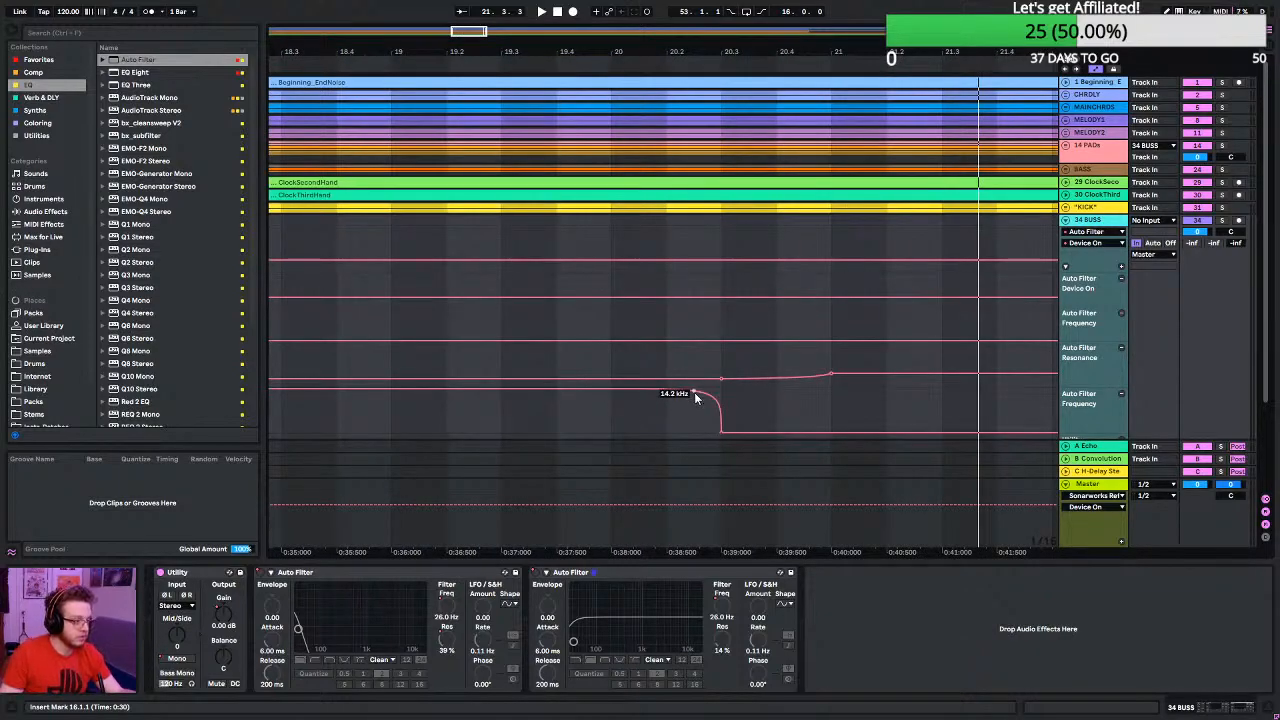
pyautogui.click(695, 393)
pyautogui.click(709, 392)
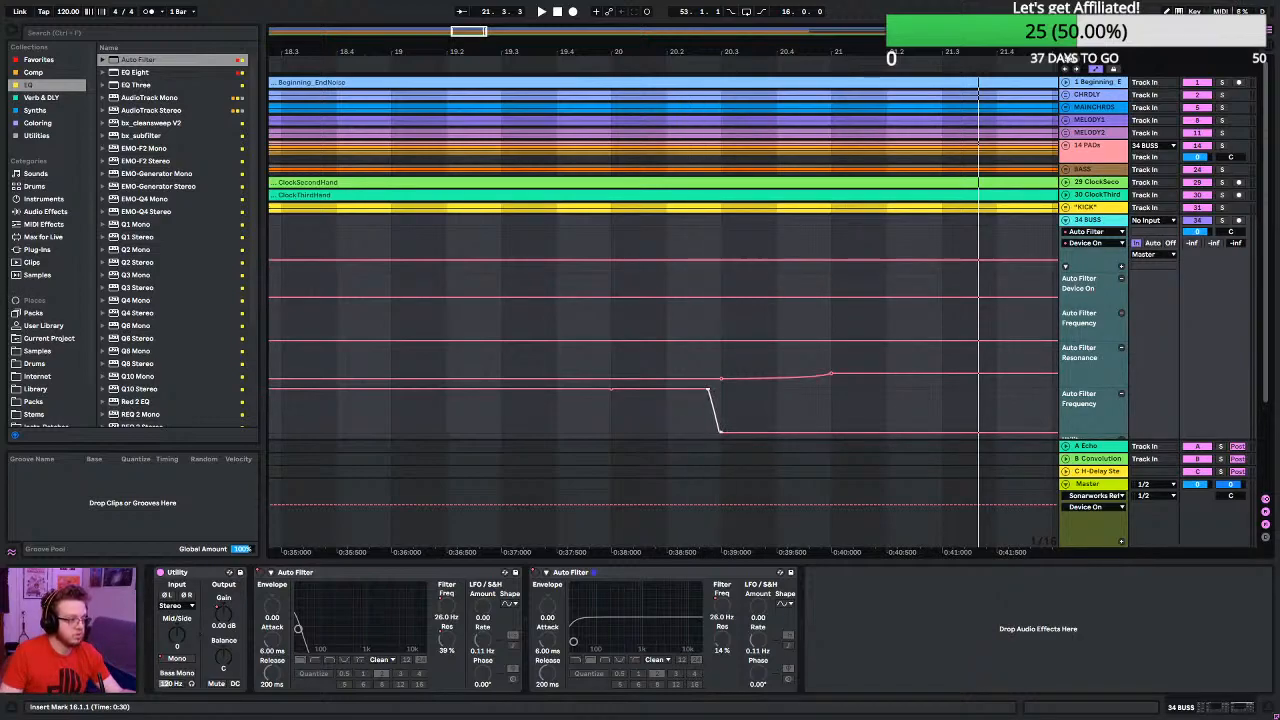
pyautogui.scroll(3, 712, 401)
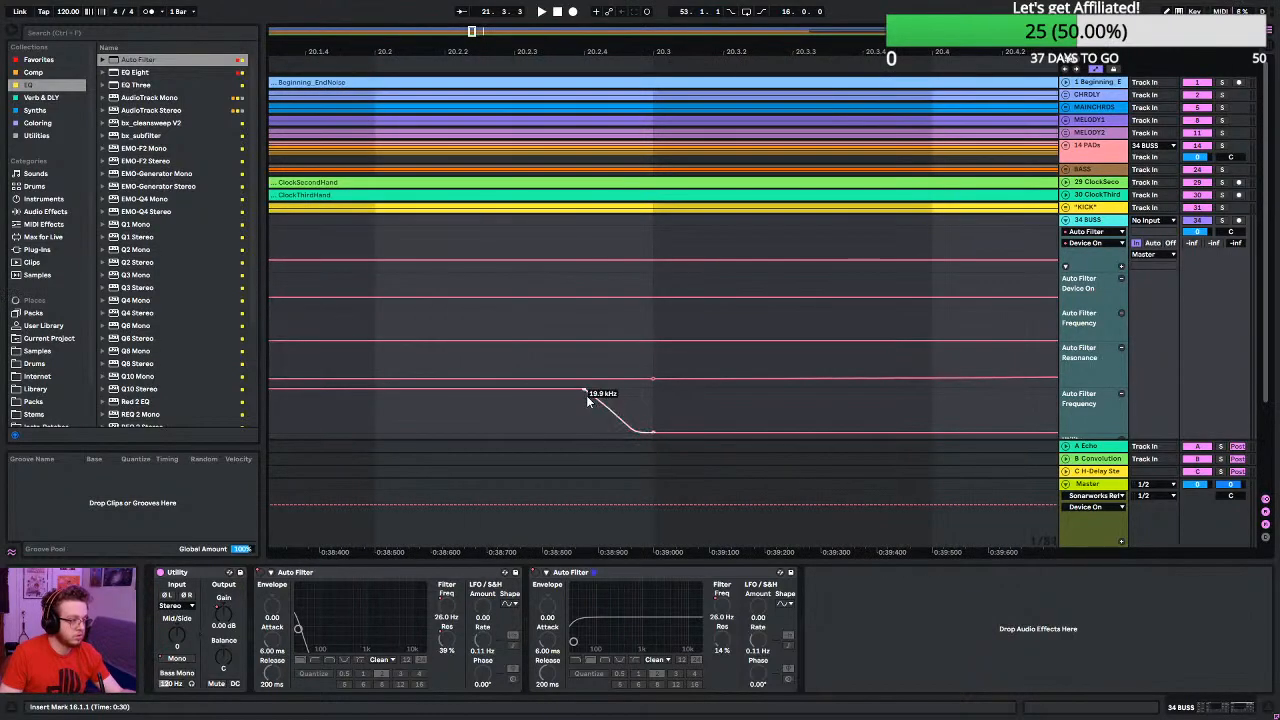
pyautogui.scroll(-3, 588, 400)
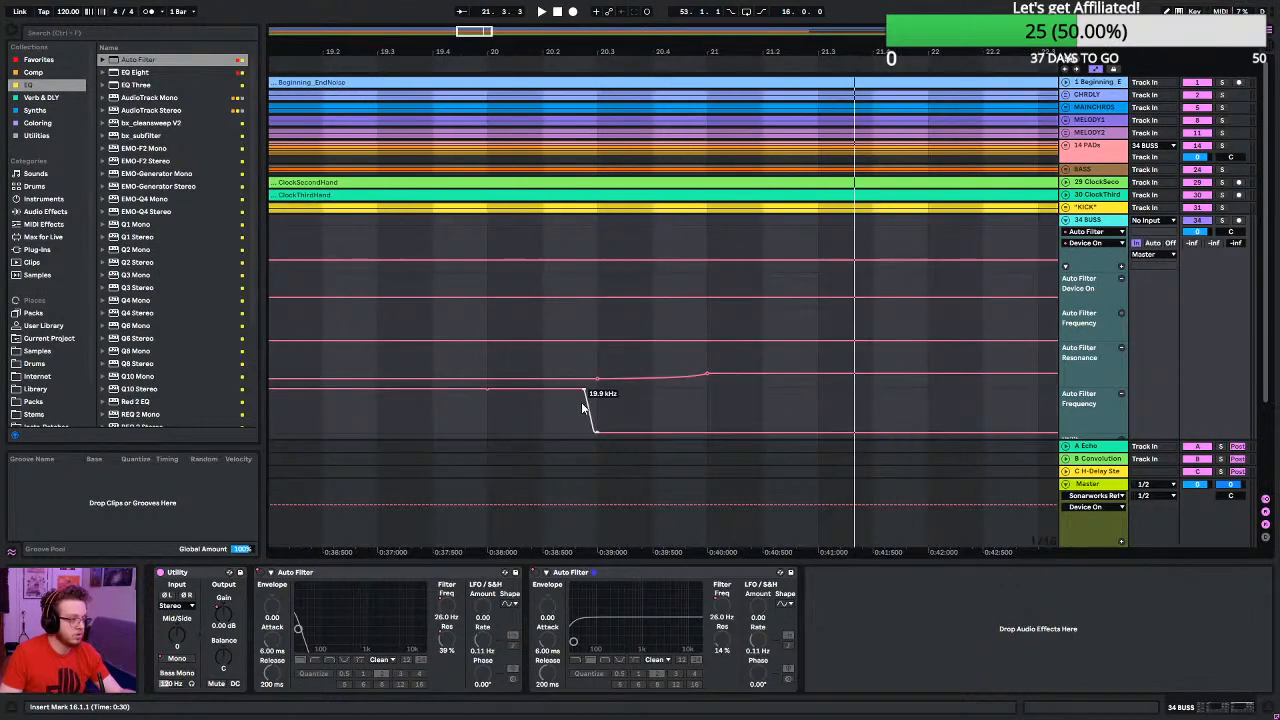
# - Play the steepened frequency drop from bar 19 and again from beat 16.4
pyautogui.click(290, 418)
pyautogui.scroll(-2, 410, 396)
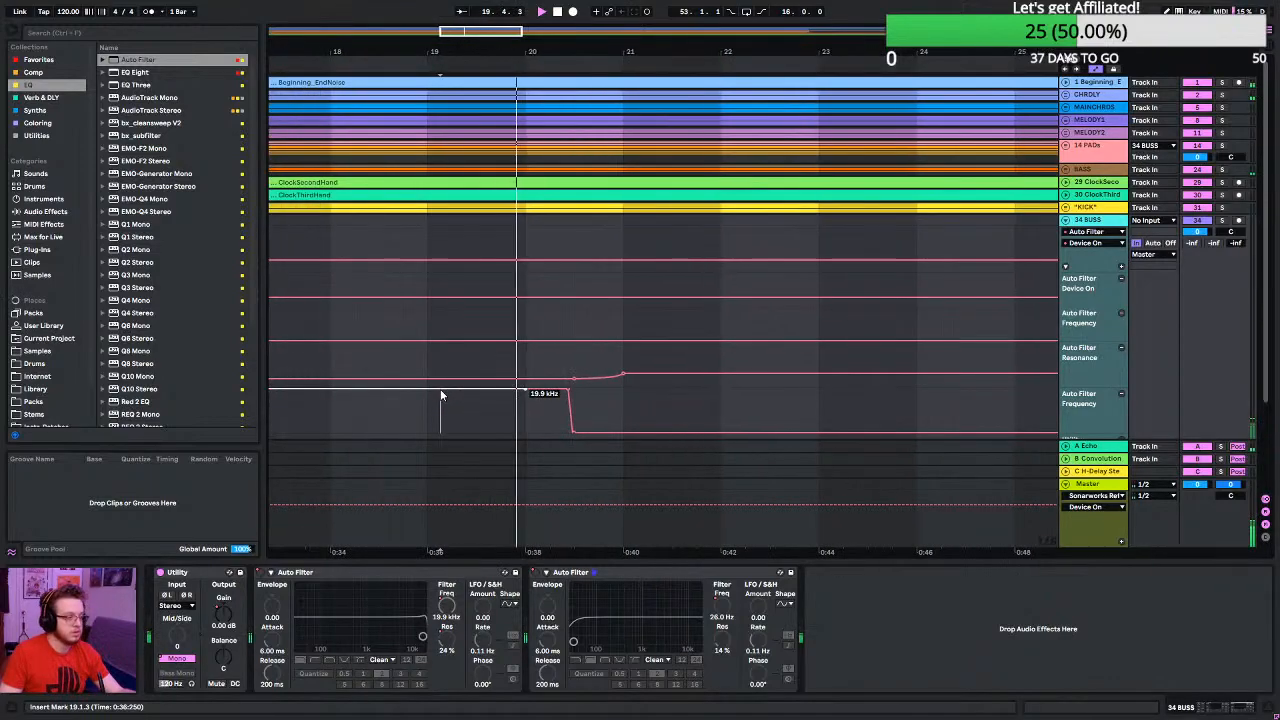
pyautogui.hscroll(-2, 441, 395)
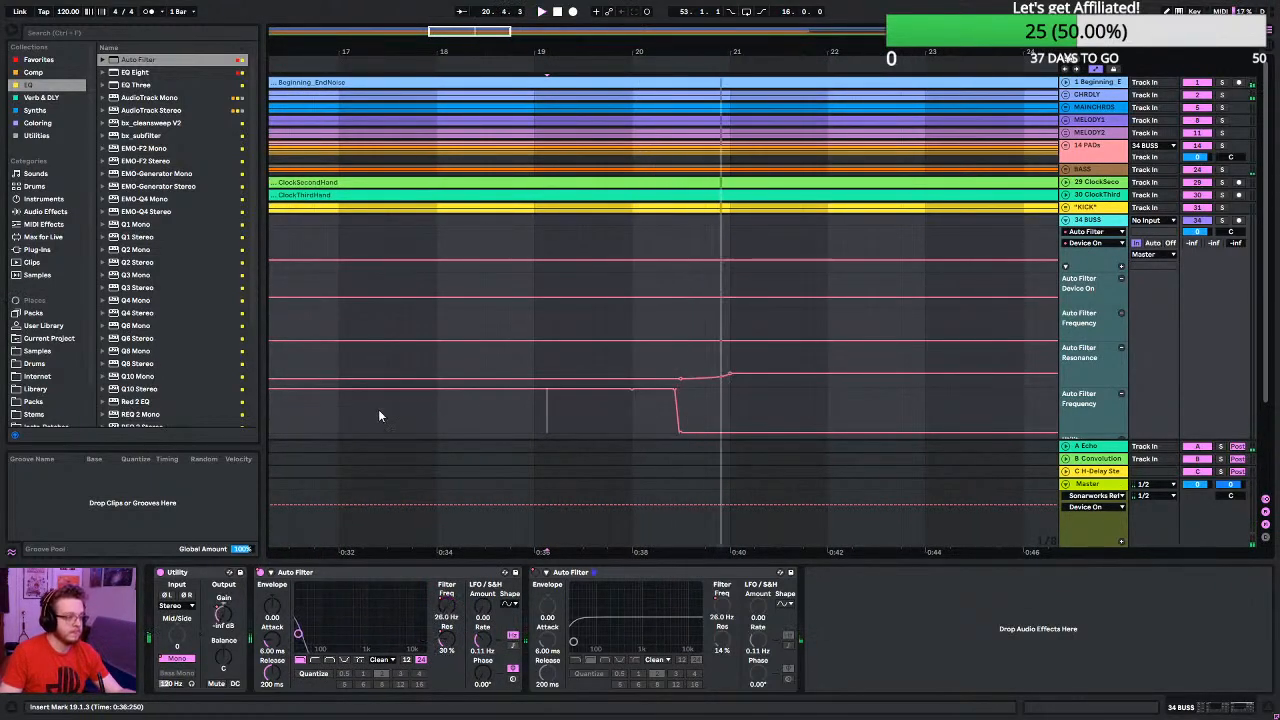
pyautogui.click(313, 403)
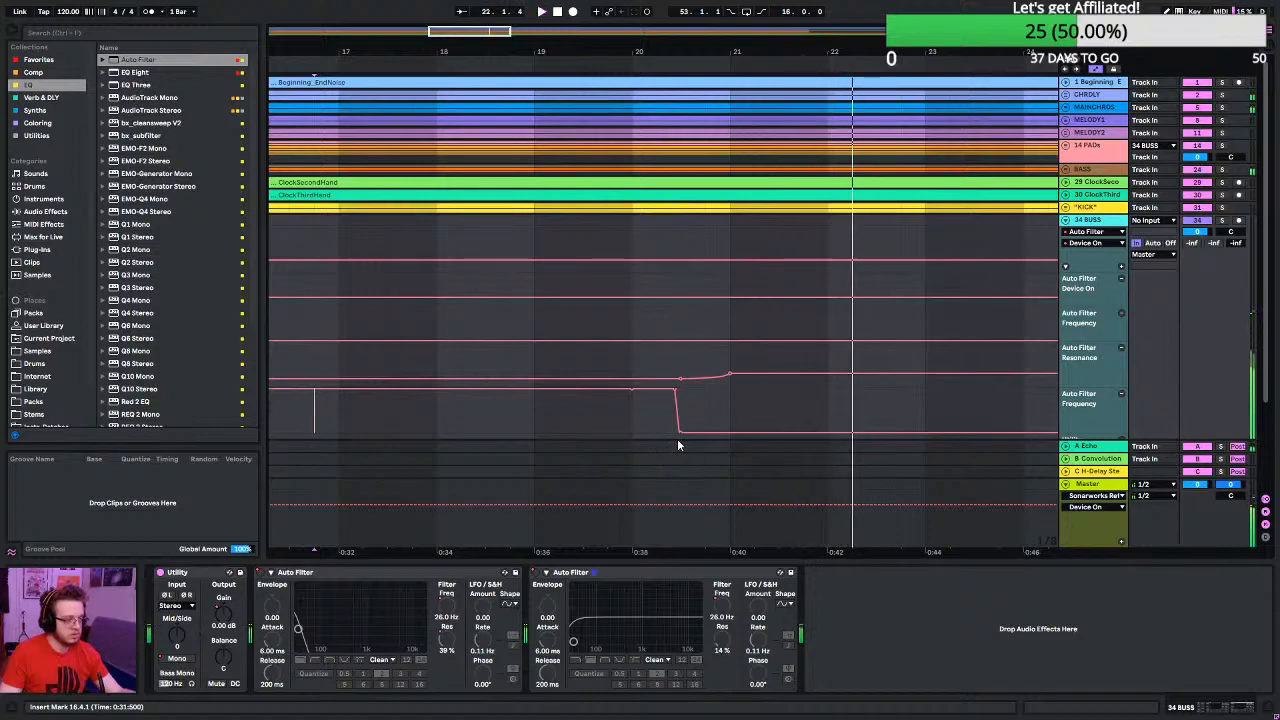
# - Move the start of the steep frequency drop slightly earlier, keeping it at 19.9 kHz, and play the transition from bar 17
pyautogui.scroll(5, 675, 420)
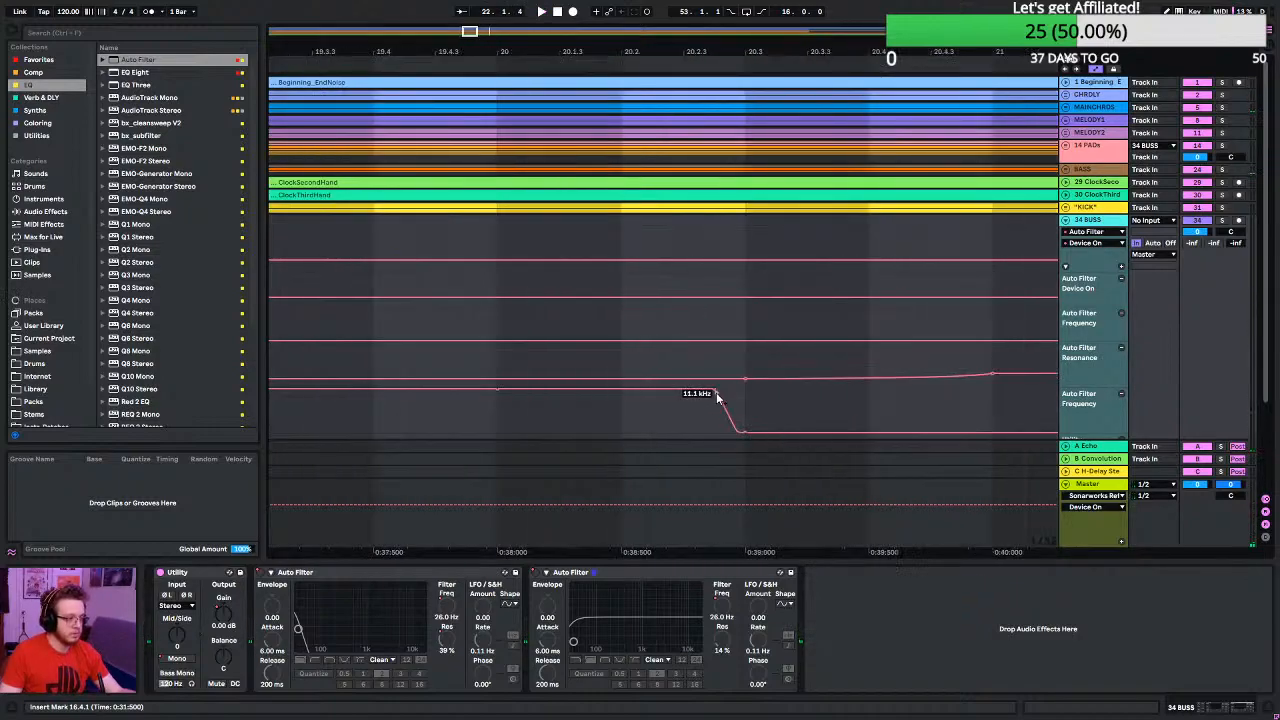
pyautogui.moveTo(714, 393); pyautogui.dragTo(698, 391)
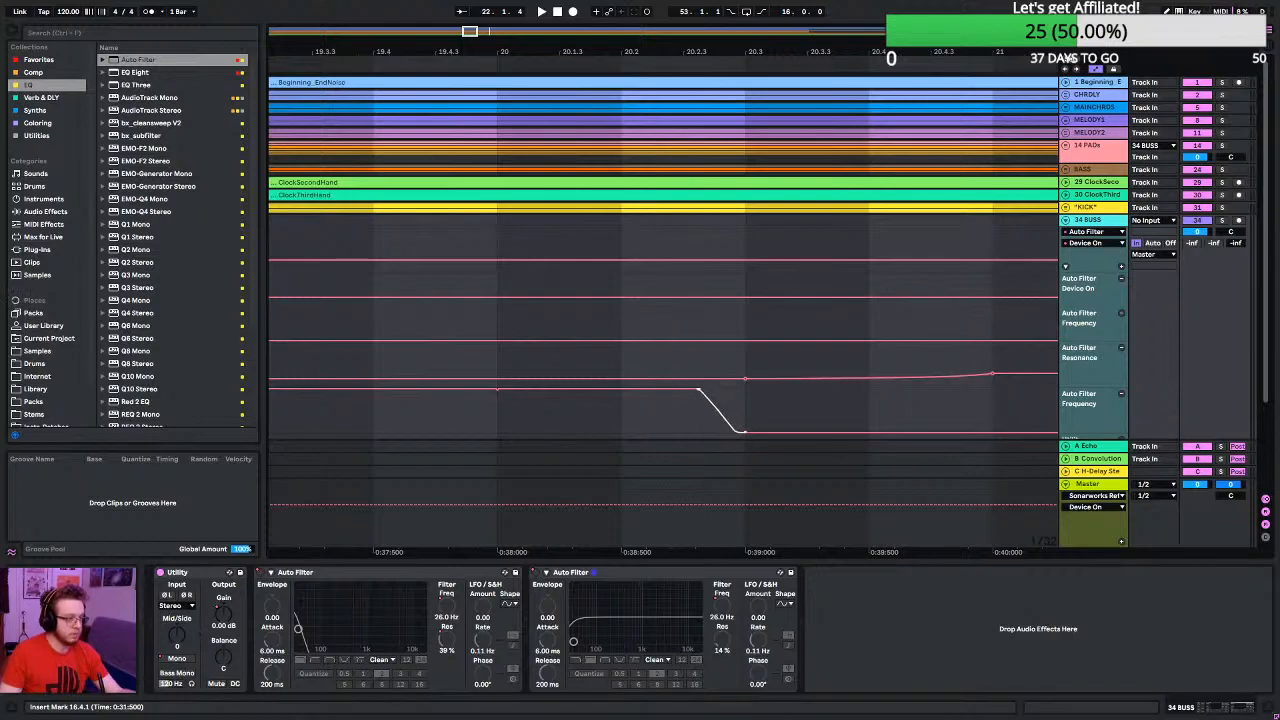
pyautogui.scroll(-5, 680, 412)
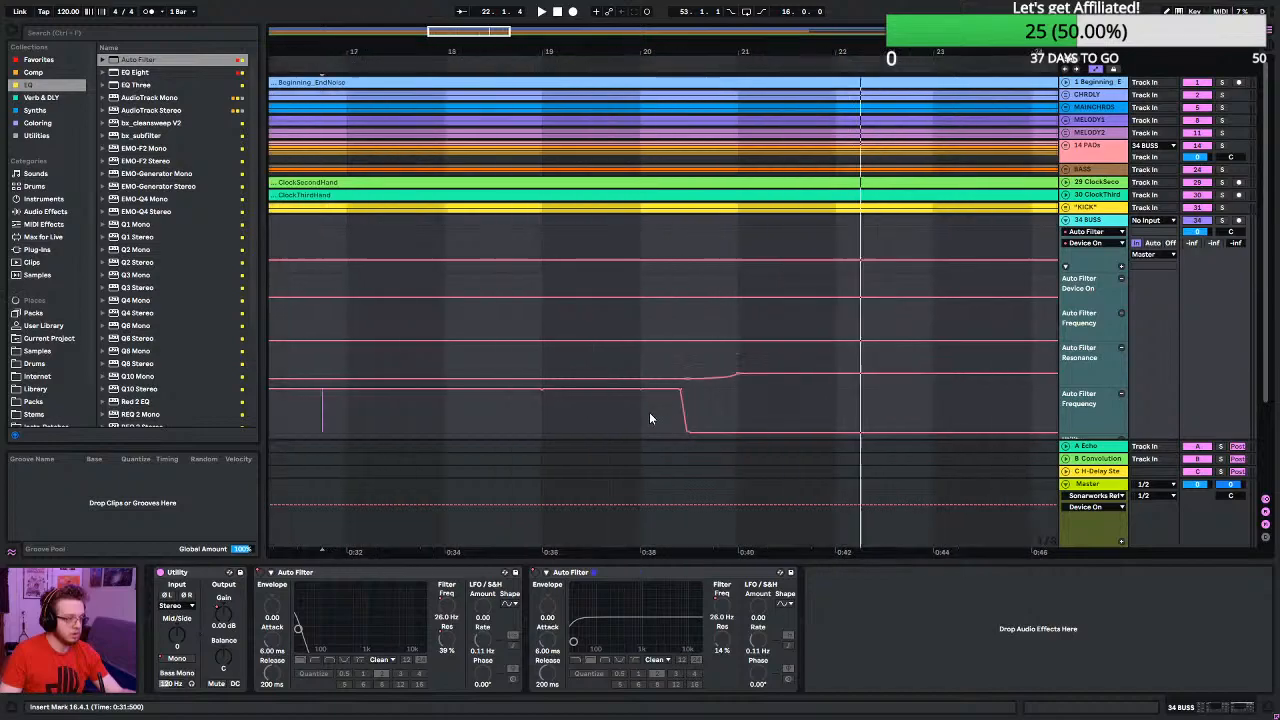
pyautogui.click(371, 423)
pyautogui.press('space')
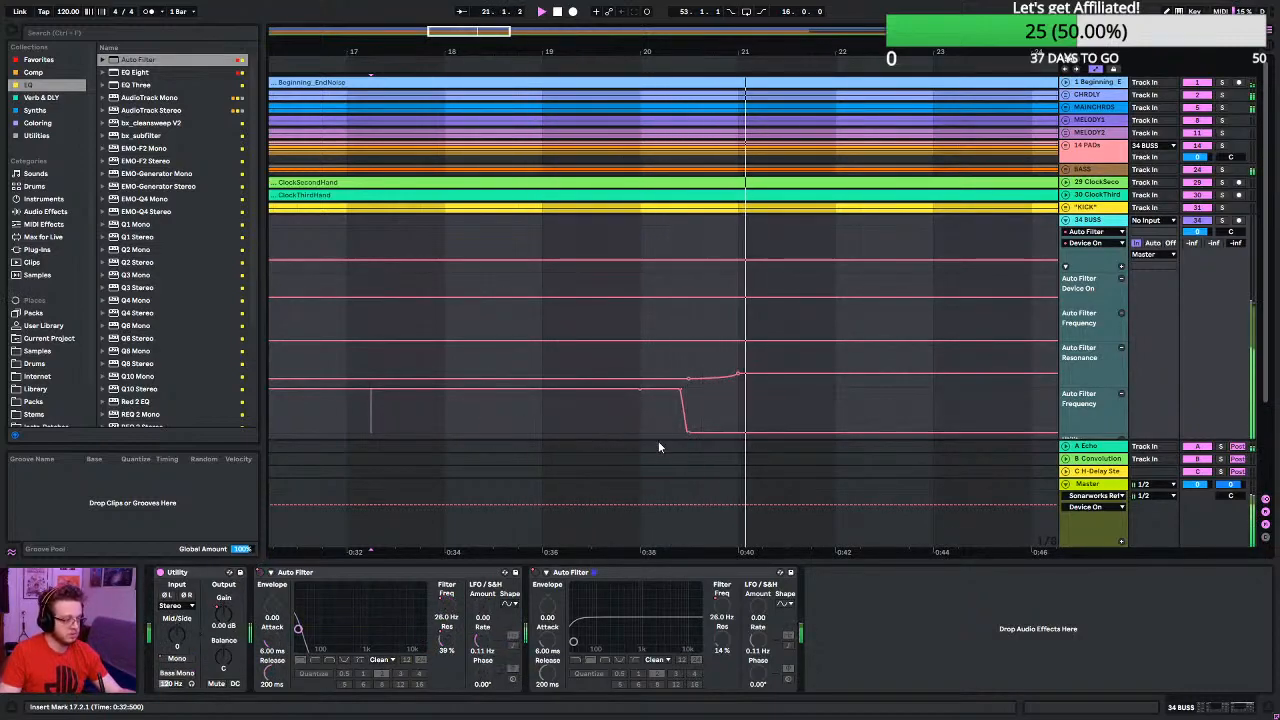
pyautogui.press('space')
# - Bend the frequency drop's curve slightly lower and play the transition from beat 17.2
pyautogui.scroll(8, 680, 430)
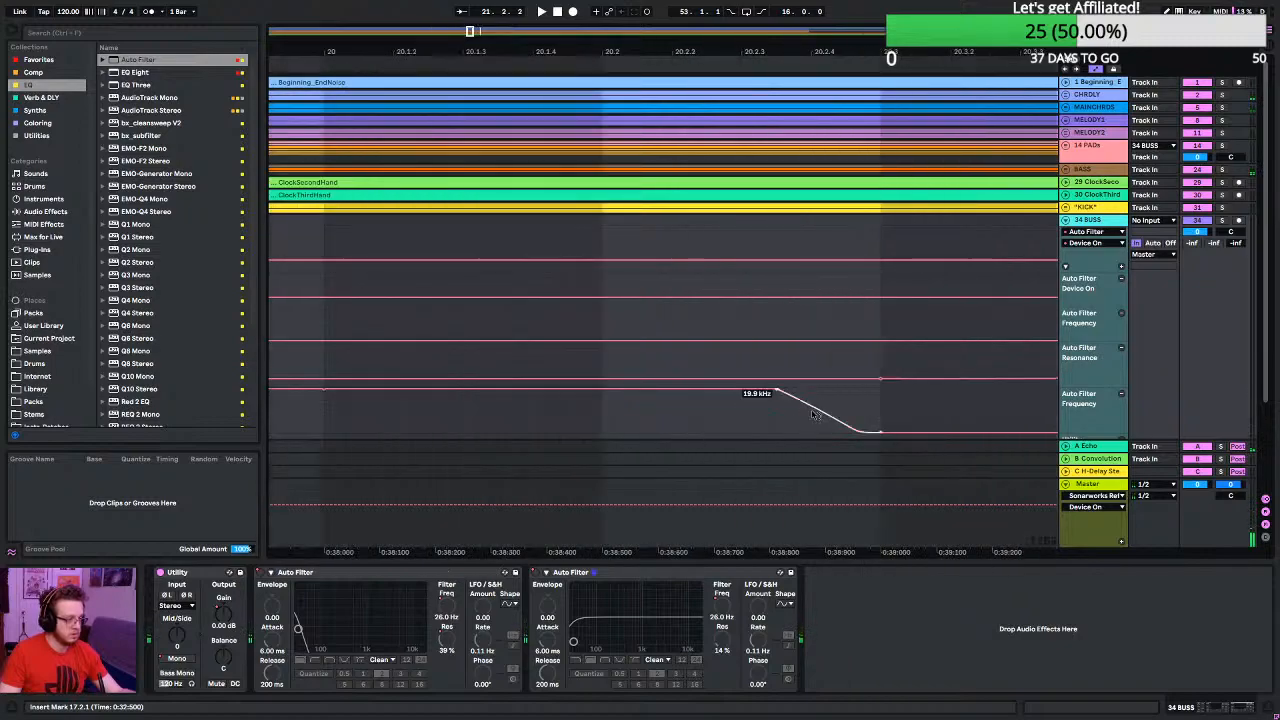
pyautogui.moveTo(813, 414); pyautogui.dragTo(813, 421)
pyautogui.scroll(-10, 756, 424)
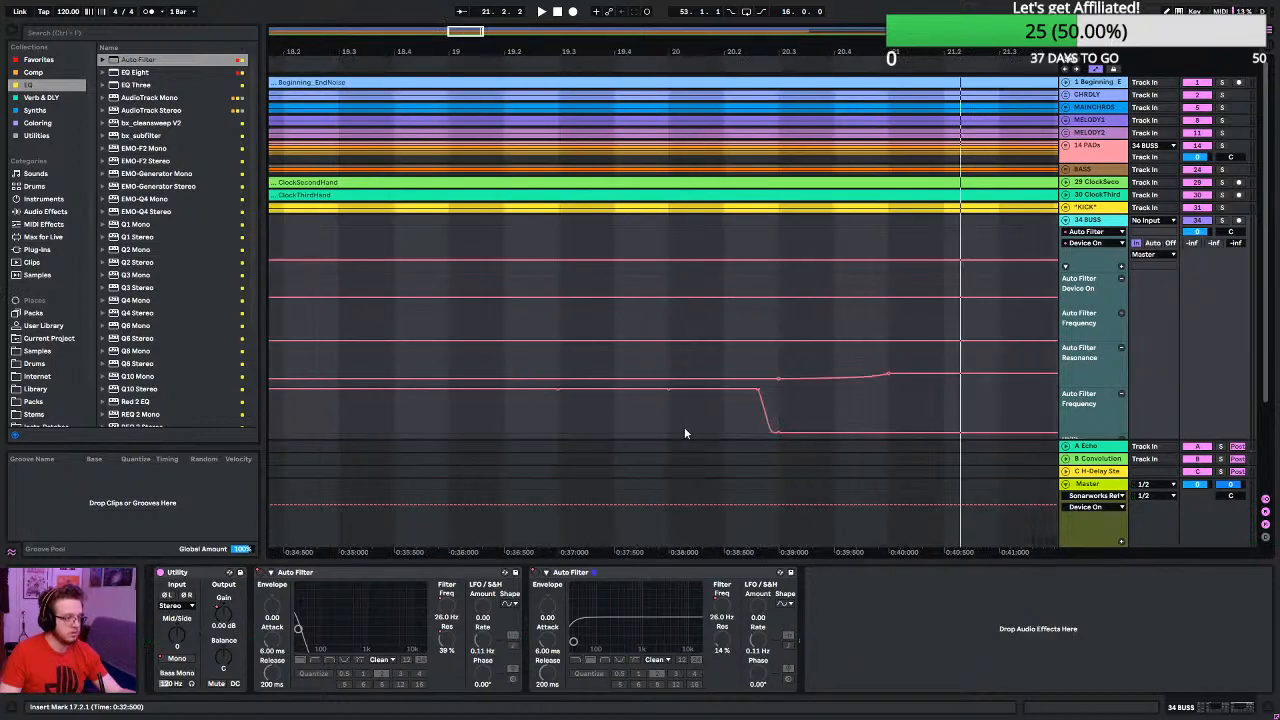
pyautogui.press('space')
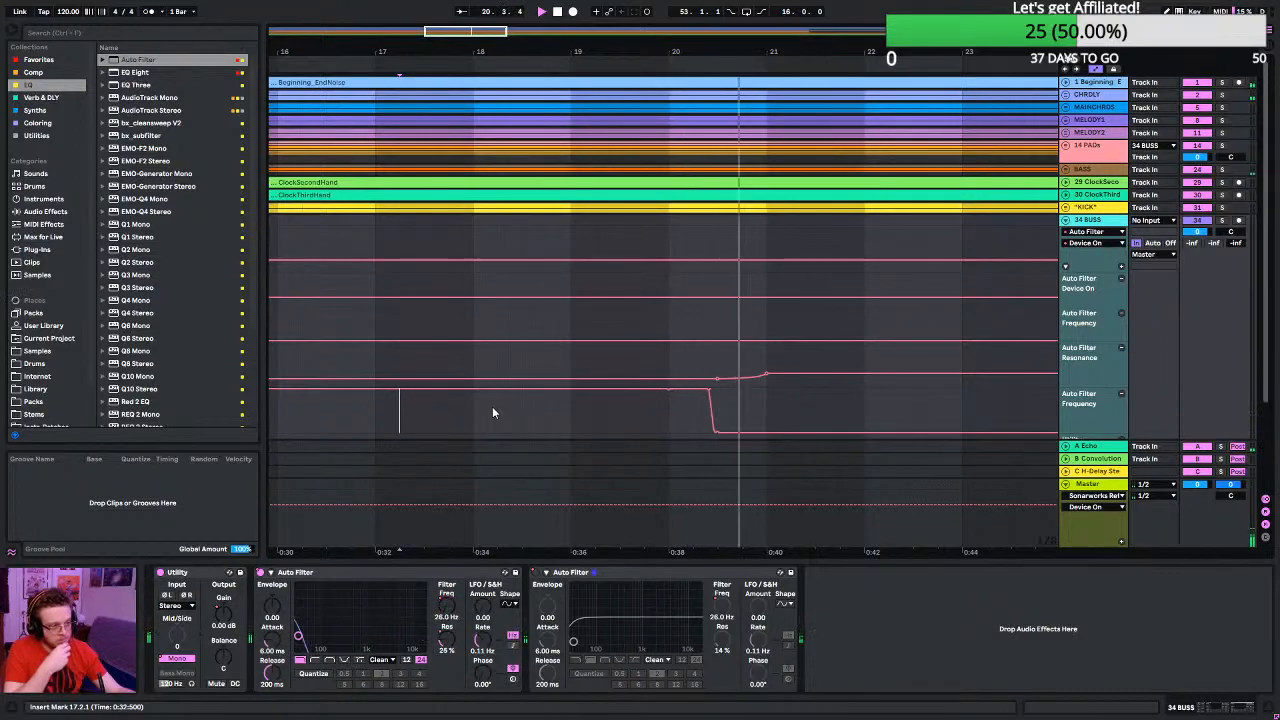
pyautogui.press('space')
# - Bow the frequency drop's curve outward so it falls steeply into beat 20.3, and play the transition from bar 15
pyautogui.moveTo(707, 418)
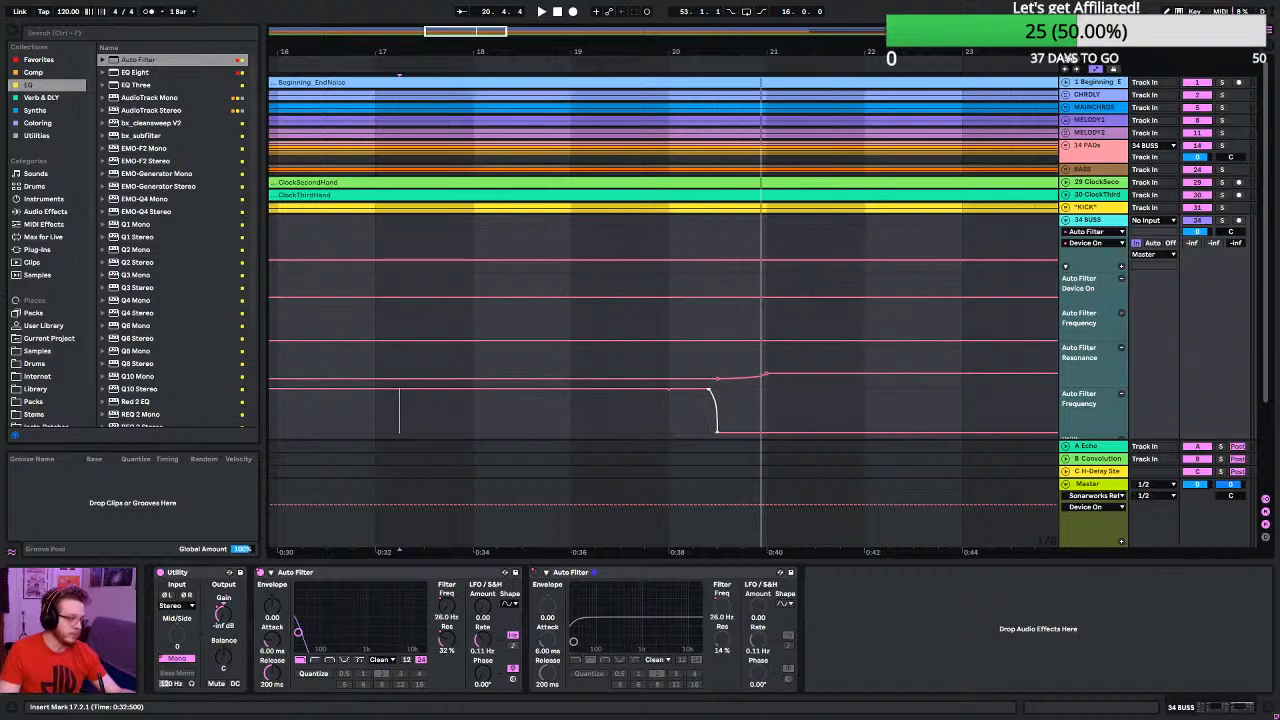
pyautogui.press('space')
pyautogui.scroll(-3, 309, 421)
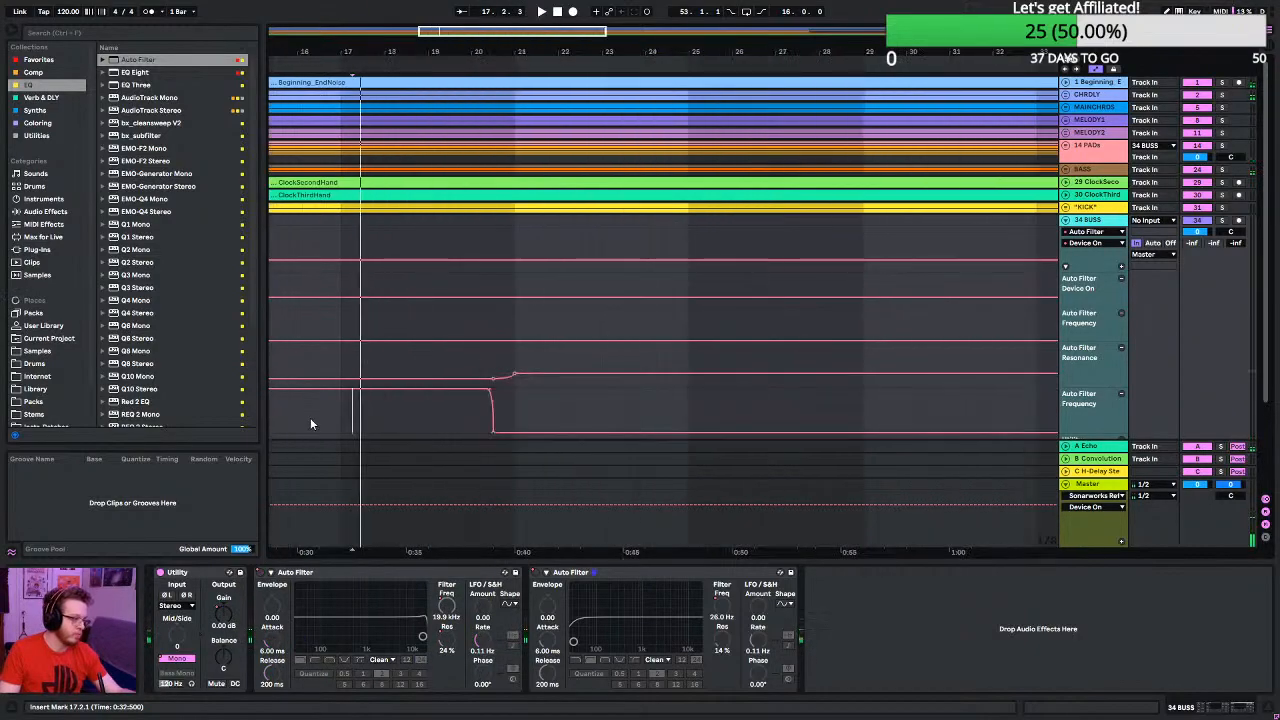
pyautogui.hscroll(-1, 304, 422)
pyautogui.hscroll(-2, 300, 420)
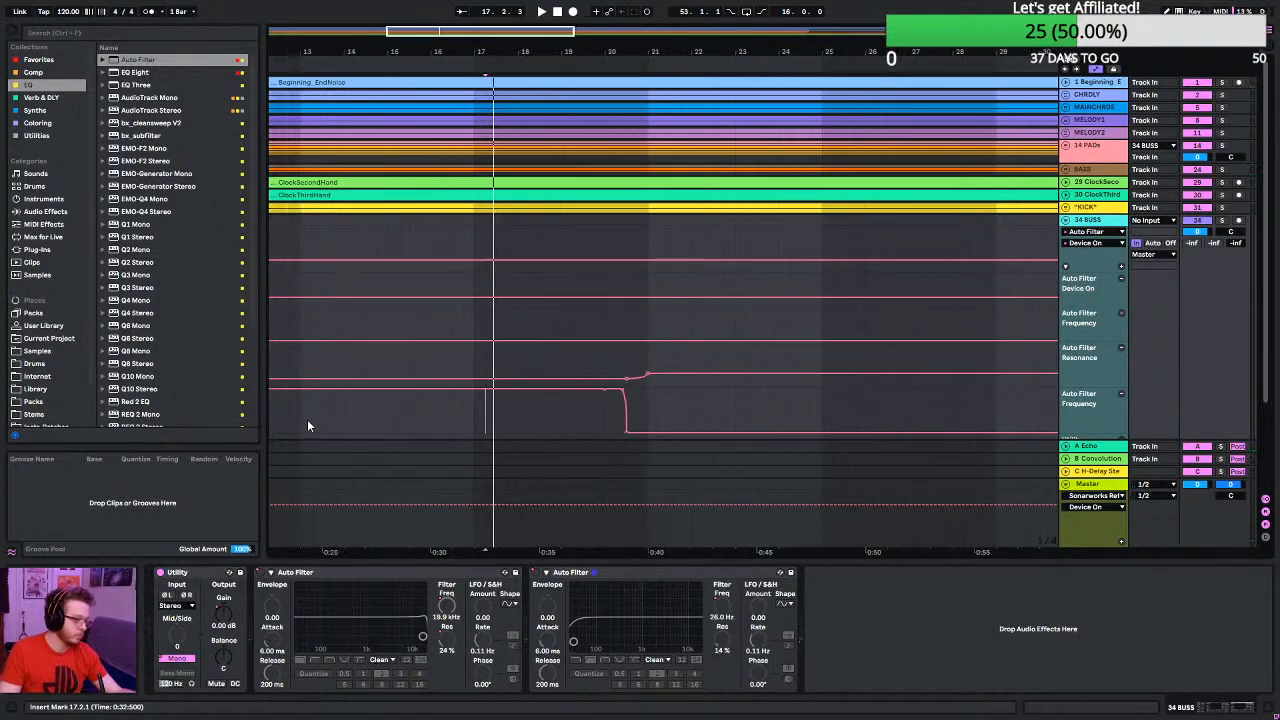
pyautogui.click(311, 425)
pyautogui.click(440, 429)
pyautogui.press('space')
pyautogui.press('space')
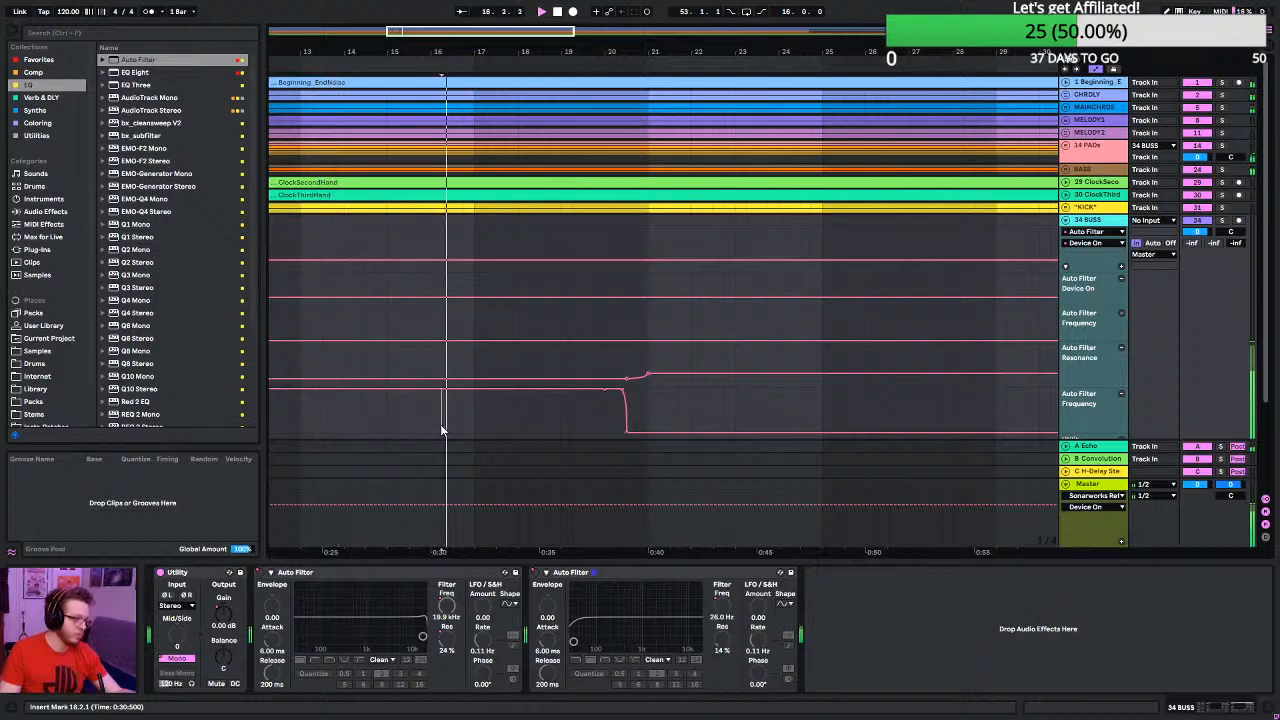
pyautogui.click(399, 430)
pyautogui.press('space')
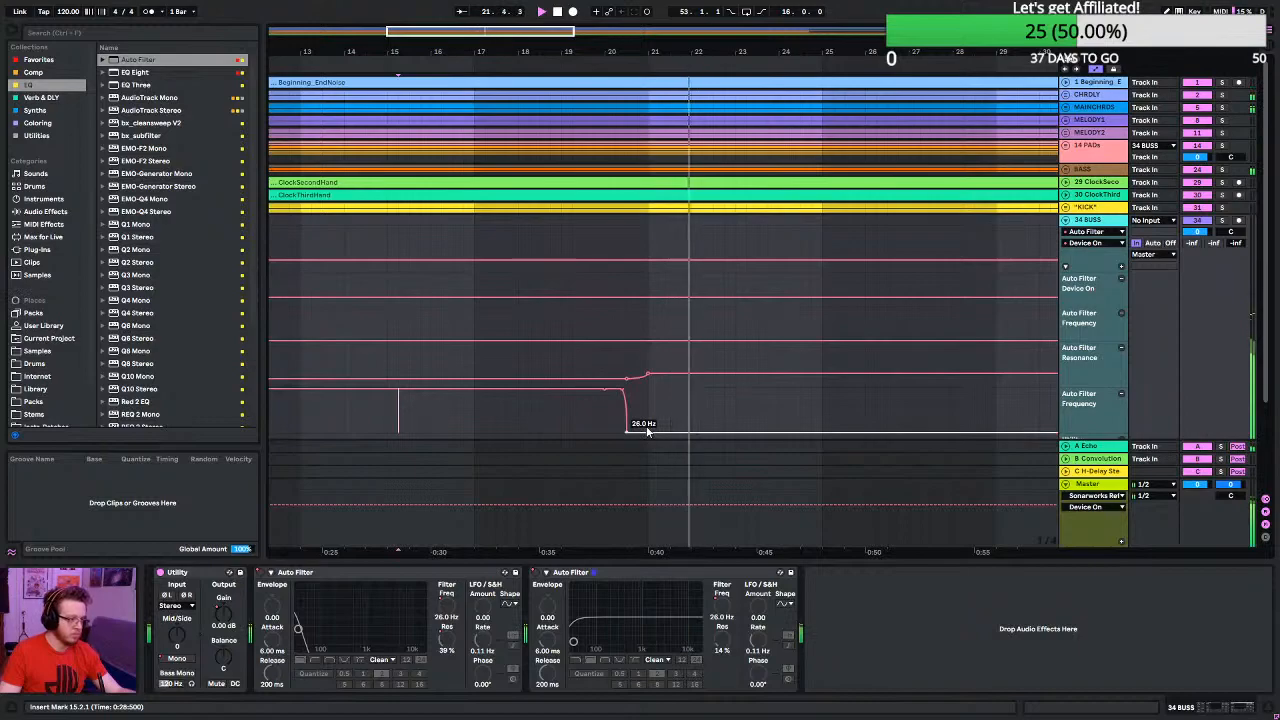
# - Shift the first Auto Filter's resonance rise to end at beat 20.3, start the frequency drop slightly closer to it, and play from beat 18.4
pyautogui.scroll(5, 609, 406)
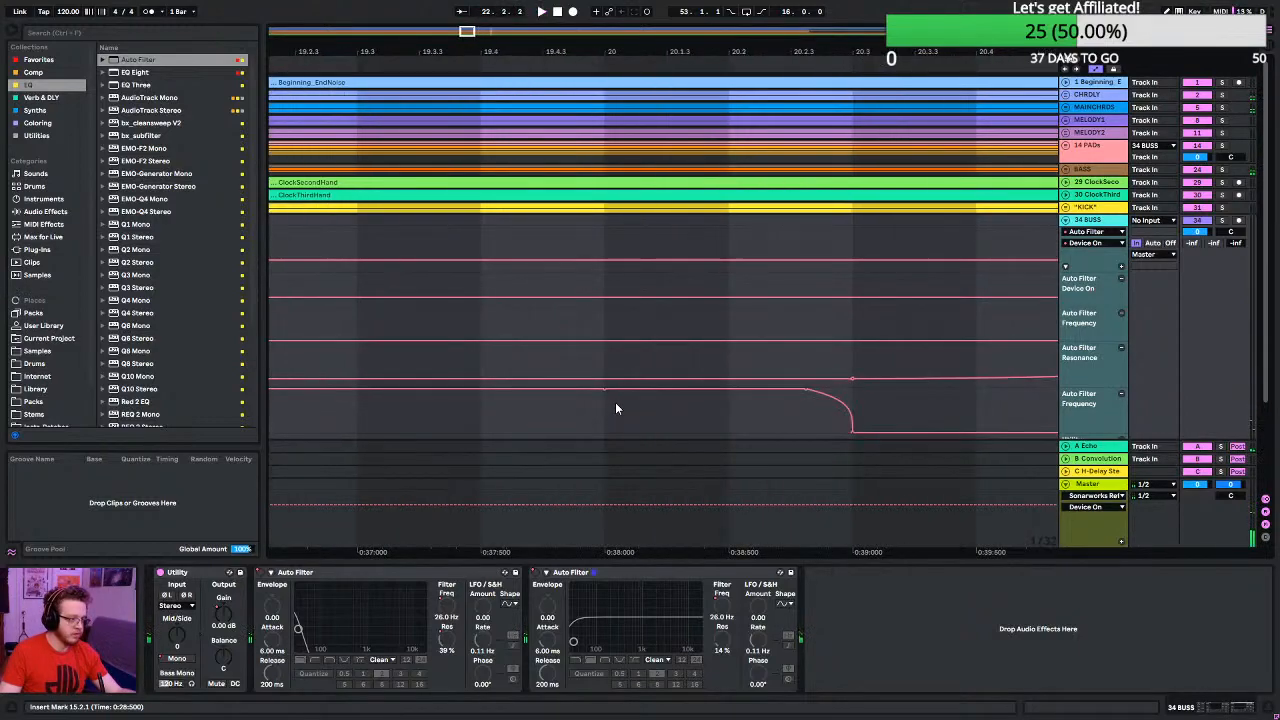
pyautogui.scroll(-2, 615, 402)
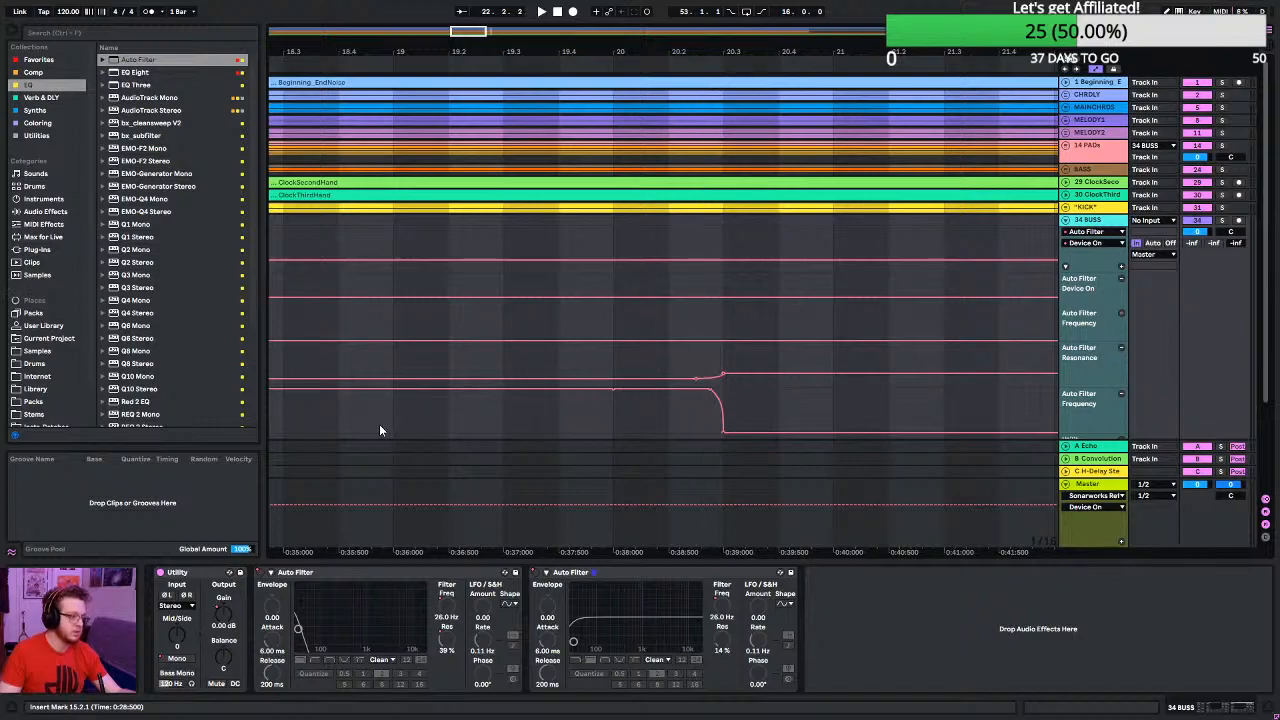
pyautogui.press('space')
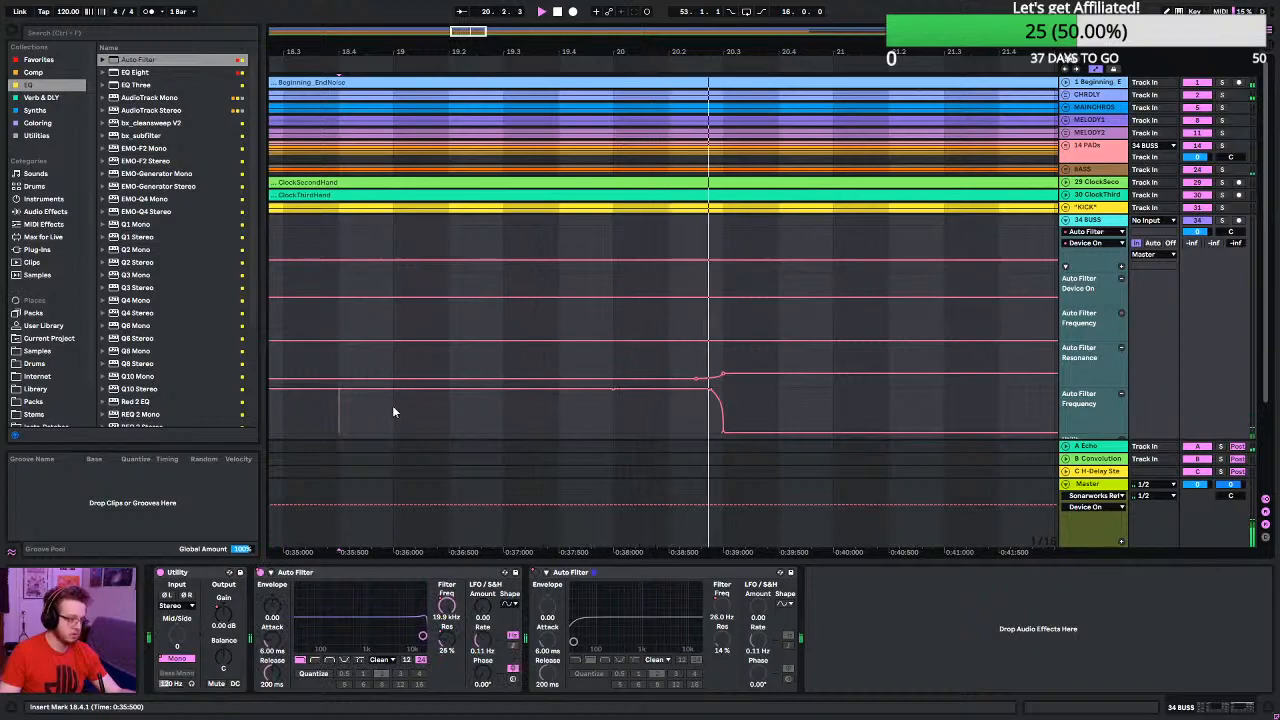
# - Play the filter transition on 34 BUSS again from the start of bar 17
pyautogui.scroll(-2, 404, 410)
pyautogui.press('space')
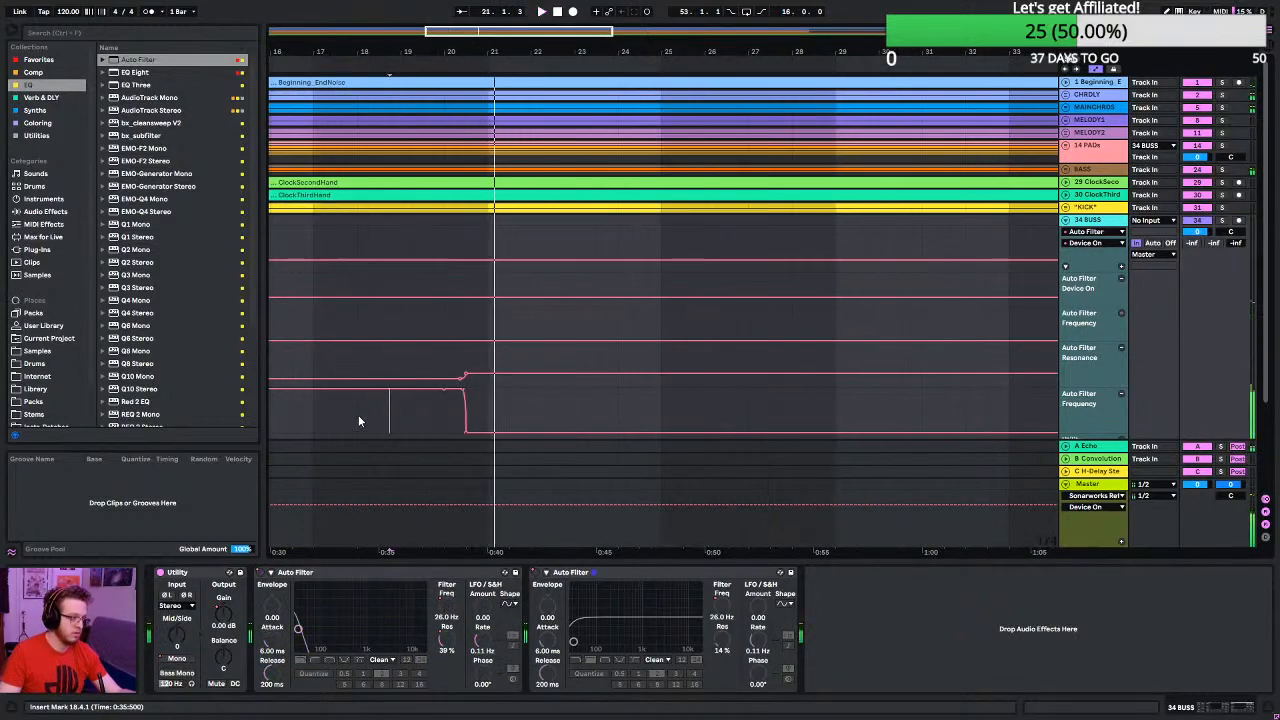
pyautogui.click(315, 417)
pyautogui.press('space')
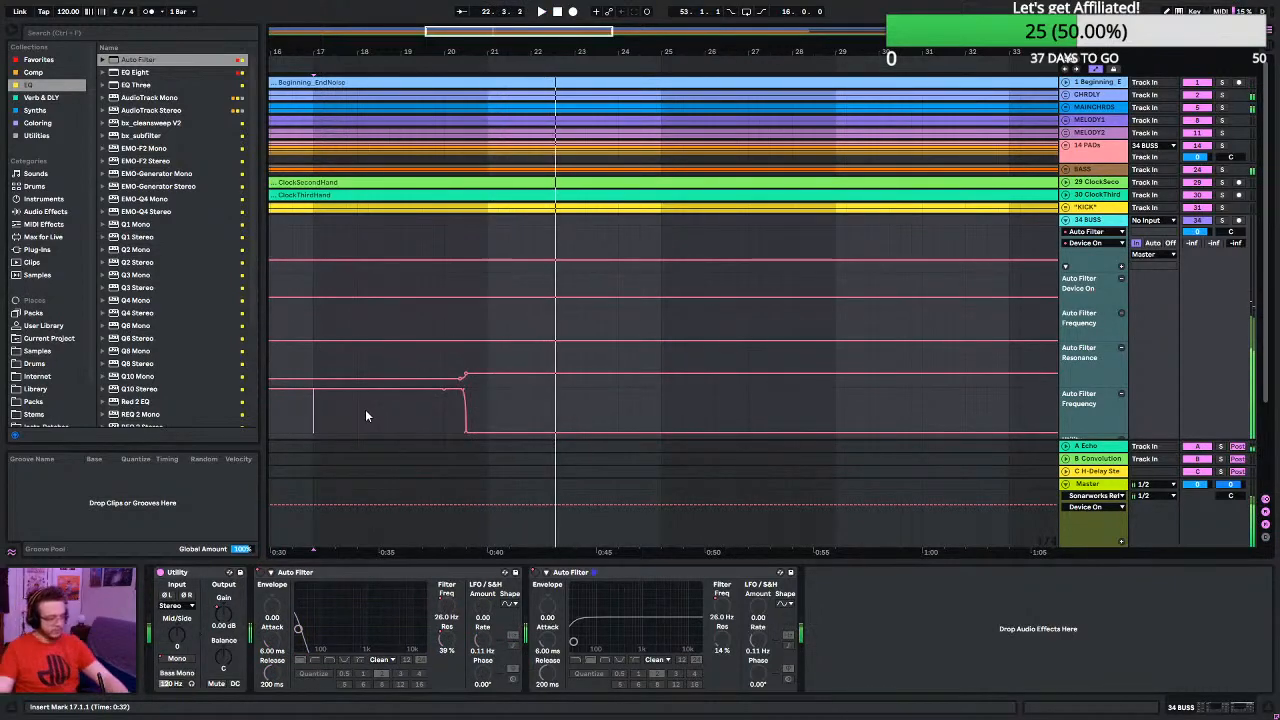
# - Inspect the filter drop's curve at beat 20.3 and audition the song from bar 9 through the transition, replaying it from the same point
pyautogui.scroll(10, 460, 393)
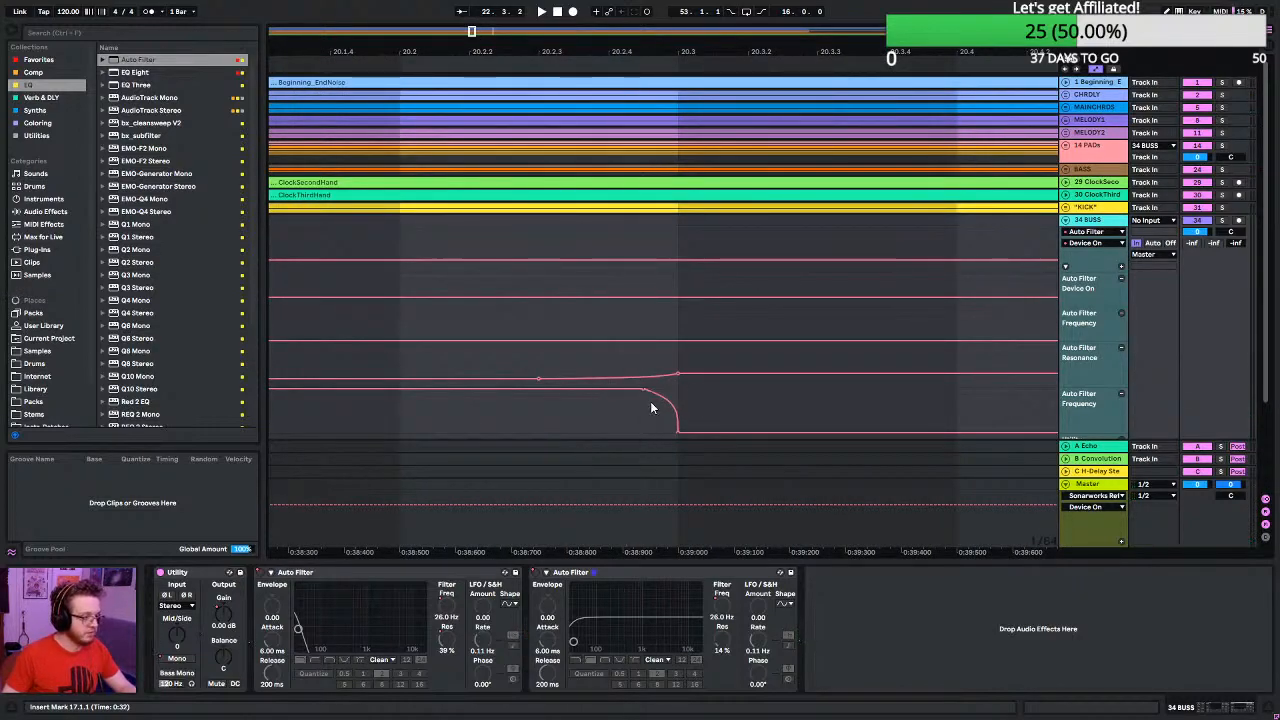
pyautogui.scroll(-10, 644, 397)
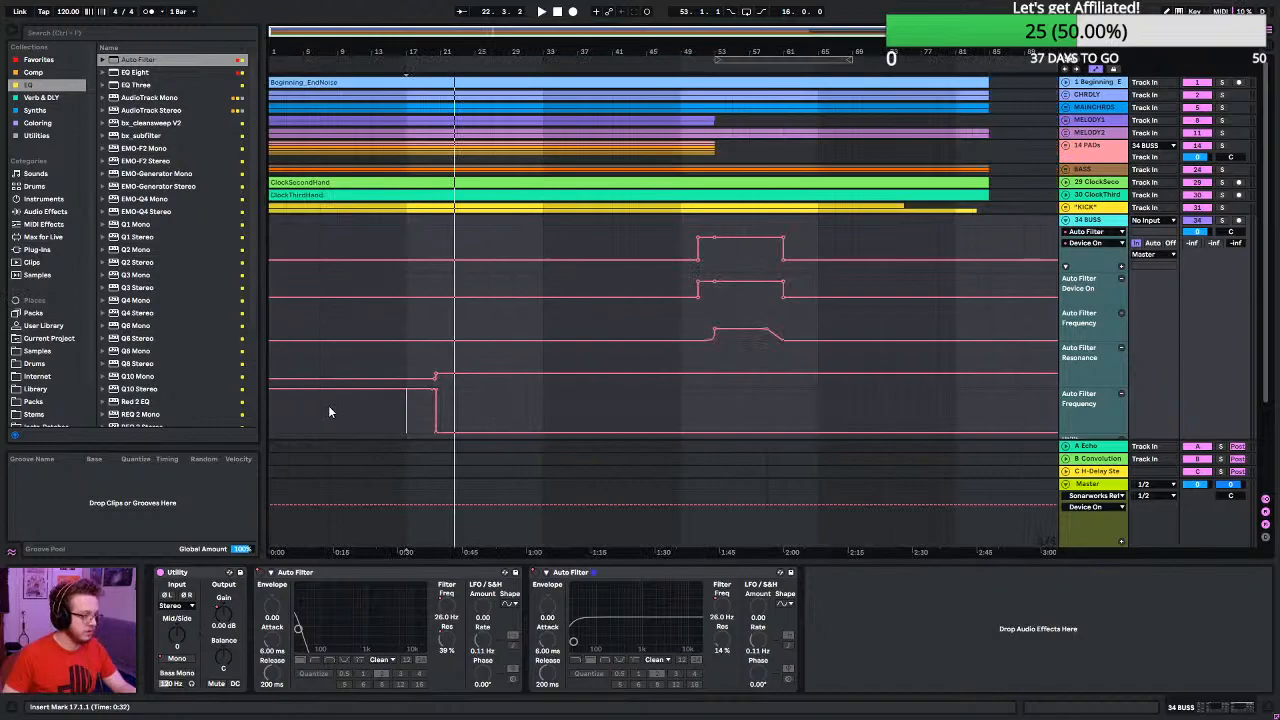
pyautogui.press('space')
pyautogui.click(338, 408)
pyautogui.press('space')
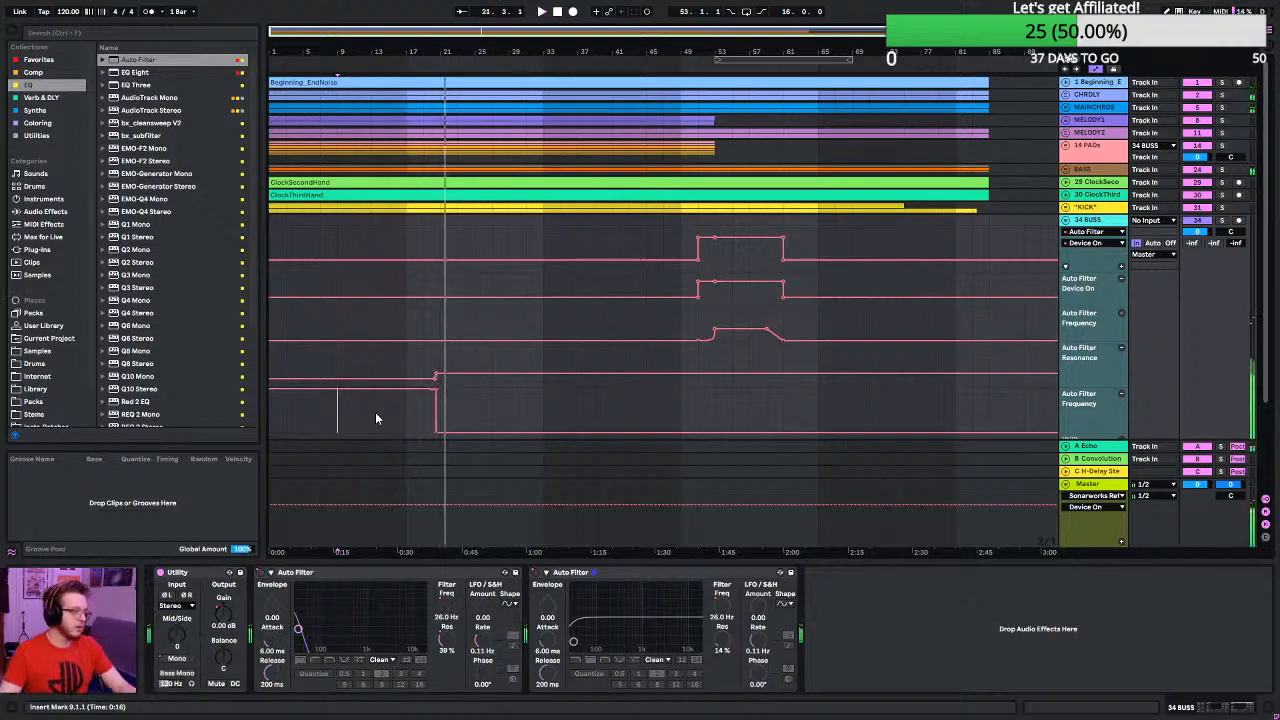
pyautogui.press('space')
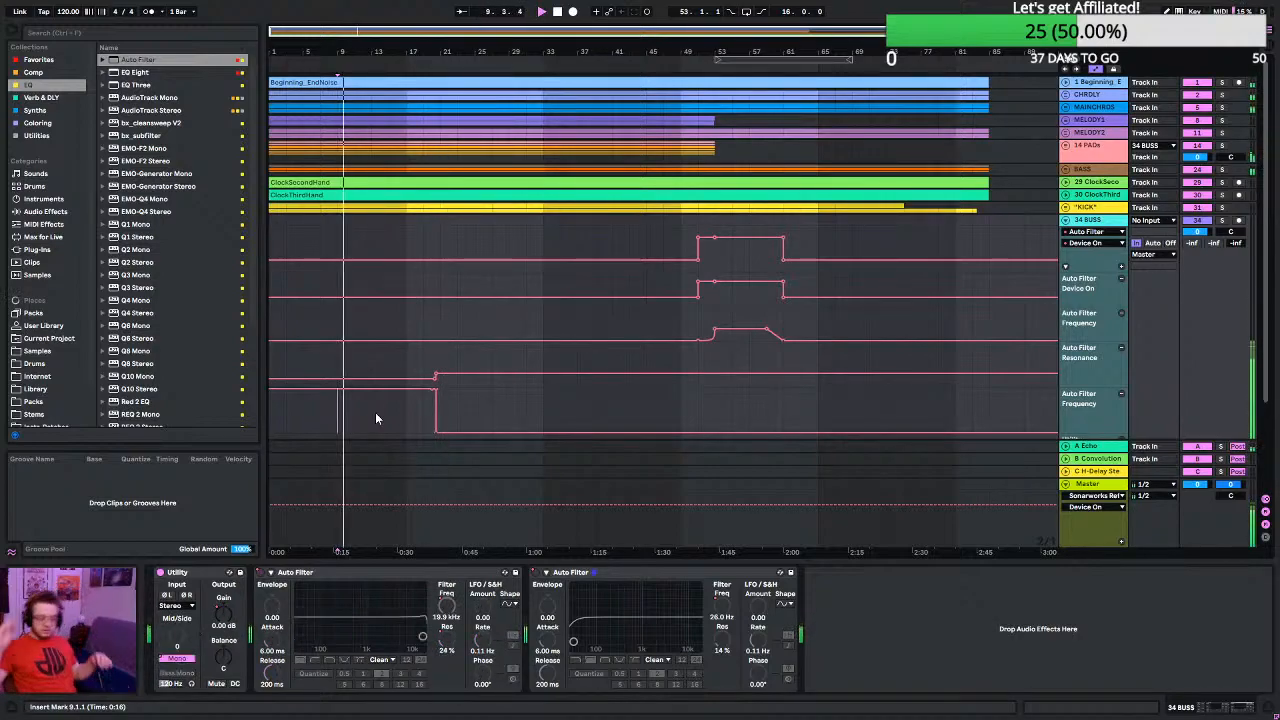
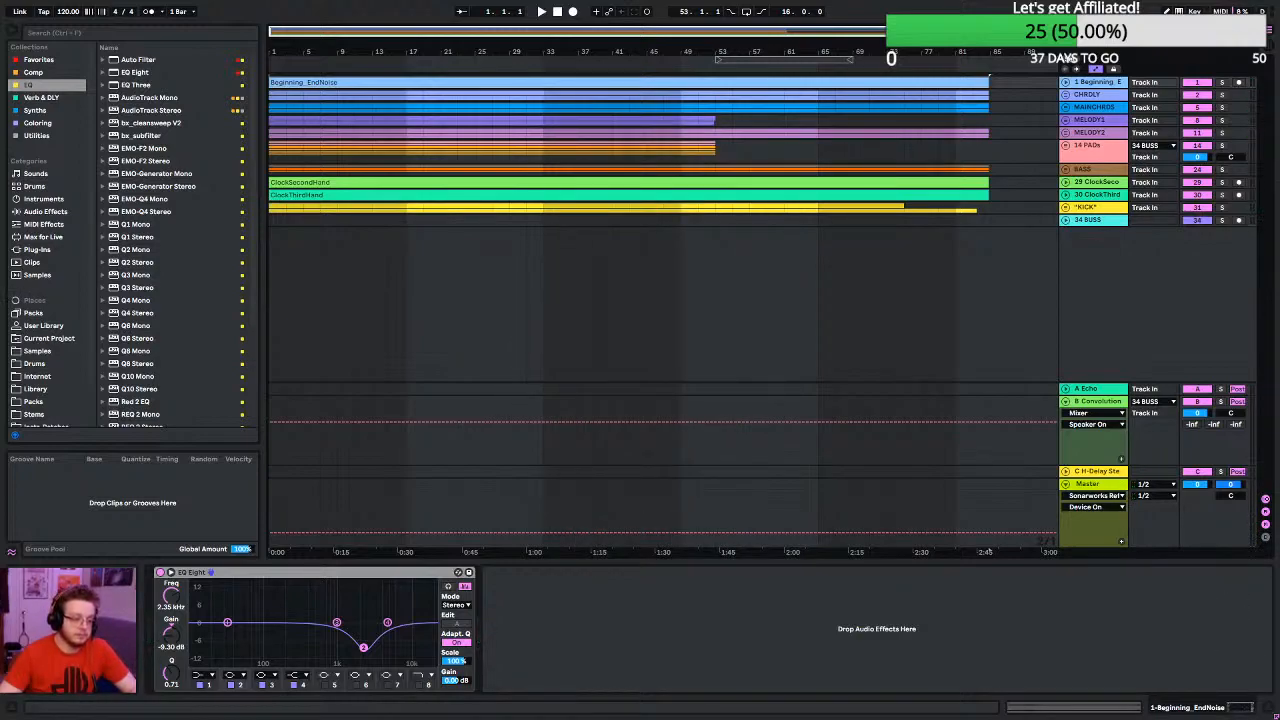
# - Exit full-screen view of the IDKWTCT Mix 2.1 set and quit Ableton Live
pyautogui.click(682, 262)
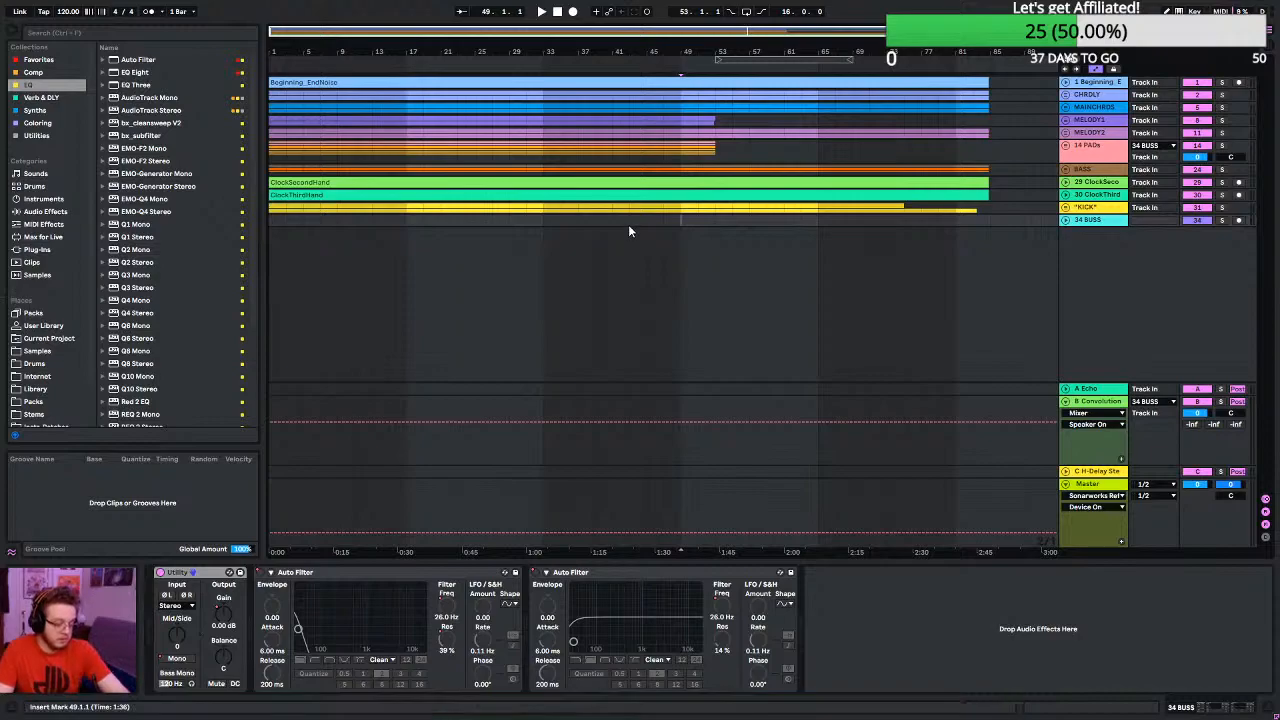
pyautogui.press('F11')
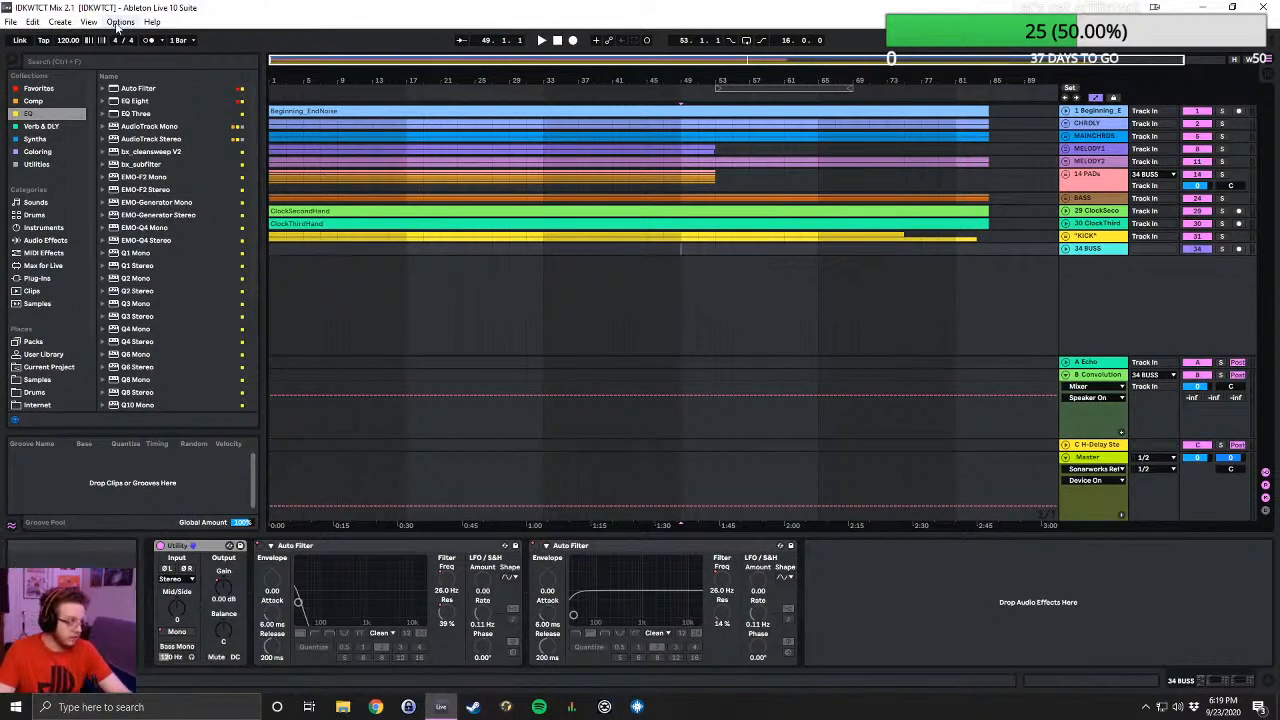
pyautogui.click(10, 21)
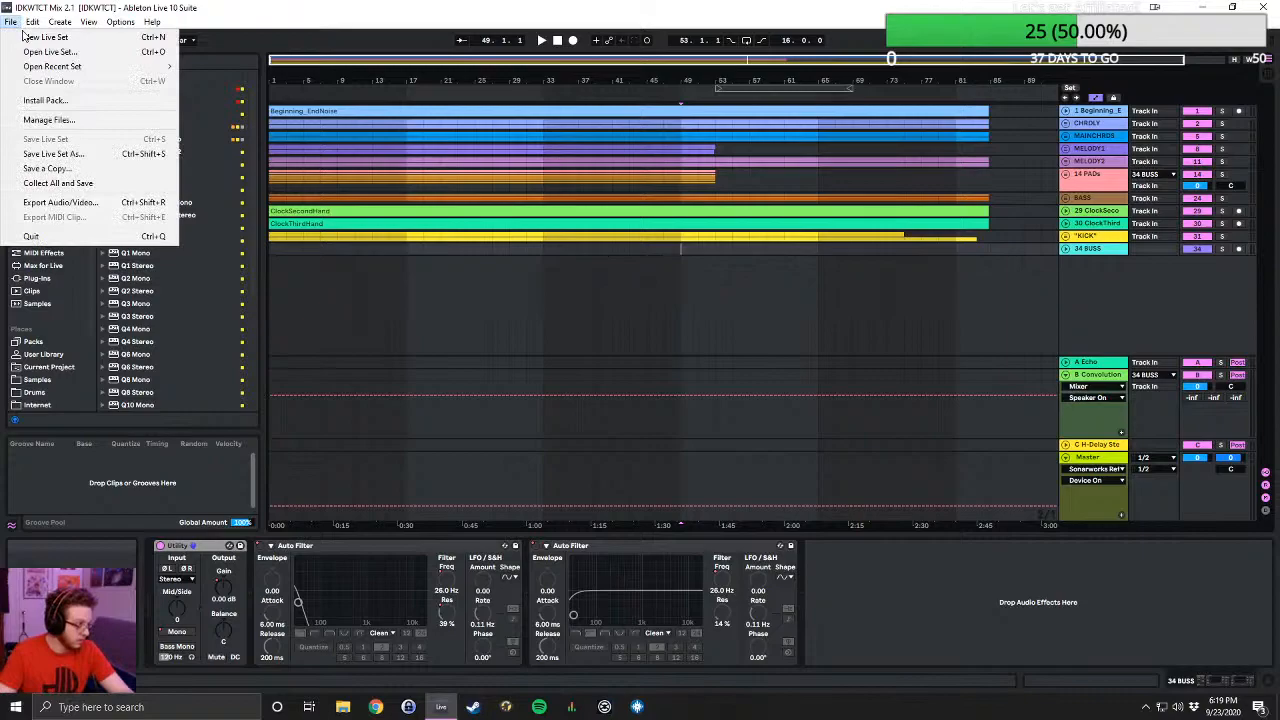
pyautogui.click(40, 237)
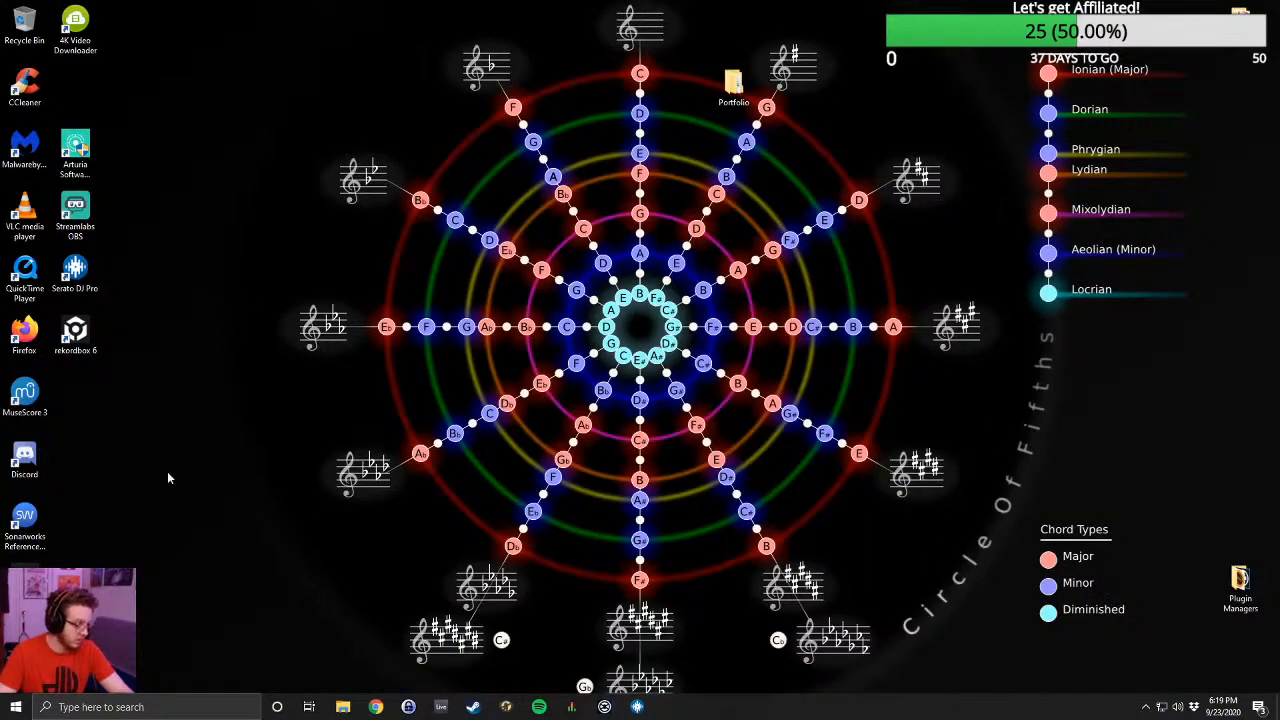
# - Launch iZotope Ozone 8 (64-bit) and play the IDKWTCT Final Mix.wav track in it
pyautogui.click(124, 708)
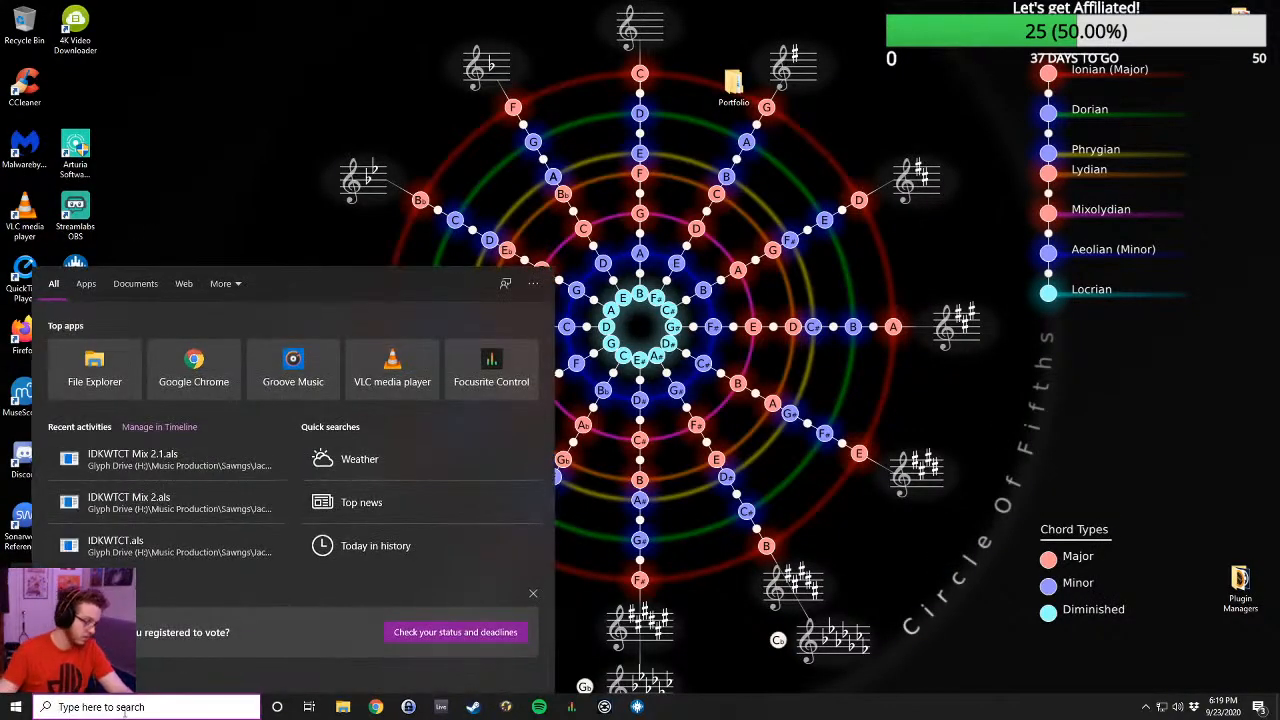
pyautogui.write('ozone')
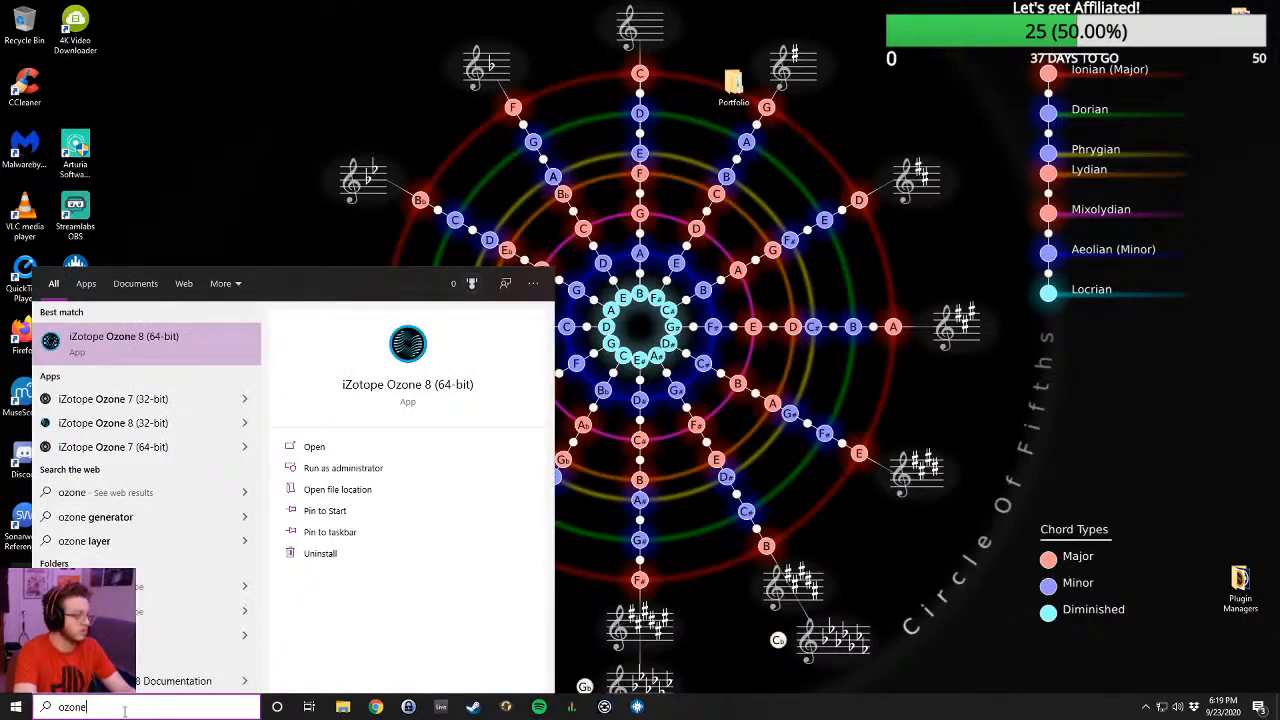
pyautogui.click(80, 338)
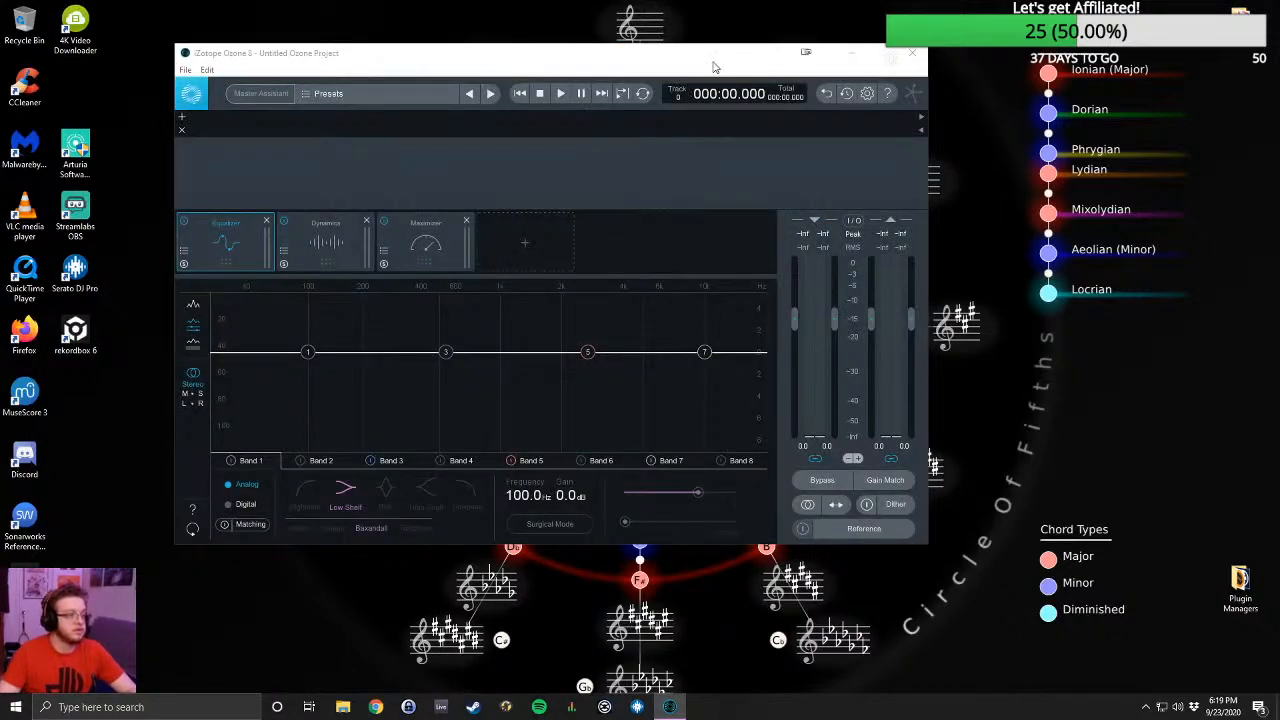
pyautogui.moveTo(714, 67); pyautogui.dragTo(885, 94)
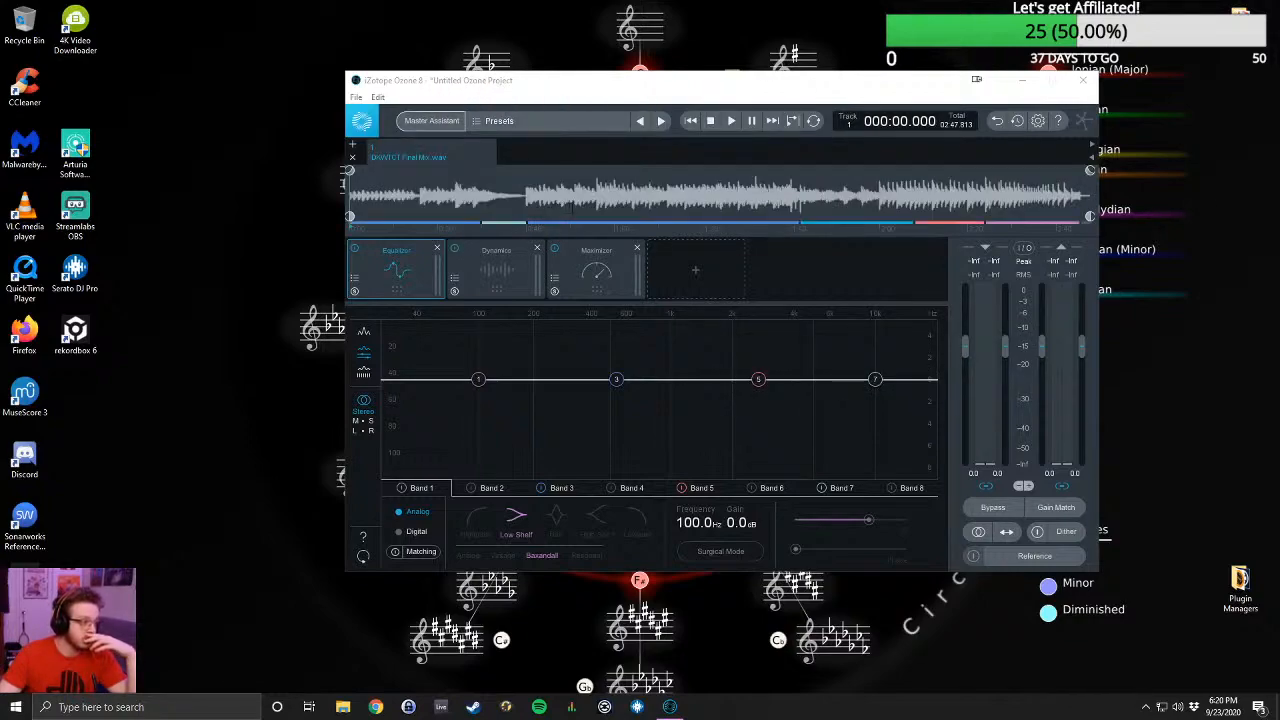
pyautogui.click(731, 121)
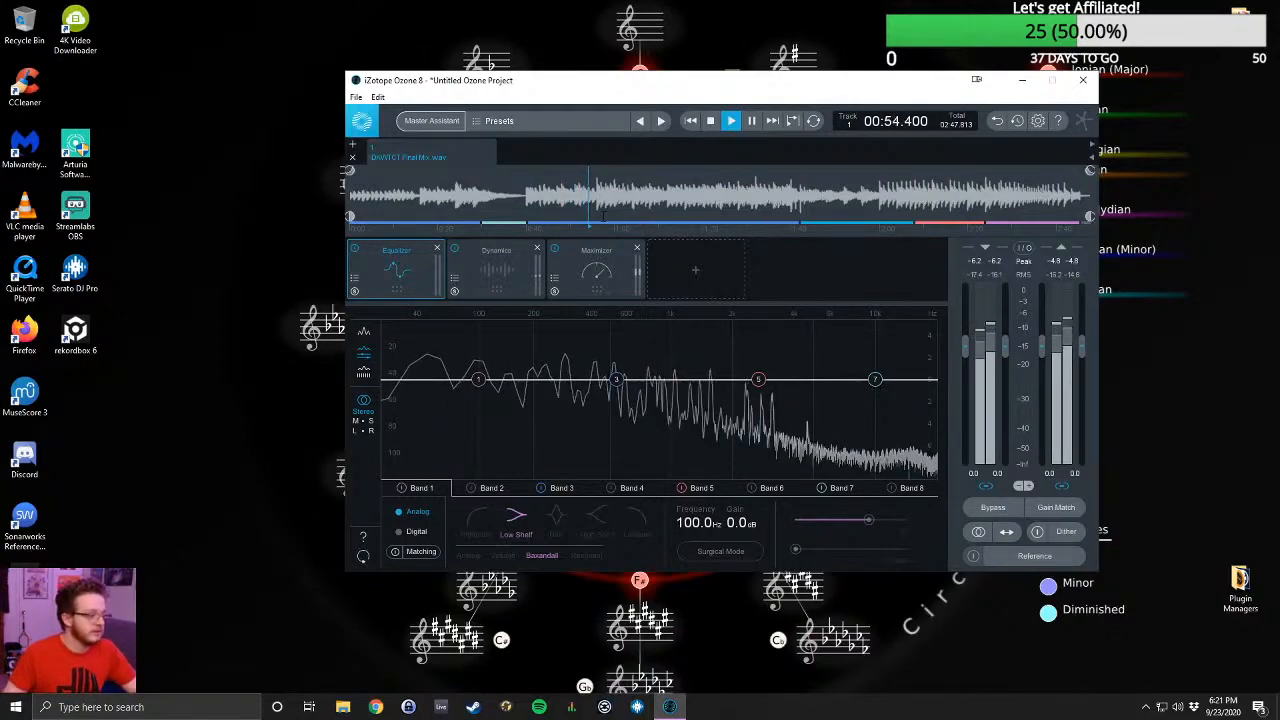
# - Open the global preset manager and cancel the Master Assistant setup
pyautogui.click(431, 121)
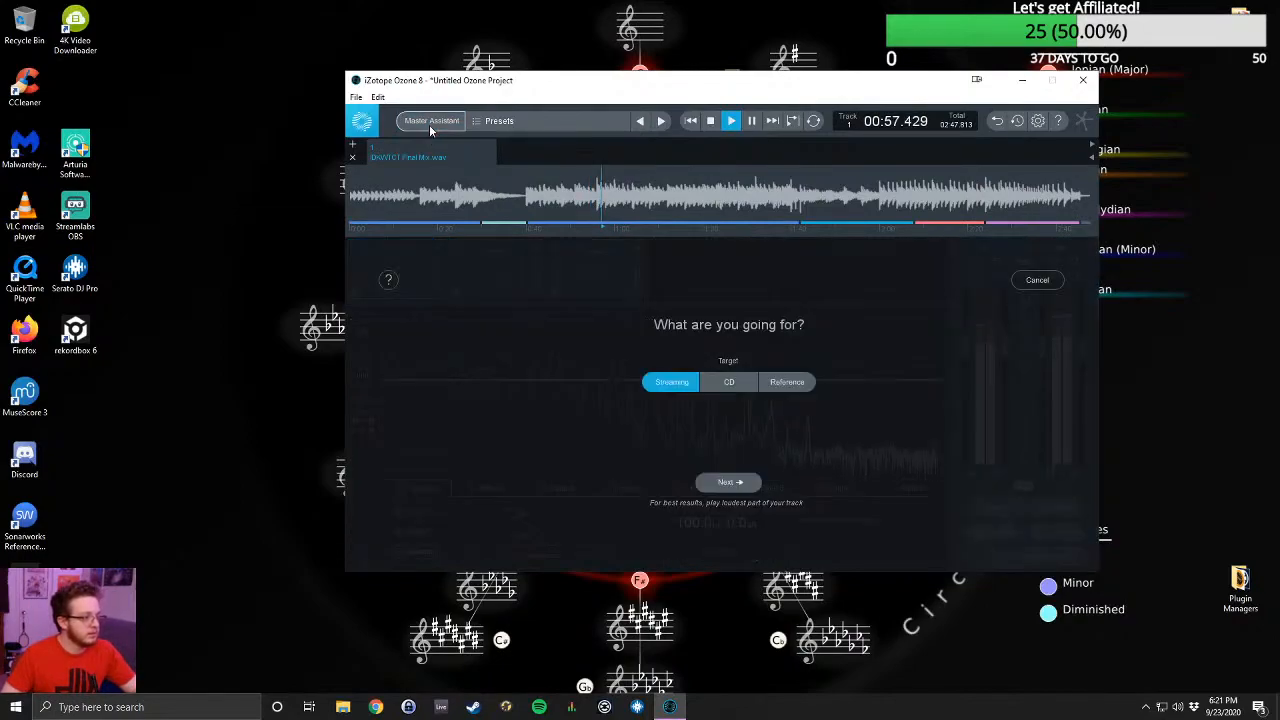
pyautogui.click(493, 121)
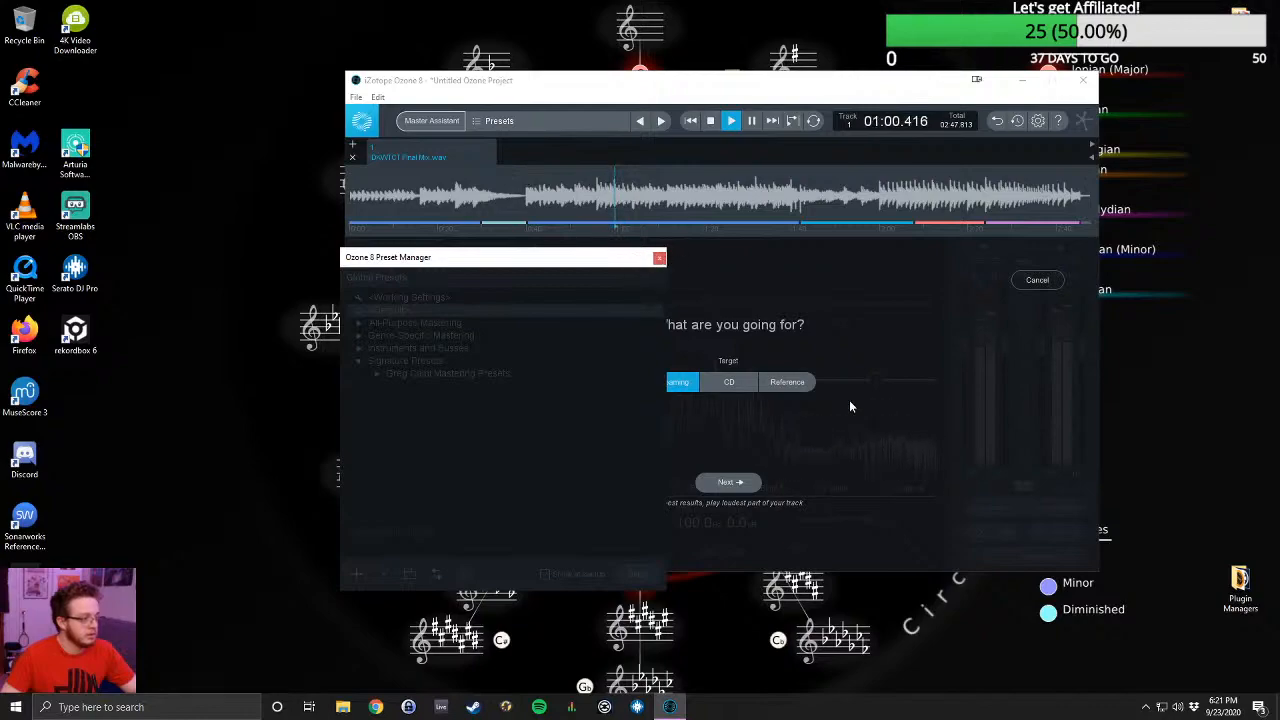
pyautogui.click(1036, 276)
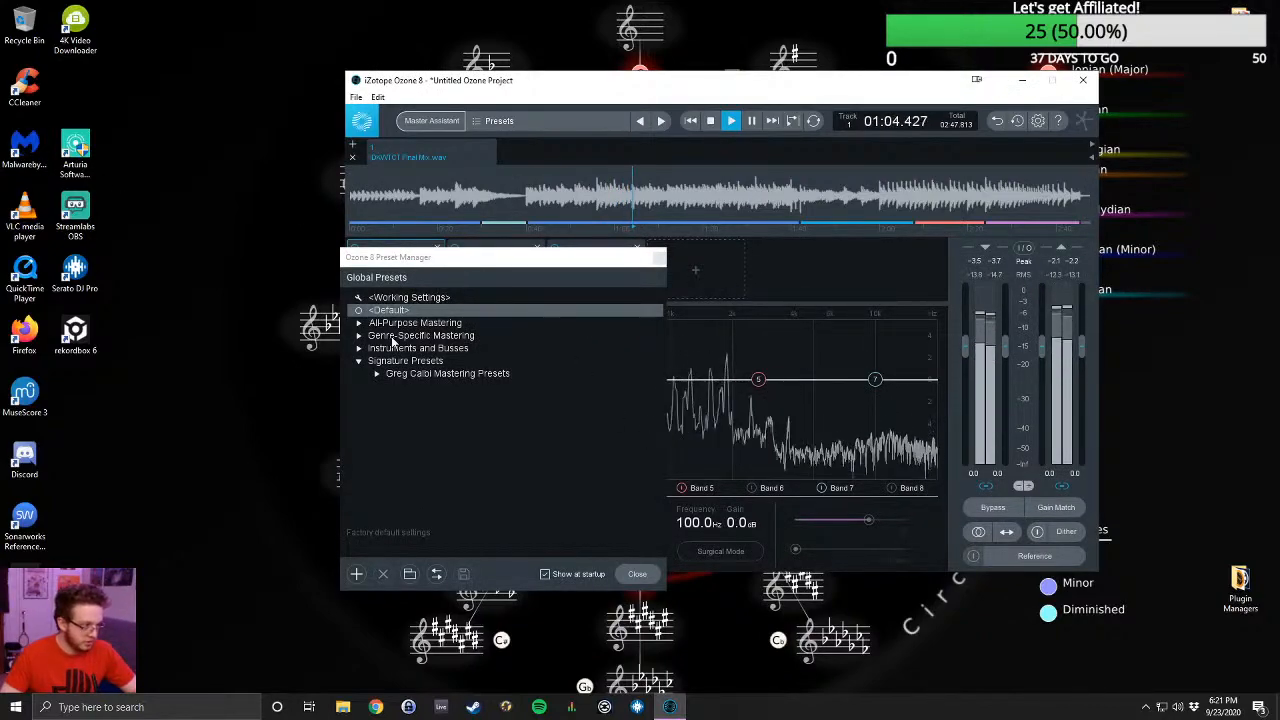
# - Audition the Crisp Highs preset from All-Purpose Mastering on the playing mix
pyautogui.click(358, 324)
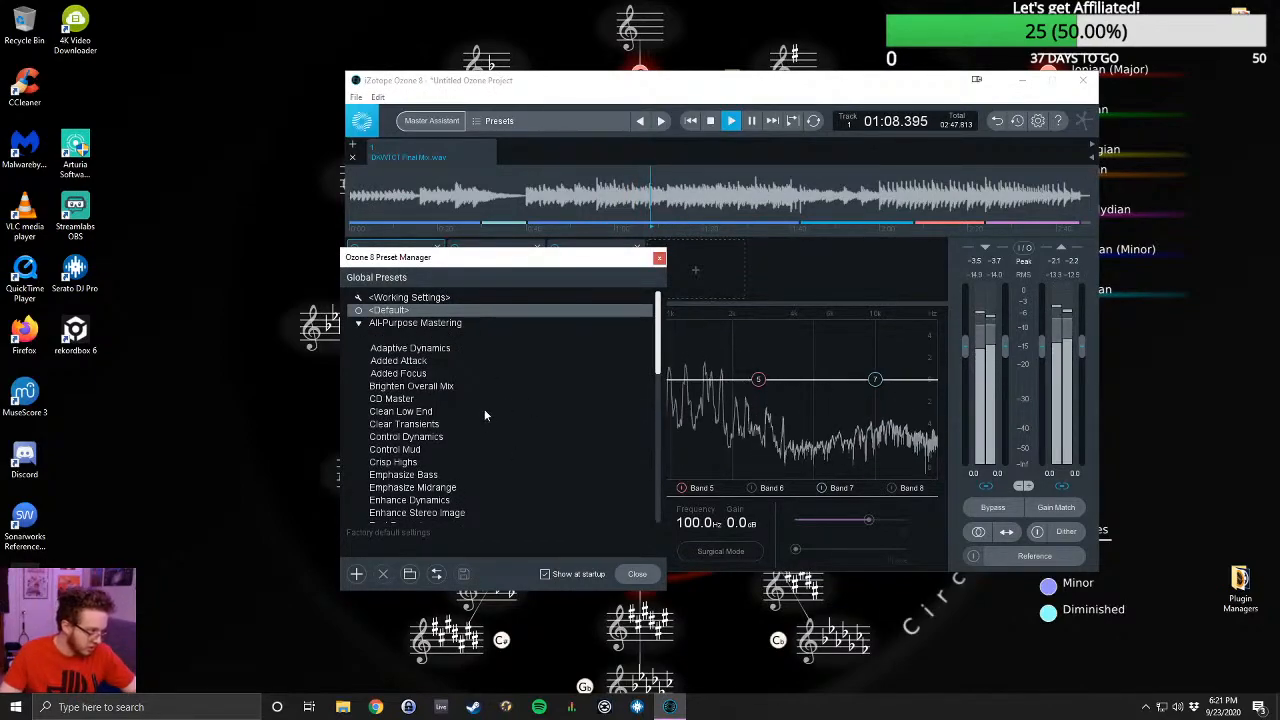
pyautogui.scroll(-1, 482, 412)
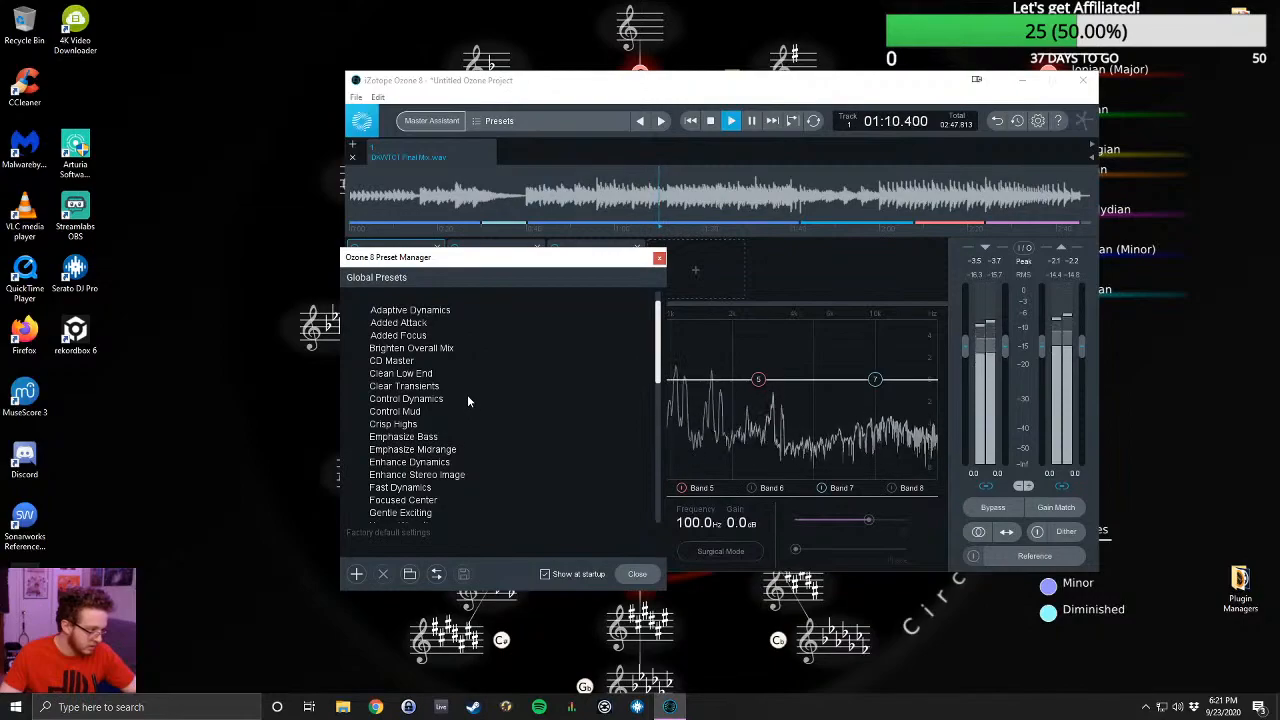
pyautogui.click(404, 426)
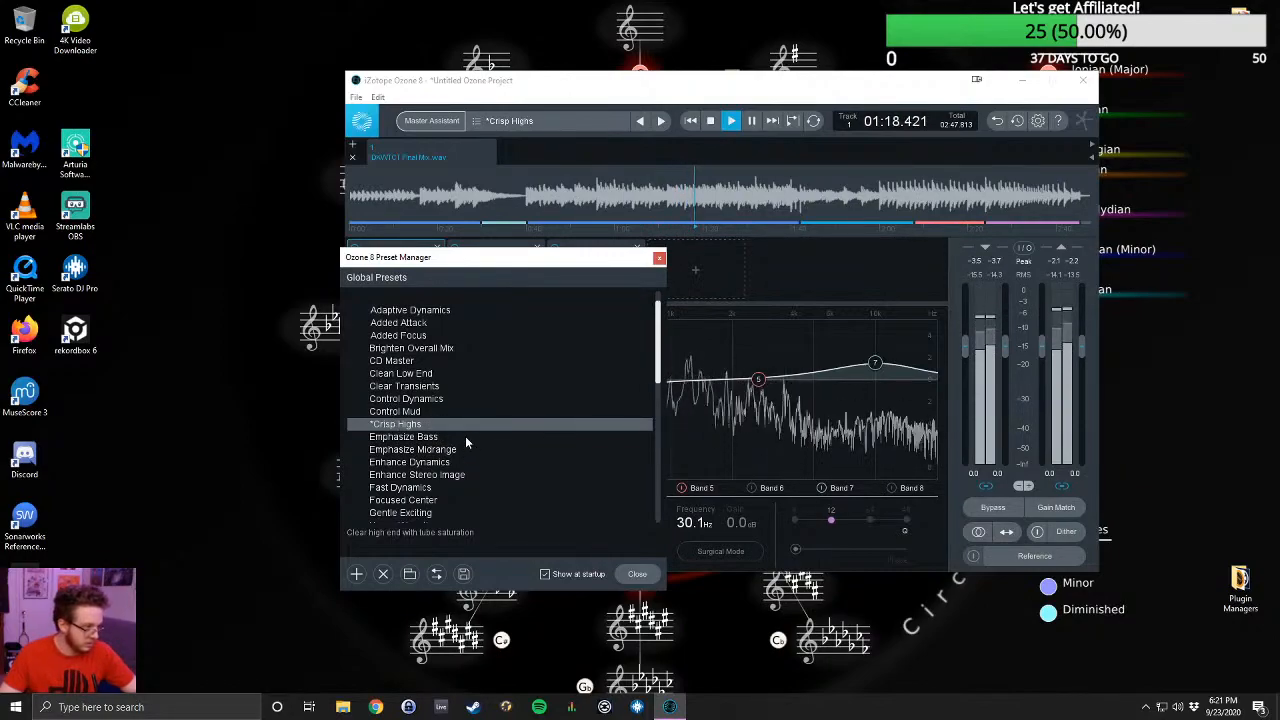
# - Audition the Tube Master preset further down the All-Purpose Mastering list
pyautogui.scroll(-1, 466, 458)
pyautogui.scroll(-2, 464, 455)
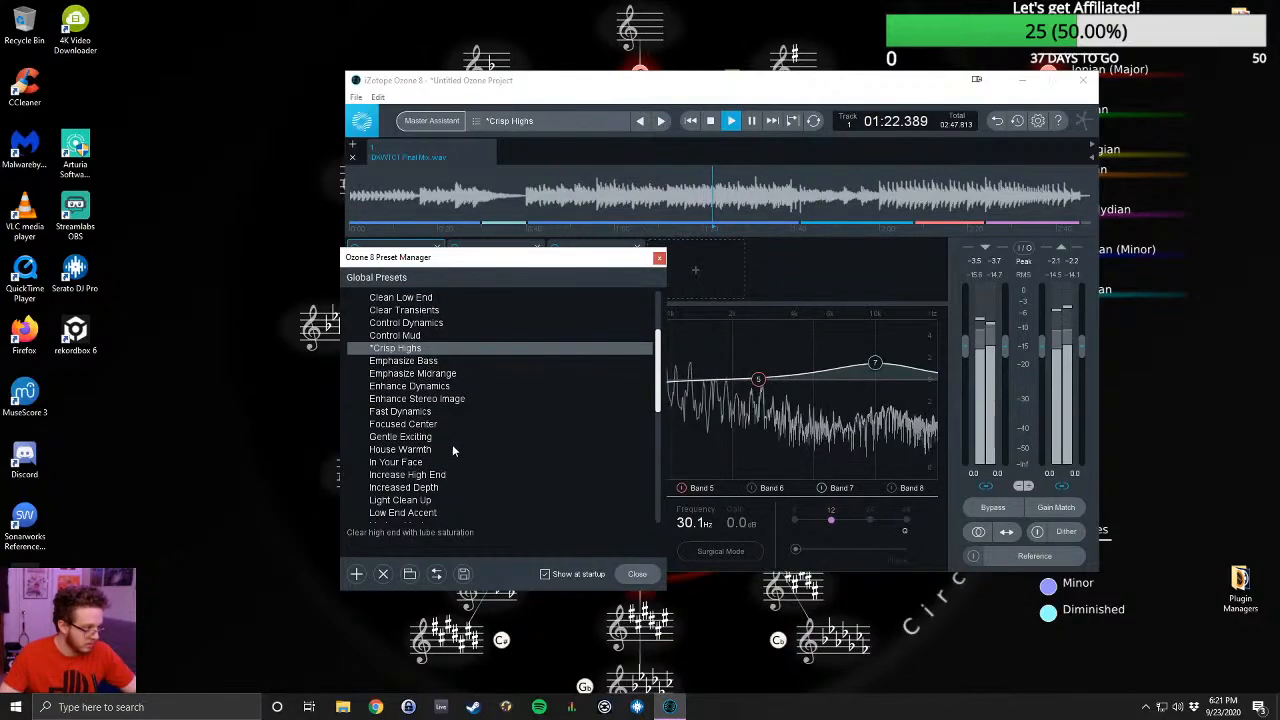
pyautogui.scroll(-2, 445, 452)
pyautogui.scroll(-4, 443, 450)
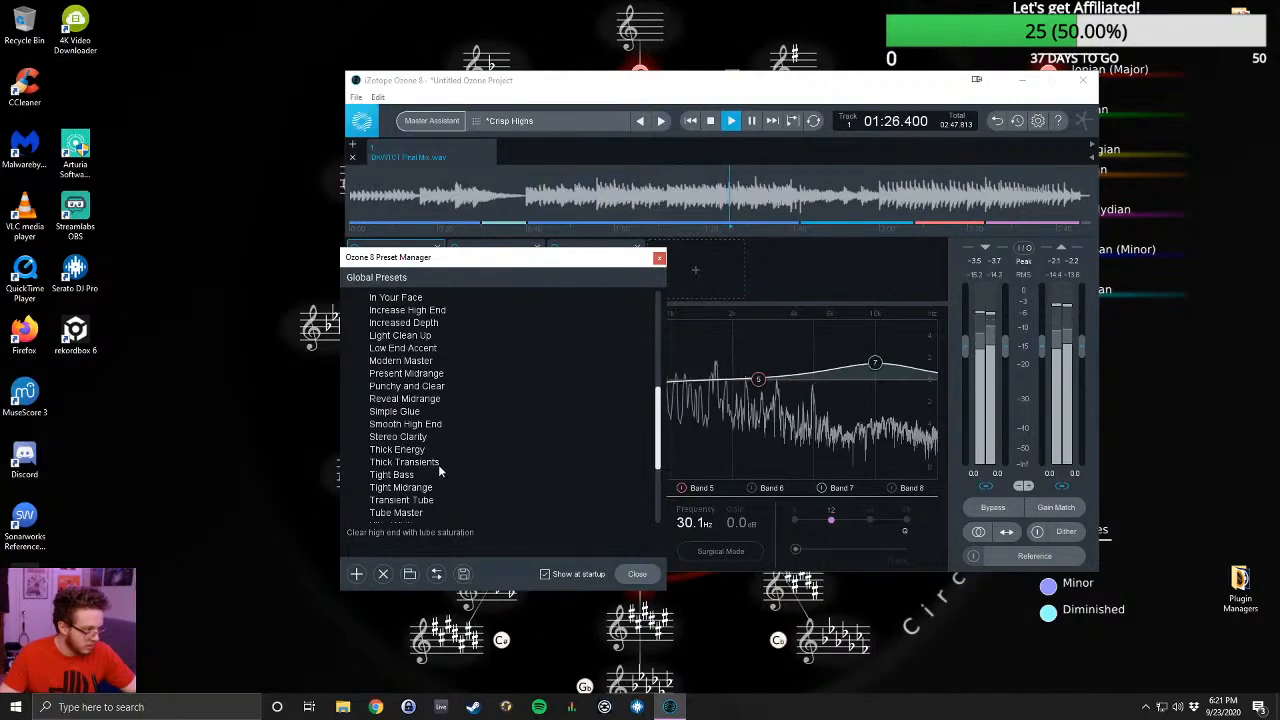
pyautogui.scroll(-1, 444, 470)
pyautogui.click(408, 487)
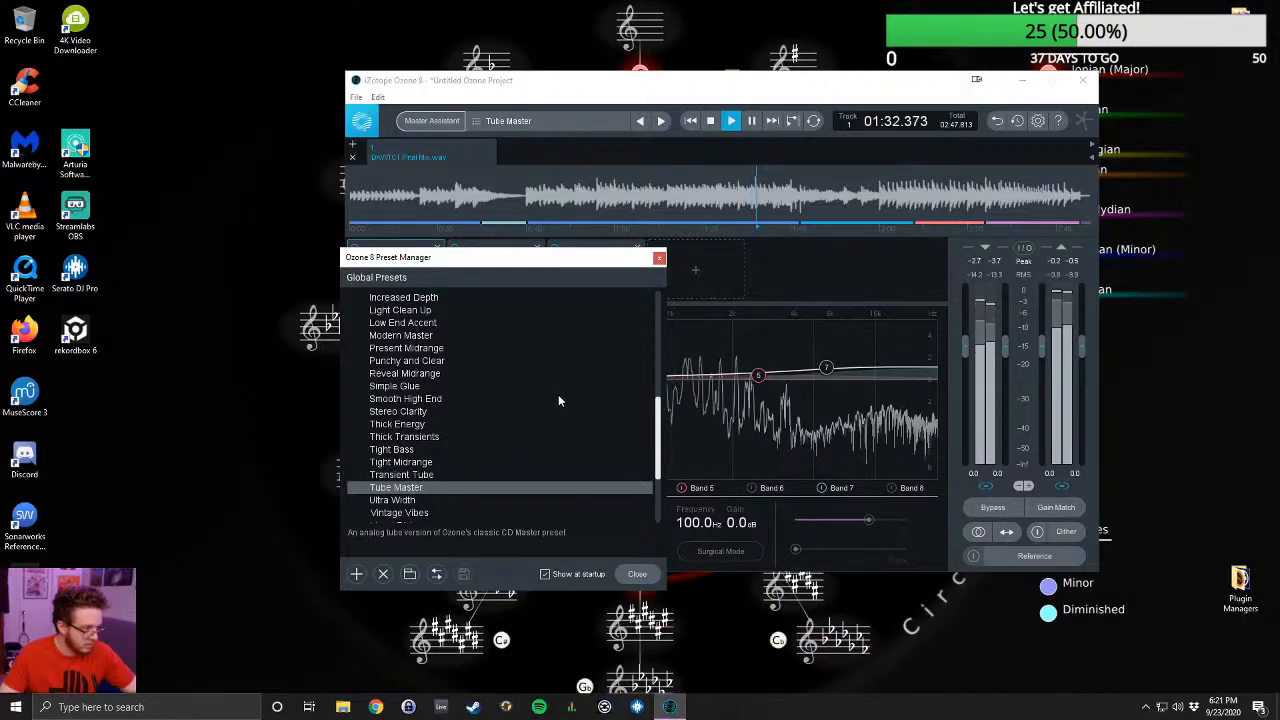
# - Shift the preset manager clear of the module chain and audition the Ultra Width and Vintage Vibes presets
pyautogui.scroll(-1, 552, 418)
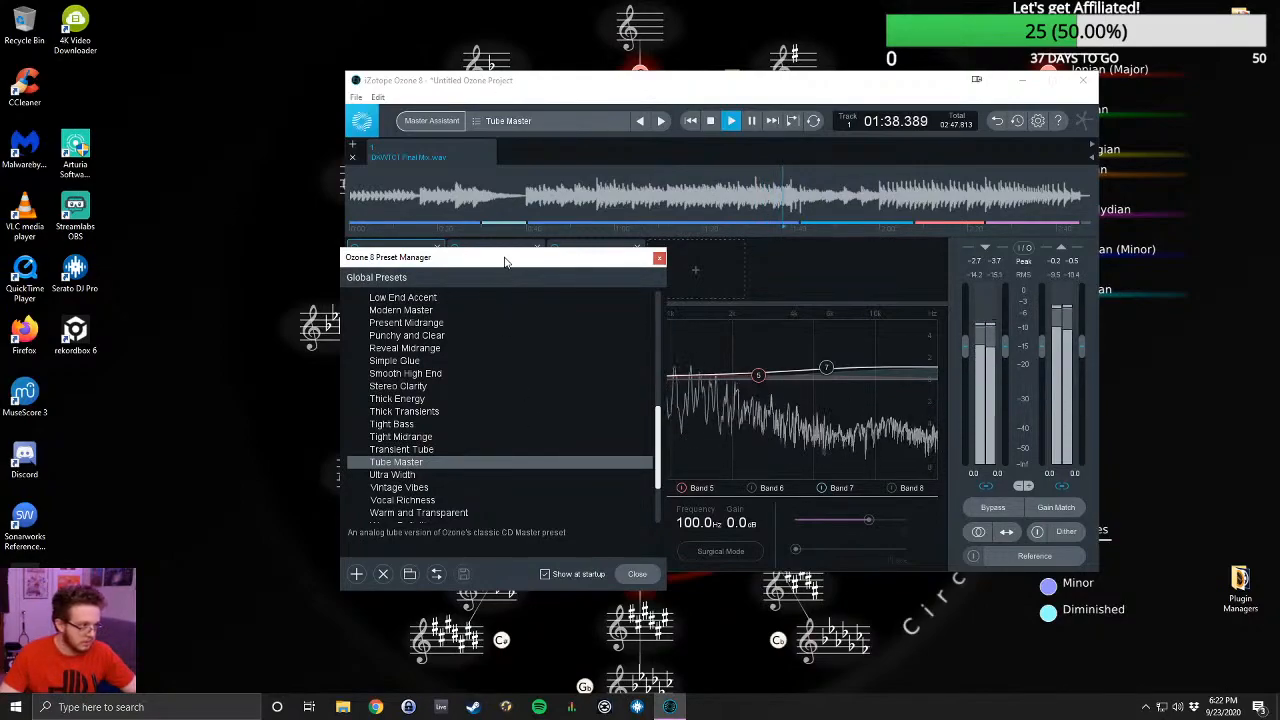
pyautogui.moveTo(505, 258); pyautogui.dragTo(960, 295)
pyautogui.click(880, 507)
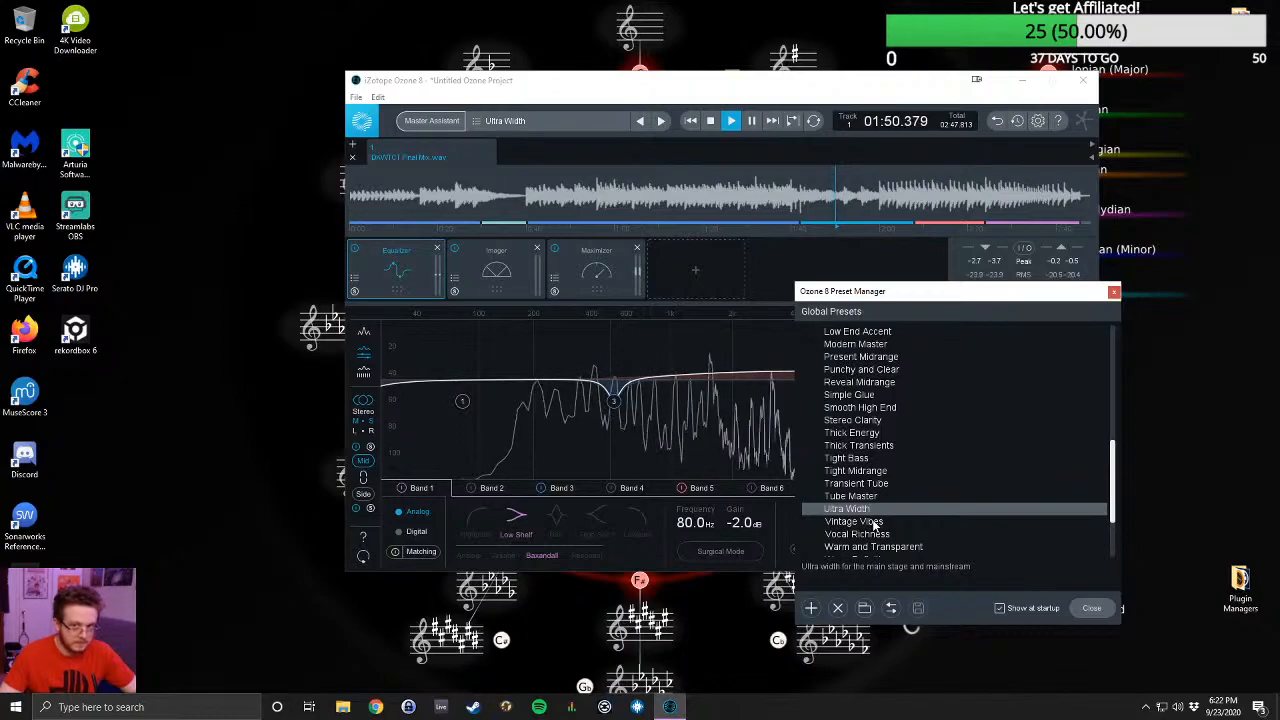
pyautogui.click(875, 523)
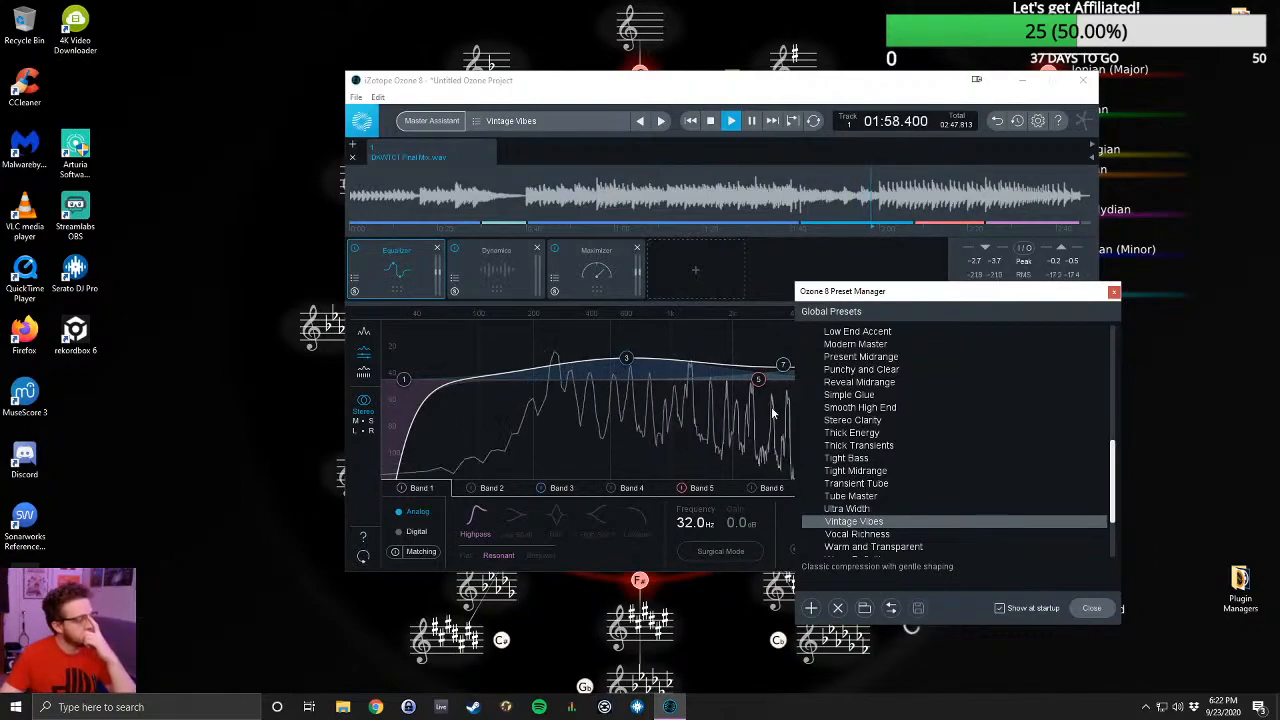
# - Look through the Genre-Specific Mastering presets and jump playback back to the middle of the song
pyautogui.scroll(-3, 960, 485)
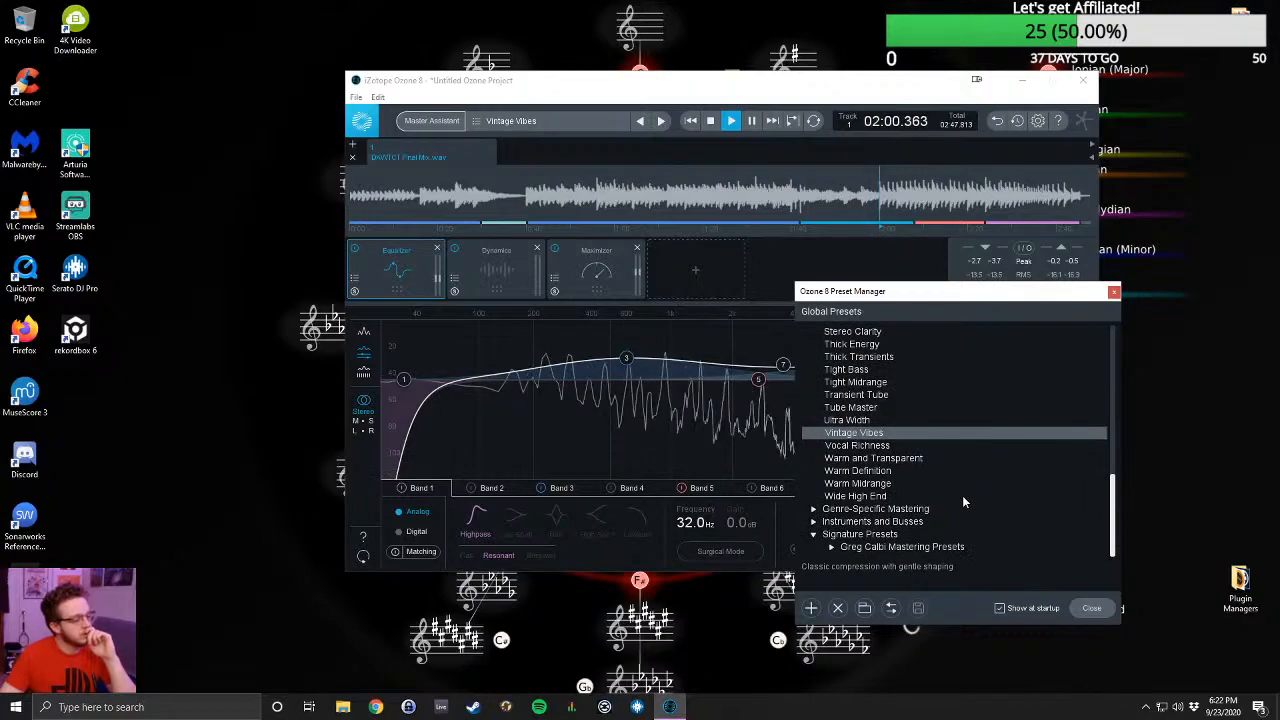
pyautogui.click(814, 510)
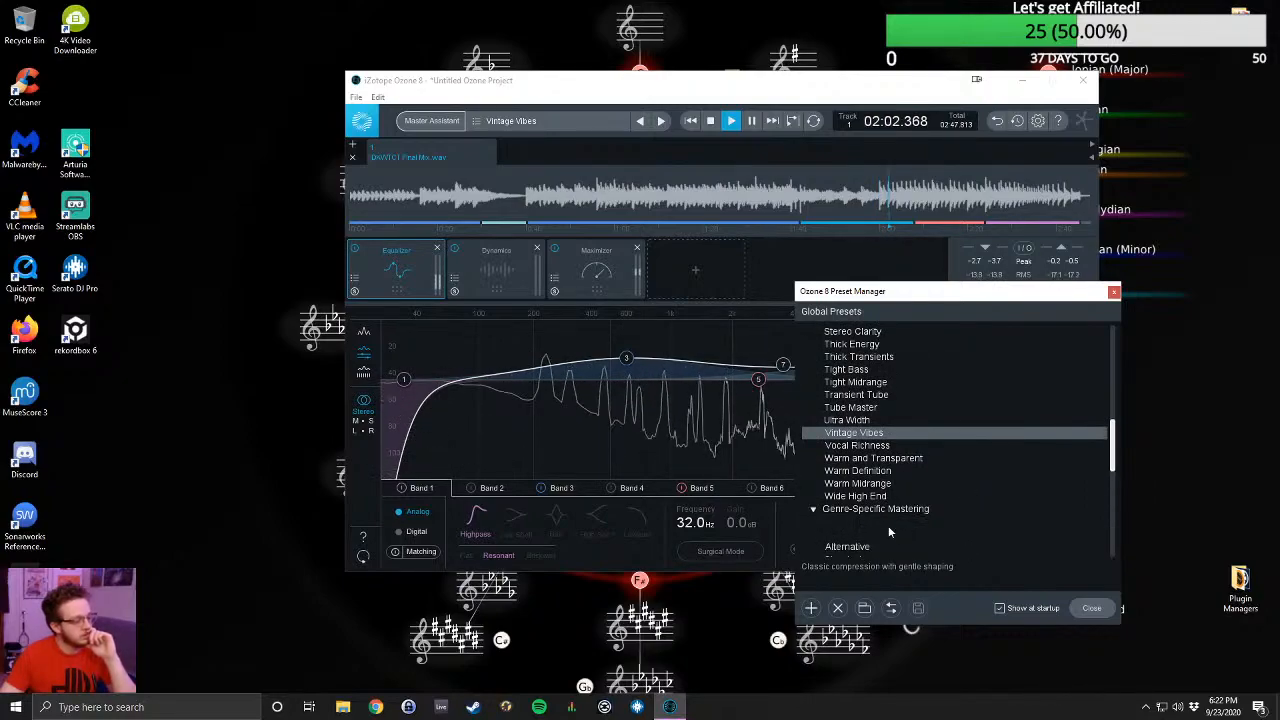
pyautogui.scroll(-5, 985, 519)
pyautogui.scroll(-4, 970, 494)
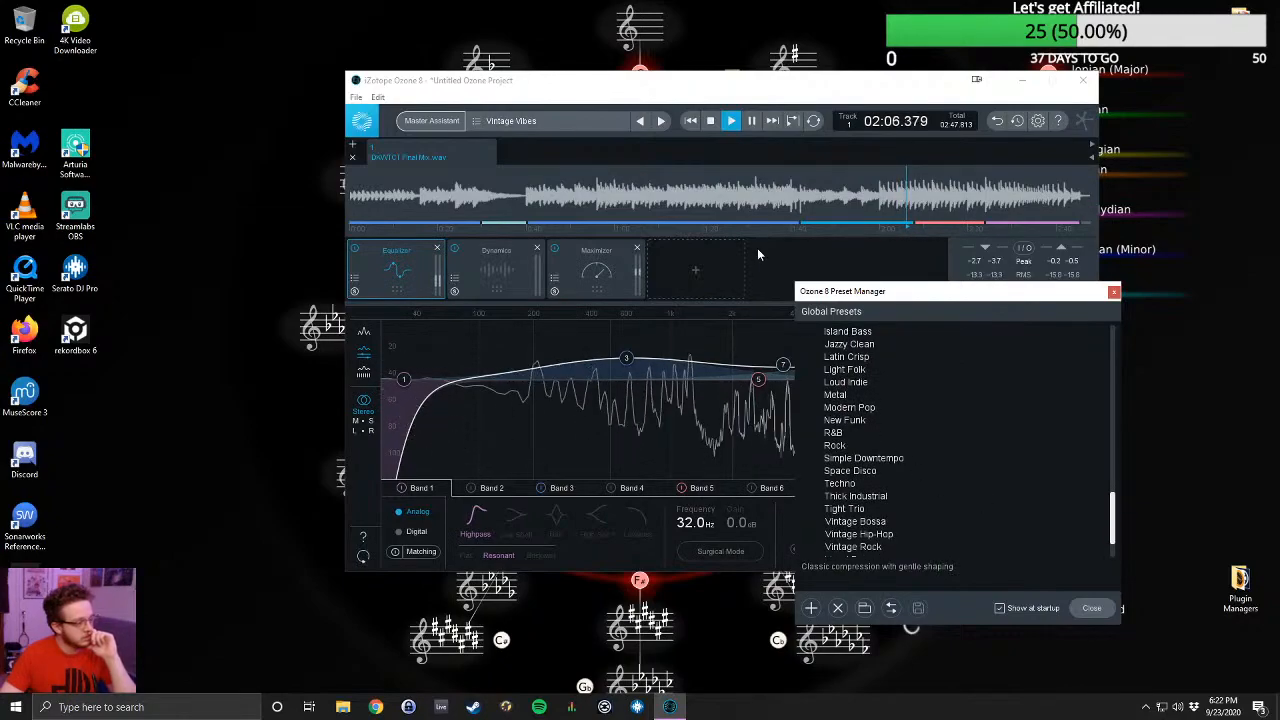
pyautogui.click(677, 190)
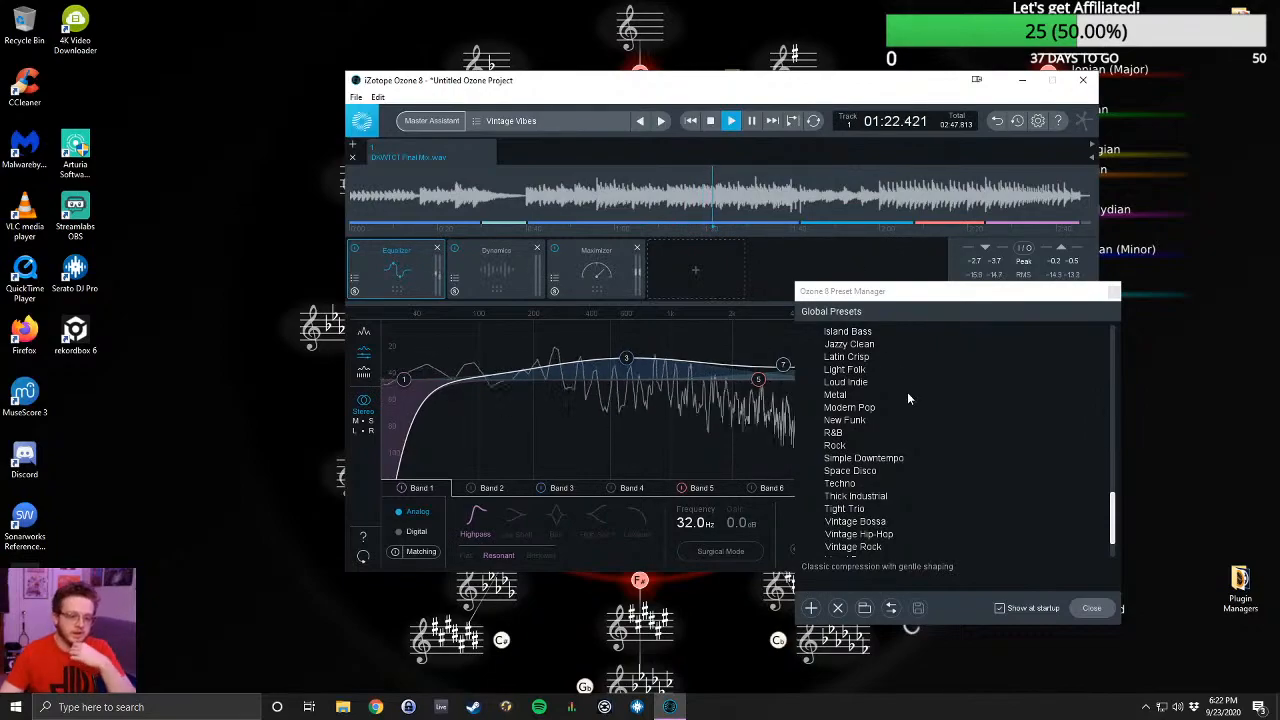
# - Audition the Warm and Transparent and Warm Definition presets from All-Purpose Mastering
pyautogui.scroll(3, 908, 459)
pyautogui.scroll(4, 919, 450)
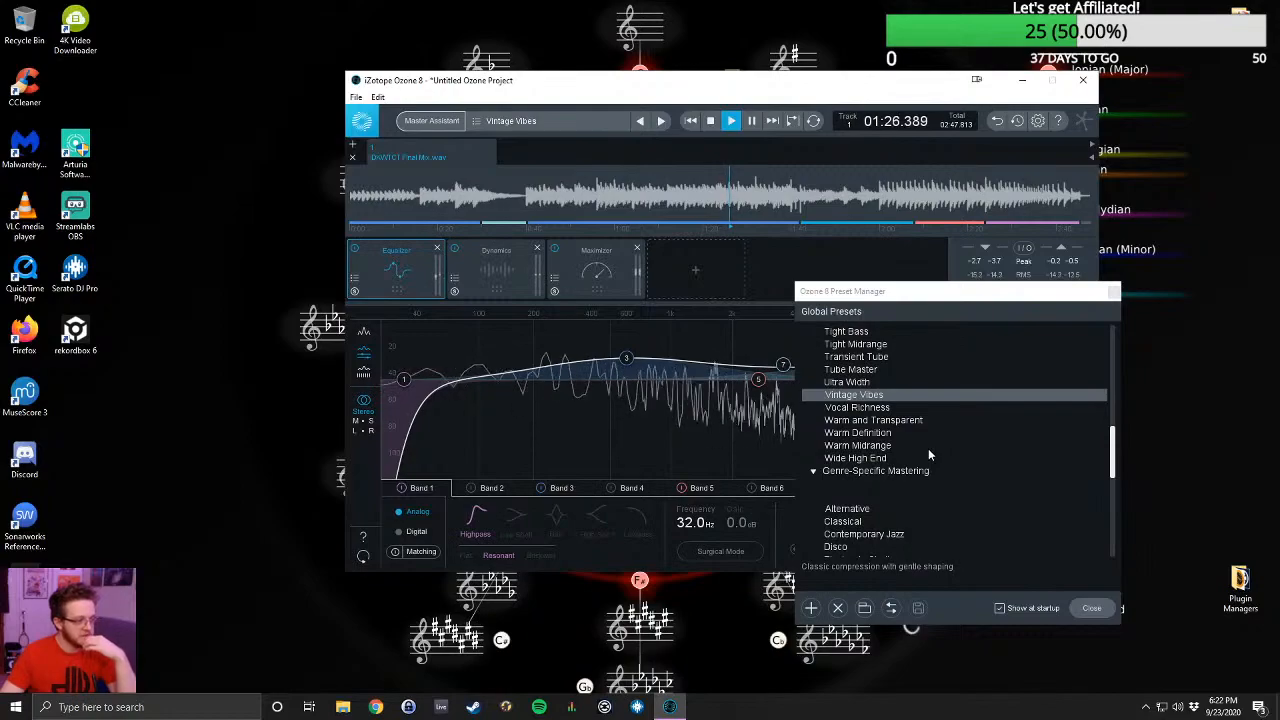
pyautogui.click(899, 422)
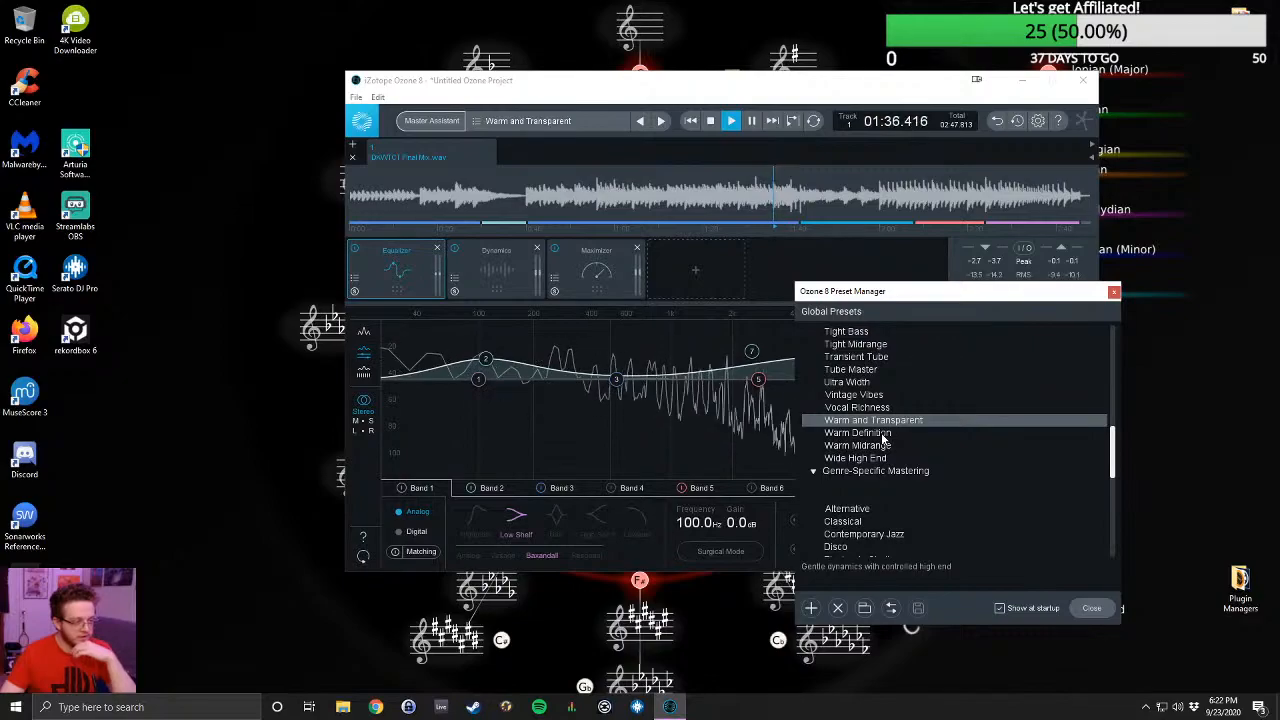
pyautogui.click(884, 434)
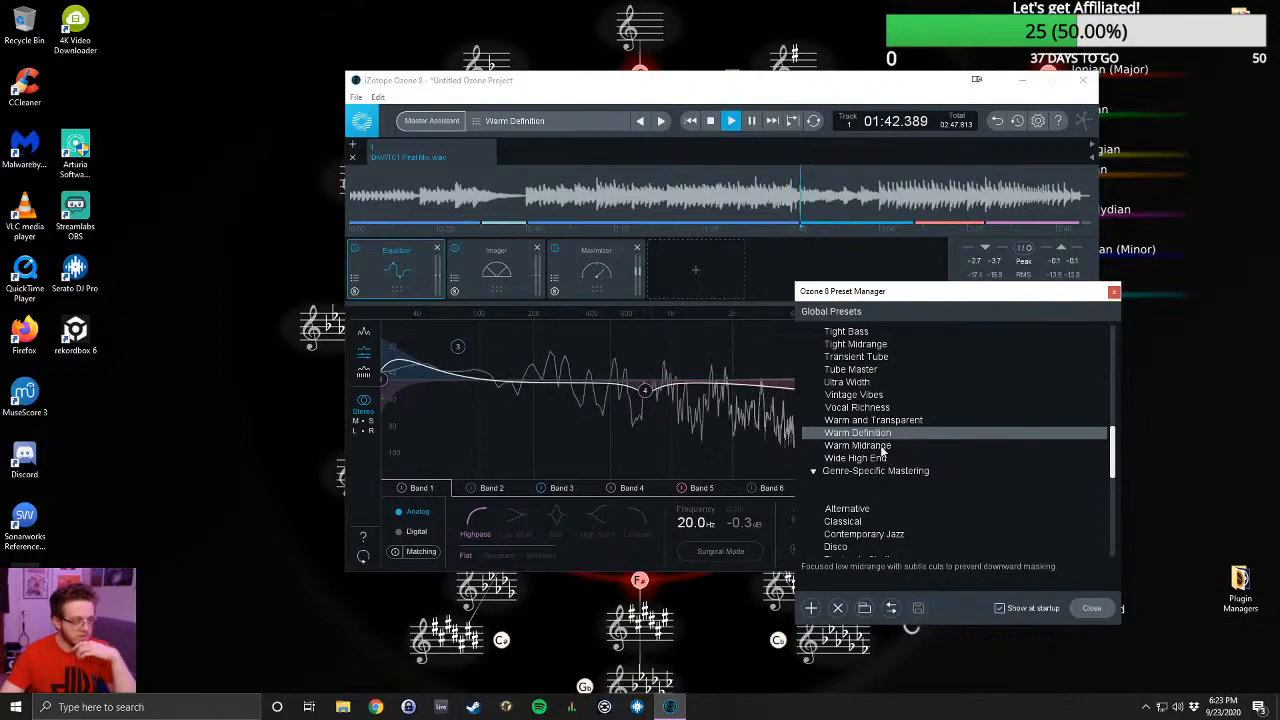
# - Browse down to the Greg Calbi Mastering Presets under Signature Presets and load High Detail
pyautogui.scroll(-4, 881, 451)
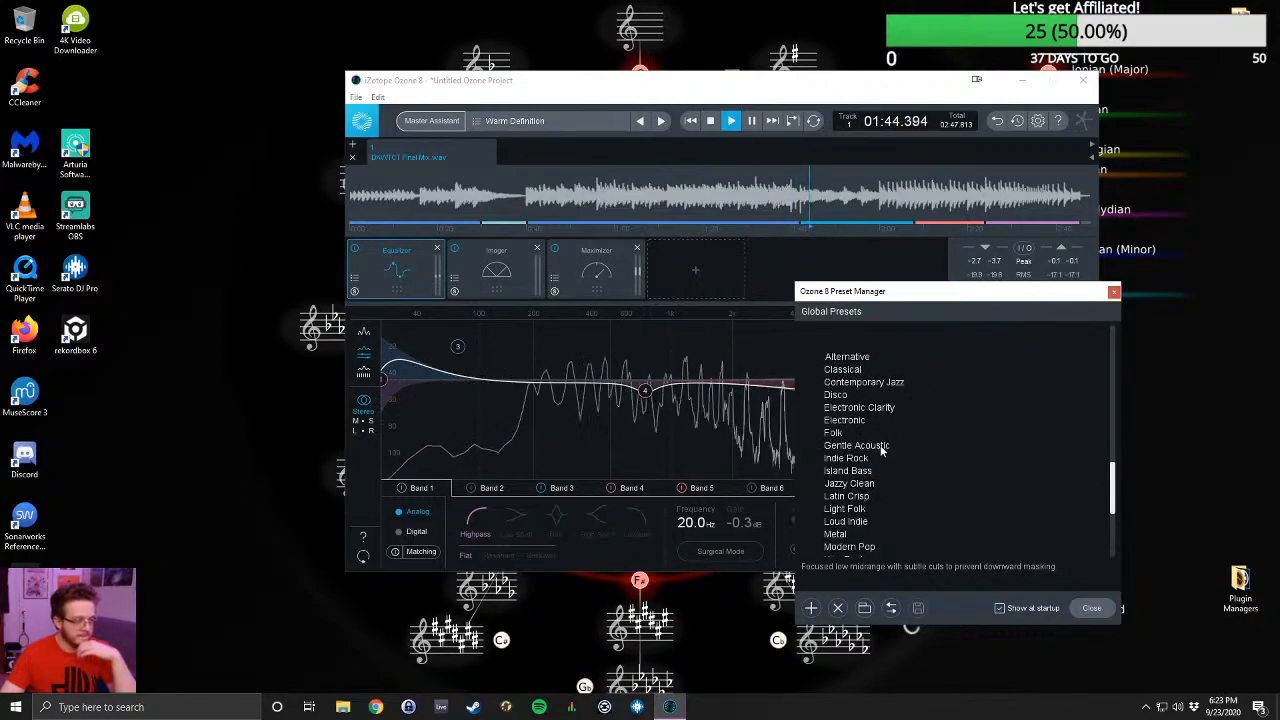
pyautogui.scroll(-3, 878, 447)
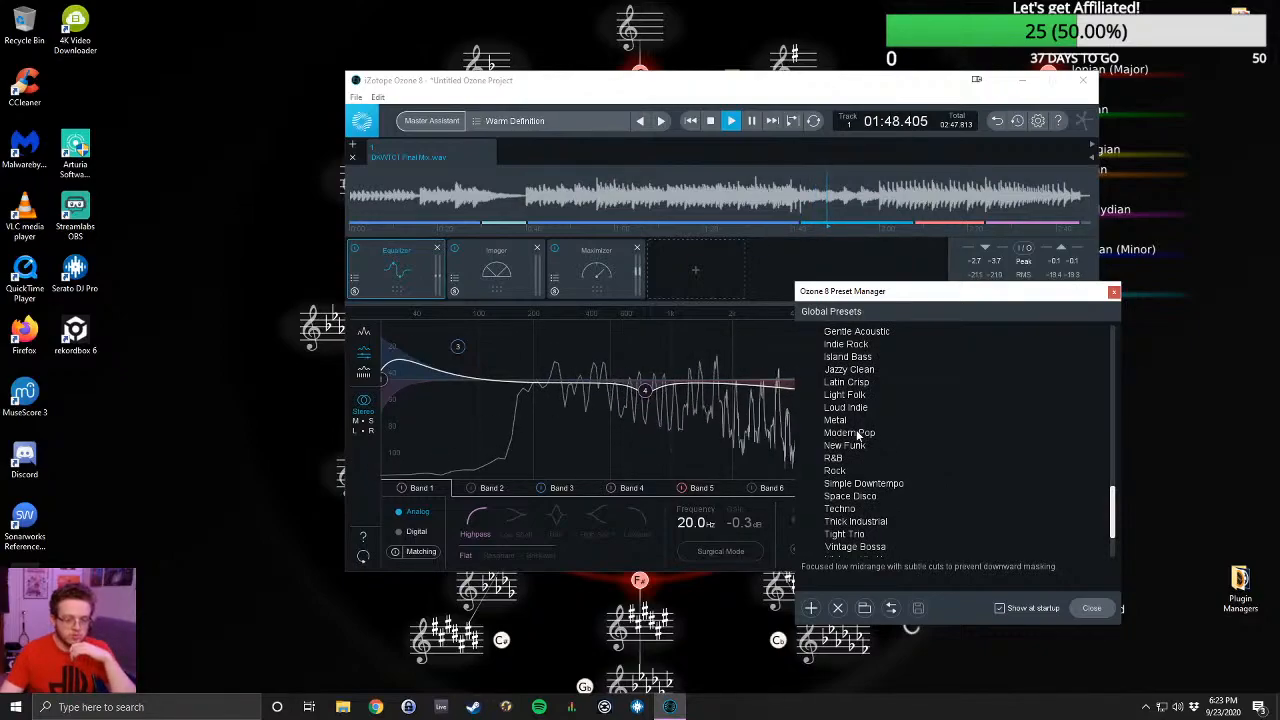
pyautogui.scroll(-1, 857, 437)
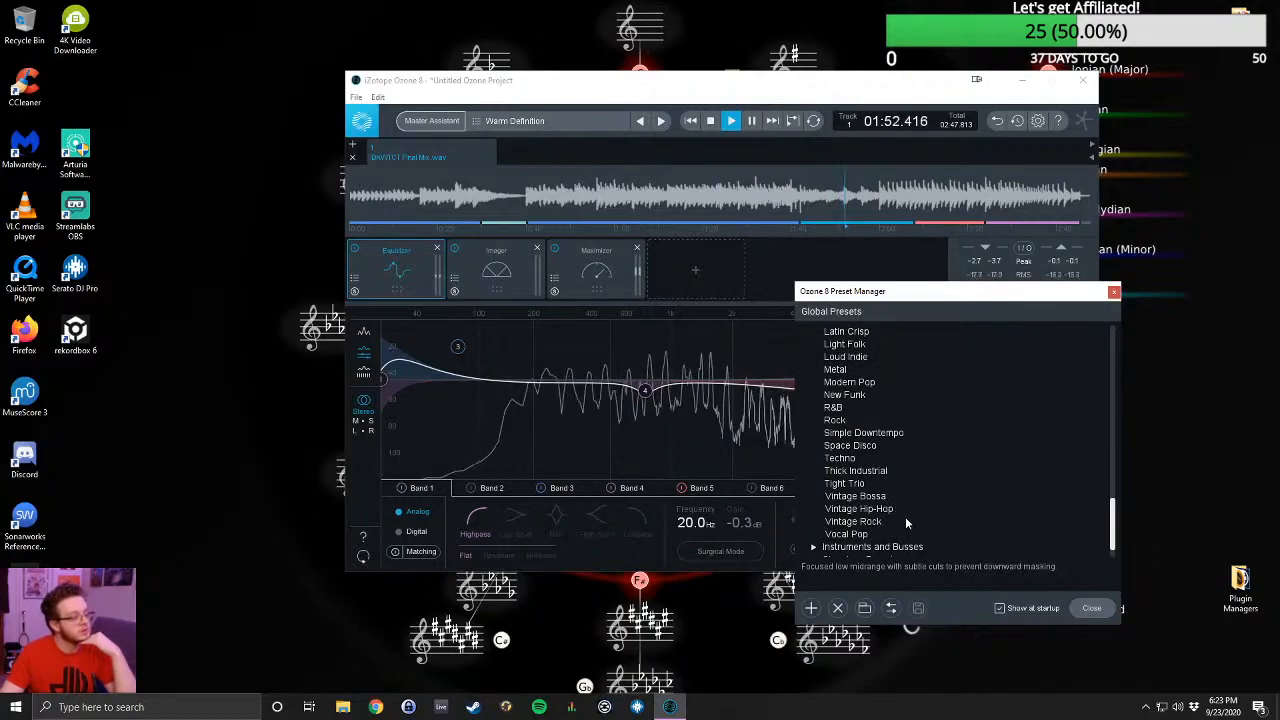
pyautogui.click(812, 534)
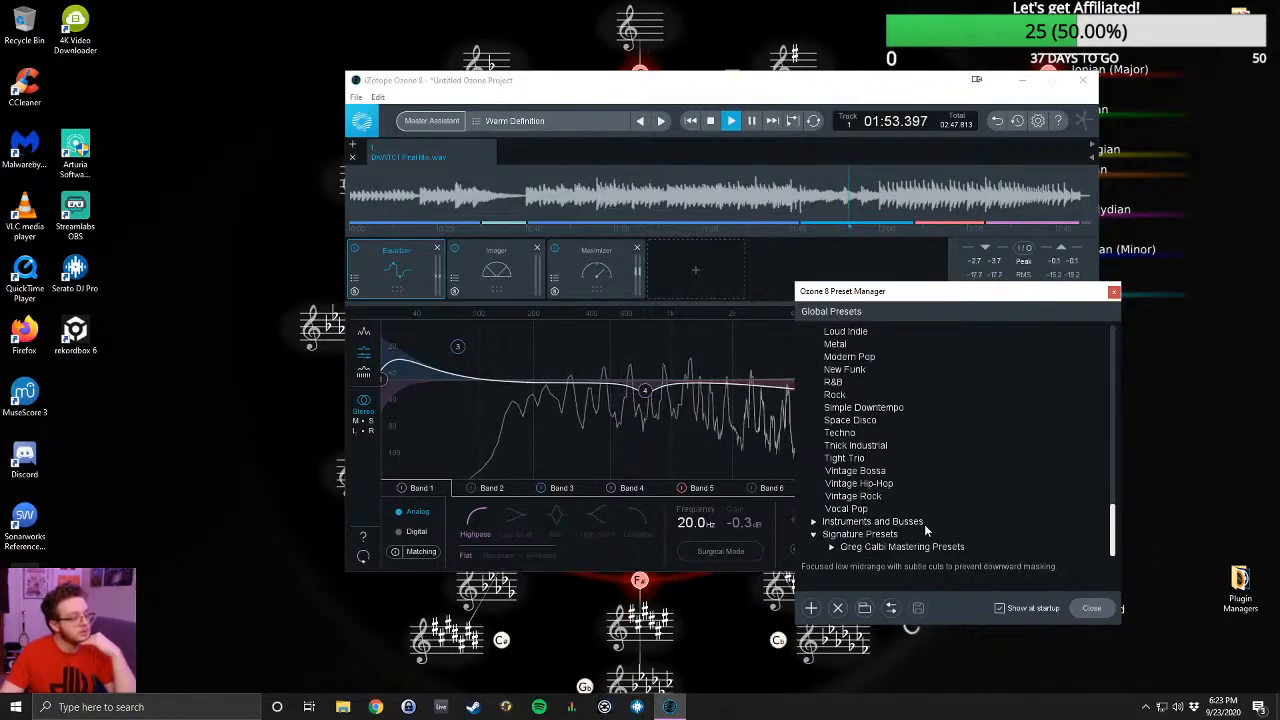
pyautogui.click(830, 547)
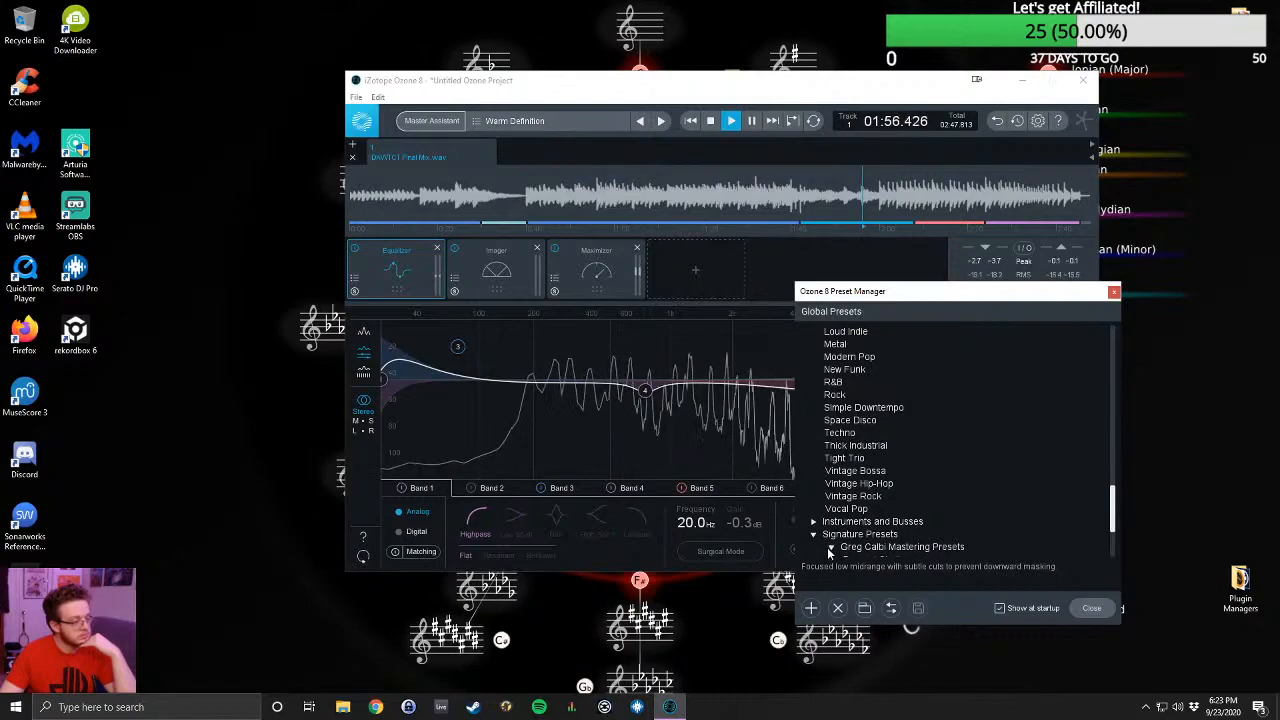
pyautogui.scroll(-3, 915, 530)
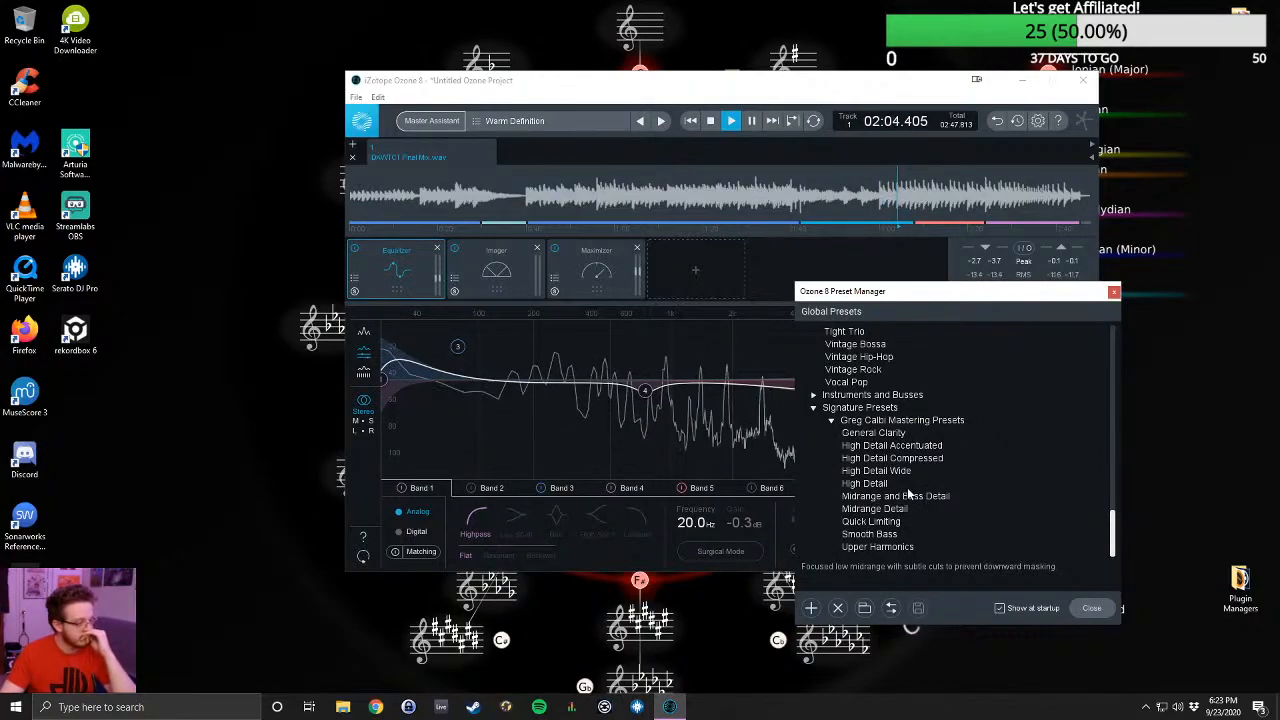
pyautogui.click(866, 484)
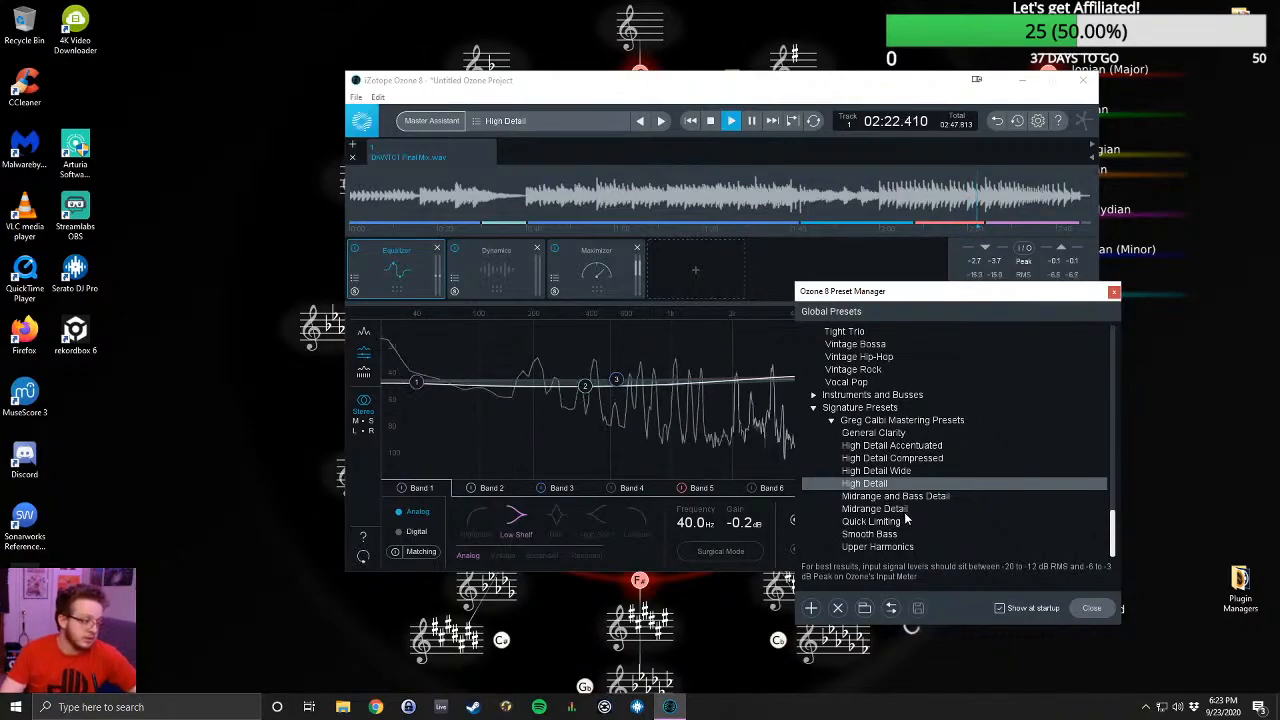
# - Close the preset manager and cue the song at about 1:11 with playback stopped
pyautogui.moveTo(1053, 291); pyautogui.dragTo(1080, 270)
pyautogui.scroll(10, 1045, 425)
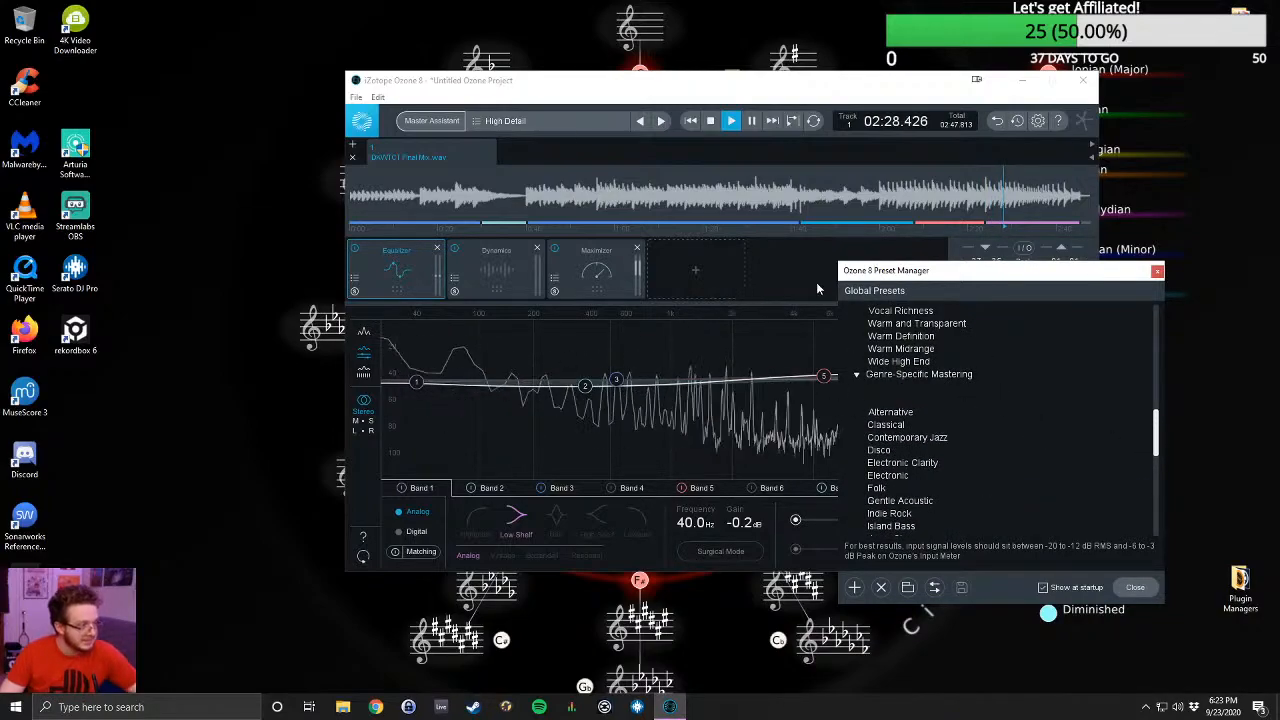
pyautogui.click(1157, 272)
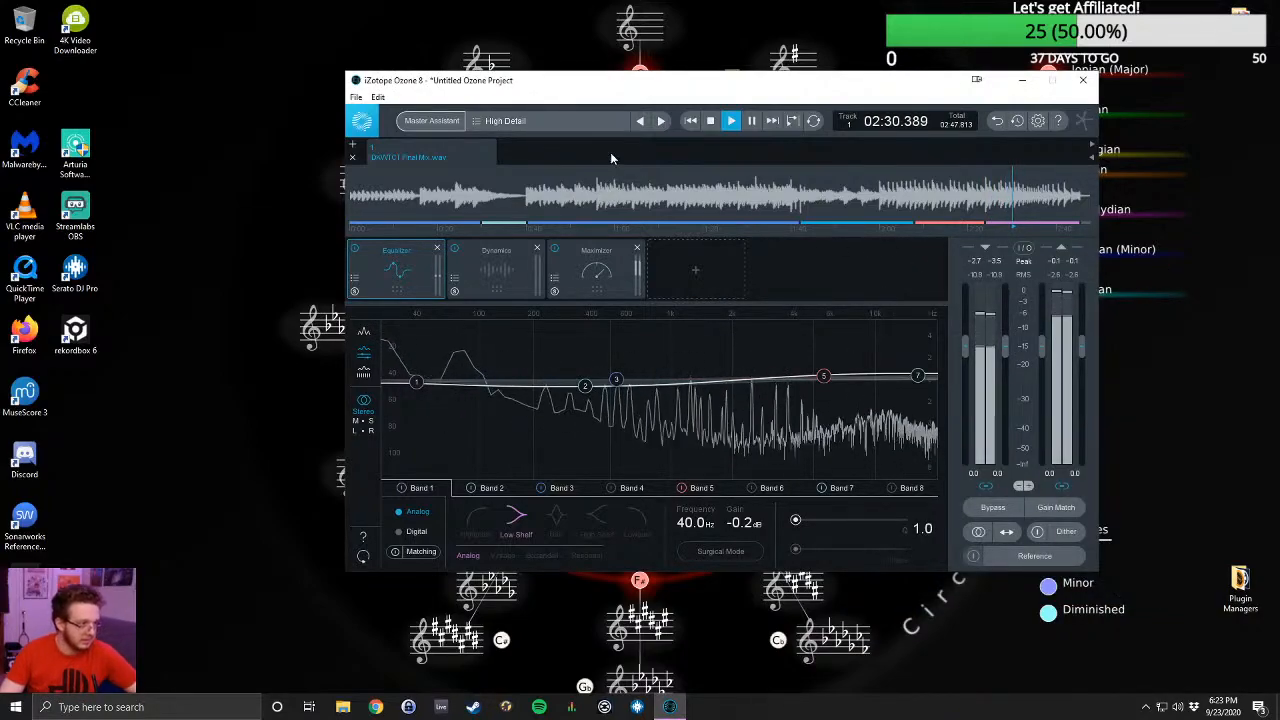
pyautogui.click(663, 197)
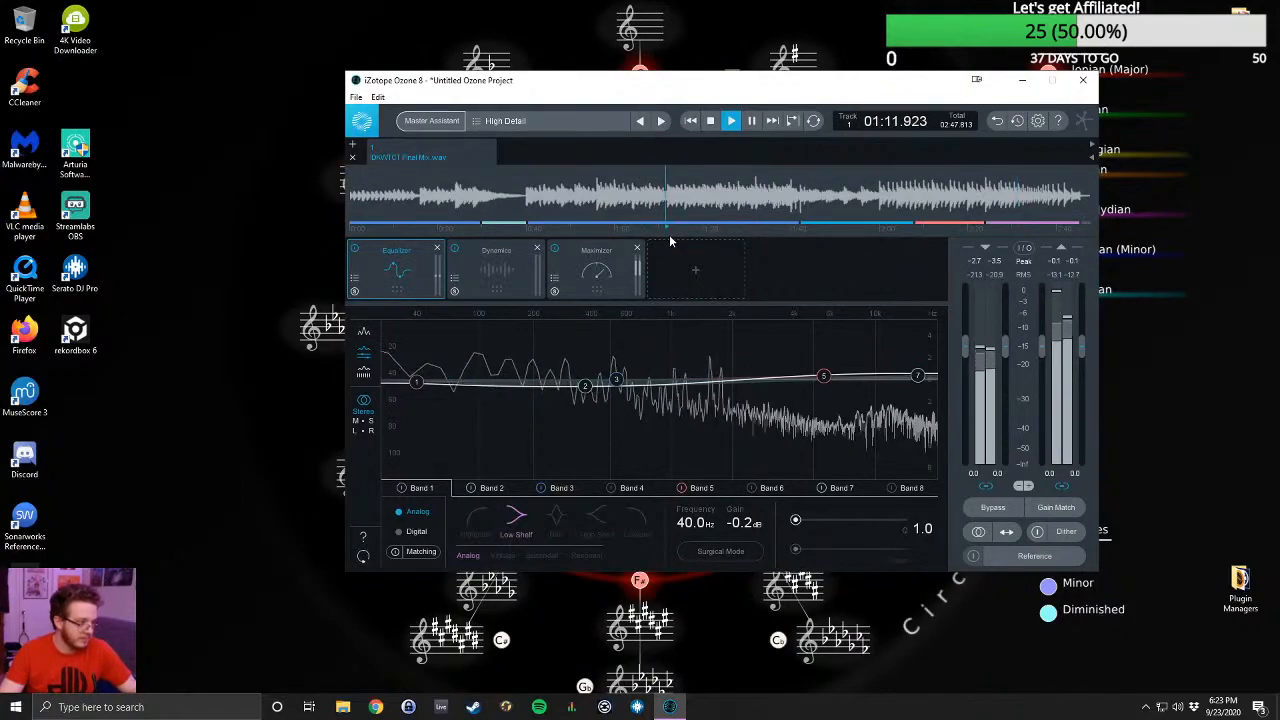
pyautogui.press('space')
# - Run Master Assistant with the Streaming target while the song plays, accept its suggestion and stop playback
pyautogui.click(436, 124)
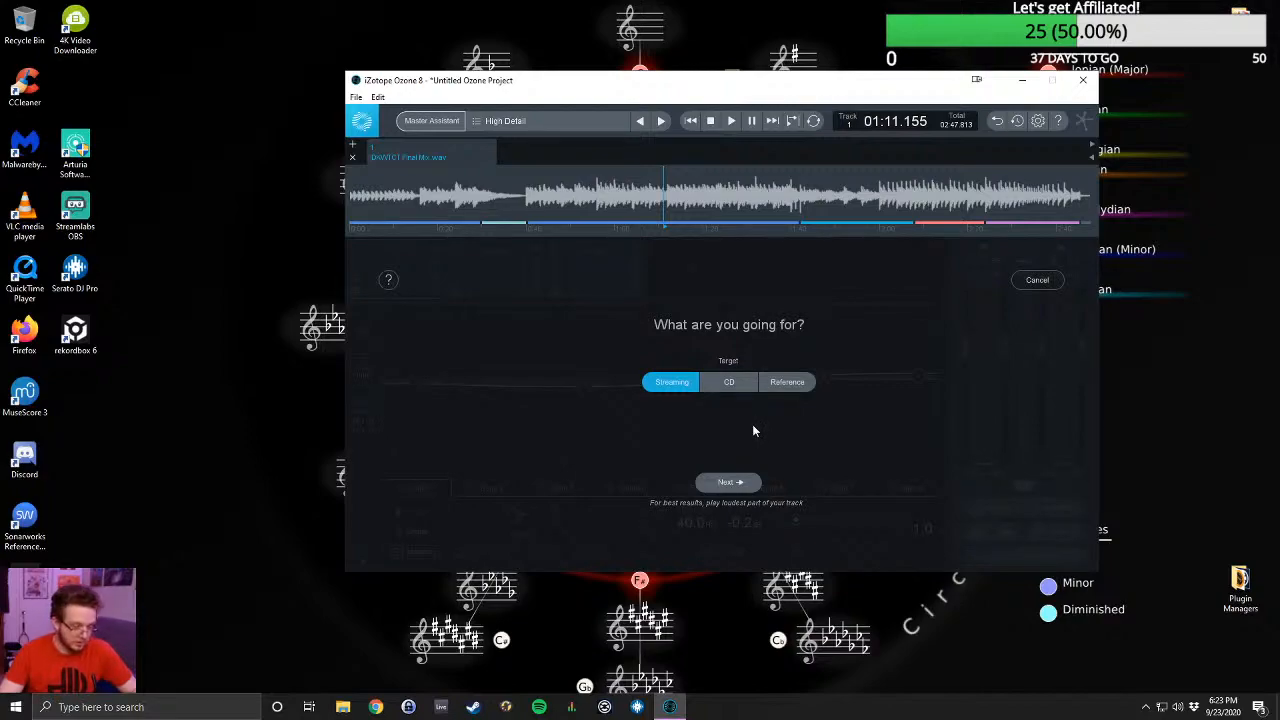
pyautogui.click(729, 483)
pyautogui.press('space')
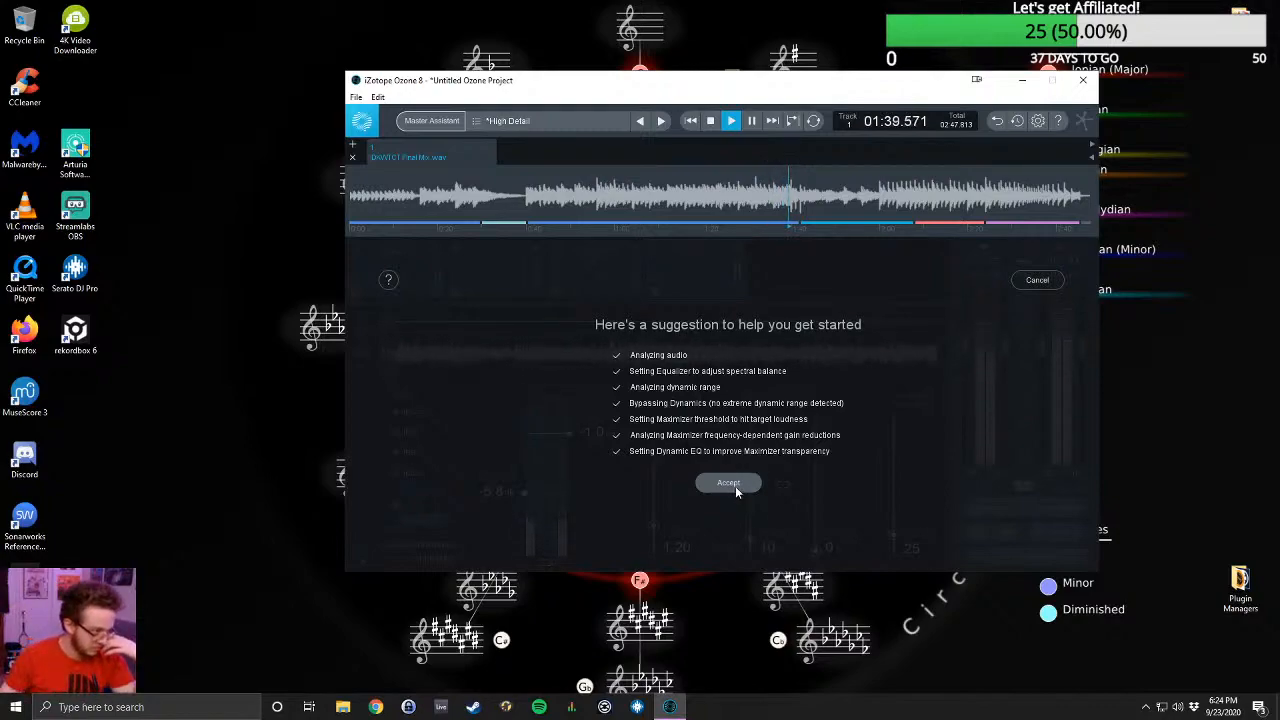
pyautogui.click(734, 485)
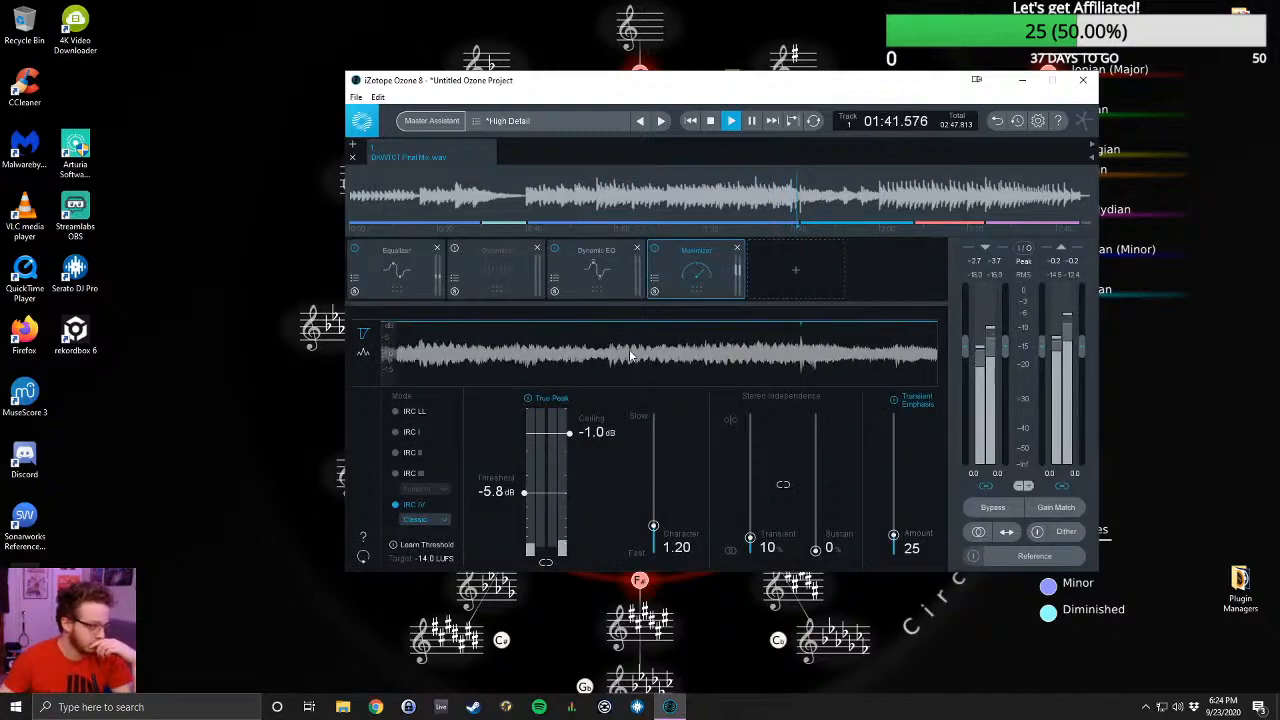
pyautogui.press('space')
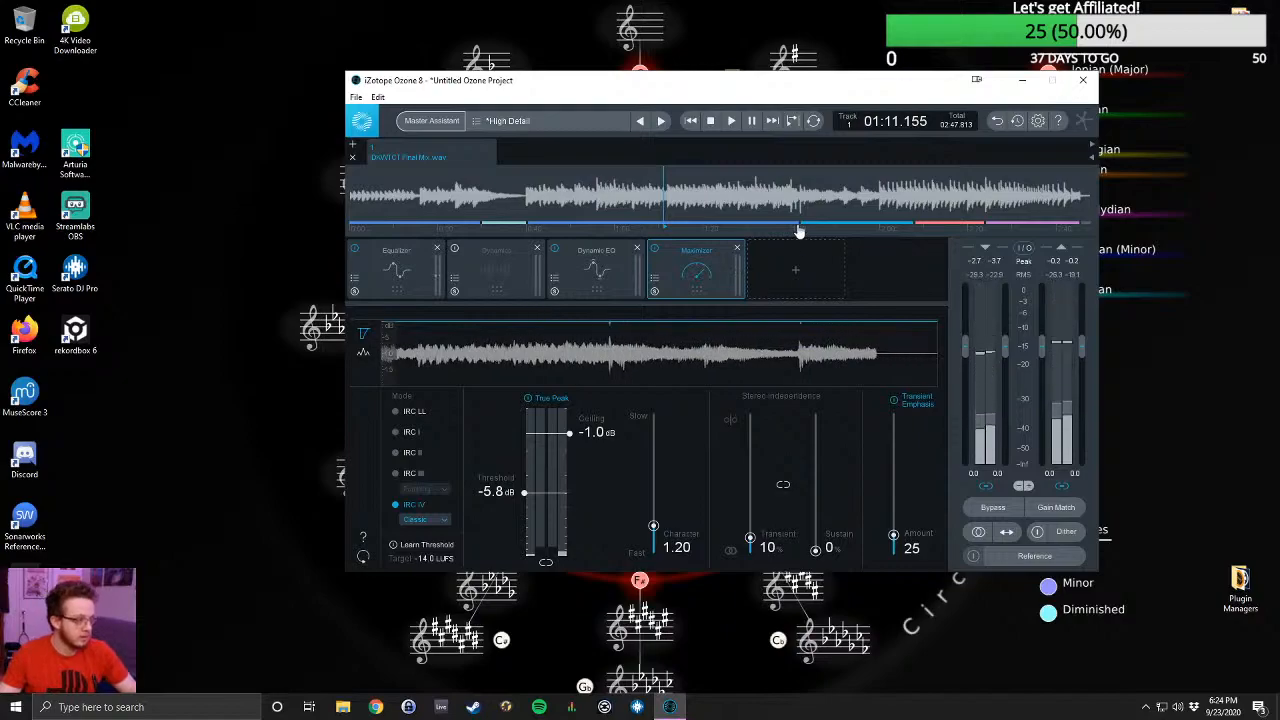
# - Check the suggested Equalizer and Dynamics modules and remove the bypassed Dynamics module from the chain
pyautogui.click(403, 272)
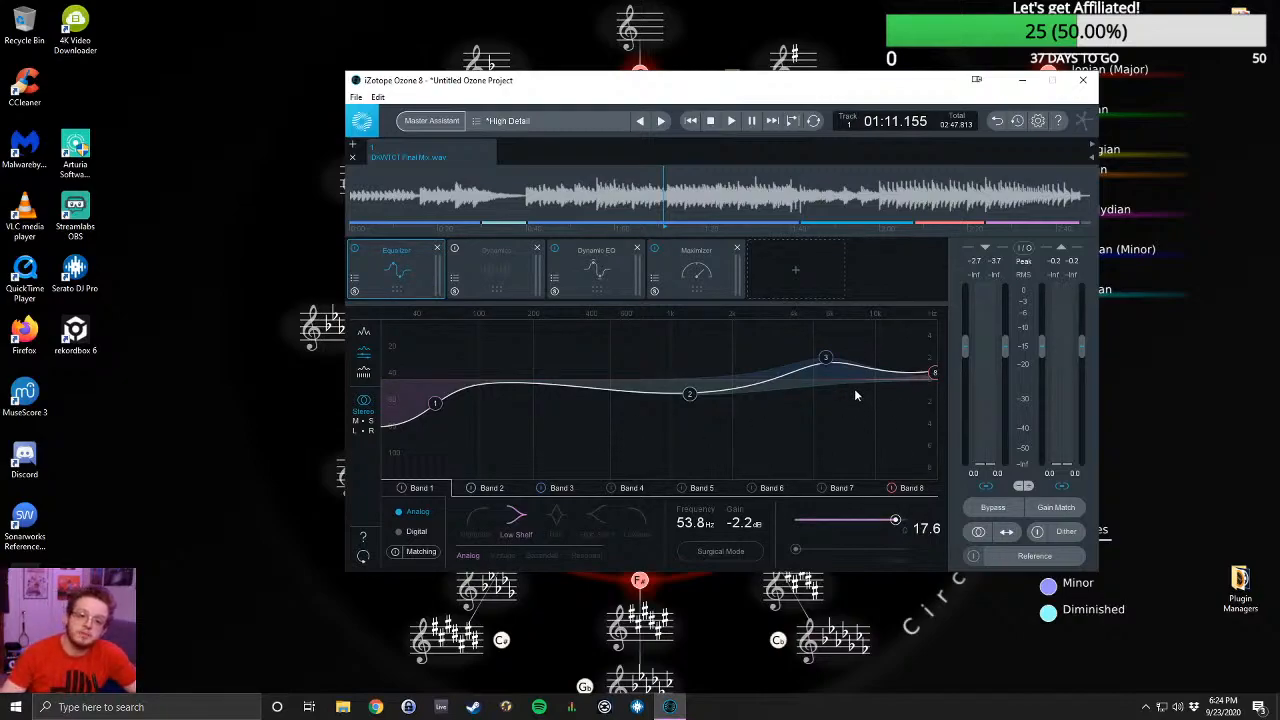
pyautogui.click(480, 274)
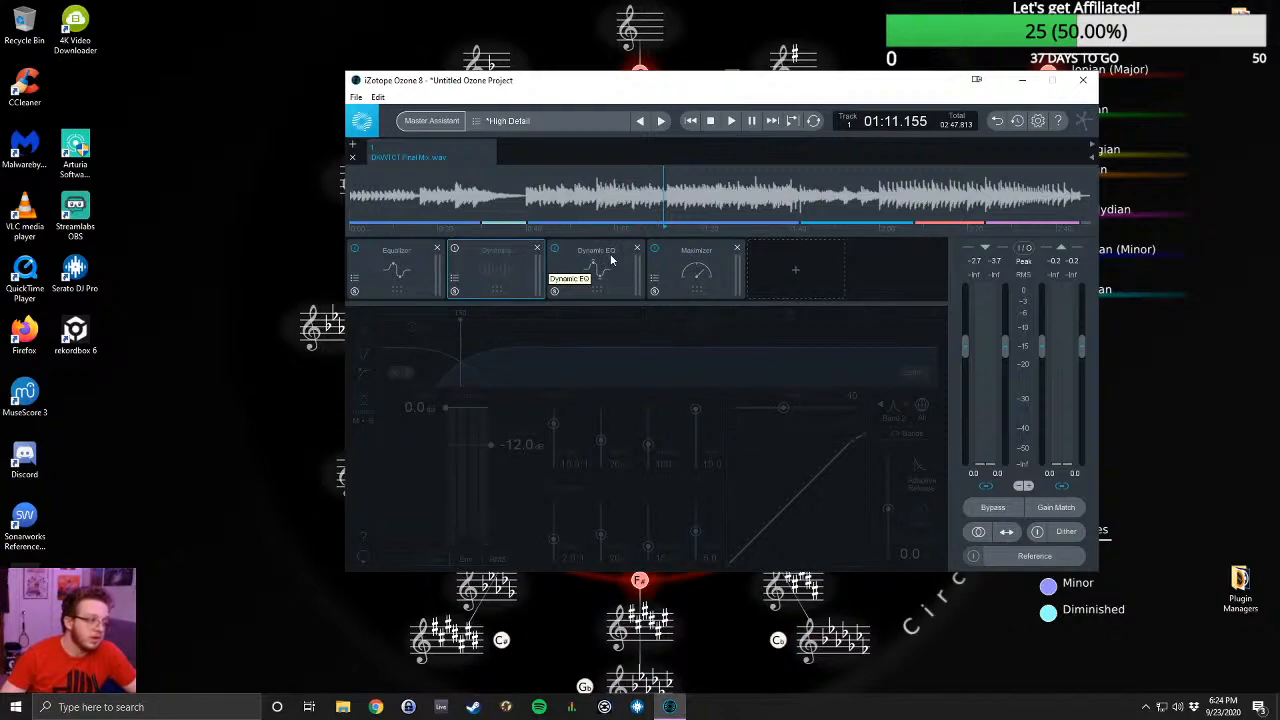
pyautogui.click(612, 261)
pyautogui.click(500, 255)
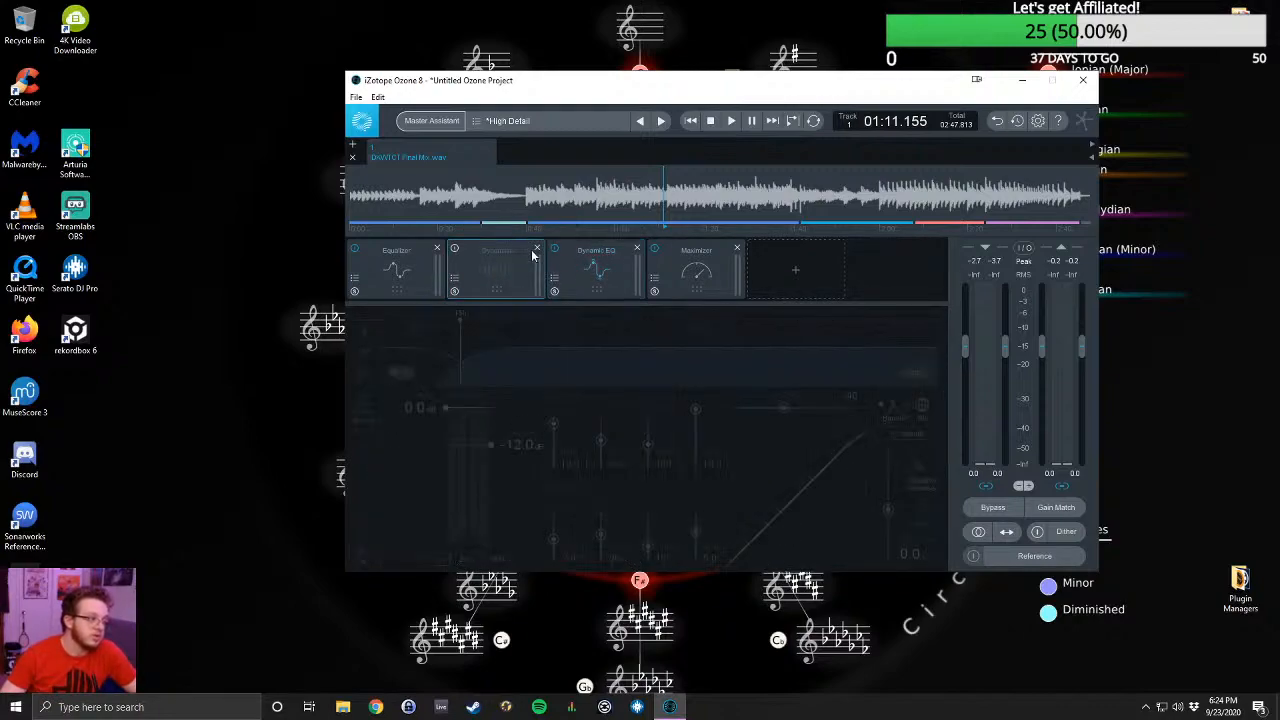
pyautogui.click(536, 250)
# - Examine the Dynamic EQ and Maximizer settings and the Equalizer's Bands 2 and 3
pyautogui.click(495, 262)
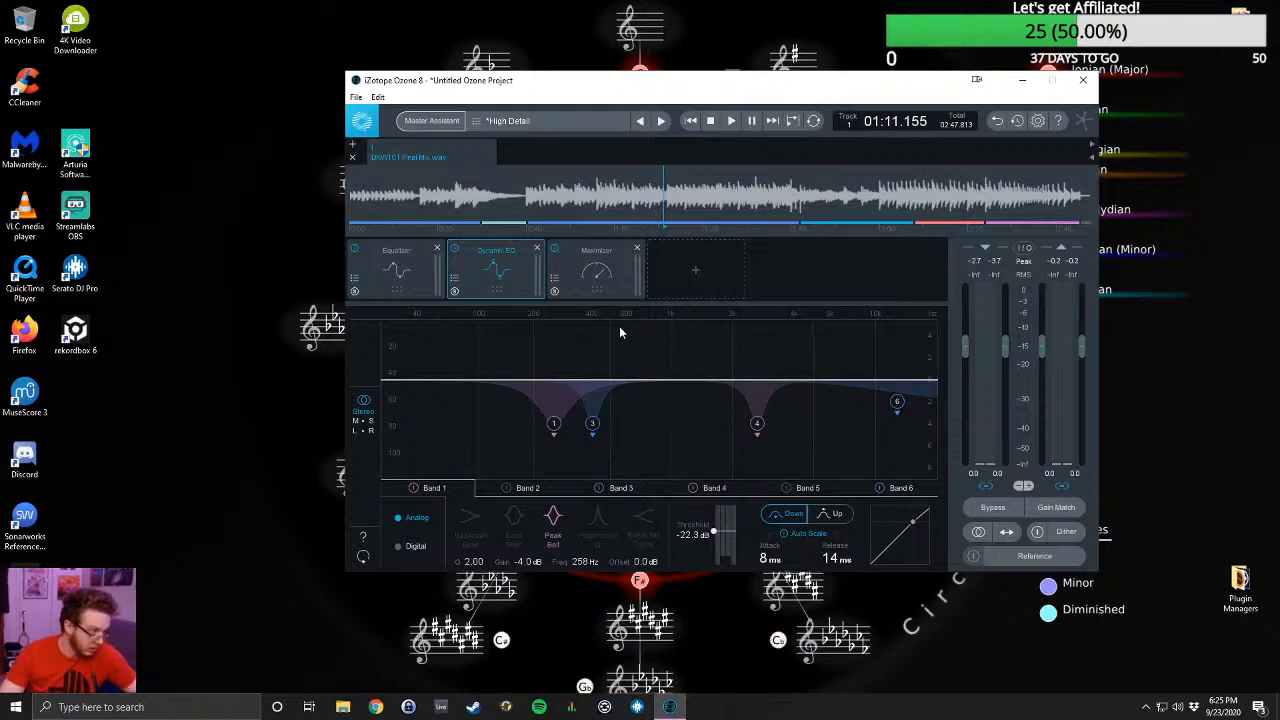
pyautogui.click(599, 276)
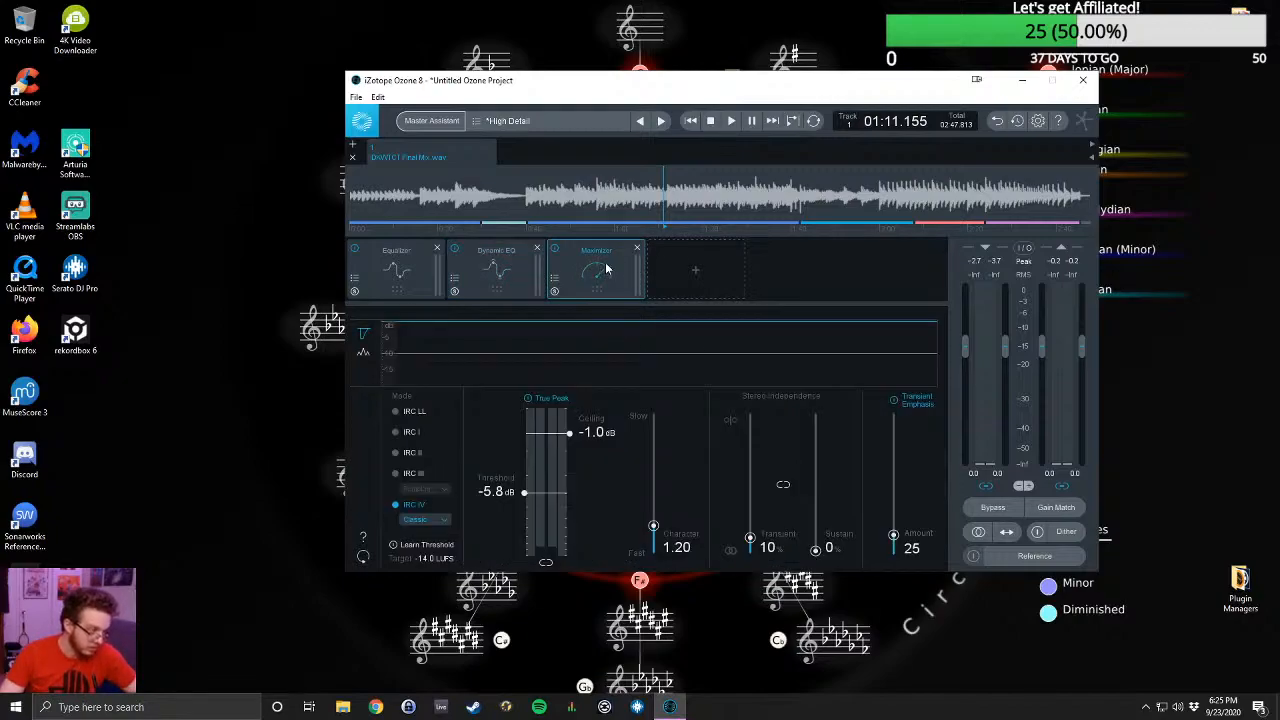
pyautogui.click(508, 260)
pyautogui.click(388, 279)
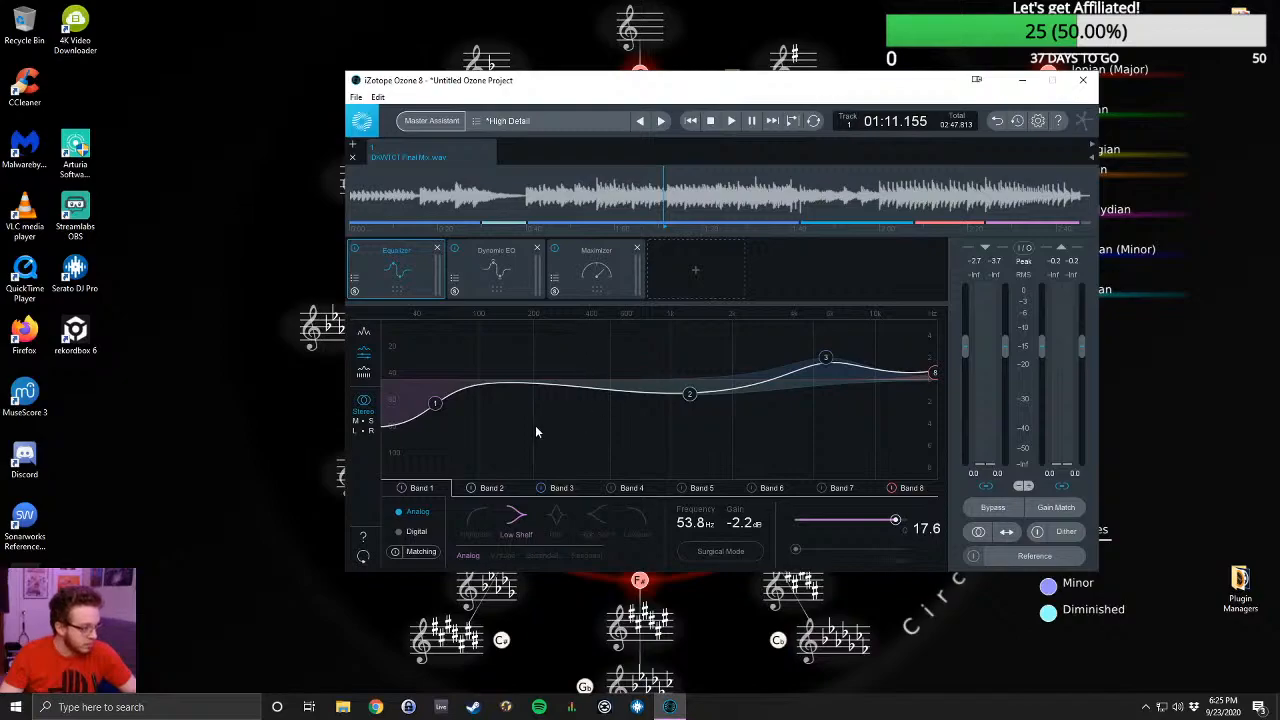
pyautogui.click(487, 488)
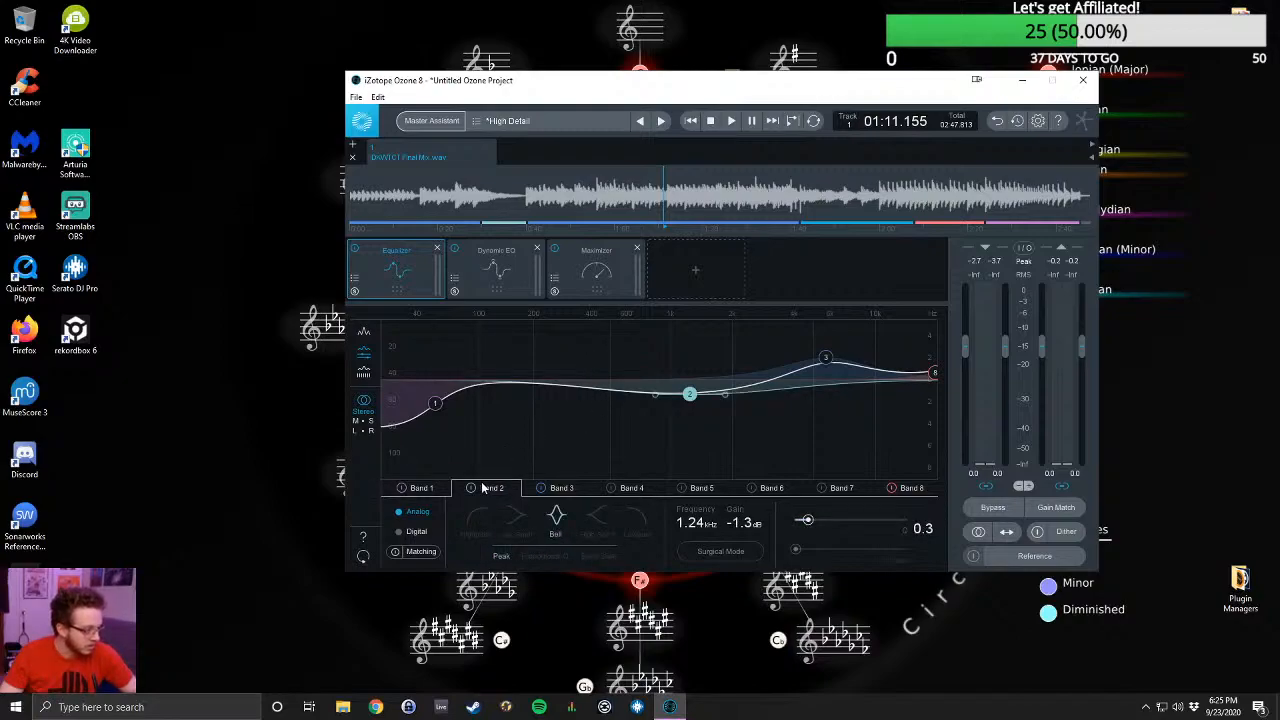
pyautogui.click(563, 489)
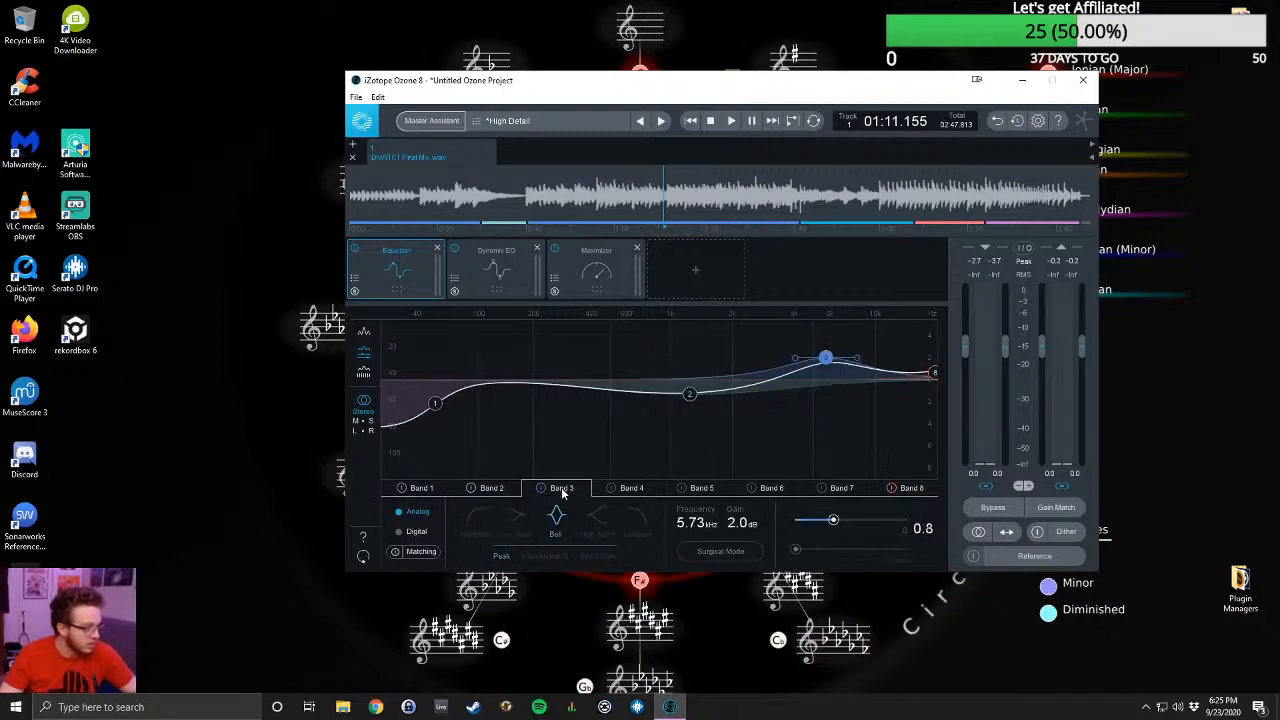
# - Enable Equalizer Band 4 as a bell at about 400 Hz with 1.3 dB gain and a Q of 0.7
pyautogui.click(632, 489)
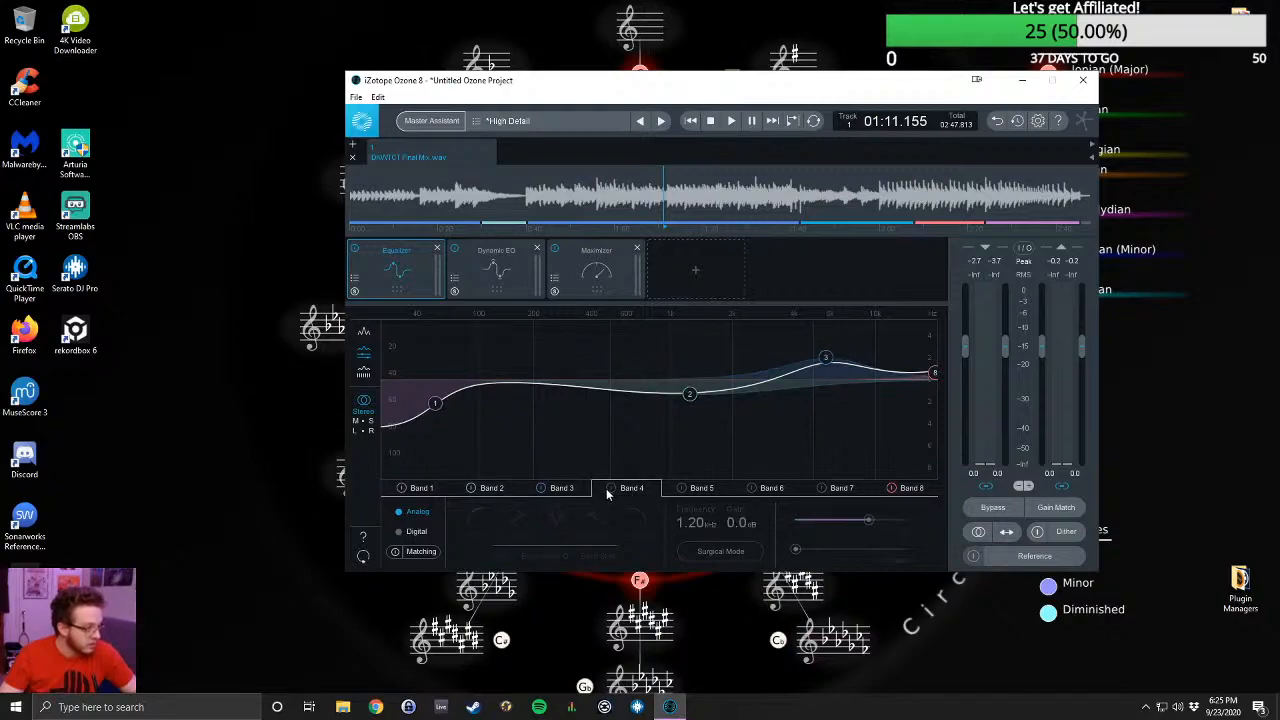
pyautogui.click(608, 488)
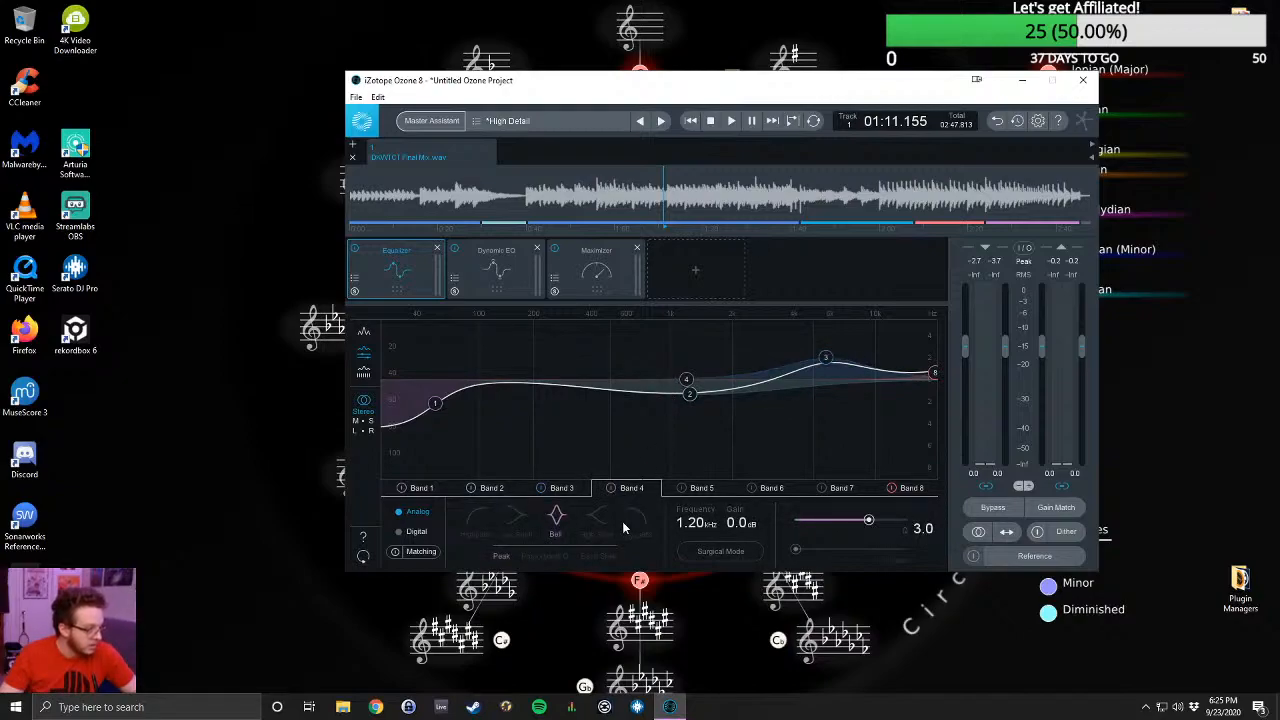
pyautogui.moveTo(697, 522); pyautogui.dragTo(614, 556)
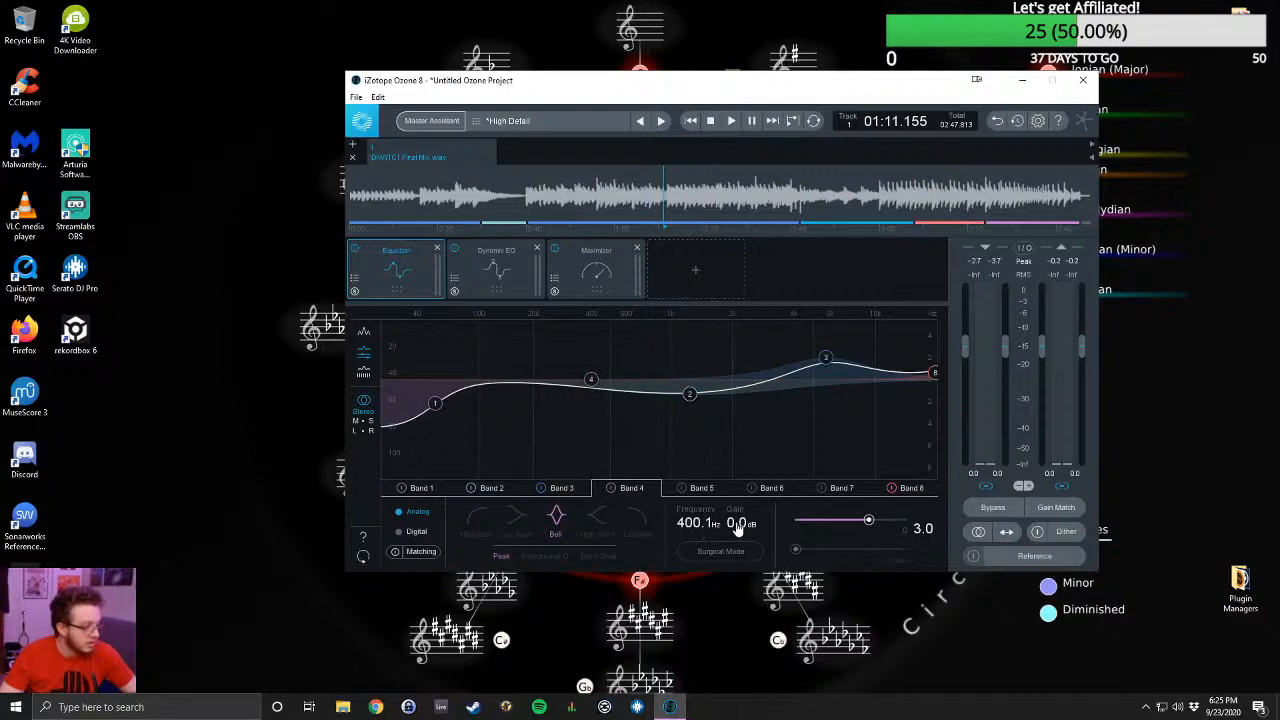
pyautogui.moveTo(739, 526); pyautogui.dragTo(738, 520)
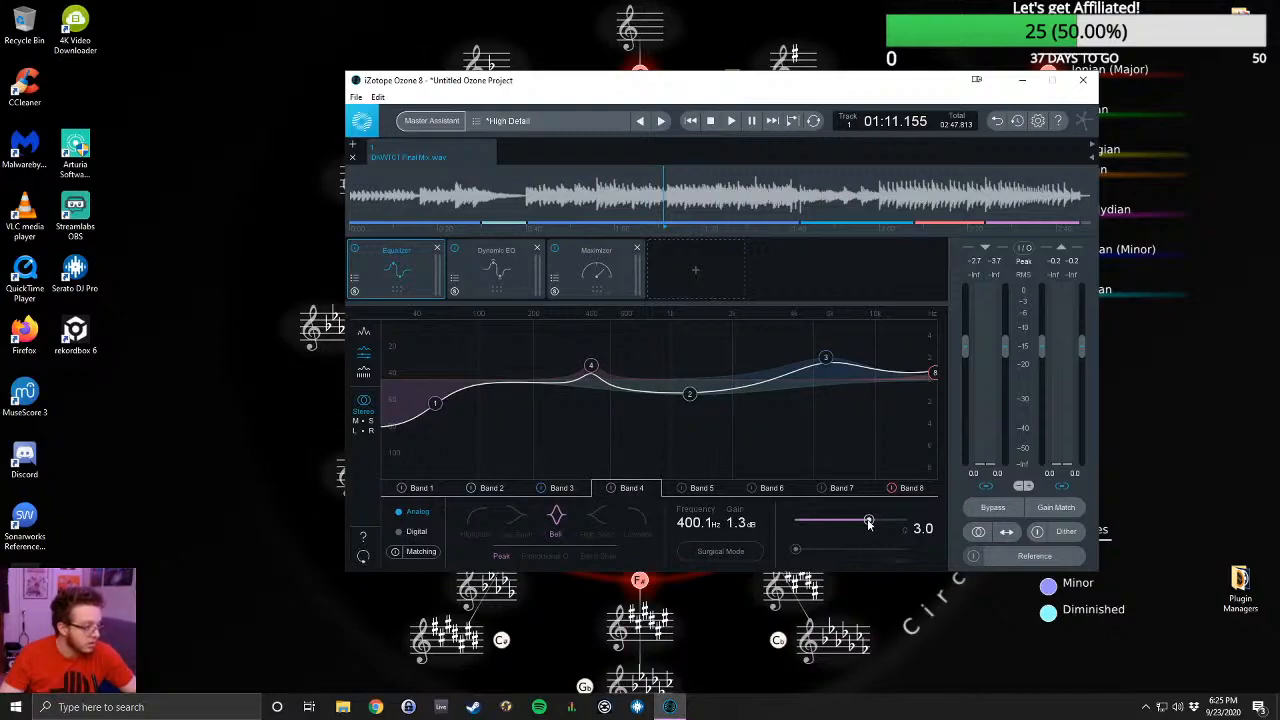
pyautogui.moveTo(869, 522); pyautogui.dragTo(828, 521)
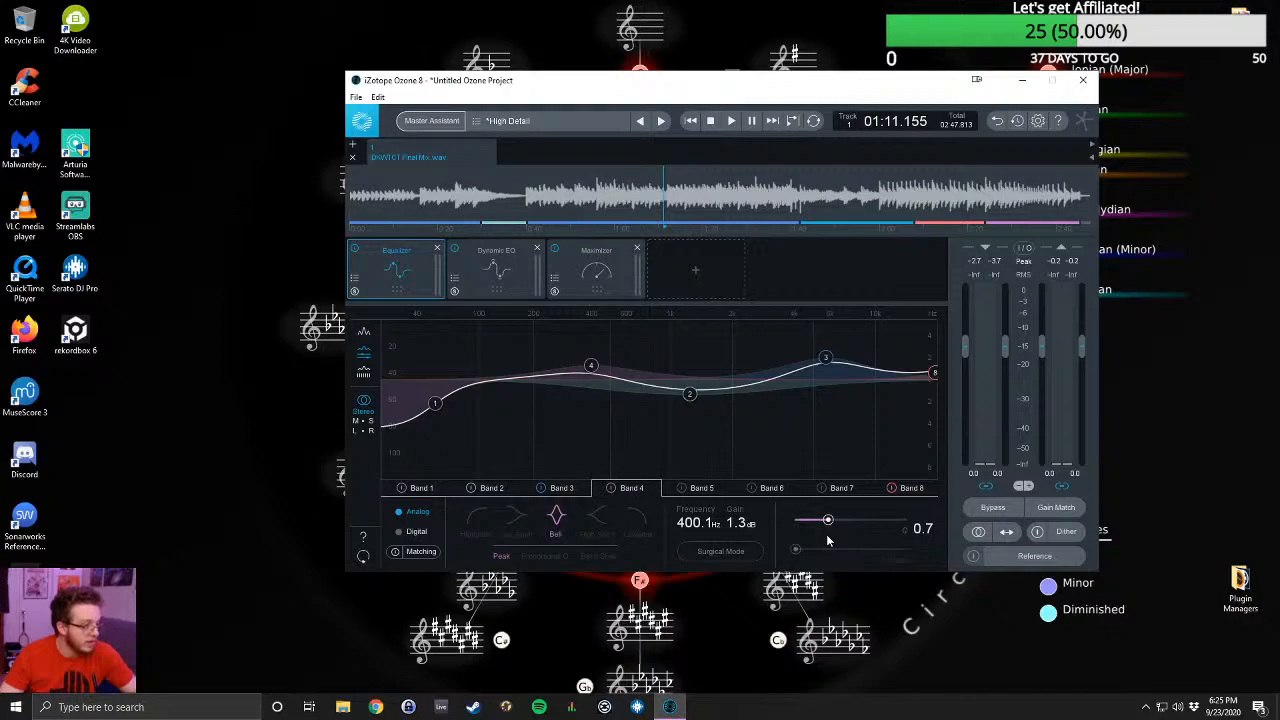
# - Play the song and adjust the gain of Equalizer Band 4 to 1.6 dB
pyautogui.press('space')
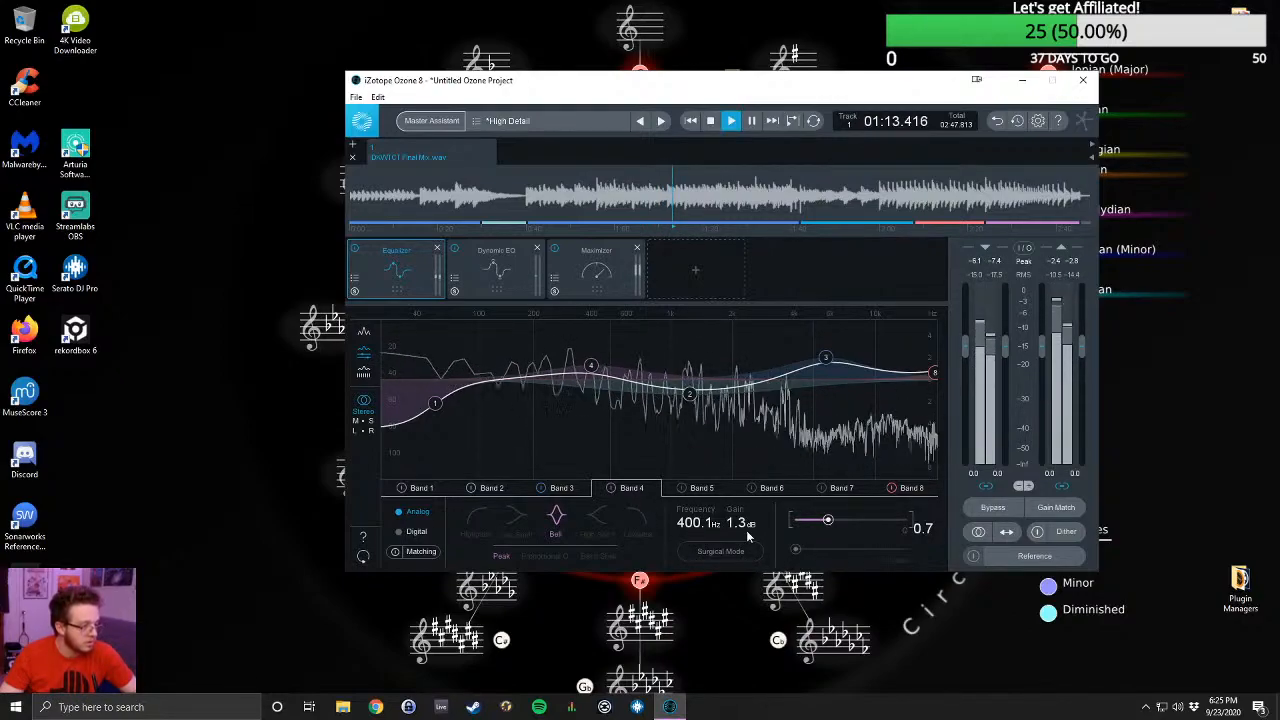
pyautogui.scroll(4, 745, 530)
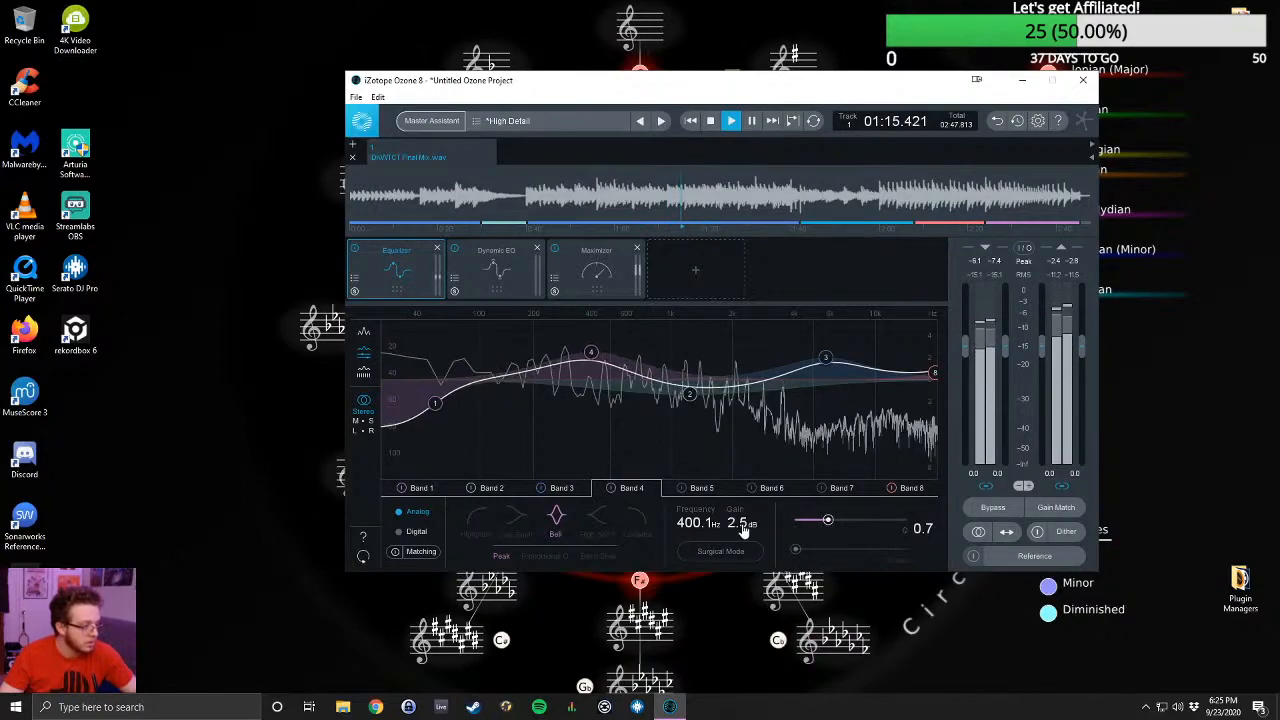
pyautogui.scroll(-4, 743, 530)
pyautogui.scroll(1, 739, 530)
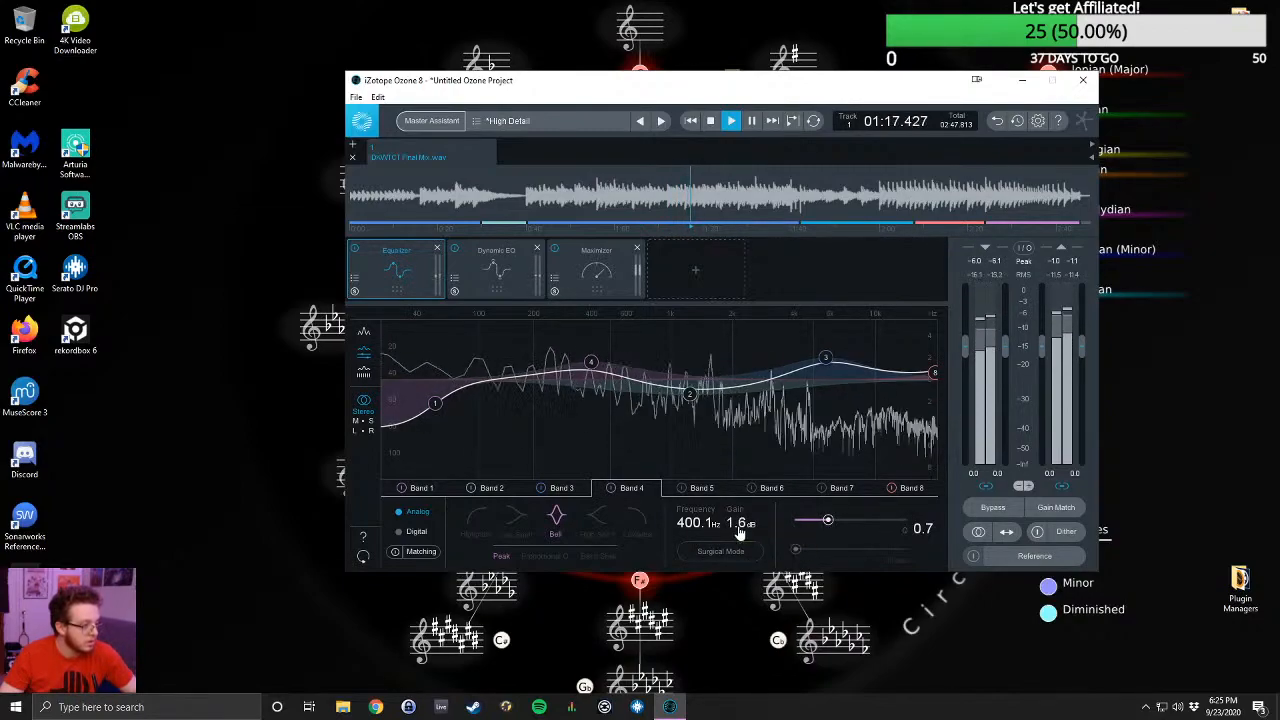
# - Sweep the frequency of Equalizer Band 4 during playback and settle it at about 553.6 Hz
pyautogui.scroll(4, 712, 526)
pyautogui.scroll(3, 714, 527)
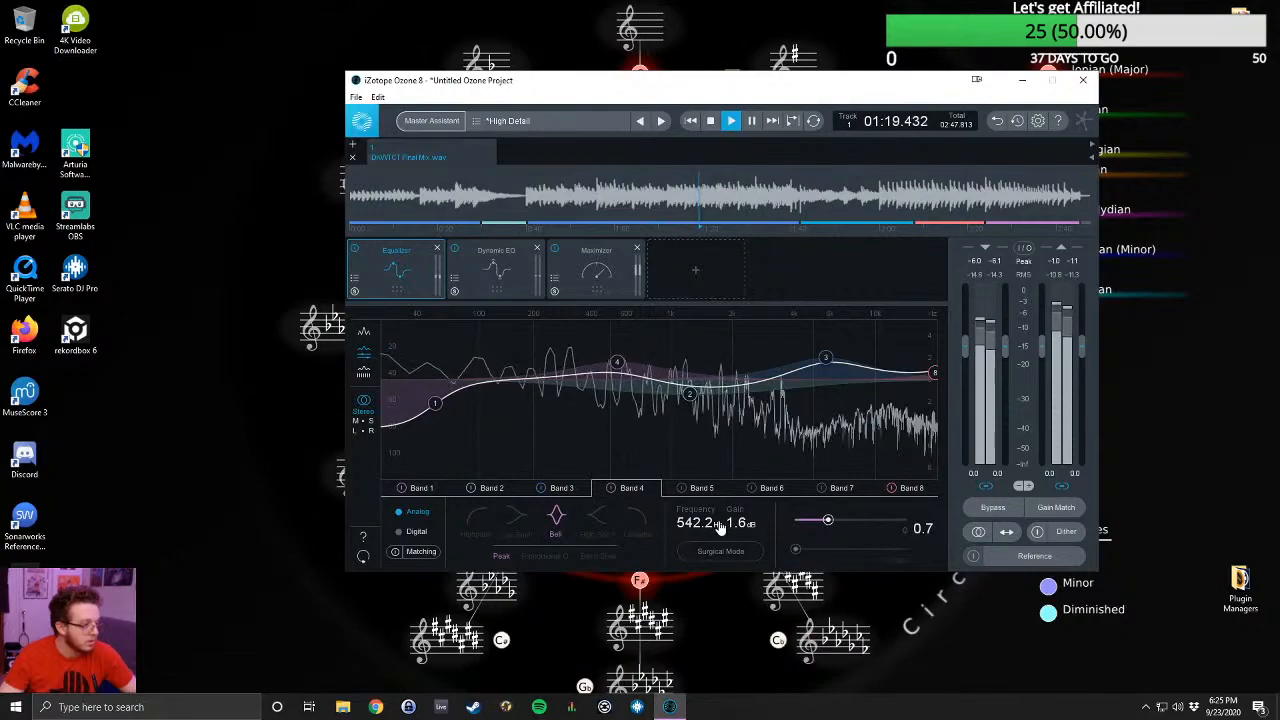
pyautogui.scroll(-5, 692, 527)
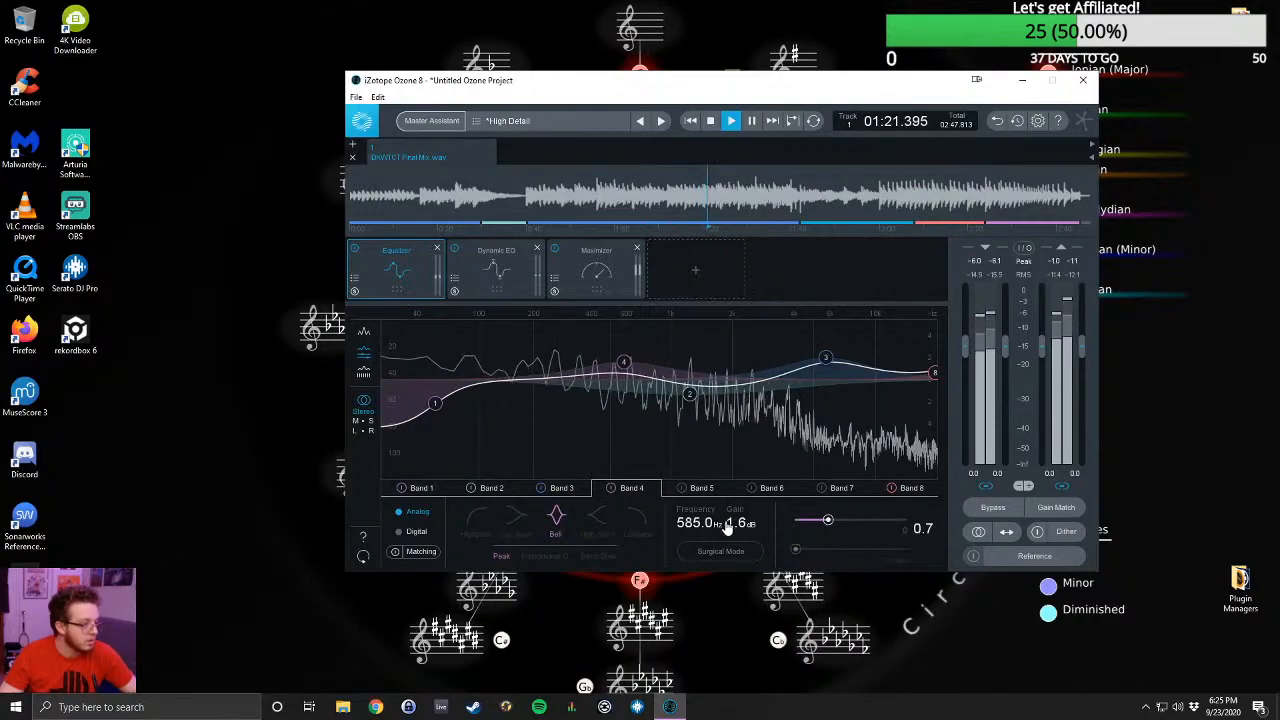
pyautogui.scroll(1, 675, 537)
pyautogui.scroll(4, 680, 535)
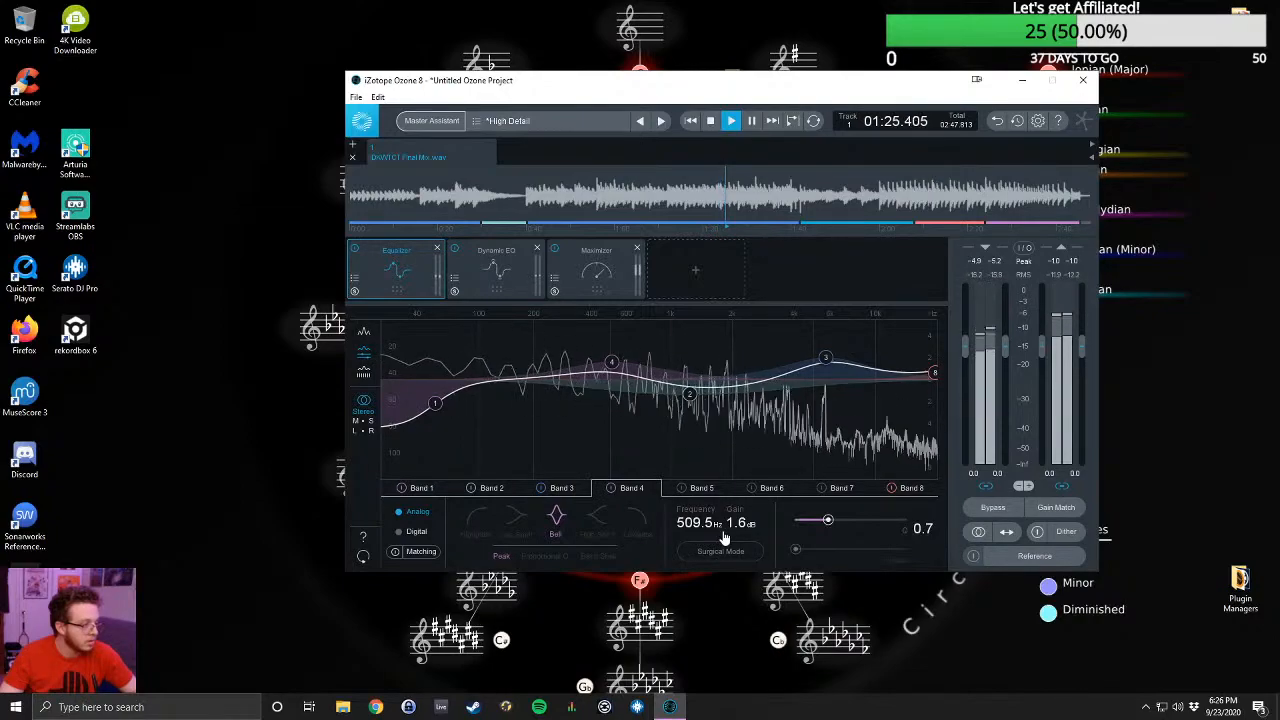
pyautogui.scroll(-3, 722, 537)
pyautogui.scroll(1, 700, 540)
pyautogui.scroll(4, 720, 538)
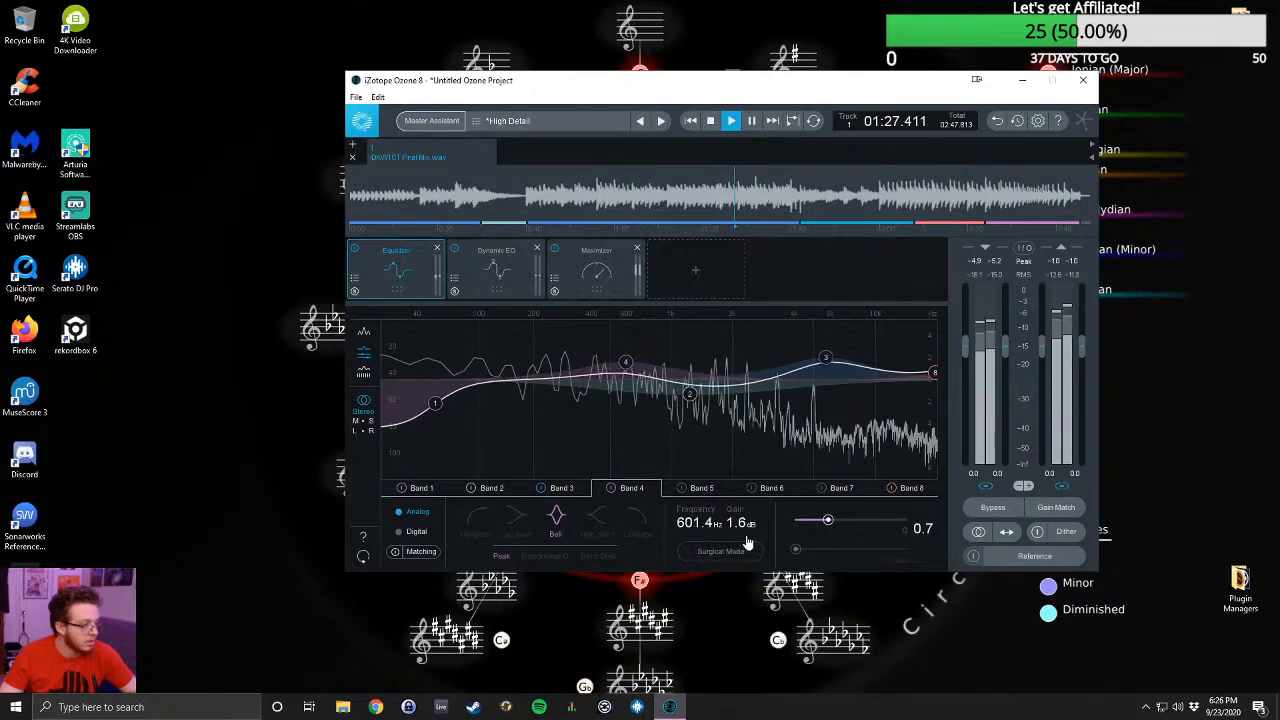
pyautogui.scroll(-2, 757, 534)
pyautogui.scroll(-5, 720, 546)
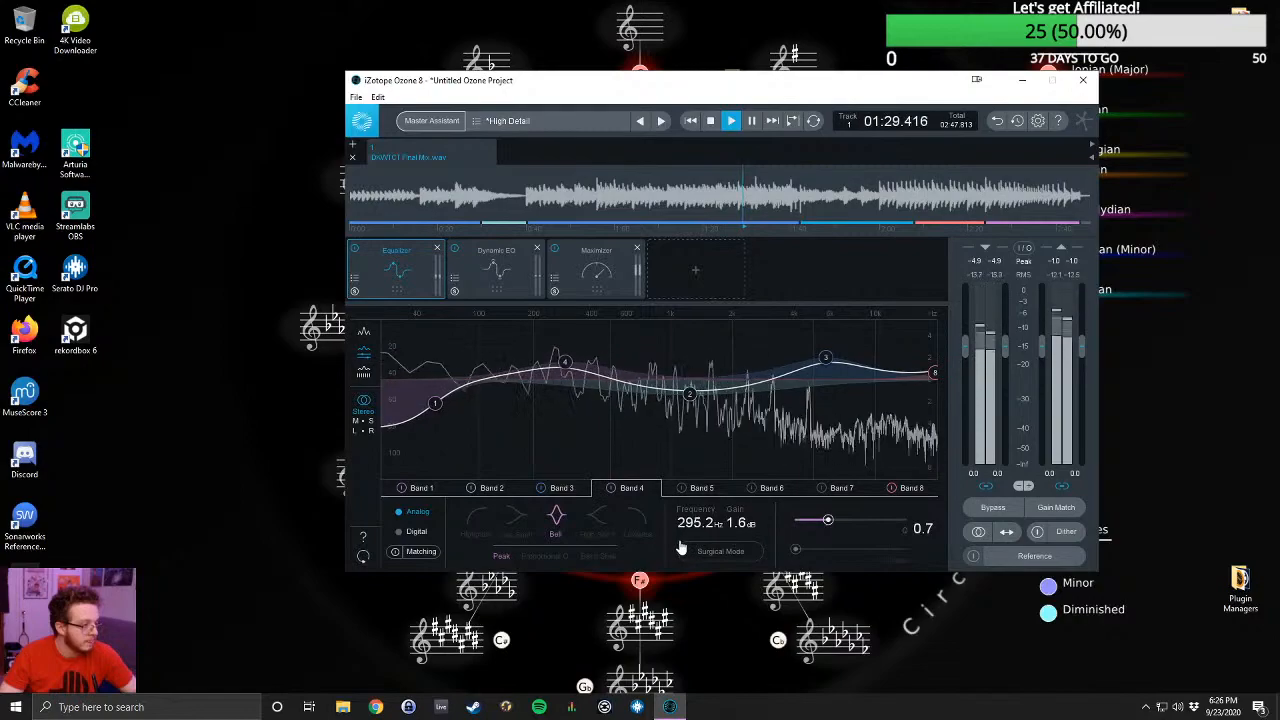
pyautogui.scroll(7, 760, 550)
pyautogui.scroll(-4, 766, 551)
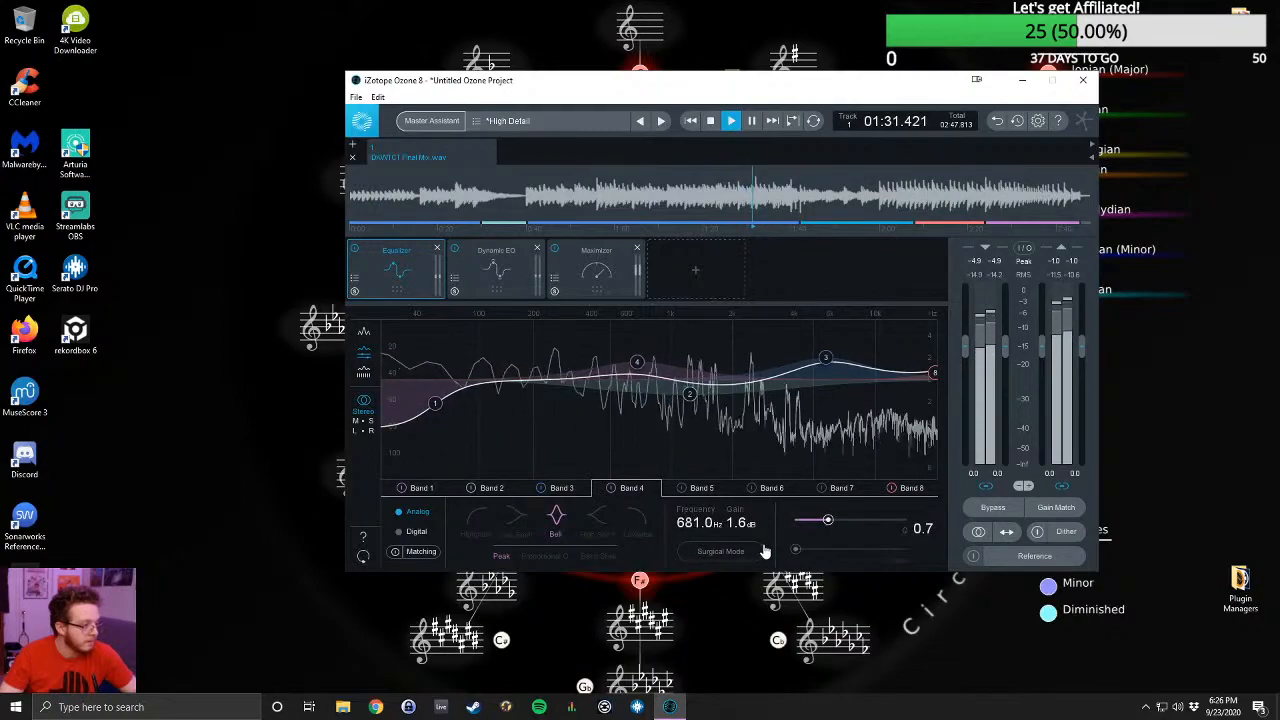
pyautogui.scroll(1, 711, 561)
pyautogui.scroll(3, 711, 561)
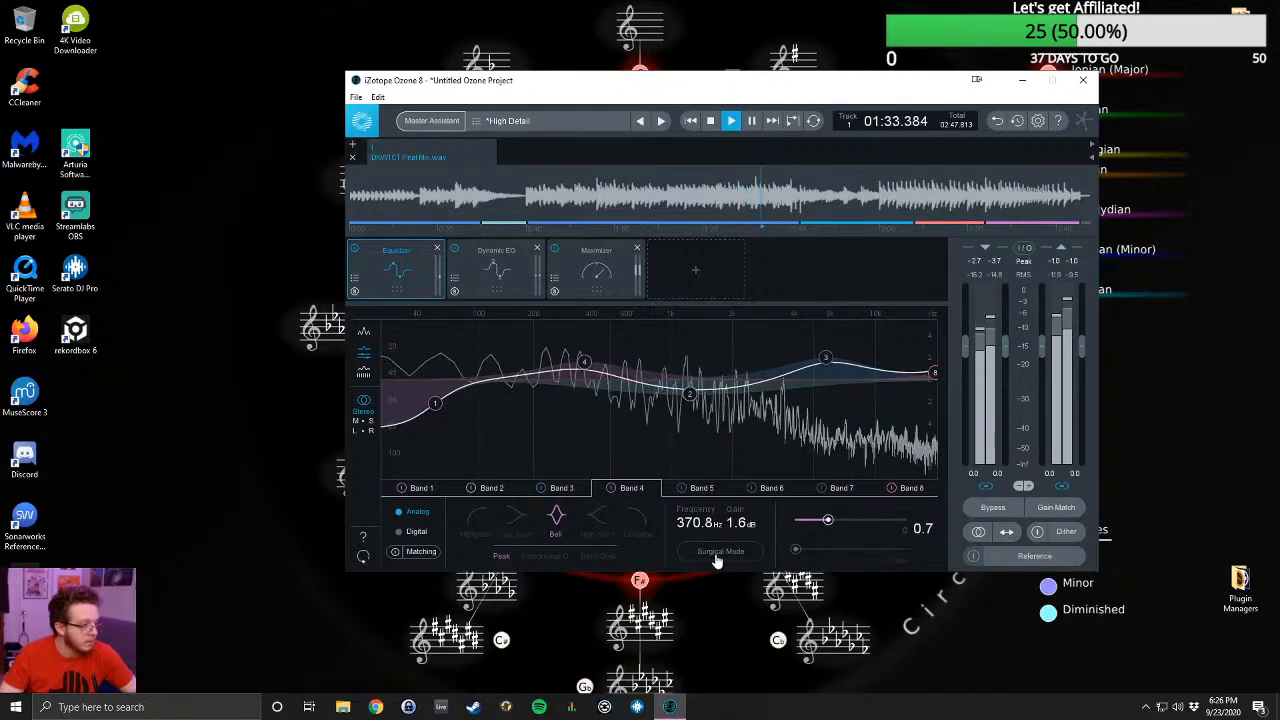
pyautogui.scroll(1, 753, 562)
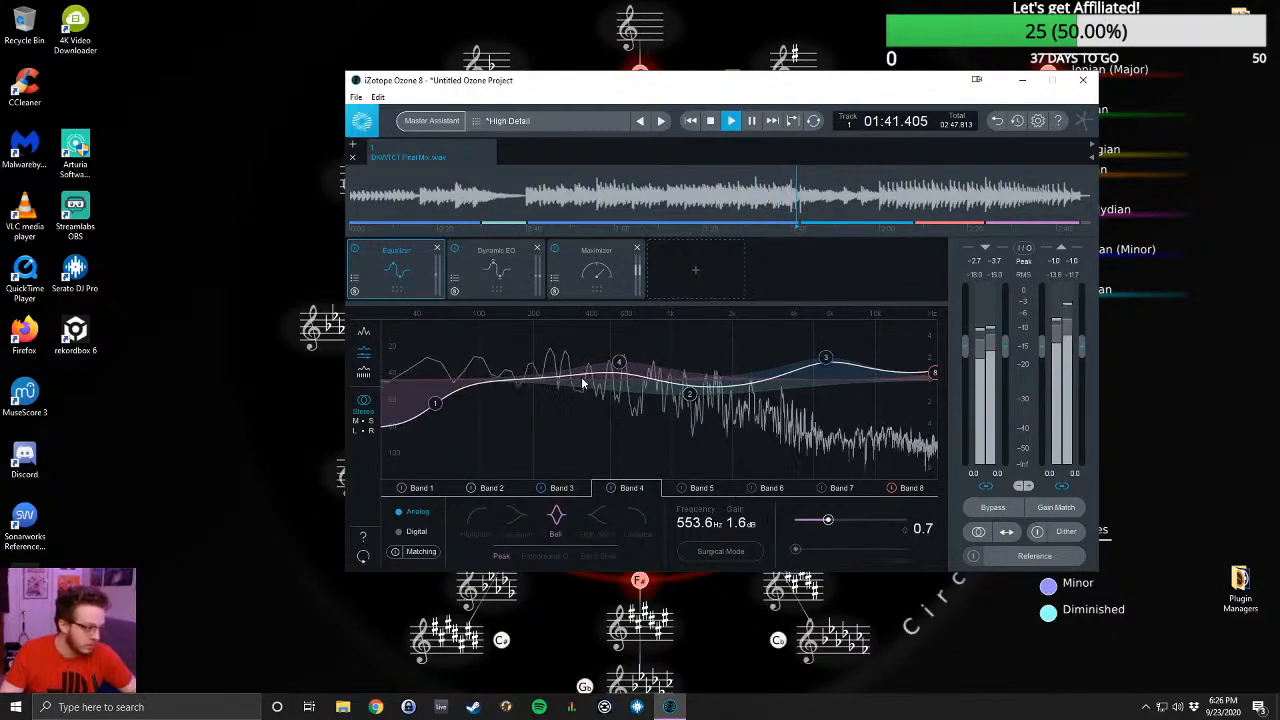
# - Replay from about 1:11, compare the sound with Band 4 off and on, and stop playback
pyautogui.click(663, 198)
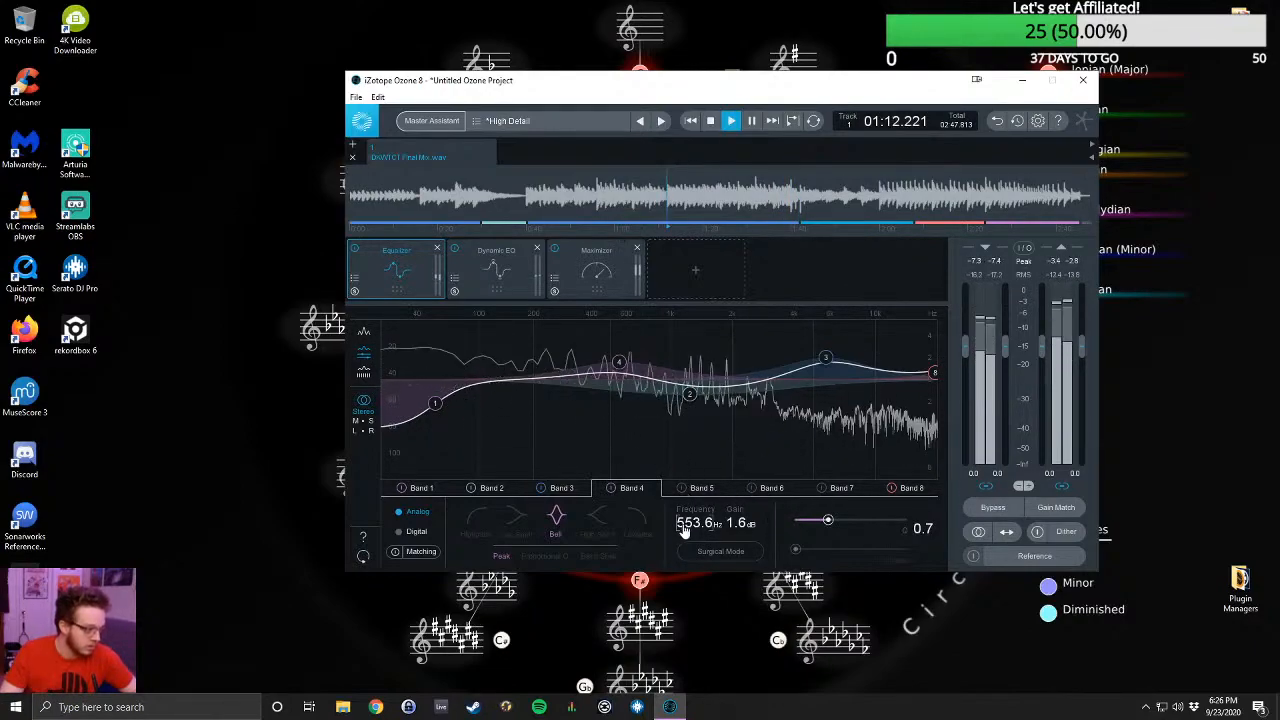
pyautogui.click(612, 488)
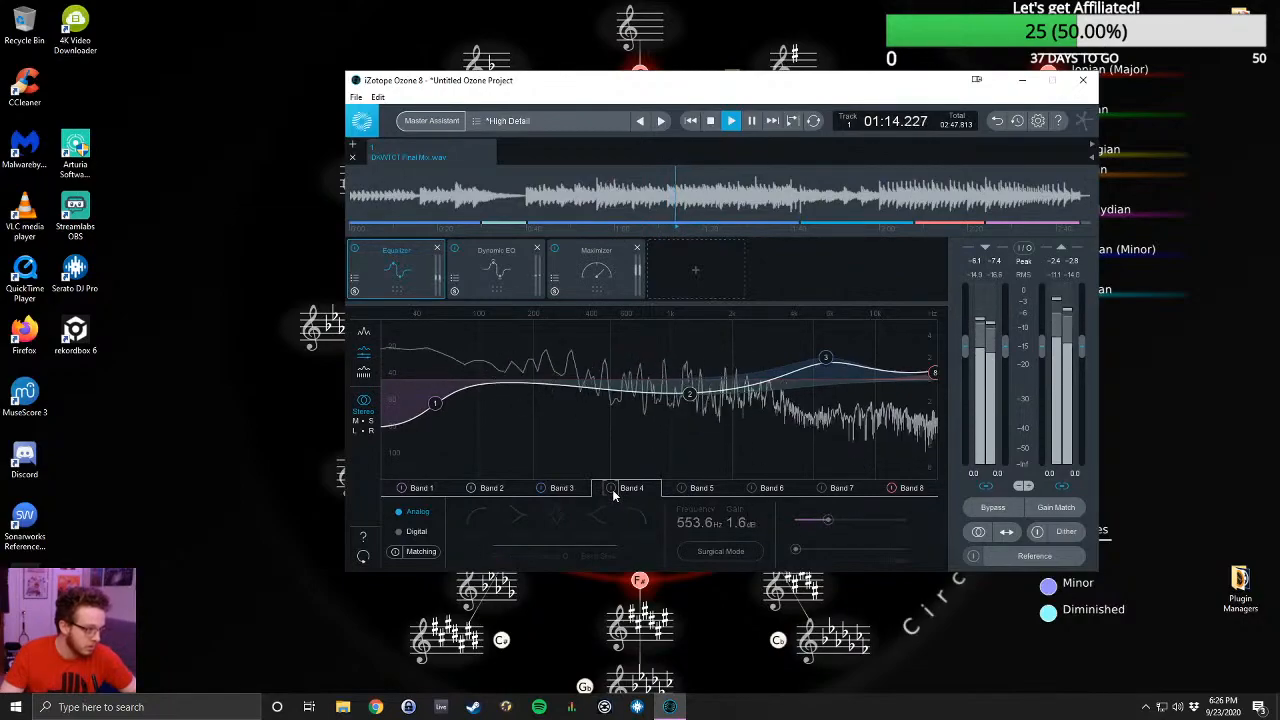
pyautogui.click(612, 488)
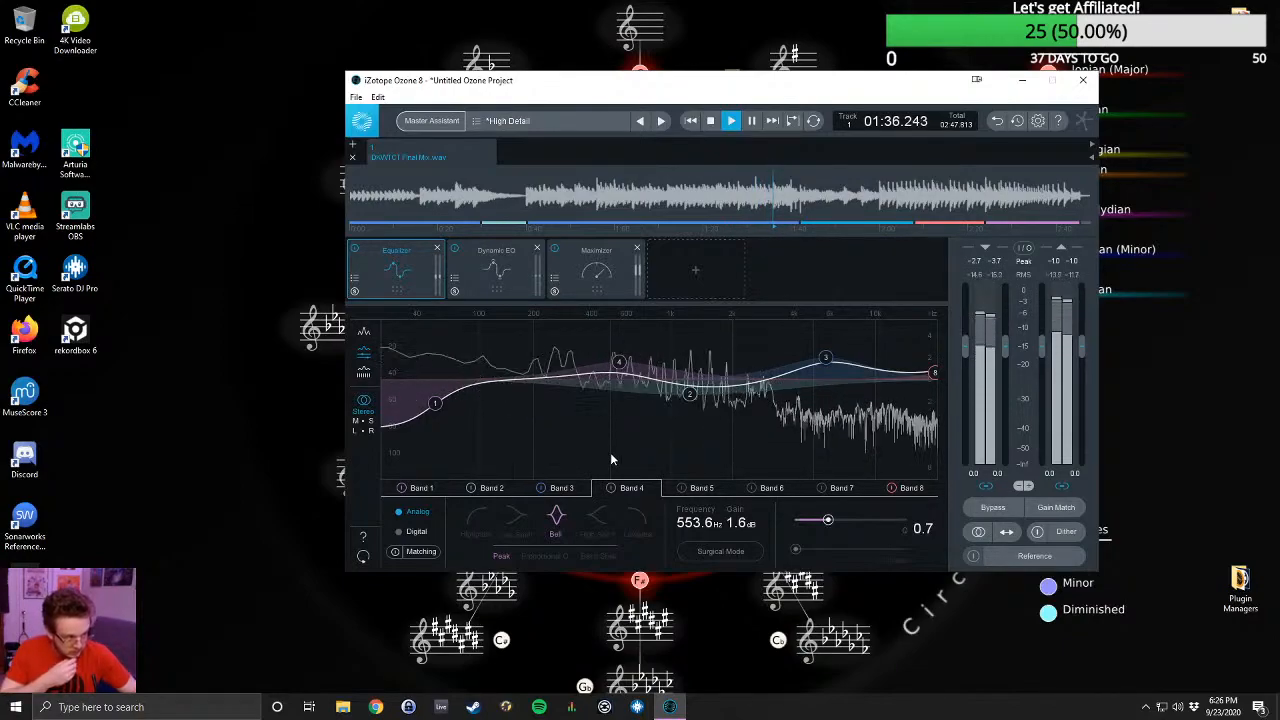
pyautogui.press('space')
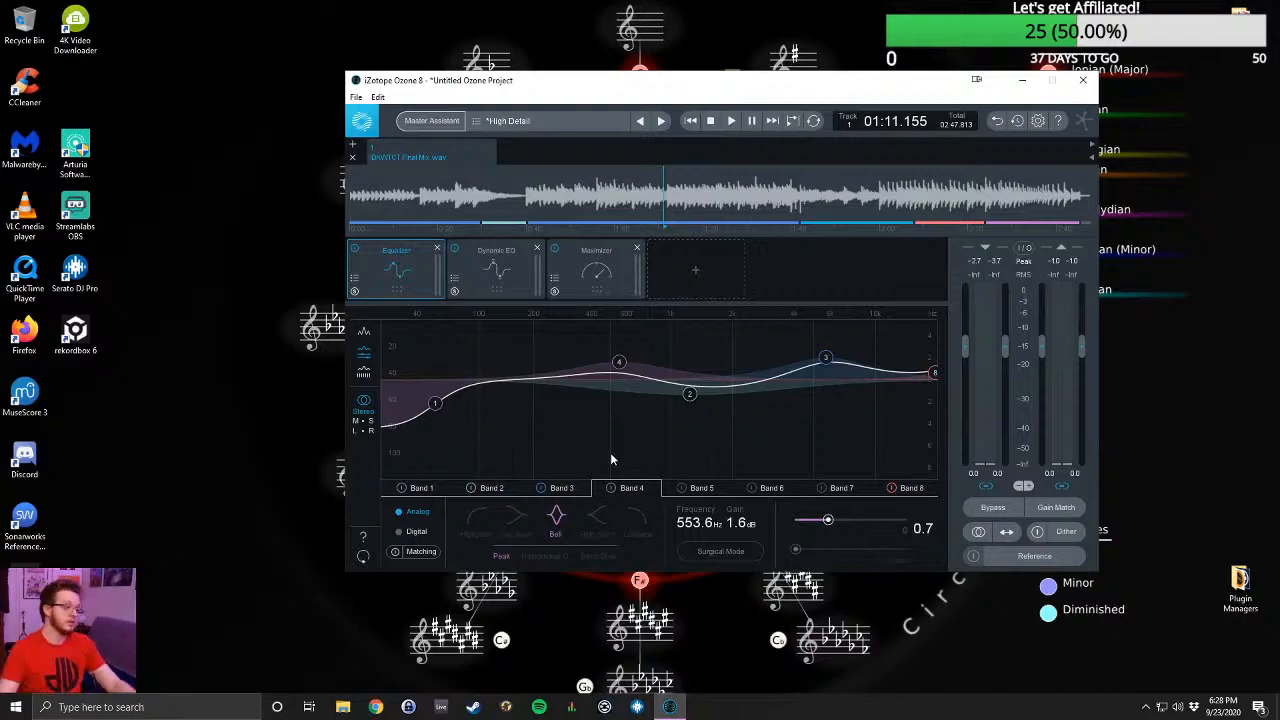
# - Play the song and compare the sound with the Maximizer bypassed and active
pyautogui.press('space')
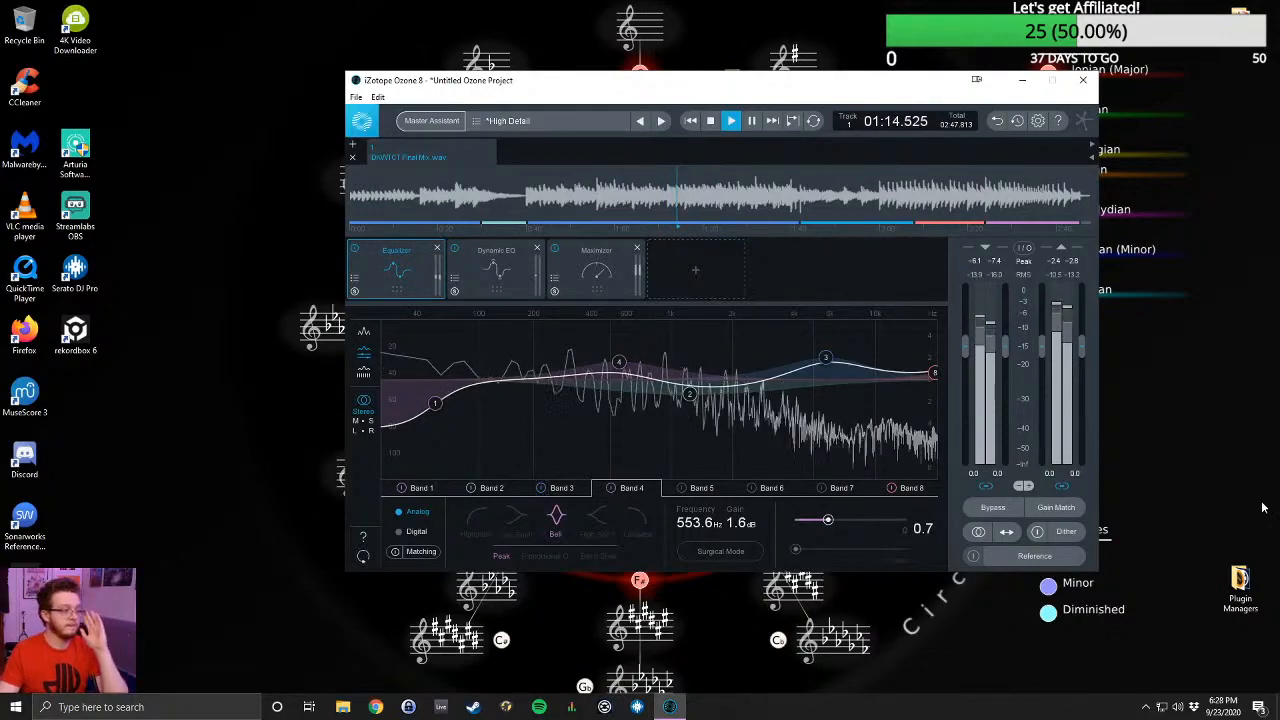
pyautogui.click(557, 249)
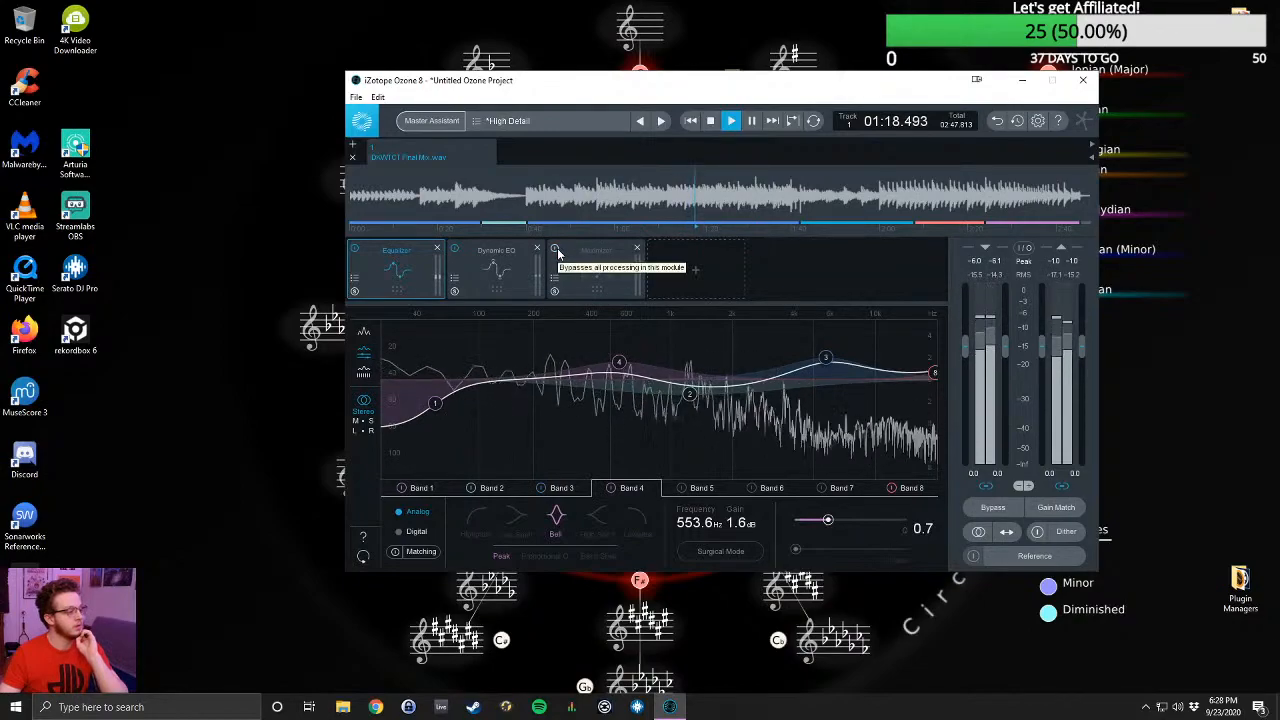
pyautogui.click(557, 249)
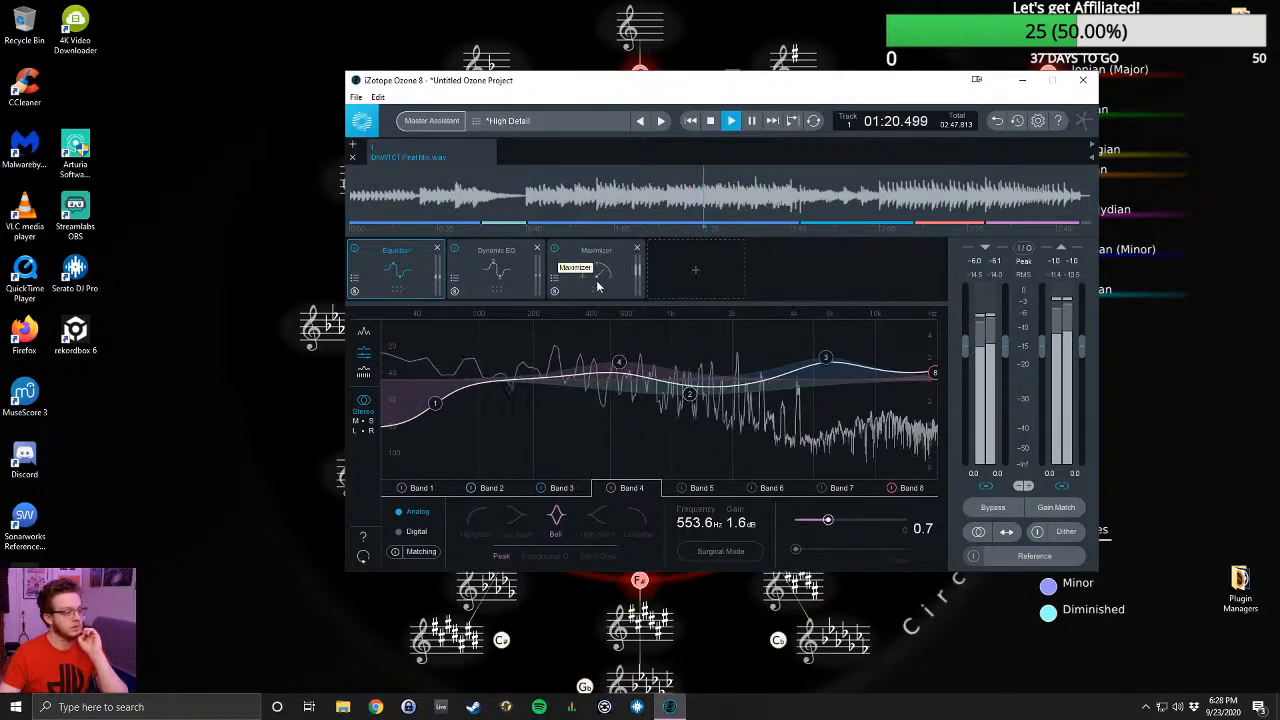
# - Try the MBIT+ Dither during playback with Strong and Medium dither amounts, ending on Strong, and switch the dither off
pyautogui.click(1058, 536)
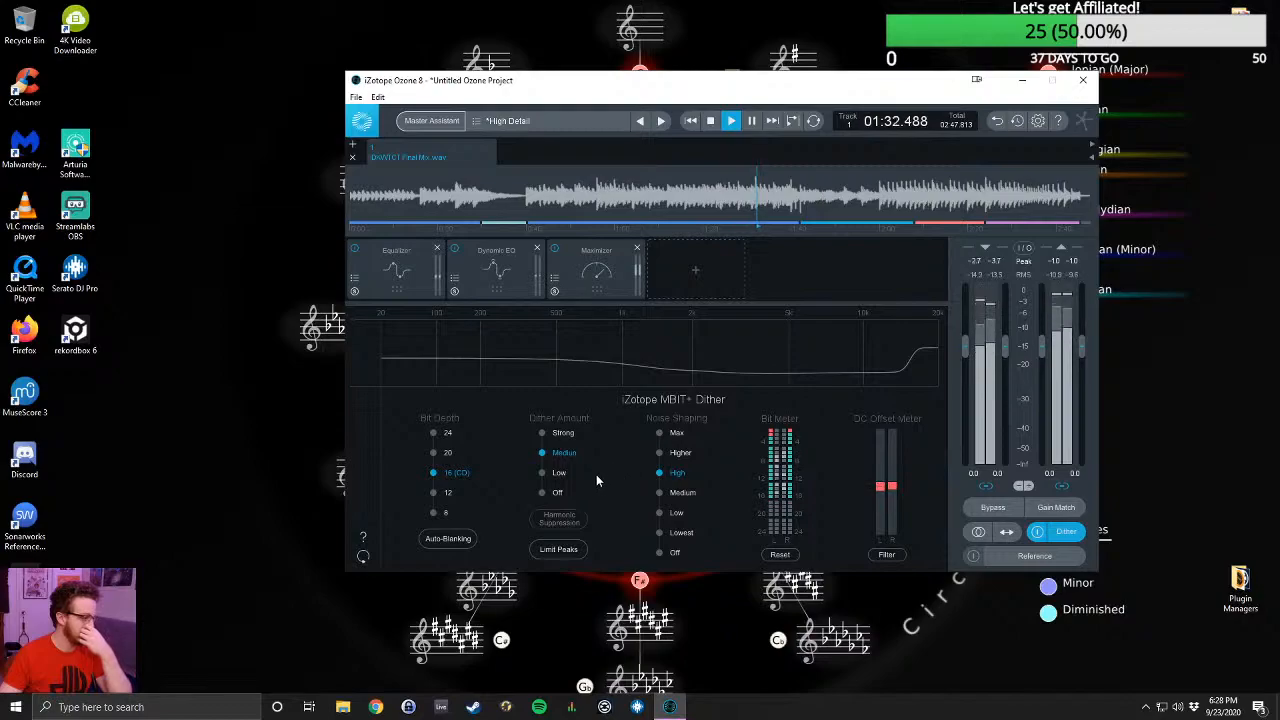
pyautogui.click(542, 434)
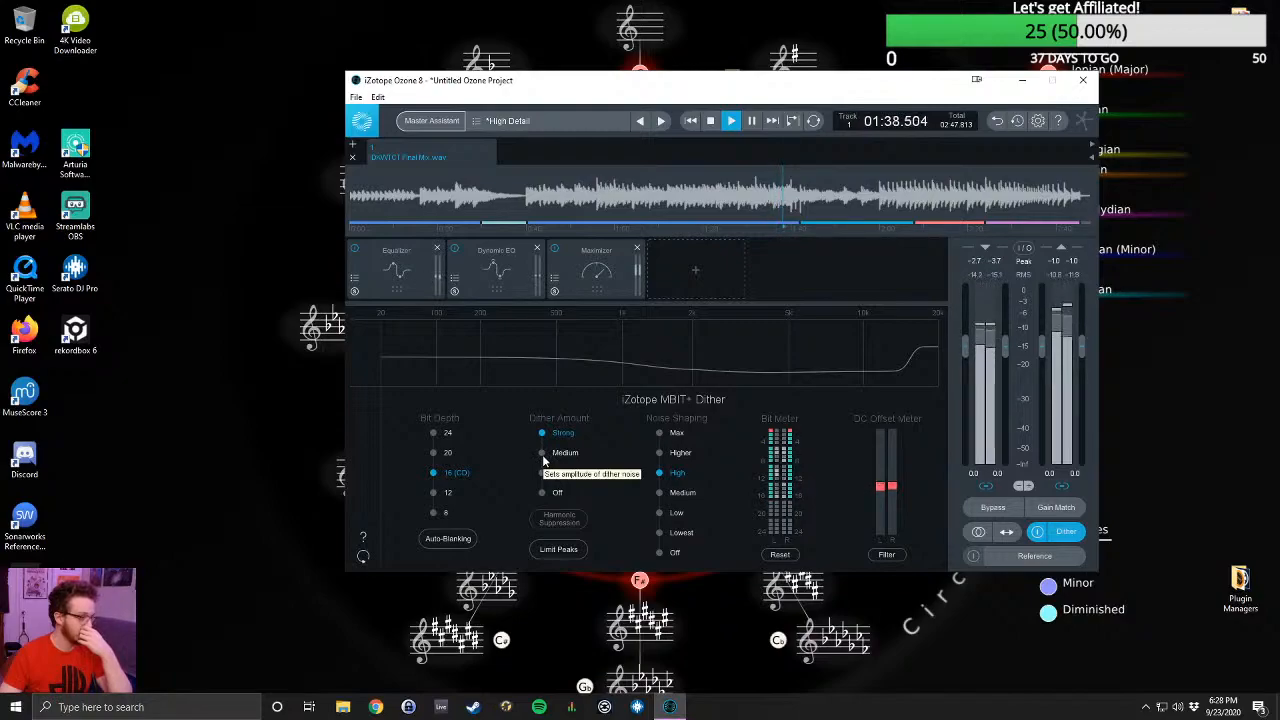
pyautogui.click(542, 455)
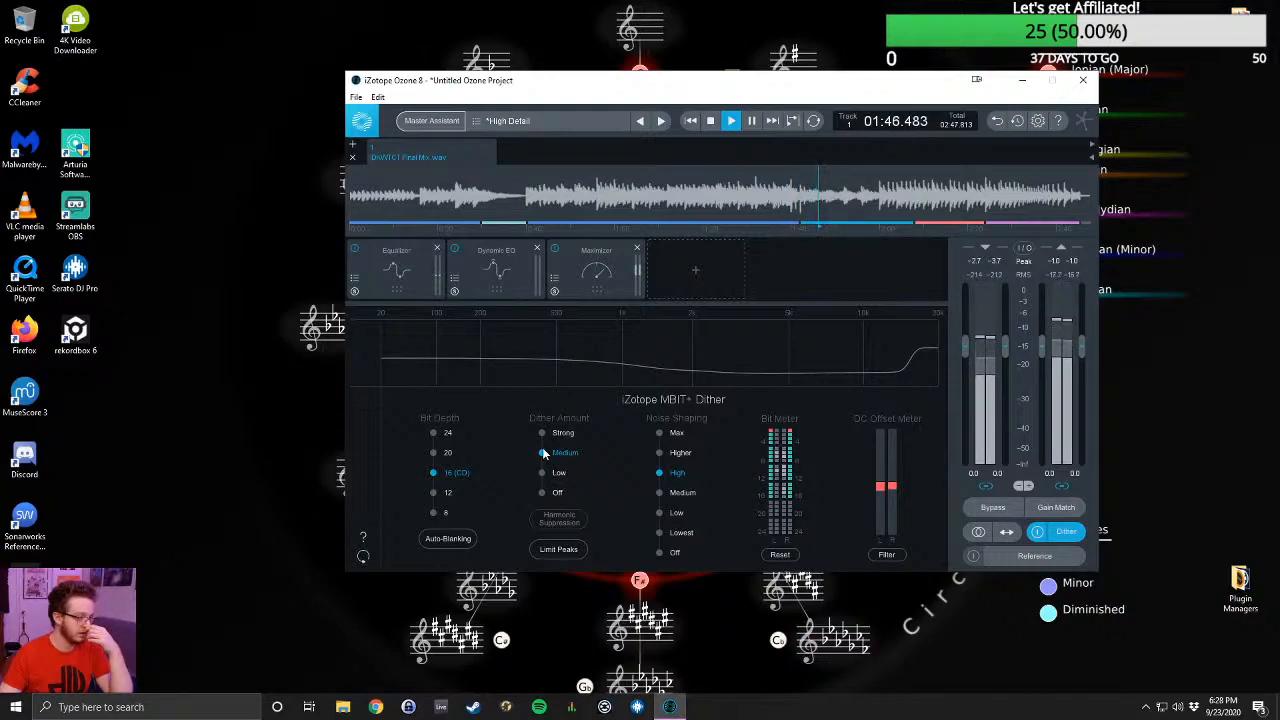
pyautogui.click(542, 434)
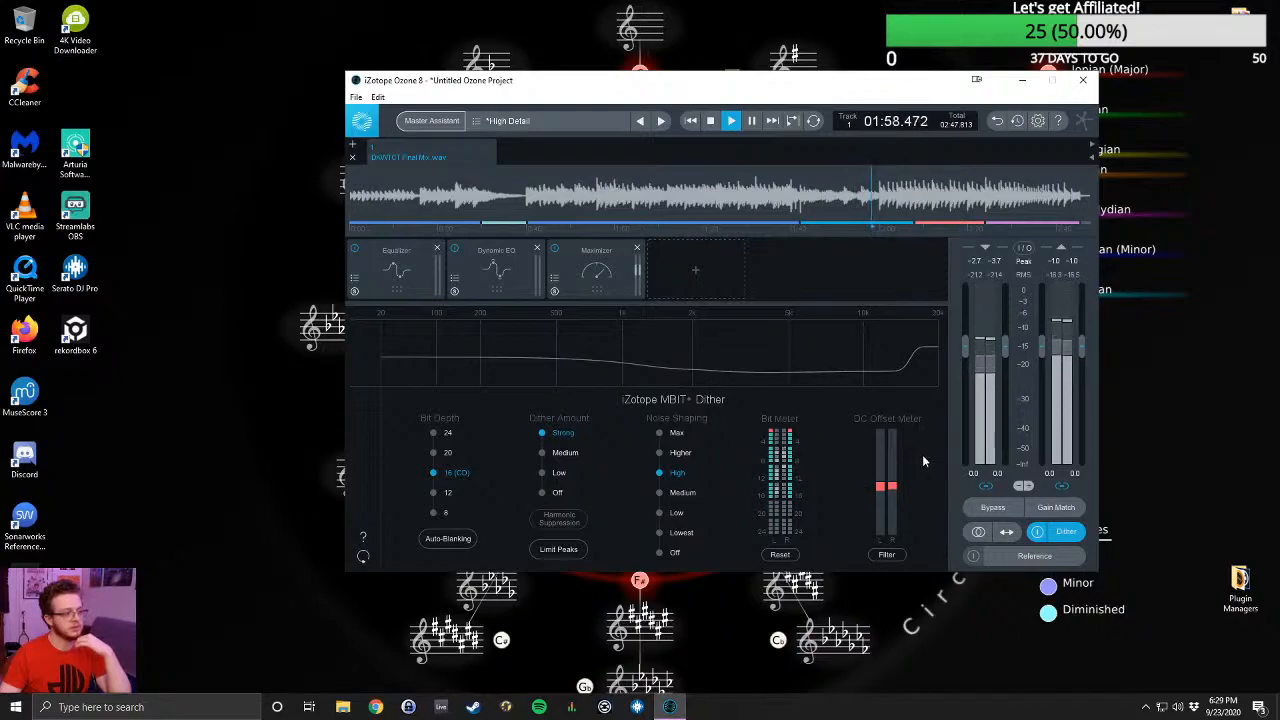
pyautogui.click(1039, 533)
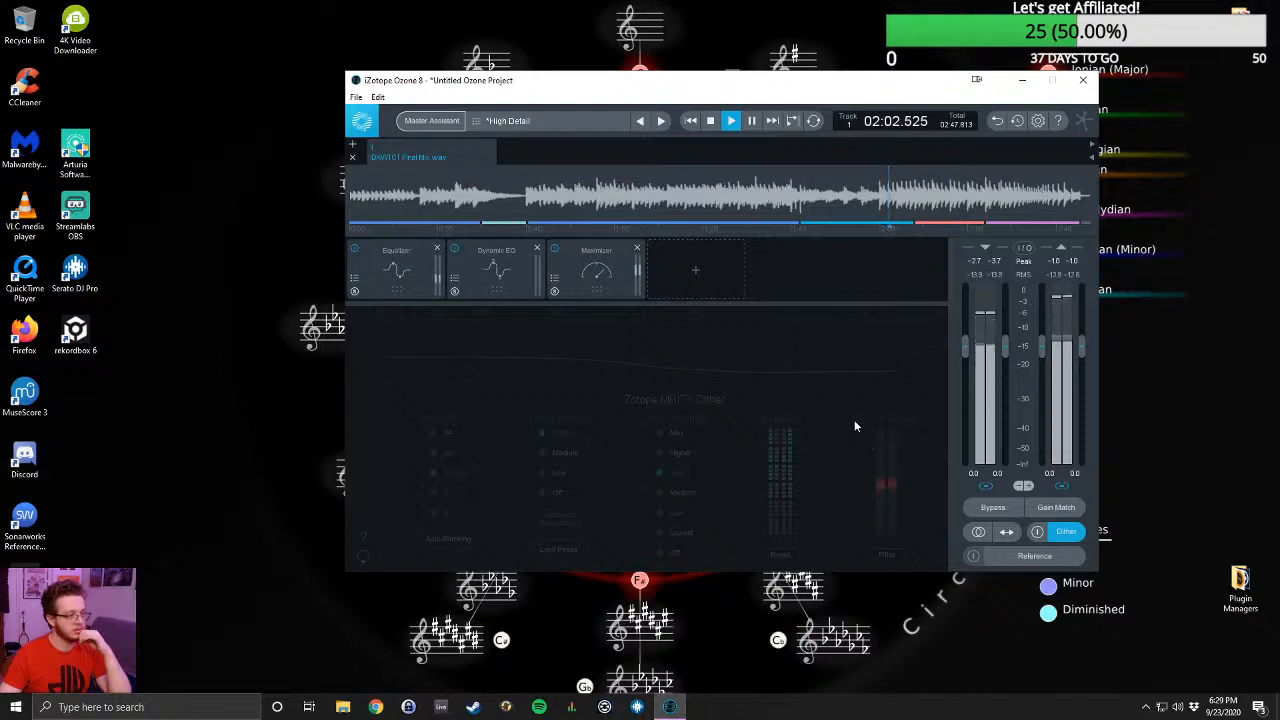
# - Enable Gain Match, compare the song with all processing bypassed and active, and review the Dynamic EQ and Equalizer modules
pyautogui.click(990, 512)
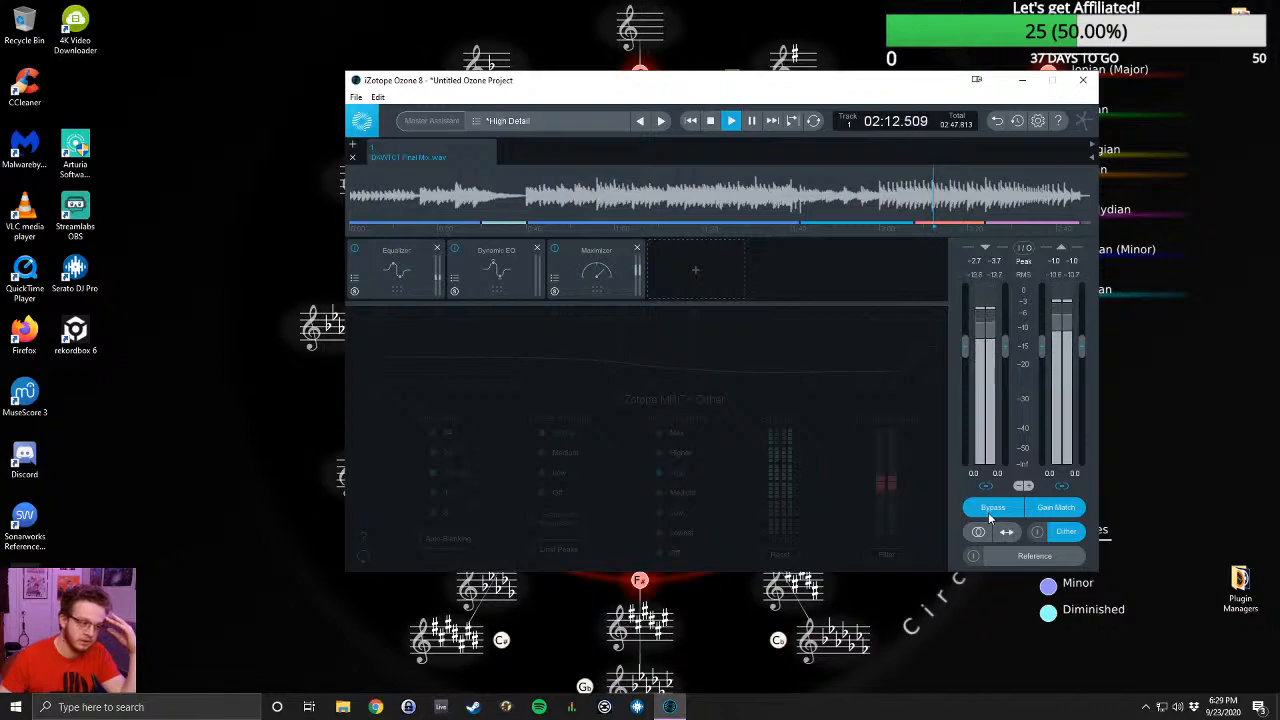
pyautogui.click(997, 508)
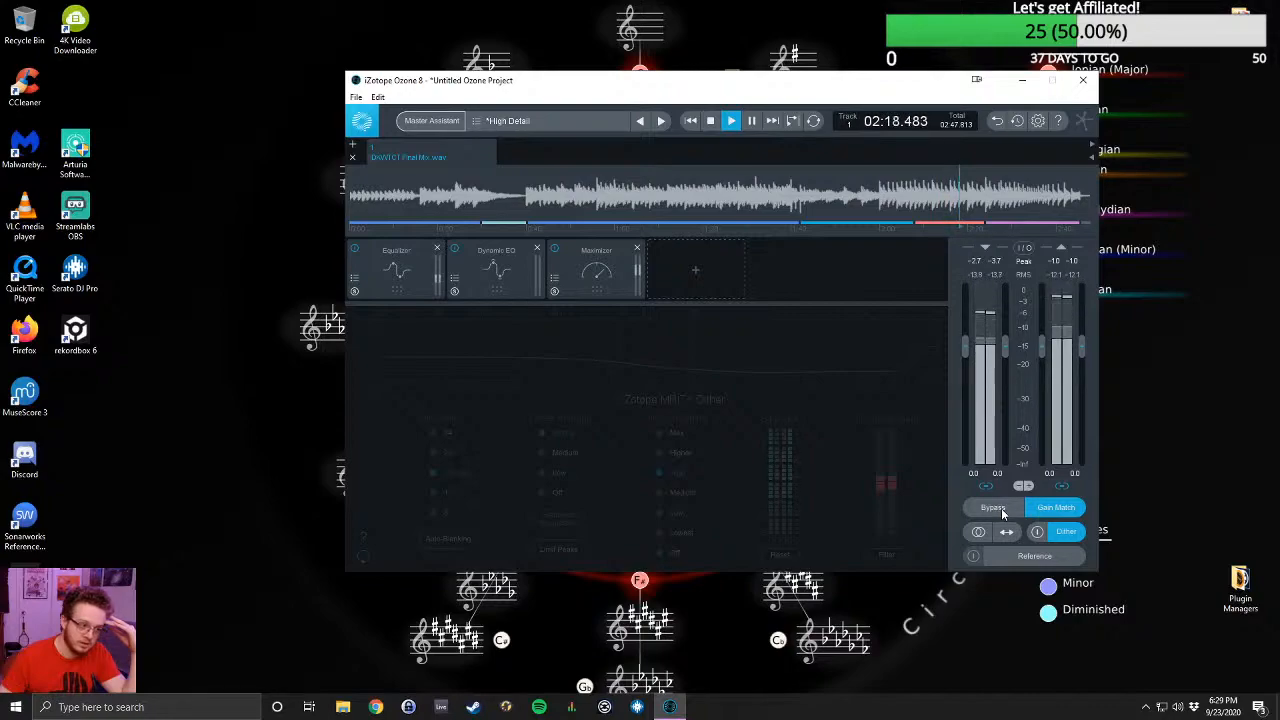
pyautogui.click(507, 270)
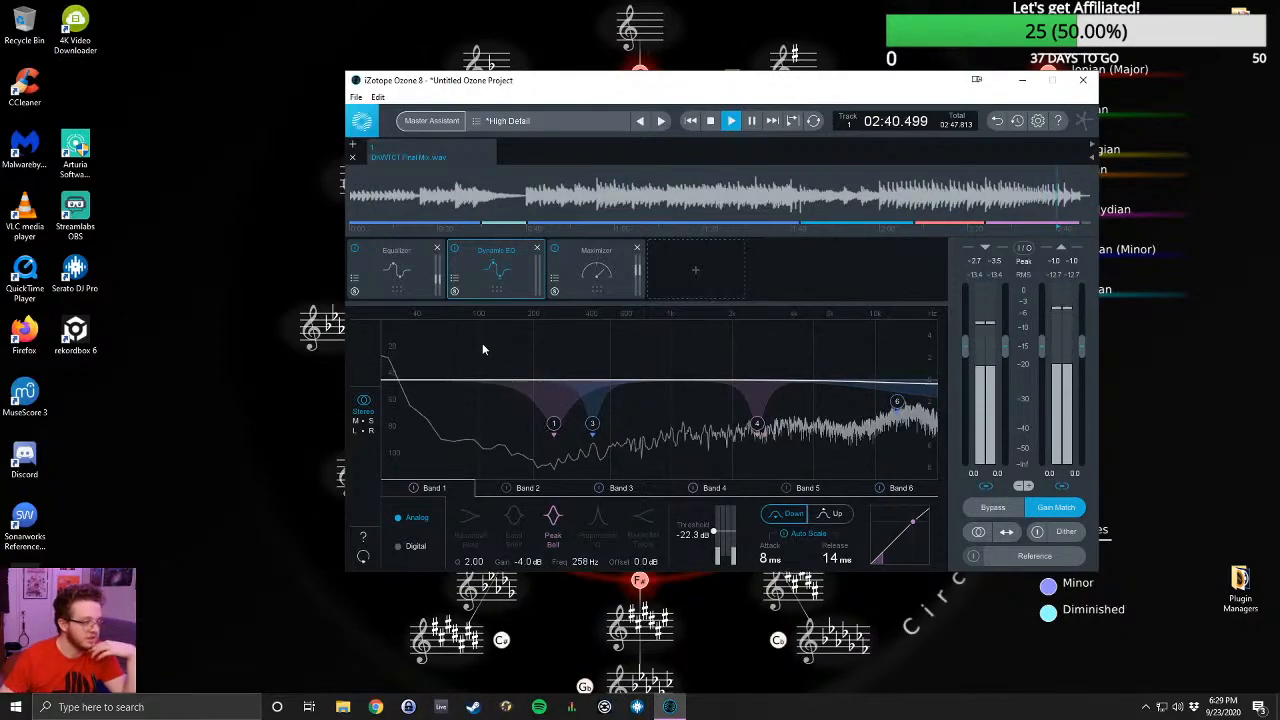
pyautogui.click(362, 268)
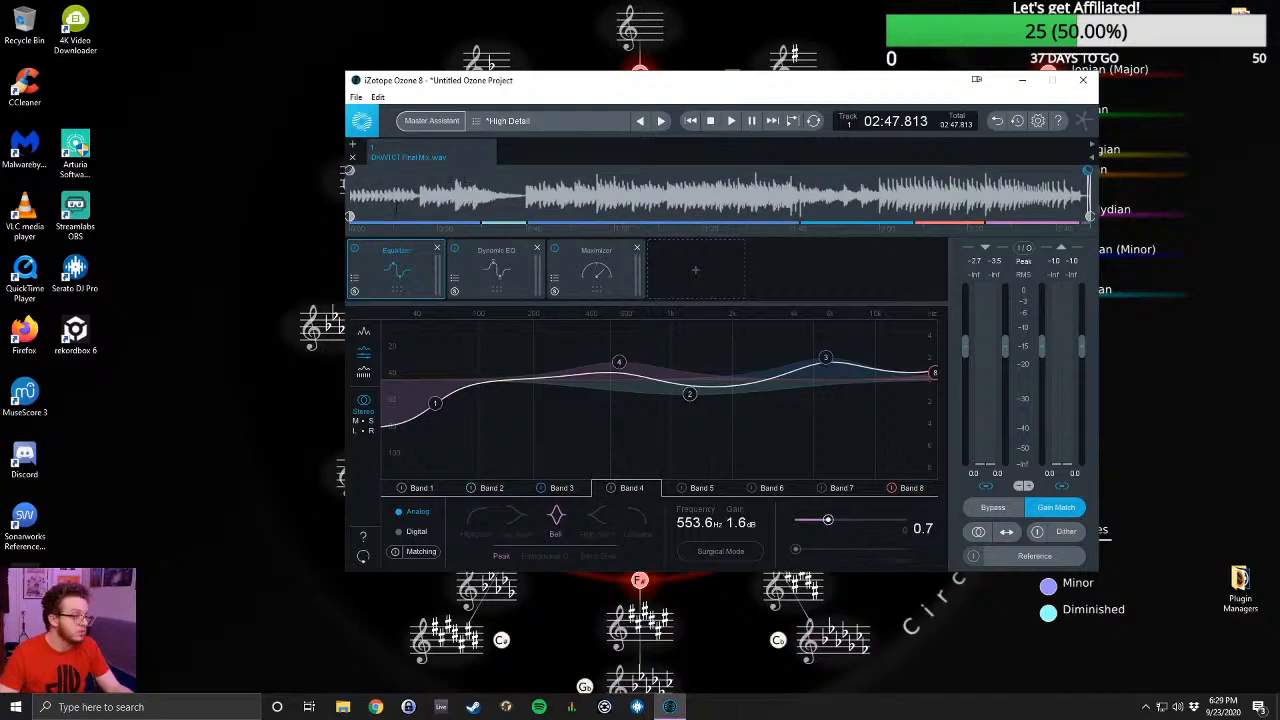
# - Clear the looped selection on the waveform and restart playback from the beginning of the song
pyautogui.moveTo(416, 196); pyautogui.dragTo(350, 196)
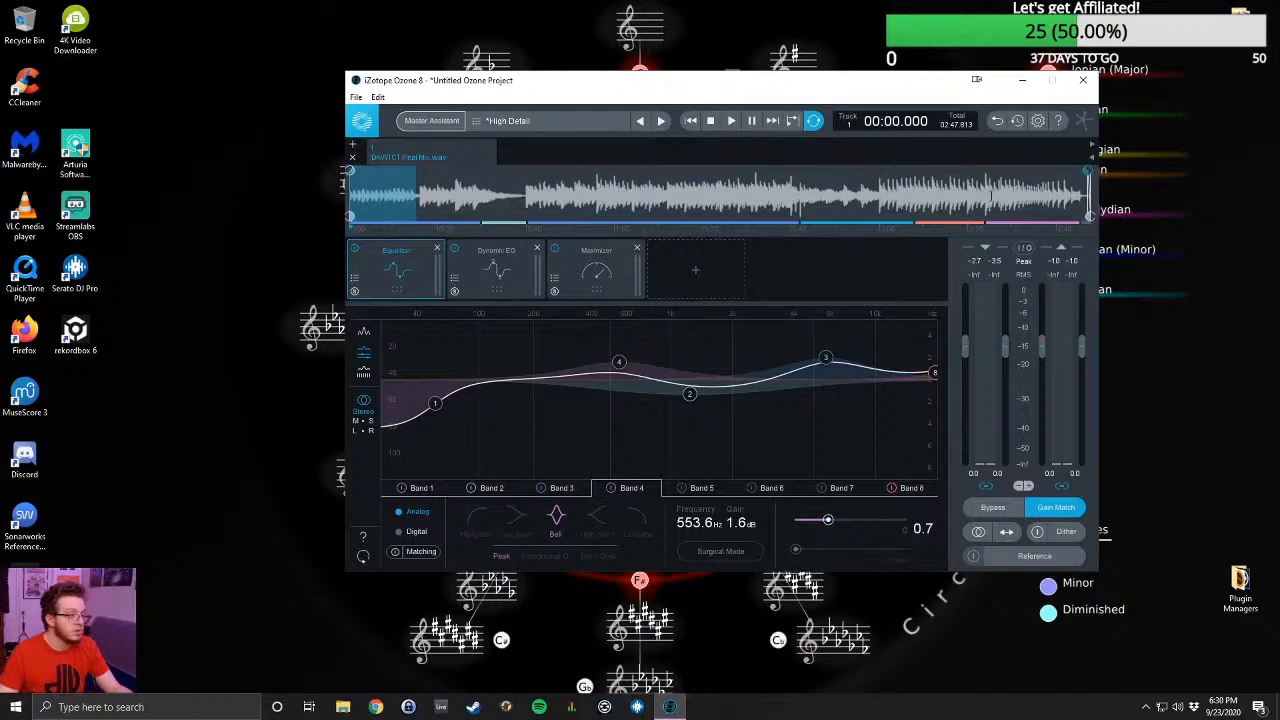
pyautogui.click(1068, 190)
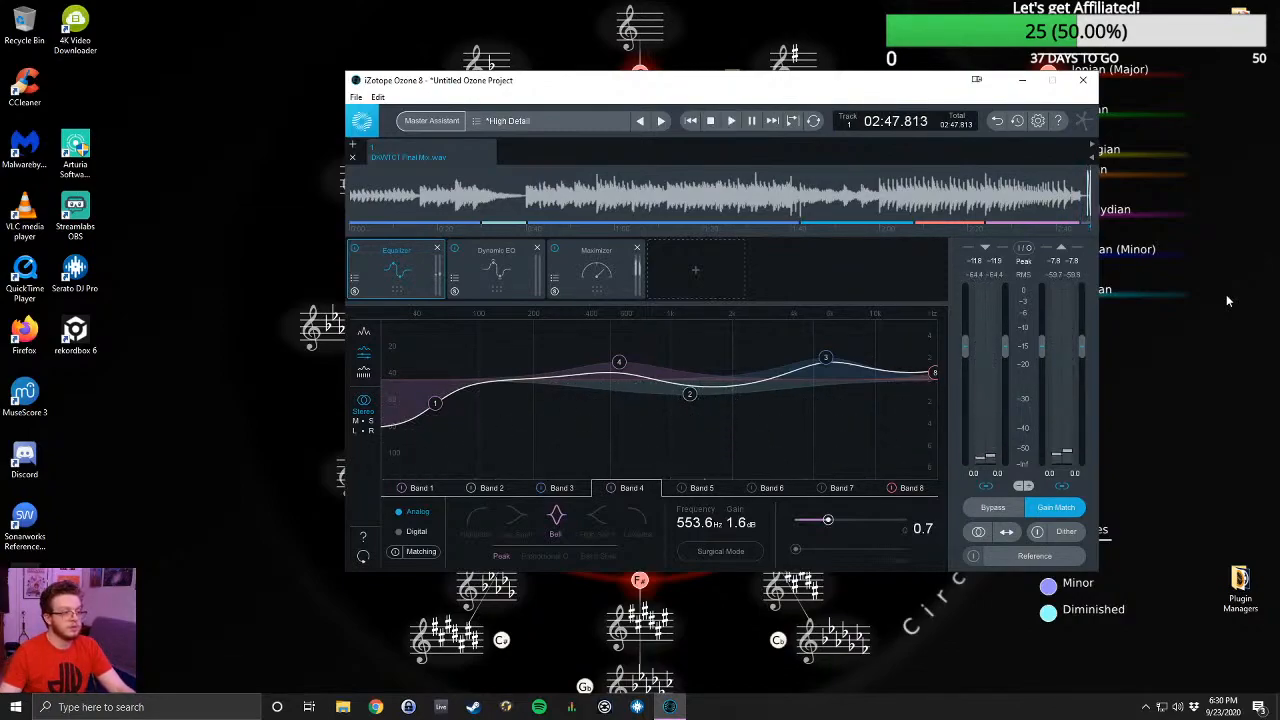
pyautogui.click(730, 121)
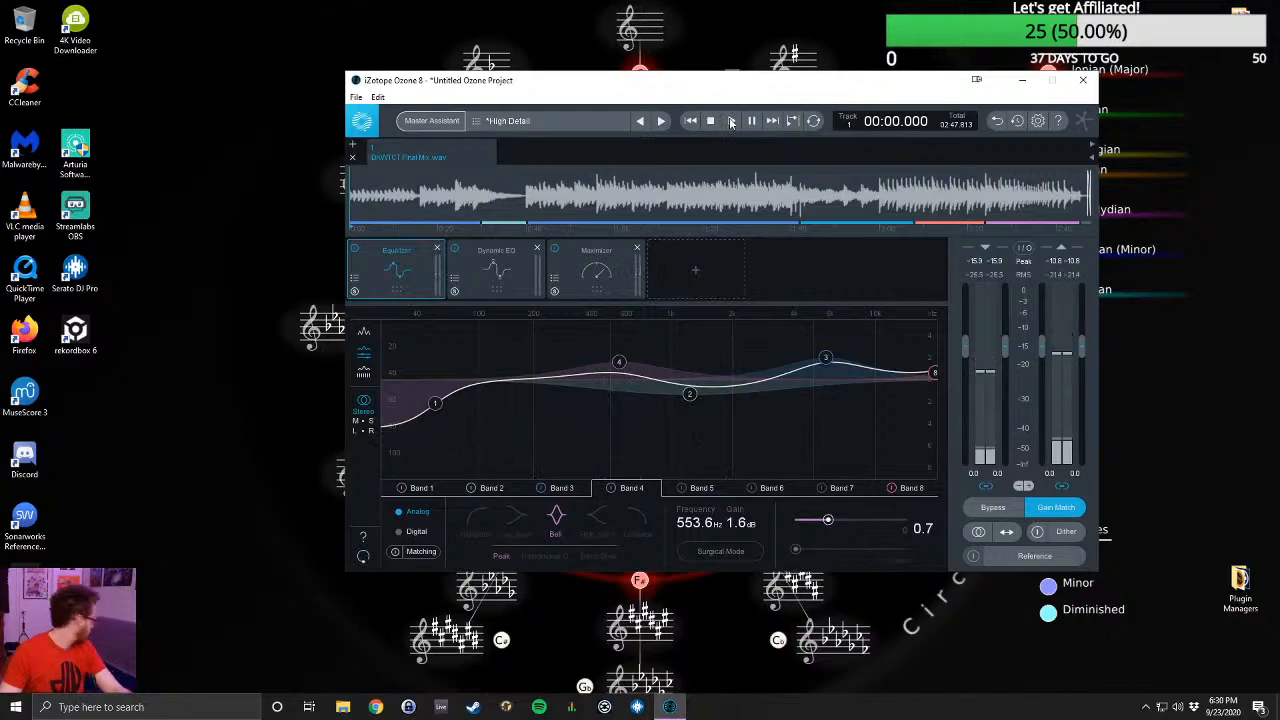
pyautogui.click(731, 121)
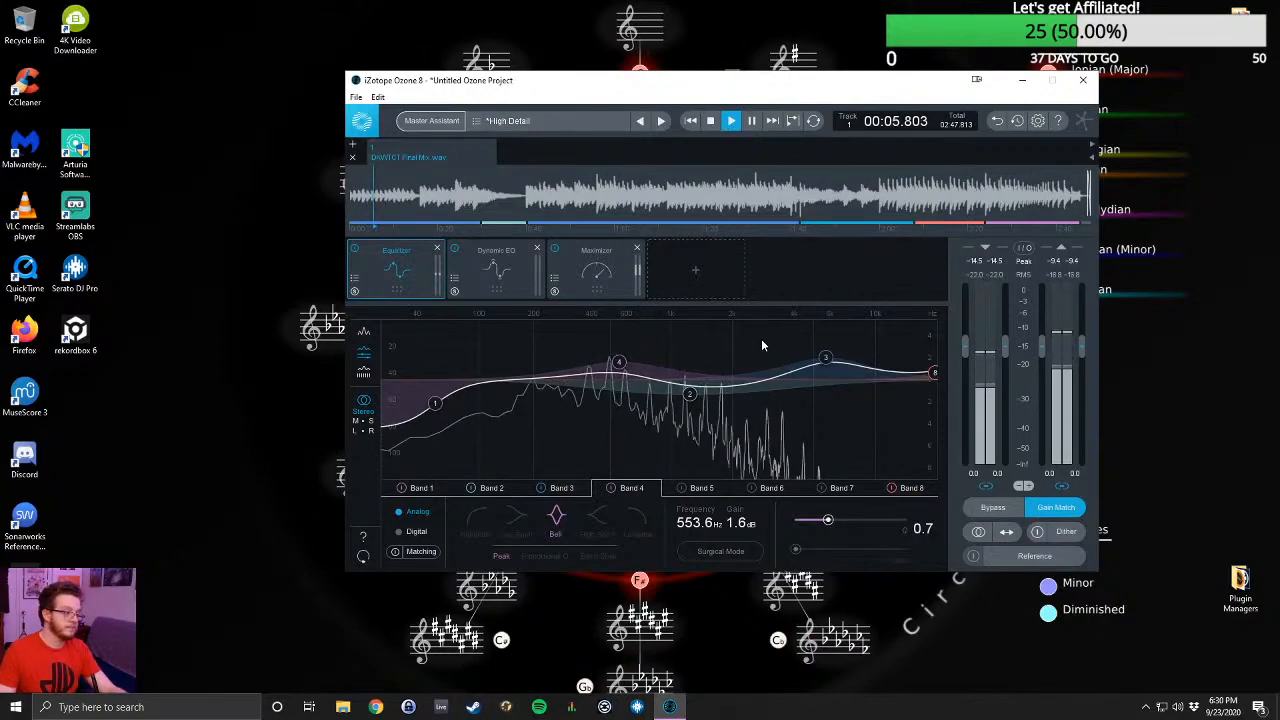
# - Add a Vintage Limiter after the Maximizer and set the Maximizer's ceiling to 0.0 dB
pyautogui.click(696, 270)
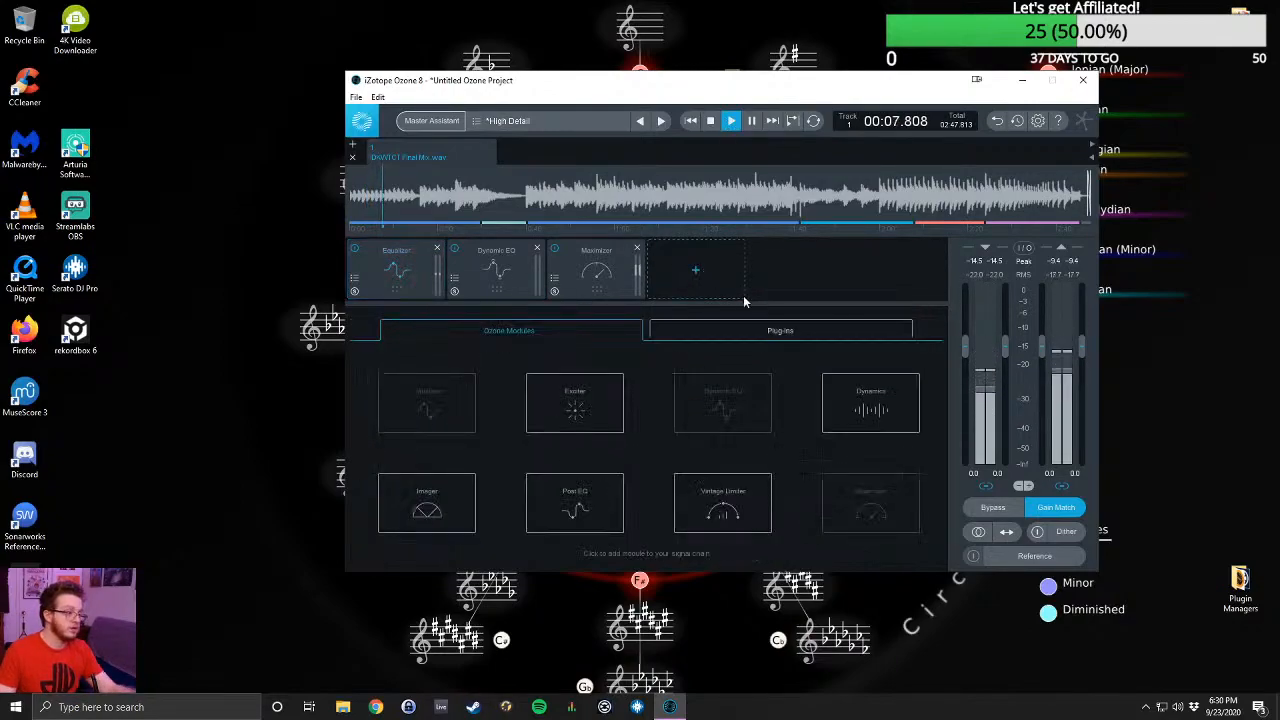
pyautogui.click(722, 503)
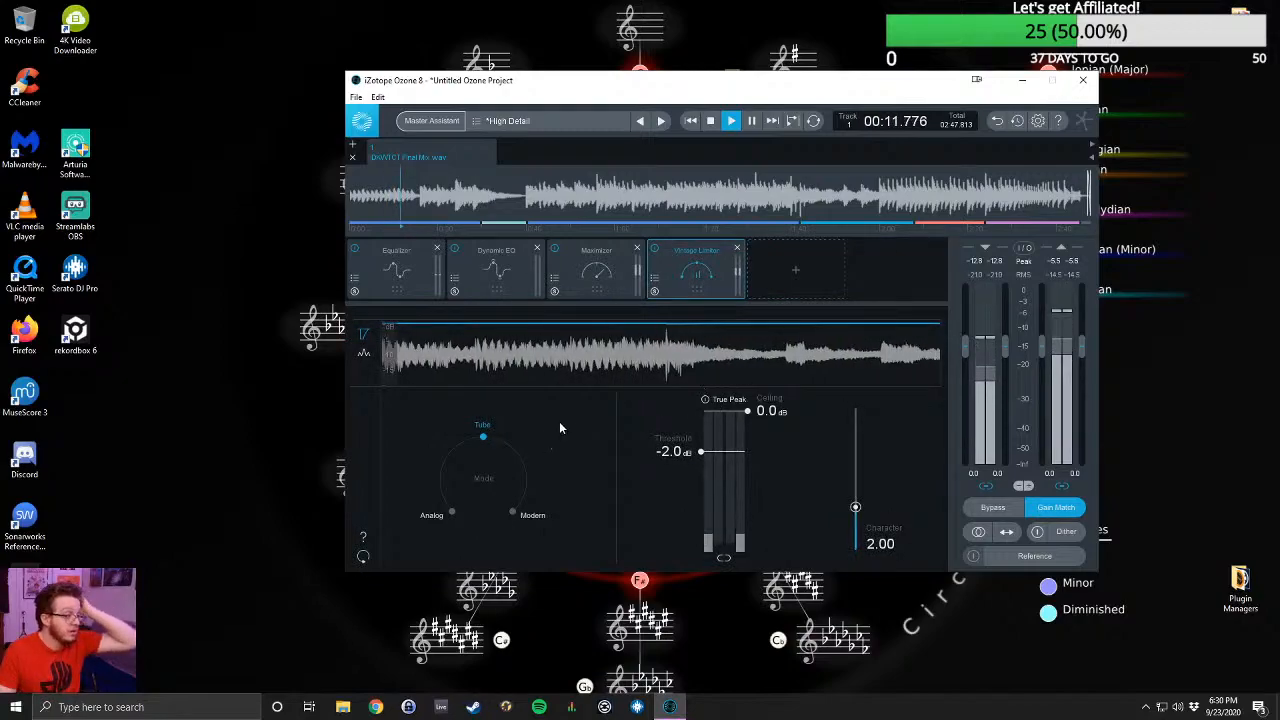
pyautogui.click(596, 268)
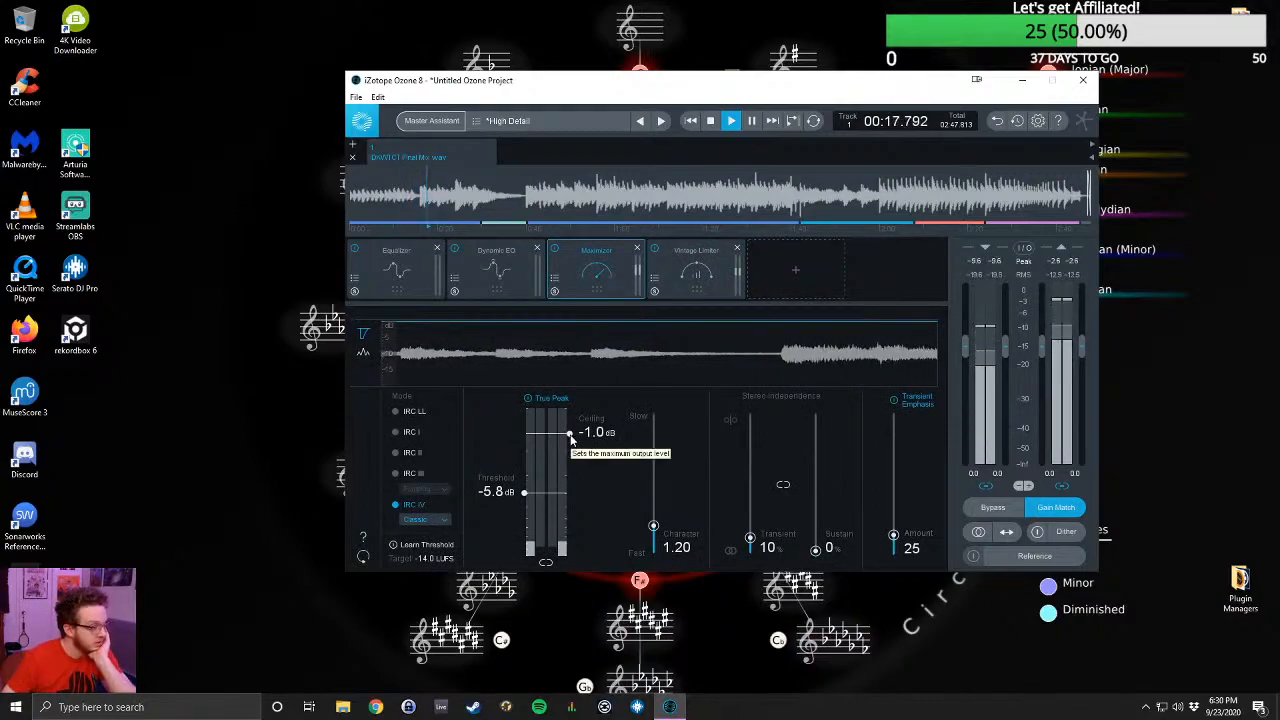
pyautogui.moveTo(571, 440); pyautogui.dragTo(565, 379)
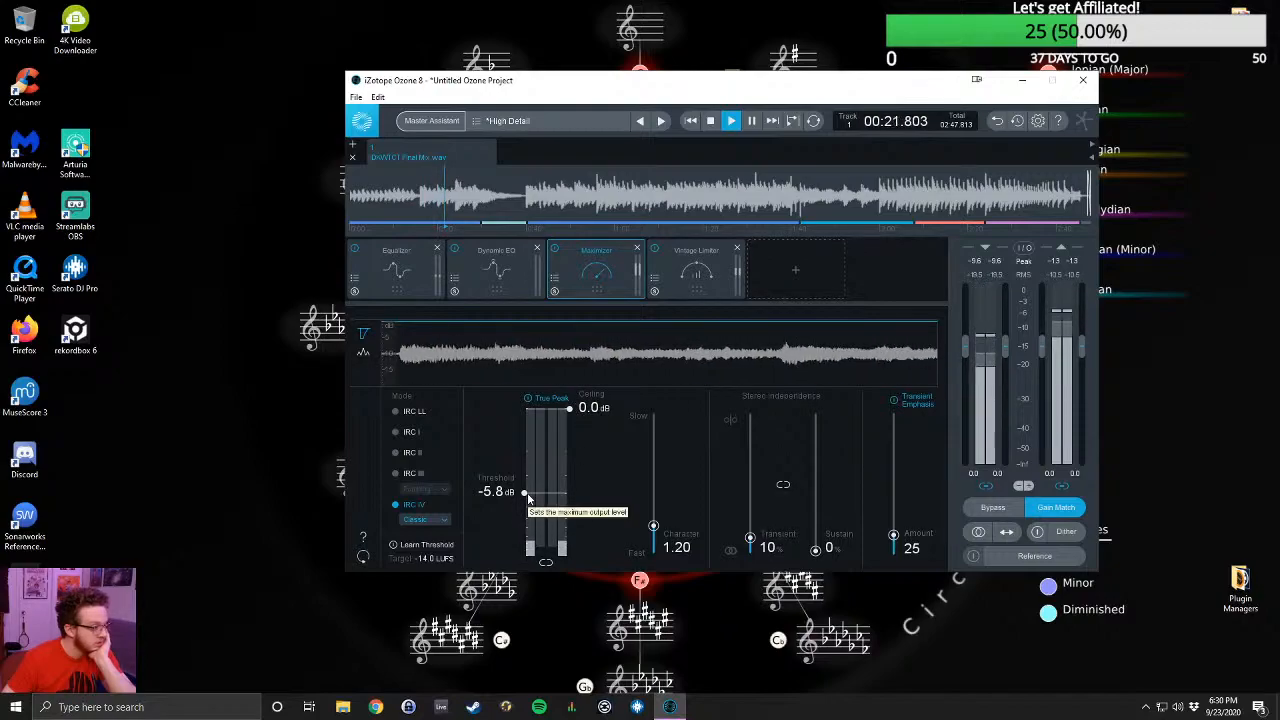
# - Set the Vintage Limiter's ceiling to -1.0 dB and check it against the Maximizer's settings
pyautogui.click(683, 292)
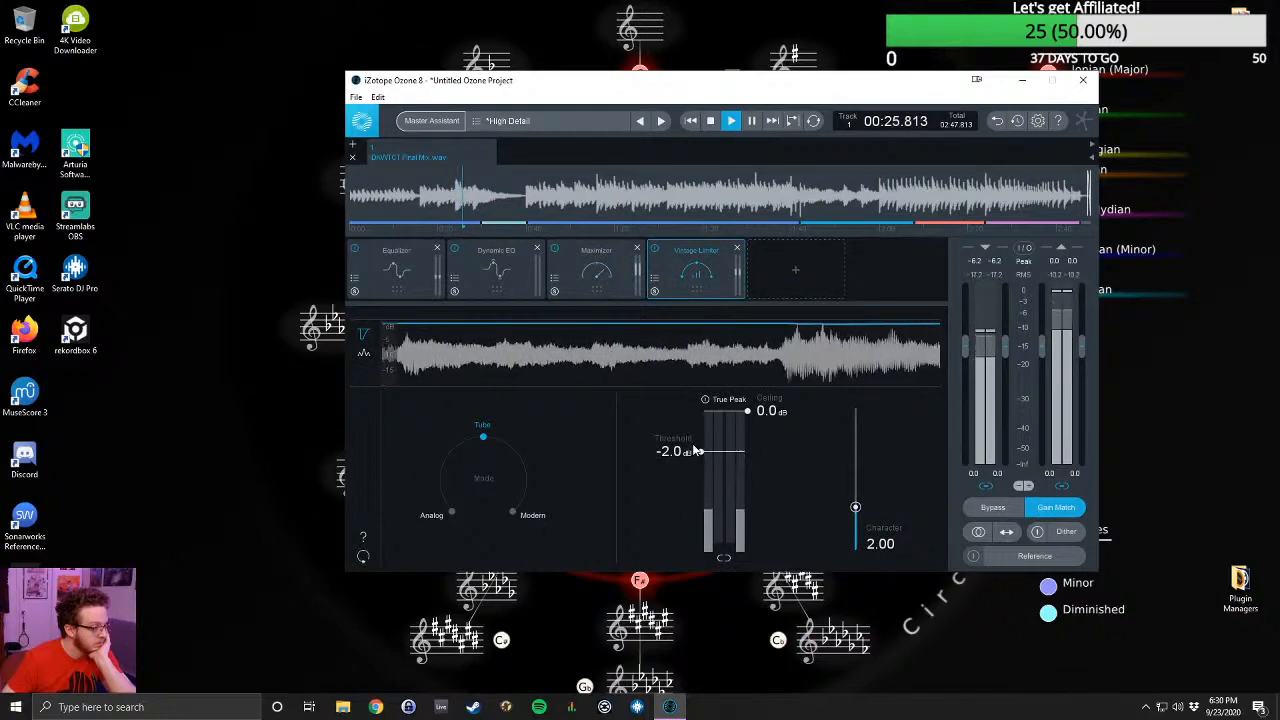
pyautogui.moveTo(746, 411); pyautogui.dragTo(746, 438)
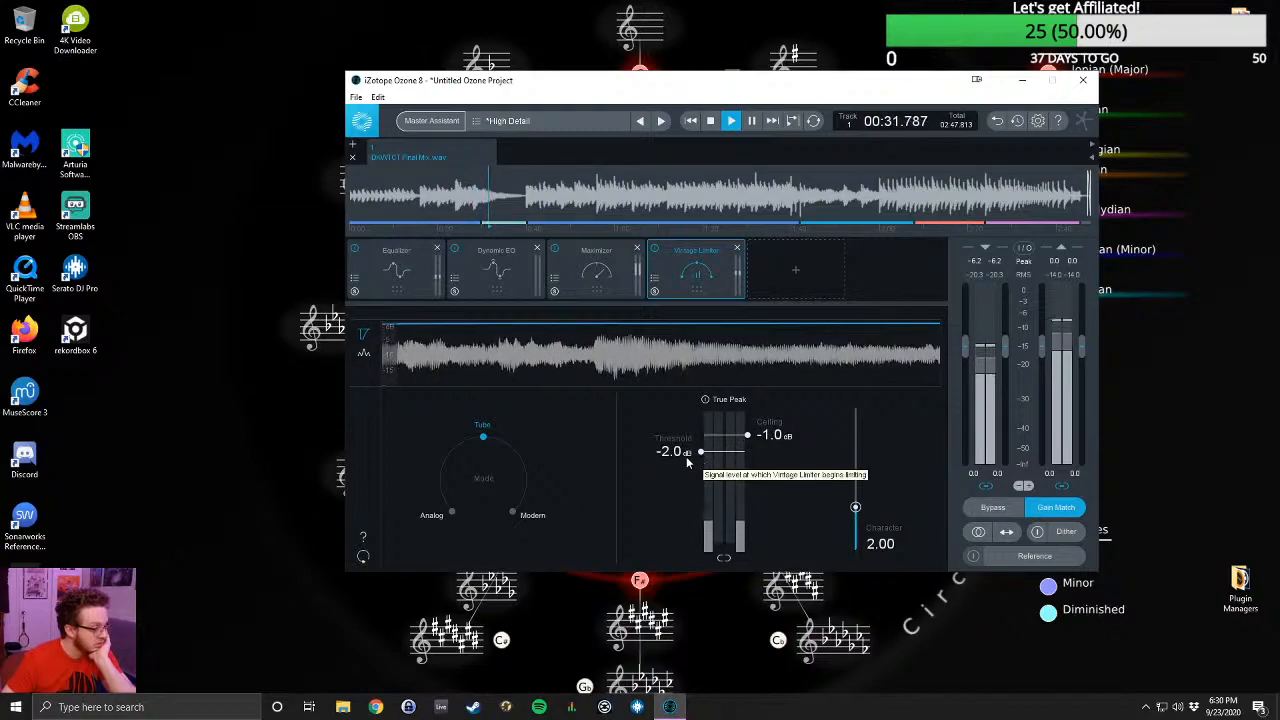
pyautogui.click(625, 269)
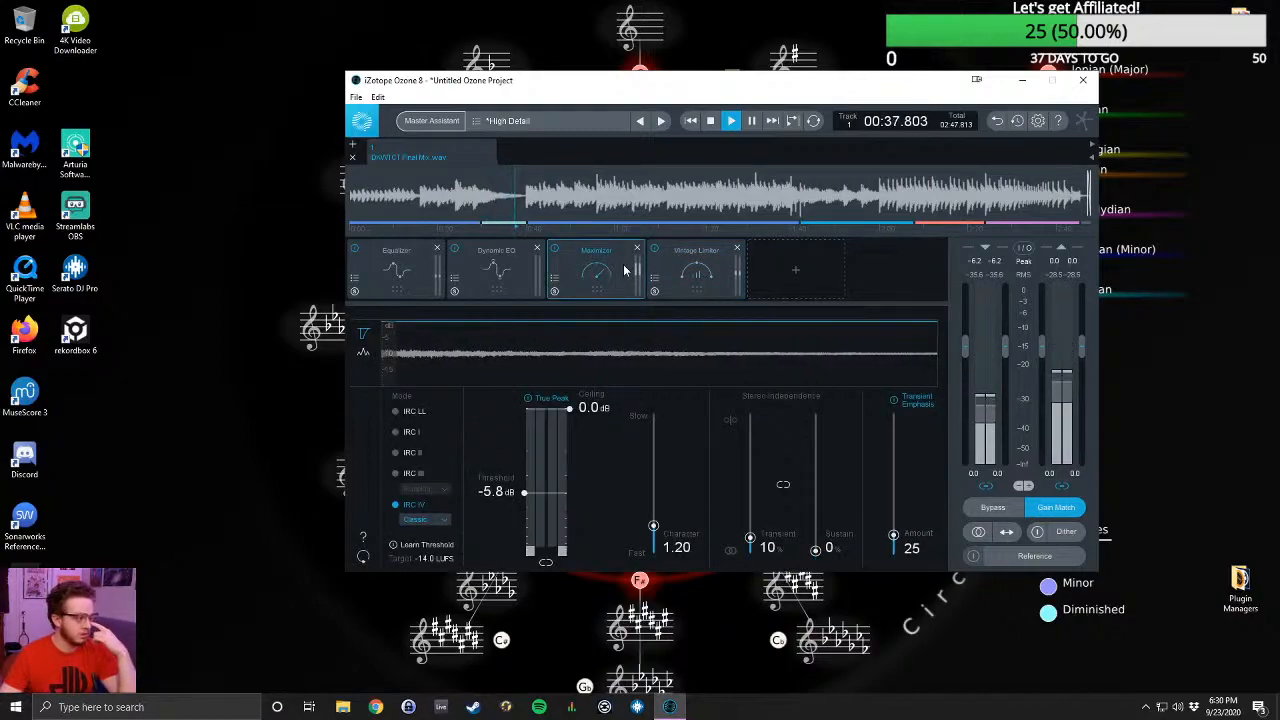
pyautogui.click(717, 274)
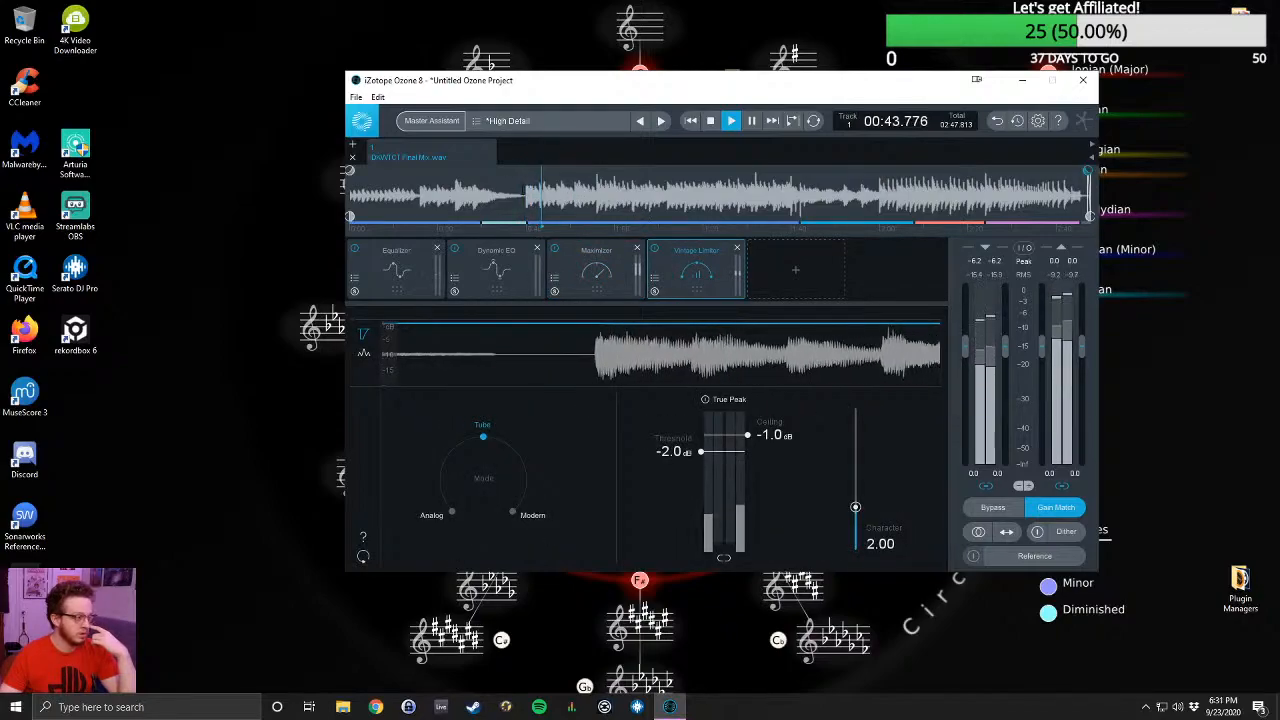
# - Replay from the start of the quiet break and compare the sound with the Vintage Limiter bypassed and active
pyautogui.click(486, 172)
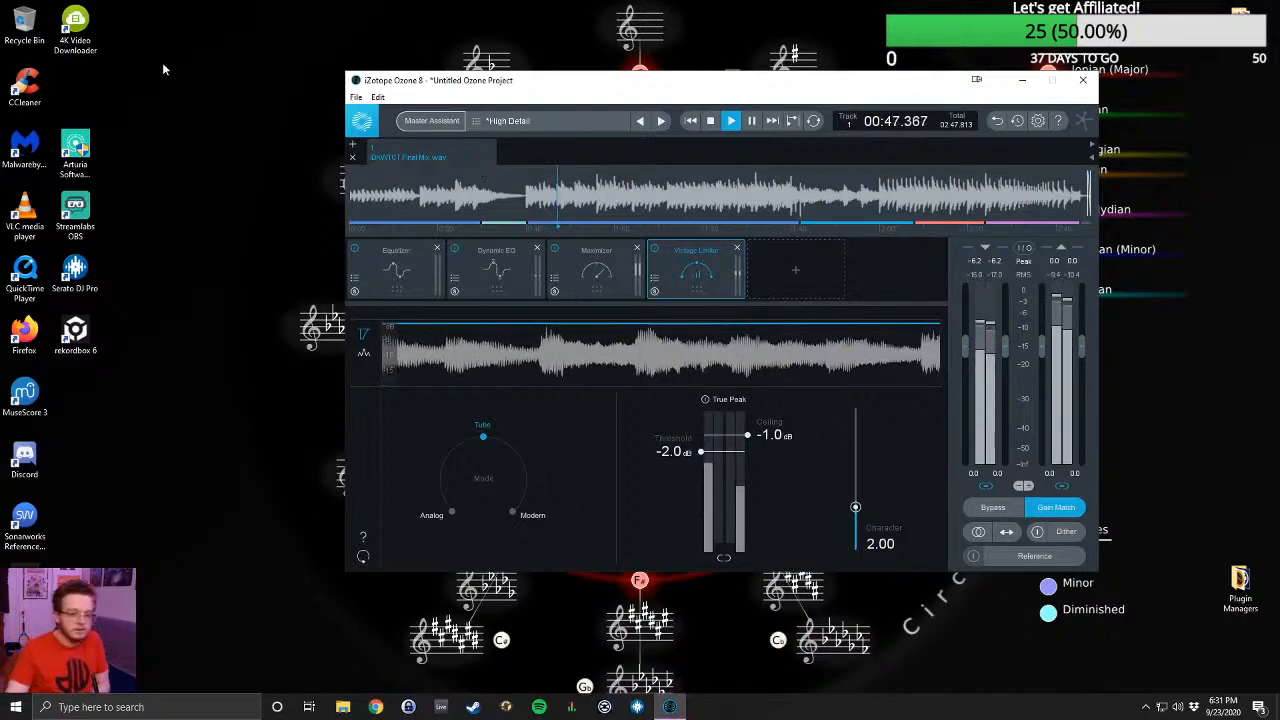
pyautogui.click(654, 251)
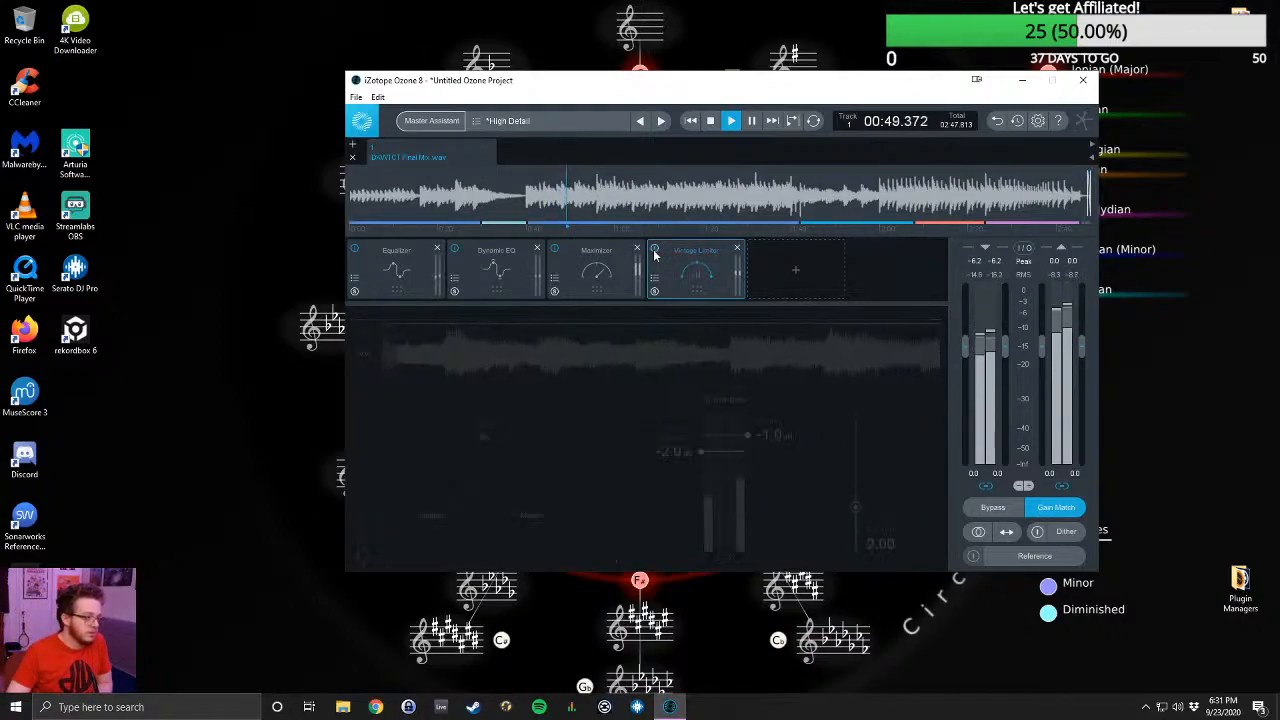
pyautogui.click(654, 251)
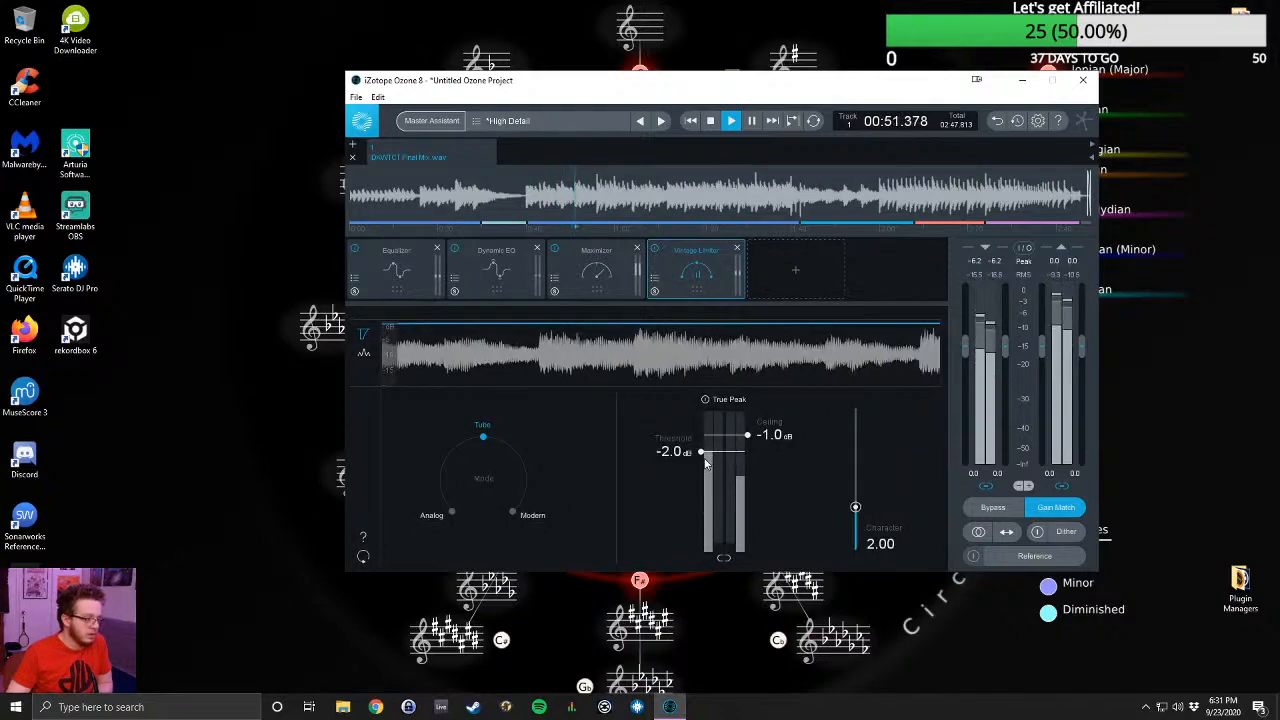
# - Set the Vintage Limiter's threshold to -2.8 dB and audition Analog mode before returning to Tube mode
pyautogui.moveTo(704, 456); pyautogui.dragTo(704, 465)
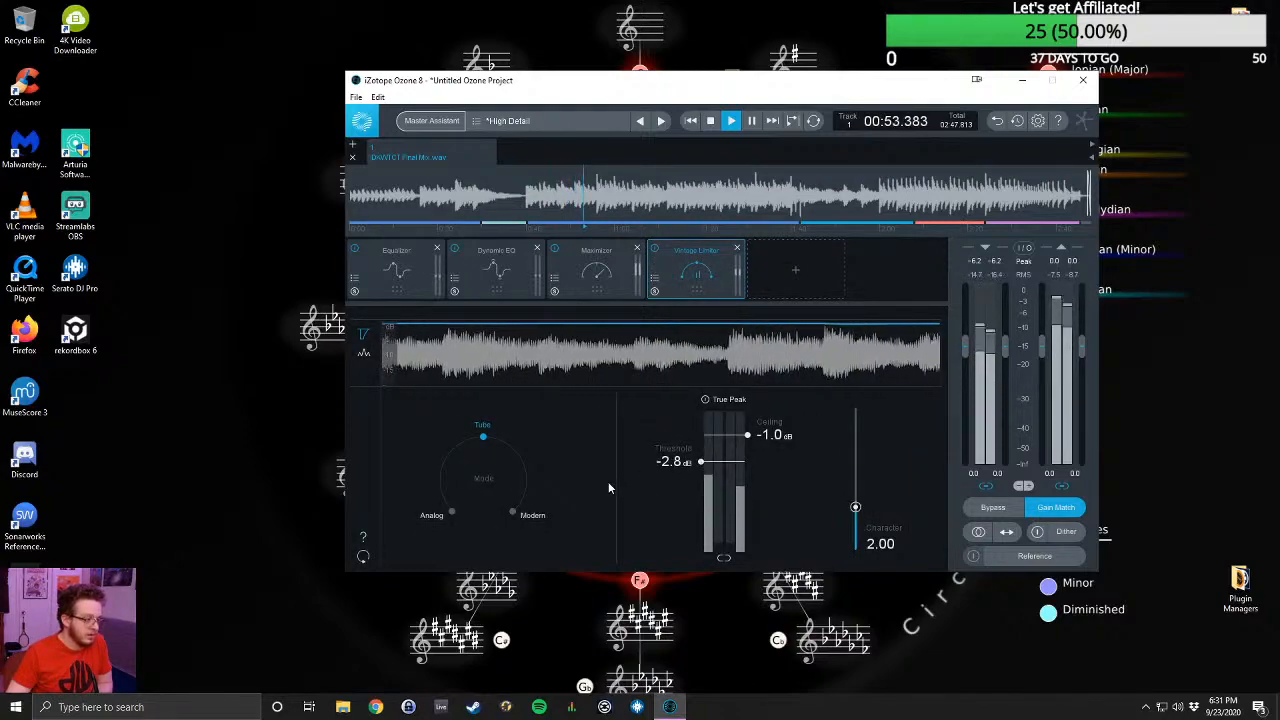
pyautogui.click(451, 512)
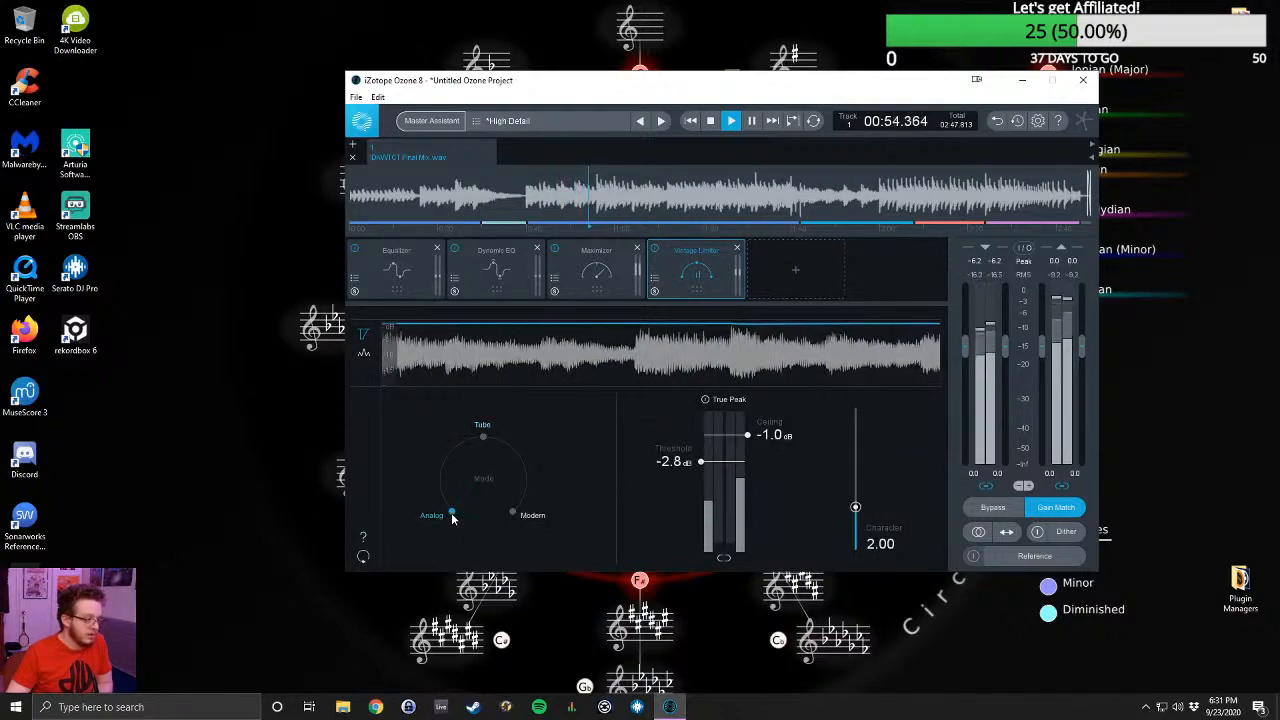
pyautogui.click(484, 435)
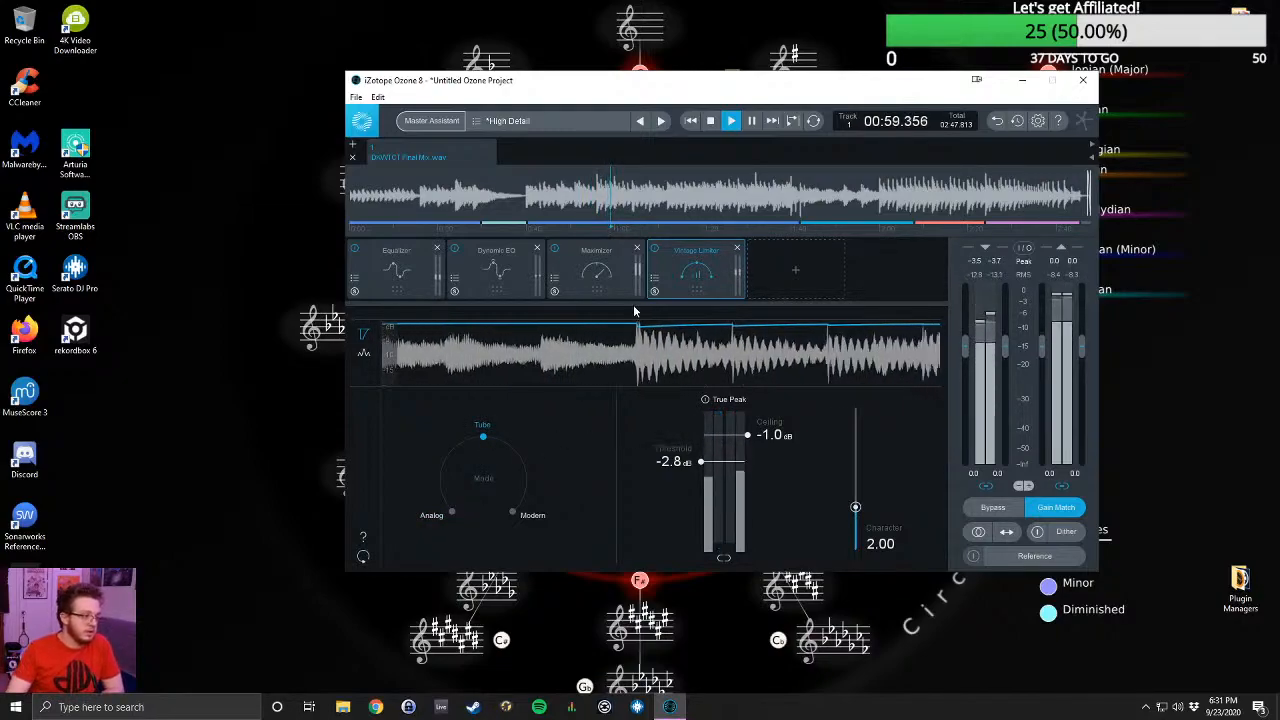
# - Set the Maximizer's threshold to -3.0 dB and compare playback with the Maximizer bypassed and active
pyautogui.click(597, 270)
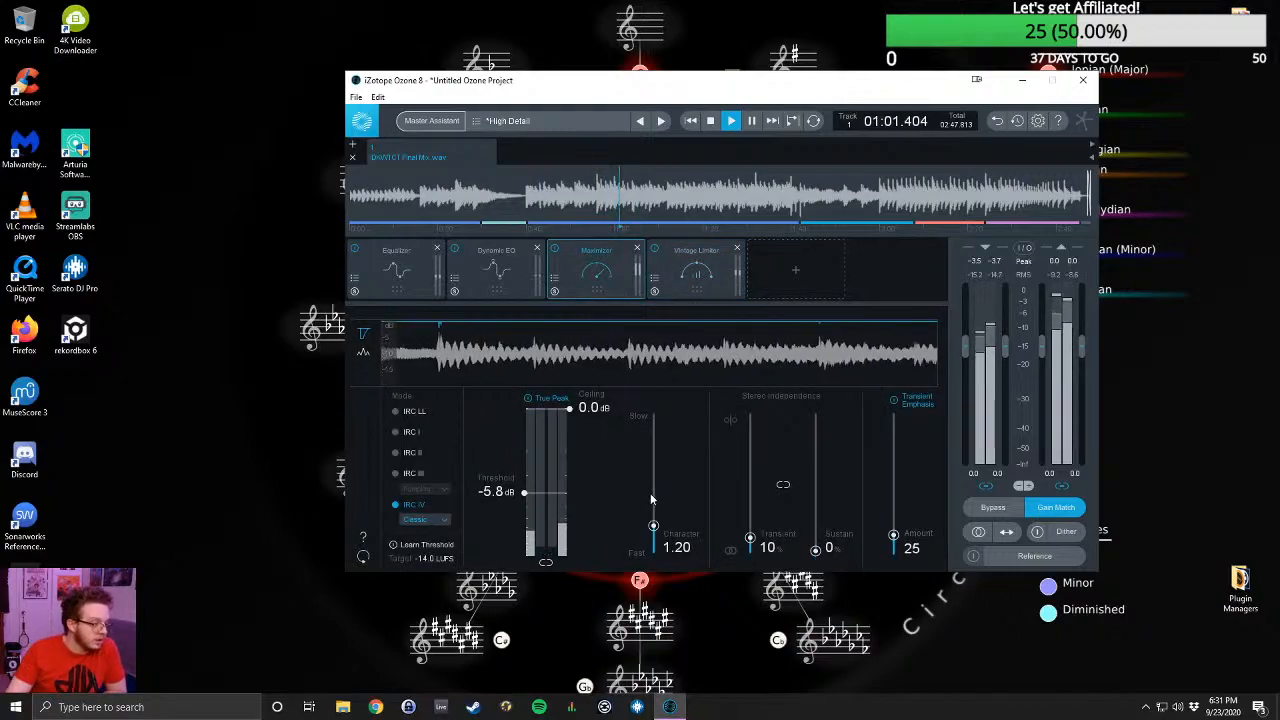
pyautogui.moveTo(524, 494); pyautogui.dragTo(525, 467)
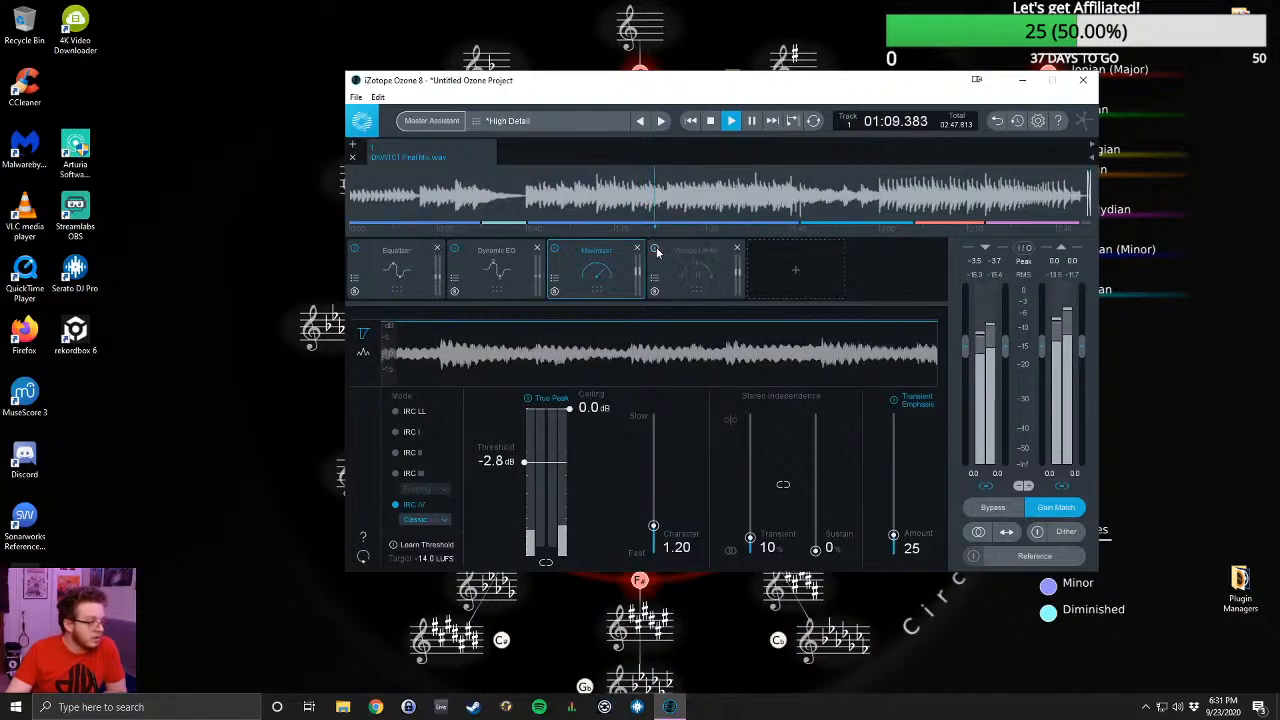
pyautogui.click(555, 250)
pyautogui.click(555, 250)
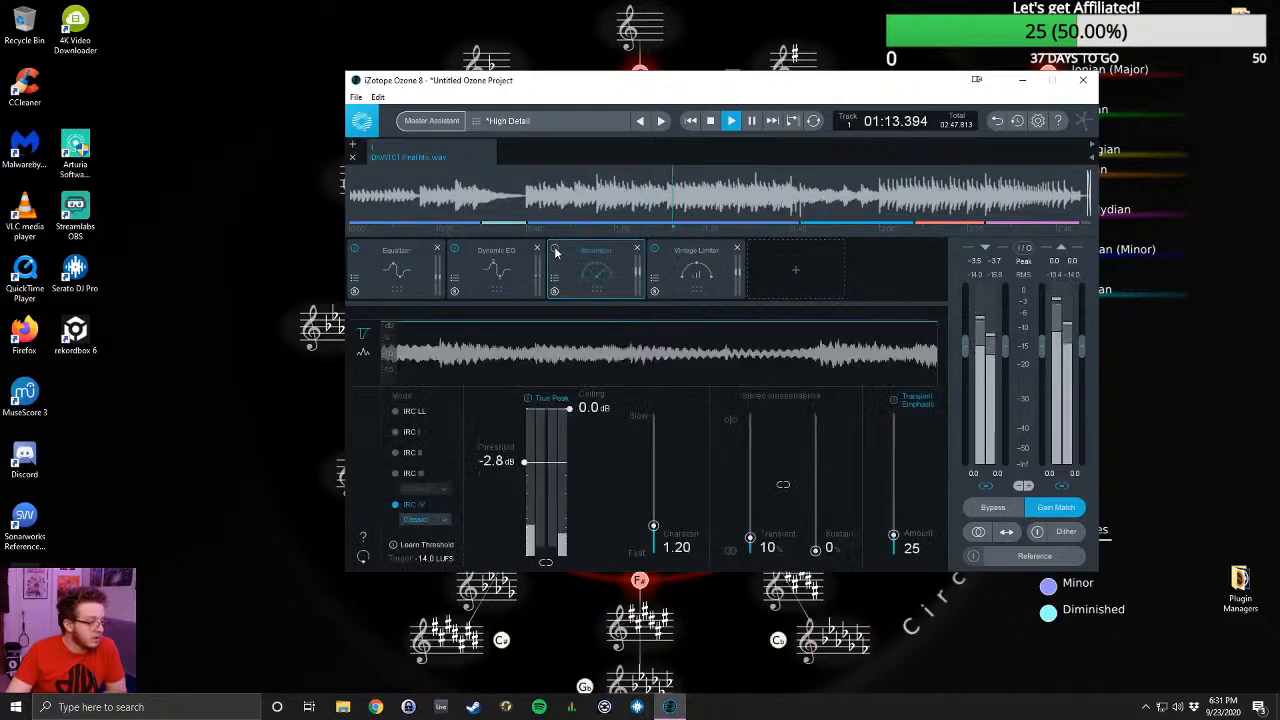
pyautogui.moveTo(524, 461)
pyautogui.mouseDown()
pyautogui.moveTo(528, 479)
pyautogui.moveTo(526, 467)
pyautogui.mouseUp()
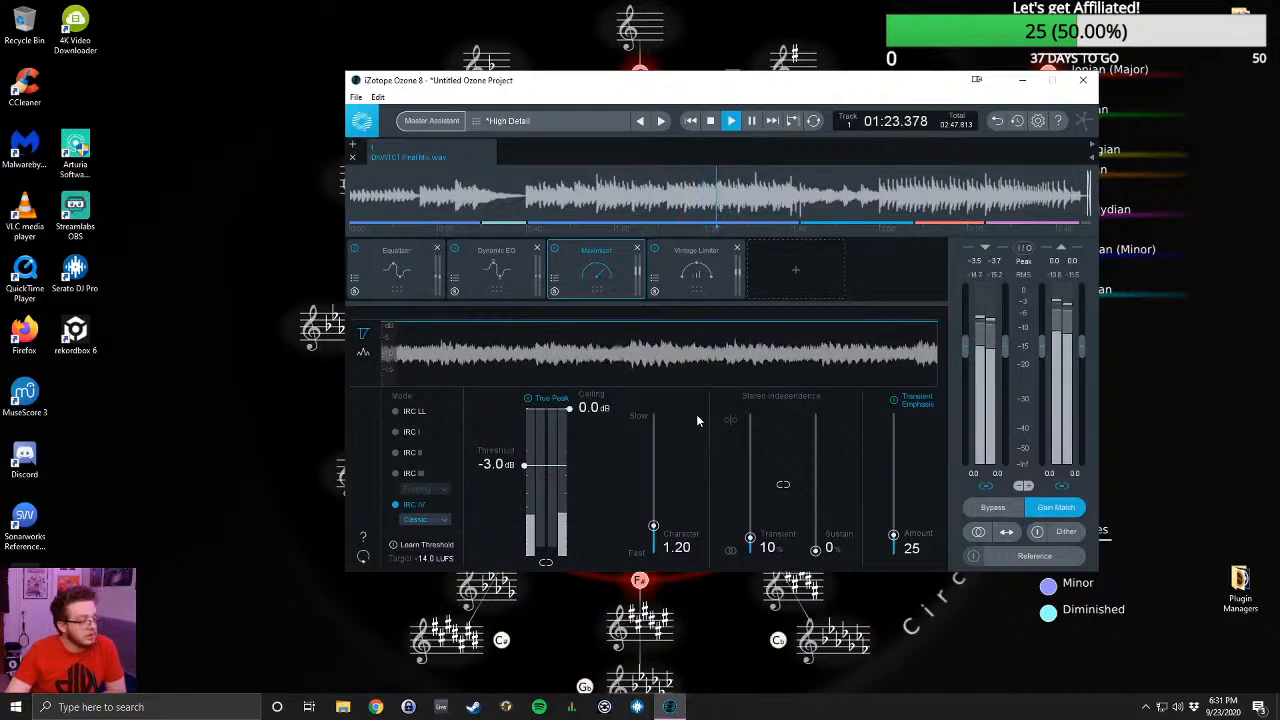
pyautogui.click(555, 249)
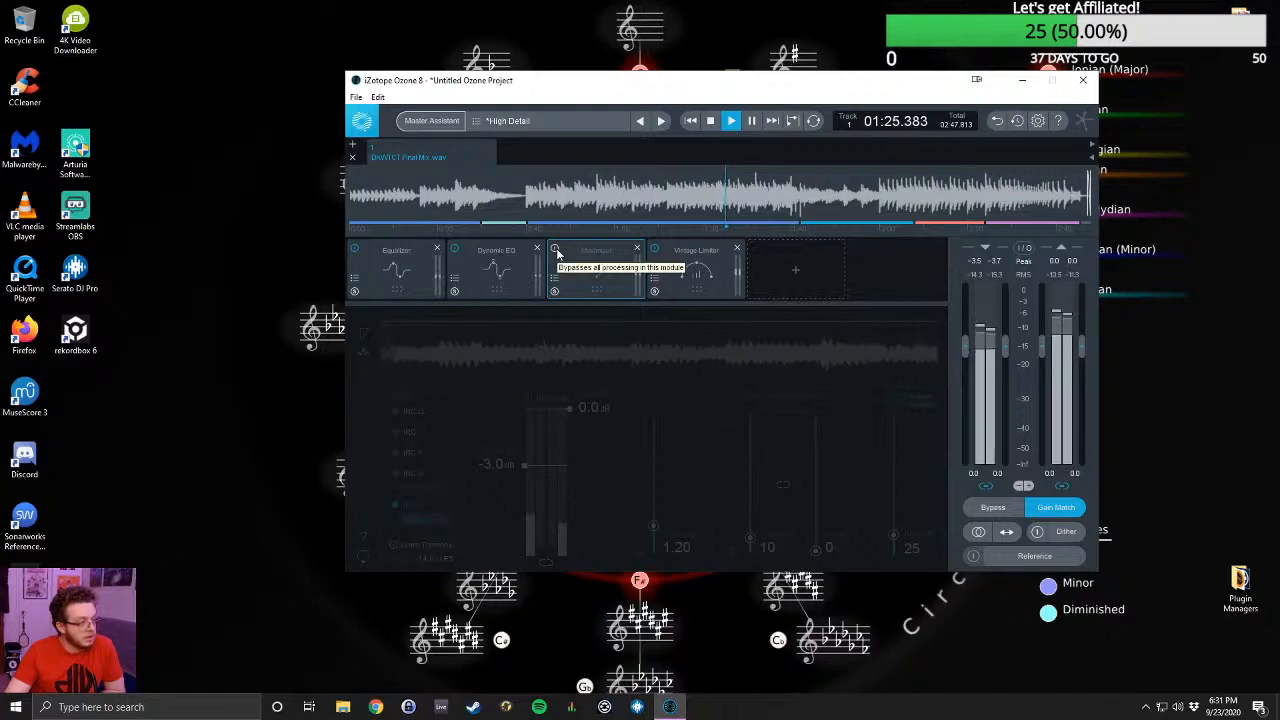
pyautogui.click(555, 249)
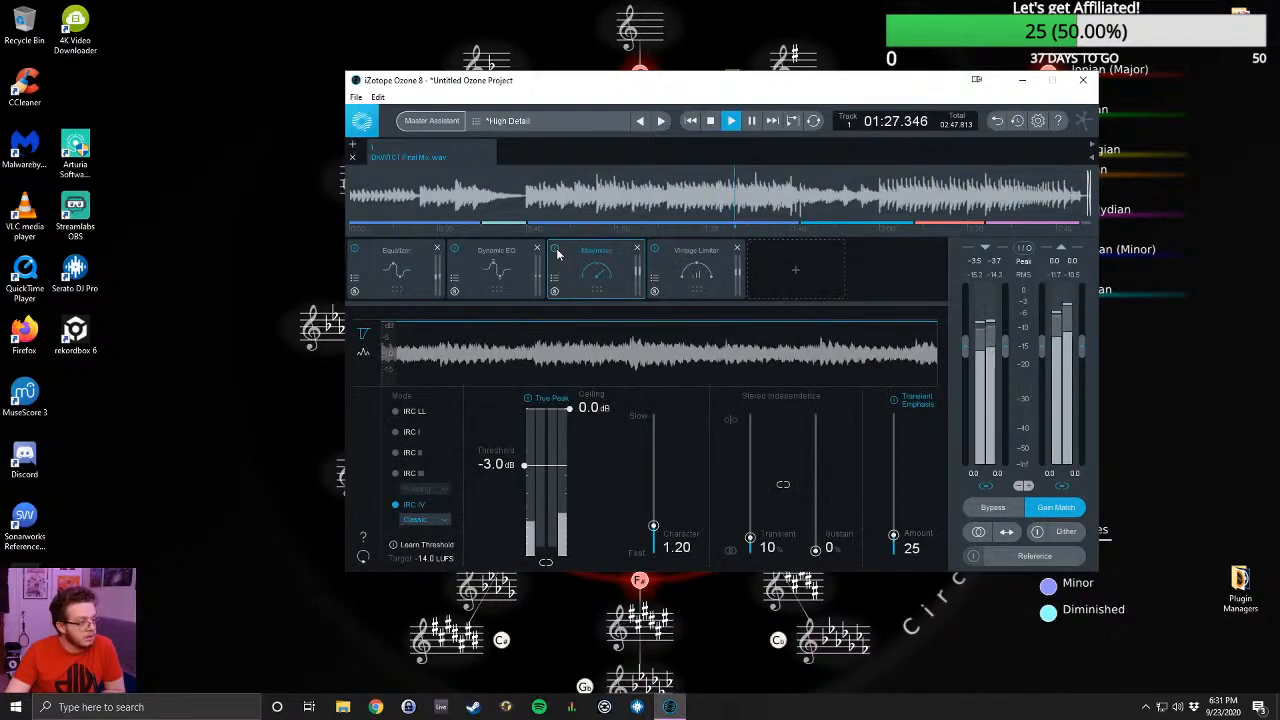
# - Set the Vintage Limiter's character to 4.65 and compare playback with the limiter bypassed and active
pyautogui.click(680, 262)
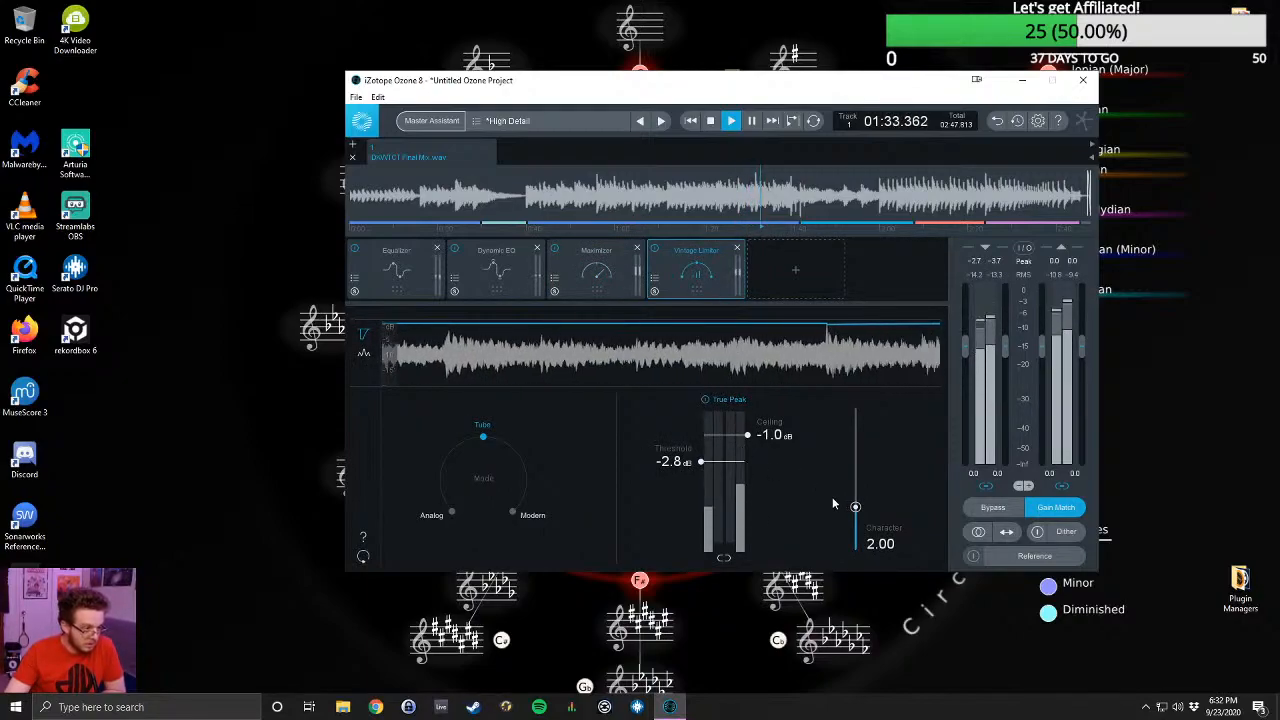
pyautogui.moveTo(855, 507); pyautogui.dragTo(855, 462)
pyautogui.click(655, 250)
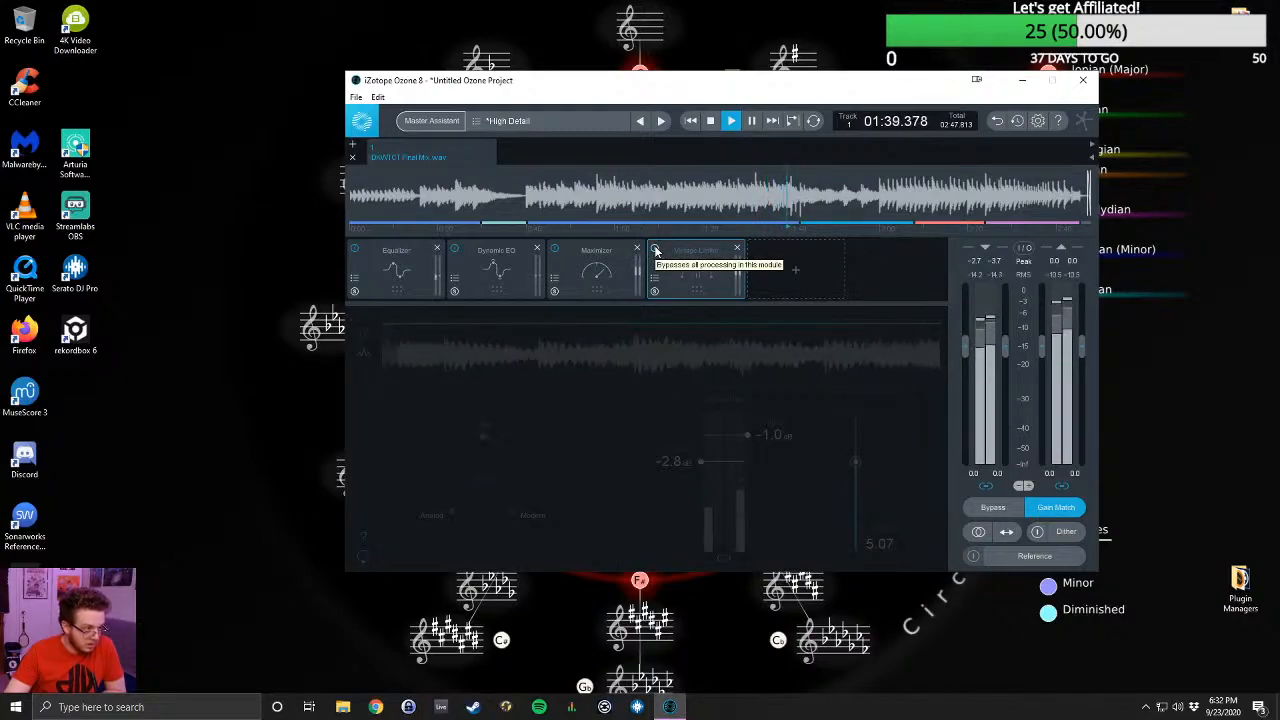
pyautogui.click(655, 250)
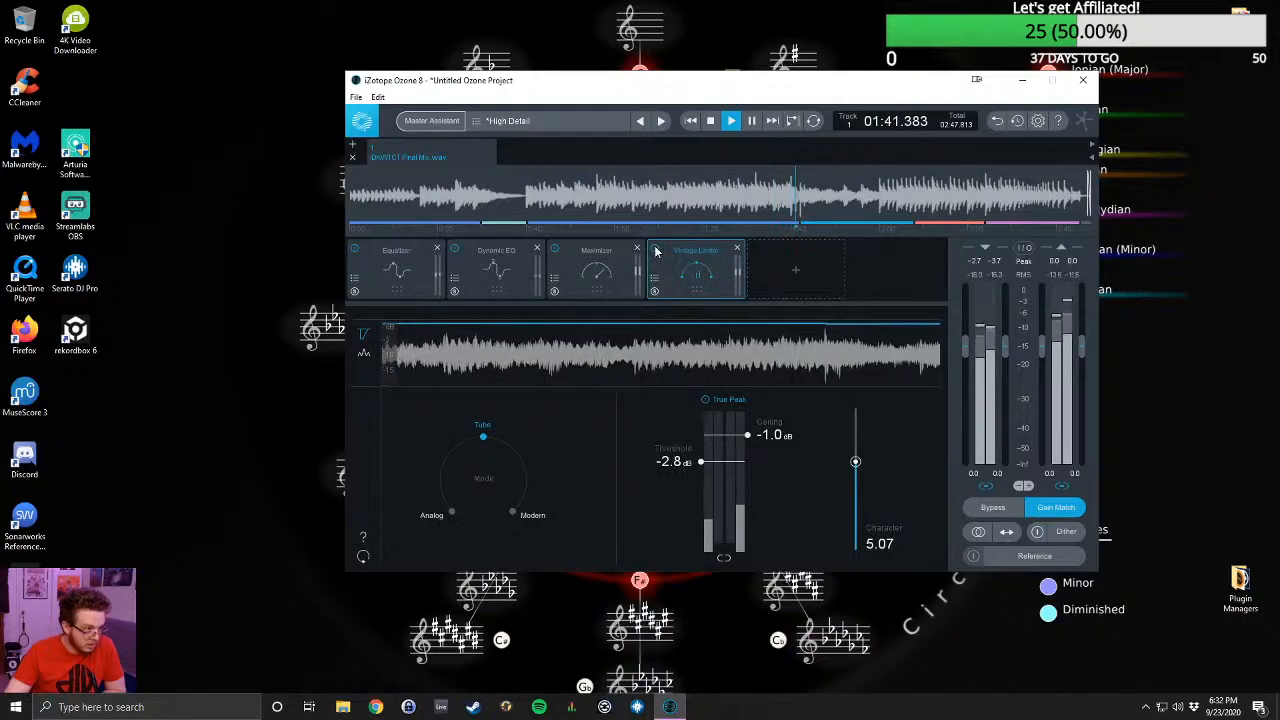
pyautogui.click(655, 250)
pyautogui.click(655, 250)
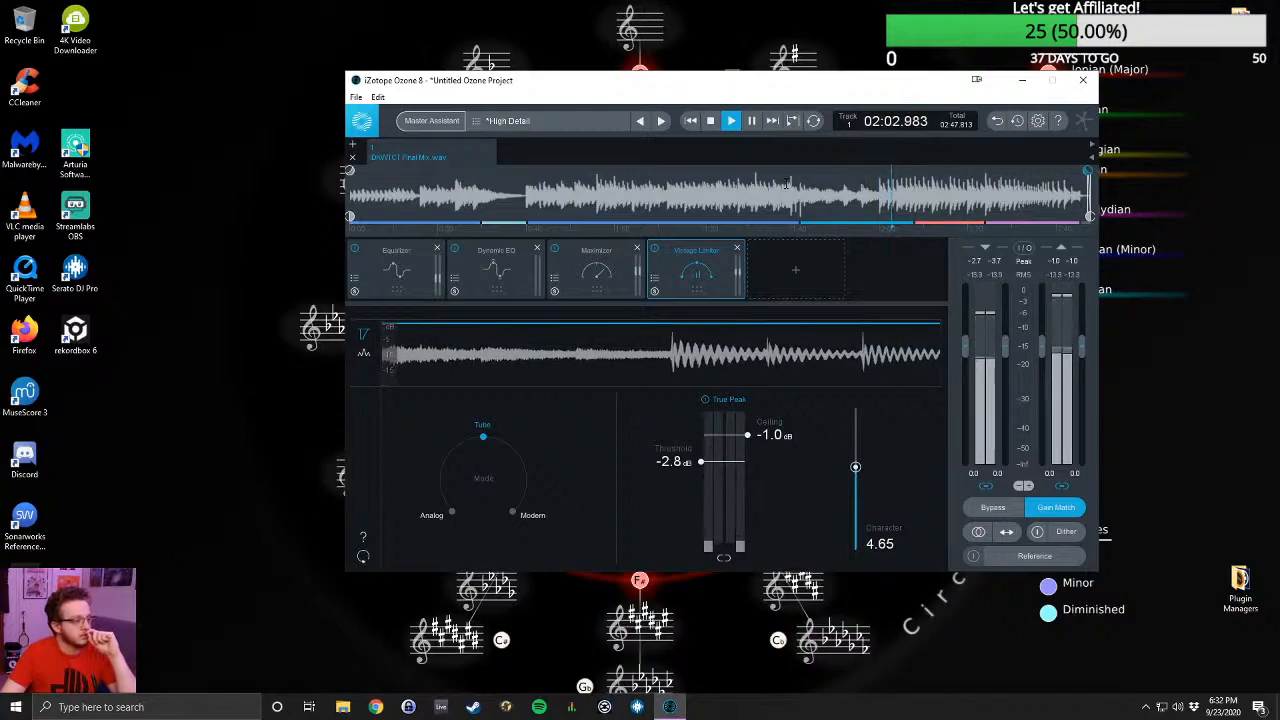
pyautogui.click(656, 250)
pyautogui.click(656, 250)
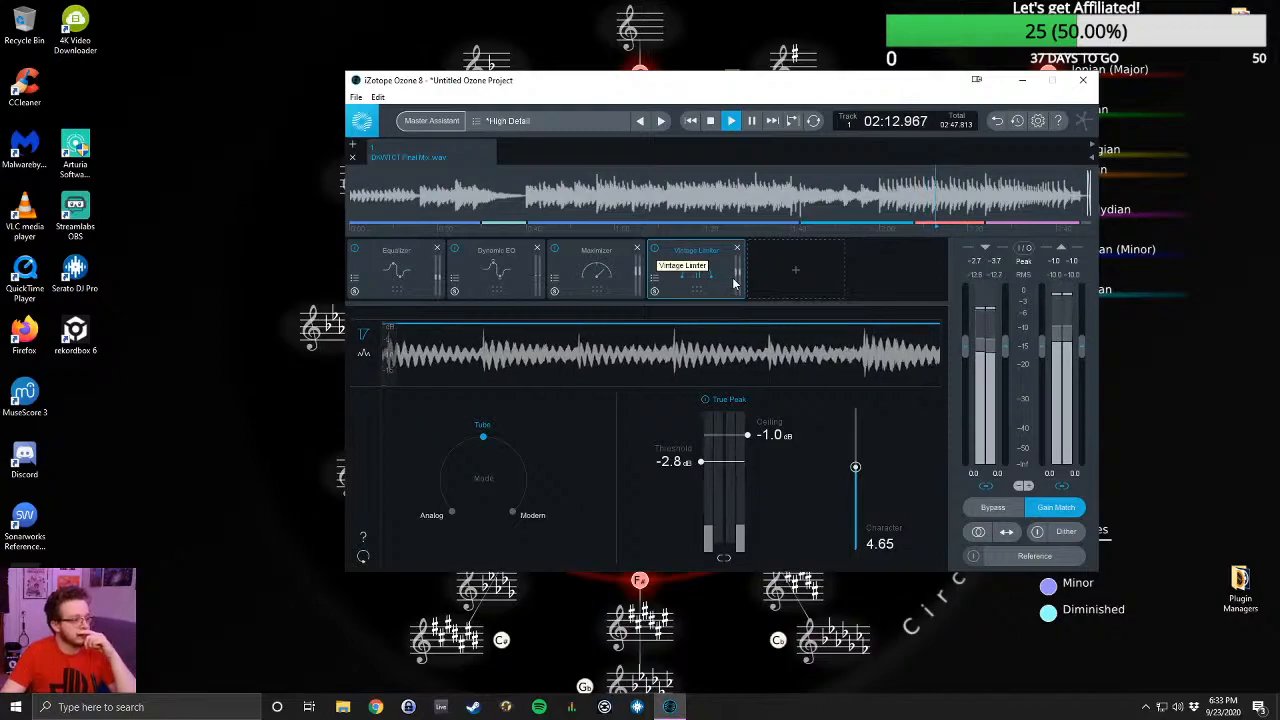
# - Turn on dither and audition the mix summed to mono, replaying from about 02:20 before returning to stereo
pyautogui.click(1037, 533)
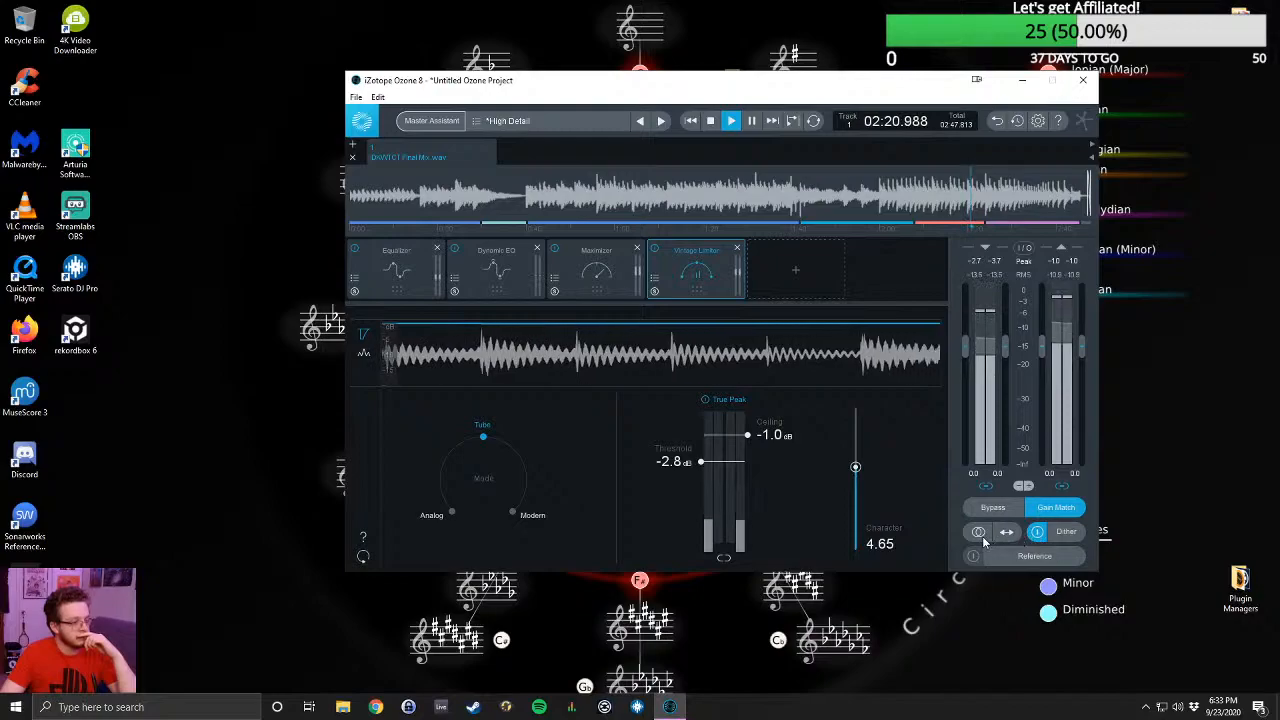
pyautogui.click(979, 533)
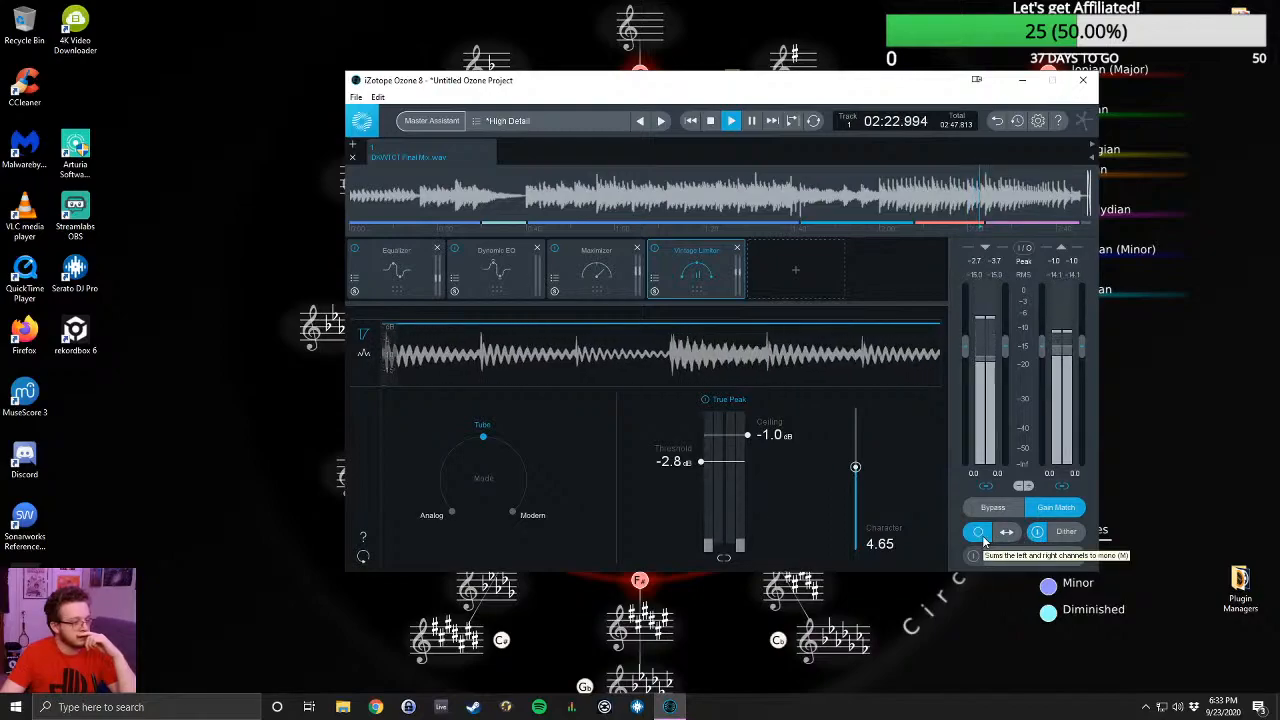
pyautogui.click(982, 537)
pyautogui.click(983, 539)
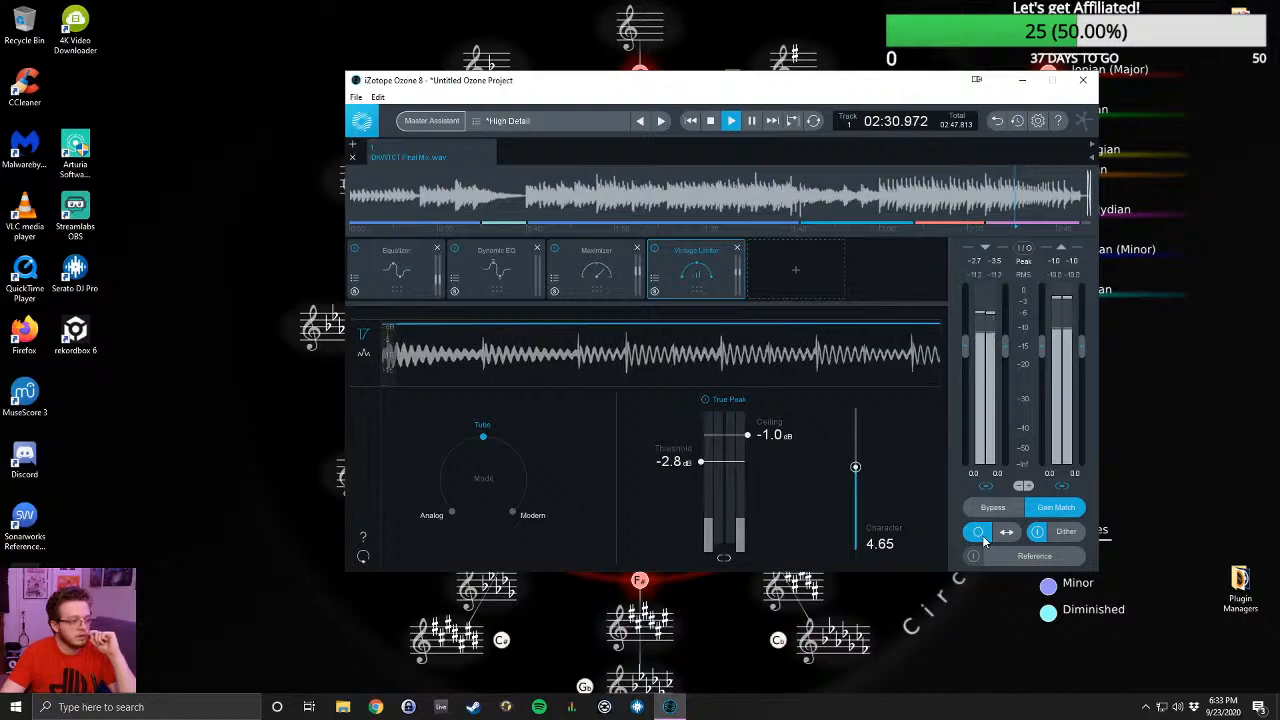
pyautogui.click(972, 192)
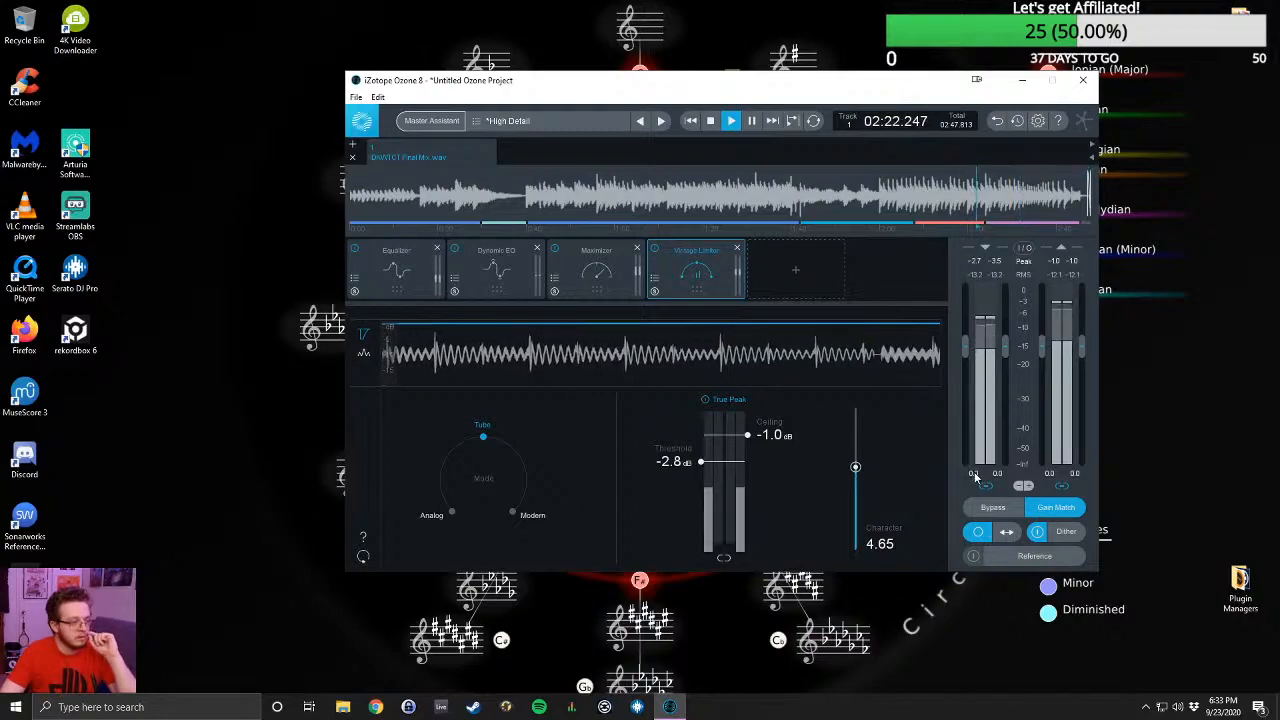
pyautogui.click(980, 533)
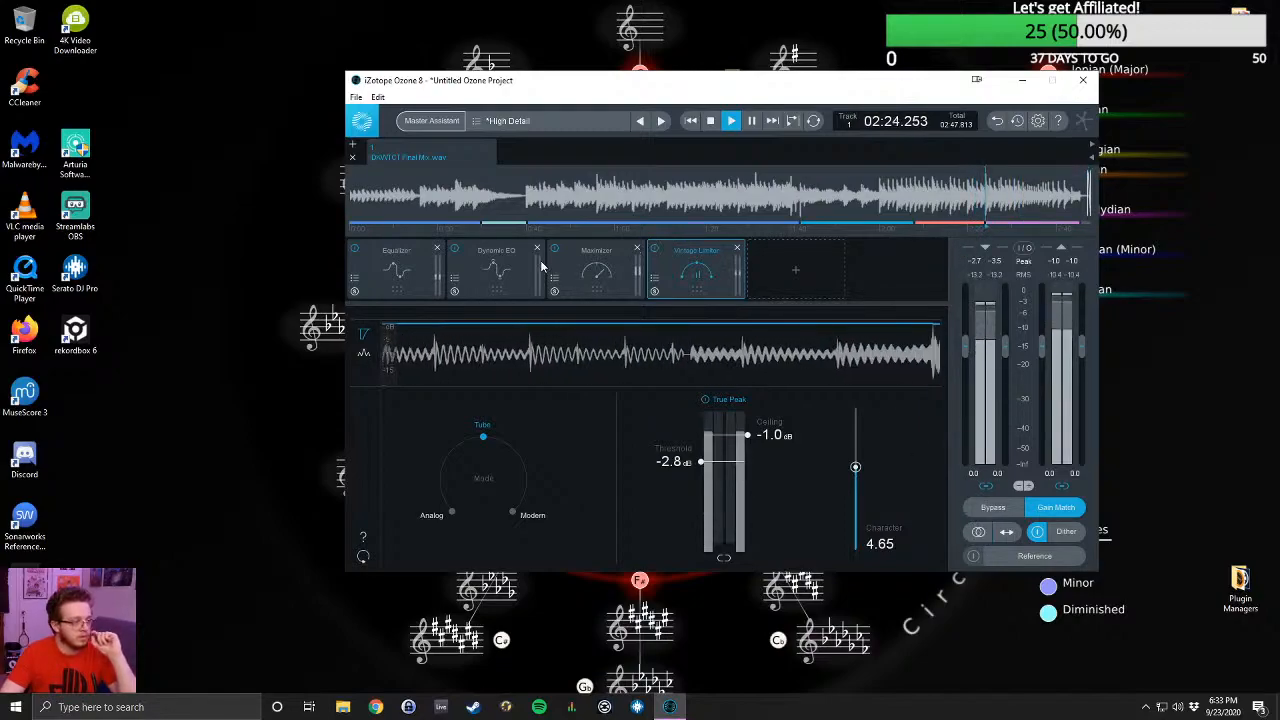
# - Enable Band 5 in the Dynamic EQ
pyautogui.click(471, 255)
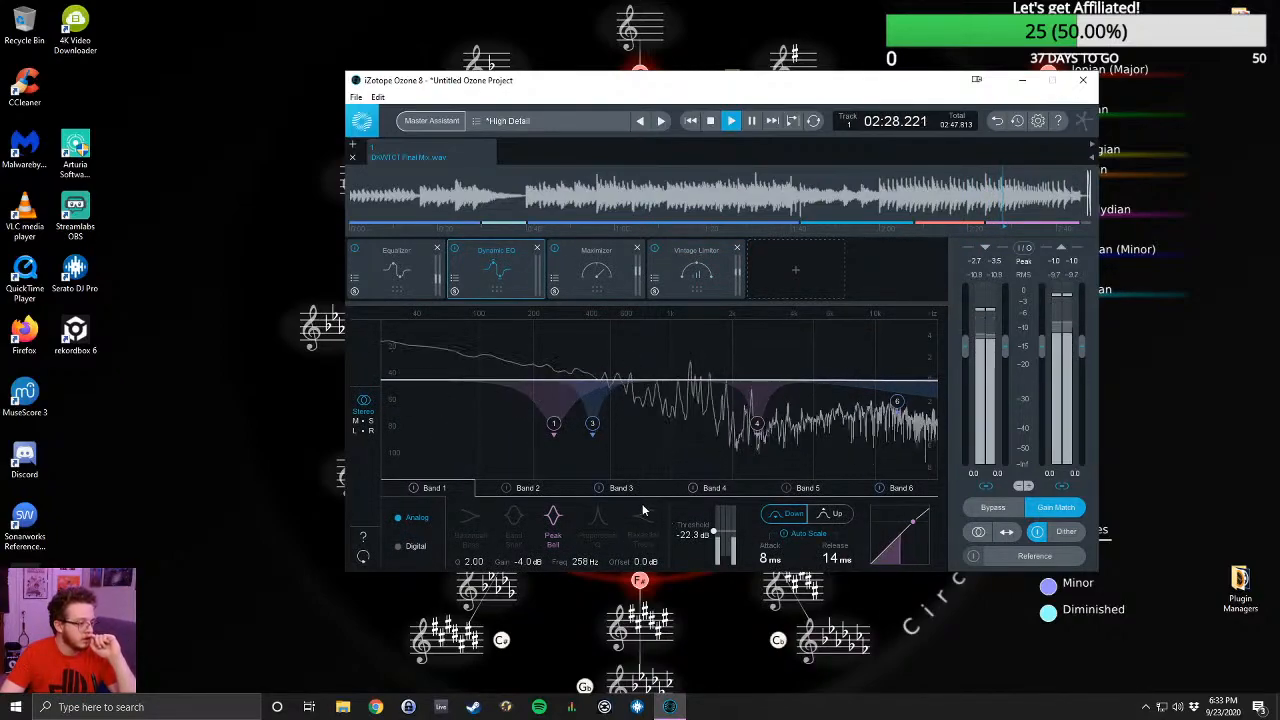
pyautogui.click(788, 489)
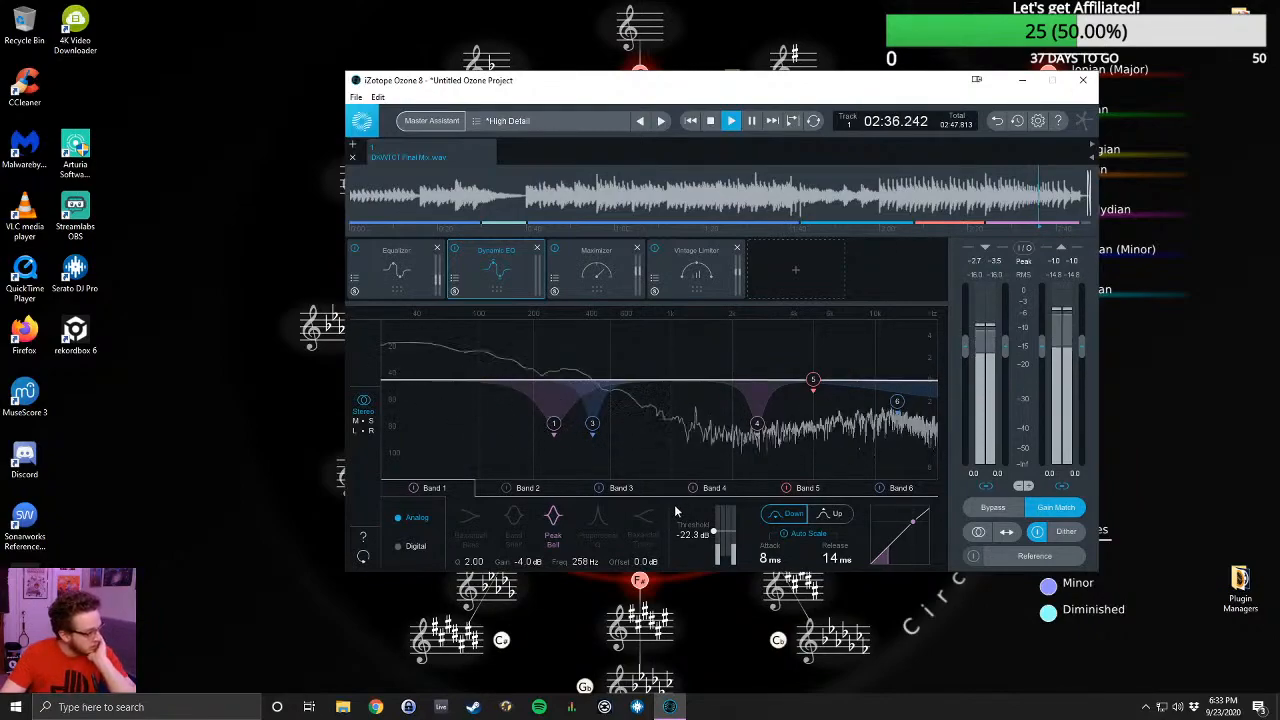
pyautogui.moveTo(702, 533); pyautogui.dragTo(698, 541)
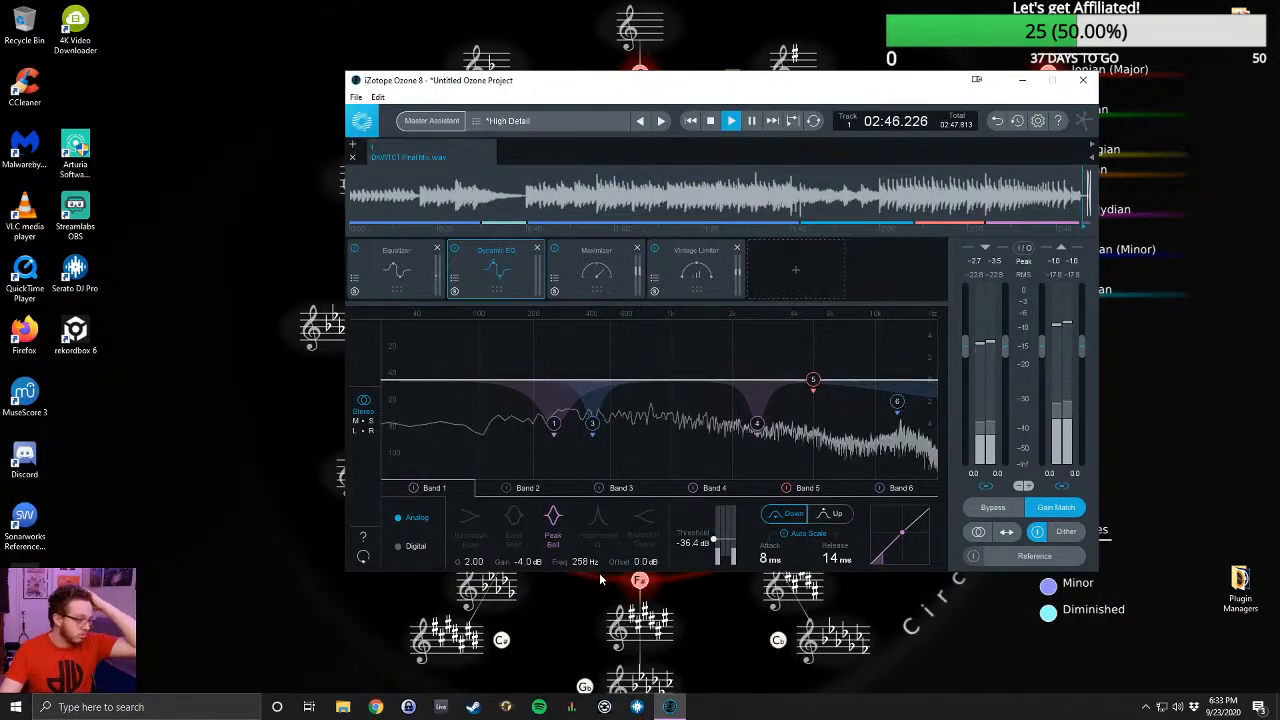
pyautogui.press('space')
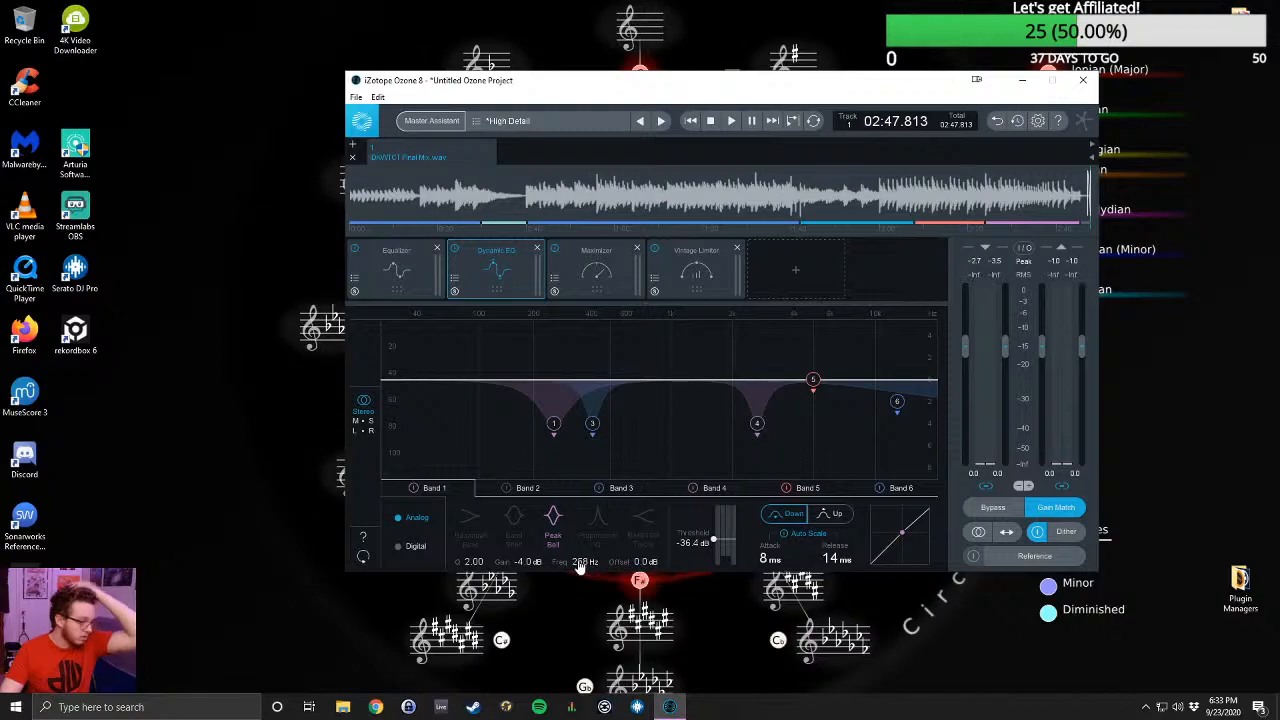
pyautogui.doubleClick(580, 563)
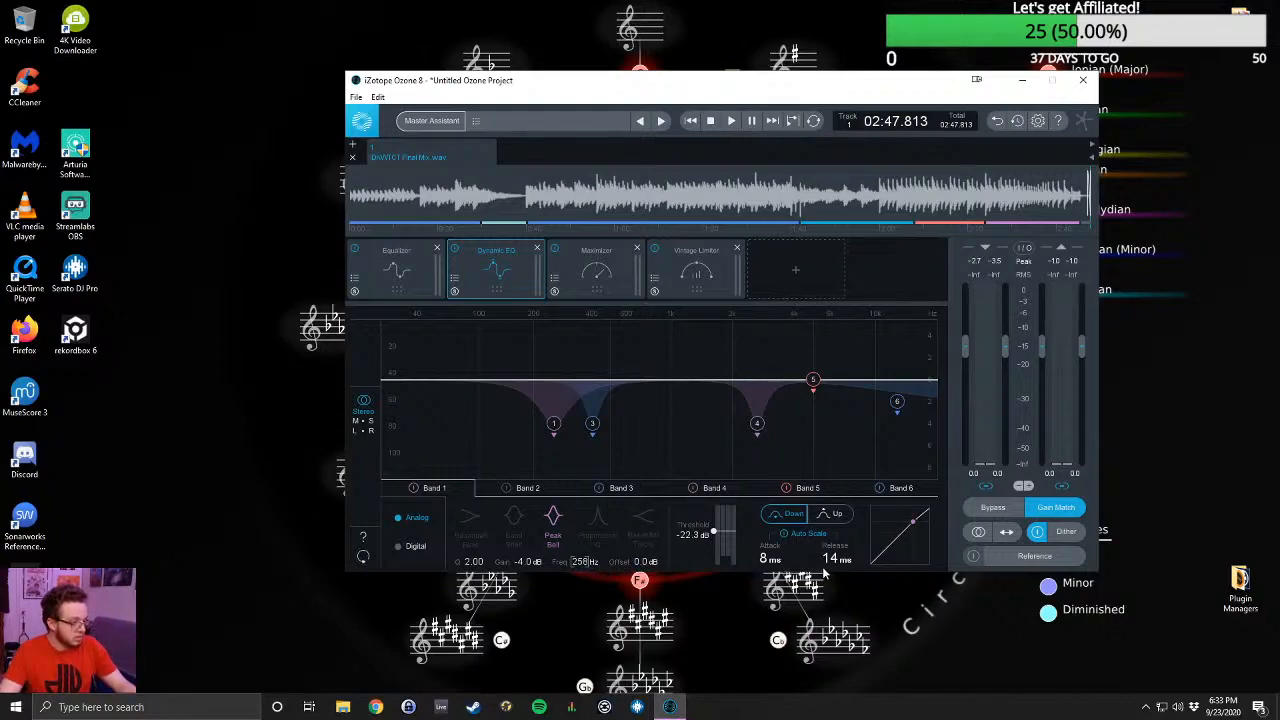
pyautogui.press('4')
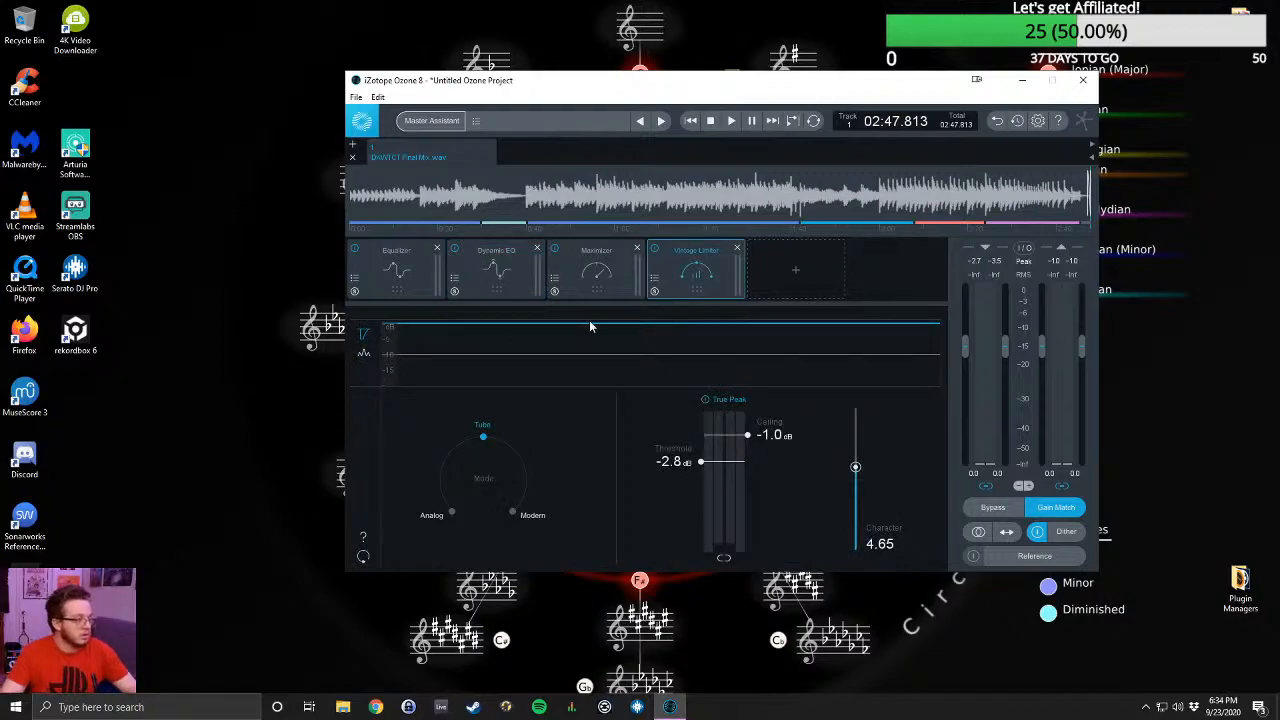
# - Set the Dynamic EQ's Band 5 to 1.05 kHz with -3.5 dB gain and a Q of 2.40 while playing the track
pyautogui.click(497, 268)
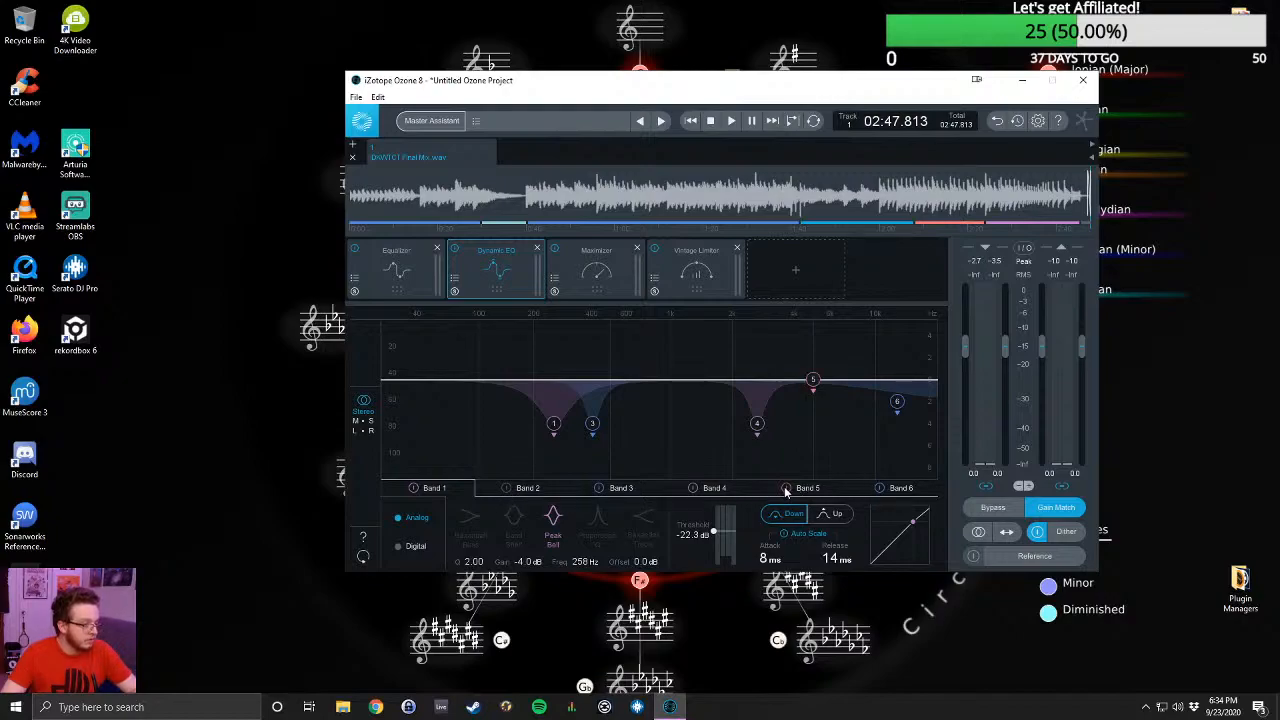
pyautogui.click(820, 492)
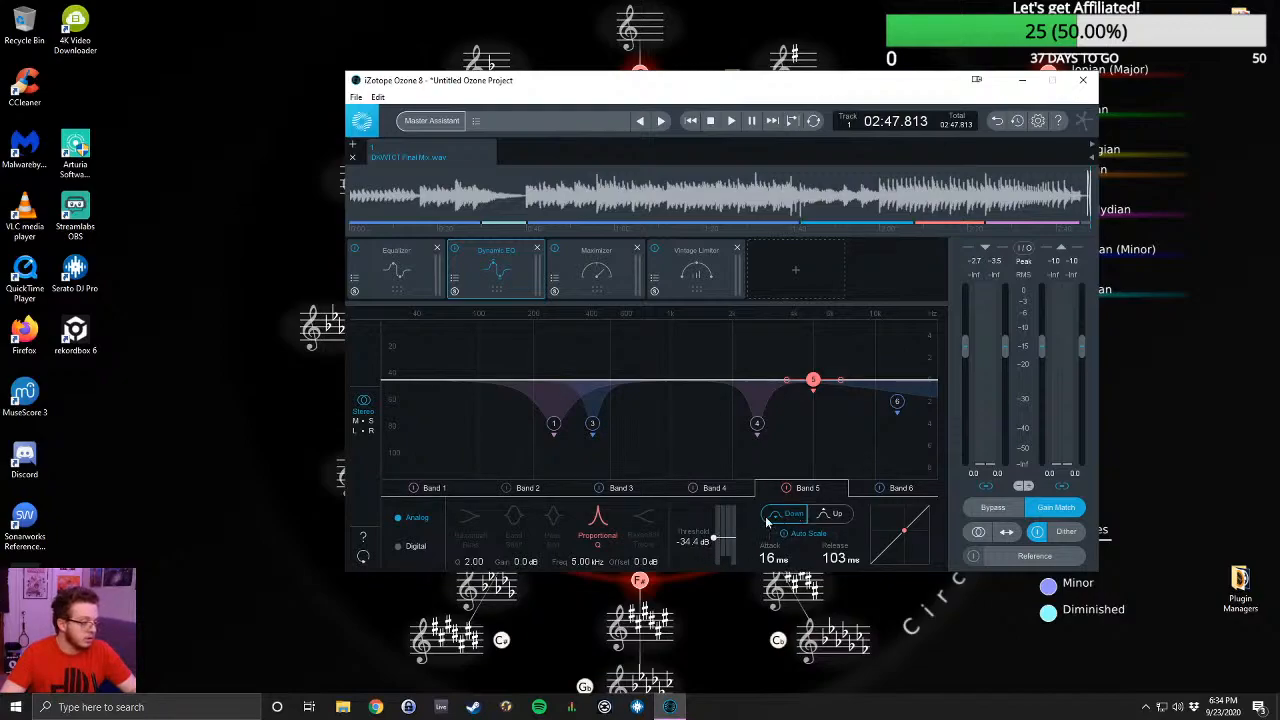
pyautogui.moveTo(418, 571); pyautogui.dragTo(319, 569)
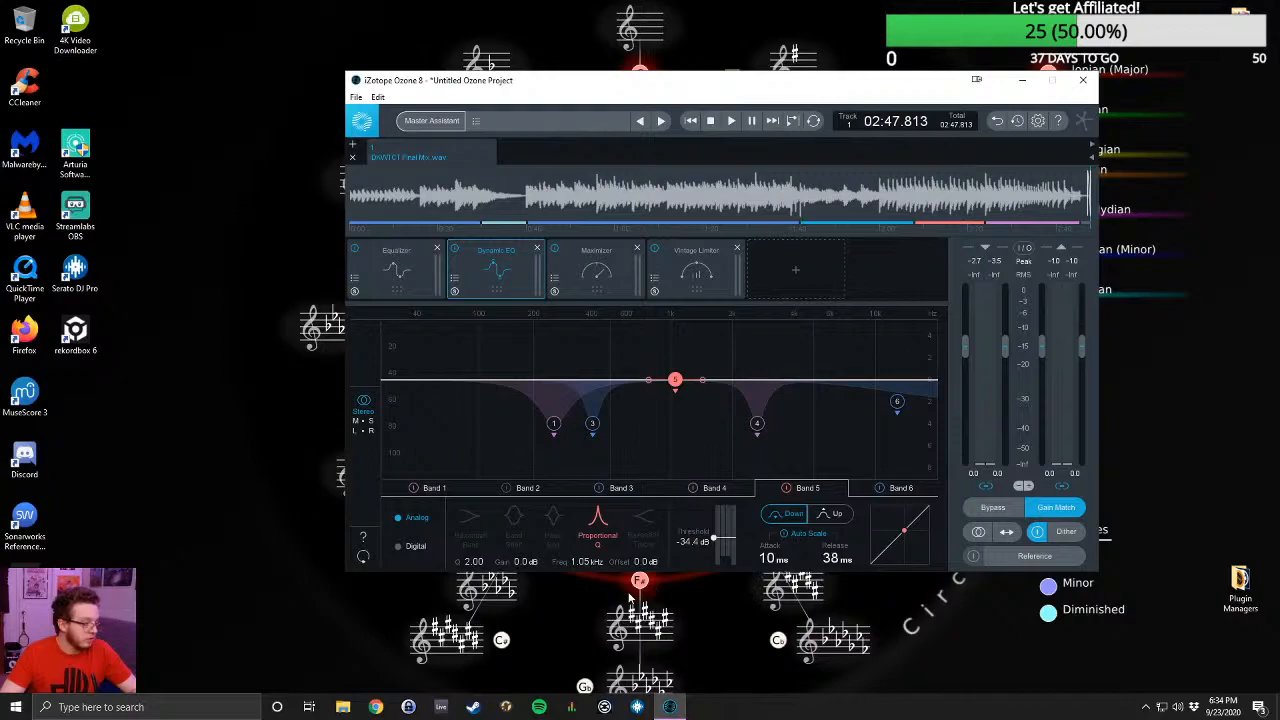
pyautogui.moveTo(530, 570); pyautogui.dragTo(508, 582)
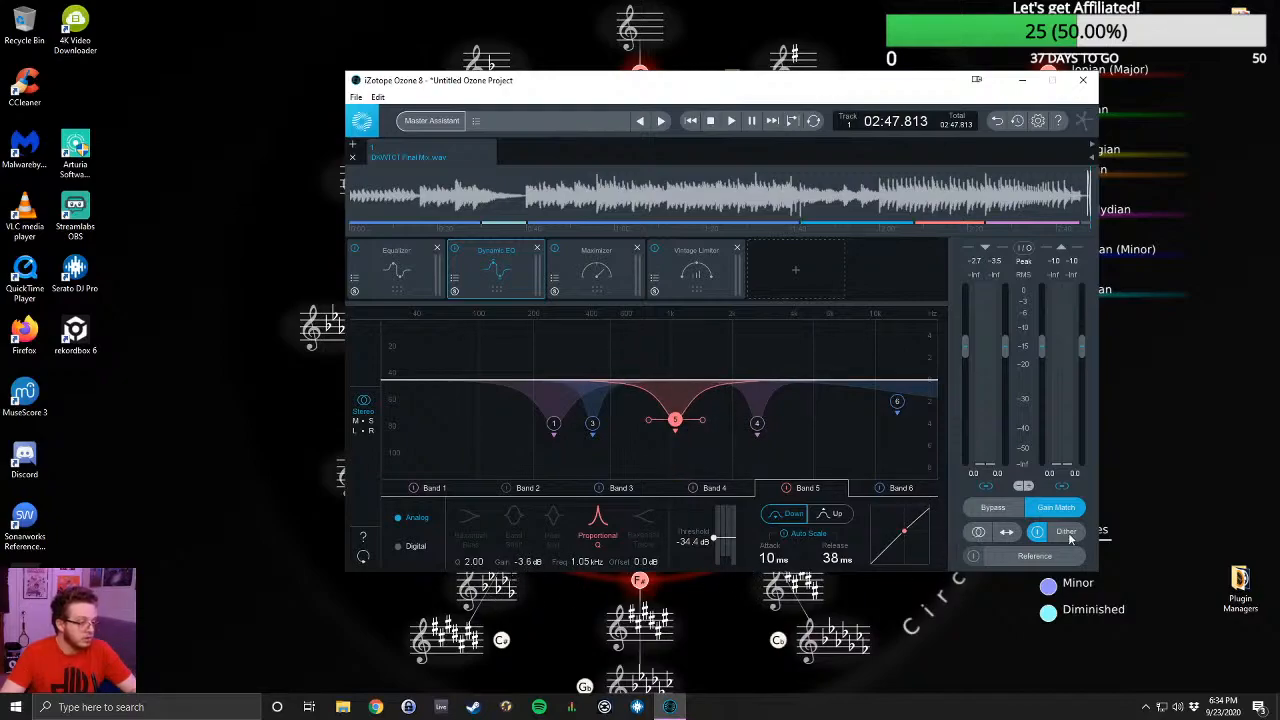
pyautogui.press('space')
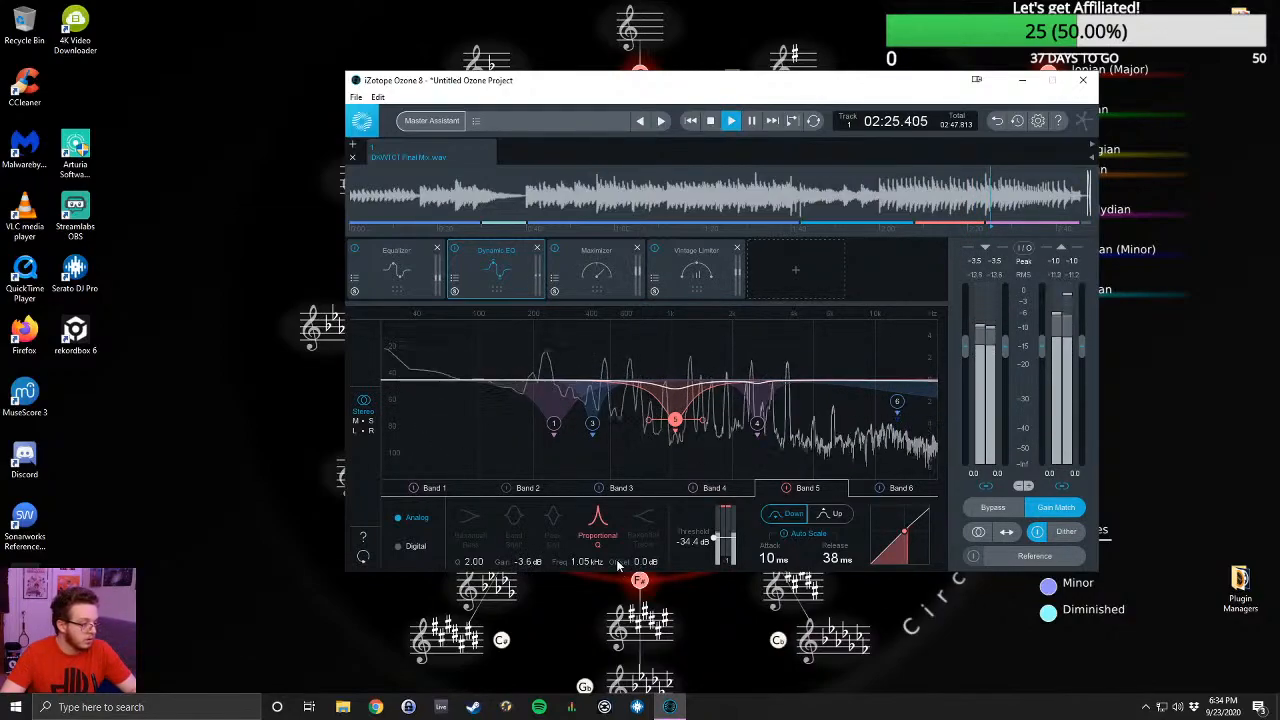
pyautogui.moveTo(540, 564); pyautogui.dragTo(483, 567)
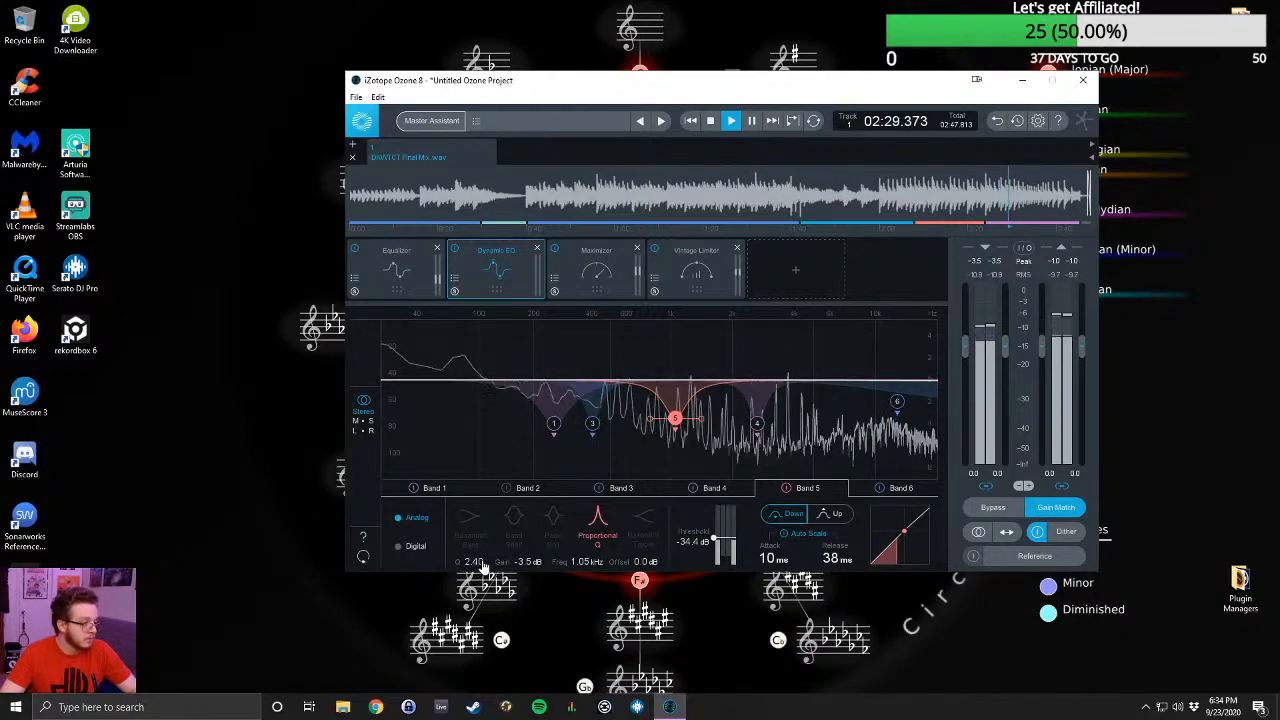
# - Move Band 5 of the Dynamic EQ to 3.80 kHz with -2.9 dB gain and a Q of 3.40
pyautogui.moveTo(676, 420); pyautogui.dragTo(789, 407)
pyautogui.press('space')
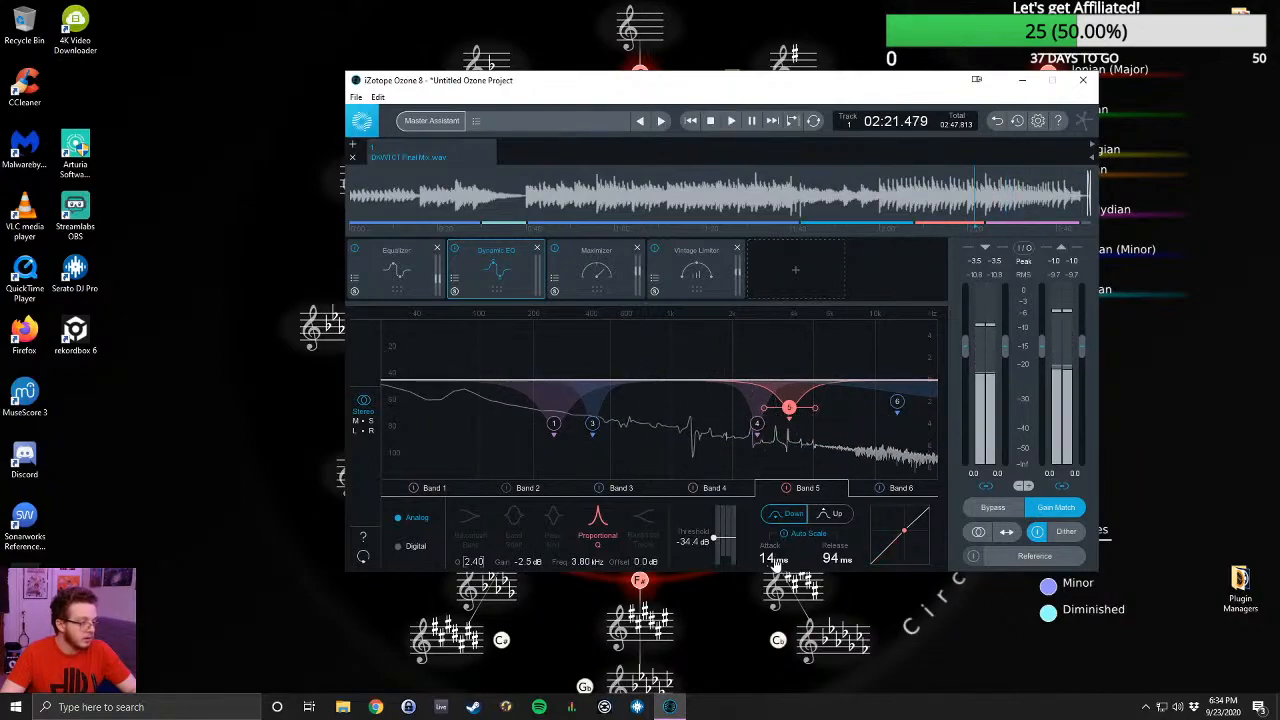
pyautogui.press('space')
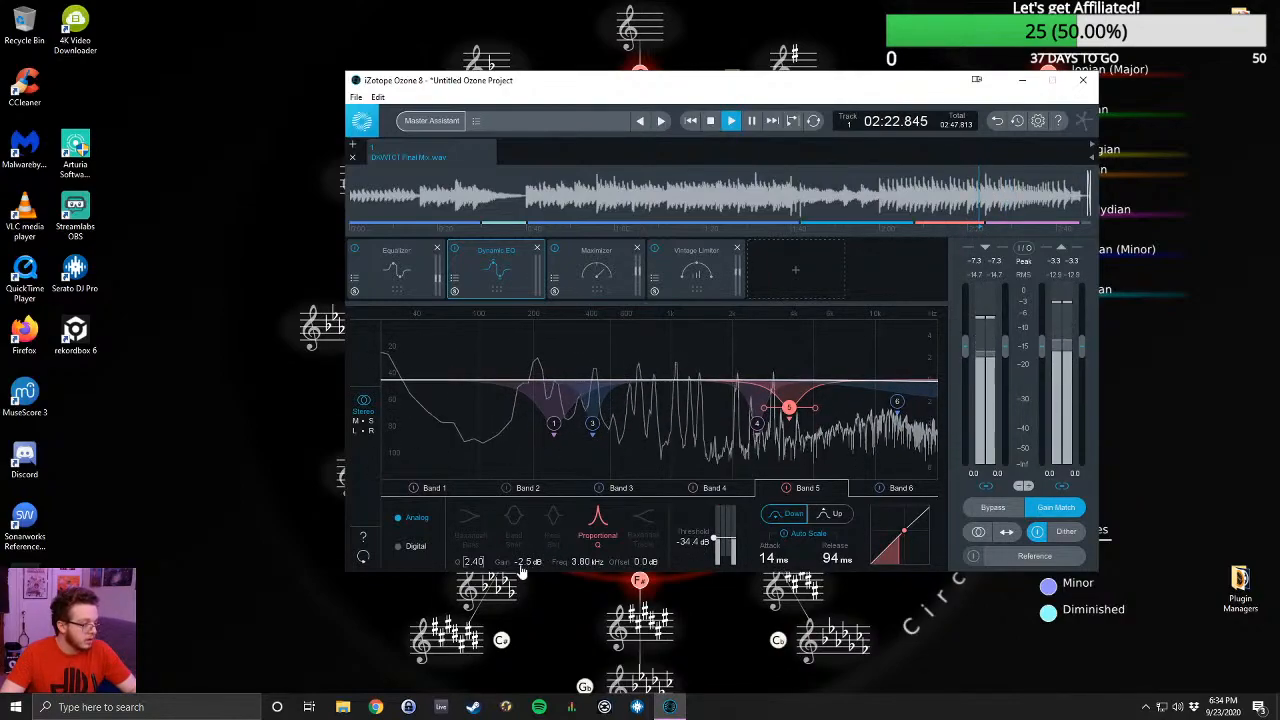
pyautogui.moveTo(526, 567); pyautogui.dragTo(525, 568)
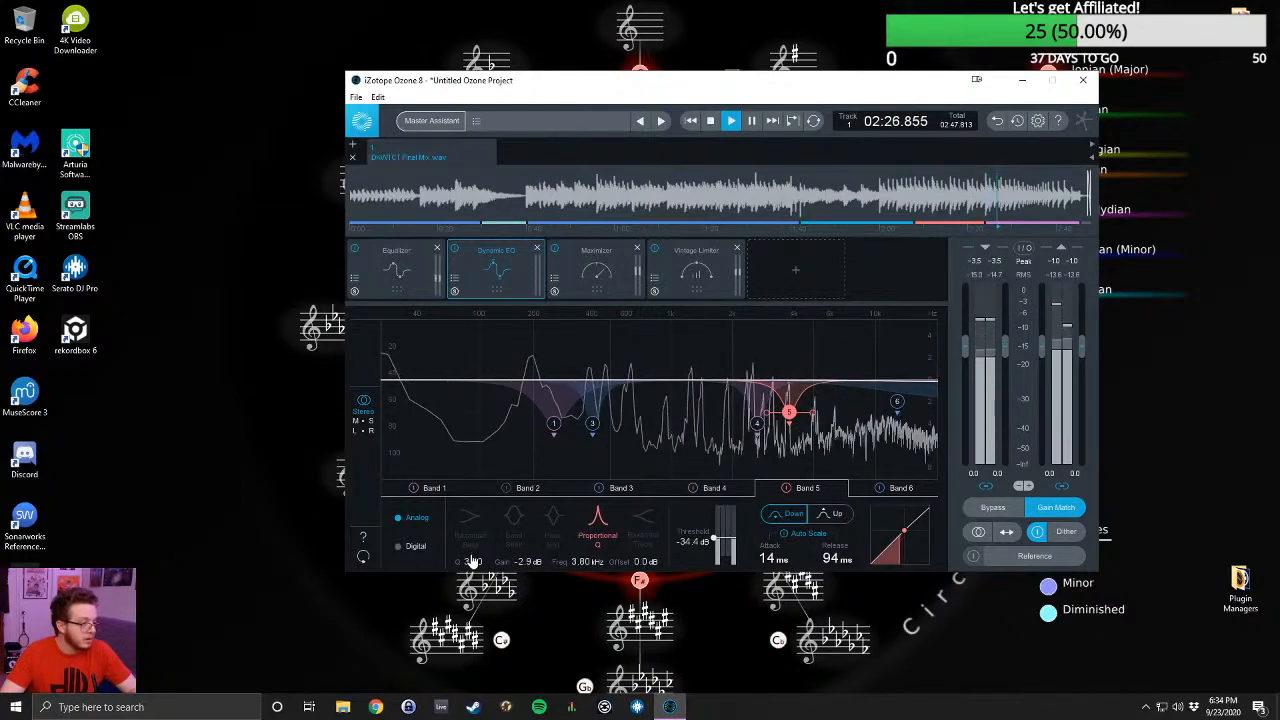
# - Set Band 5's threshold to -46.8 dB and replay the song from about 02:00 to audition the Dynamic EQ
pyautogui.moveTo(714, 538); pyautogui.dragTo(714, 557)
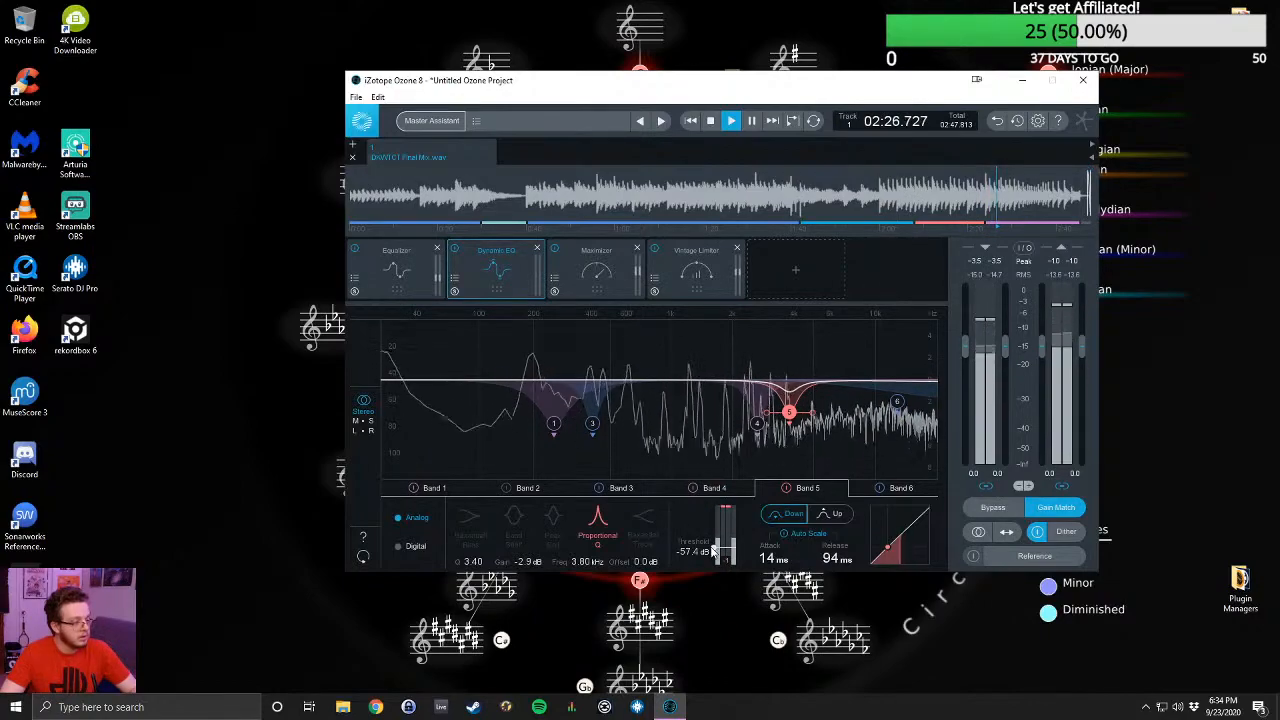
pyautogui.moveTo(713, 551); pyautogui.dragTo(715, 543)
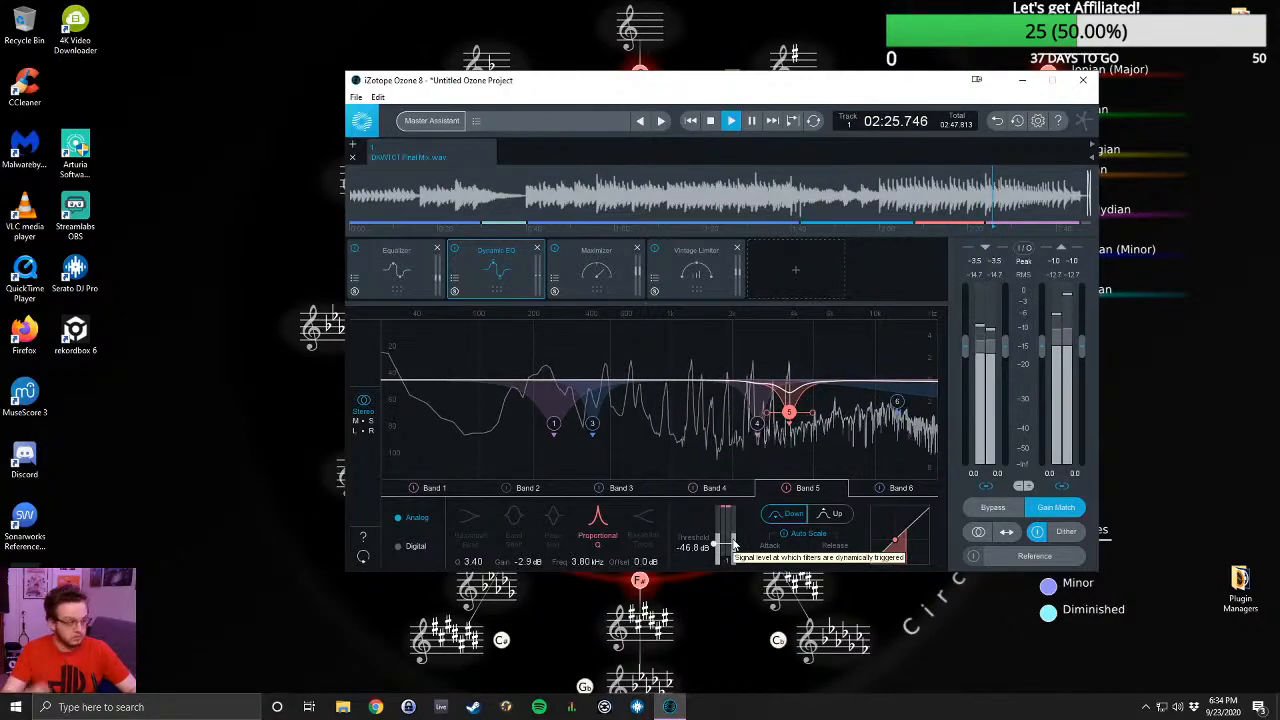
pyautogui.press('space')
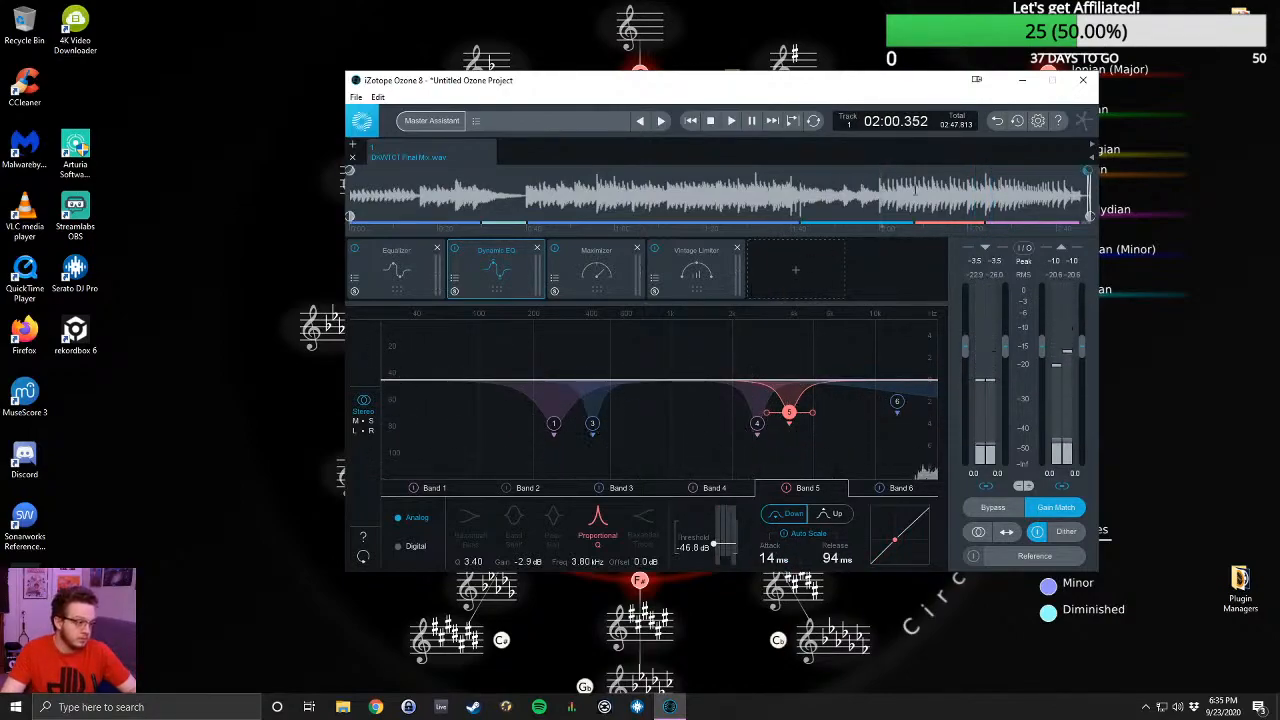
pyautogui.press('space')
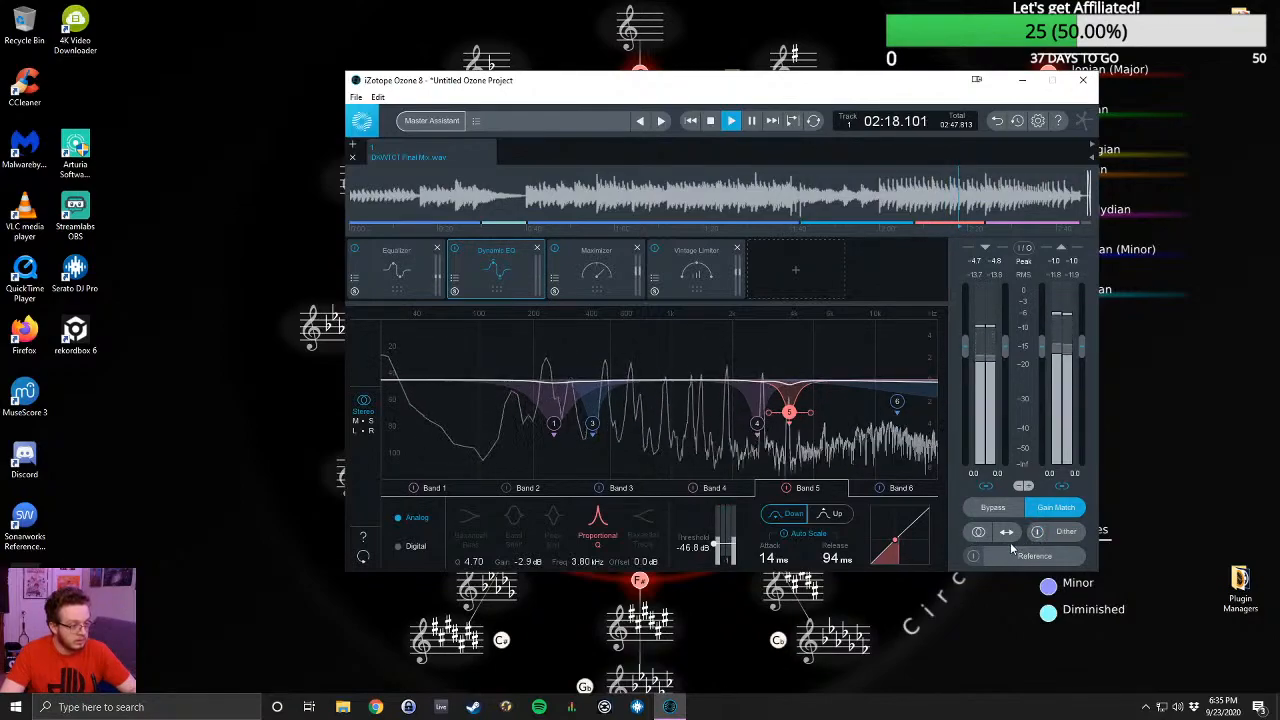
# - Audition the playing master with its left and right channels summed to mono, and restore stereo playback
pyautogui.click(979, 533)
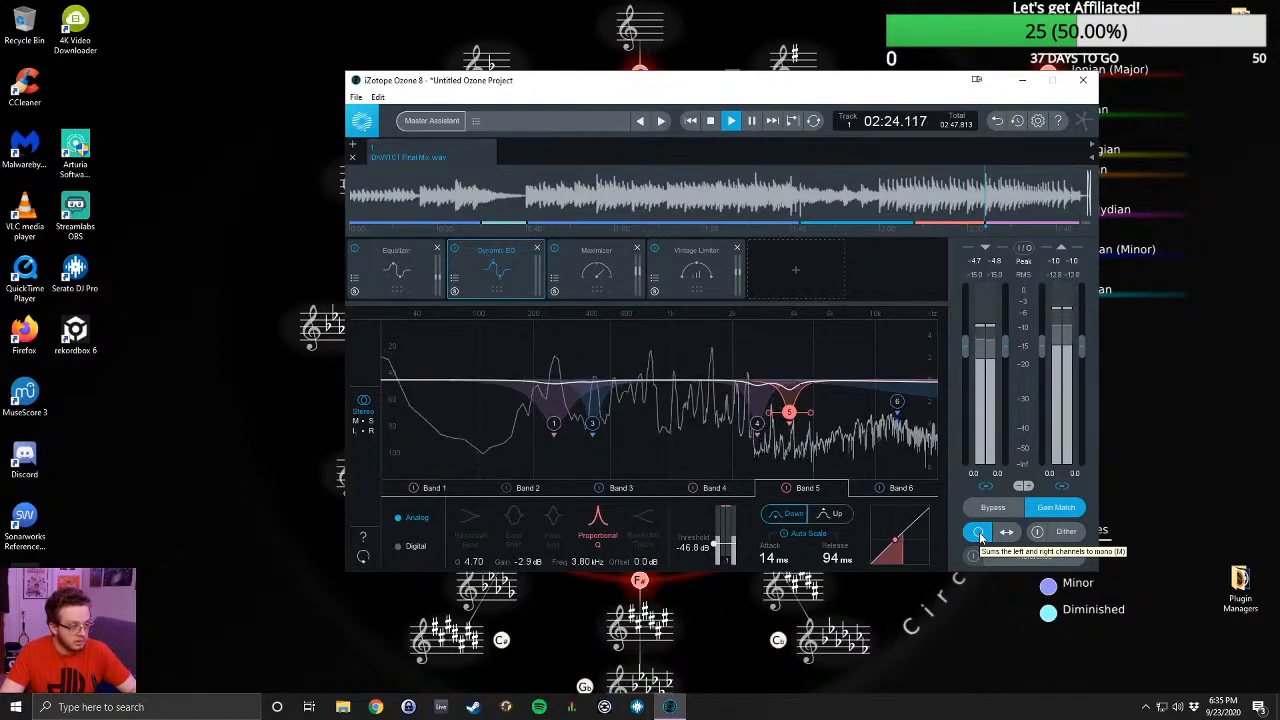
pyautogui.click(979, 533)
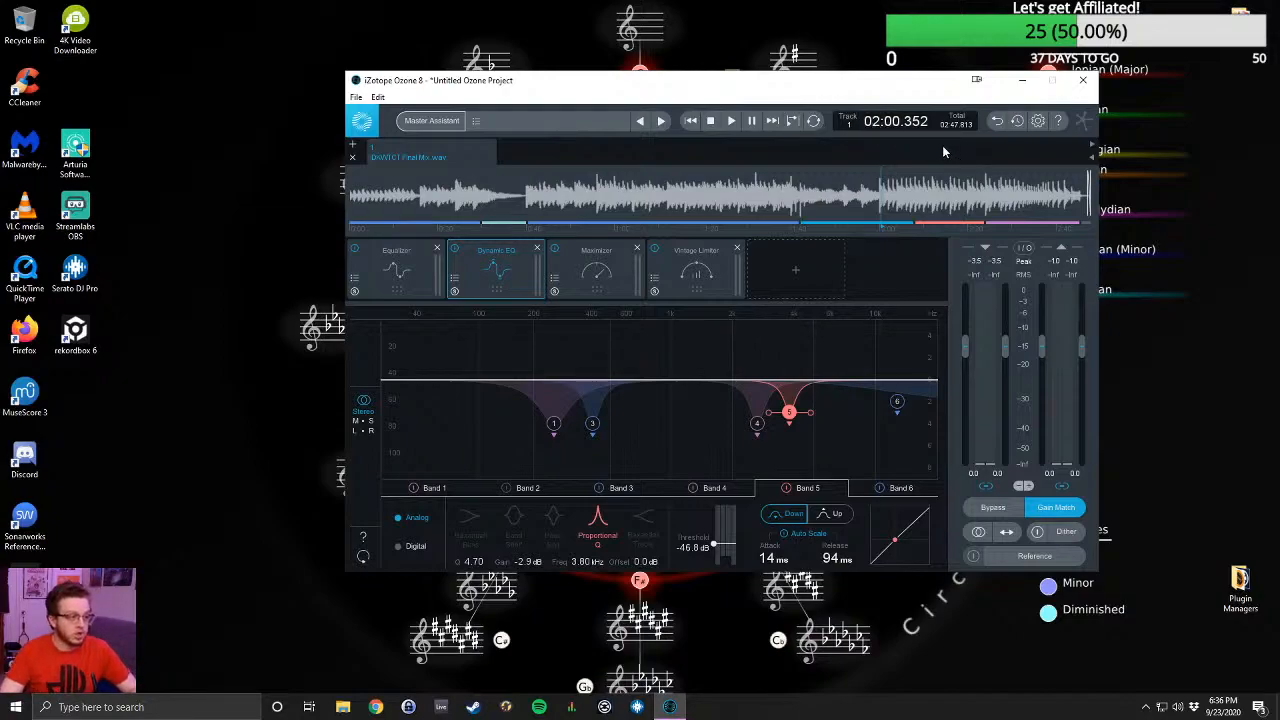
# - Start an audio export of the current track and name the file The Walk MASTER.wav
pyautogui.click(356, 99)
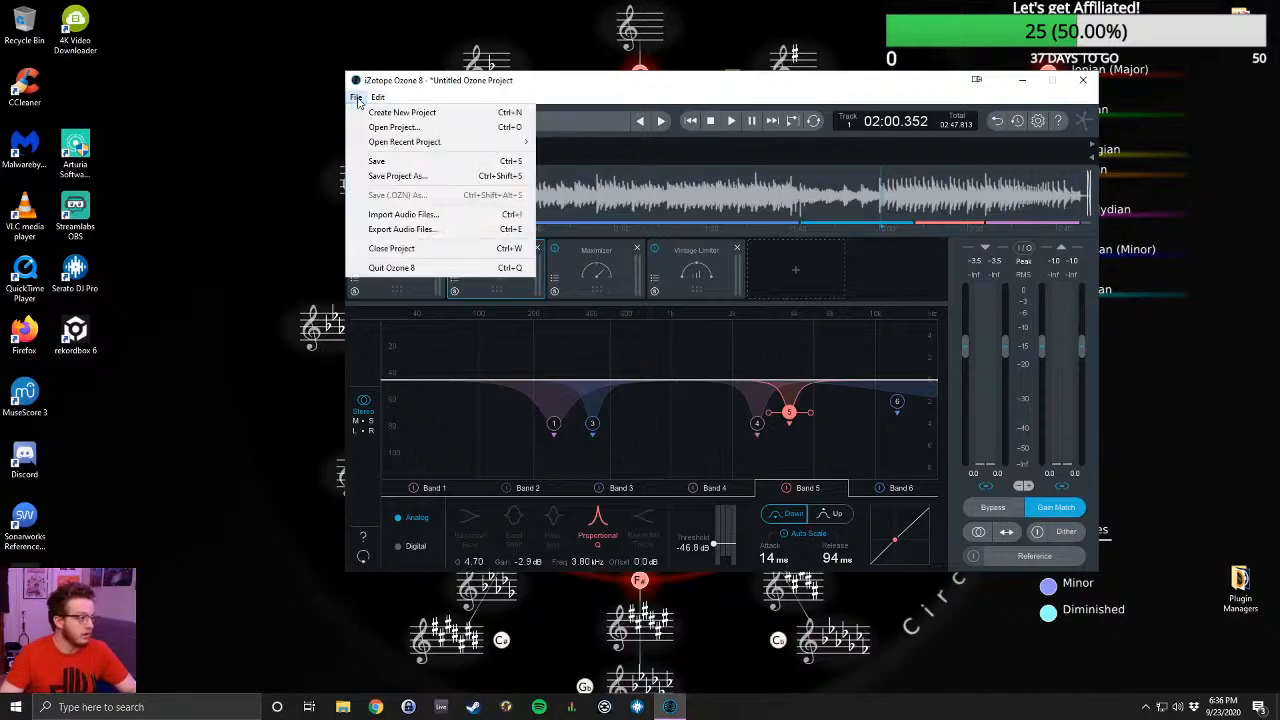
pyautogui.click(435, 231)
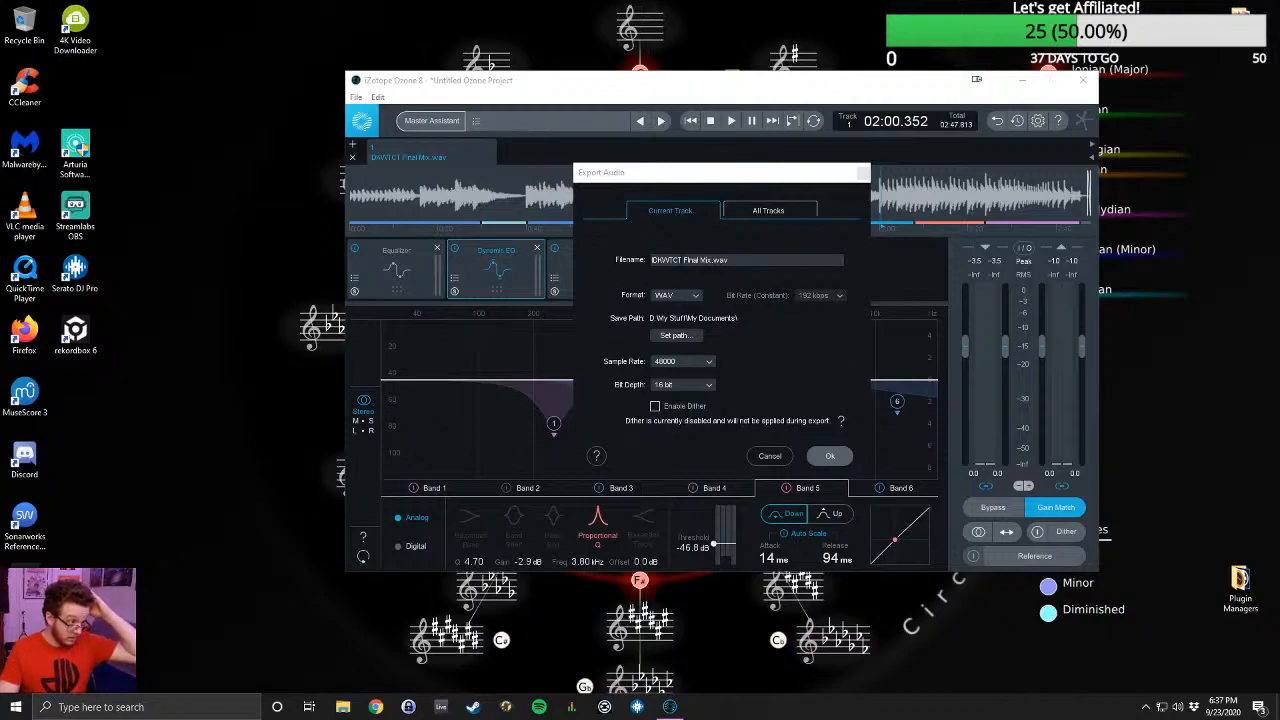
pyautogui.click(710, 259)
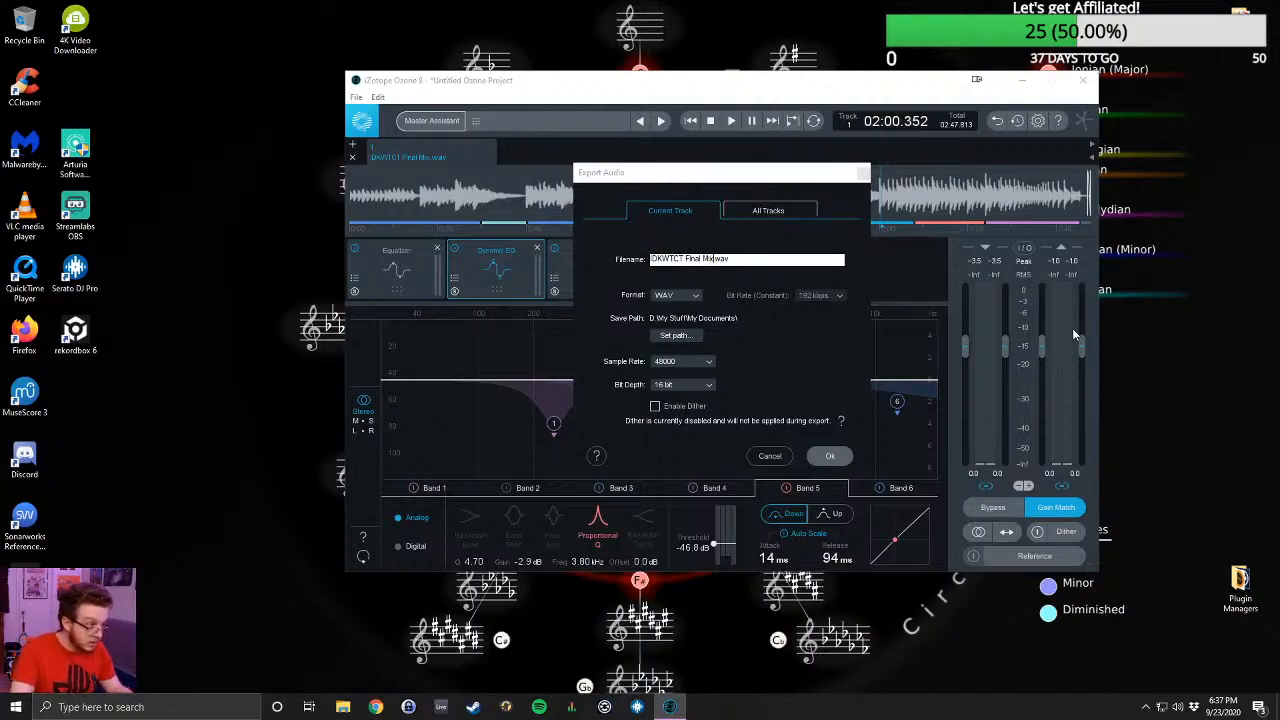
pyautogui.press('BackSpace')
pyautogui.press('BackSpace')
pyautogui.press('BackSpace')
pyautogui.press('BackSpace')
pyautogui.press('BackSpace')
pyautogui.press('BackSpace')
pyautogui.press('BackSpace')
pyautogui.press('BackSpace')
pyautogui.press('BackSpace')
pyautogui.press('BackSpace')
pyautogui.press('BackSpace')
pyautogui.press('BackSpace')
pyautogui.press('BackSpace')
pyautogui.press('BackSpace')
pyautogui.press('BackSpace')
pyautogui.press('BackSpace')
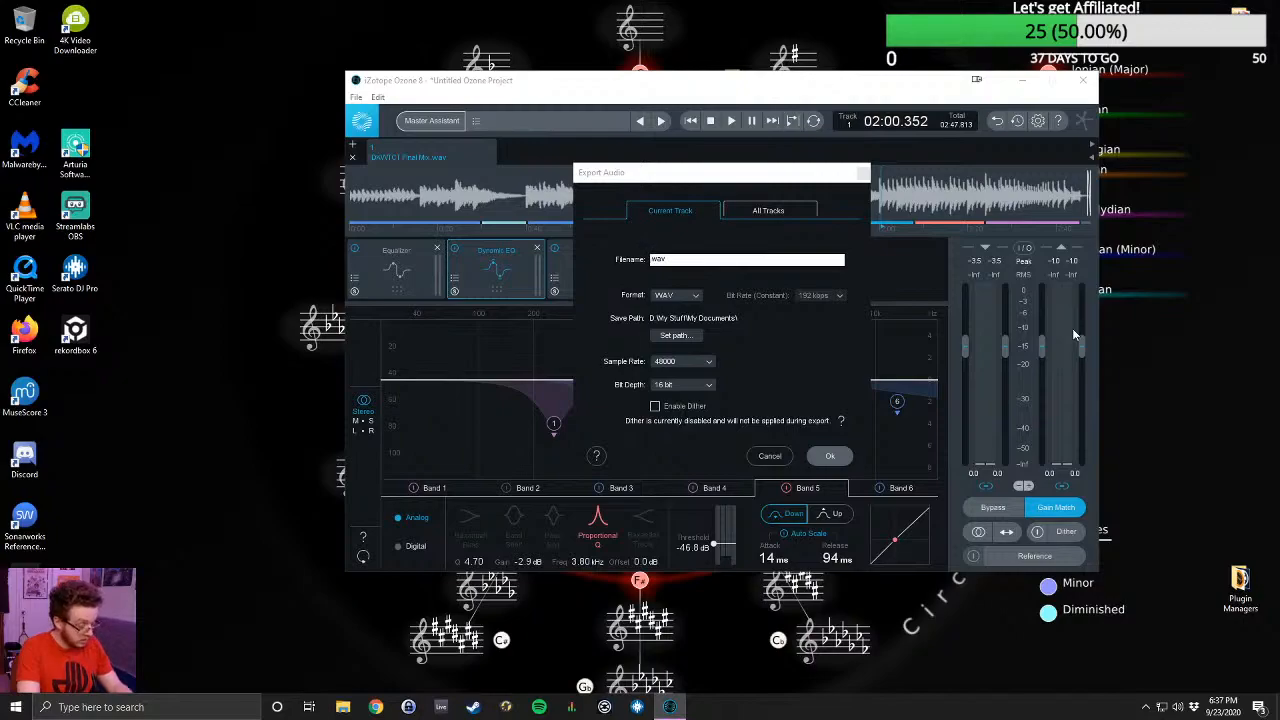
pyautogui.write('The Walk')
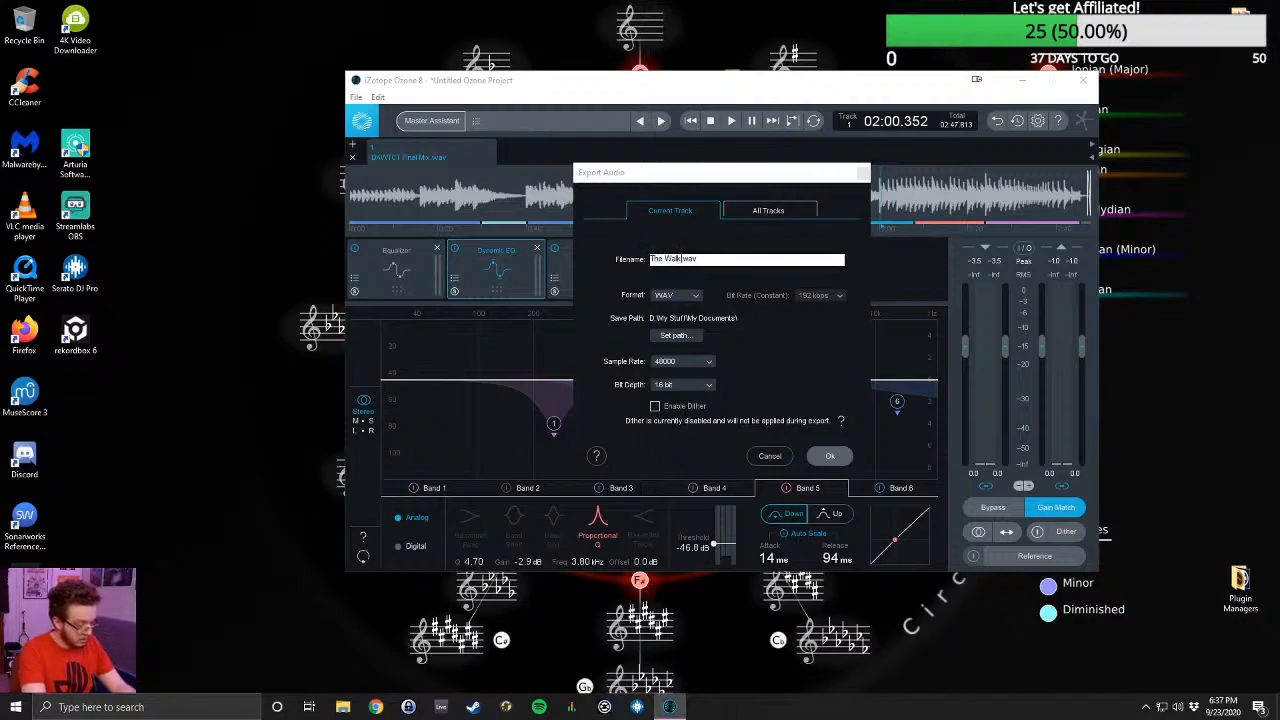
pyautogui.write(' MASTER')
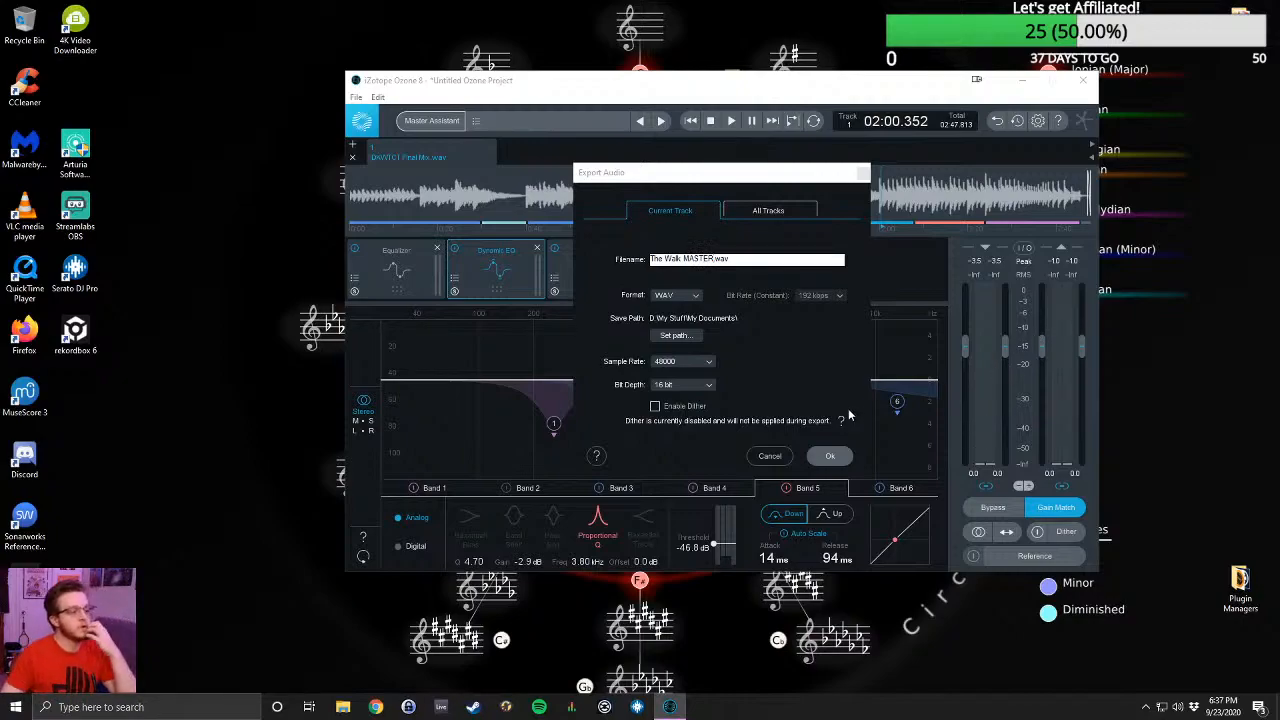
# - Set the export save path to the IDKWTCT Project folder within Music Production > Sawngs on Glyph Drive (H:)
pyautogui.click(688, 339)
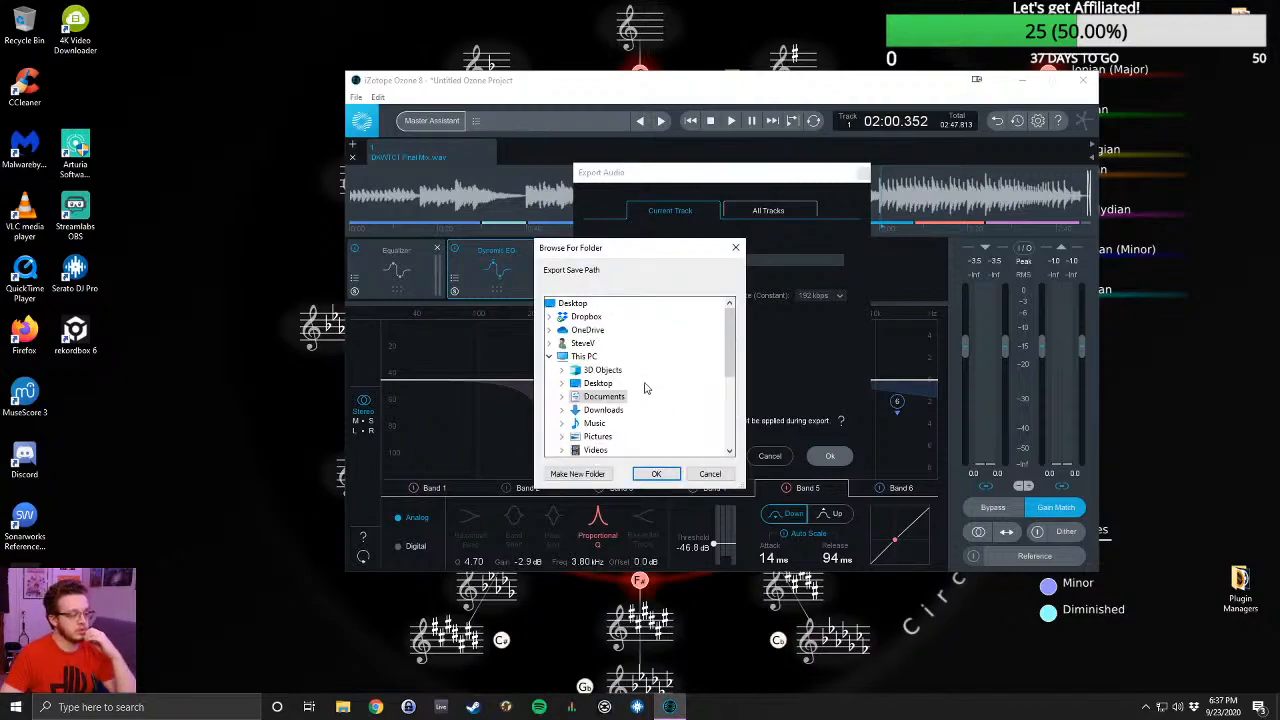
pyautogui.scroll(-3, 636, 383)
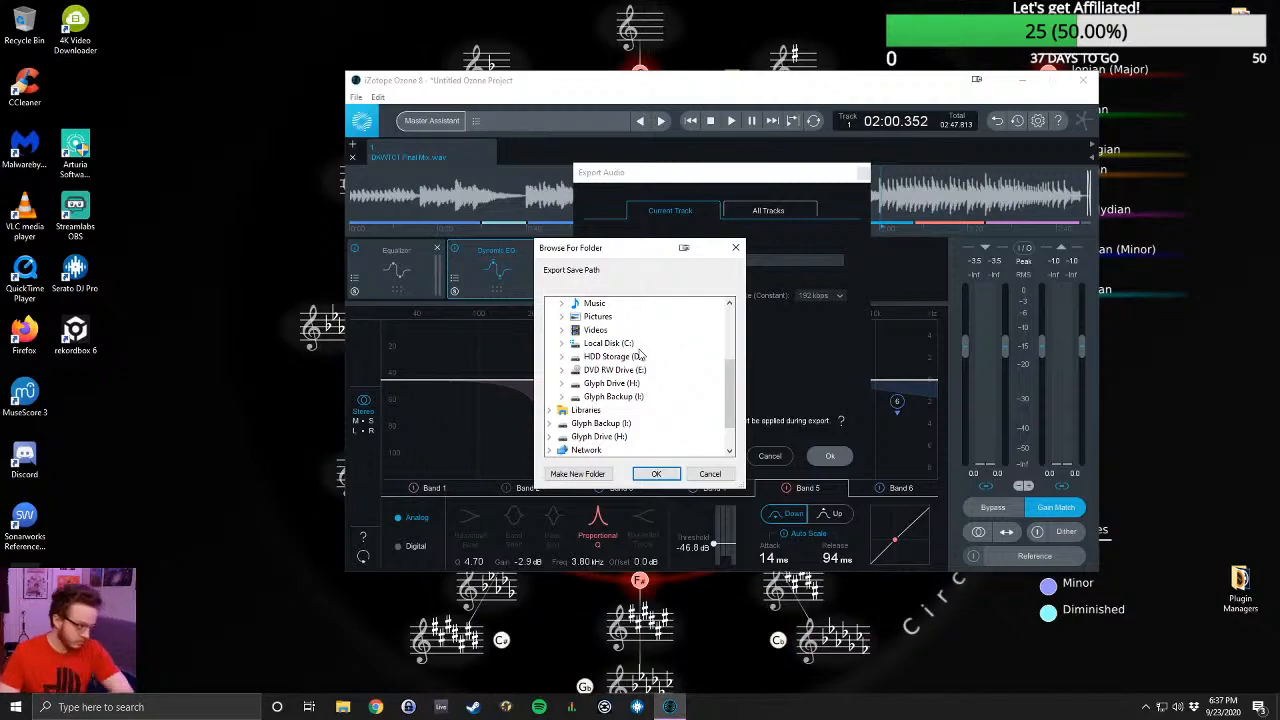
pyautogui.click(601, 384)
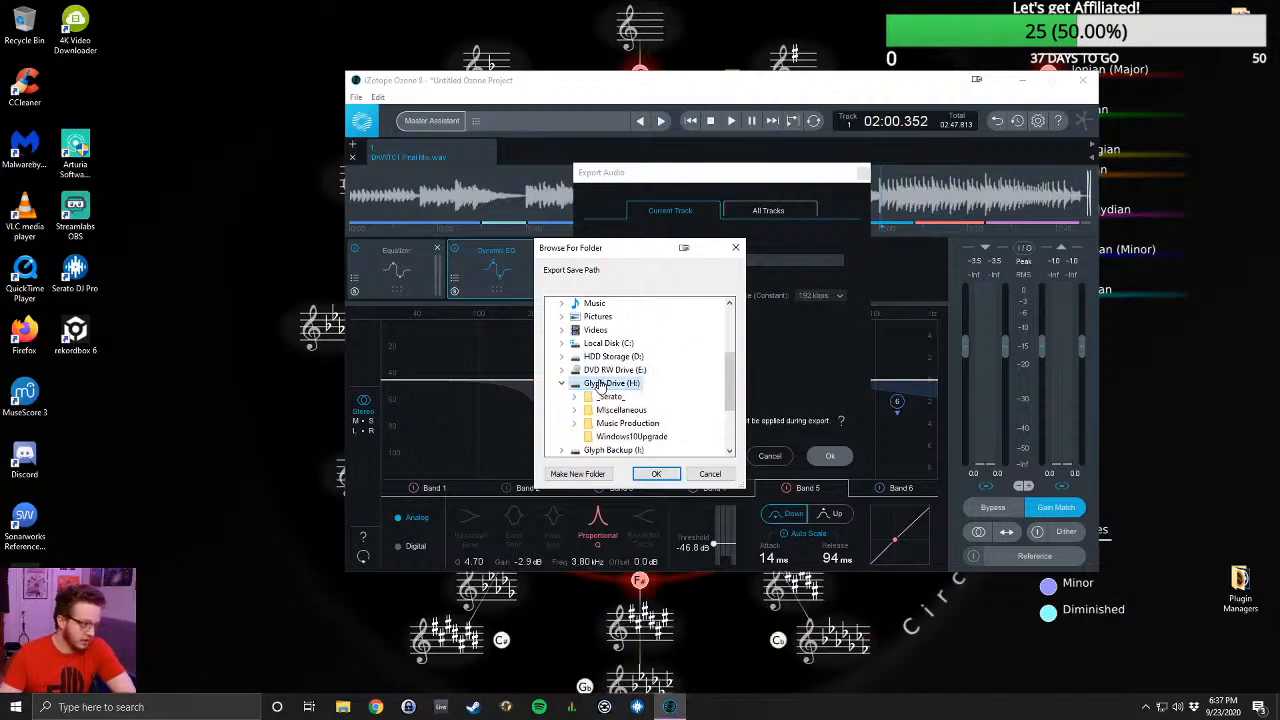
pyautogui.scroll(-1, 692, 425)
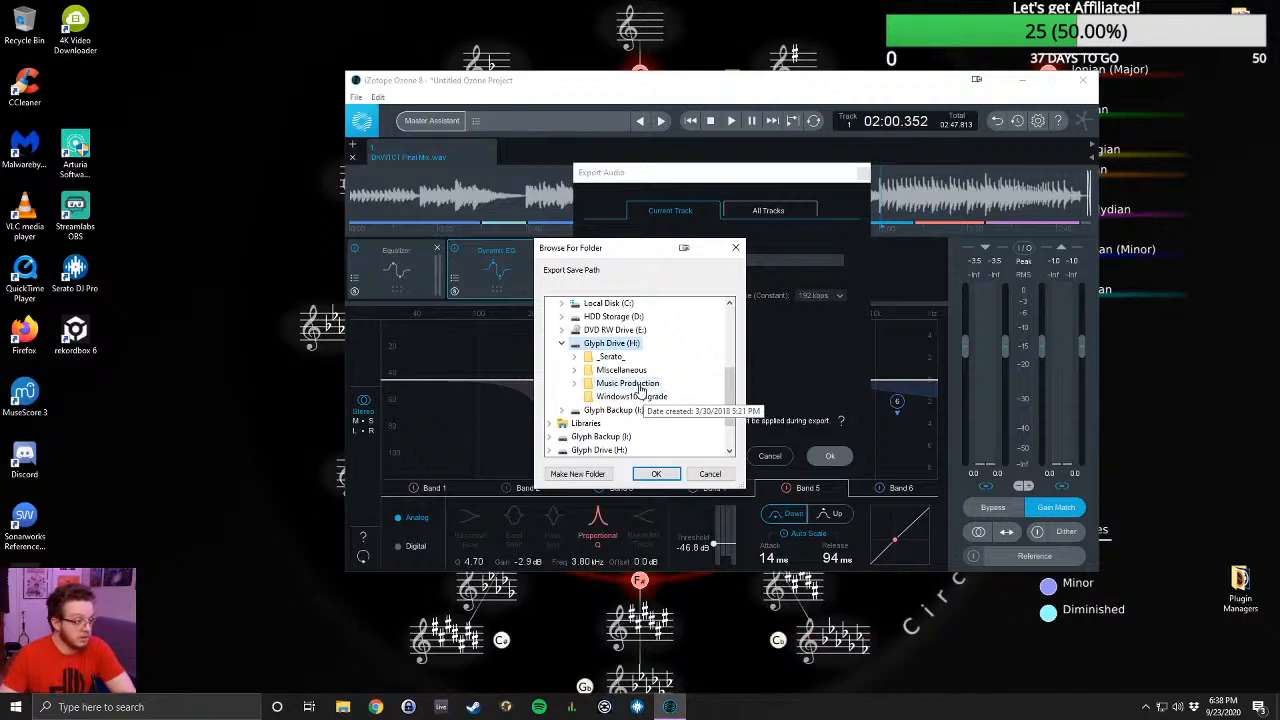
pyautogui.doubleClick(638, 386)
pyautogui.scroll(-1, 645, 350)
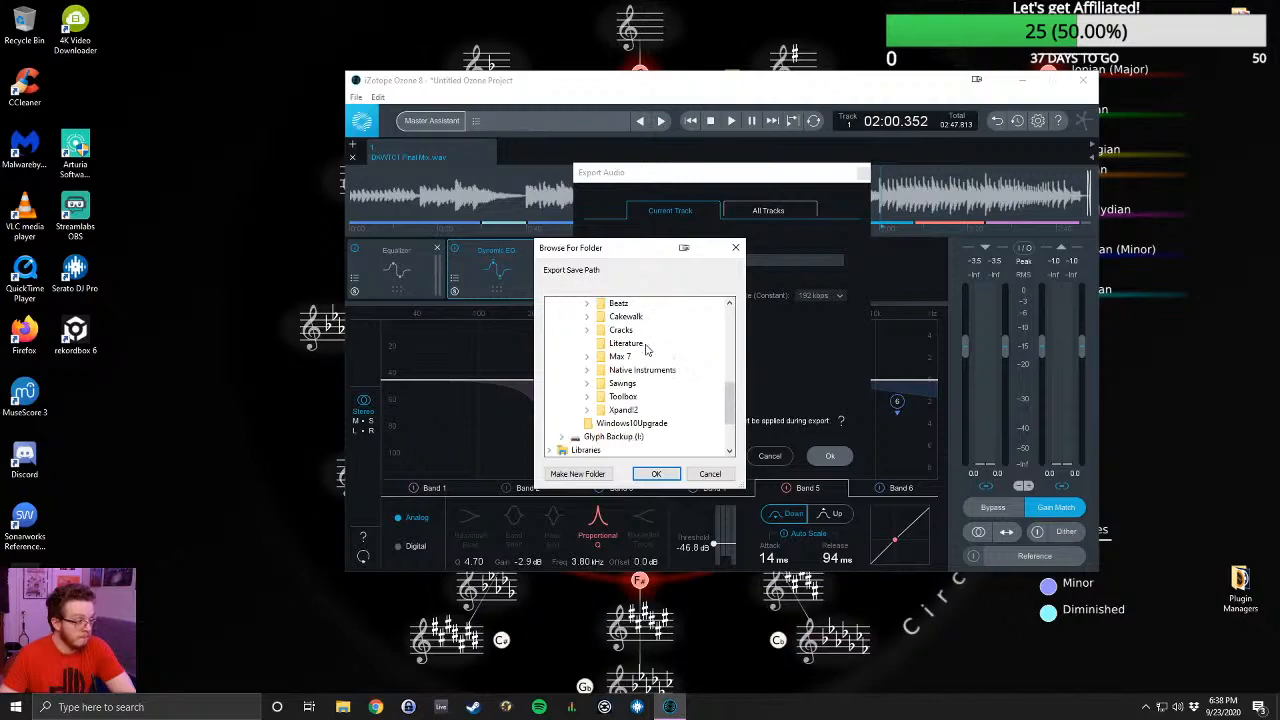
pyautogui.scroll(1, 650, 365)
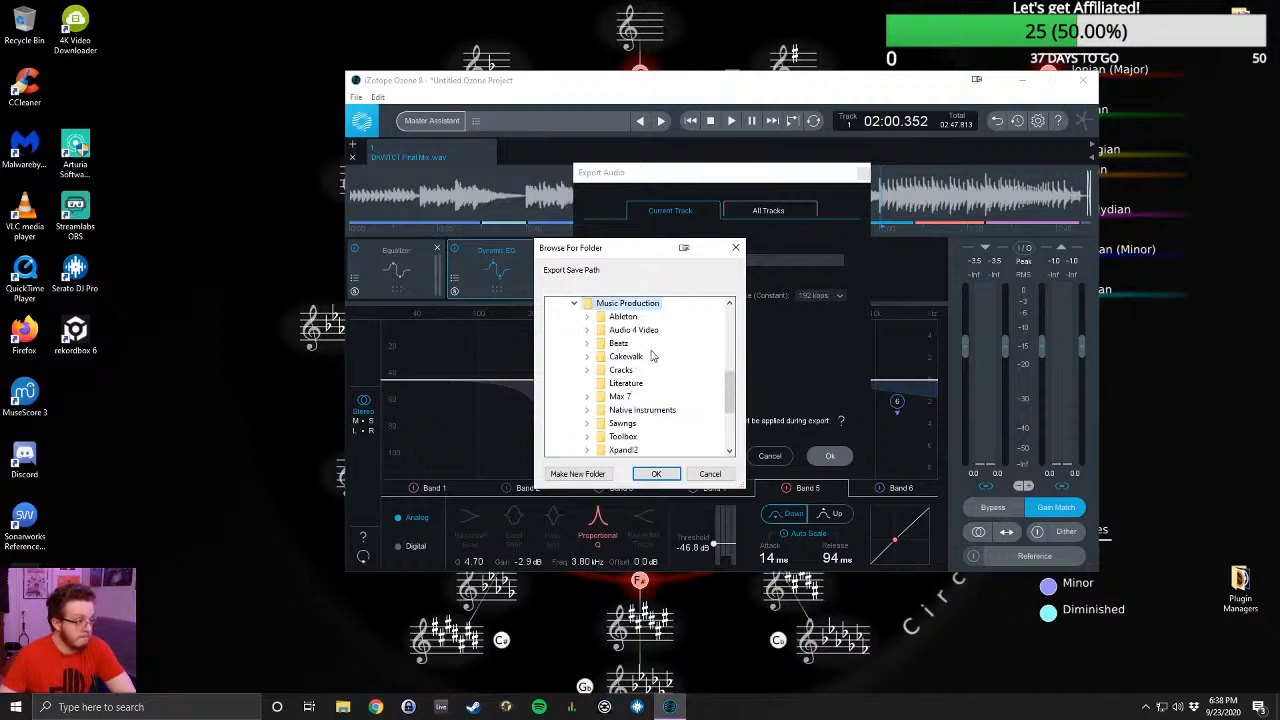
pyautogui.scroll(-1, 656, 378)
pyautogui.doubleClick(652, 384)
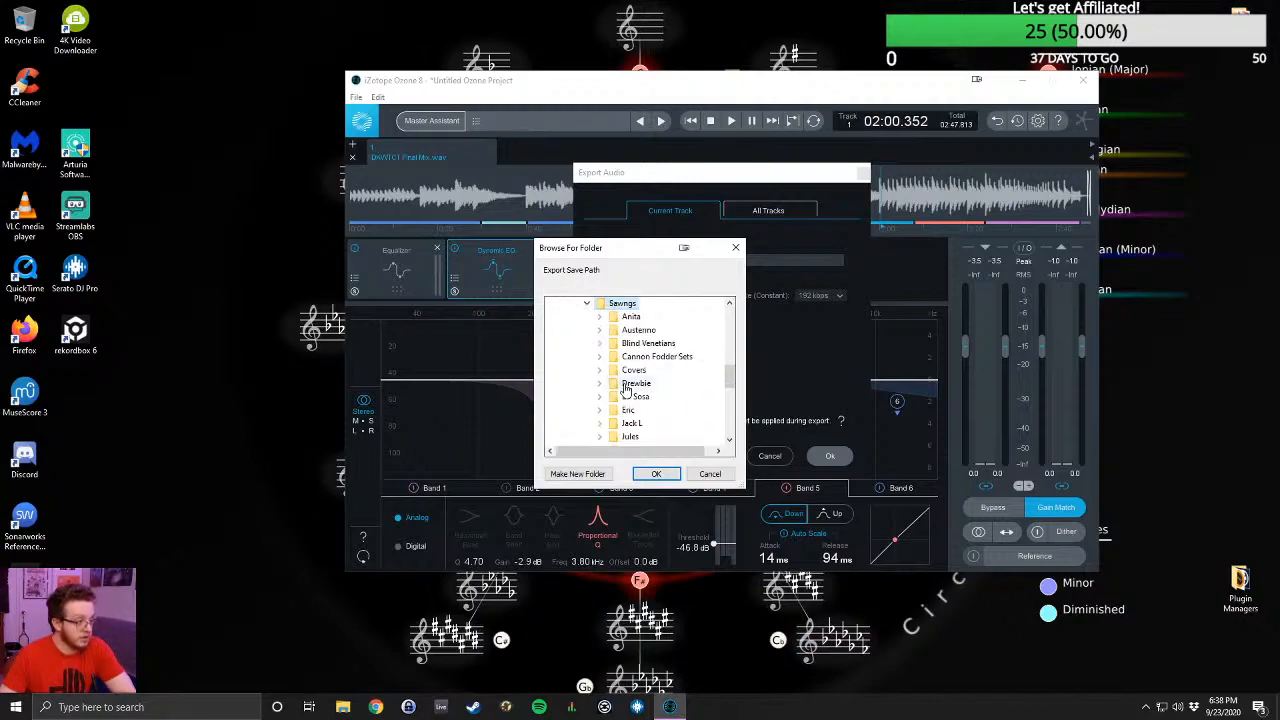
pyautogui.scroll(-1, 680, 376)
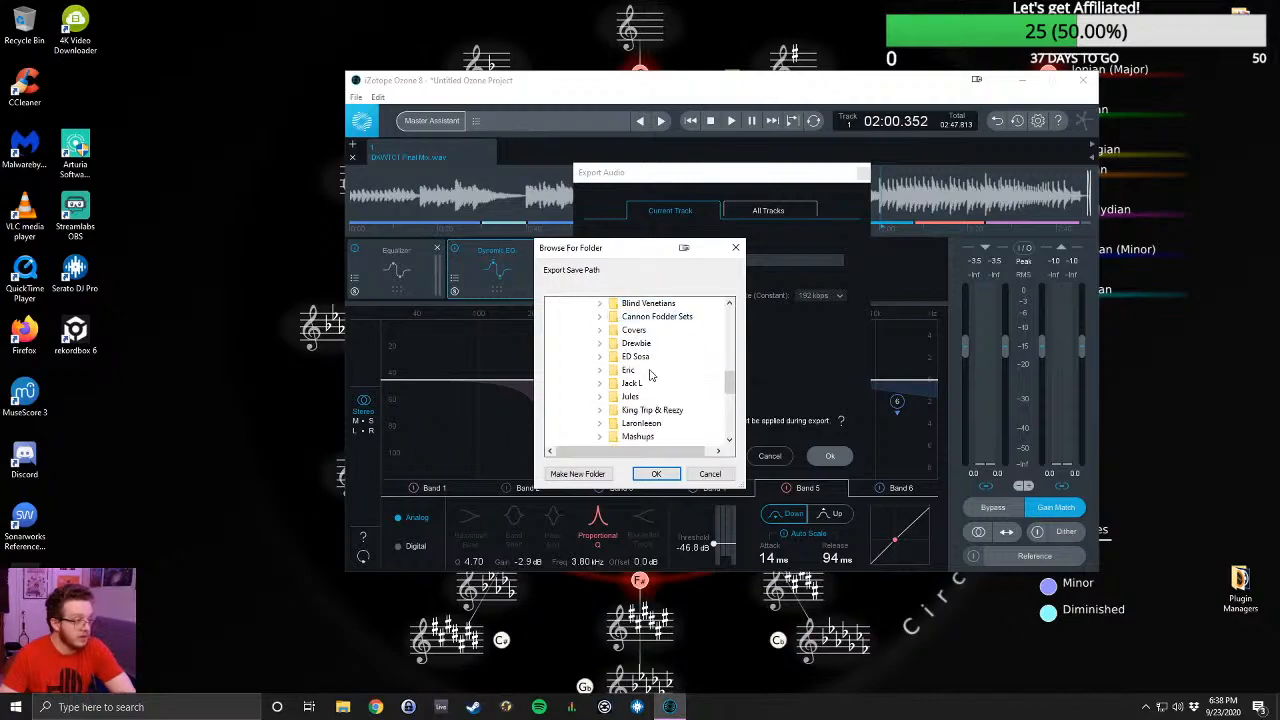
pyautogui.doubleClick(640, 385)
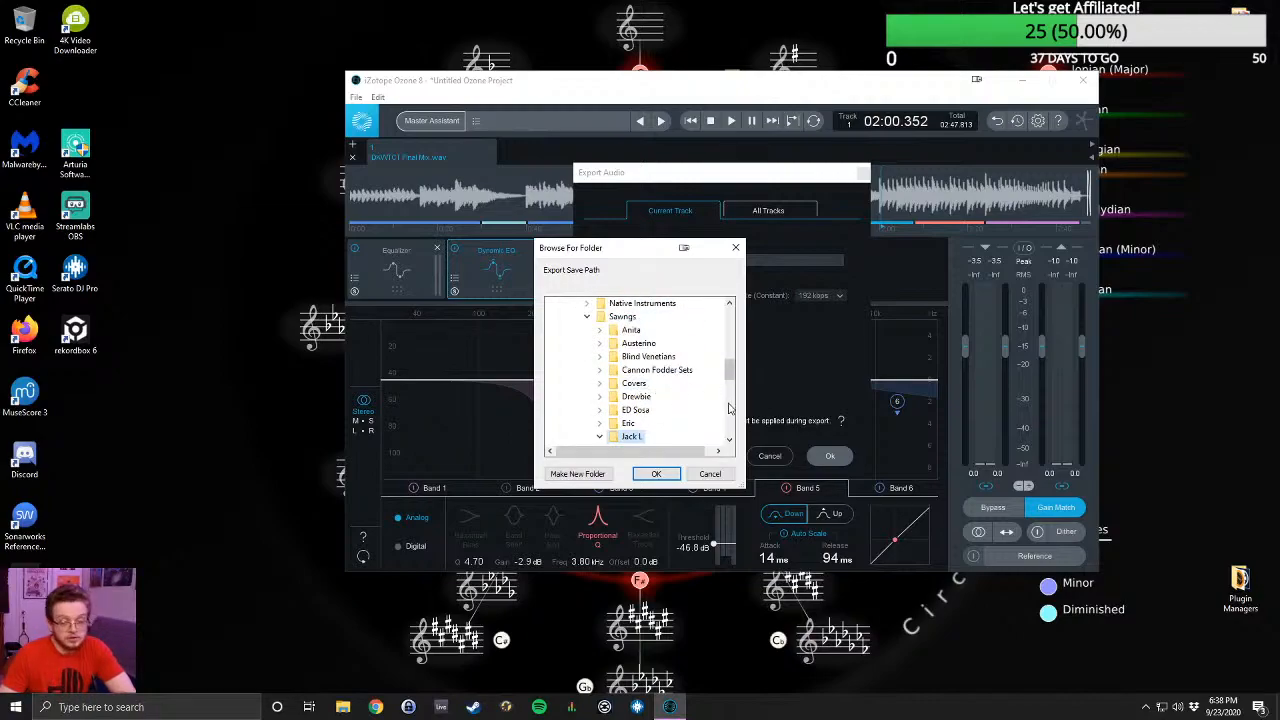
pyautogui.scroll(-2, 672, 357)
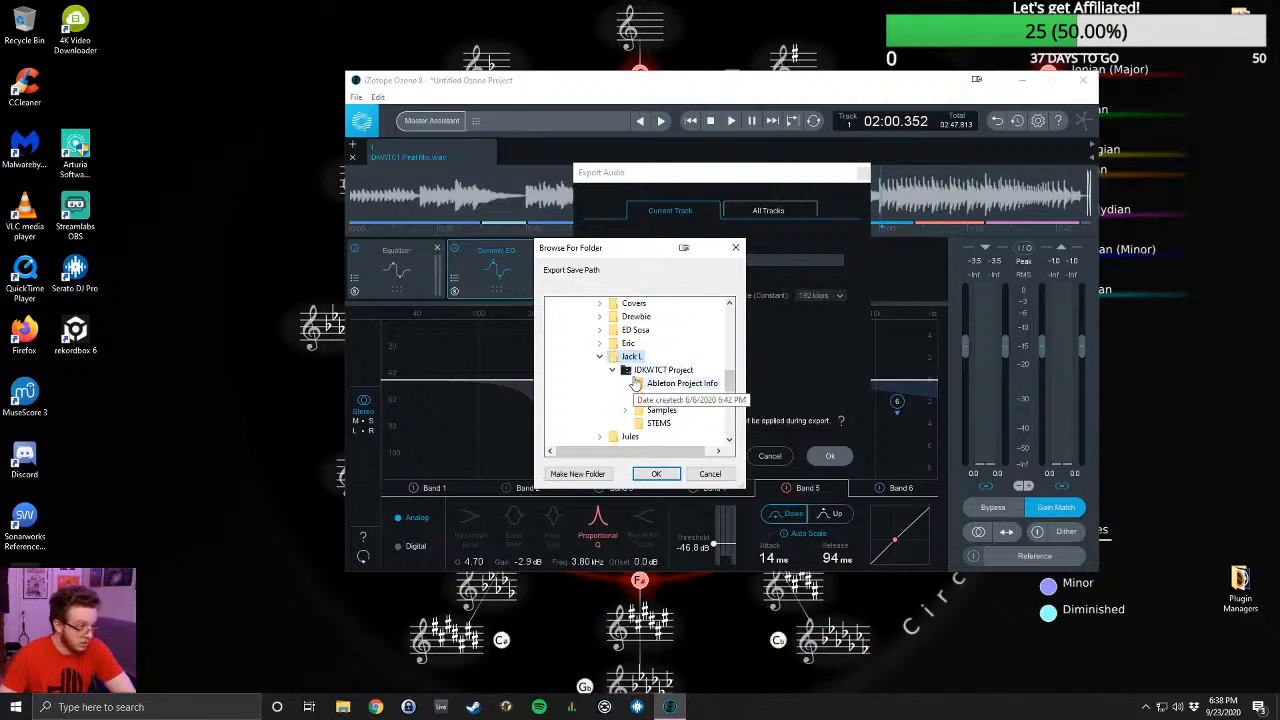
pyautogui.click(645, 372)
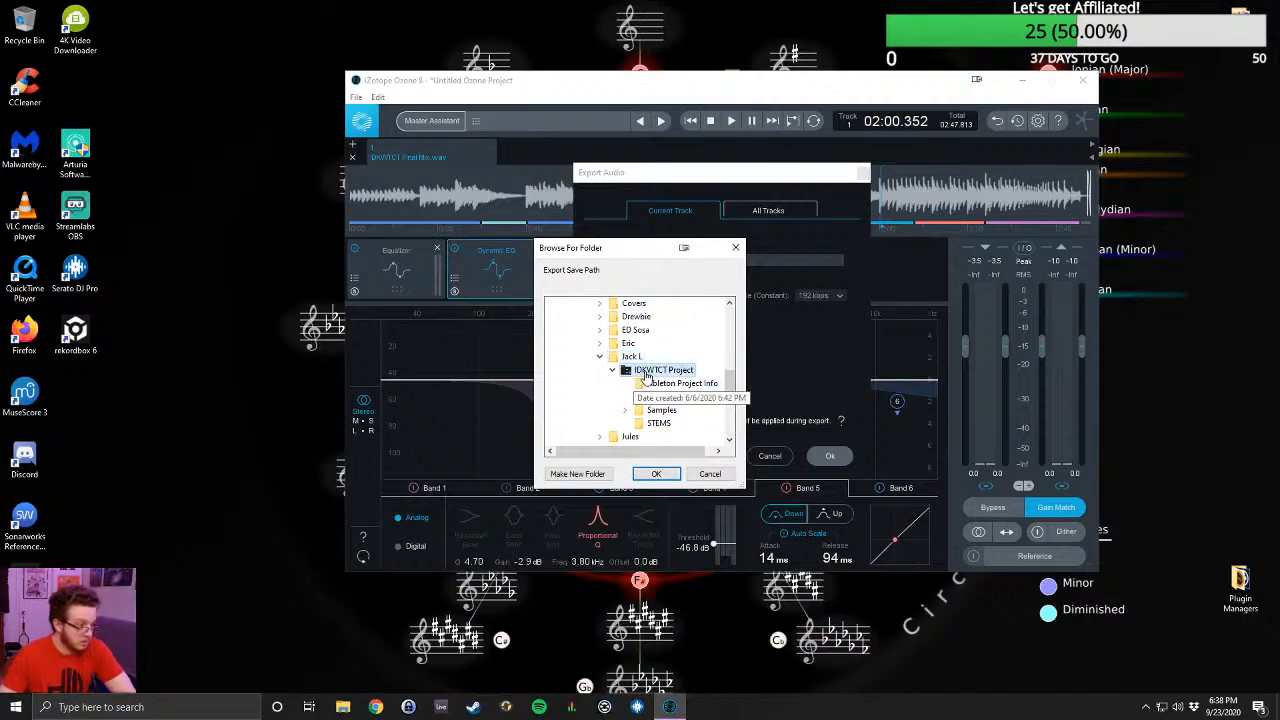
pyautogui.click(656, 474)
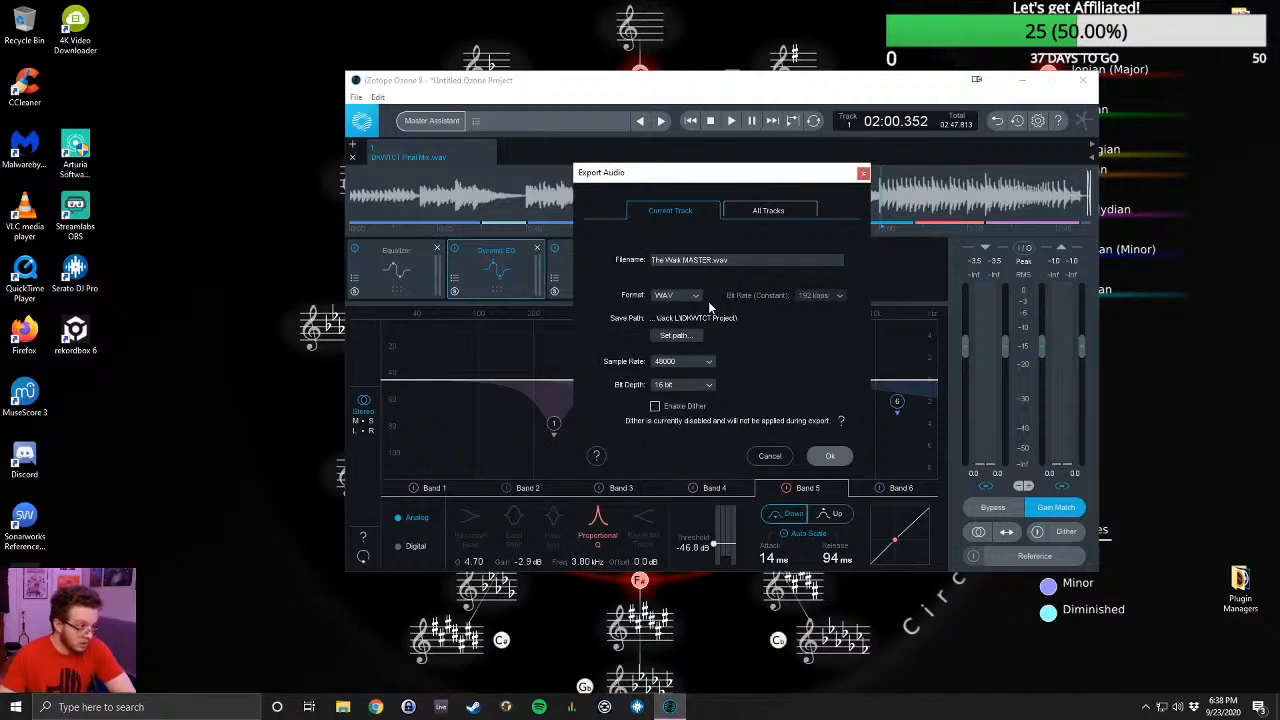
# - Set the export sample rate to 48000 and the bit depth to 24 bit
pyautogui.click(701, 366)
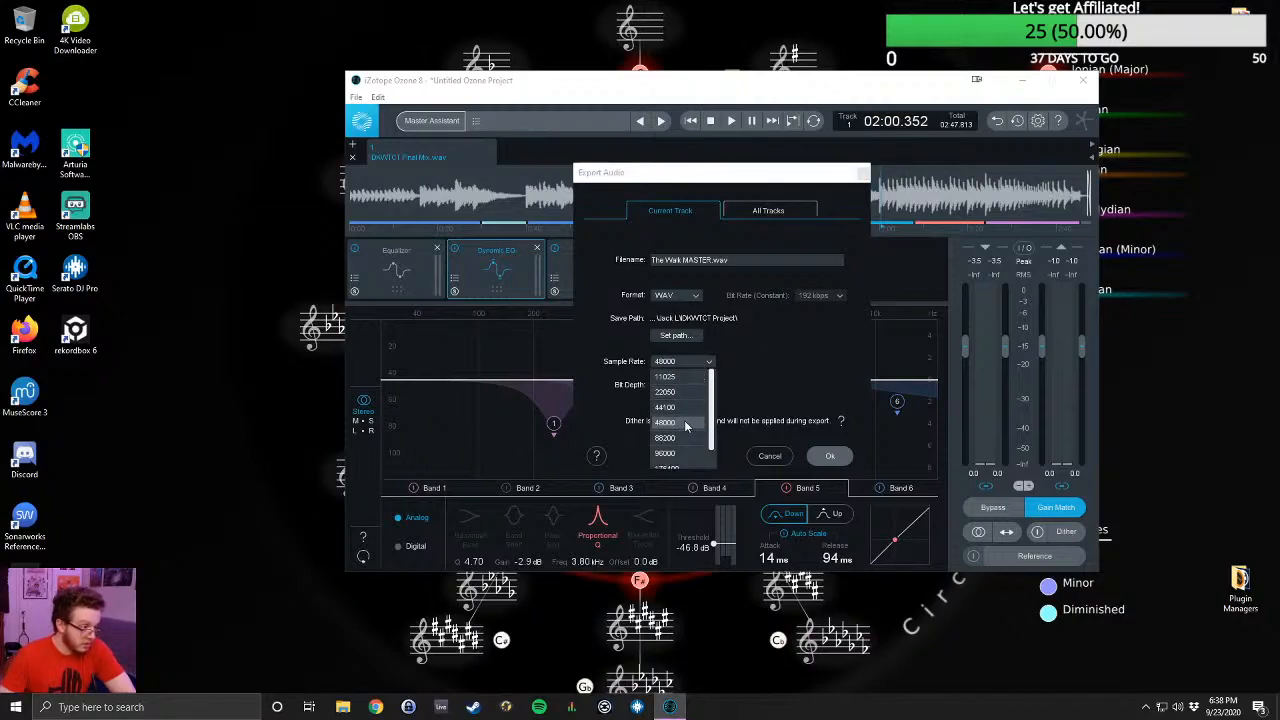
pyautogui.click(686, 425)
pyautogui.click(686, 386)
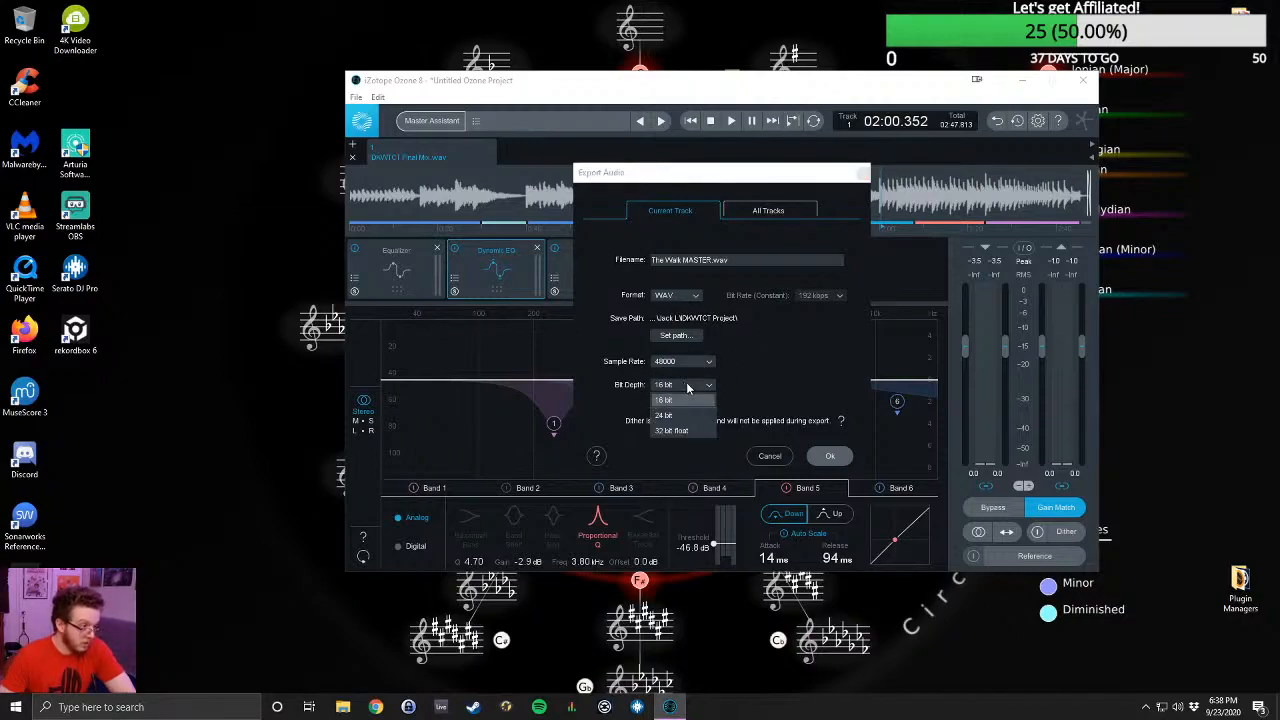
pyautogui.click(684, 416)
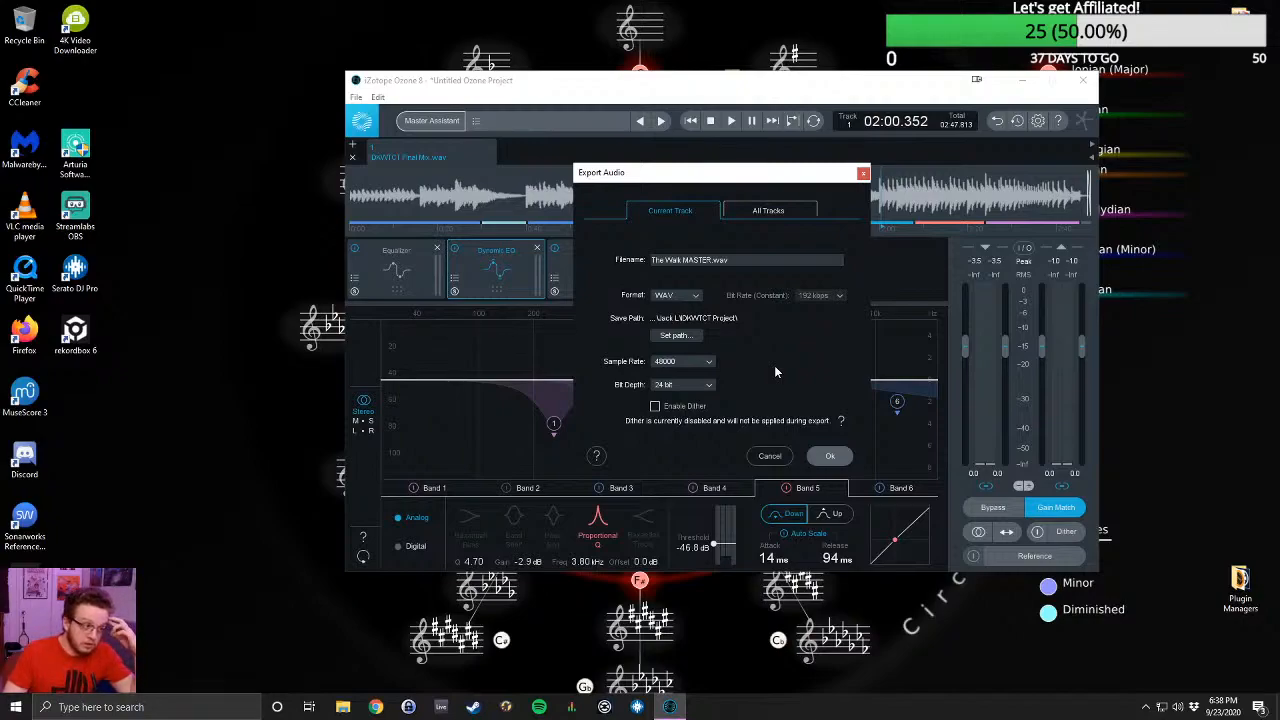
# - Export only the current track as a WAV file with dither disabled
pyautogui.click(656, 406)
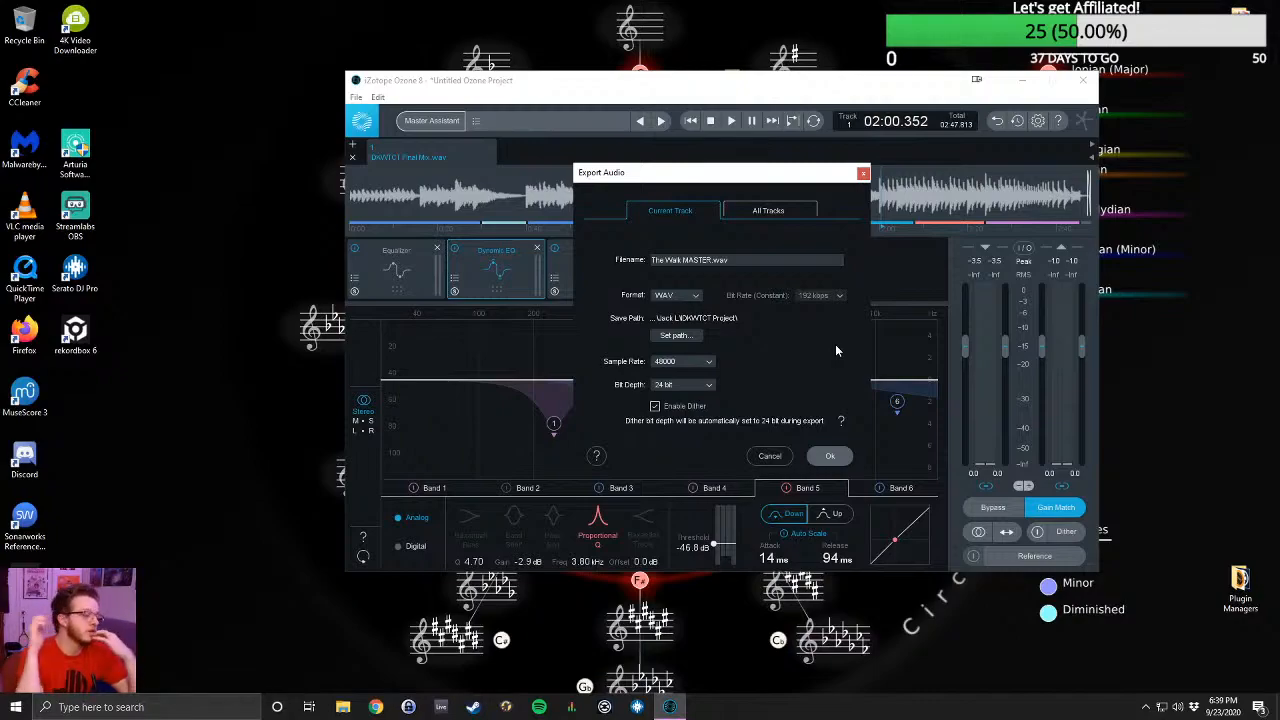
pyautogui.click(655, 406)
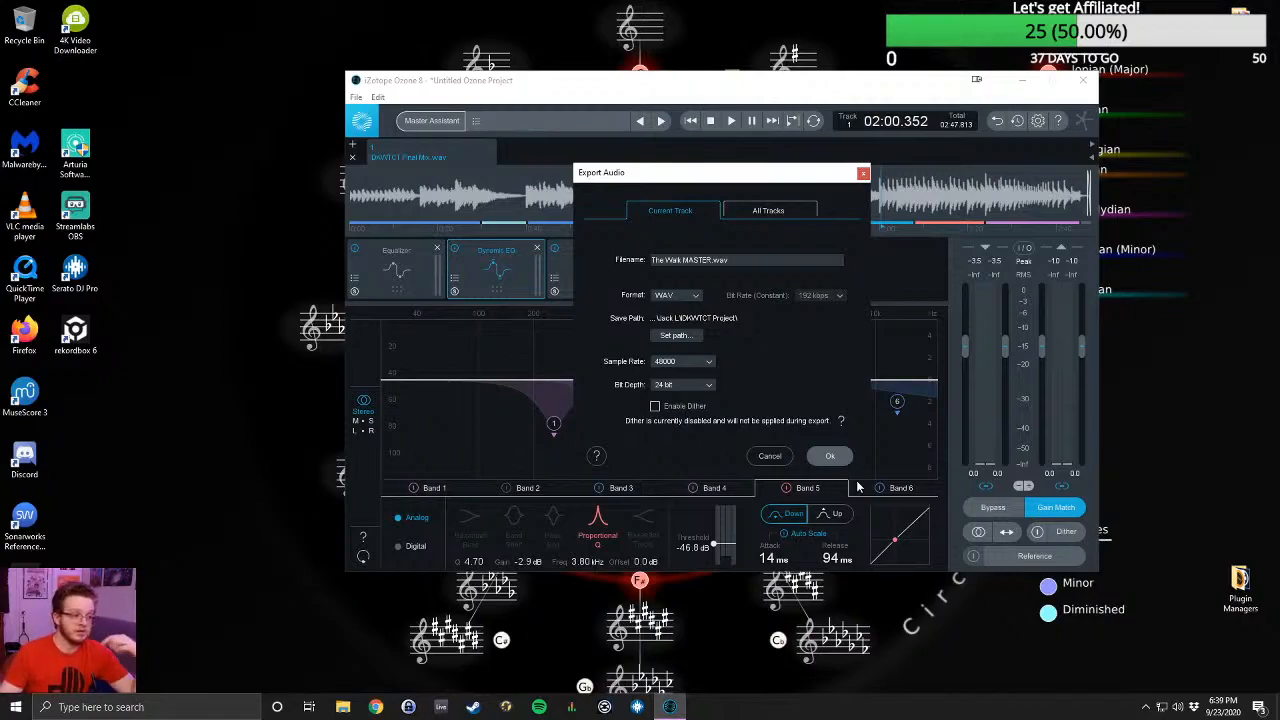
pyautogui.click(768, 210)
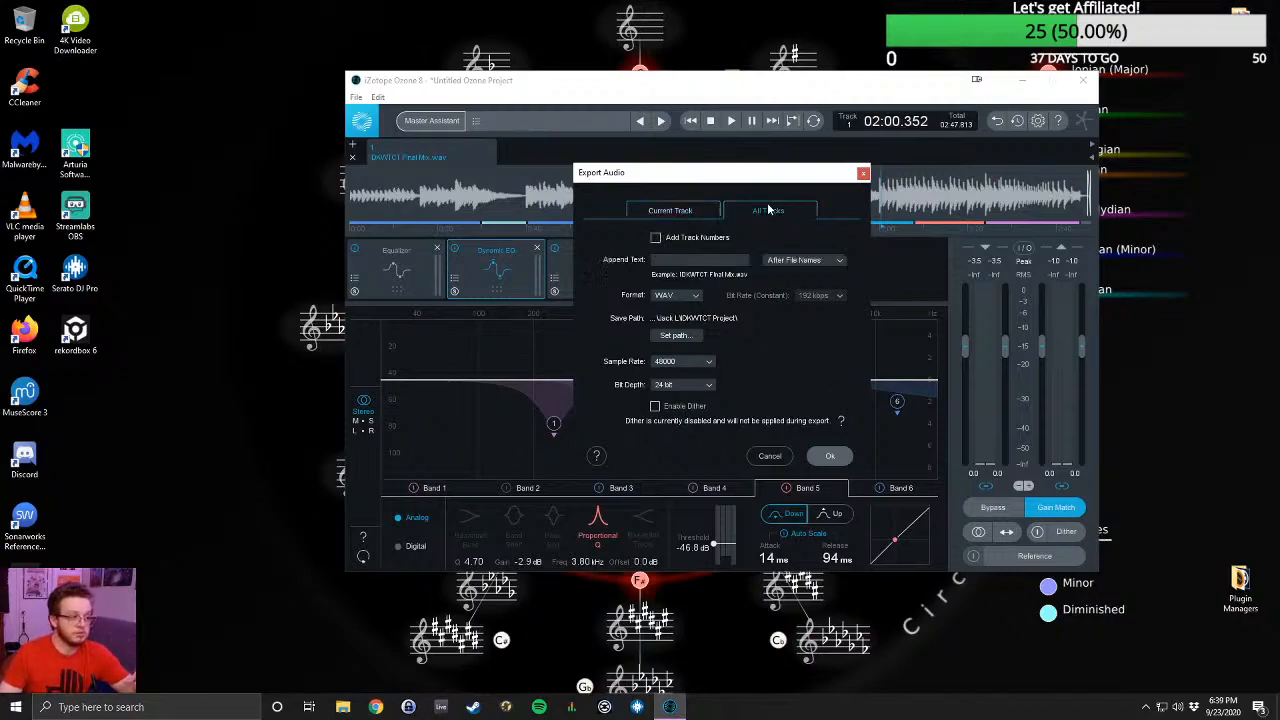
pyautogui.click(697, 211)
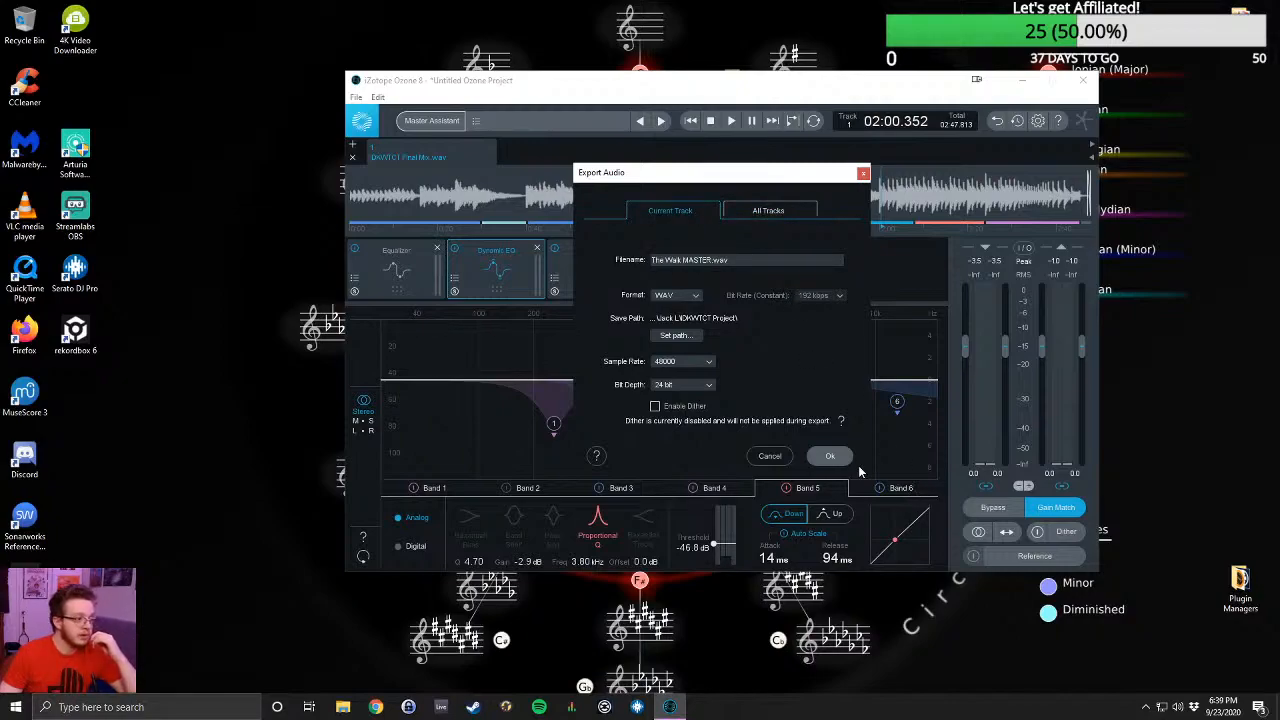
pyautogui.click(831, 455)
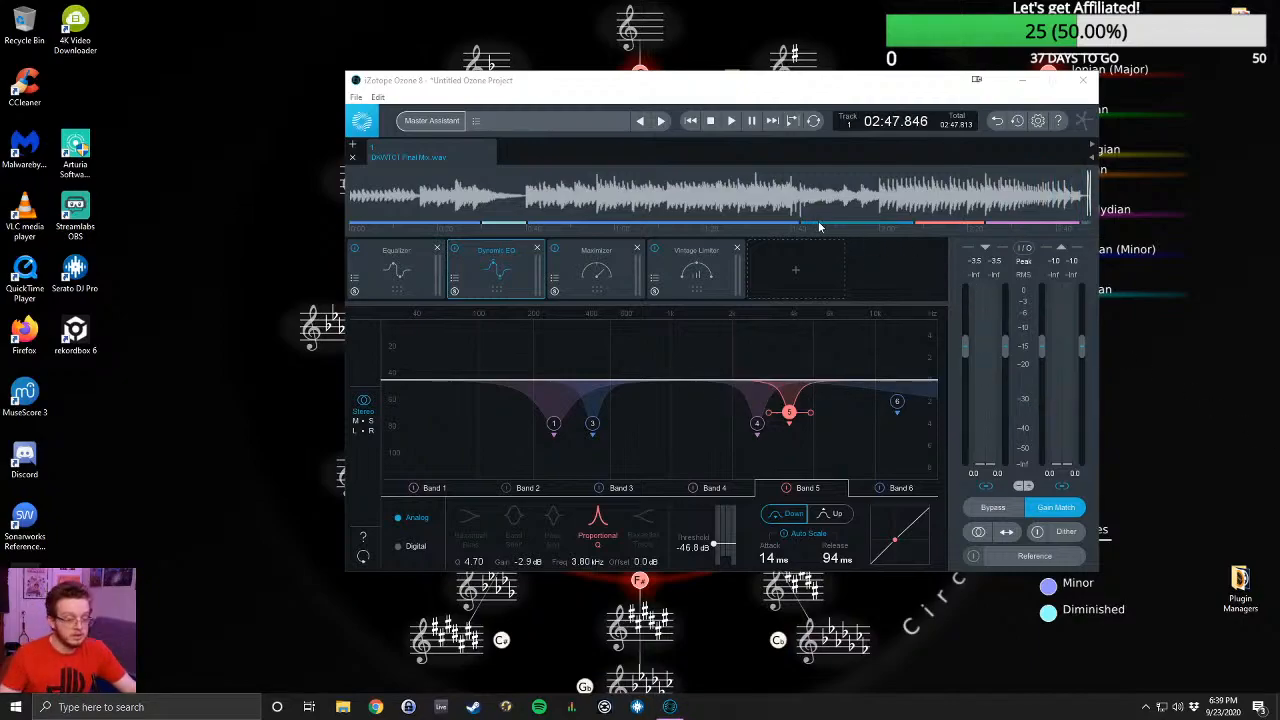
# - Close the Ozone project, choose to save its changes, and start choosing a project save folder
pyautogui.click(1085, 83)
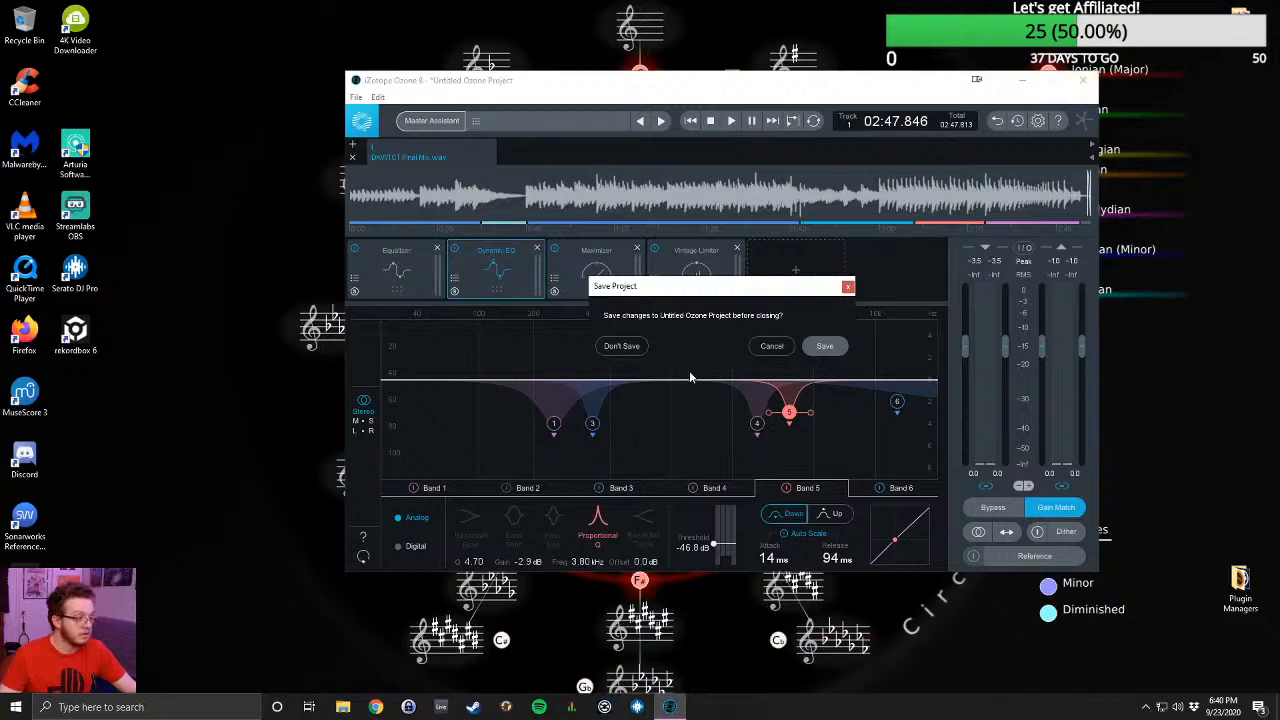
pyautogui.click(824, 345)
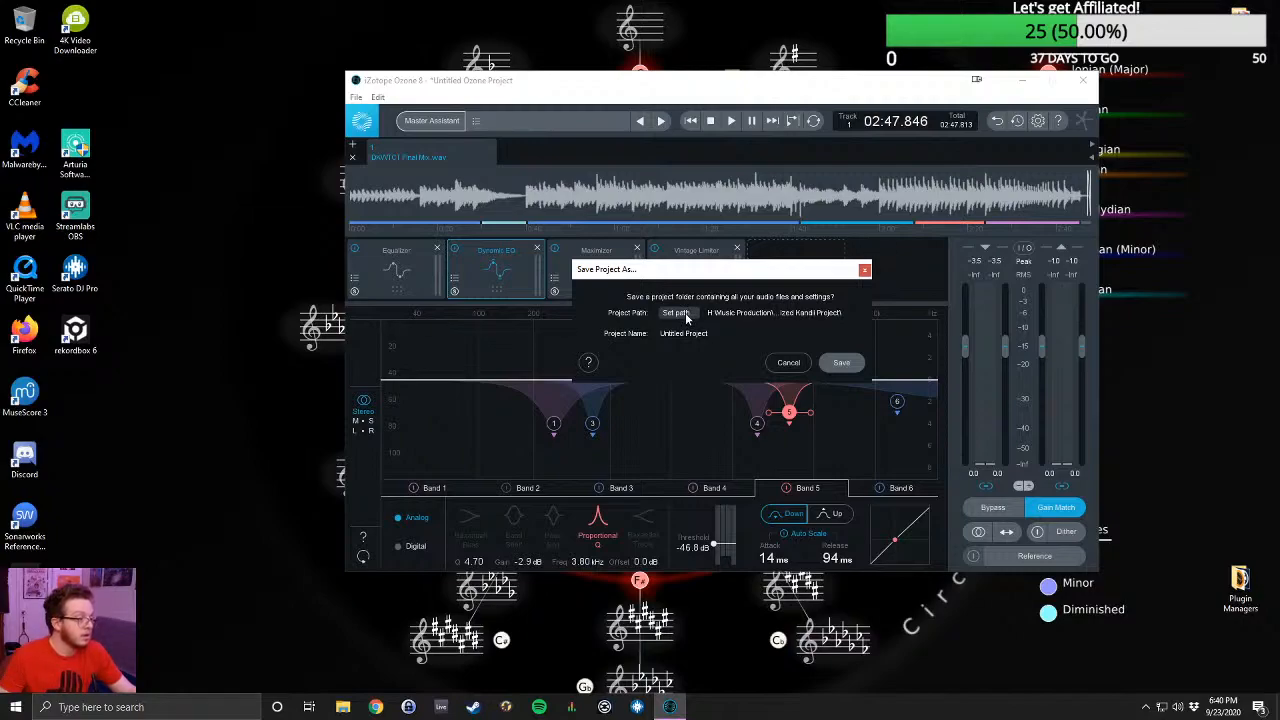
pyautogui.click(686, 318)
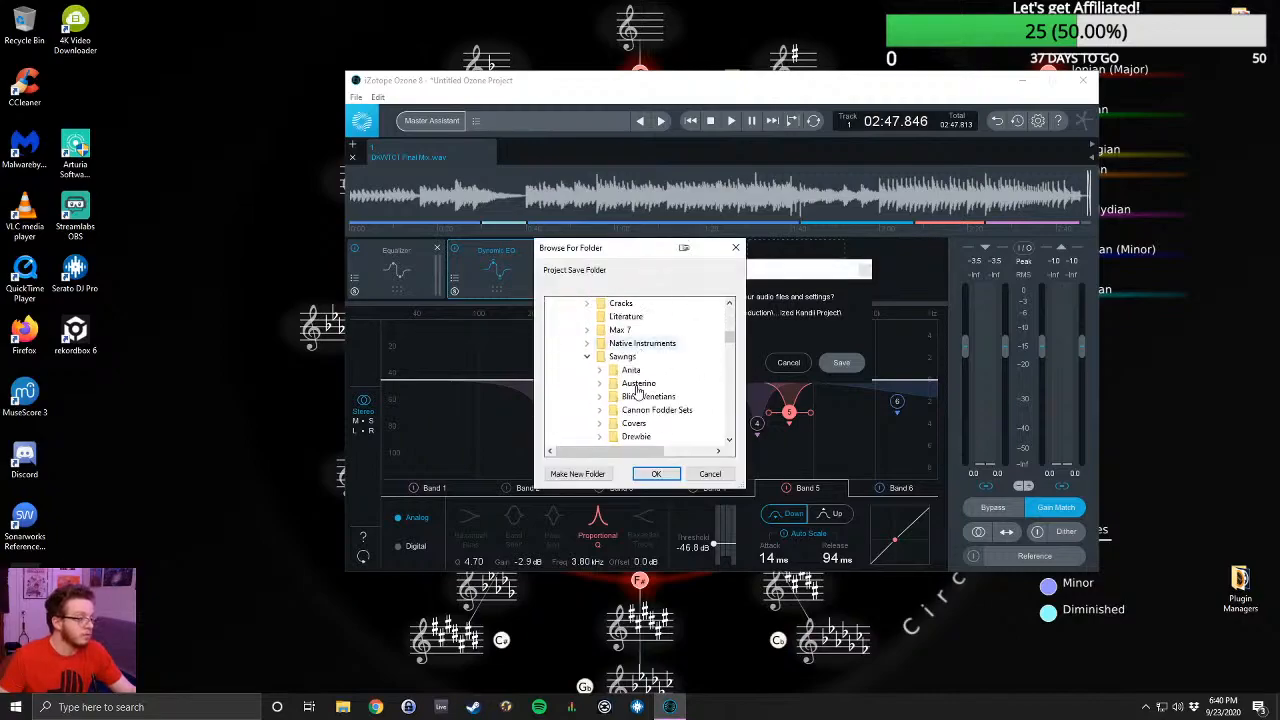
# - Set the project path to the IDKWTCT Project folder within Sawngs and save the project as Untitled Project
pyautogui.scroll(-5, 672, 380)
pyautogui.scroll(3, 672, 380)
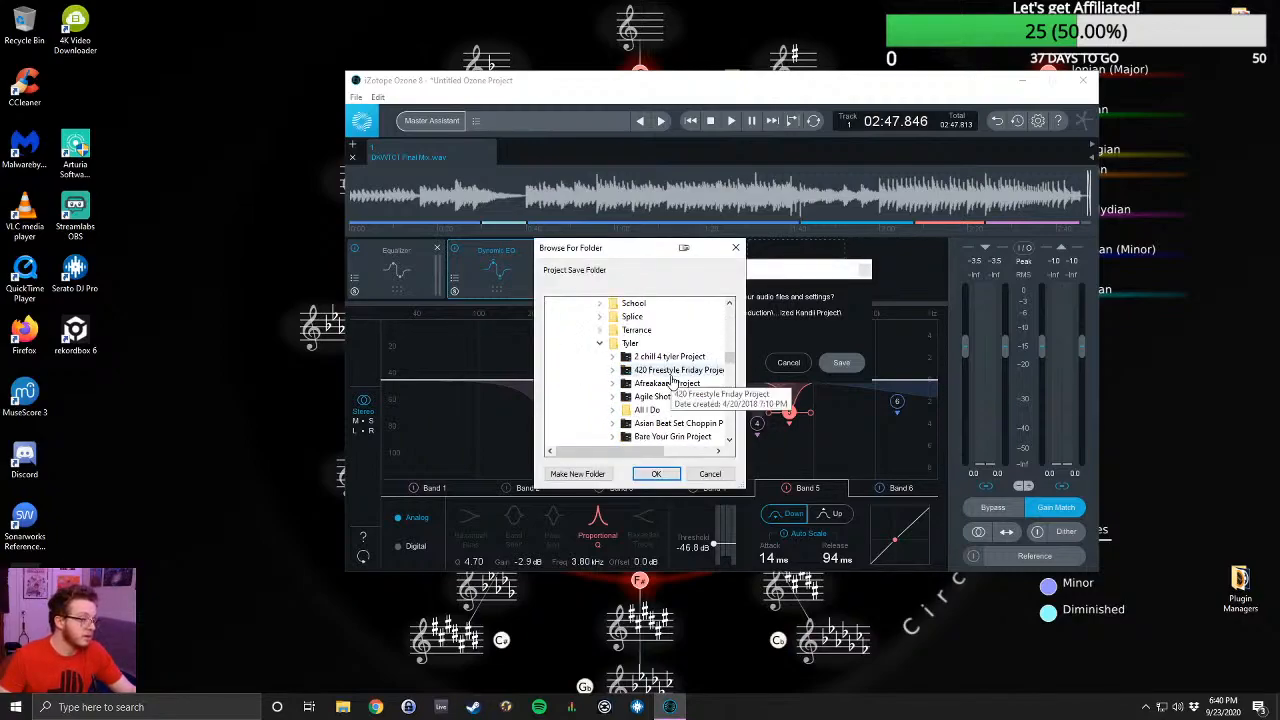
pyautogui.click(599, 390)
pyautogui.scroll(5, 630, 370)
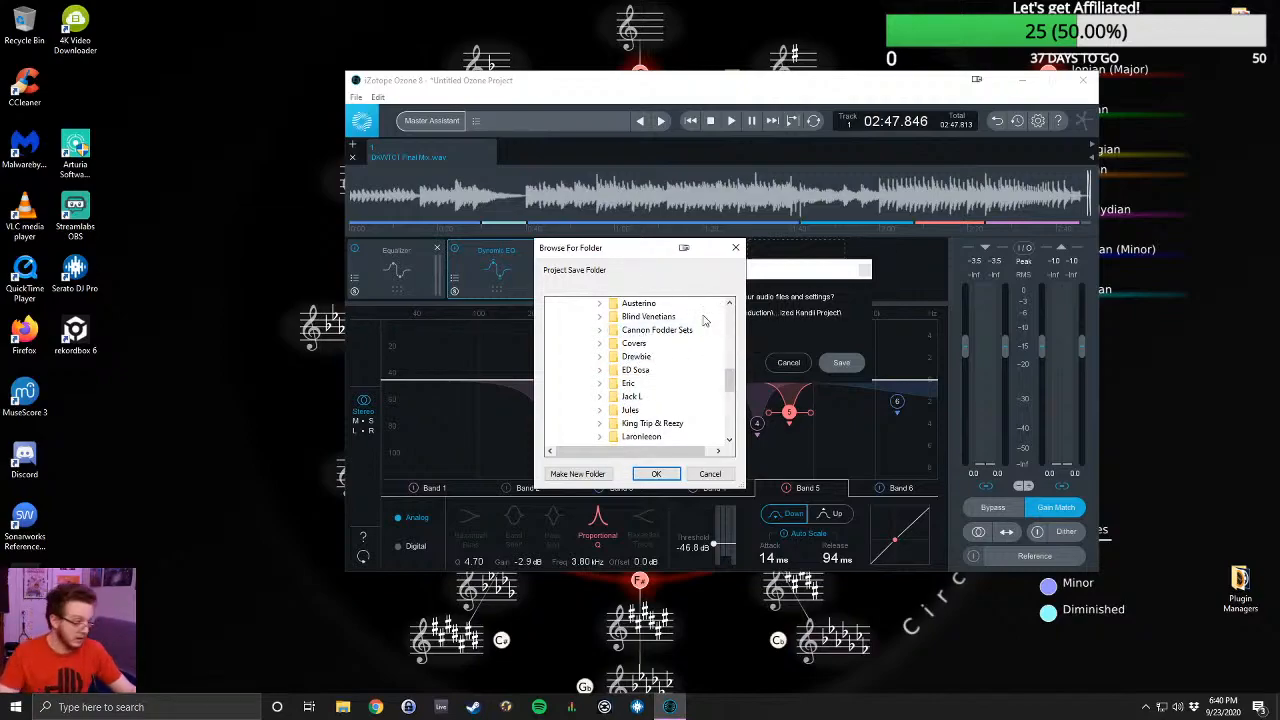
pyautogui.scroll(-1, 658, 352)
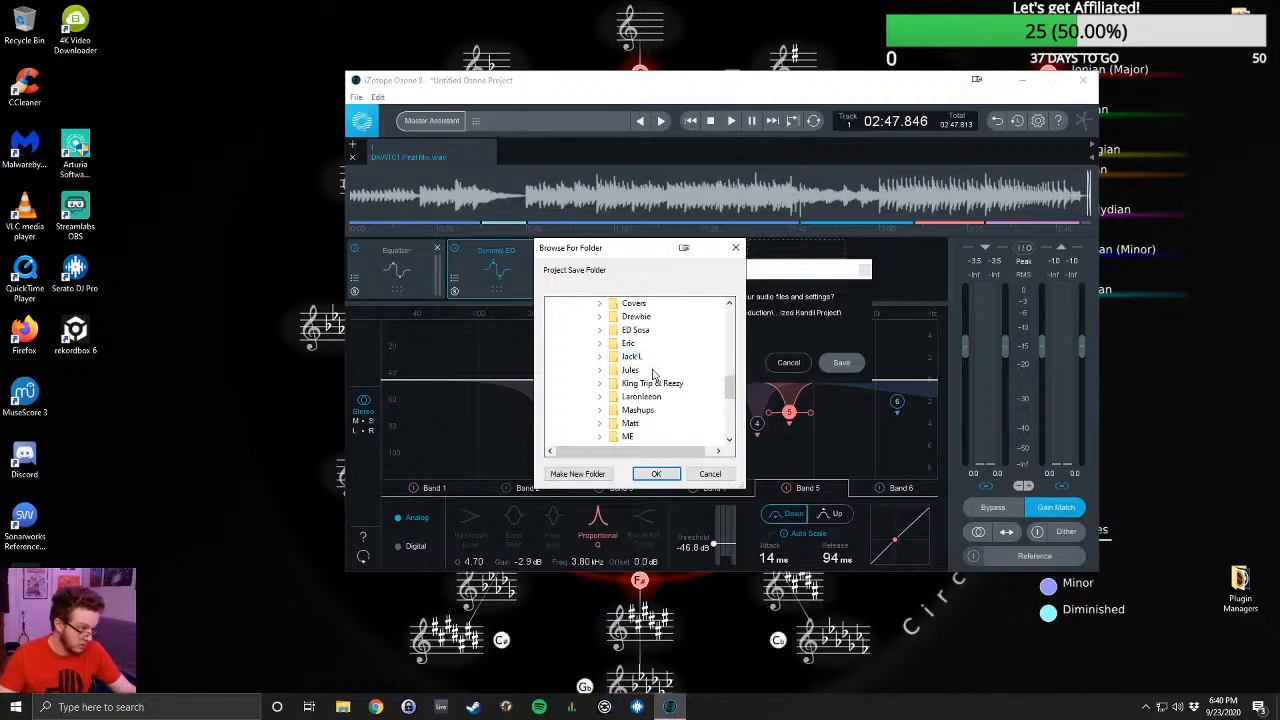
pyautogui.scroll(1, 690, 372)
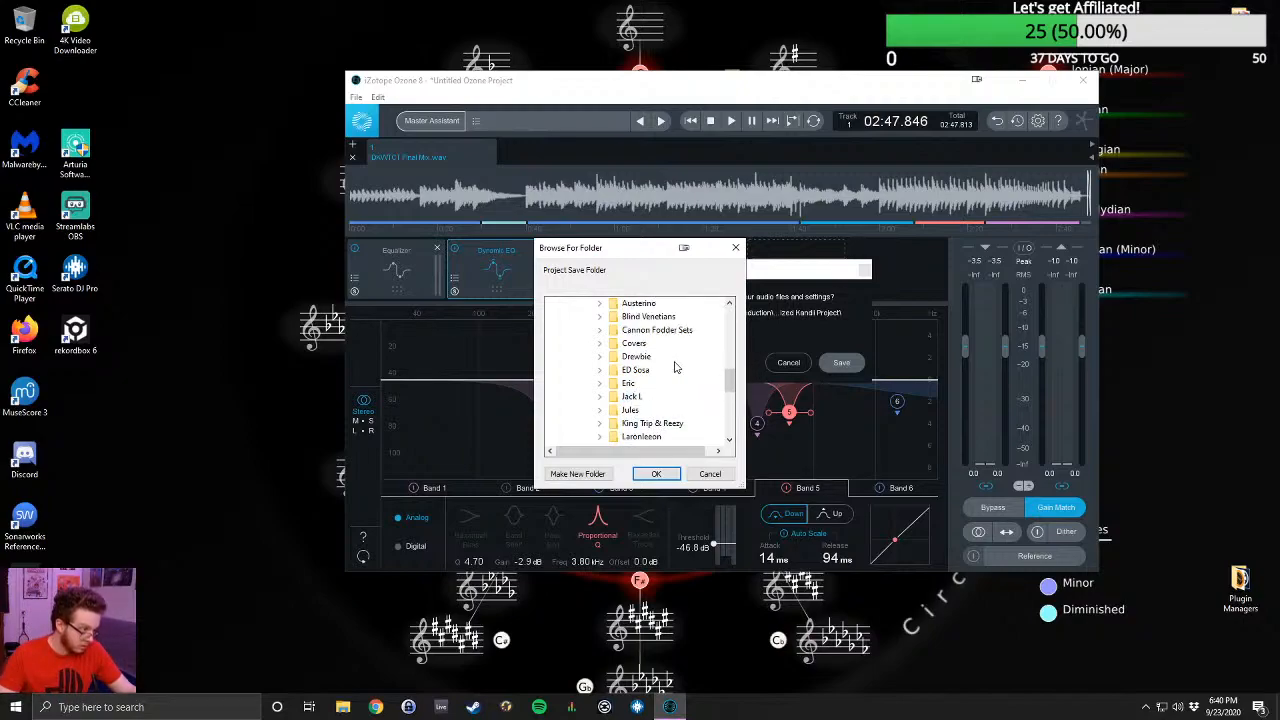
pyautogui.scroll(1, 678, 366)
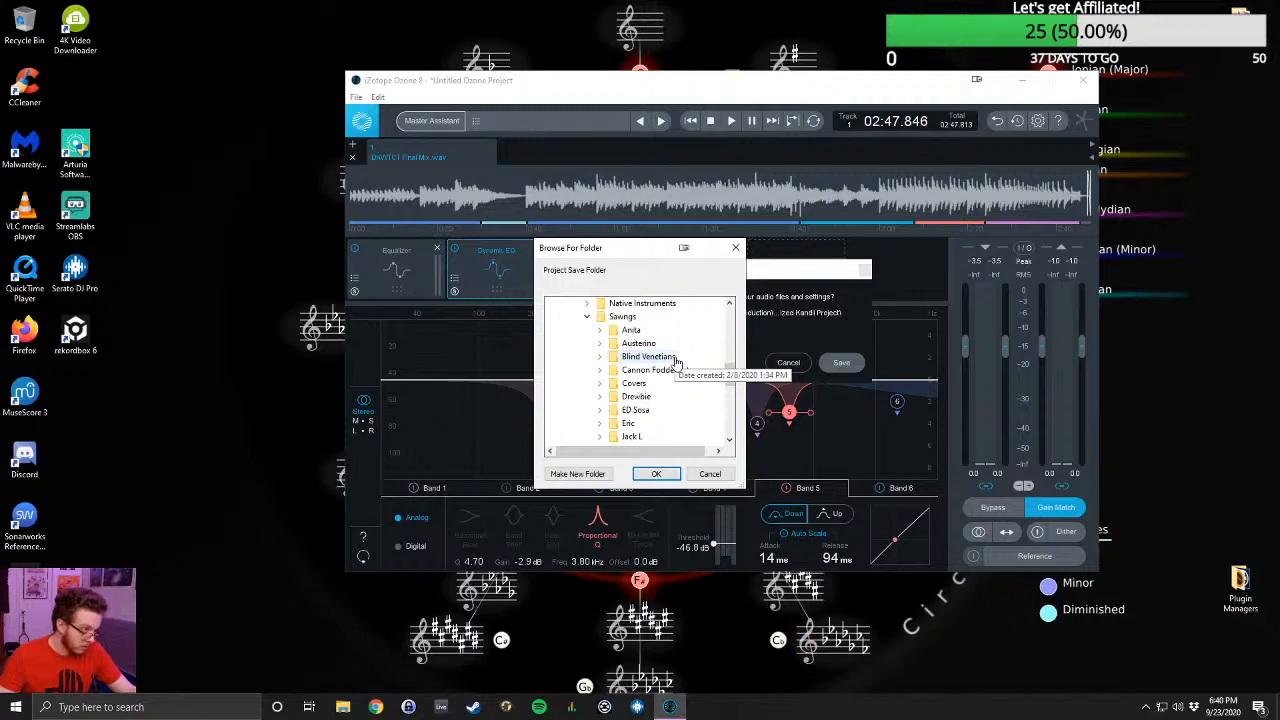
pyautogui.scroll(-2, 678, 366)
pyautogui.click(601, 357)
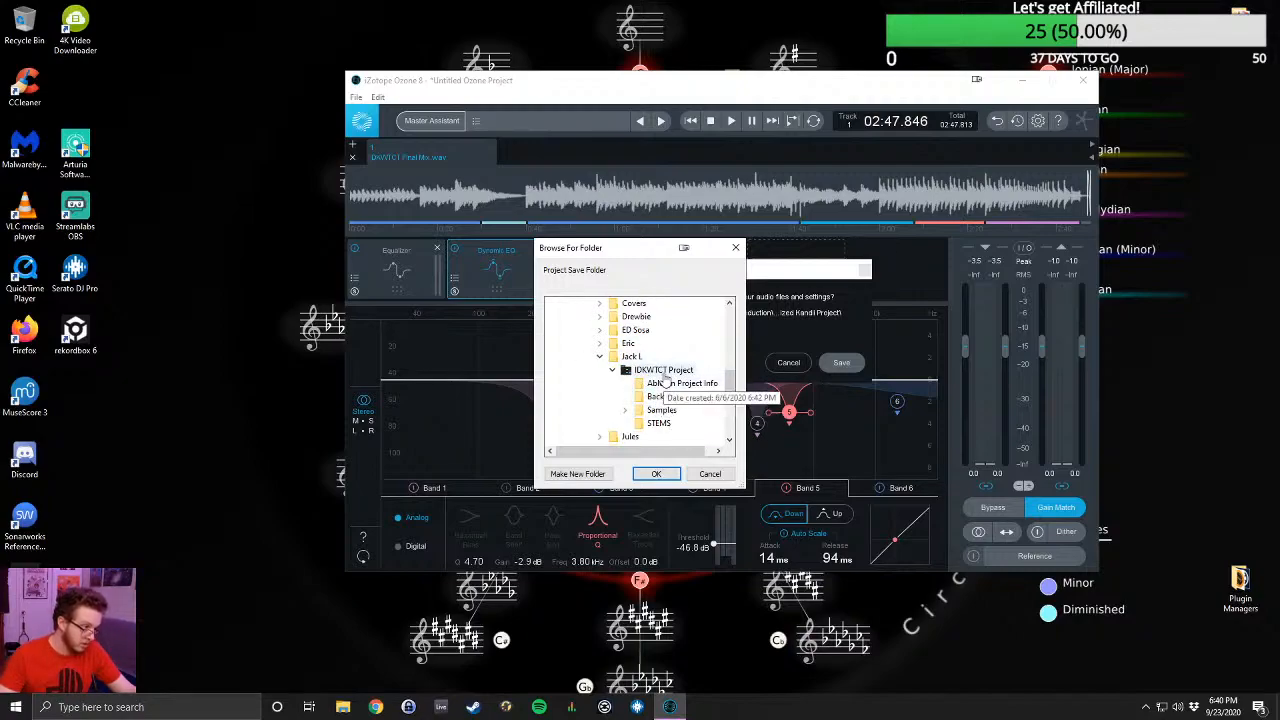
pyautogui.click(656, 474)
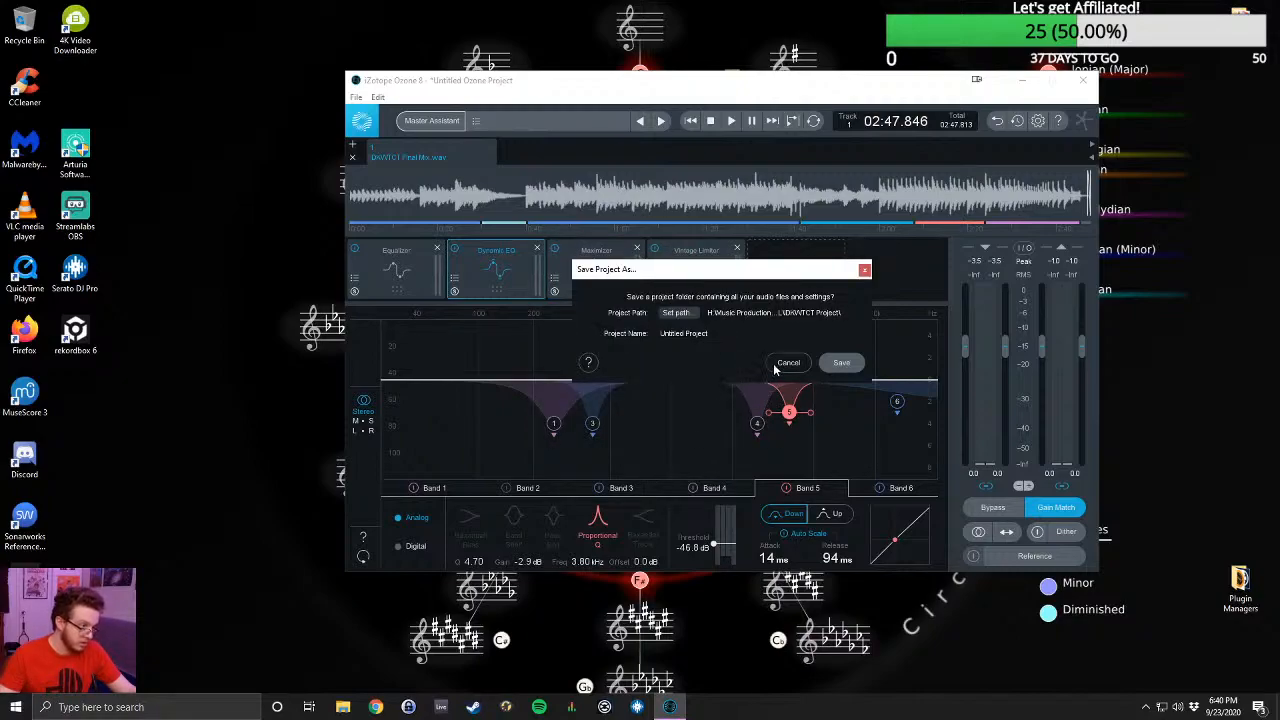
pyautogui.click(845, 365)
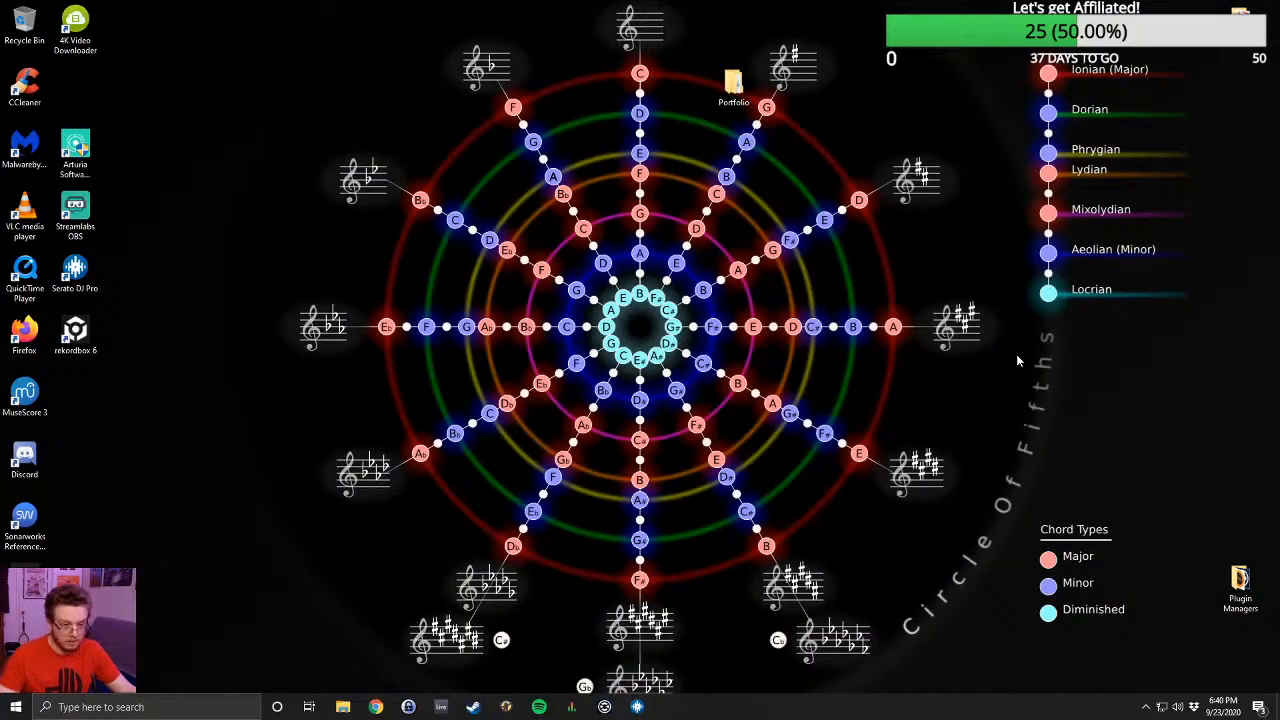
# - Switch to Ableton Live 10 Suite and start opening an existing Live Set
pyautogui.click(441, 707)
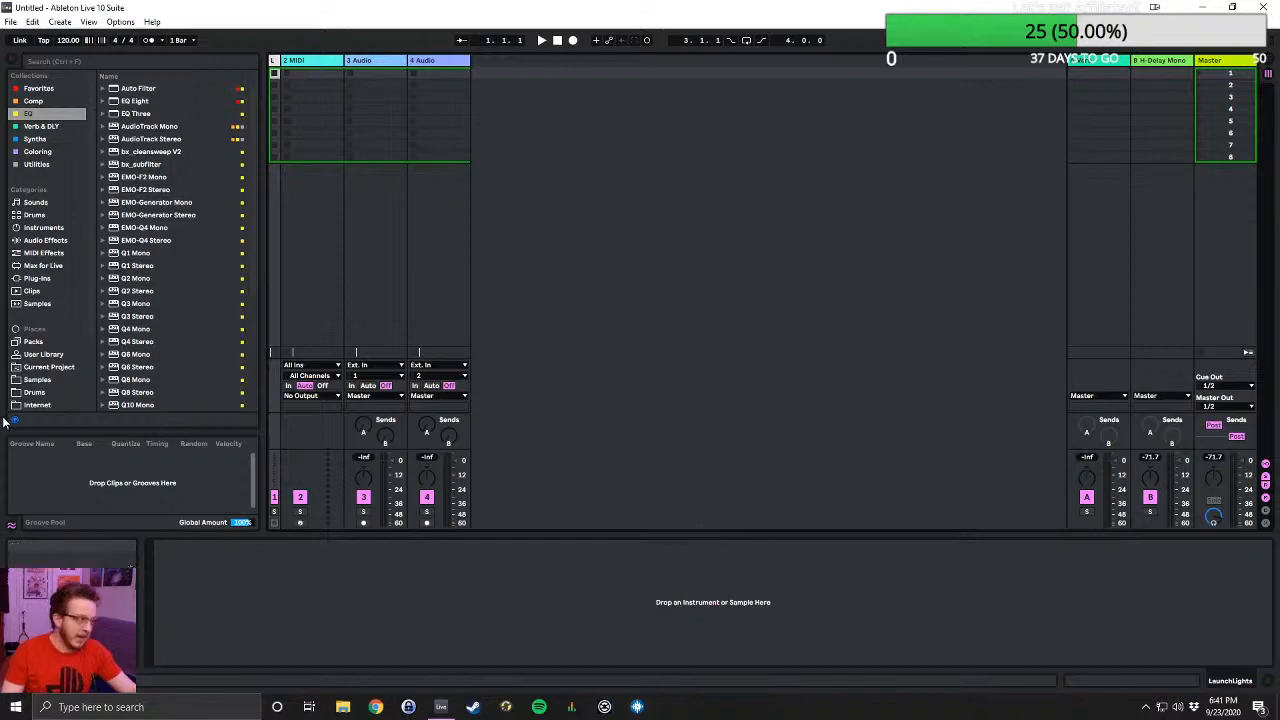
pyautogui.click(10, 22)
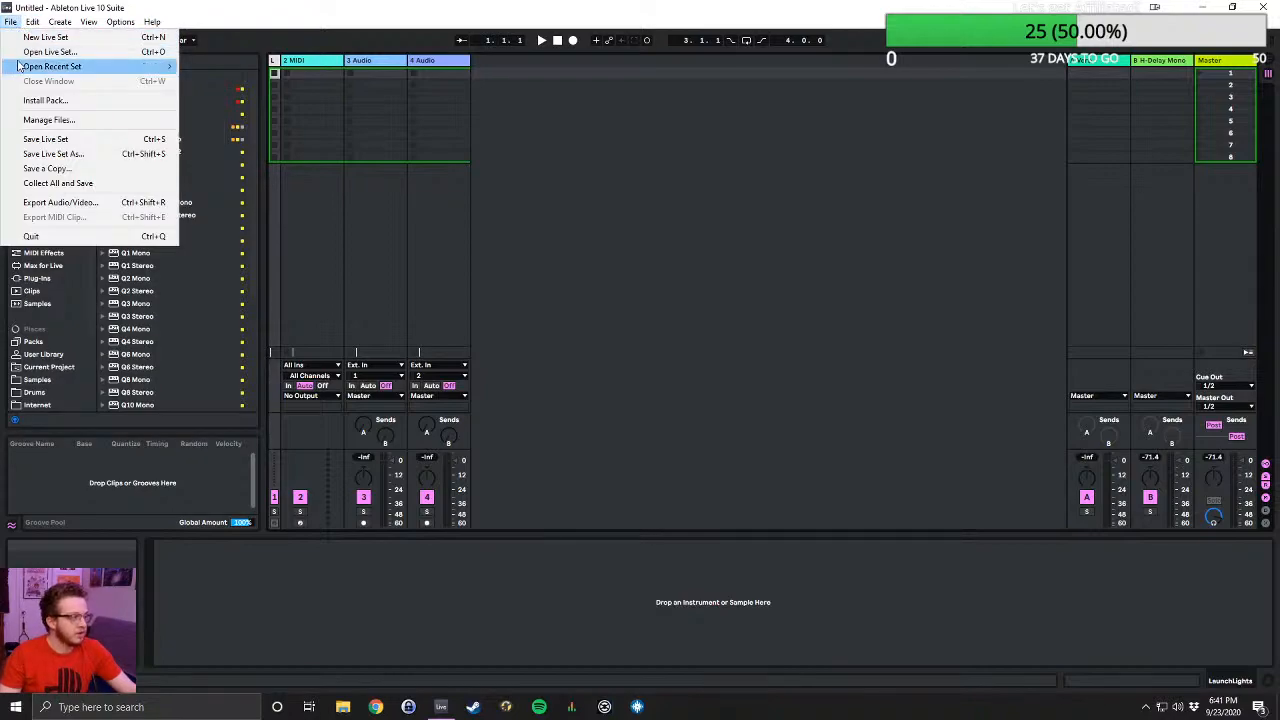
pyautogui.click(89, 55)
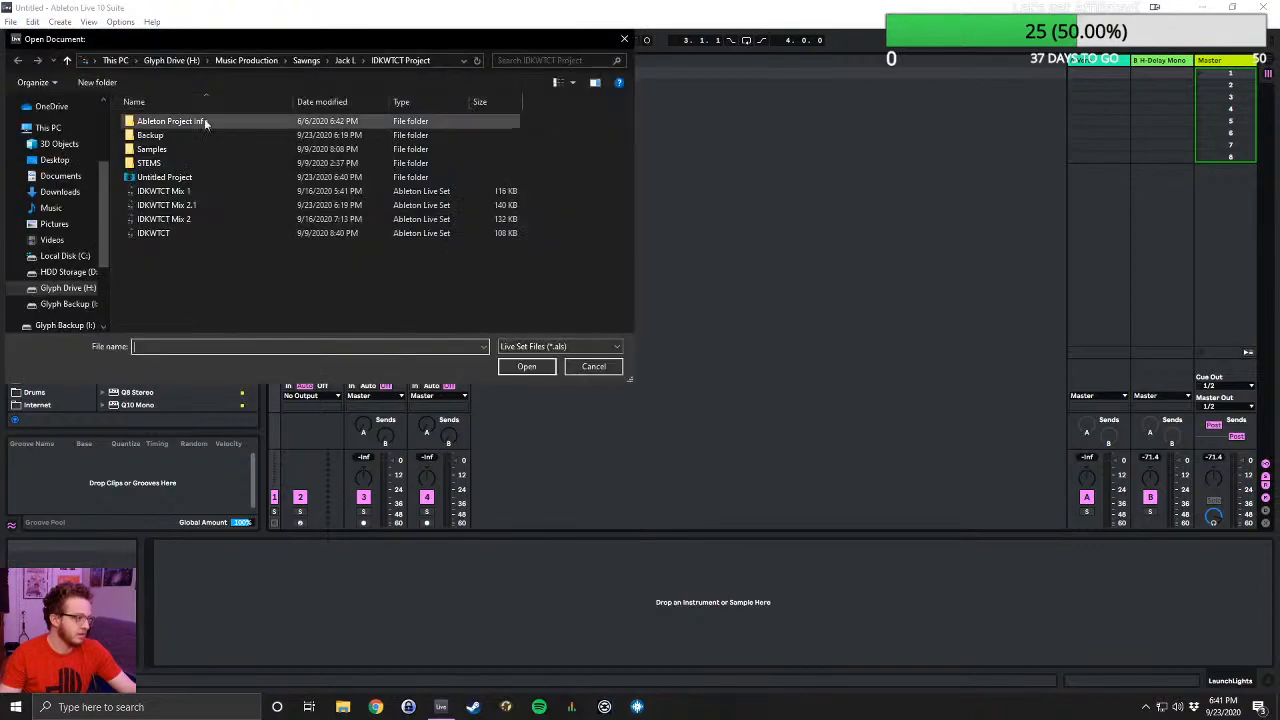
# - Look through the project folders in Sawngs for a Live Set to open
pyautogui.click(263, 59)
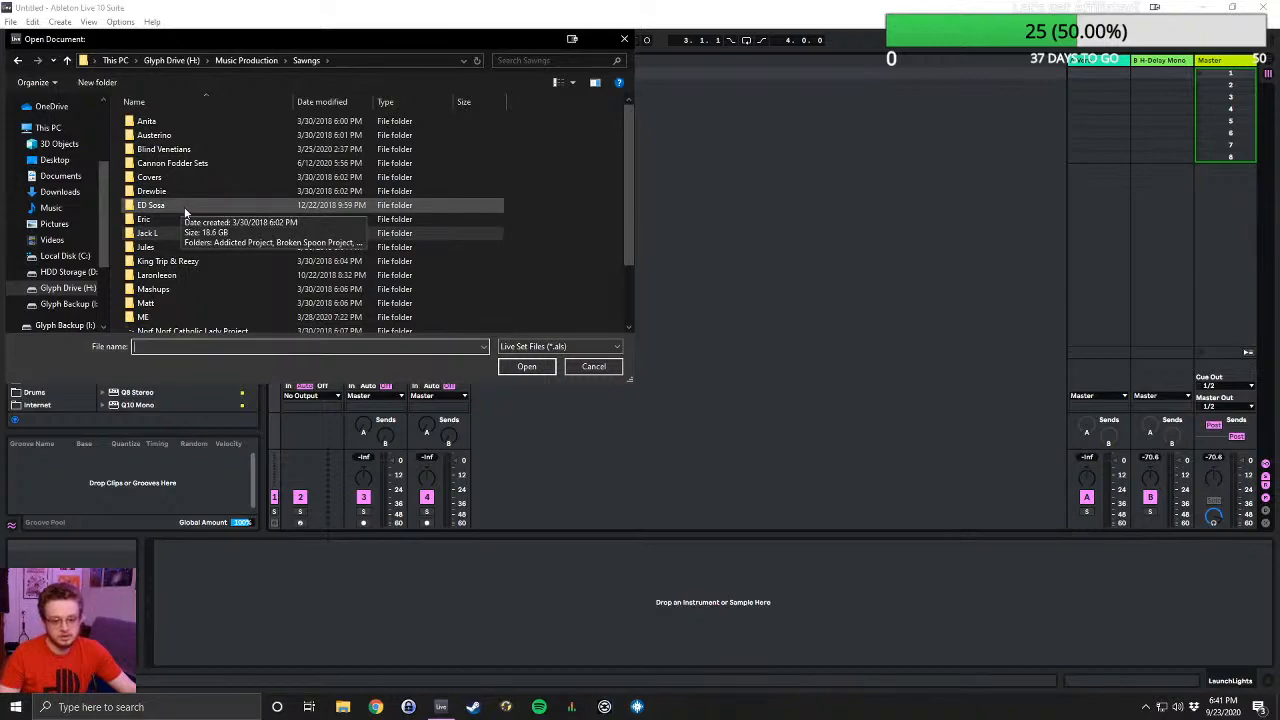
pyautogui.click(200, 237)
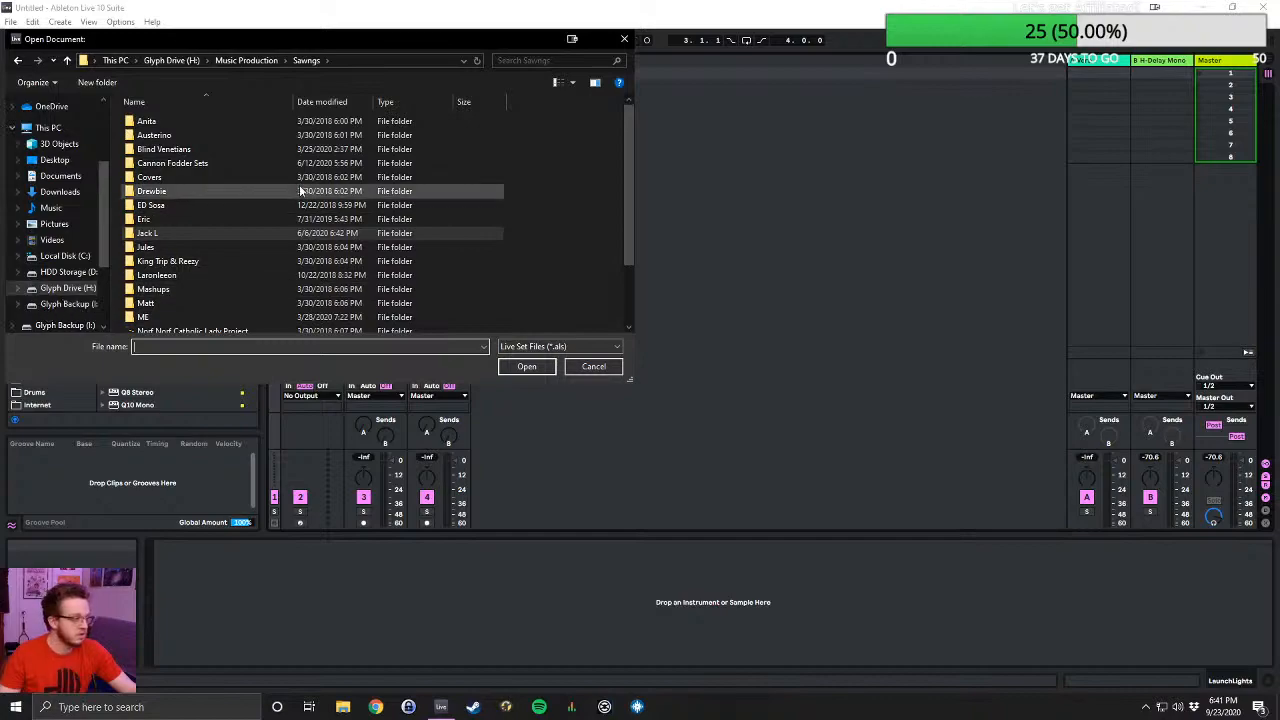
pyautogui.scroll(-2, 298, 190)
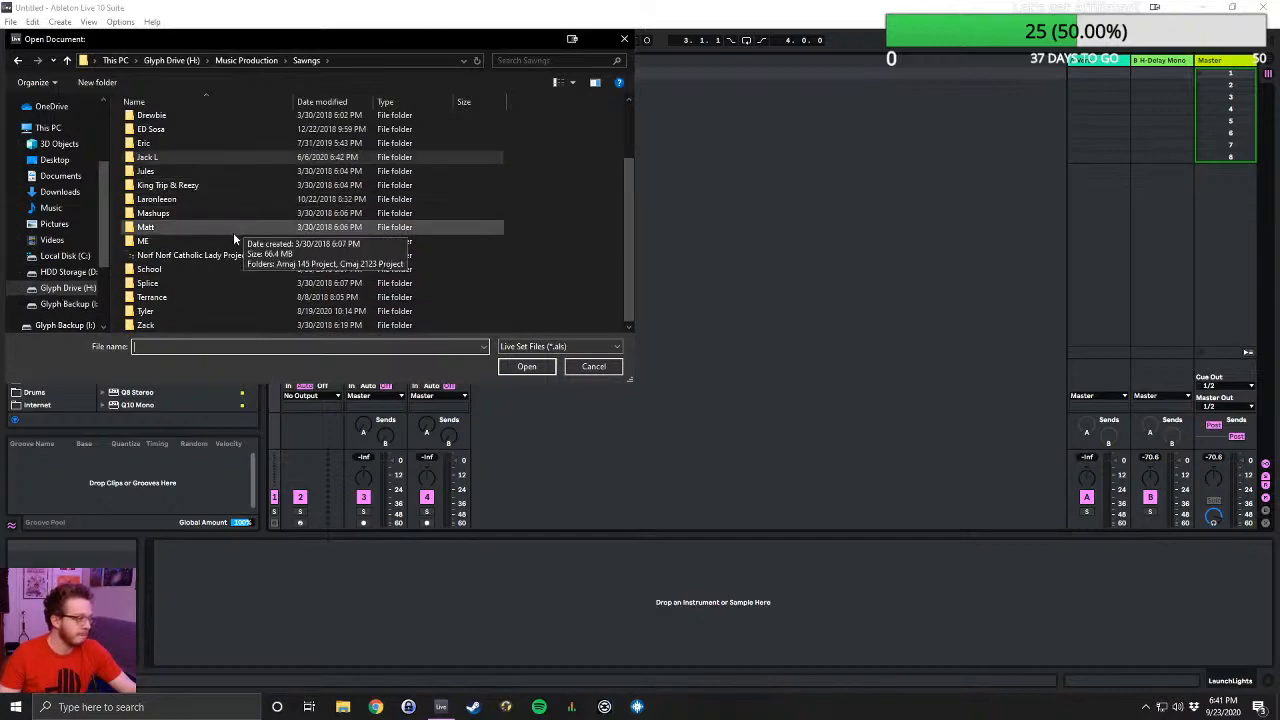
pyautogui.scroll(1, 209, 237)
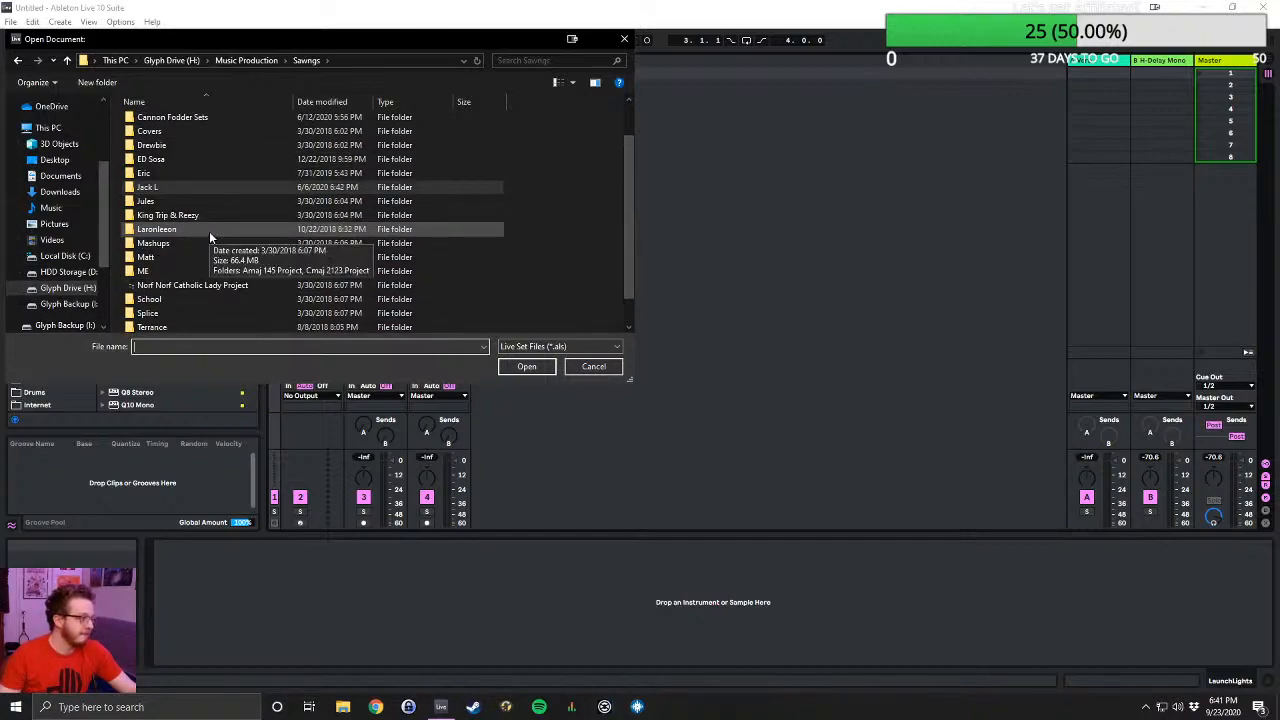
pyautogui.scroll(1, 209, 237)
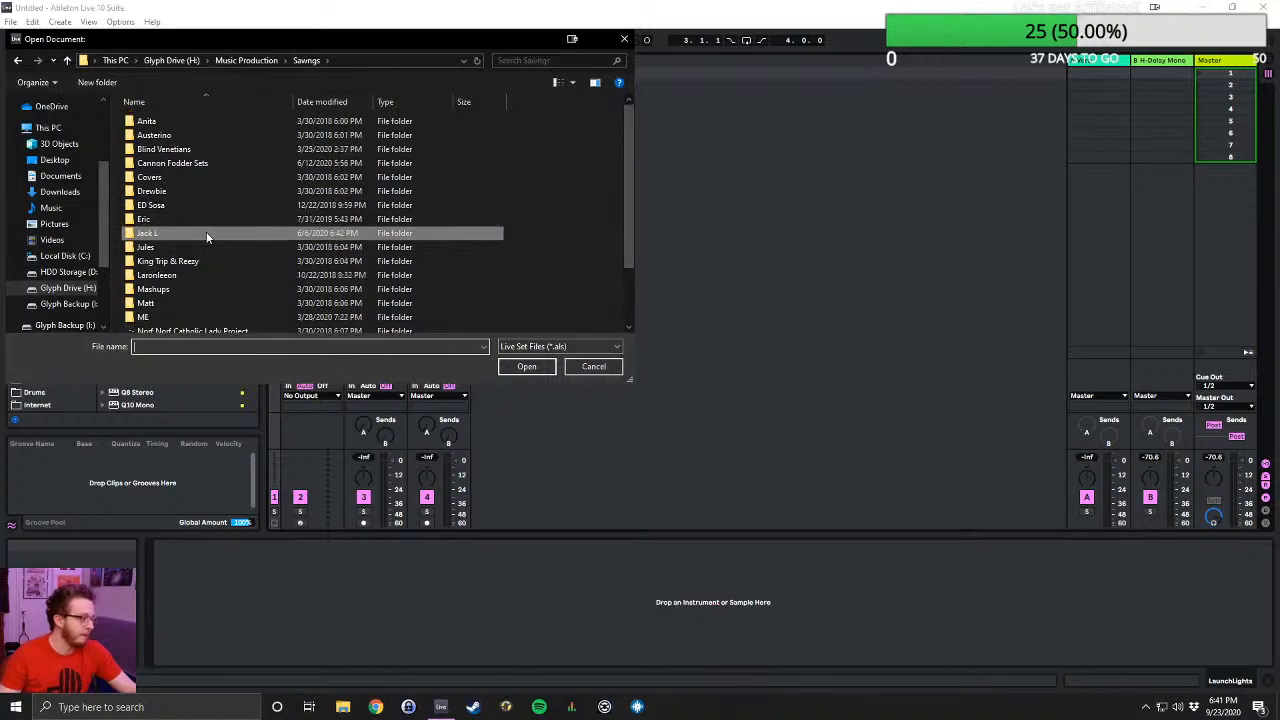
# - Go to the Beatz folder within Music Production and look through its projects for a Live Set to open
pyautogui.click(246, 60)
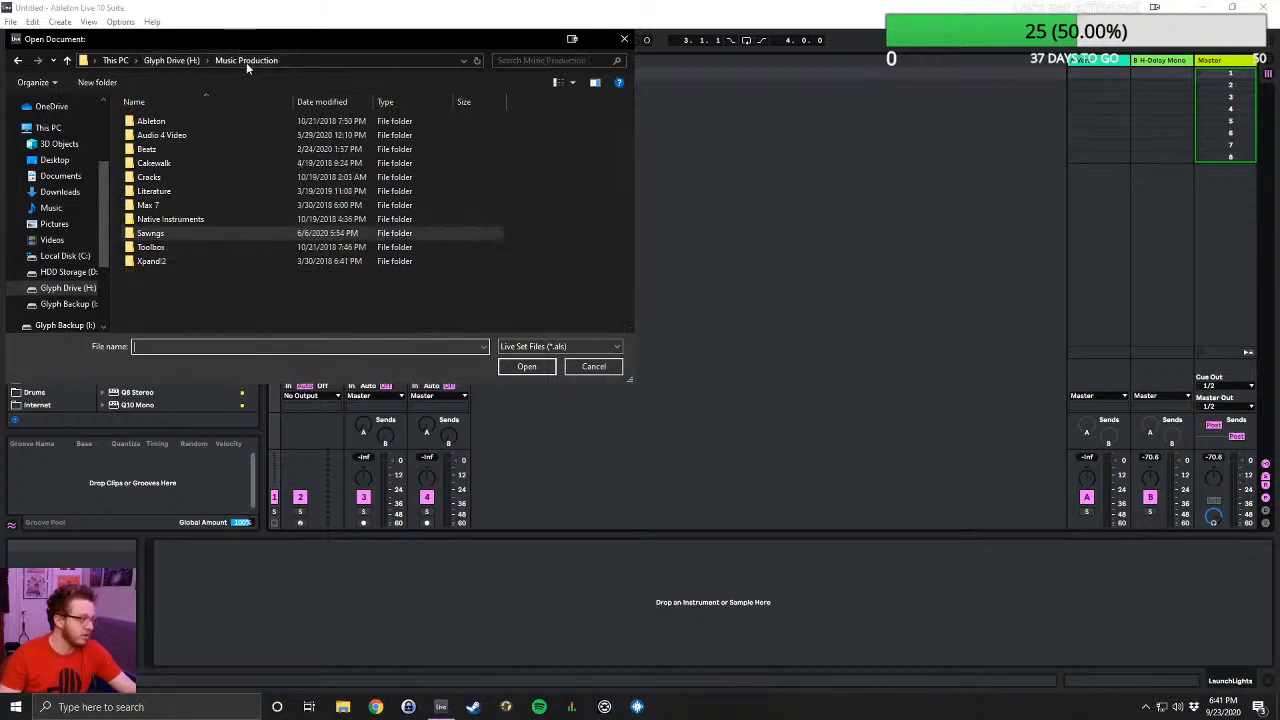
pyautogui.doubleClick(150, 149)
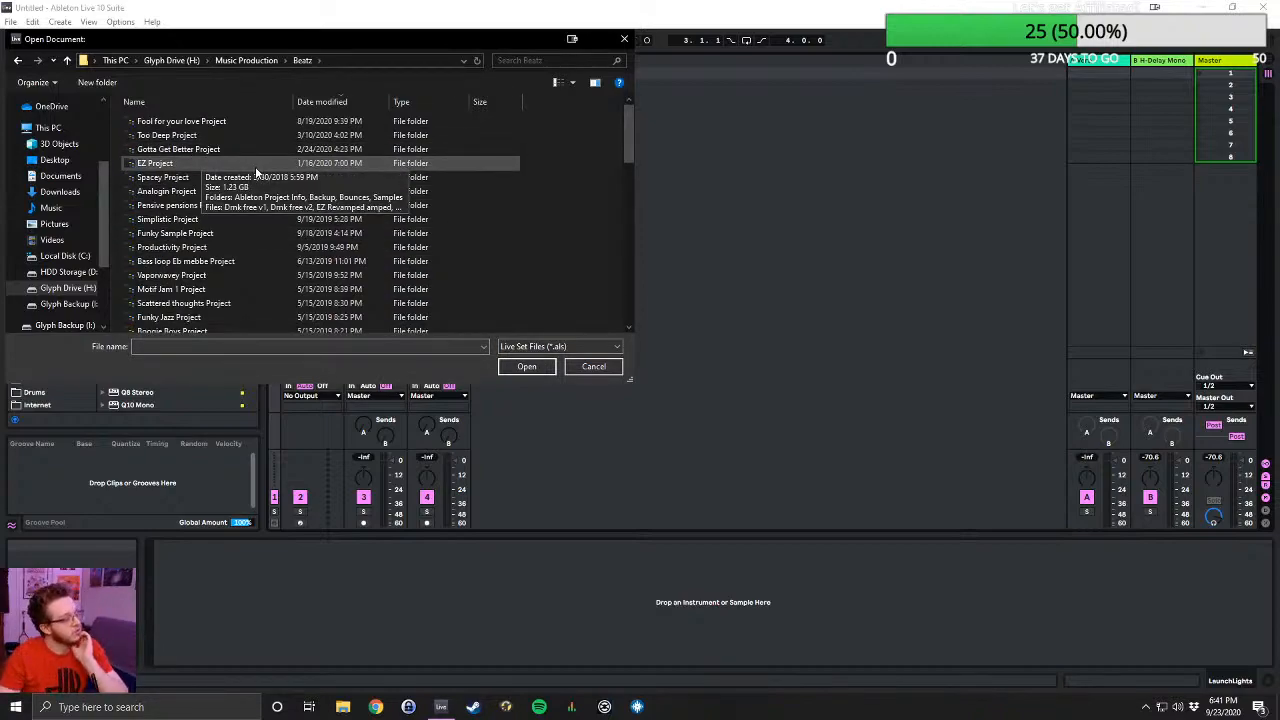
pyautogui.scroll(-1, 255, 172)
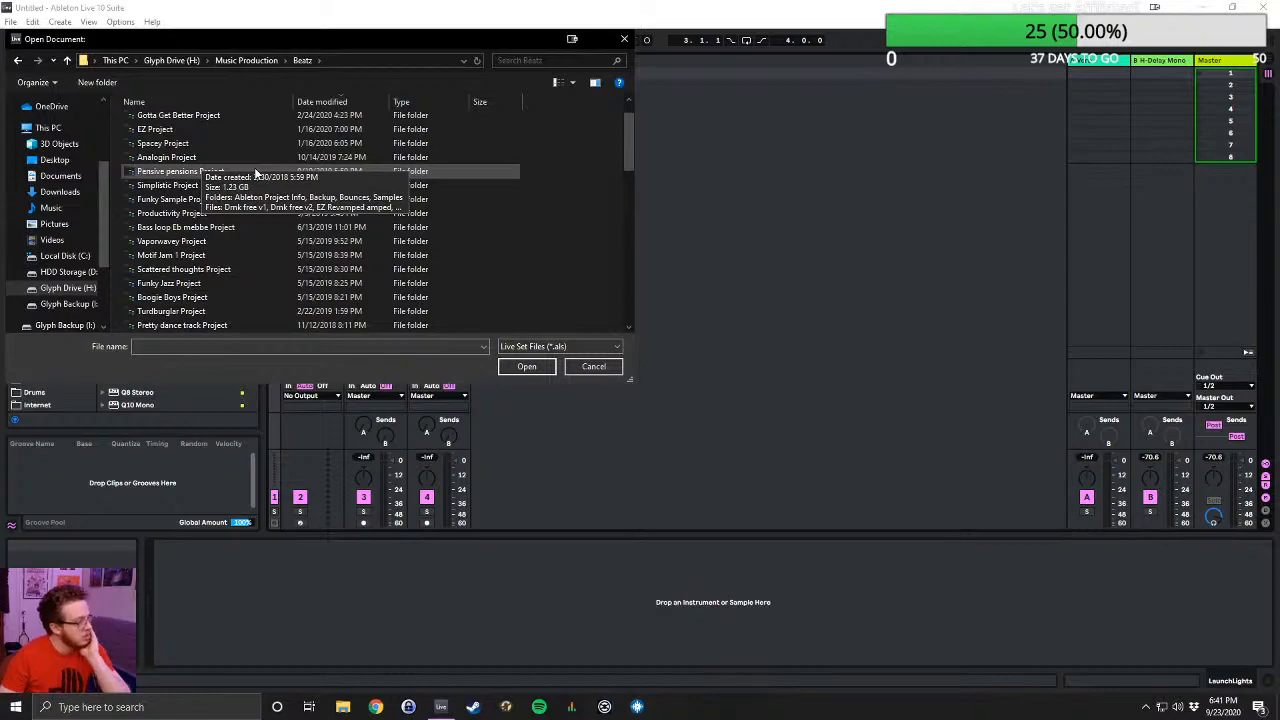
pyautogui.scroll(-1, 254, 167)
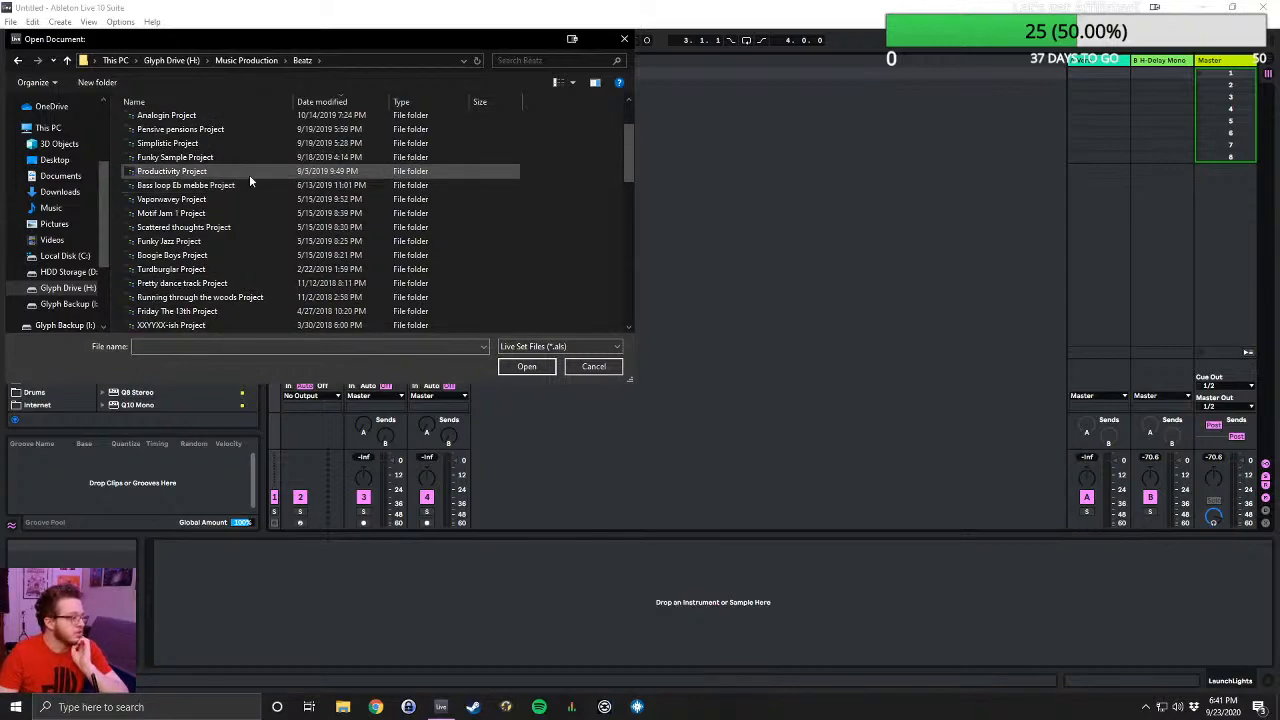
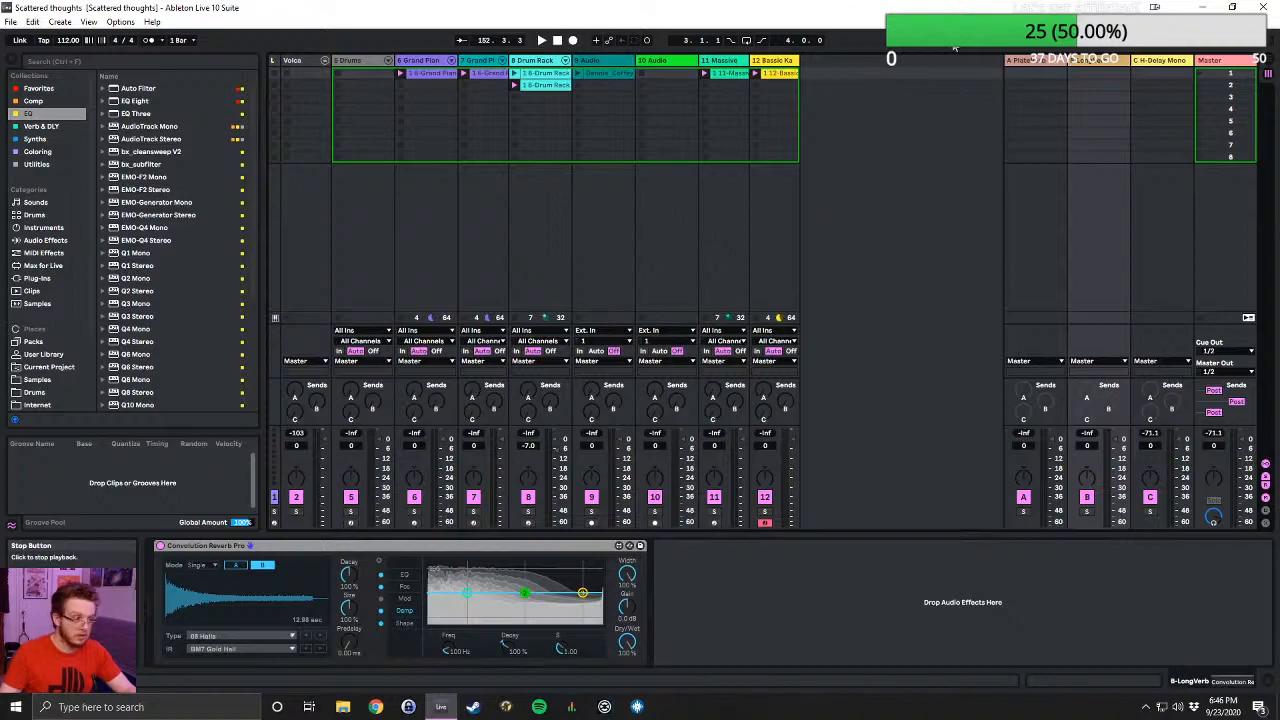
# - Play the Drum Rack clip in the first slot and delete the second clip on the Bassic Karma track
pyautogui.click(1200, 110)
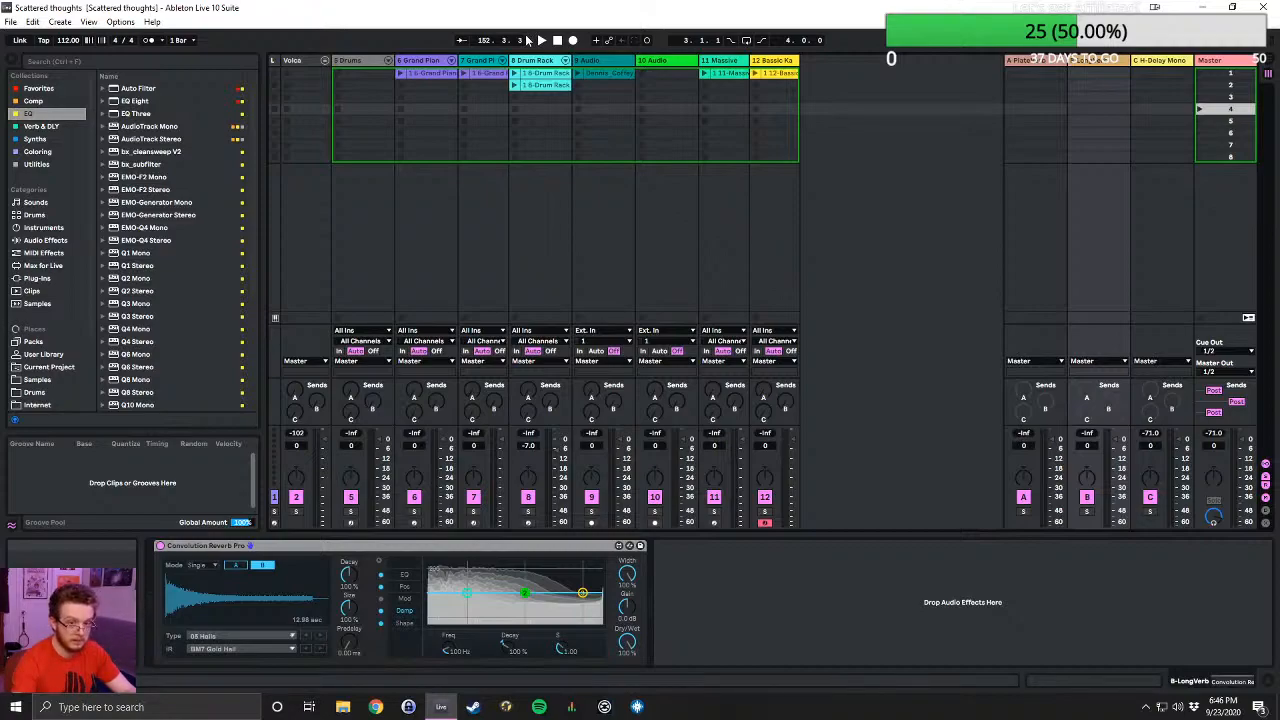
pyautogui.click(515, 73)
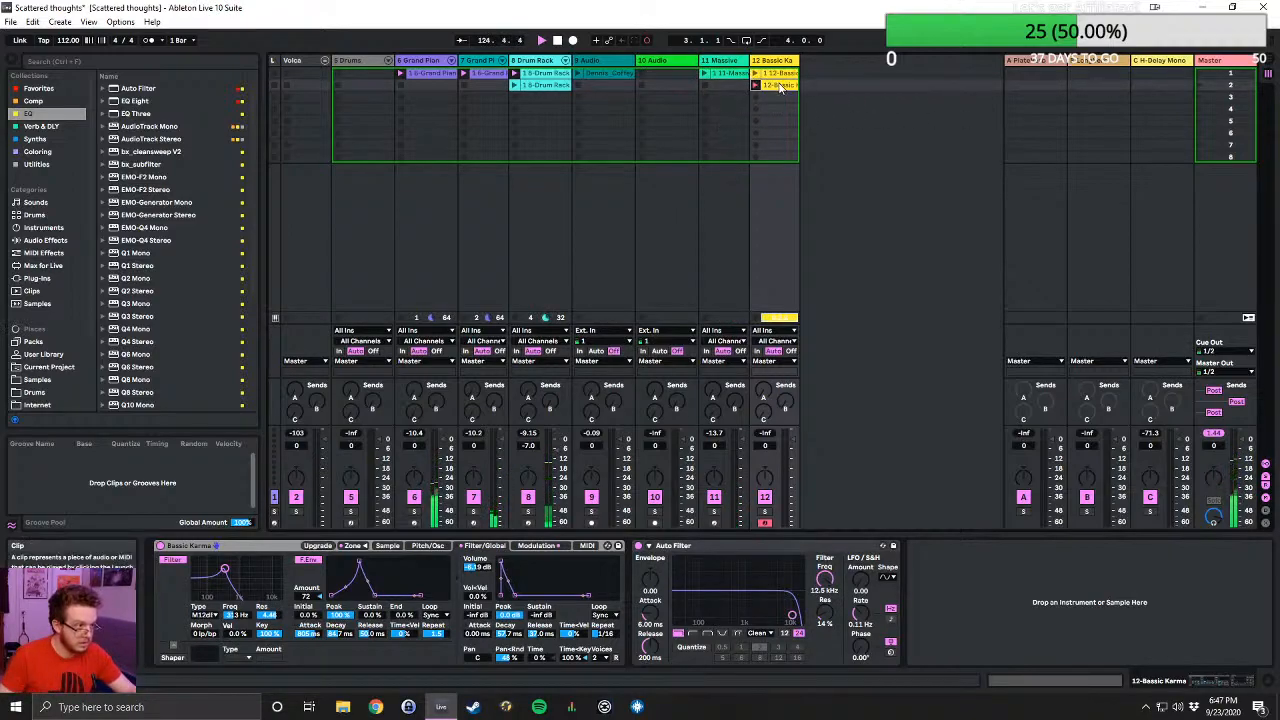
pyautogui.press('Delete')
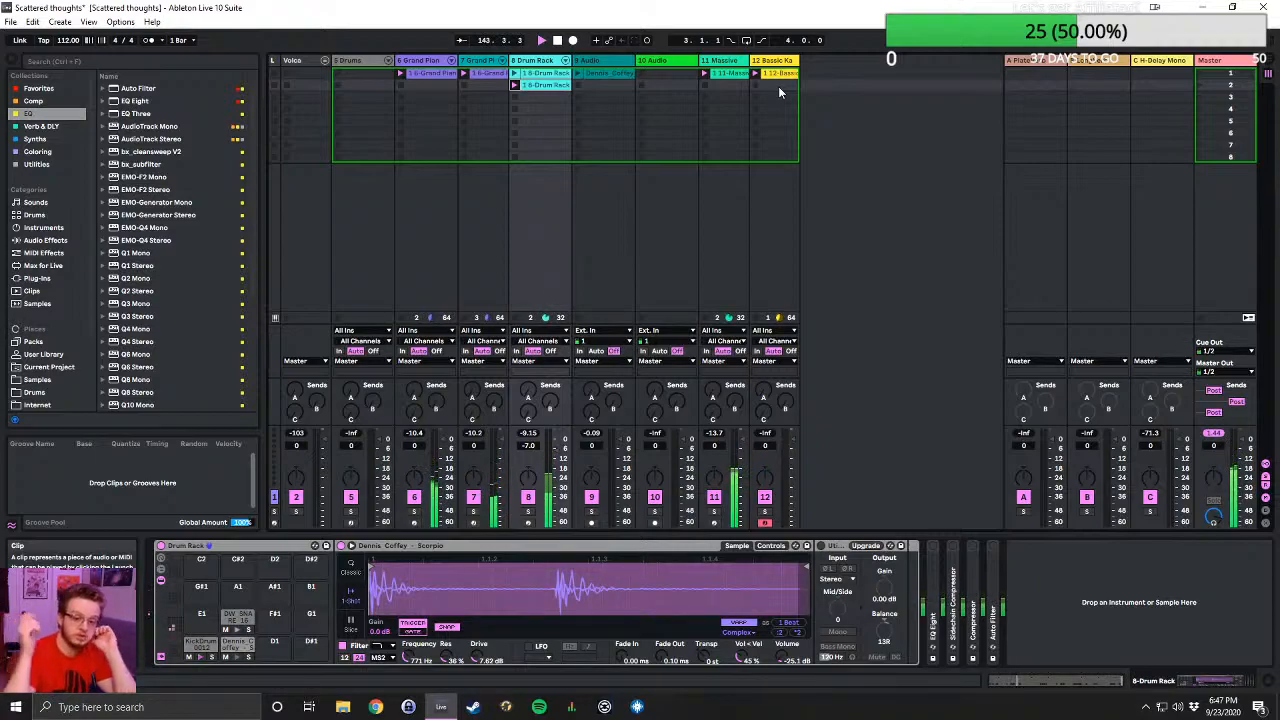
# - Start opening another Live Set, browse the projects in the Beatz folder and check the Wistful Fistfuls Project folder
pyautogui.click(10, 22)
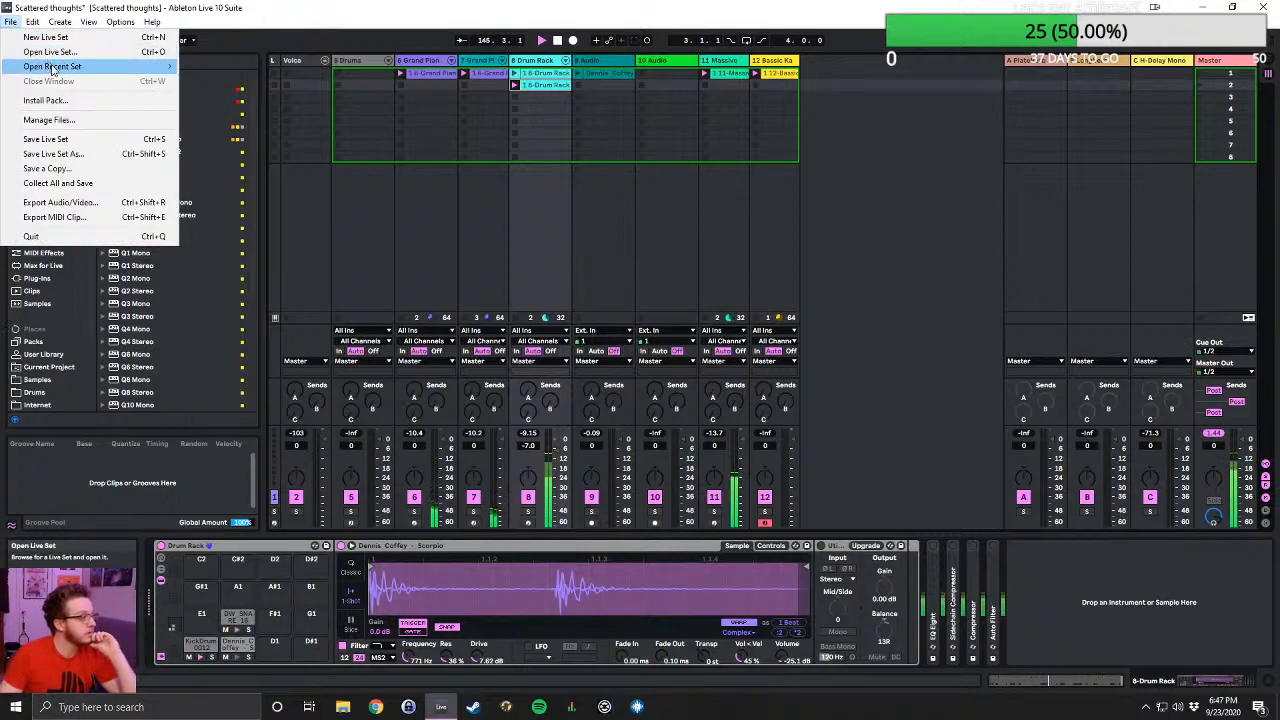
pyautogui.click(50, 51)
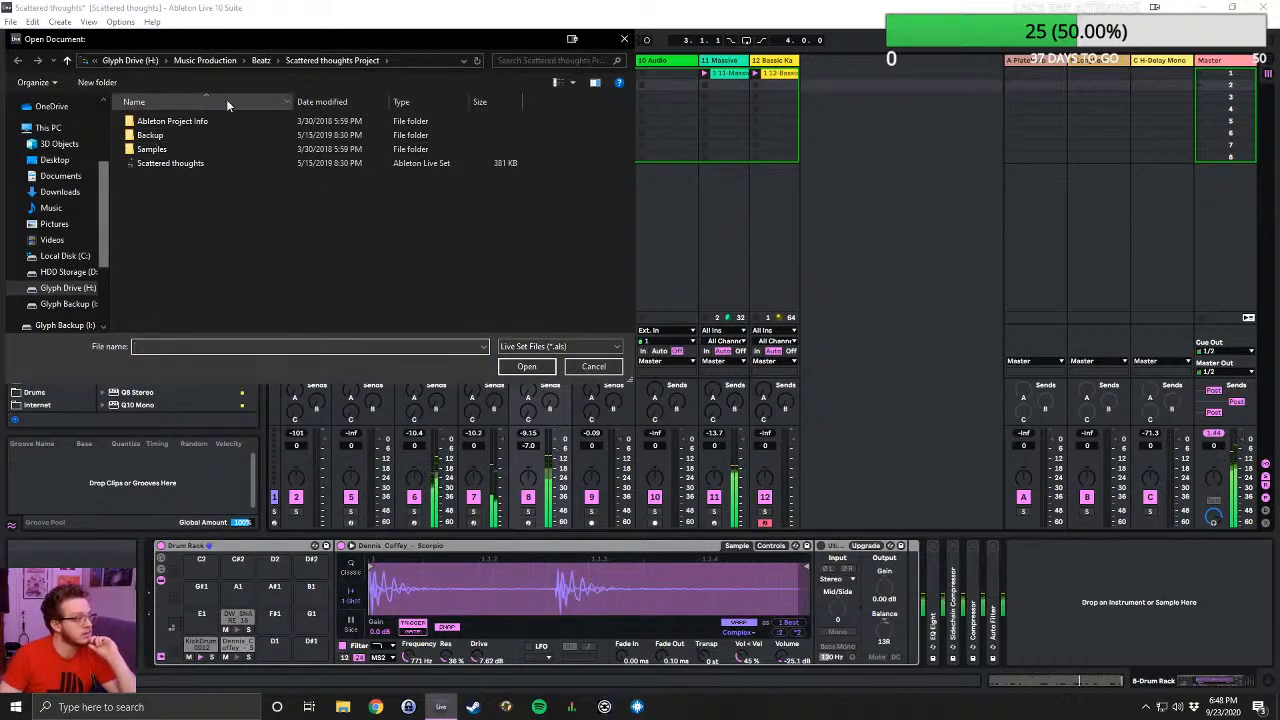
pyautogui.click(261, 60)
pyautogui.scroll(-1, 265, 245)
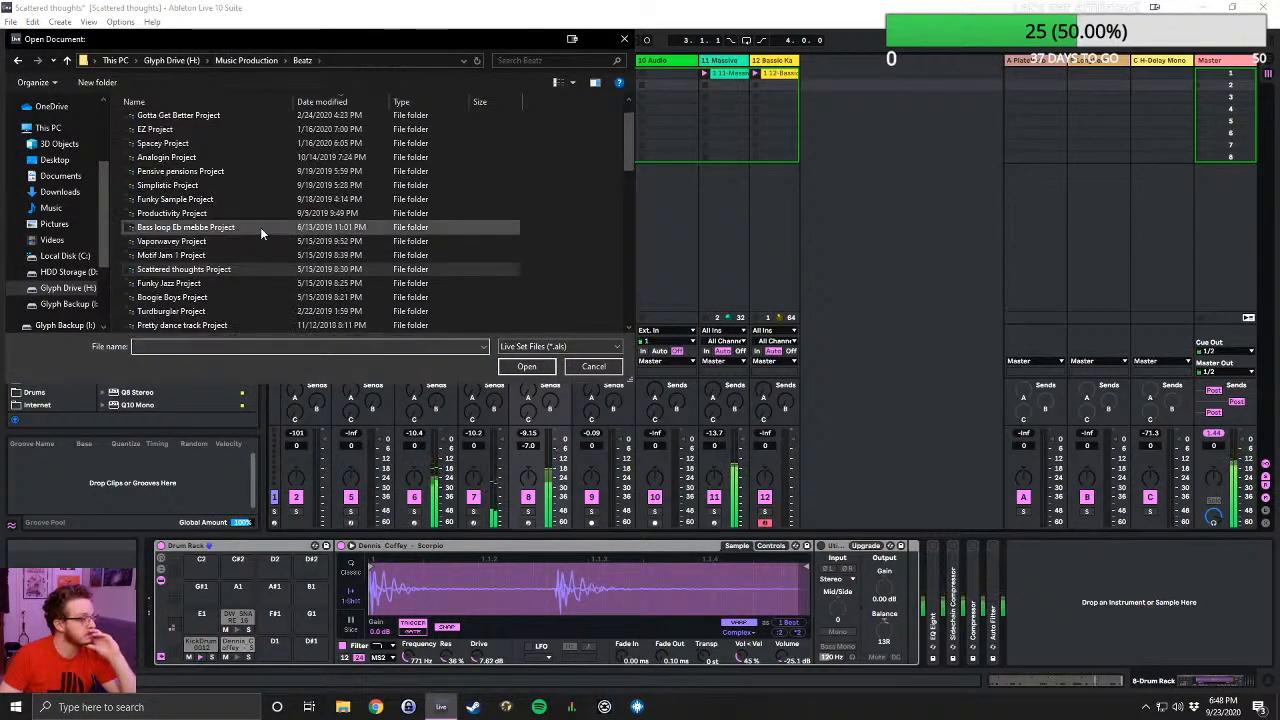
pyautogui.scroll(-3, 260, 227)
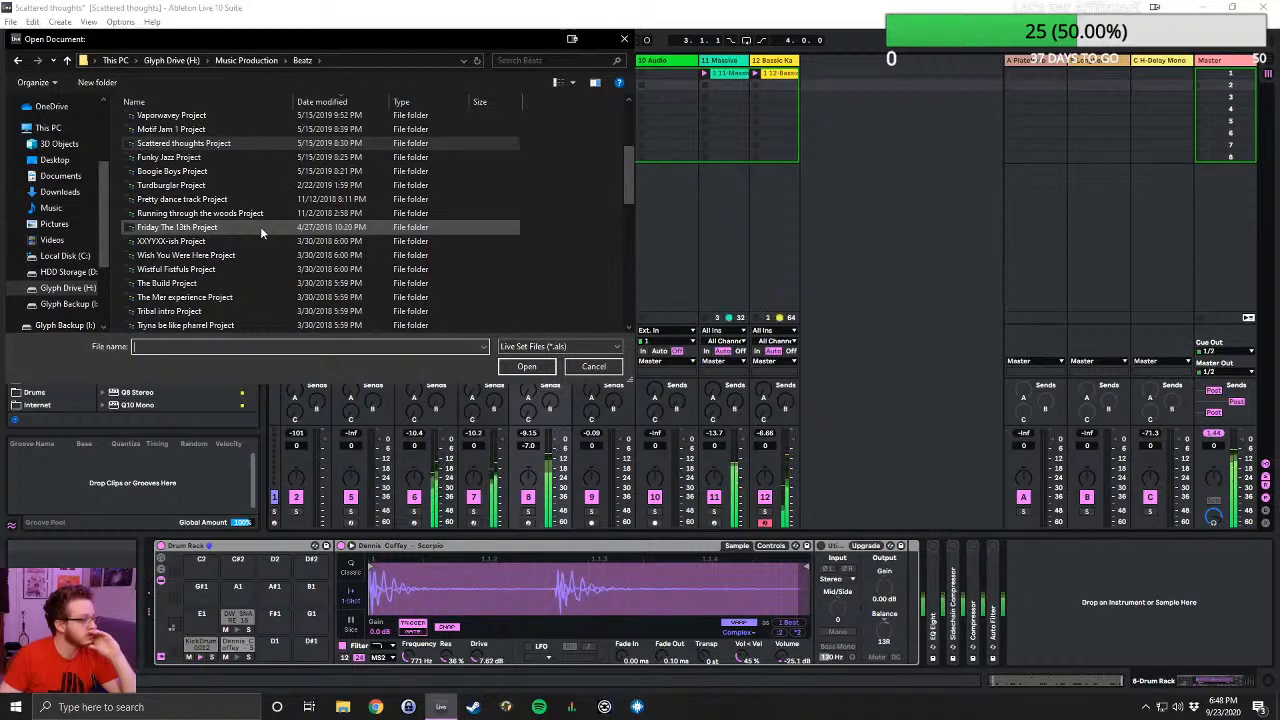
pyautogui.scroll(-1, 260, 226)
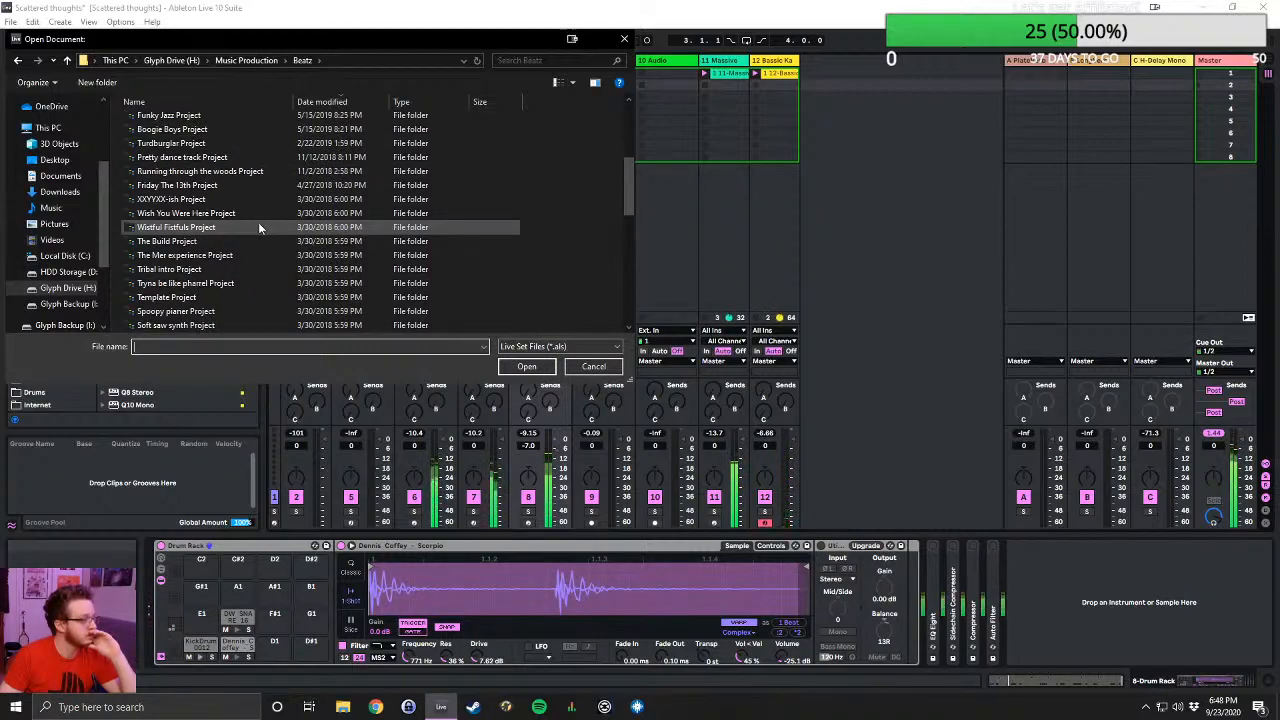
pyautogui.click(256, 227)
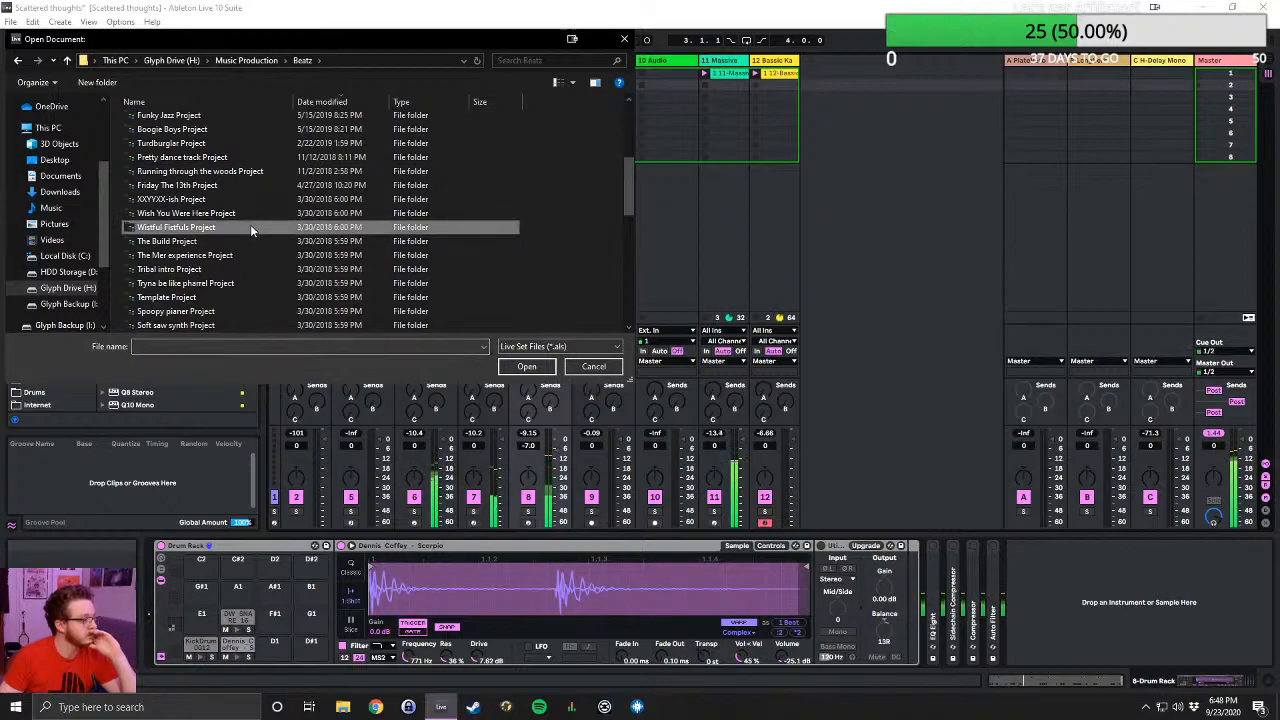
pyautogui.doubleClick(248, 226)
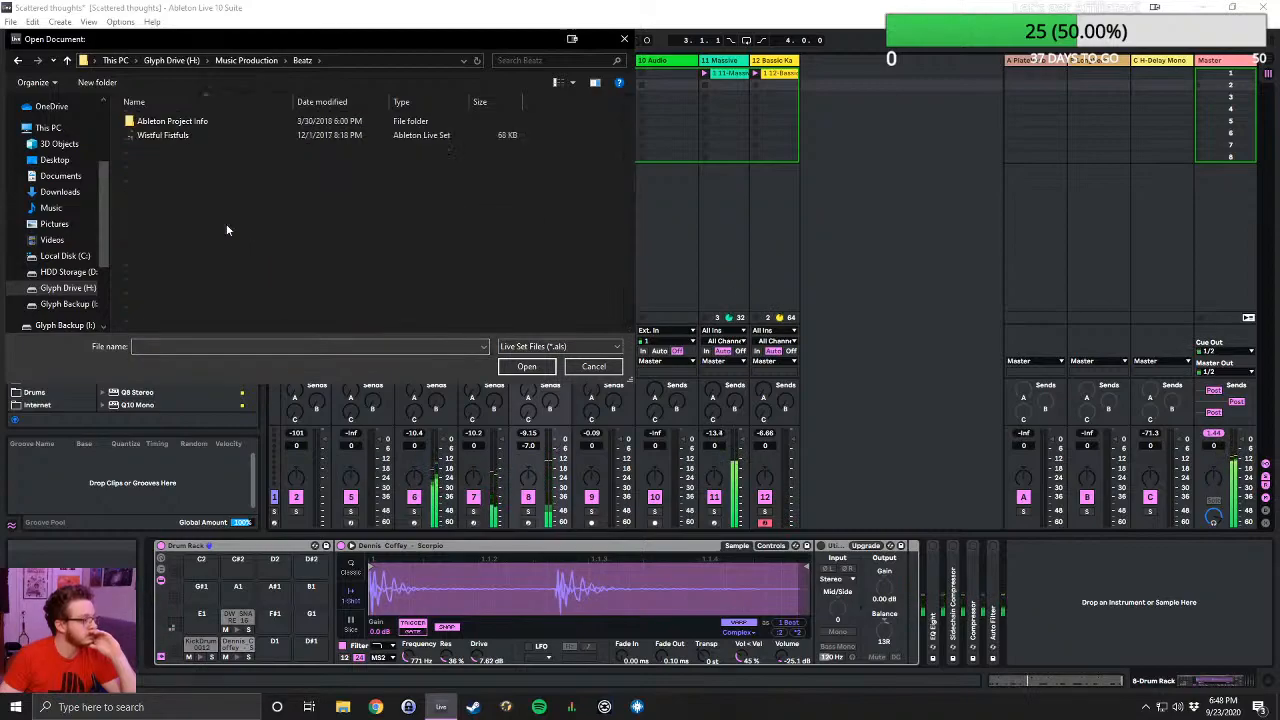
pyautogui.click(67, 60)
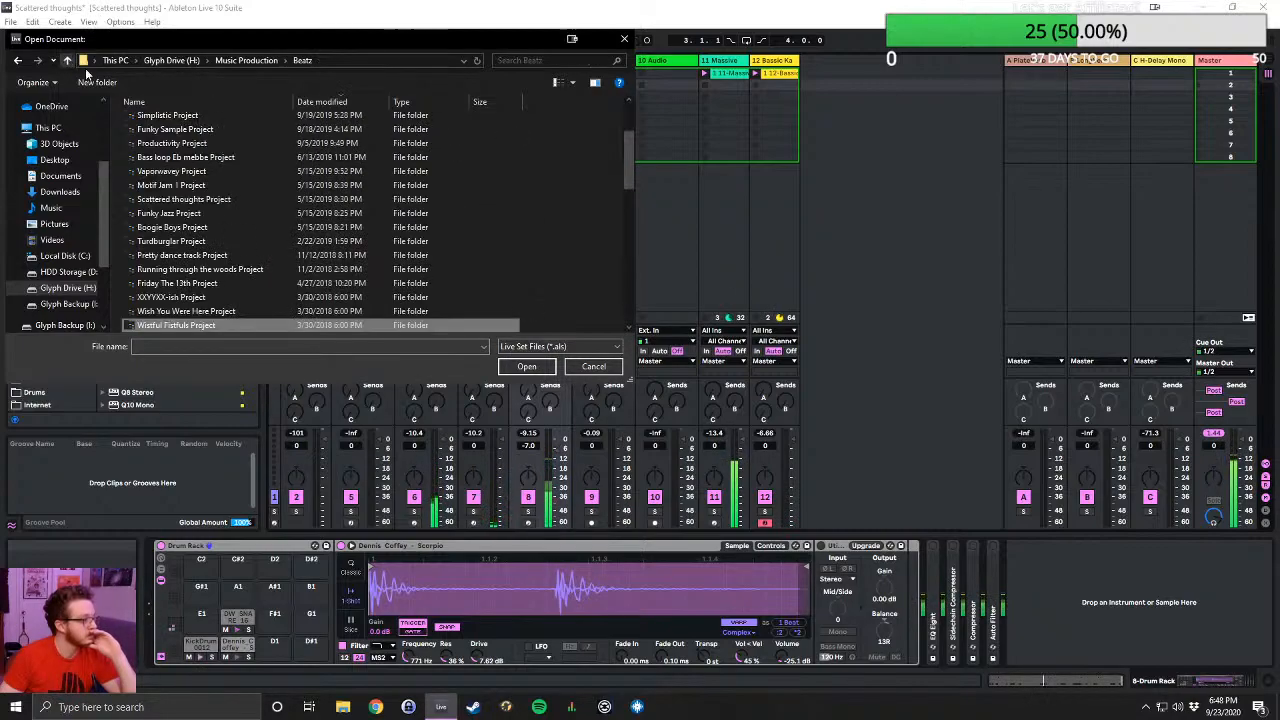
# - Open the Pretty dance track Live Set from its project folder without saving the changes to Scattered thoughts
pyautogui.doubleClick(226, 256)
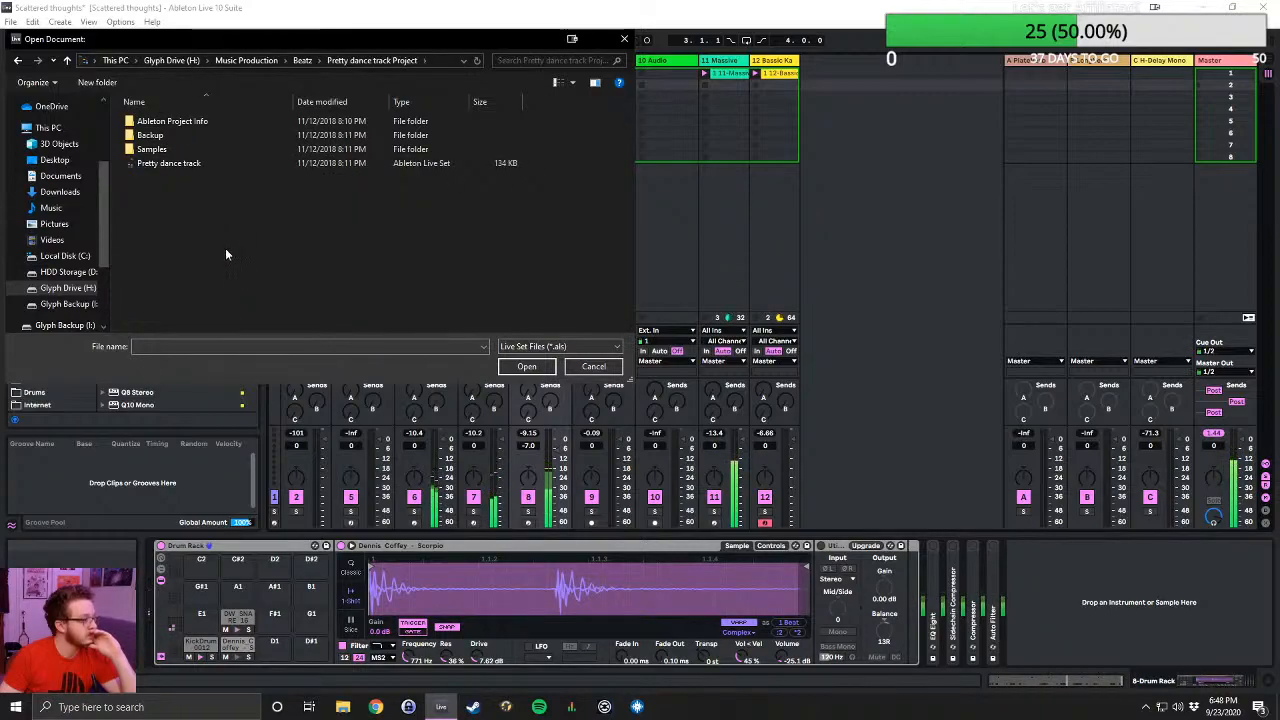
pyautogui.click(193, 165)
pyautogui.doubleClick(193, 165)
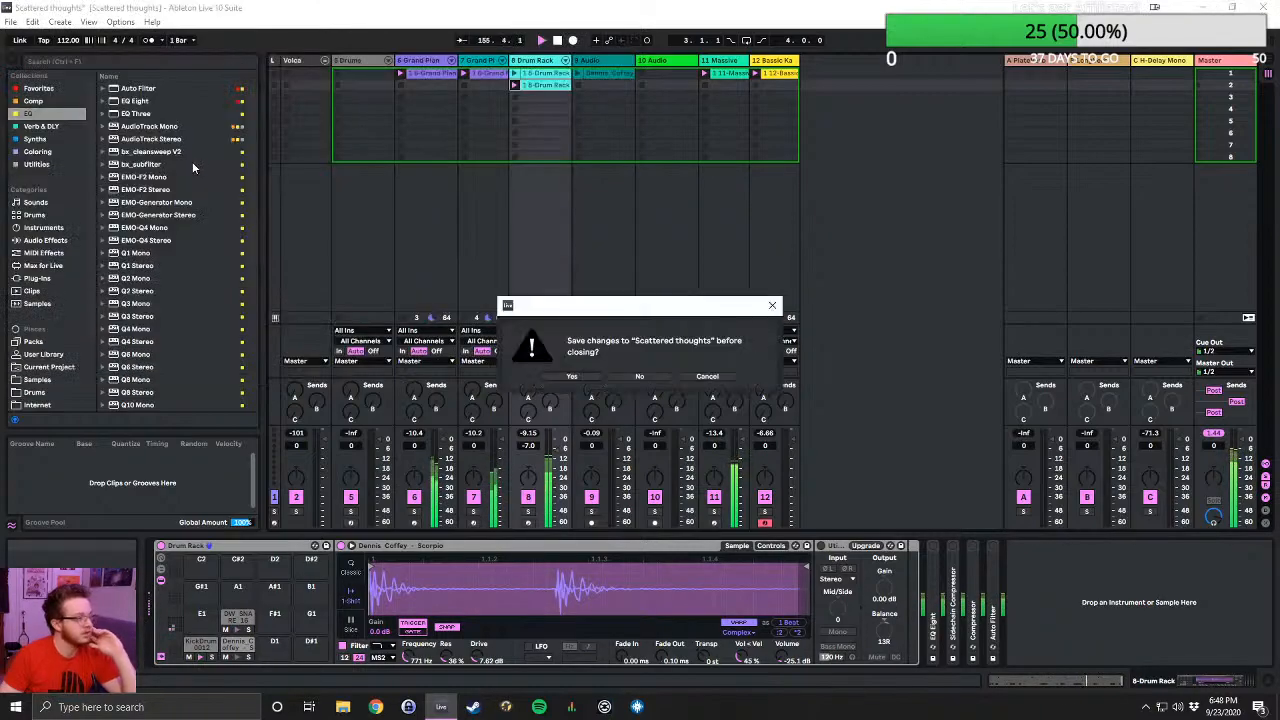
pyautogui.click(650, 376)
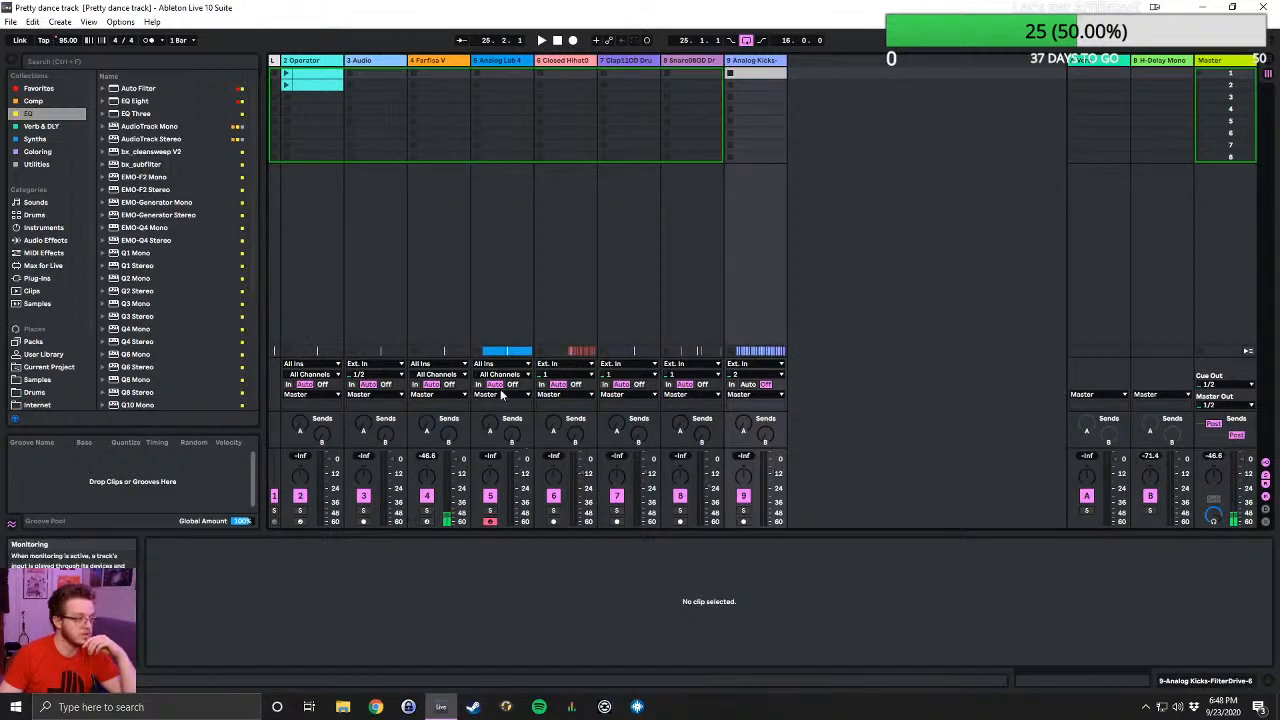
# - Turn off monitoring on the Snare track and set the Closed Hihat and Clap tracks' inputs to No Input
pyautogui.click(702, 384)
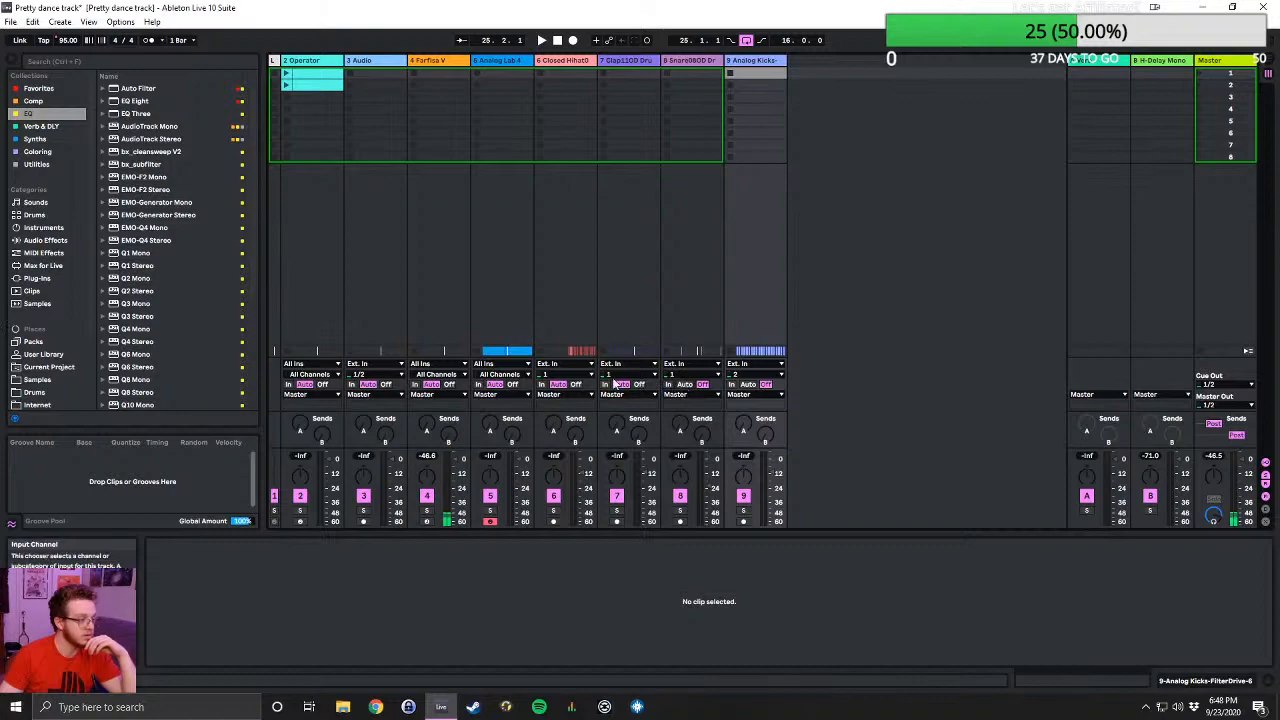
pyautogui.click(574, 376)
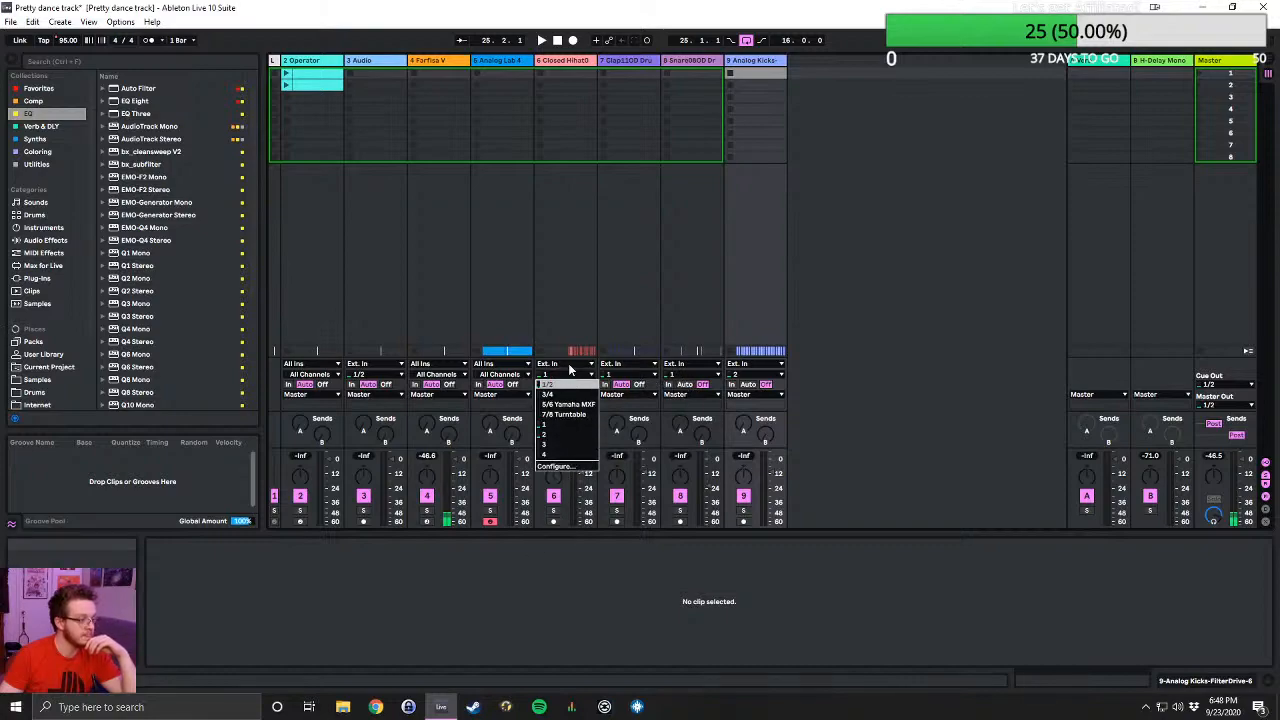
pyautogui.click(568, 365)
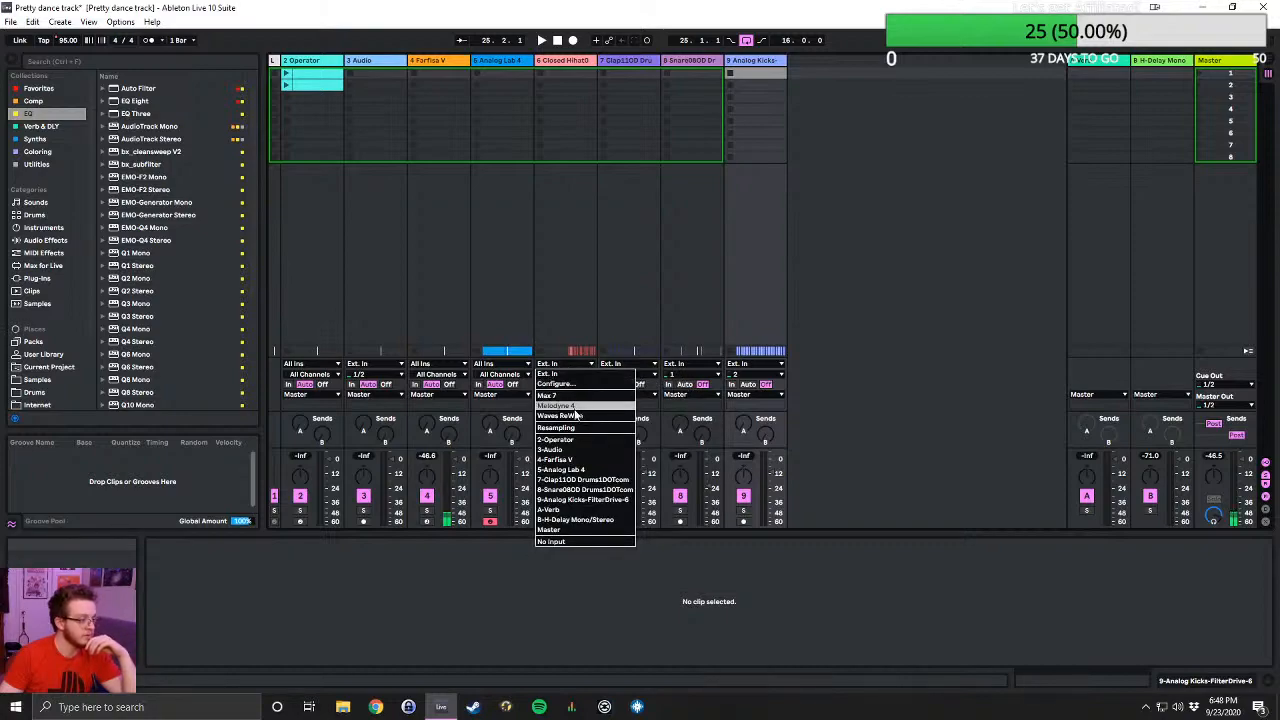
pyautogui.click(551, 541)
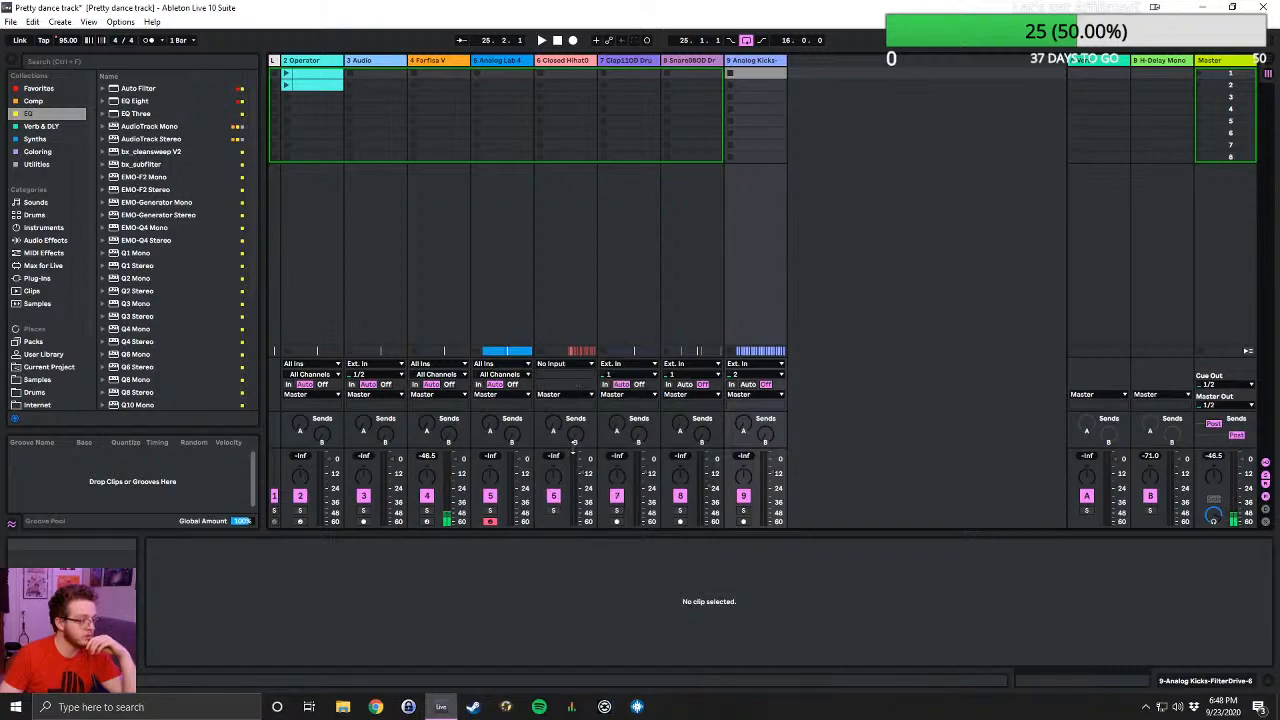
pyautogui.click(621, 365)
pyautogui.click(620, 535)
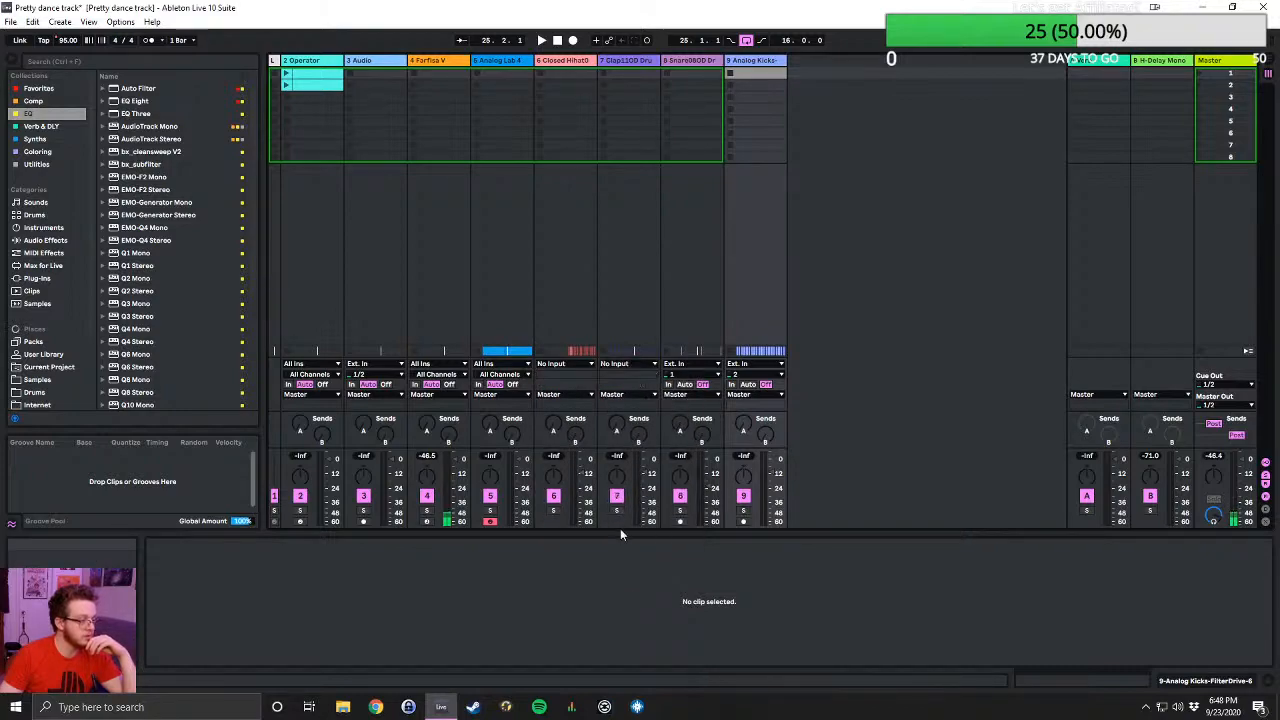
# - Set the inputs of the Farfisa V, Snare, Analog Kicks and 3 Audio tracks to No Input
pyautogui.click(449, 363)
pyautogui.click(463, 459)
pyautogui.click(676, 364)
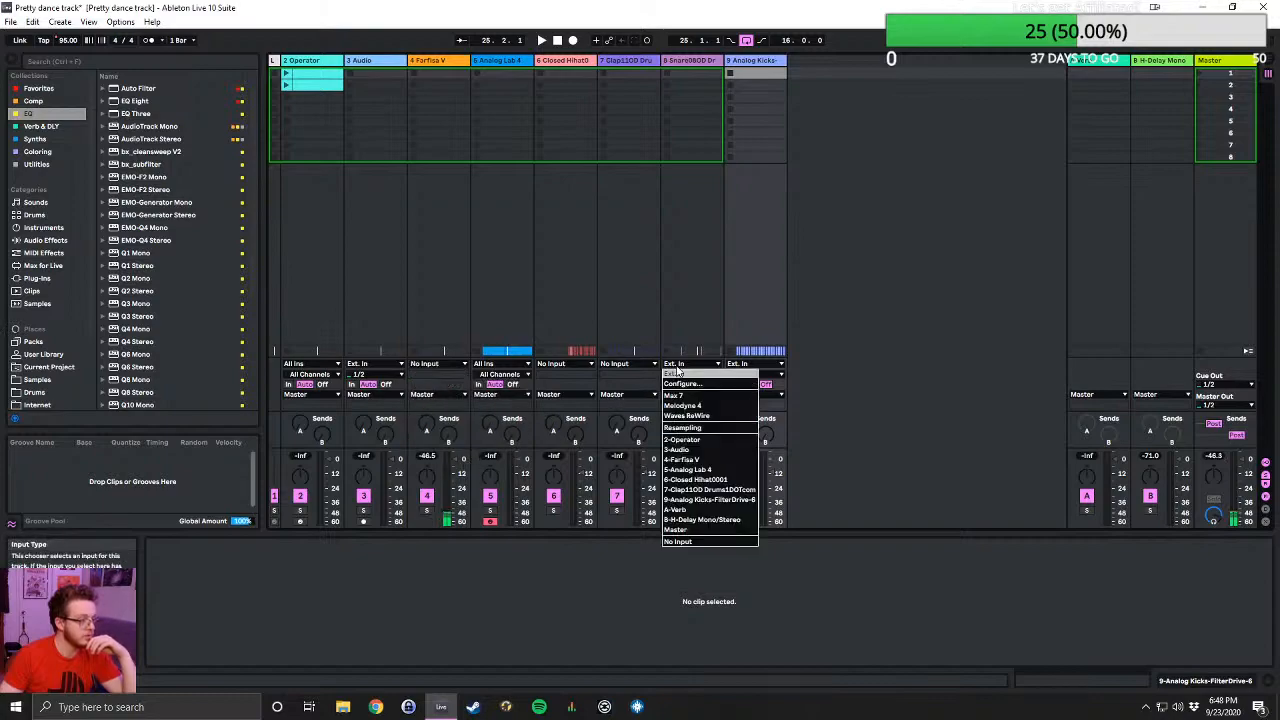
pyautogui.click(678, 540)
pyautogui.click(752, 364)
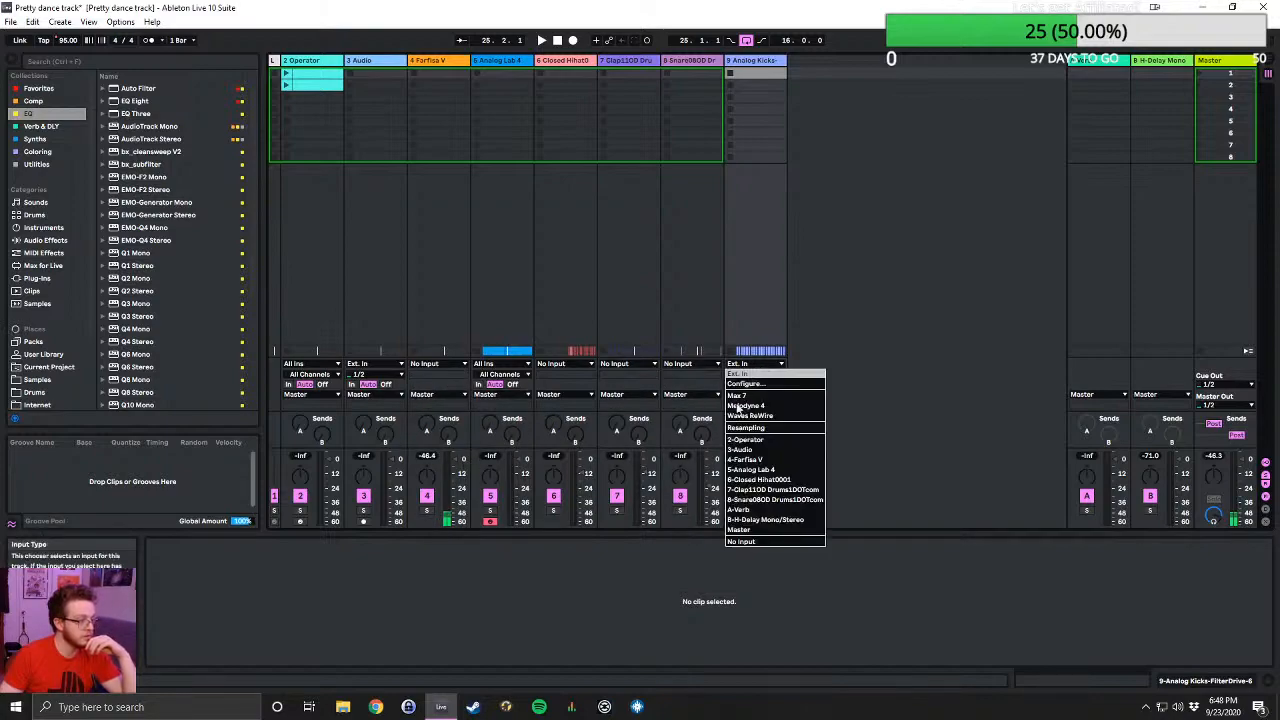
pyautogui.click(741, 541)
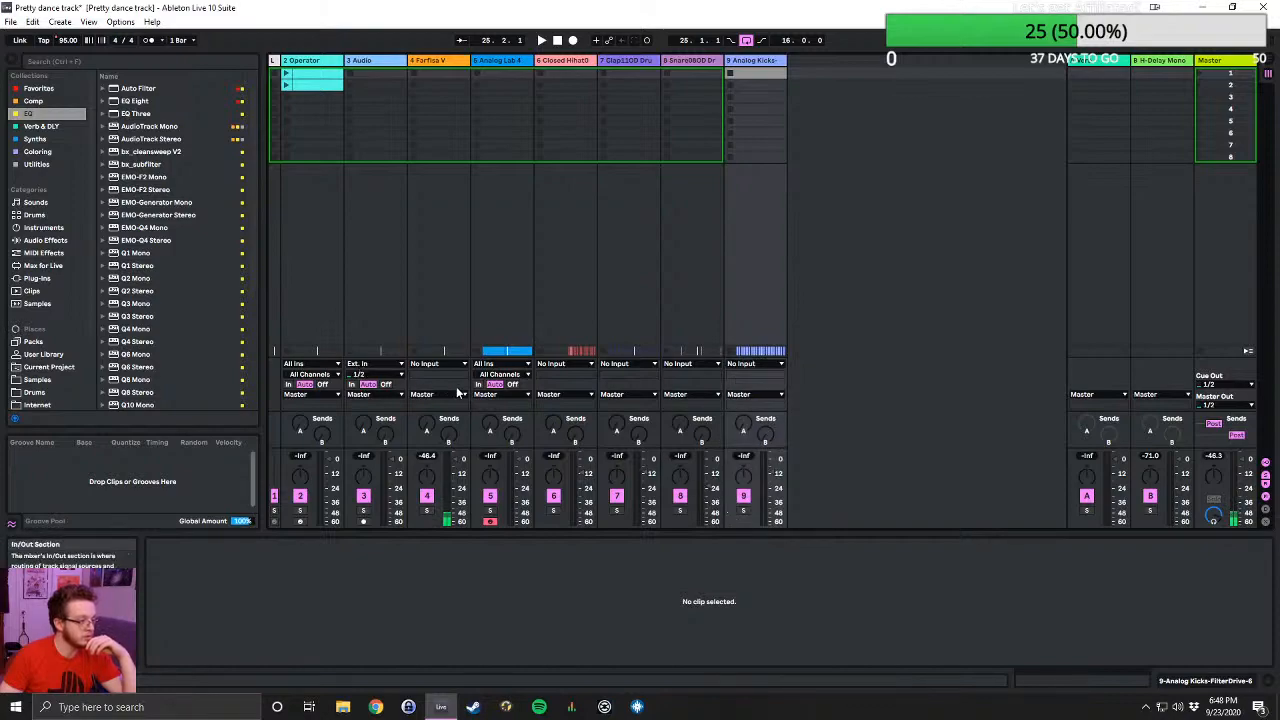
pyautogui.click(445, 63)
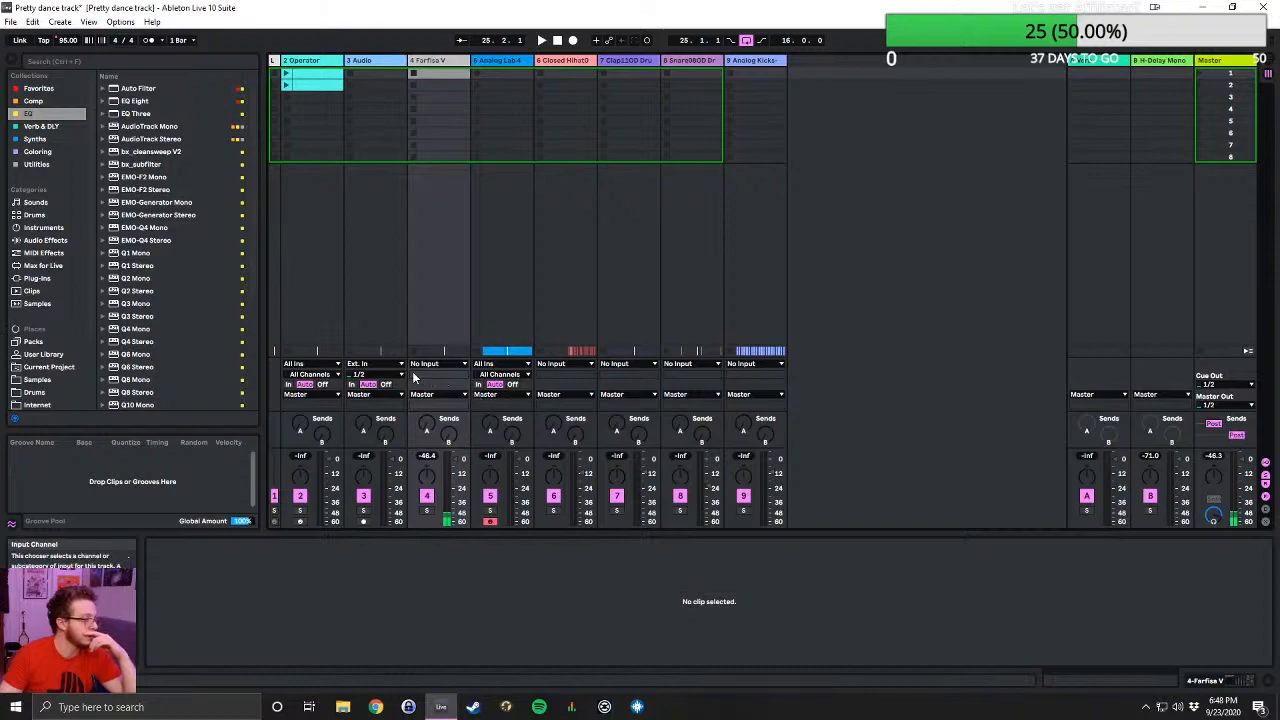
pyautogui.click(375, 374)
pyautogui.click(390, 545)
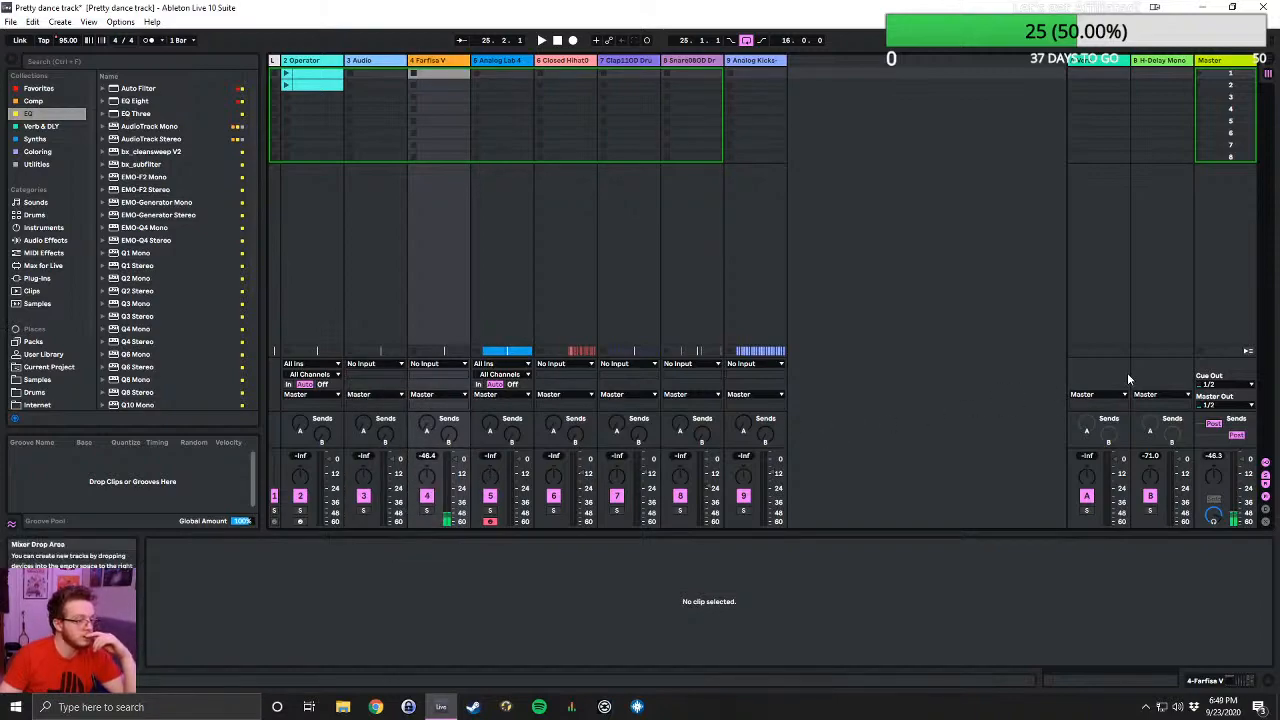
# - Switch to the Arrangement View, play from bar 17, and restart playback from the beginning of the song
pyautogui.click(438, 60)
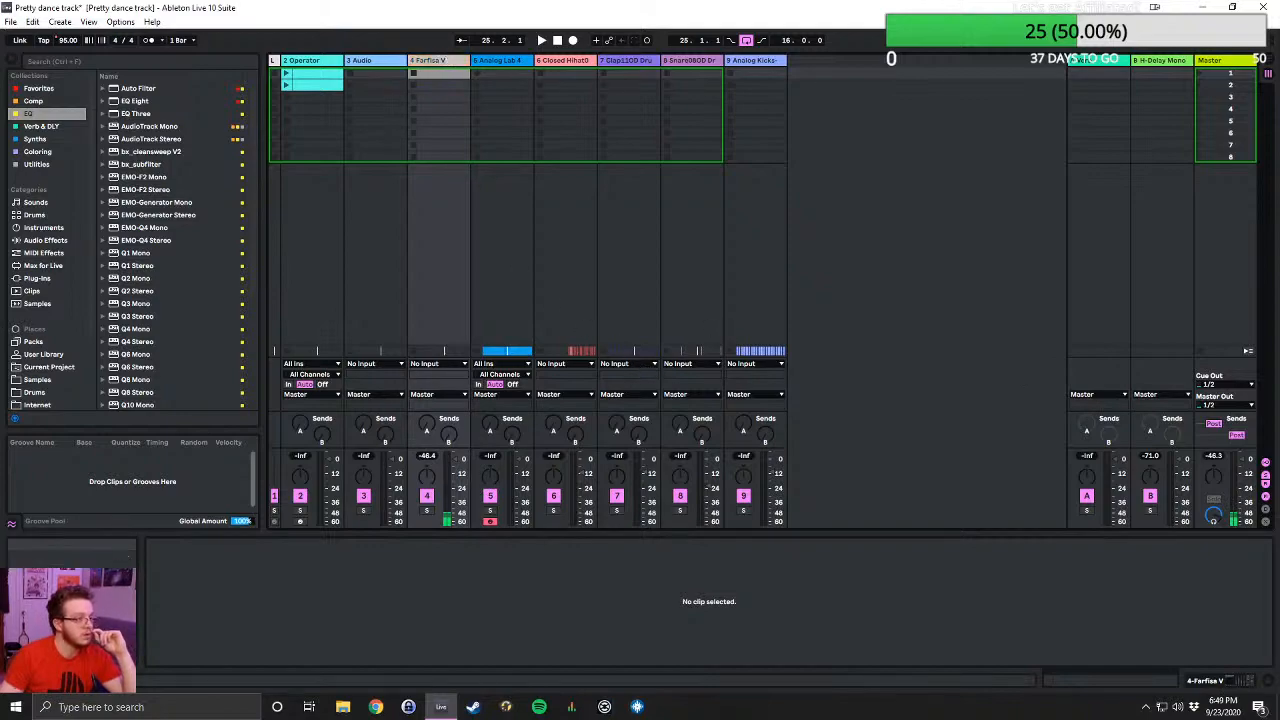
pyautogui.click(1269, 64)
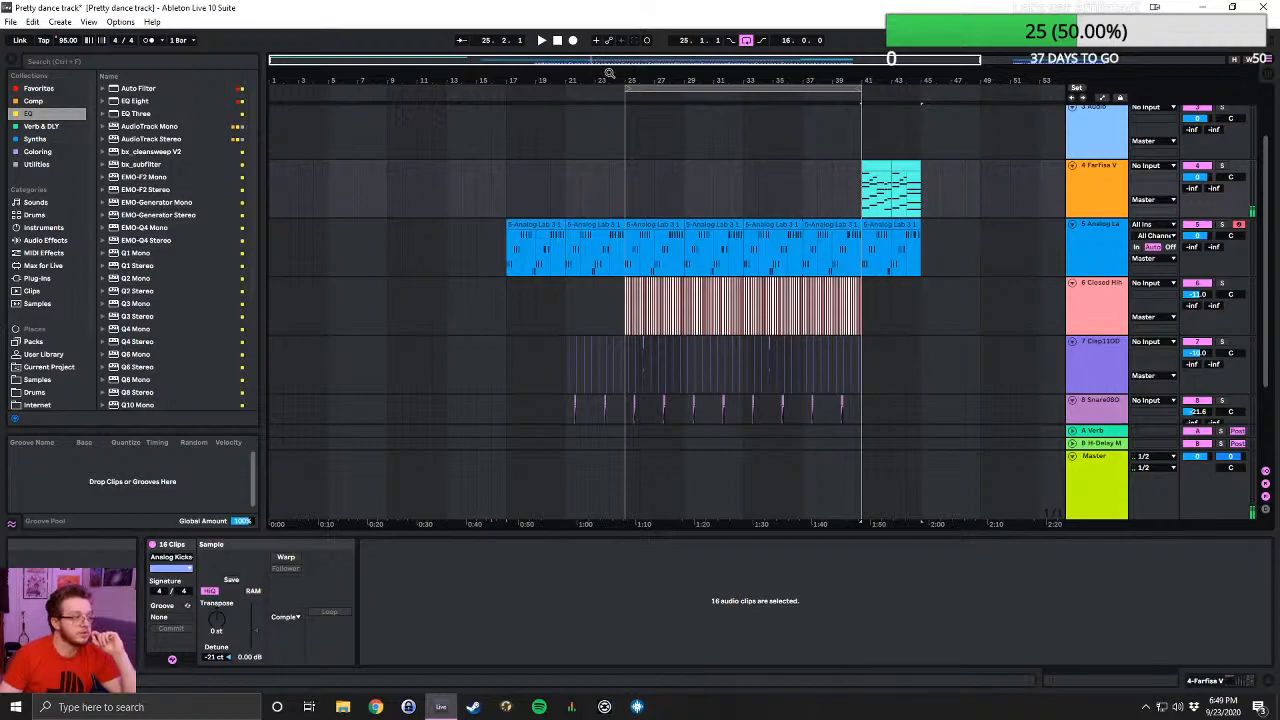
pyautogui.click(508, 92)
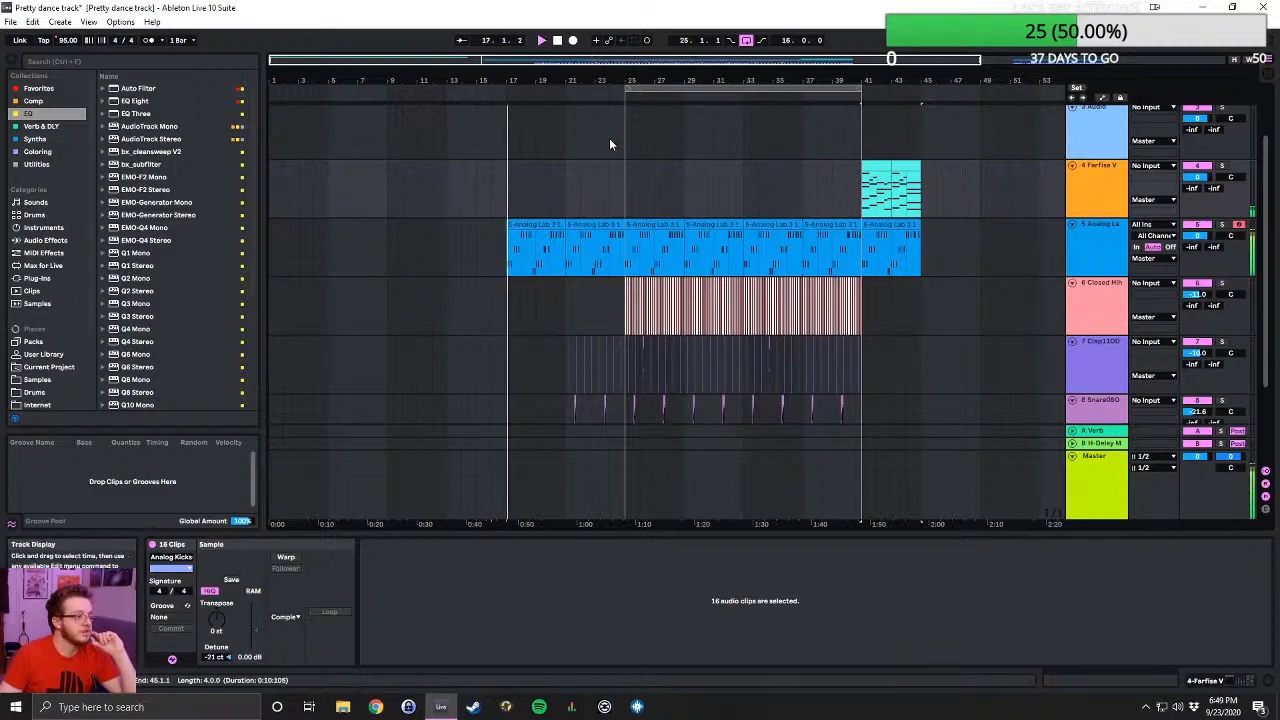
pyautogui.scroll(2, 348, 309)
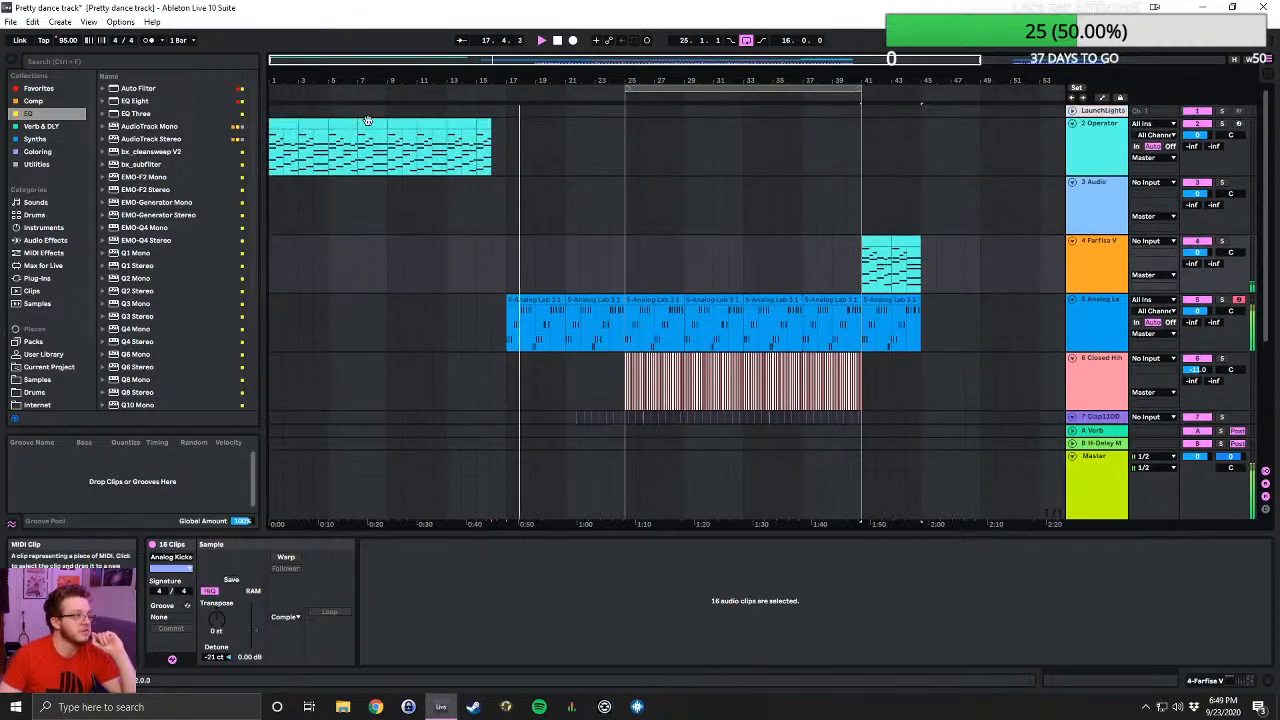
pyautogui.doubleClick(558, 41)
pyautogui.click(543, 41)
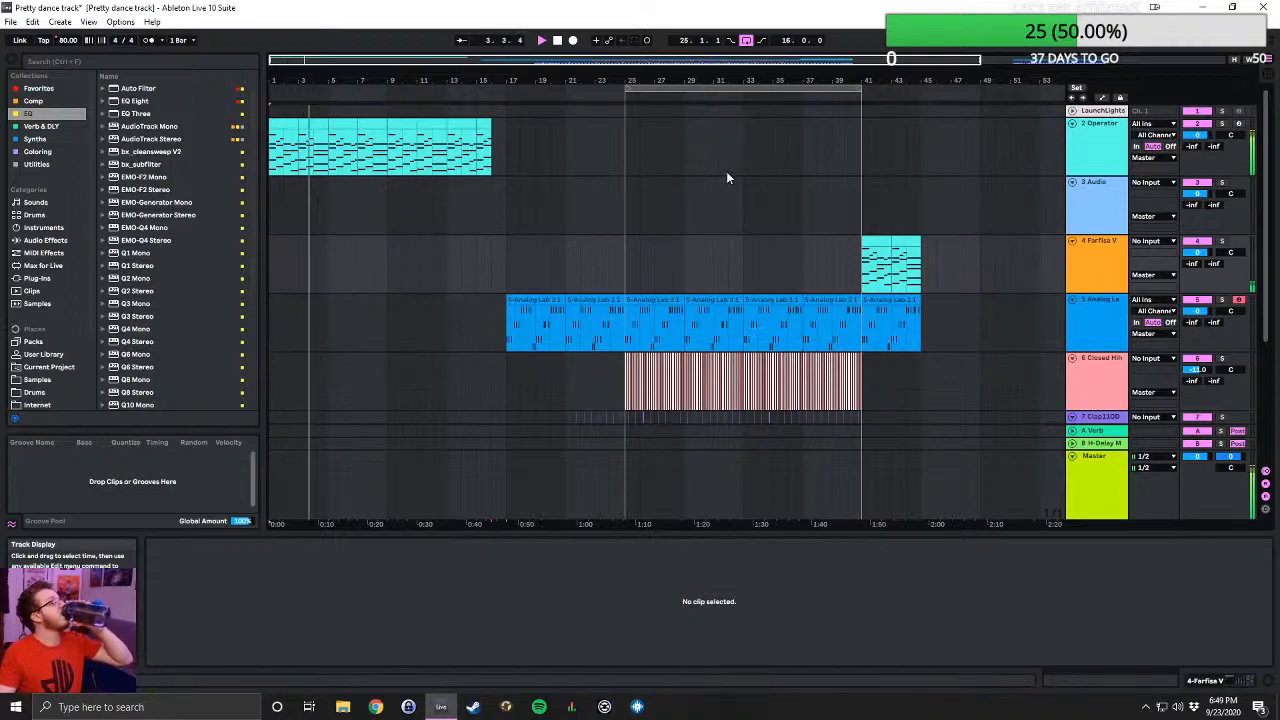
# - Mute the Farfisa V track while the arrangement plays
pyautogui.scroll(-2, 726, 178)
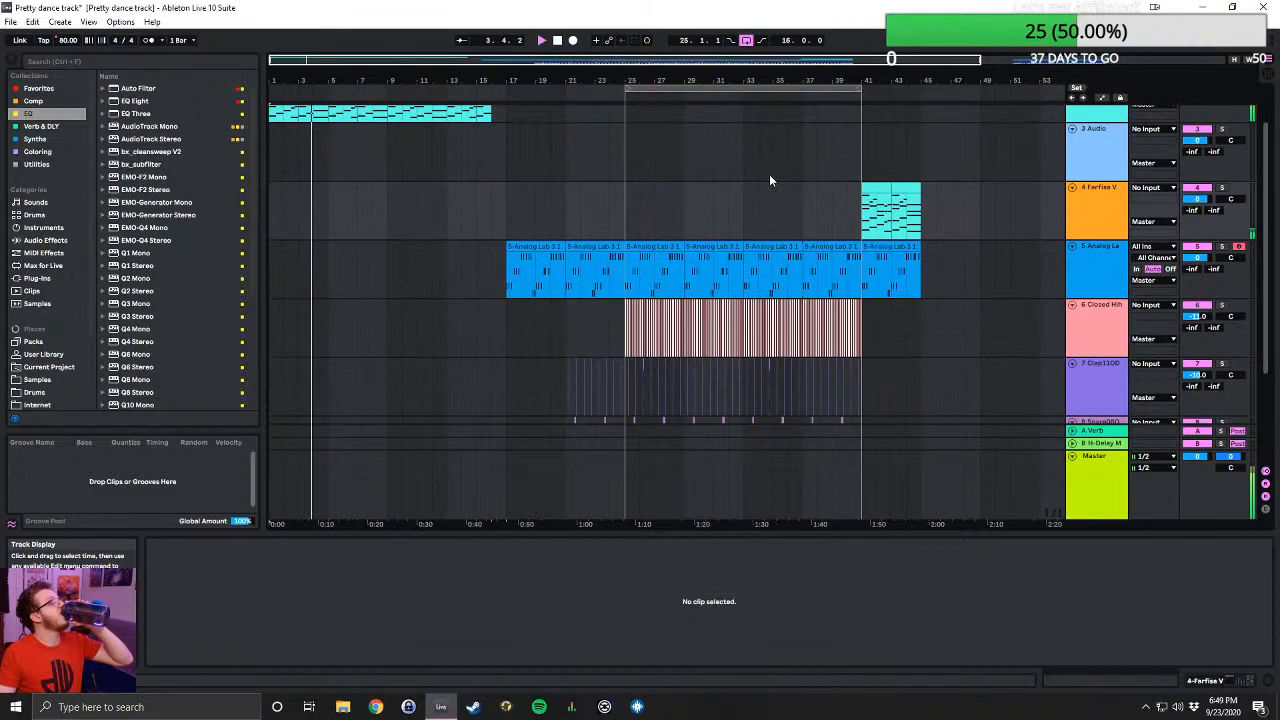
pyautogui.click(1196, 190)
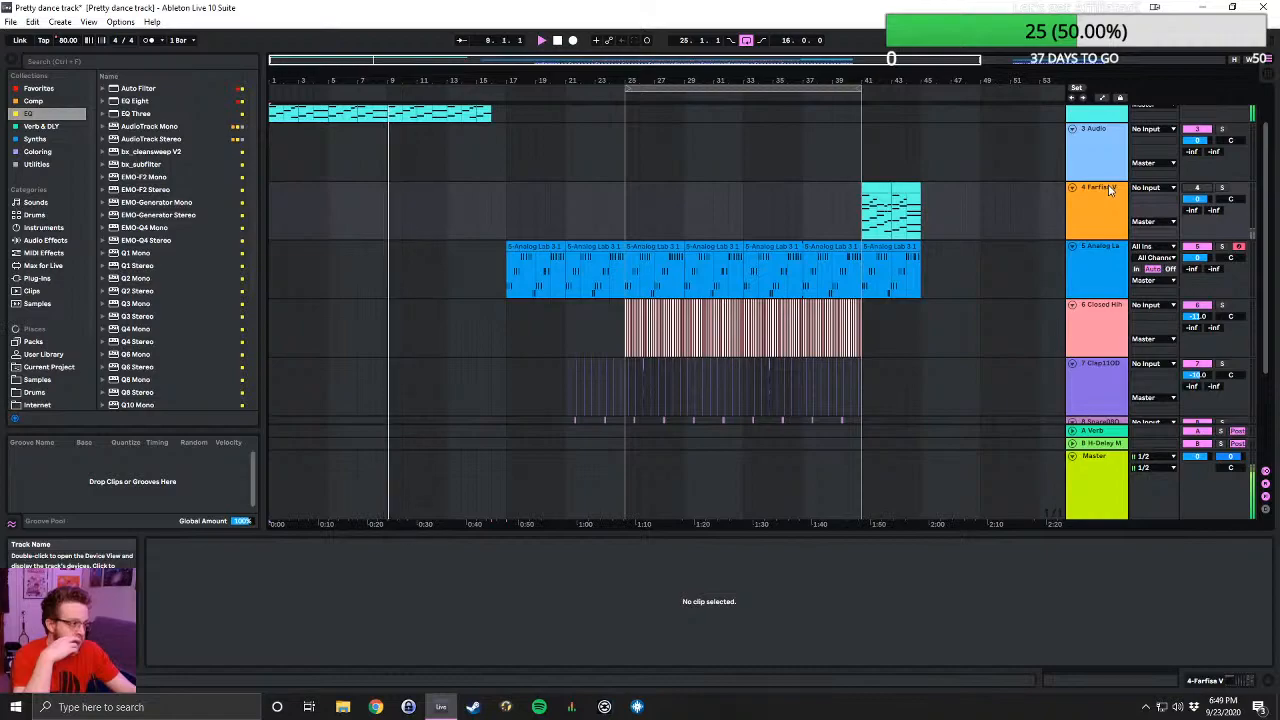
pyautogui.scroll(-2, 470, 326)
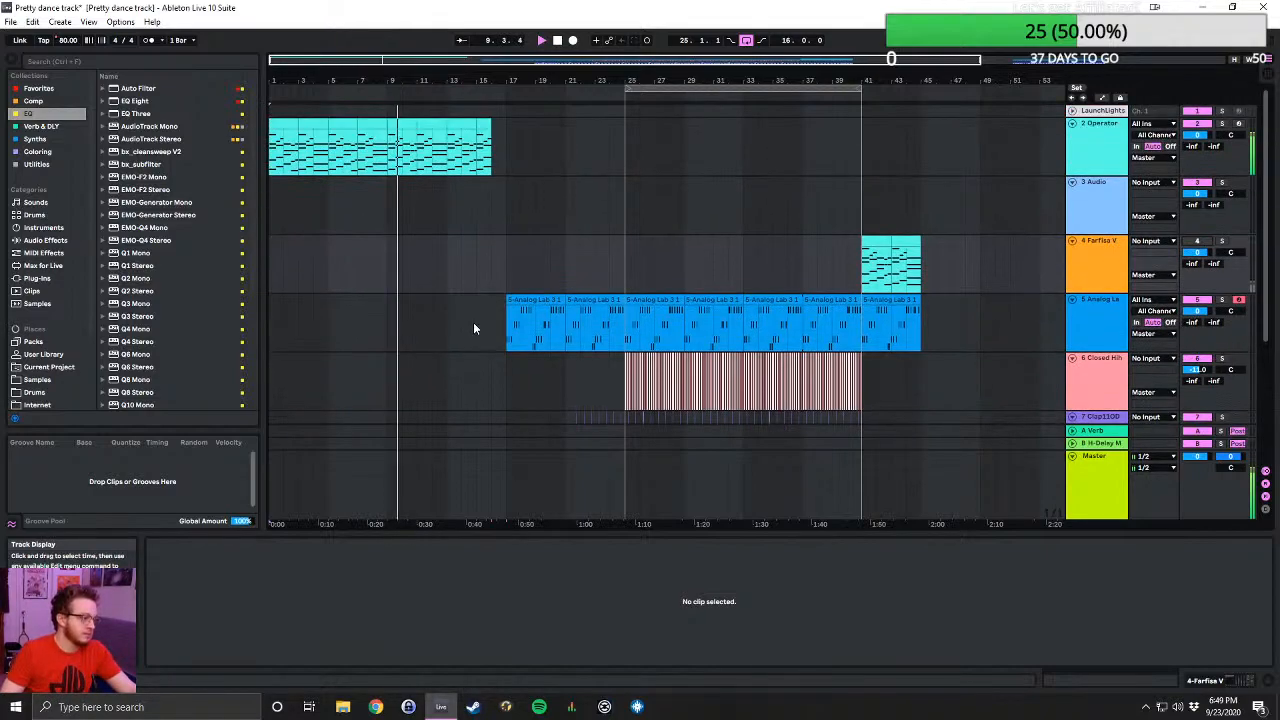
# - Look over the arrangement's tracks from Operator down to Analog Kicks while the song plays
pyautogui.scroll(-2, 495, 305)
pyautogui.scroll(5, 600, 310)
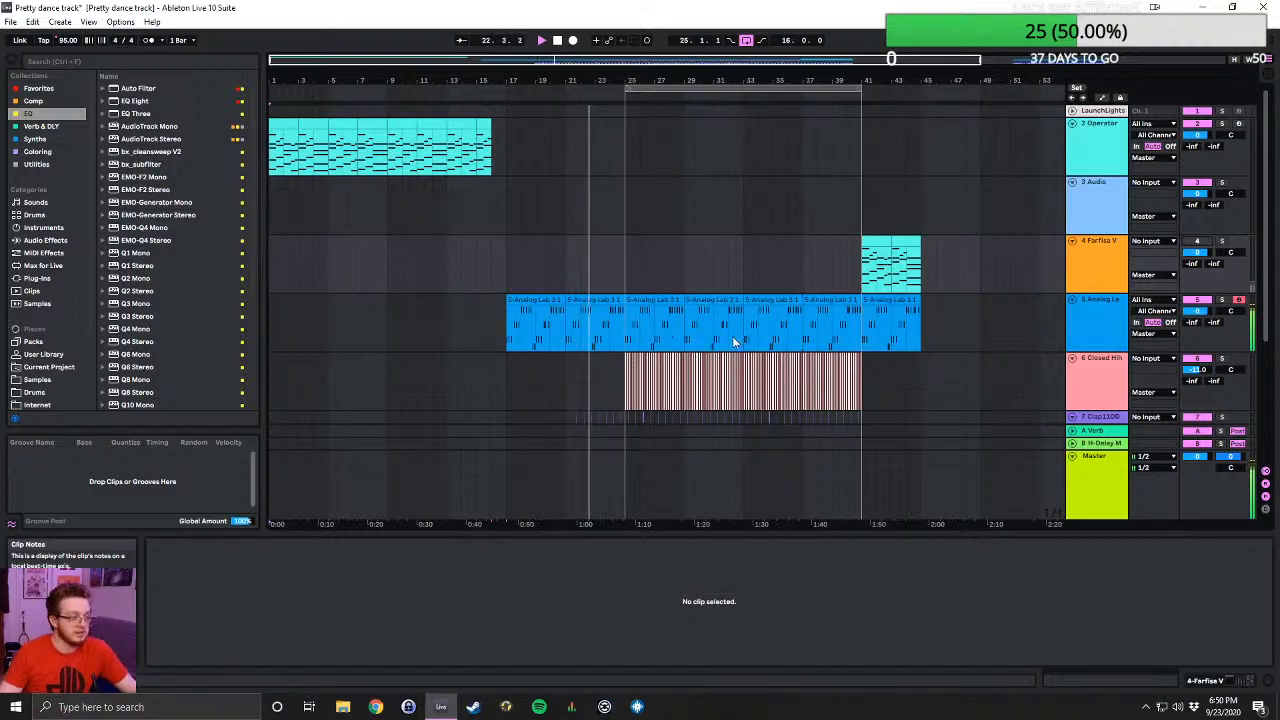
pyautogui.scroll(-1, 701, 313)
pyautogui.scroll(-5, 700, 313)
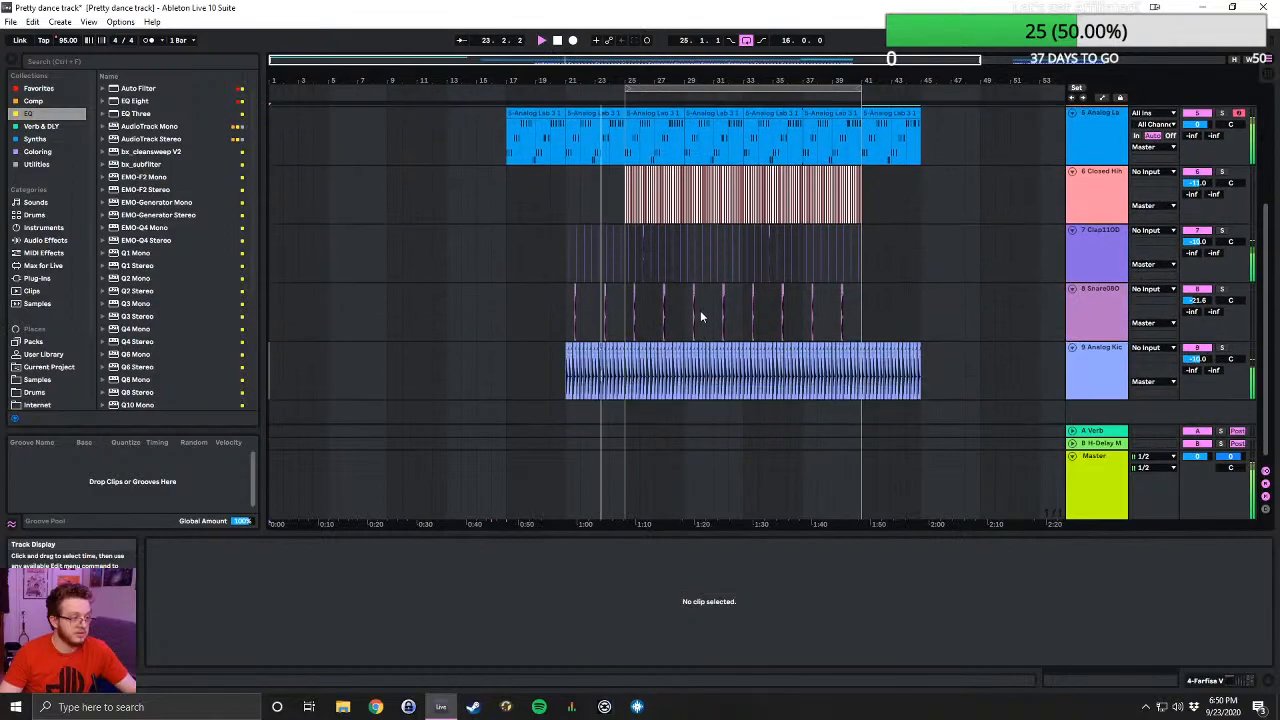
pyautogui.scroll(6, 690, 318)
pyautogui.scroll(-3, 680, 316)
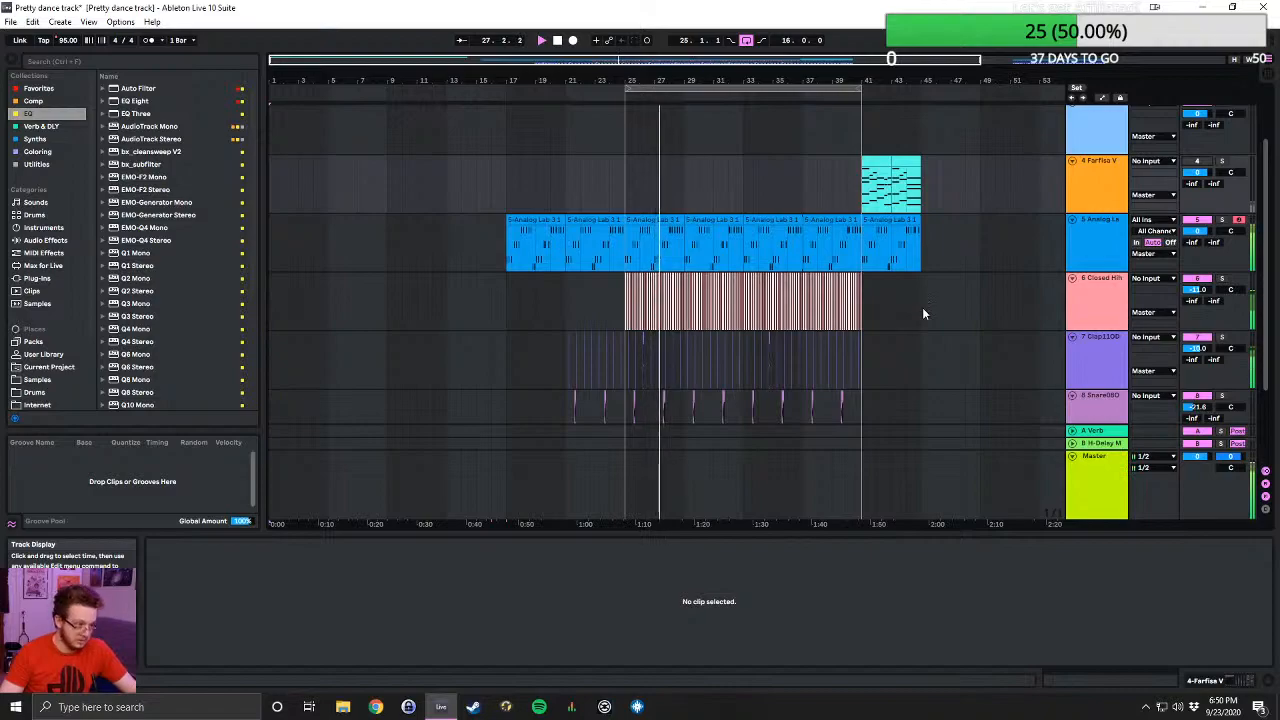
# - Browse the Beatz folder for another Live Set, checking the XXYYXX-ish Project and Wish You Were Here Project folders
pyautogui.click(10, 21)
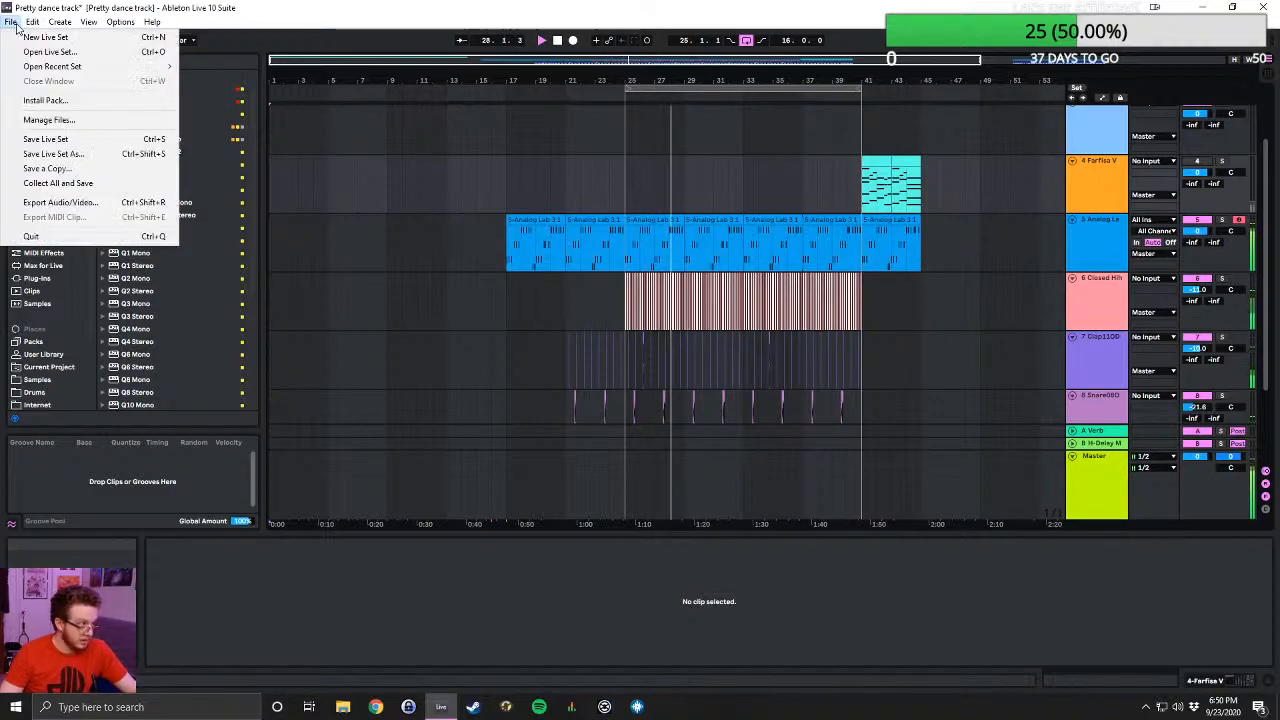
pyautogui.click(78, 55)
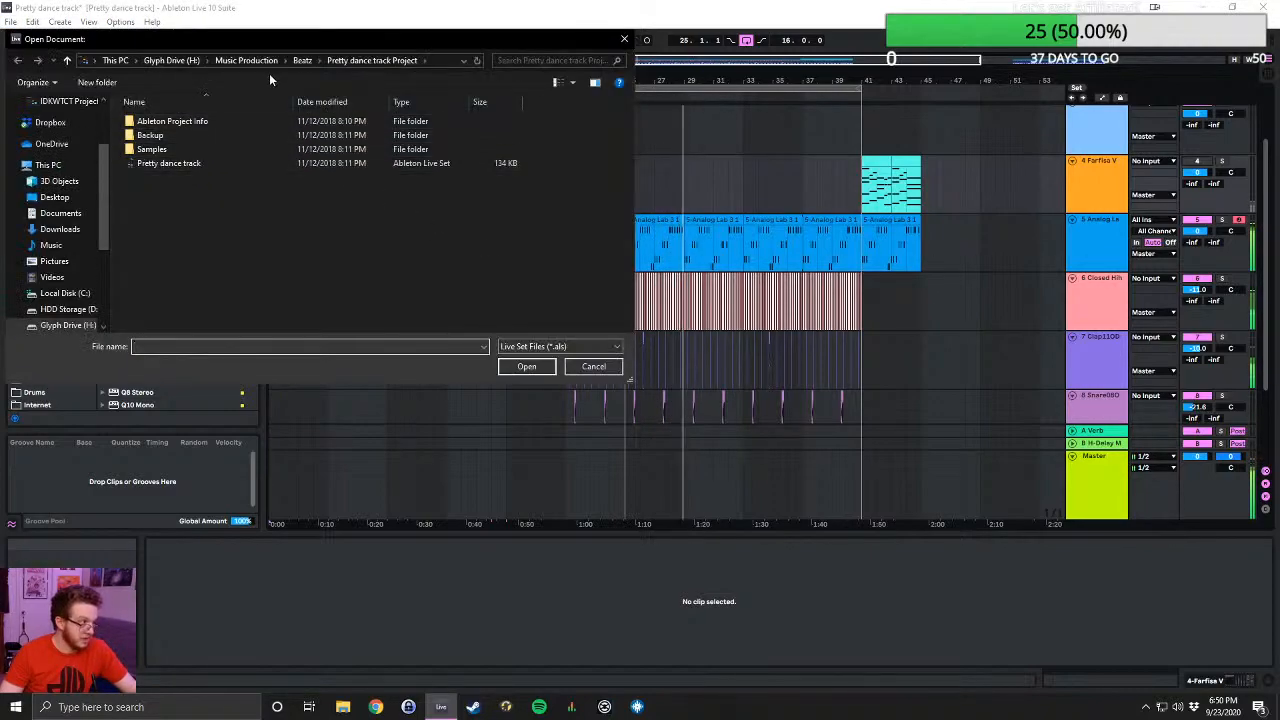
pyautogui.click(302, 60)
pyautogui.scroll(-2, 318, 260)
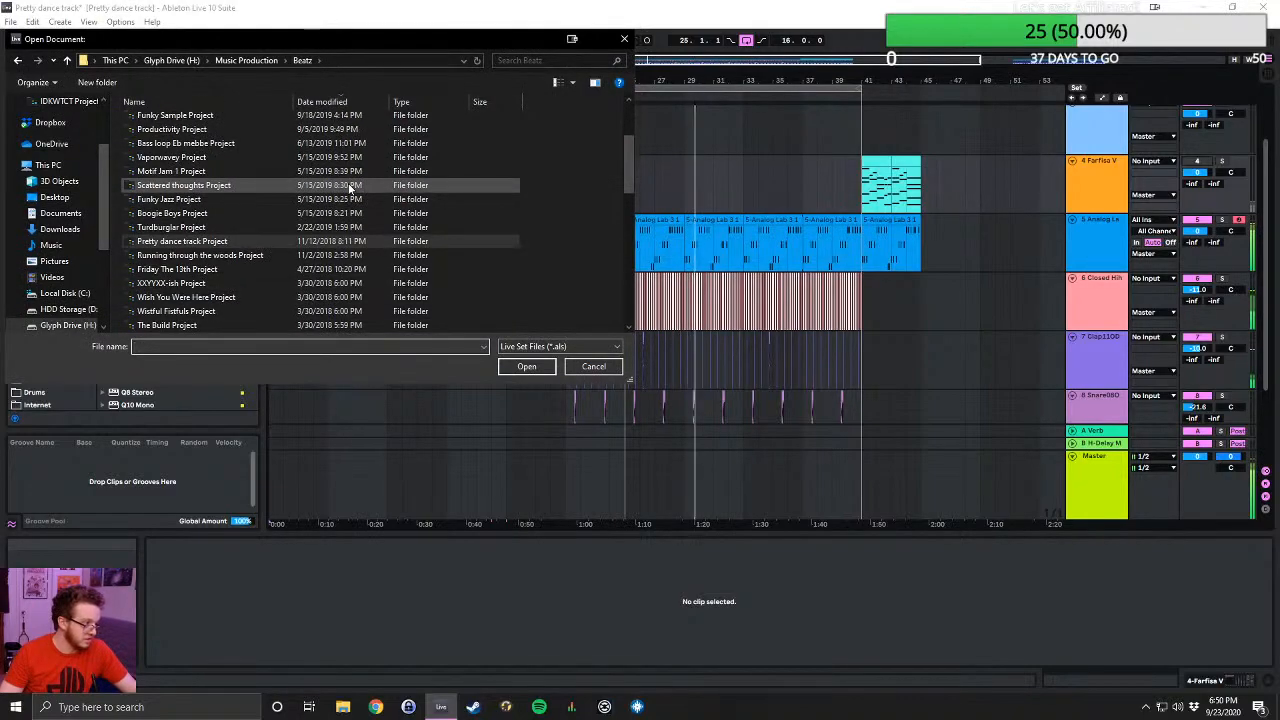
pyautogui.doubleClick(207, 283)
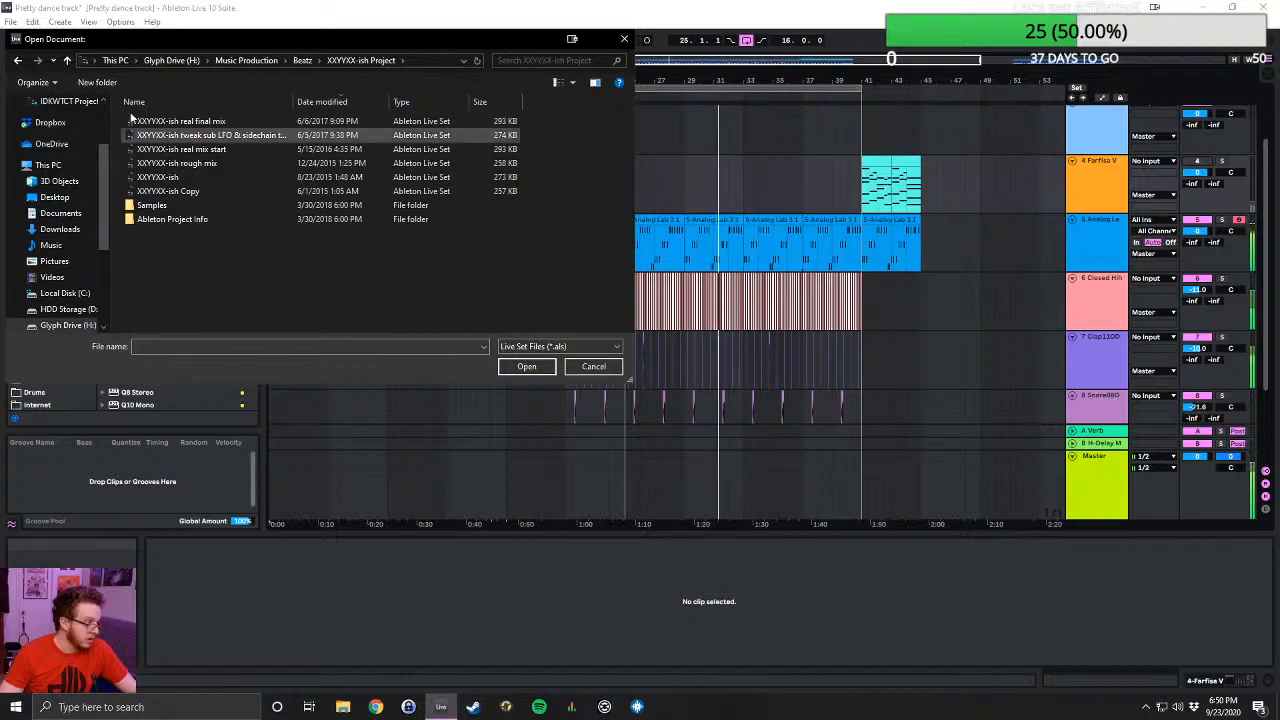
pyautogui.click(67, 60)
pyautogui.scroll(-1, 232, 234)
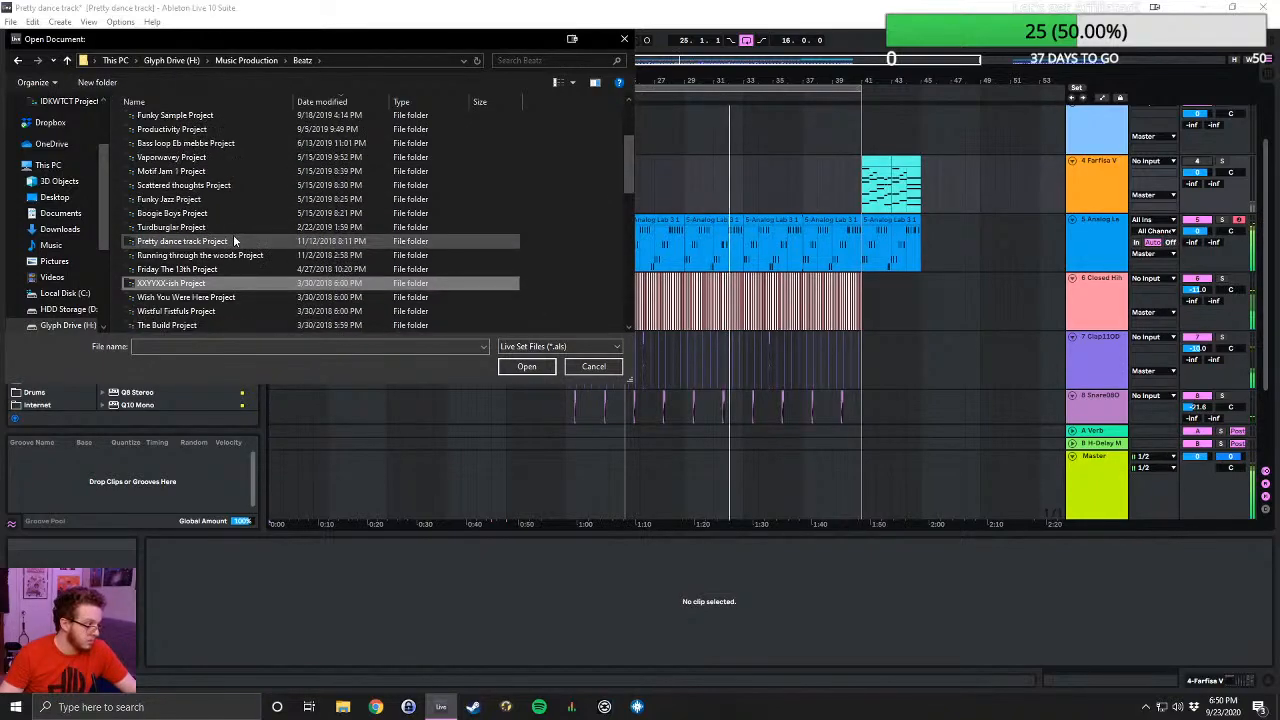
pyautogui.doubleClick(240, 297)
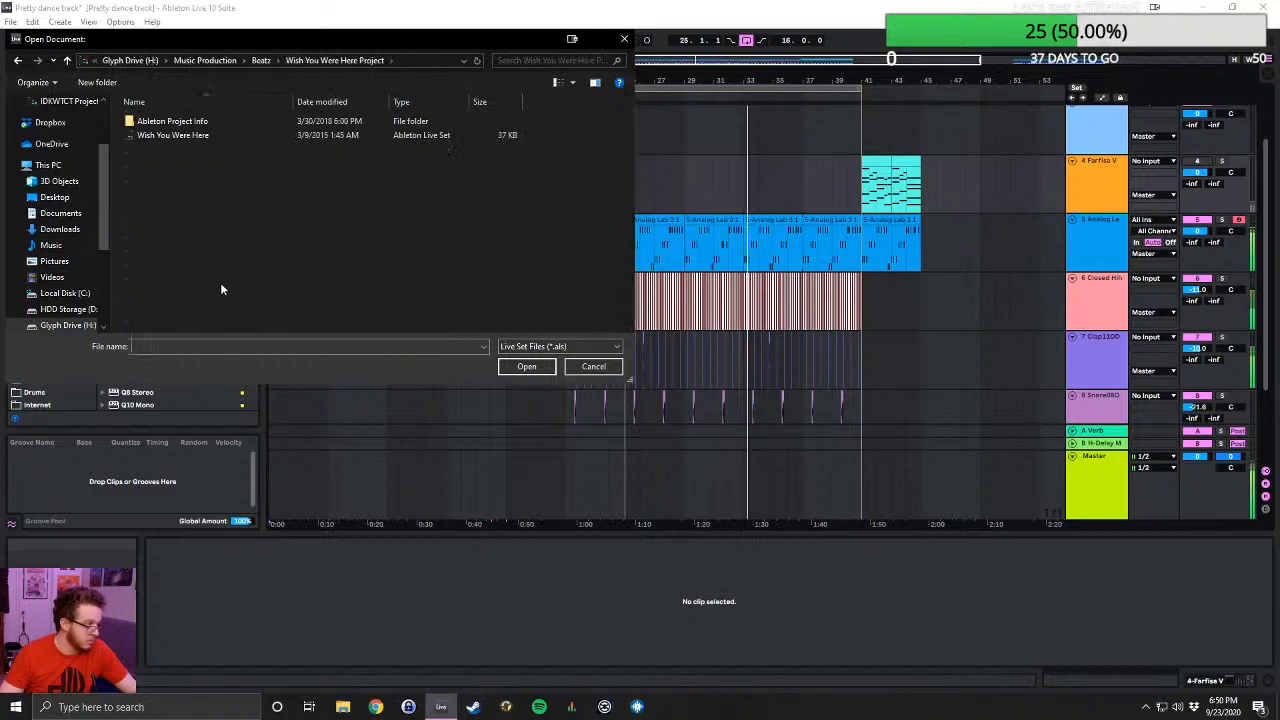
pyautogui.click(67, 60)
# - Open the Live Set The Build from The Build Project folder, discarding the changes to Pretty dance track
pyautogui.scroll(-2, 258, 322)
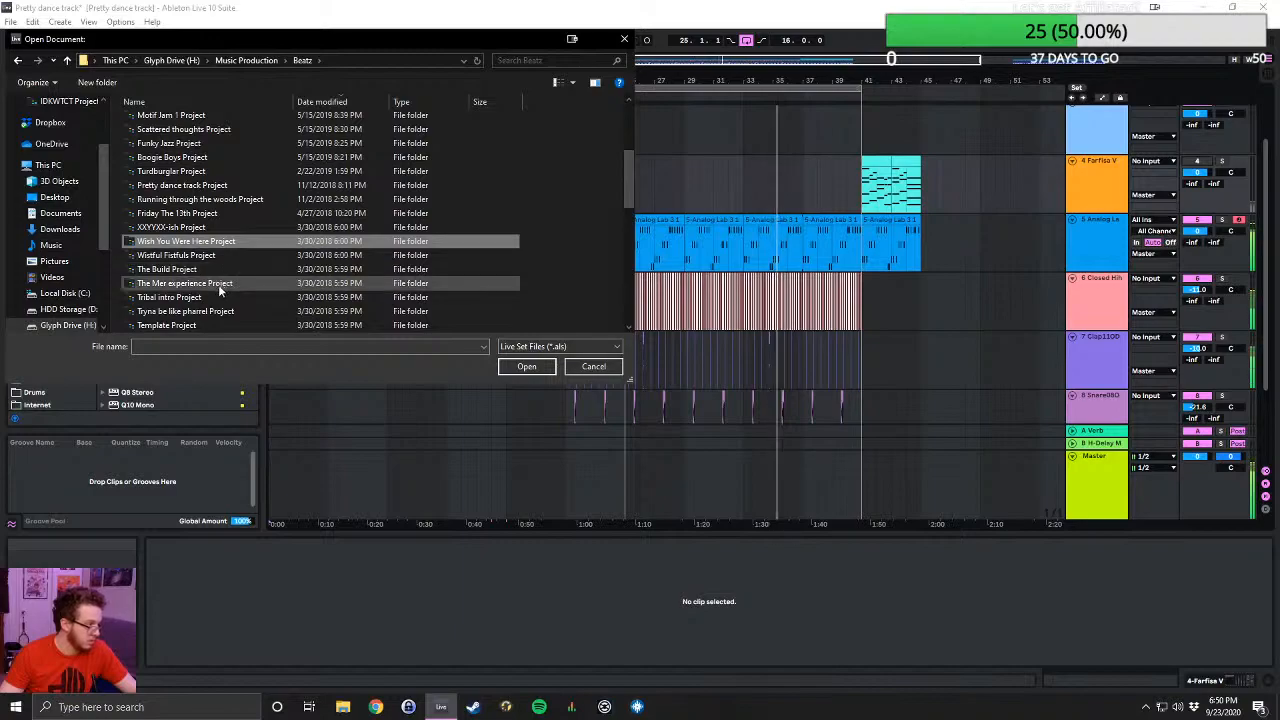
pyautogui.doubleClick(205, 269)
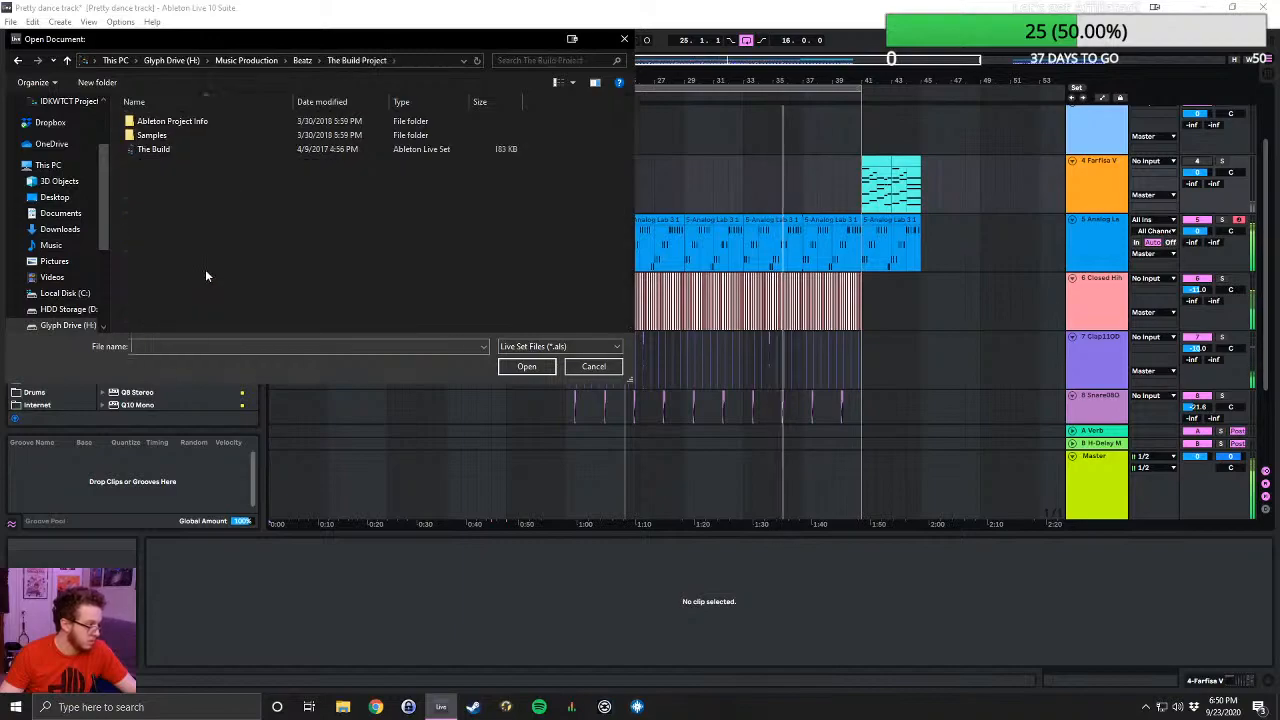
pyautogui.doubleClick(179, 150)
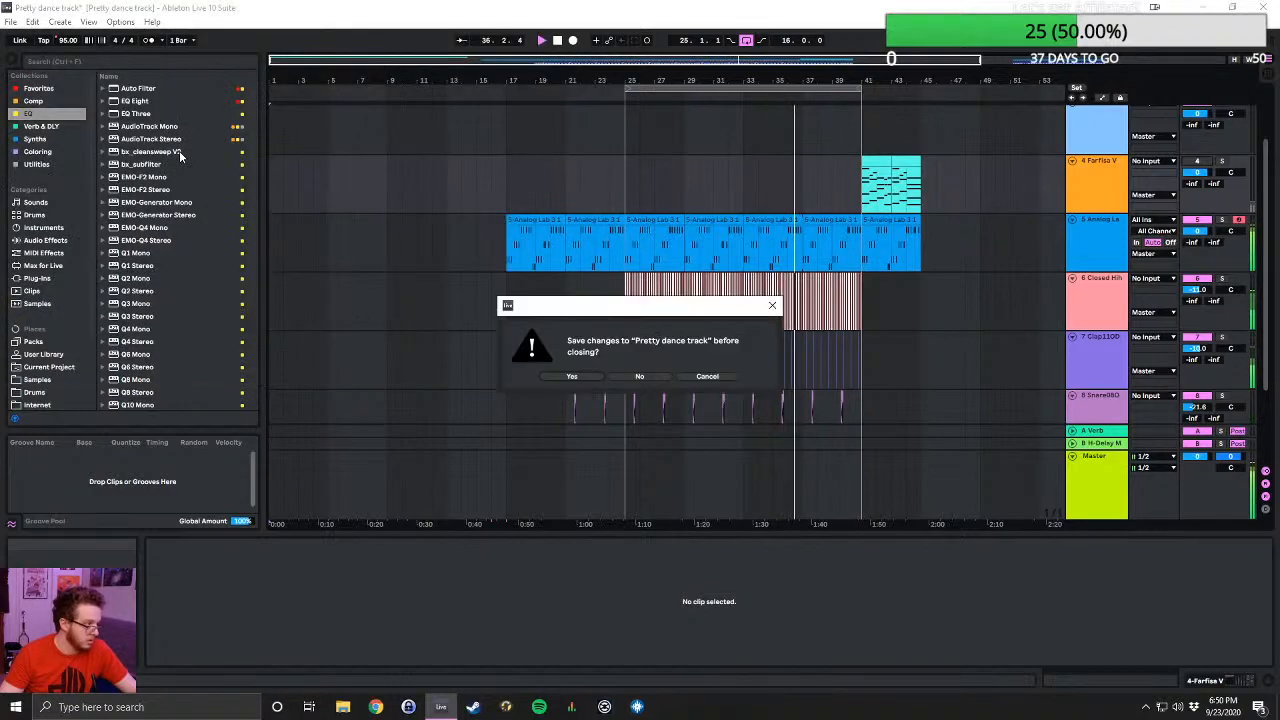
pyautogui.click(638, 376)
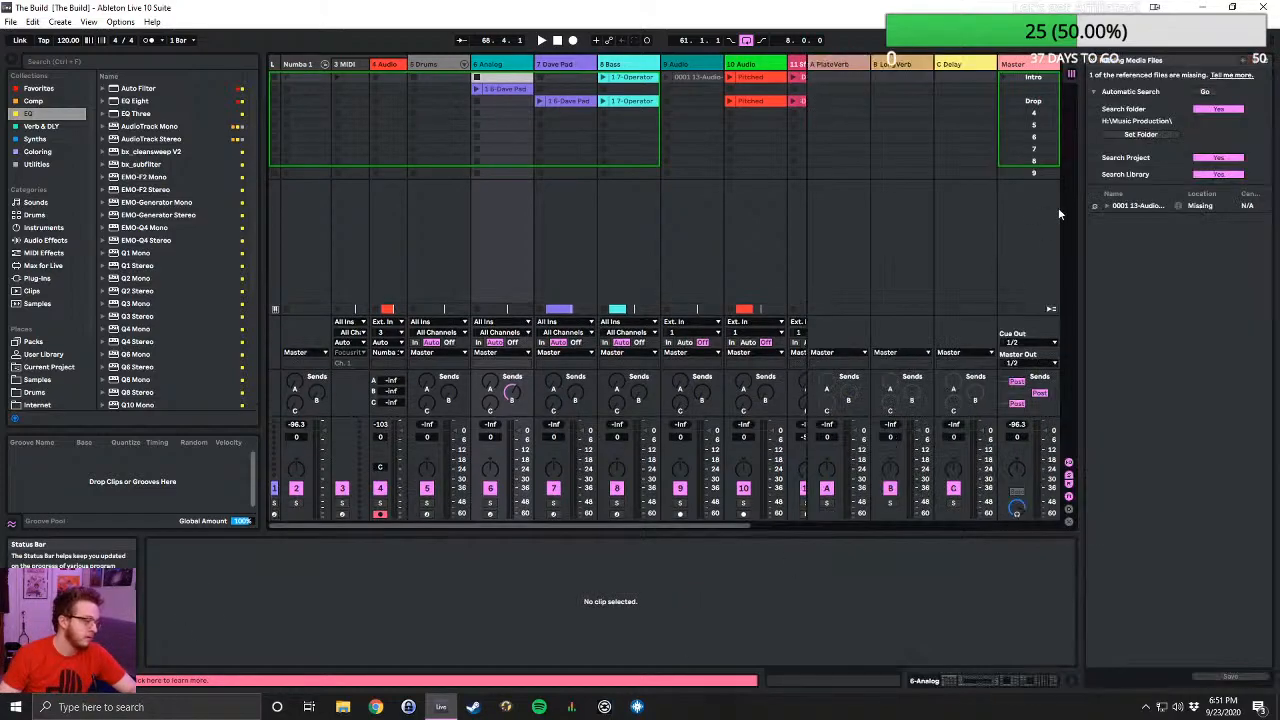
# - Replace the missing sample 0001 13-Audio-1.wav with the matching file found in the browser, and close the File Manager
pyautogui.click(1094, 206)
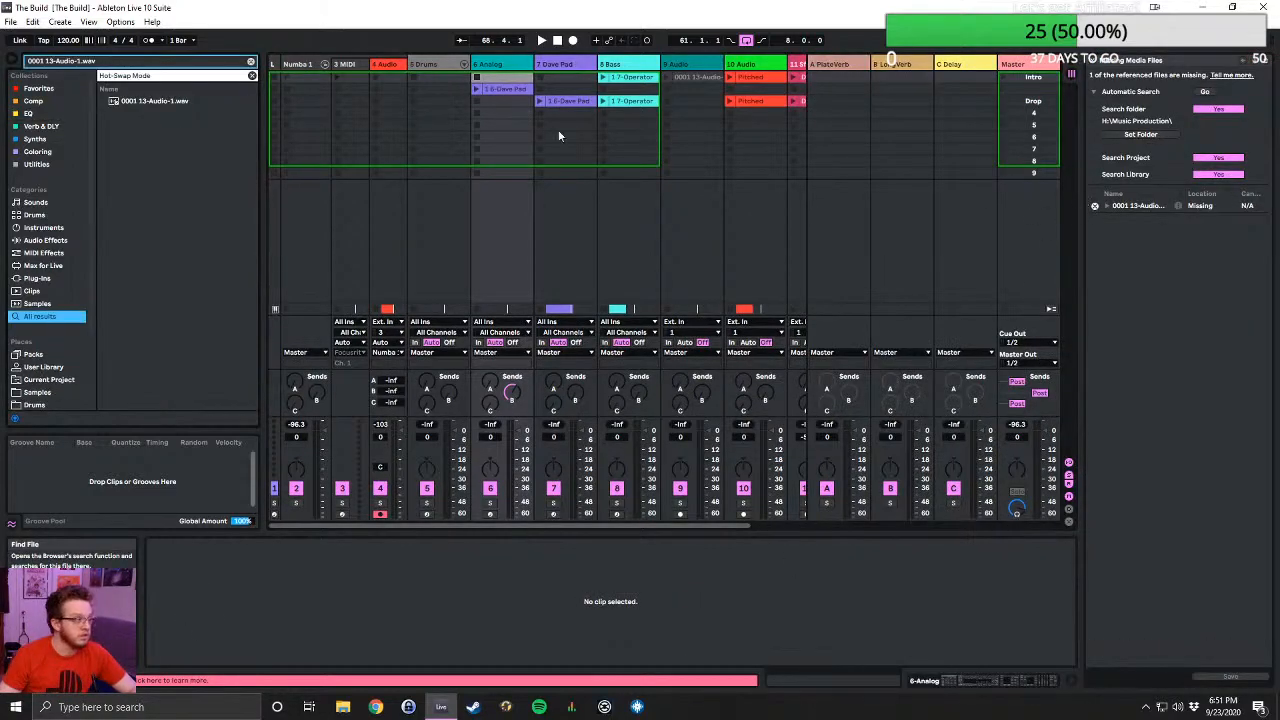
pyautogui.doubleClick(166, 101)
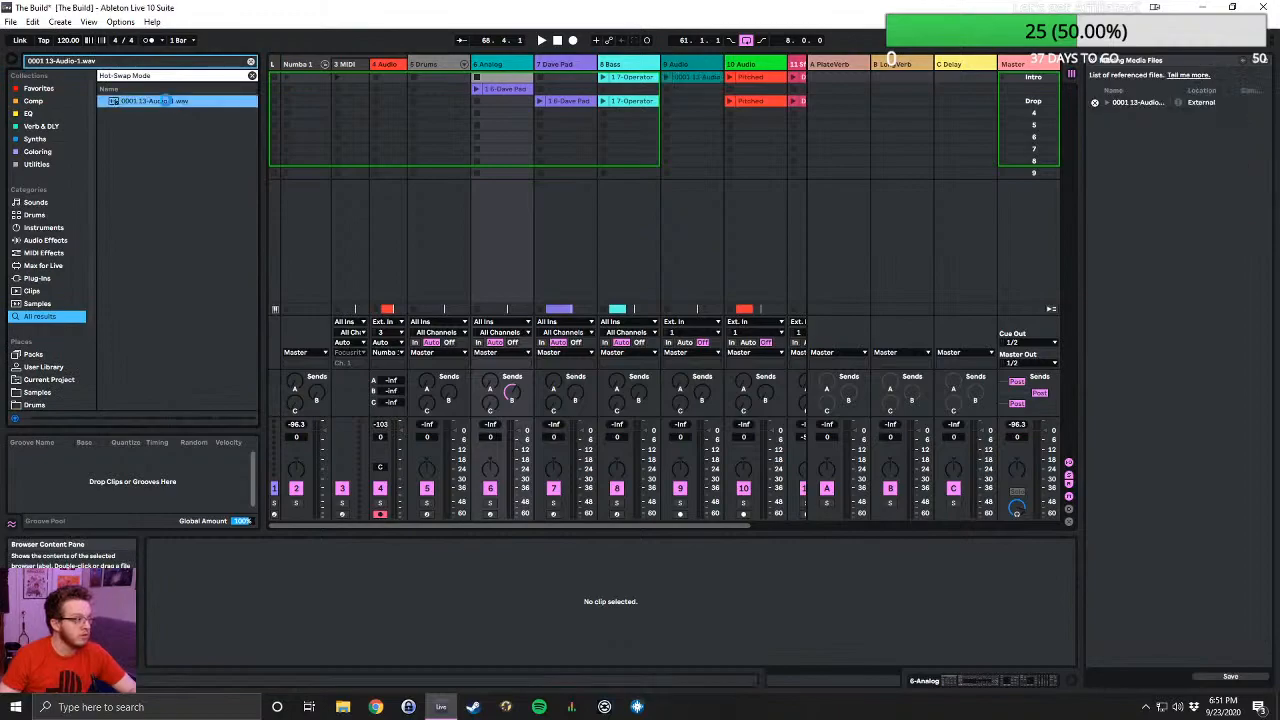
pyautogui.click(1094, 63)
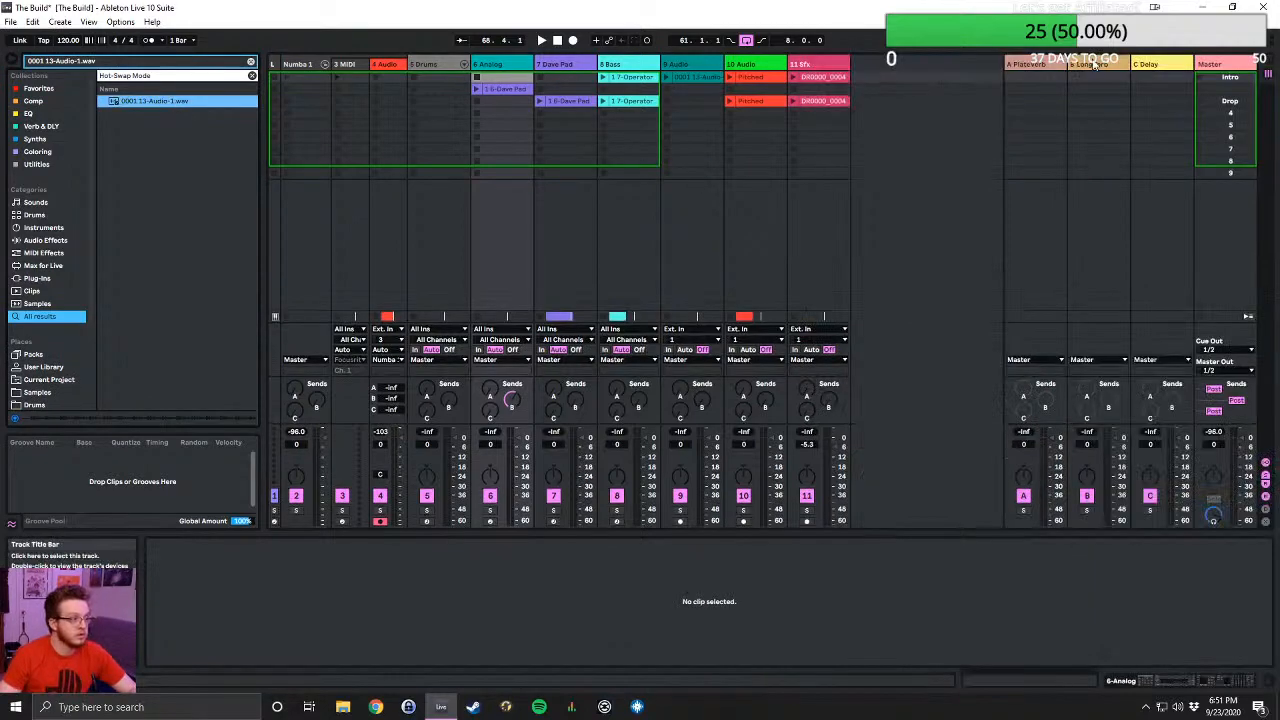
# - Switch to the Arrangement View and play The Build from the beginning of the song
pyautogui.click(1266, 62)
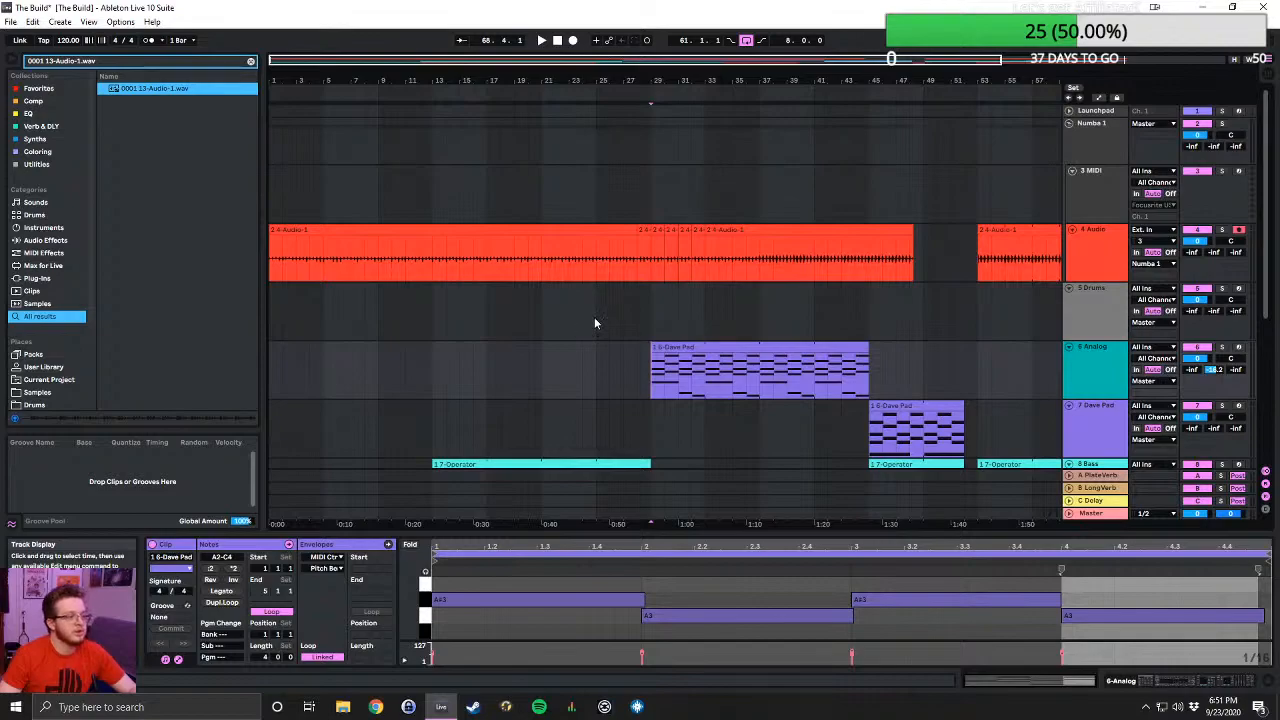
pyautogui.scroll(-5, 594, 317)
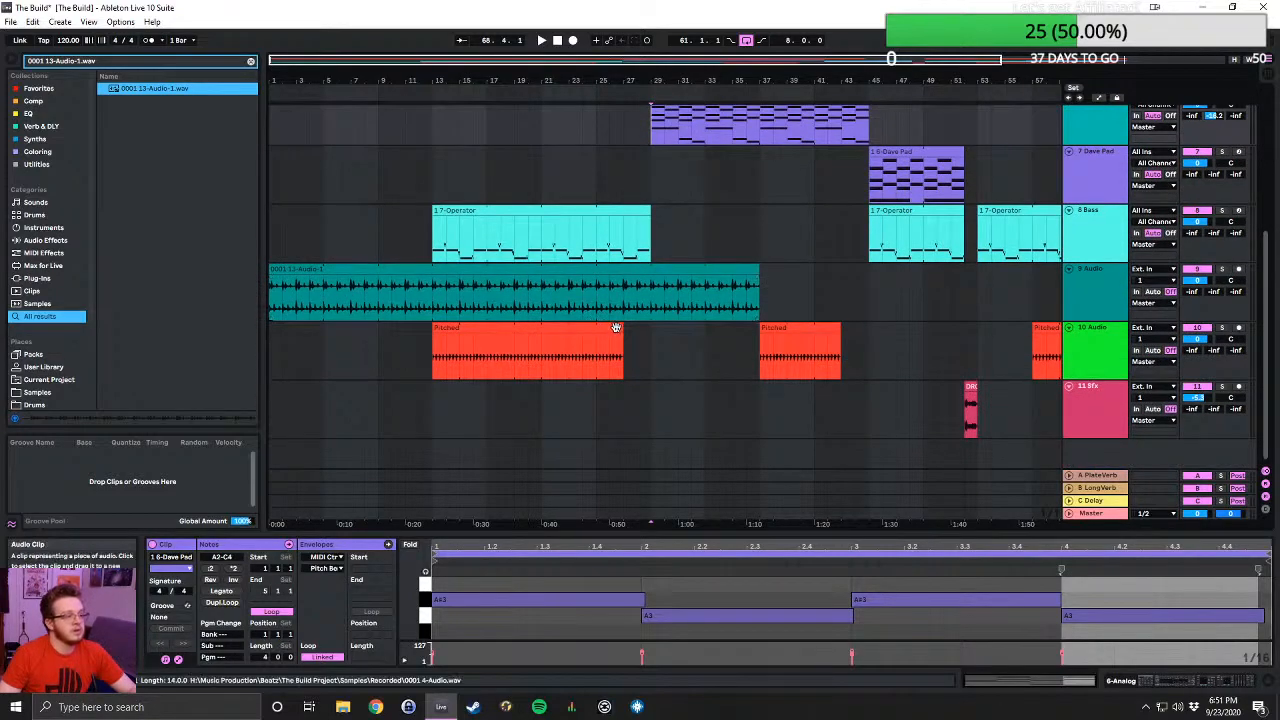
pyautogui.scroll(4, 648, 330)
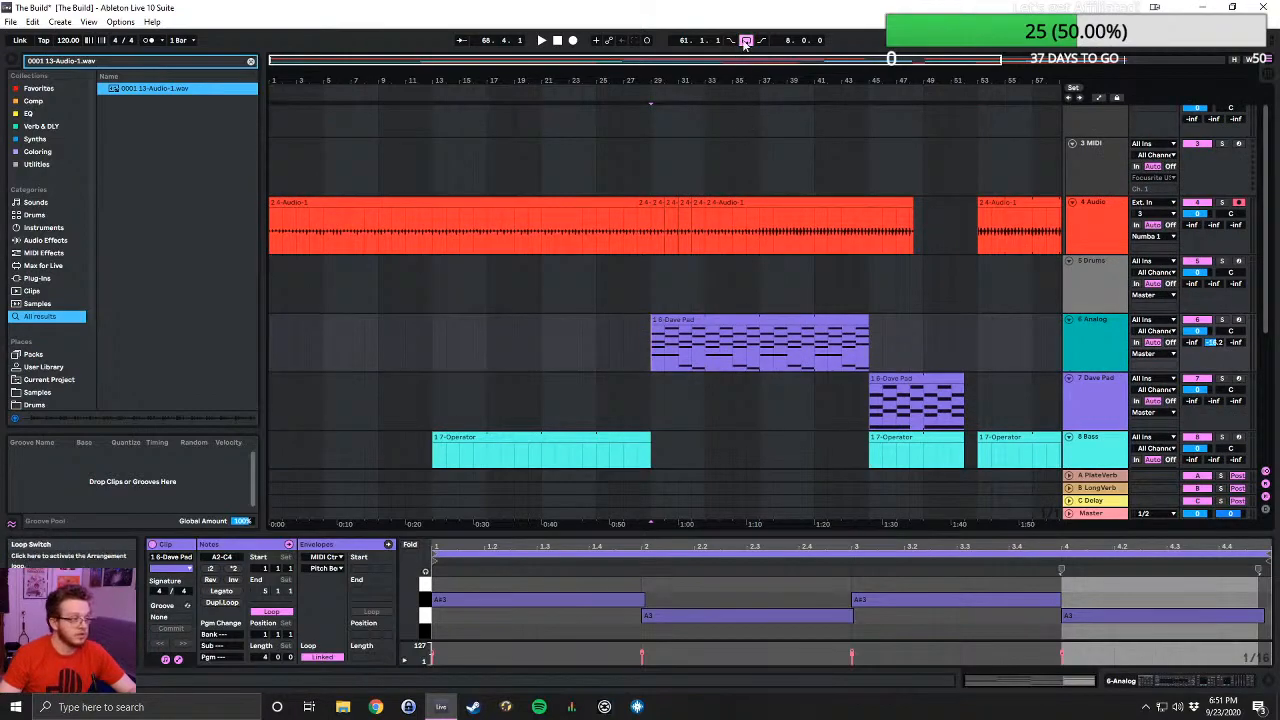
pyautogui.click(557, 41)
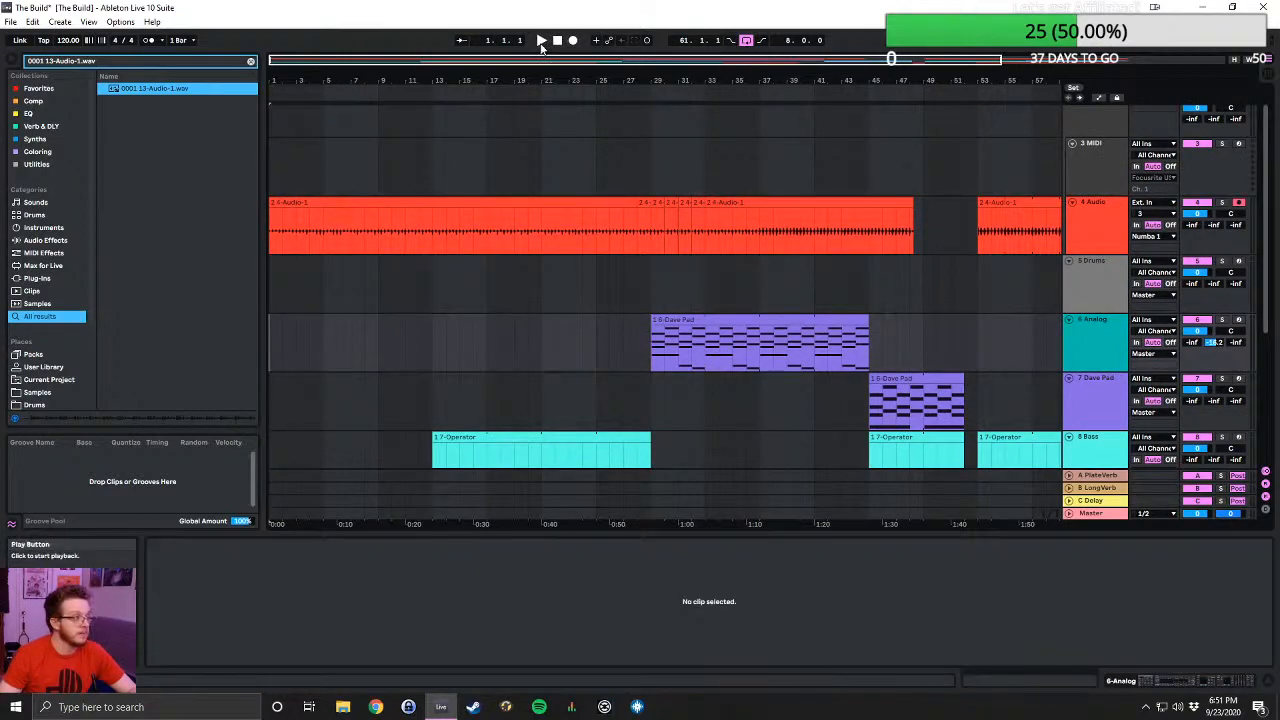
pyautogui.click(541, 43)
pyautogui.moveTo(737, 62); pyautogui.dragTo(737, 46)
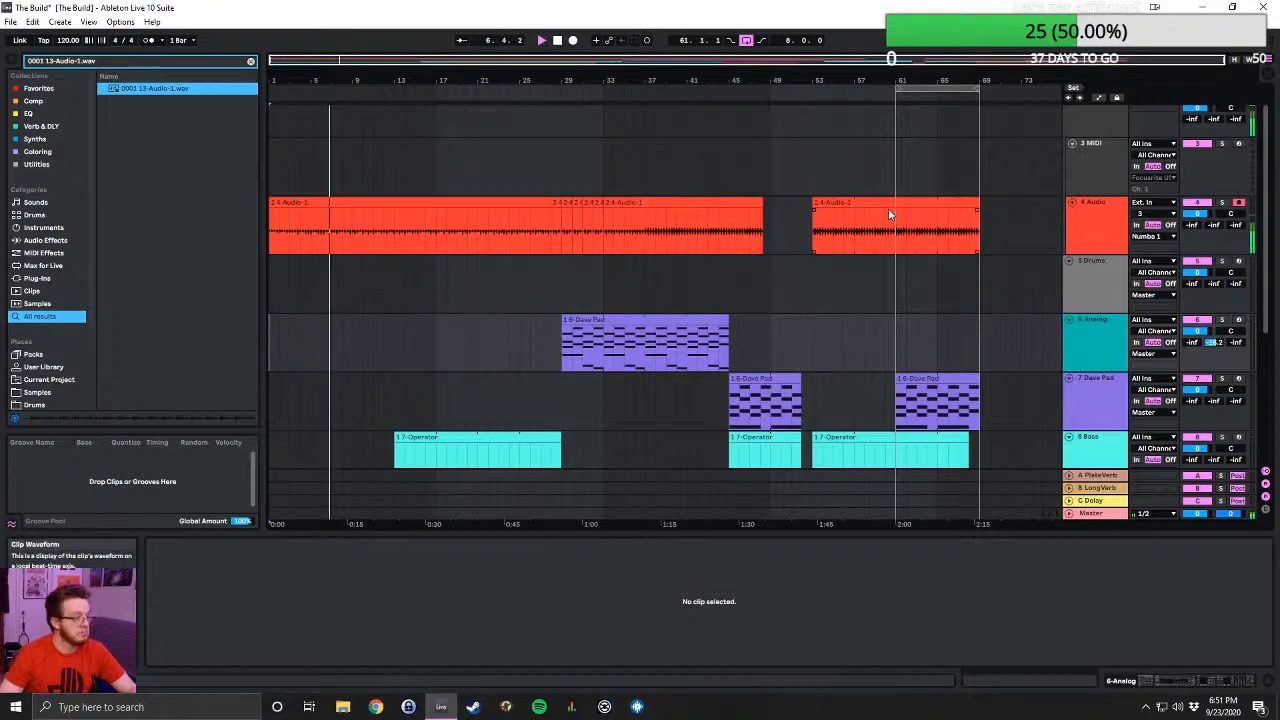
# - Listen through the arrangement of The Build while examining its tracks from 4 Audio down to Sfx
pyautogui.scroll(-1, 867, 231)
pyautogui.scroll(-5, 867, 228)
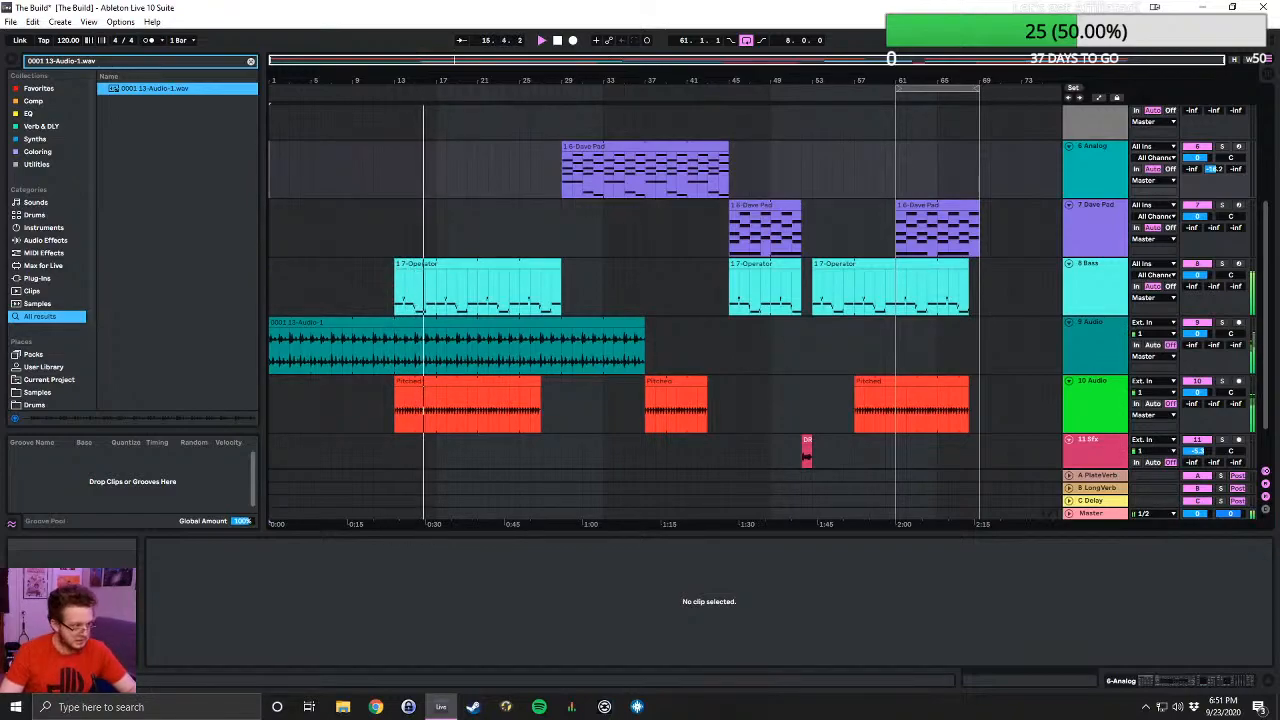
pyautogui.scroll(-3, 579, 333)
pyautogui.scroll(10, 597, 321)
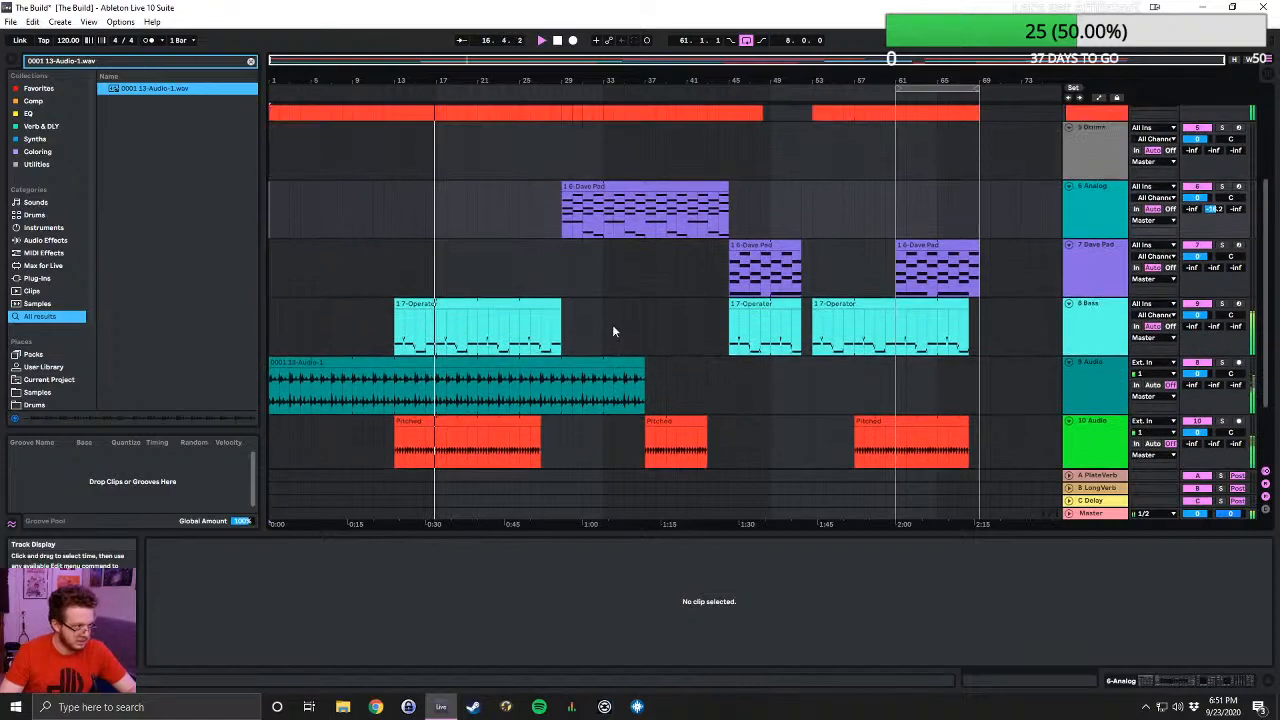
pyautogui.scroll(1, 613, 330)
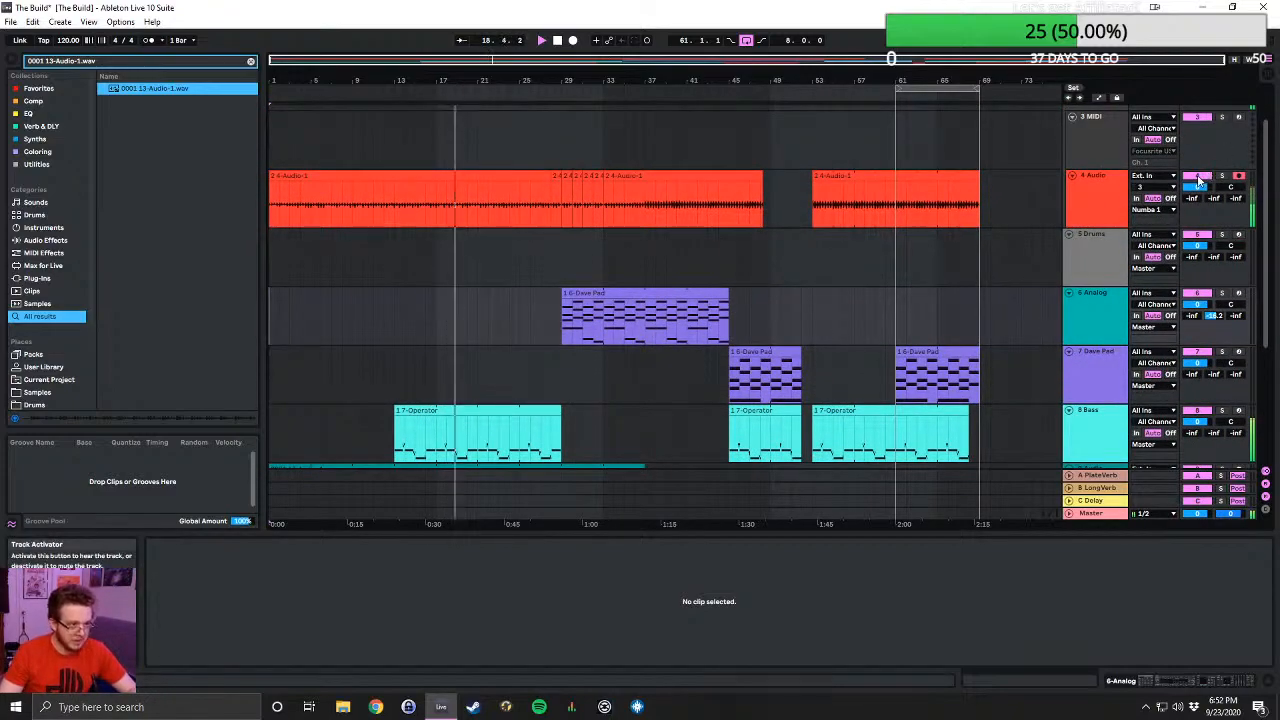
pyautogui.scroll(-5, 1198, 181)
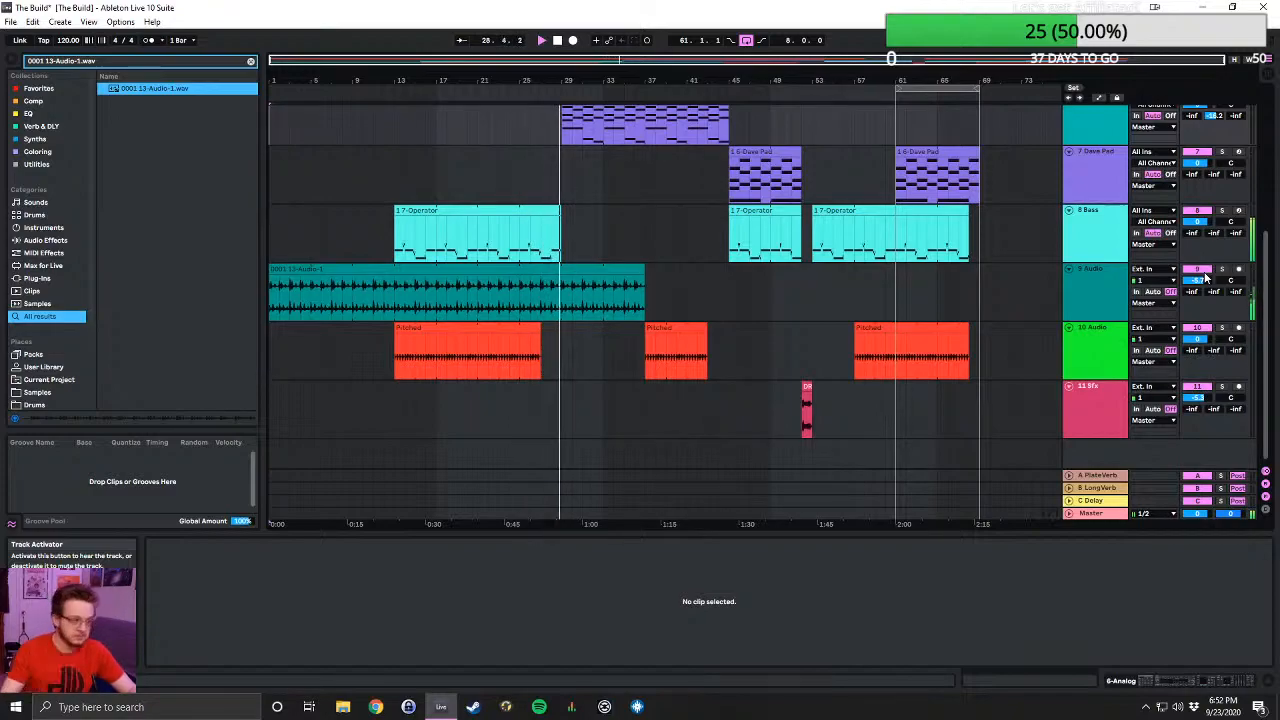
pyautogui.scroll(2, 528, 327)
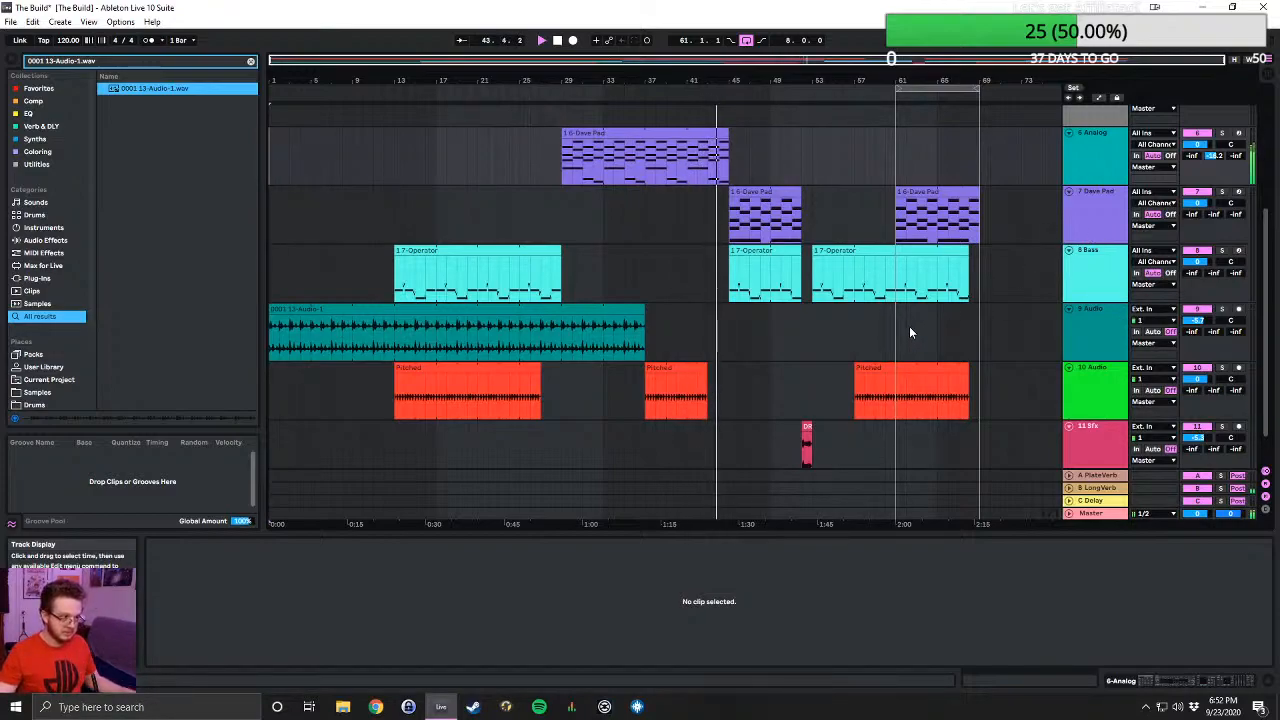
pyautogui.scroll(-2, 909, 326)
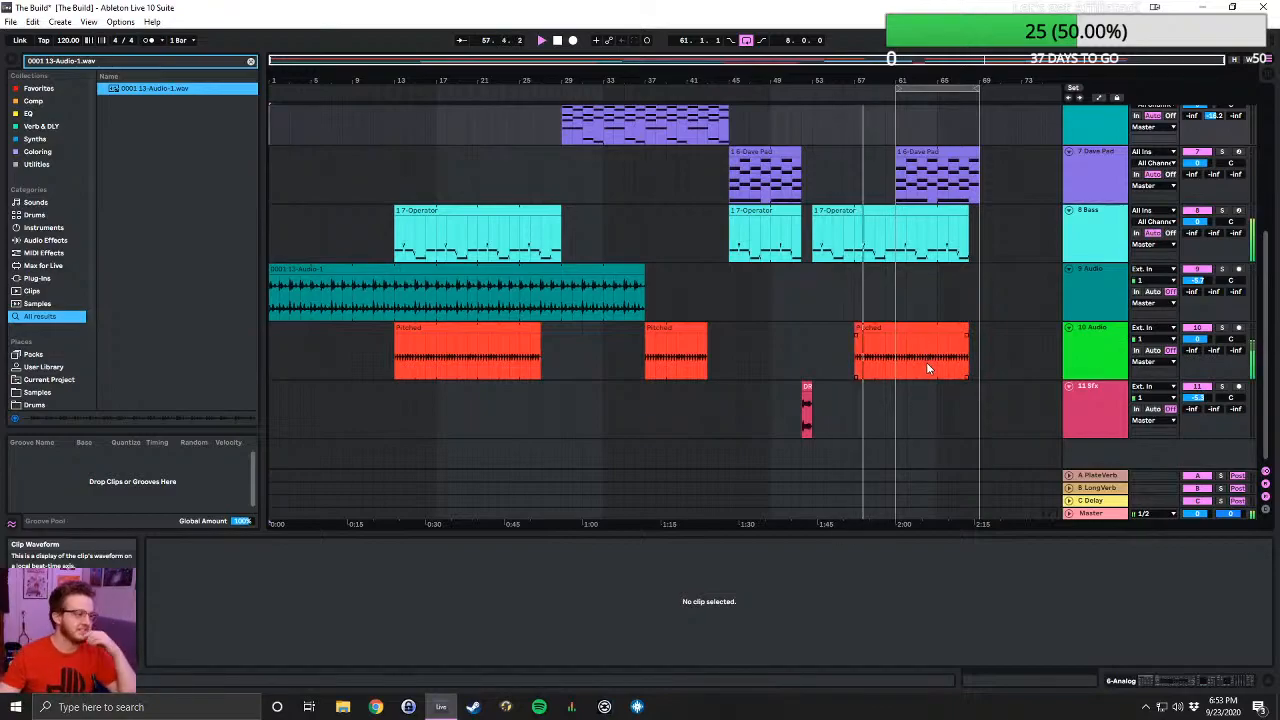
pyautogui.scroll(5, 981, 358)
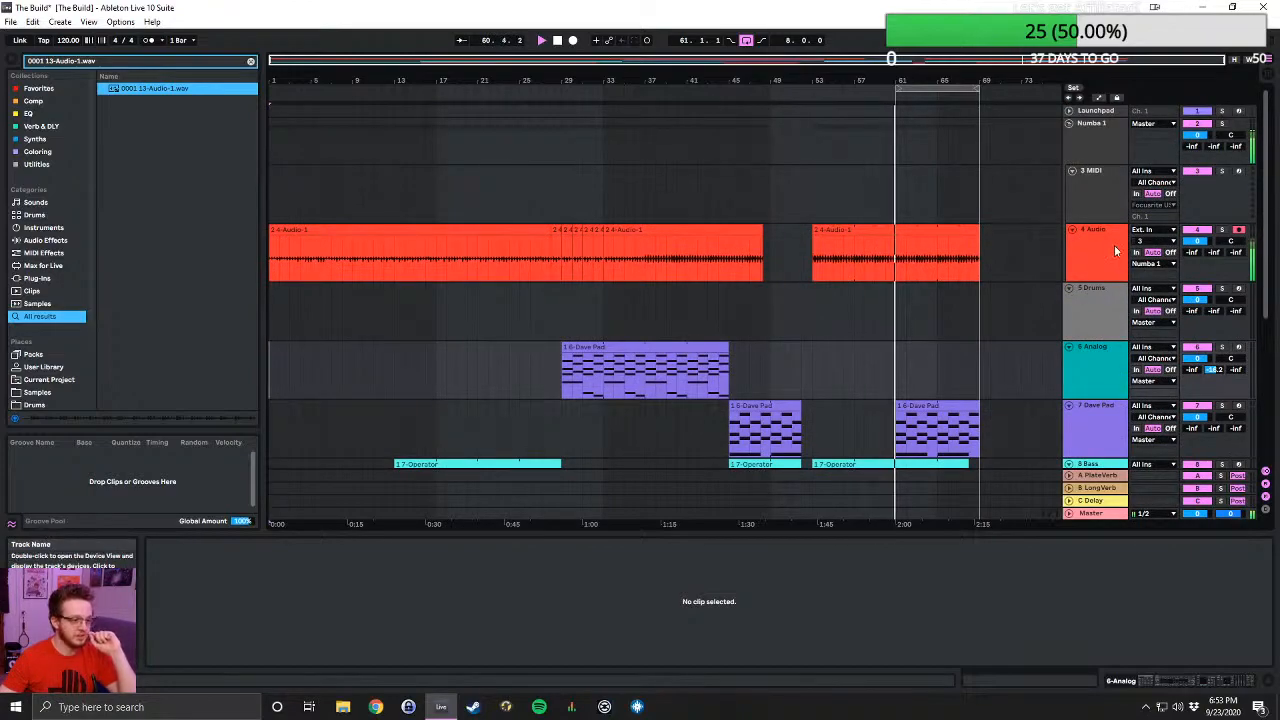
pyautogui.scroll(-3, 1060, 295)
pyautogui.scroll(-3, 1058, 294)
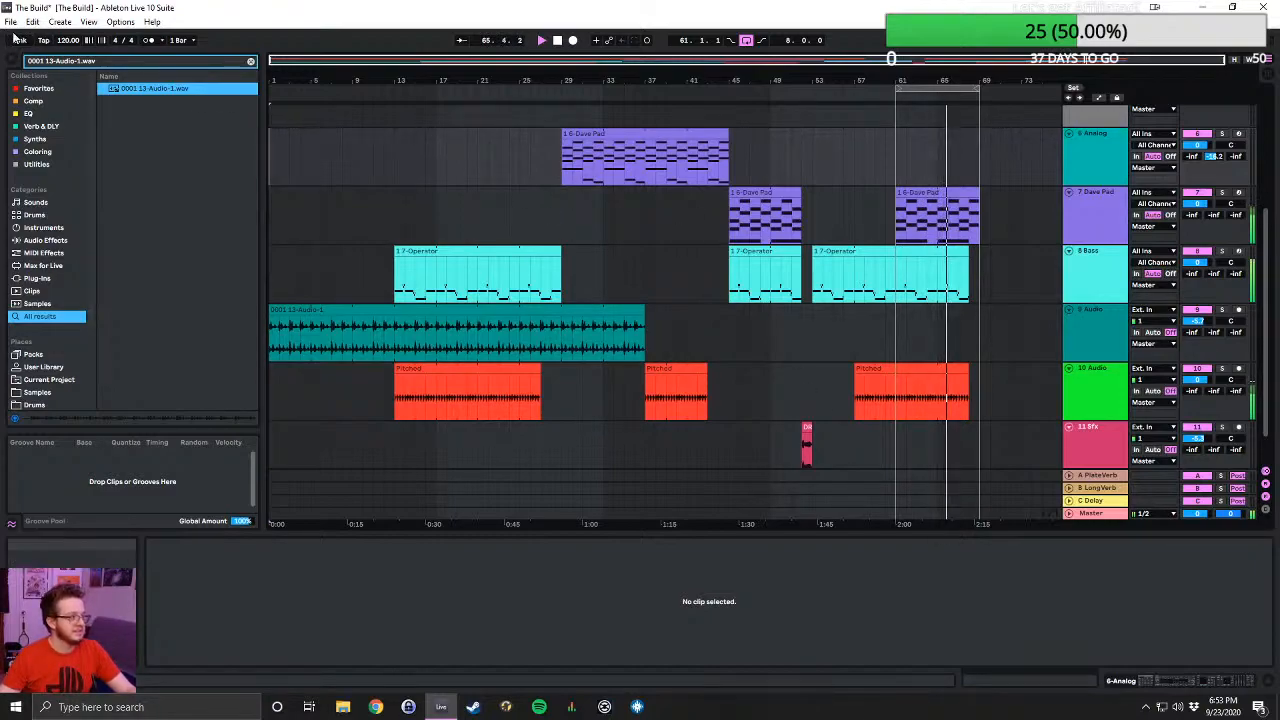
pyautogui.click(704, 272)
# - Browse back to the Beatz folder to find another Live Set, and check the Tryna be like pharrel Project folder
pyautogui.click(10, 22)
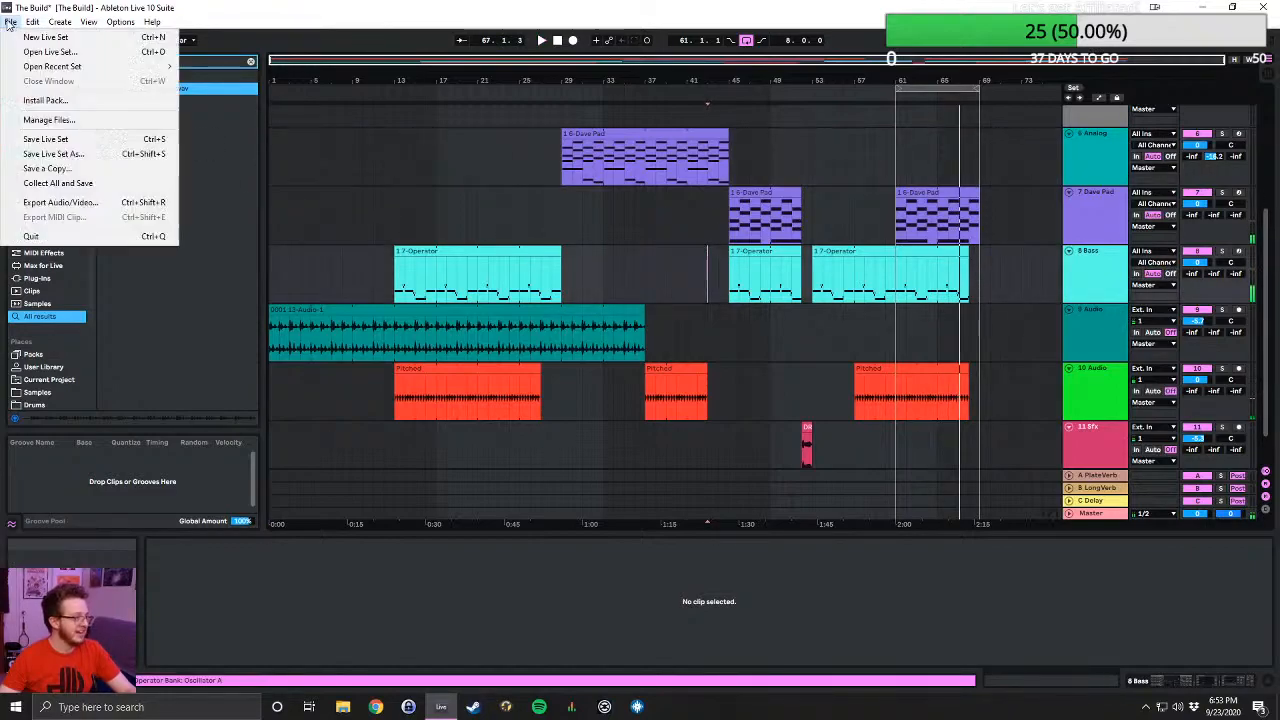
pyautogui.click(50, 51)
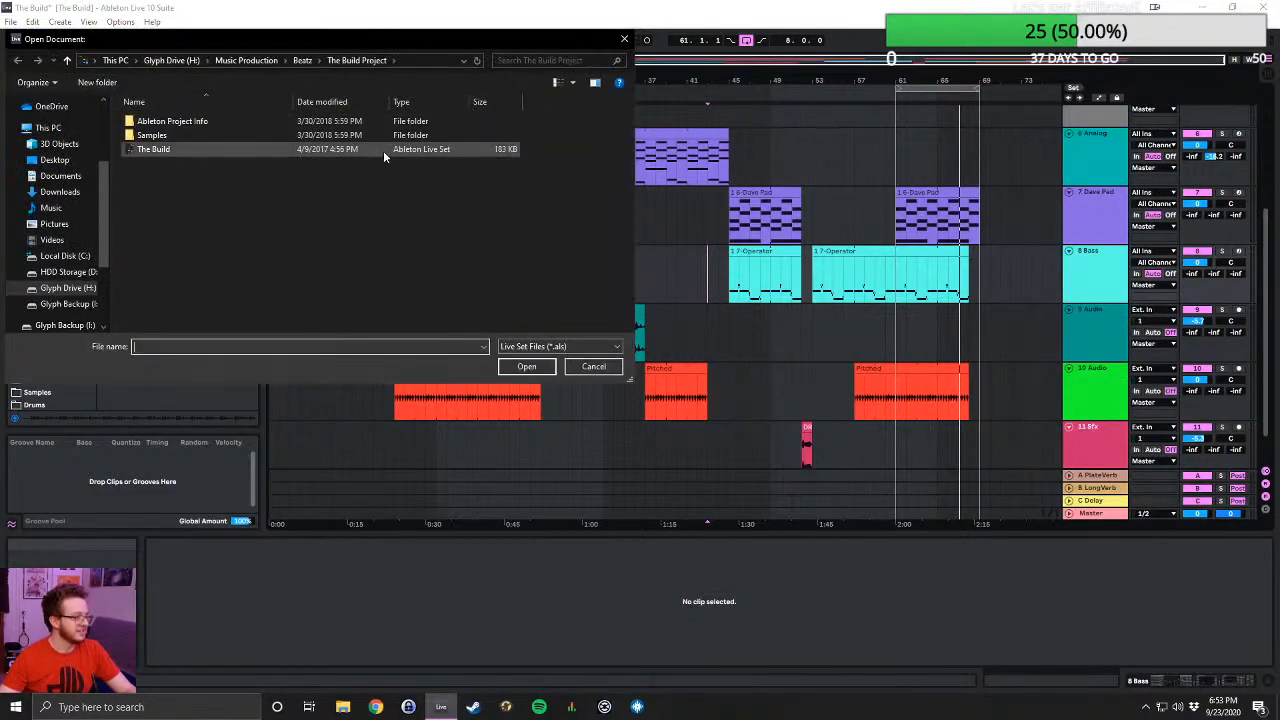
pyautogui.click(246, 60)
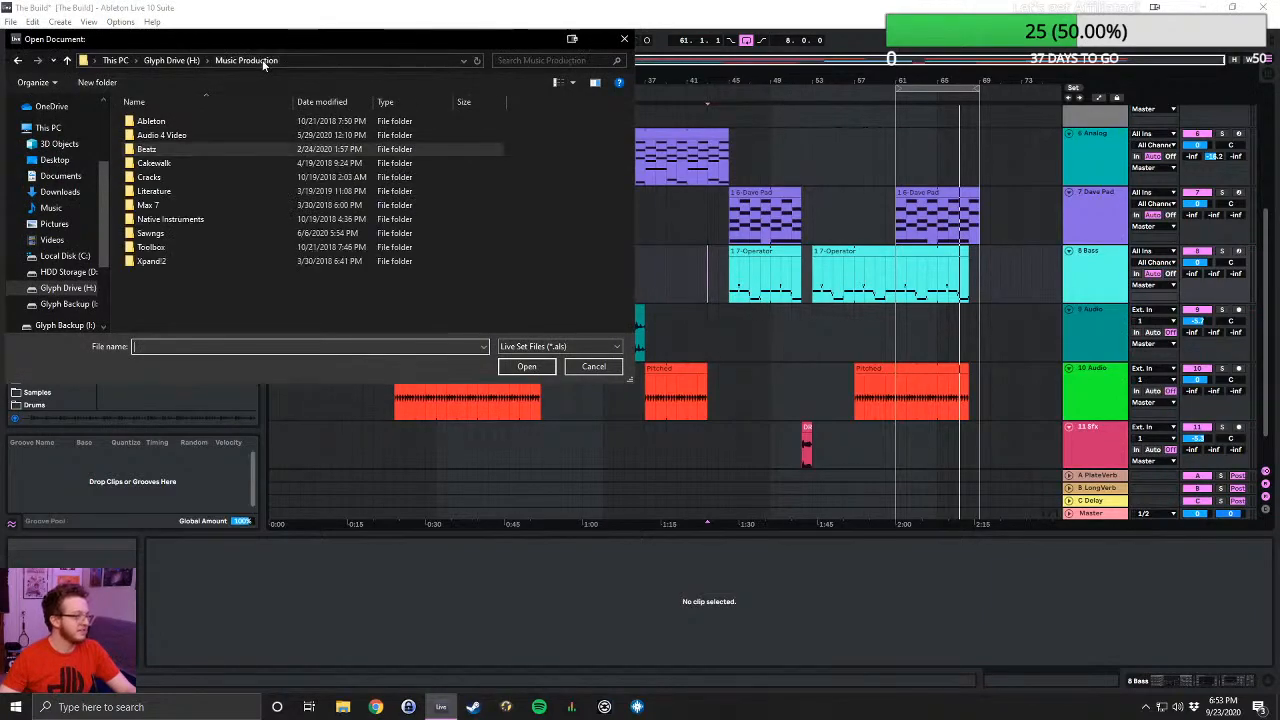
pyautogui.doubleClick(148, 149)
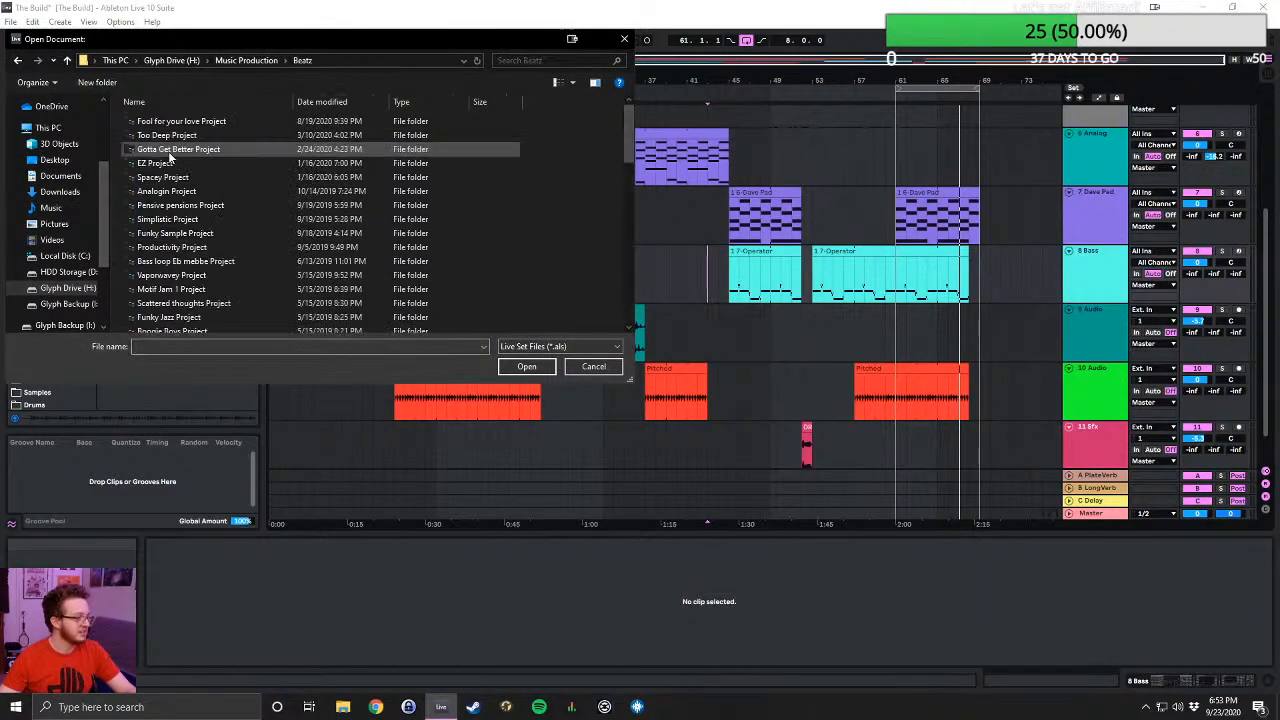
pyautogui.scroll(-5, 262, 214)
pyautogui.scroll(-1, 262, 214)
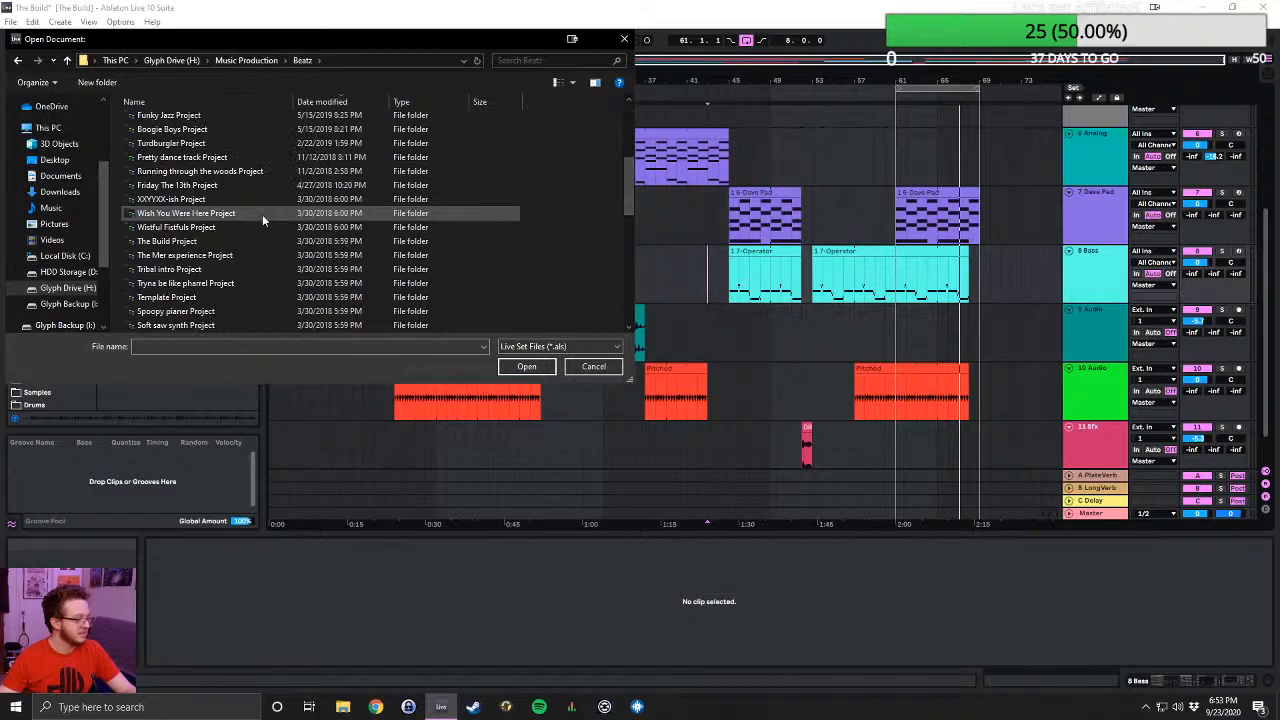
pyautogui.doubleClick(221, 281)
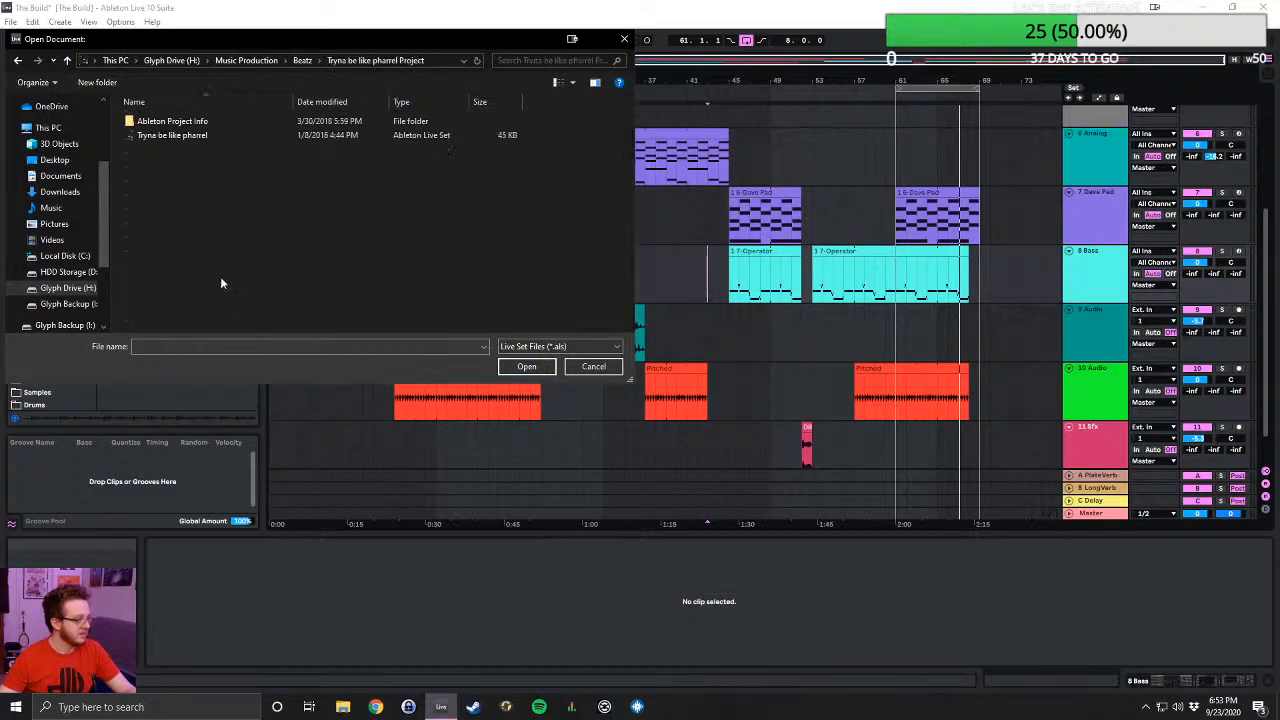
pyautogui.click(67, 60)
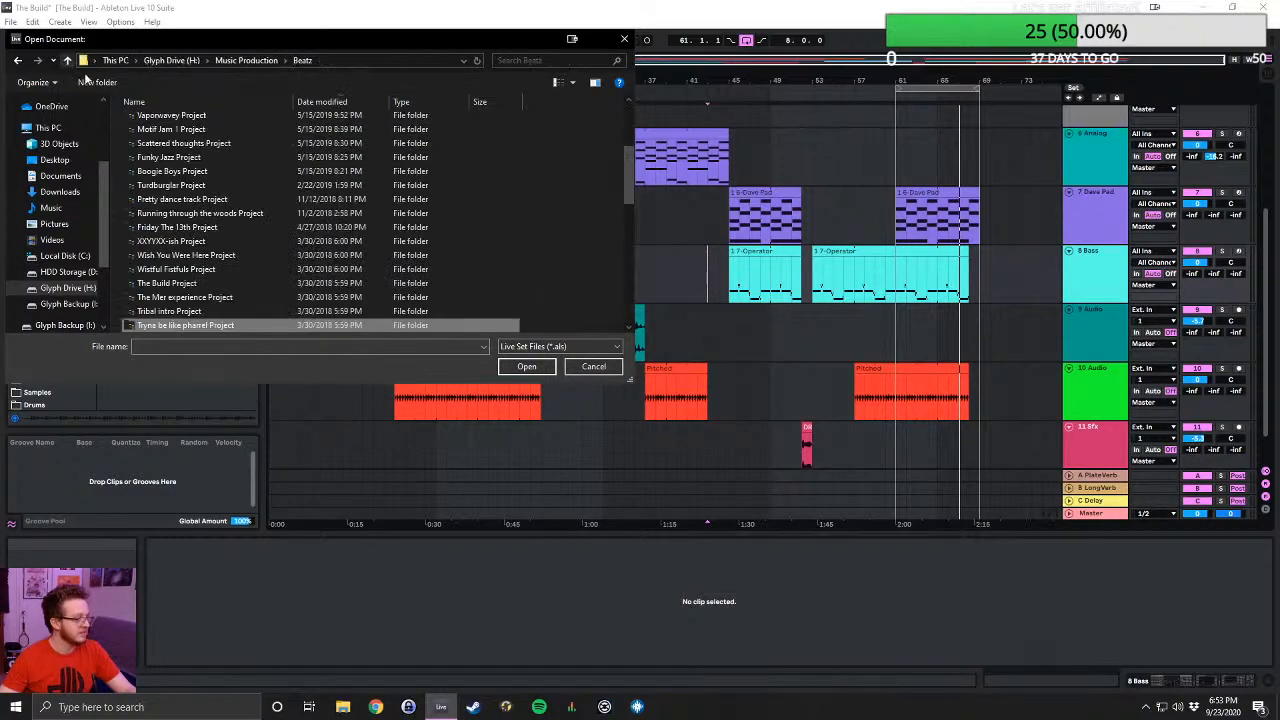
# - Open the Spoopy pianer Live Set from its project folder in Beatz without saving the changes to The Build
pyautogui.scroll(-1, 288, 282)
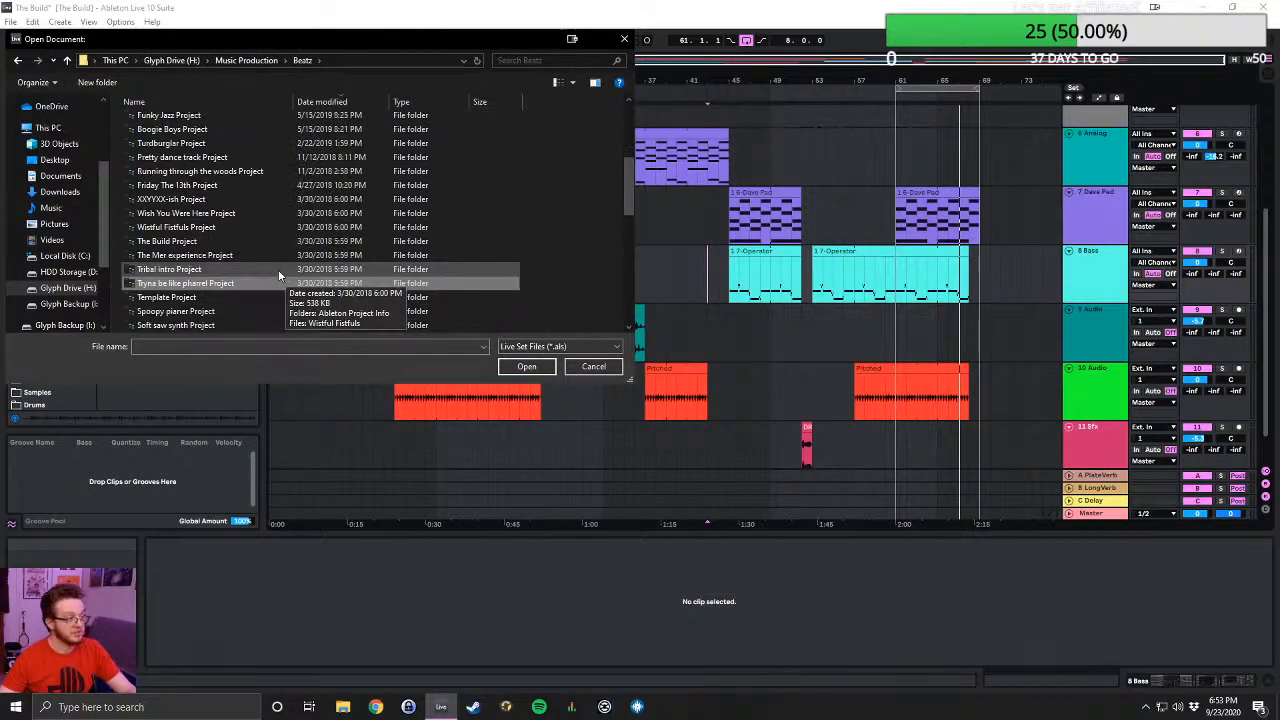
pyautogui.doubleClick(175, 311)
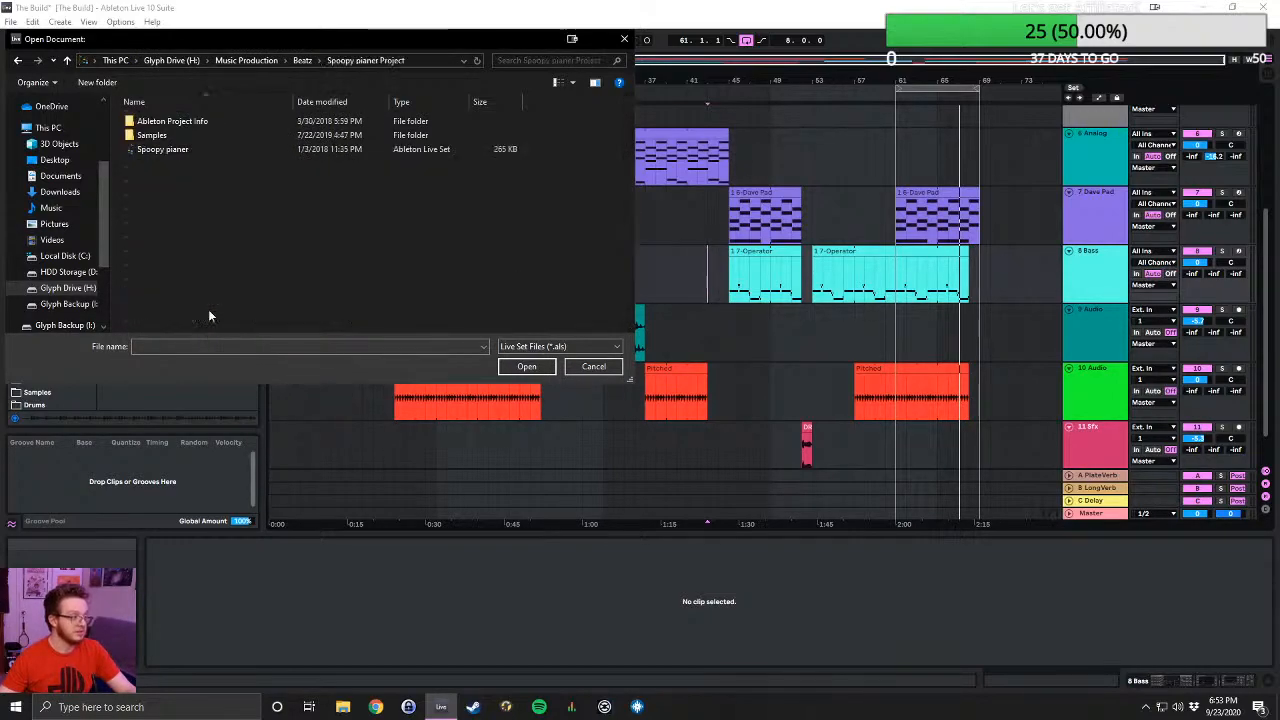
pyautogui.doubleClick(153, 150)
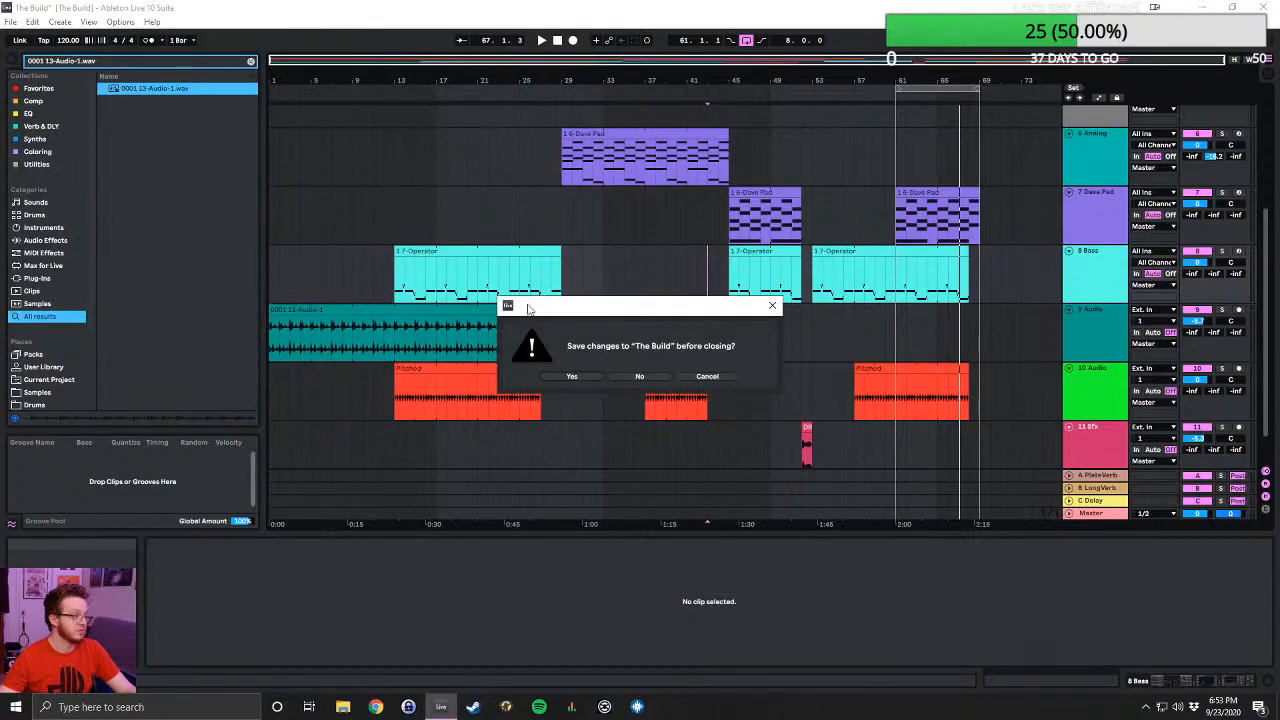
pyautogui.click(620, 377)
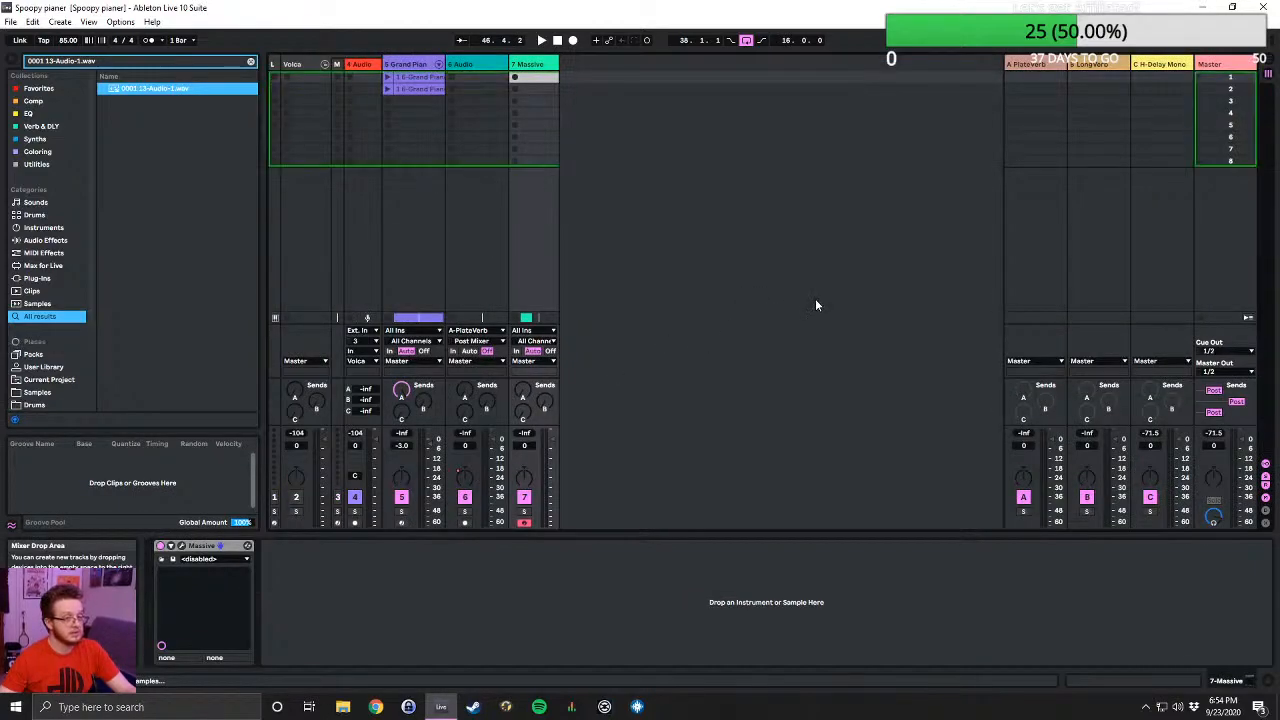
# - Show Spoopy pianer in the Arrangement View and audition it from the beginning of the song
pyautogui.click(1264, 63)
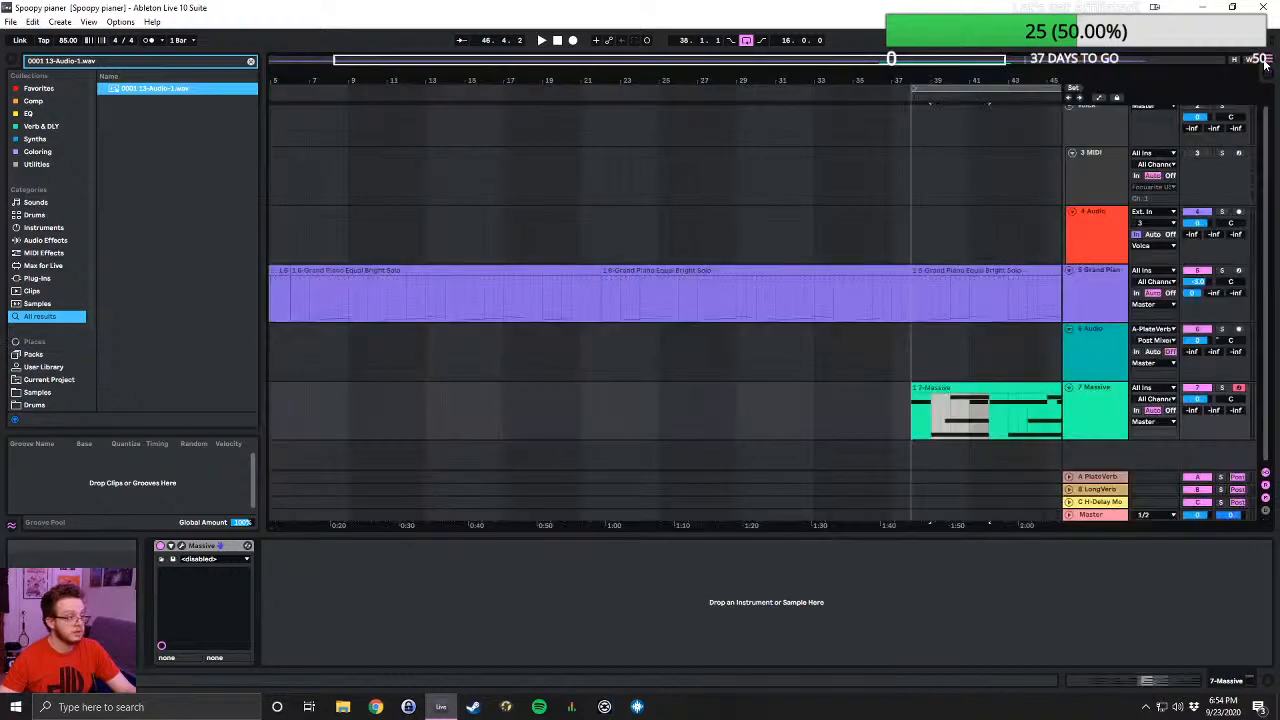
pyautogui.scroll(-2, 912, 208)
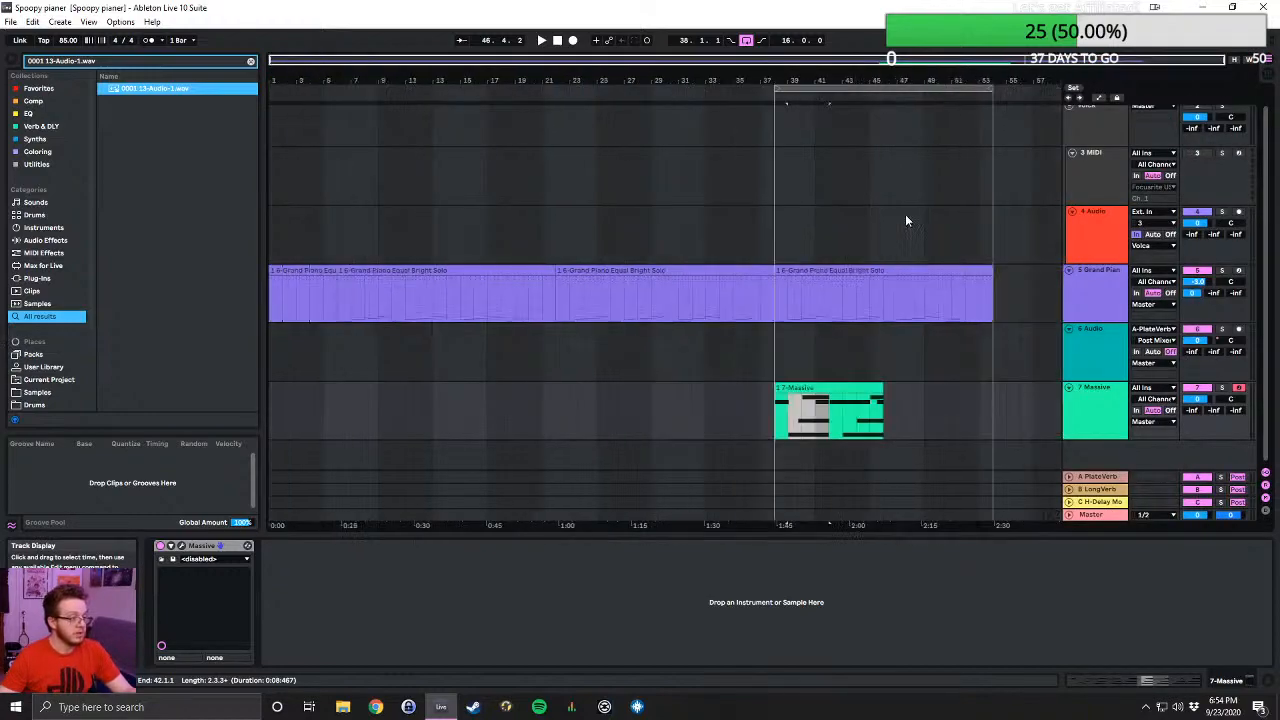
pyautogui.click(557, 42)
pyautogui.click(541, 41)
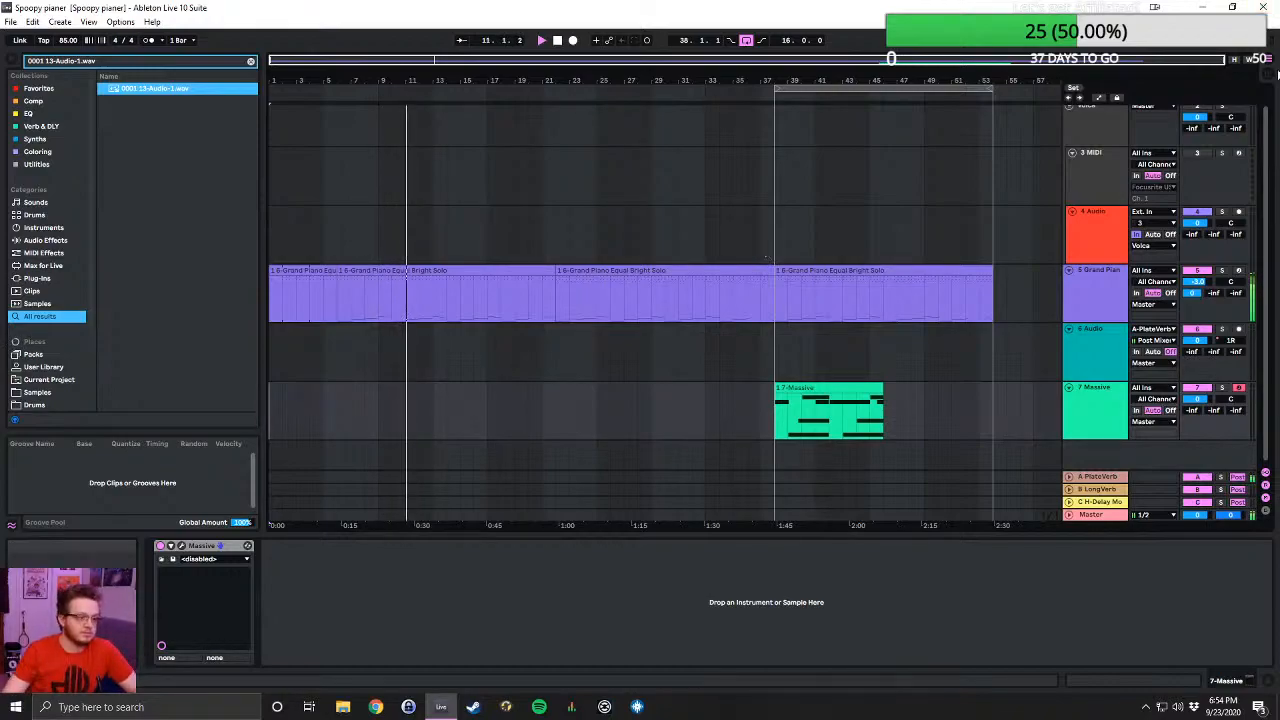
pyautogui.click(1270, 78)
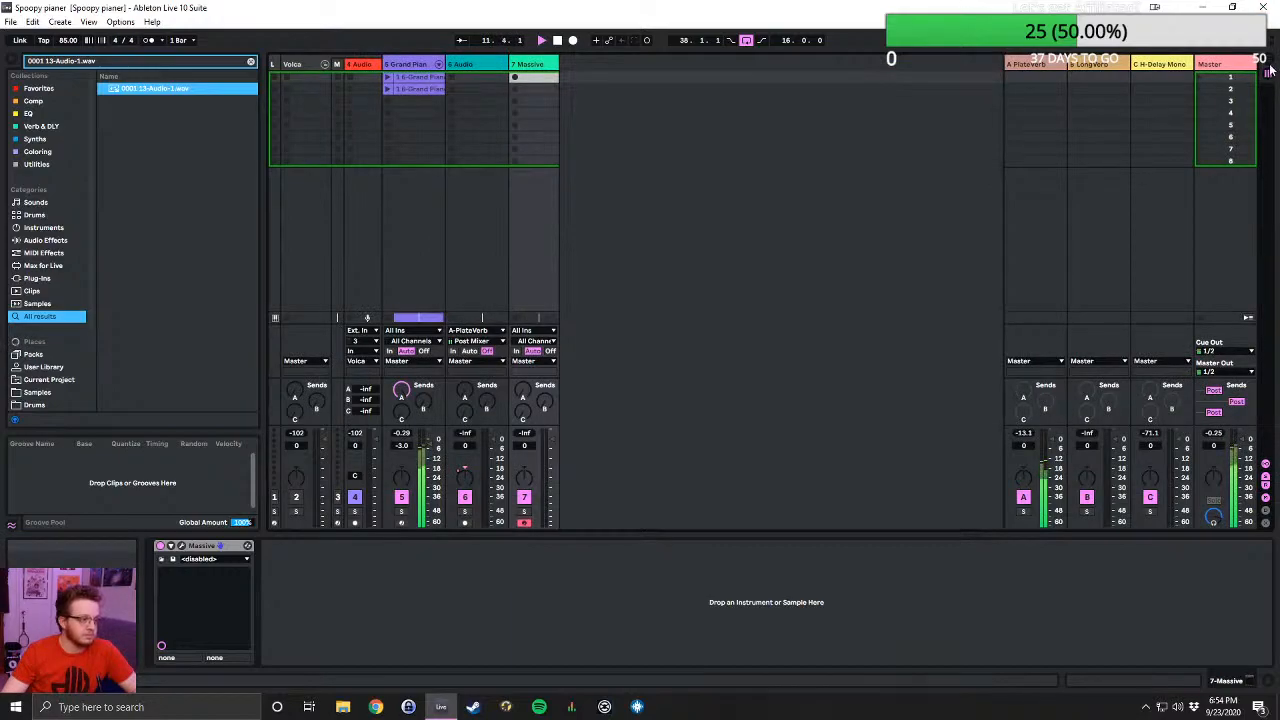
pyautogui.click(1270, 68)
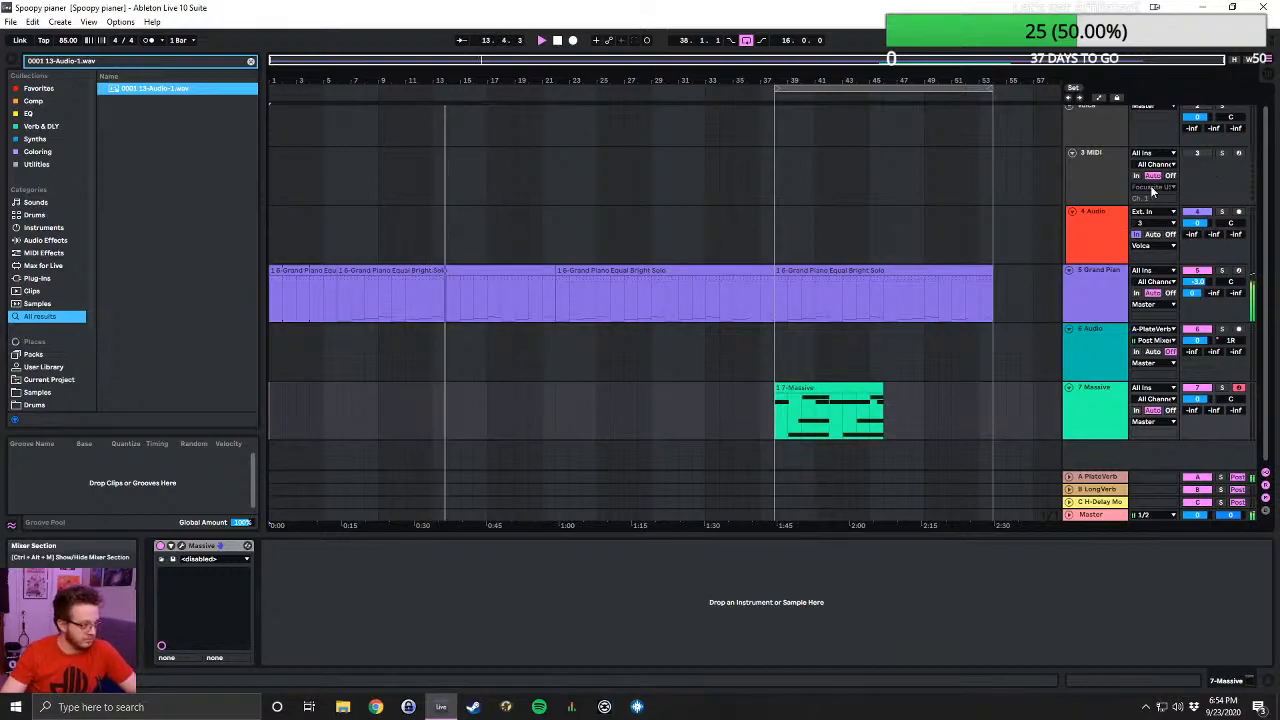
# - Return to the Beatz folder for another Live Set and check the Simpler times and Soft saw synth project folders
pyautogui.click(11, 22)
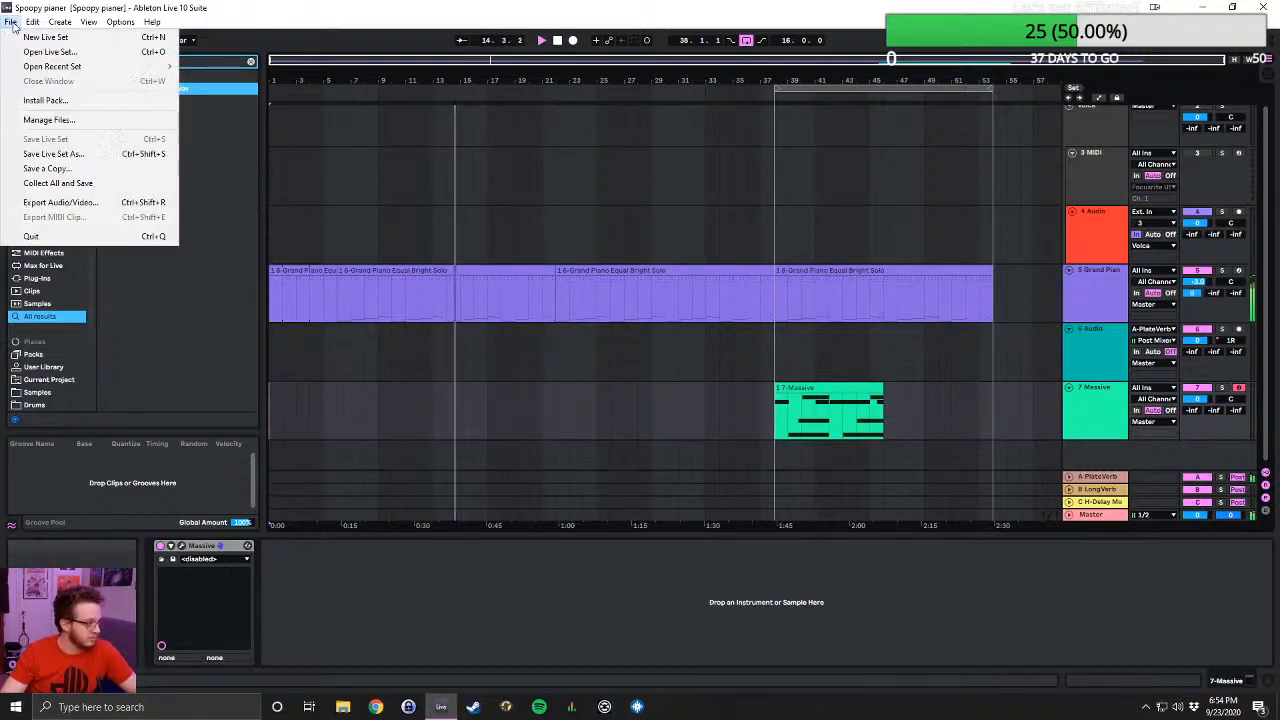
pyautogui.click(42, 52)
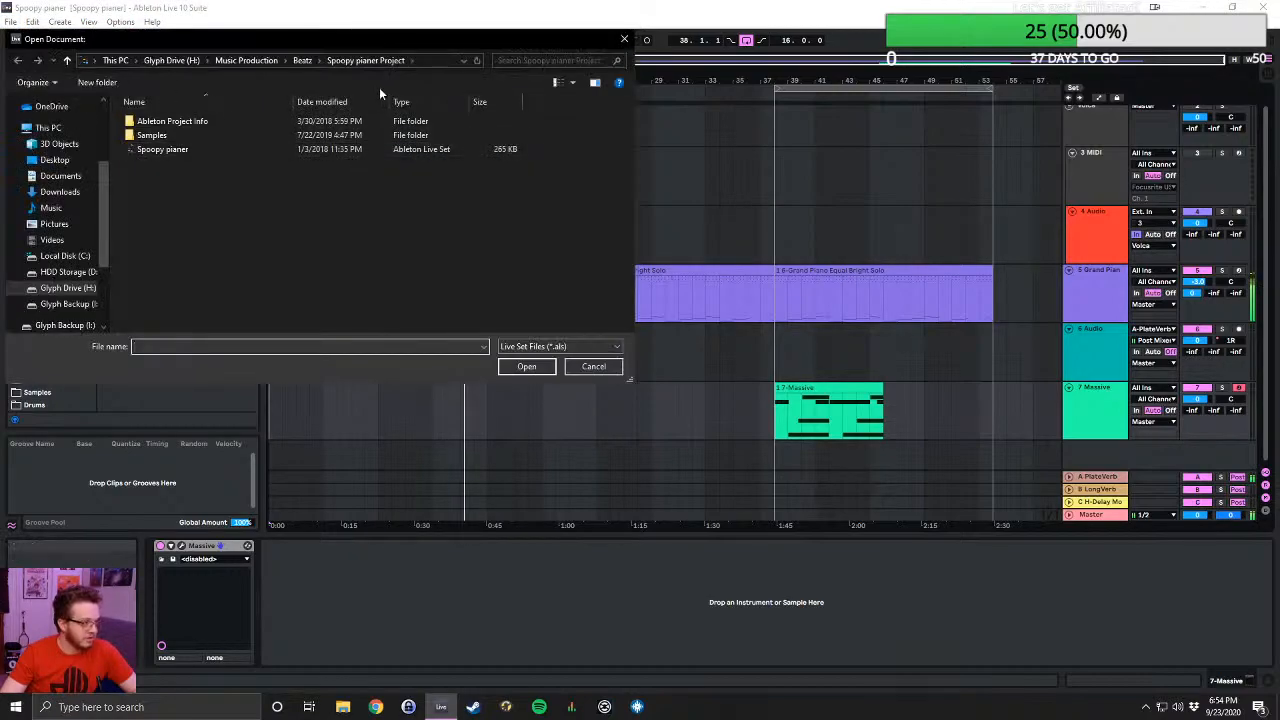
pyautogui.click(303, 62)
pyautogui.scroll(-3, 333, 210)
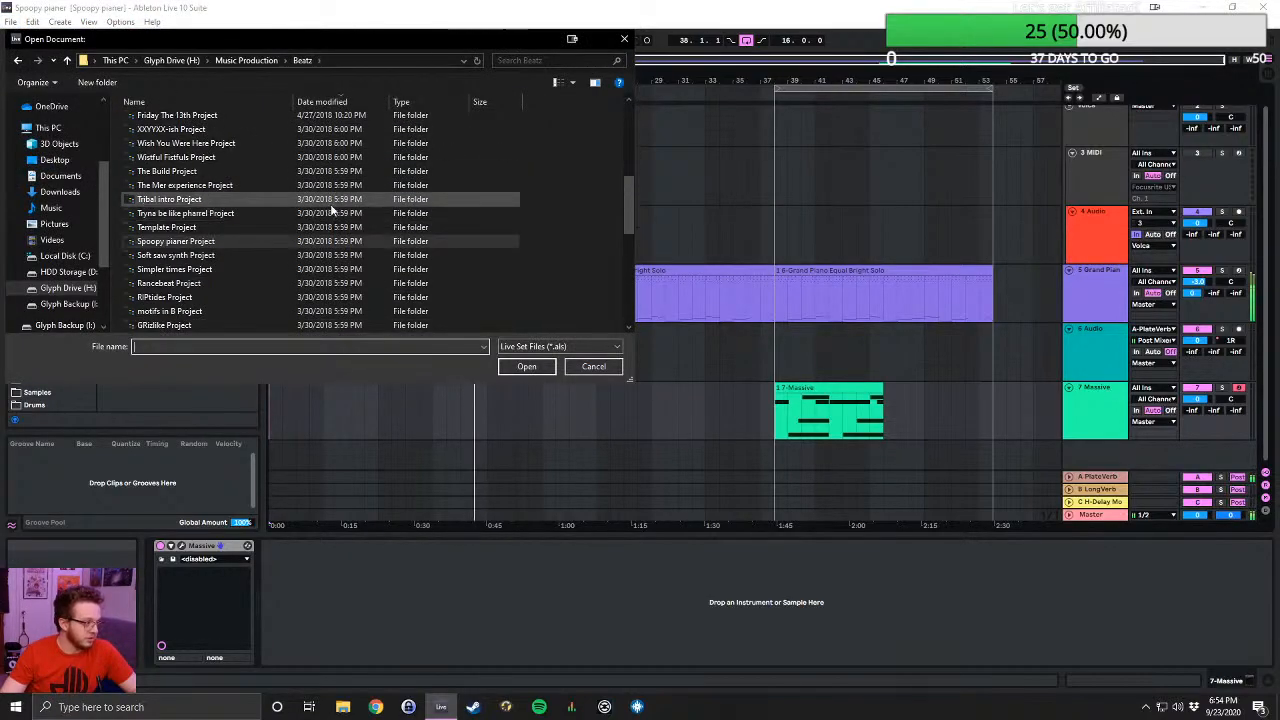
pyautogui.doubleClick(214, 268)
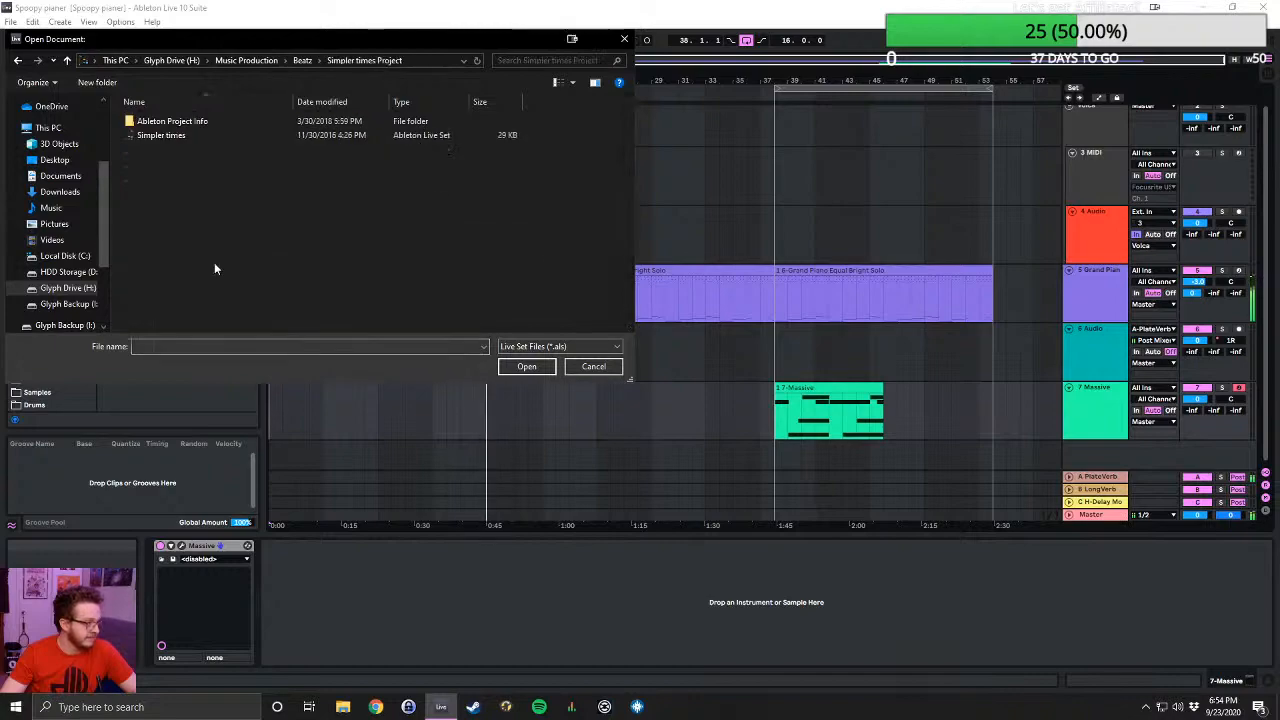
pyautogui.click(67, 60)
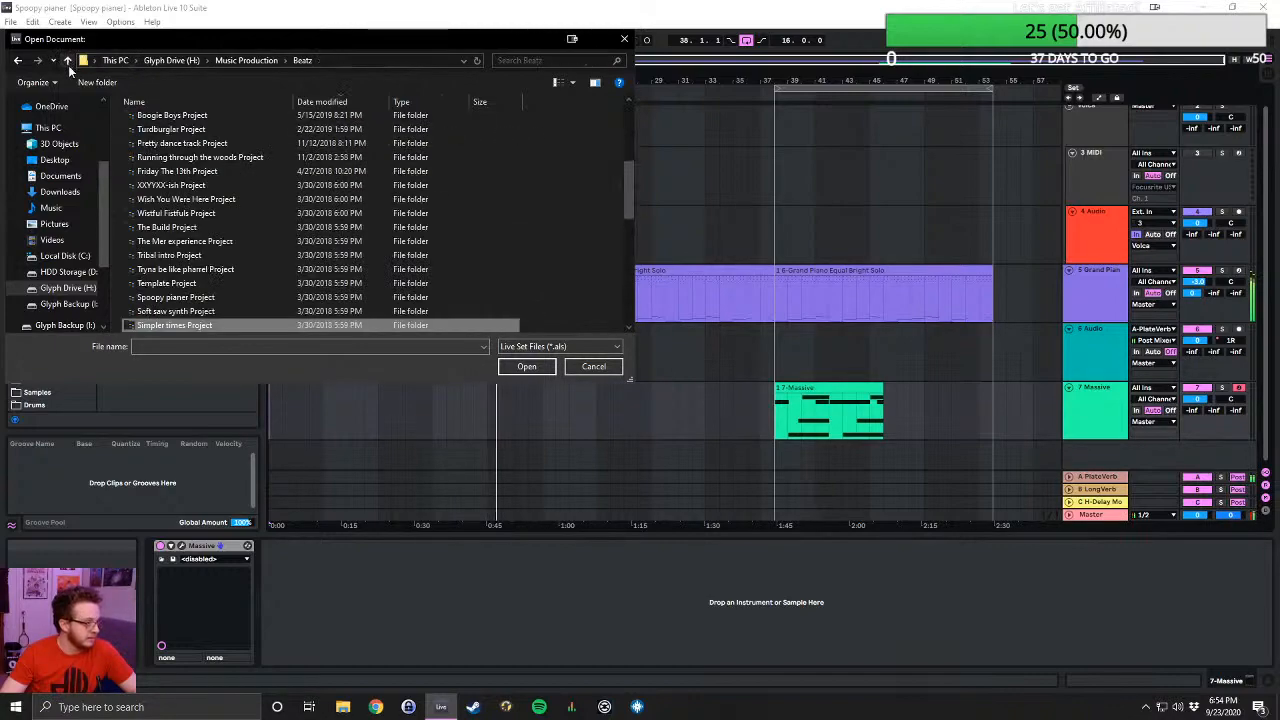
pyautogui.doubleClick(237, 310)
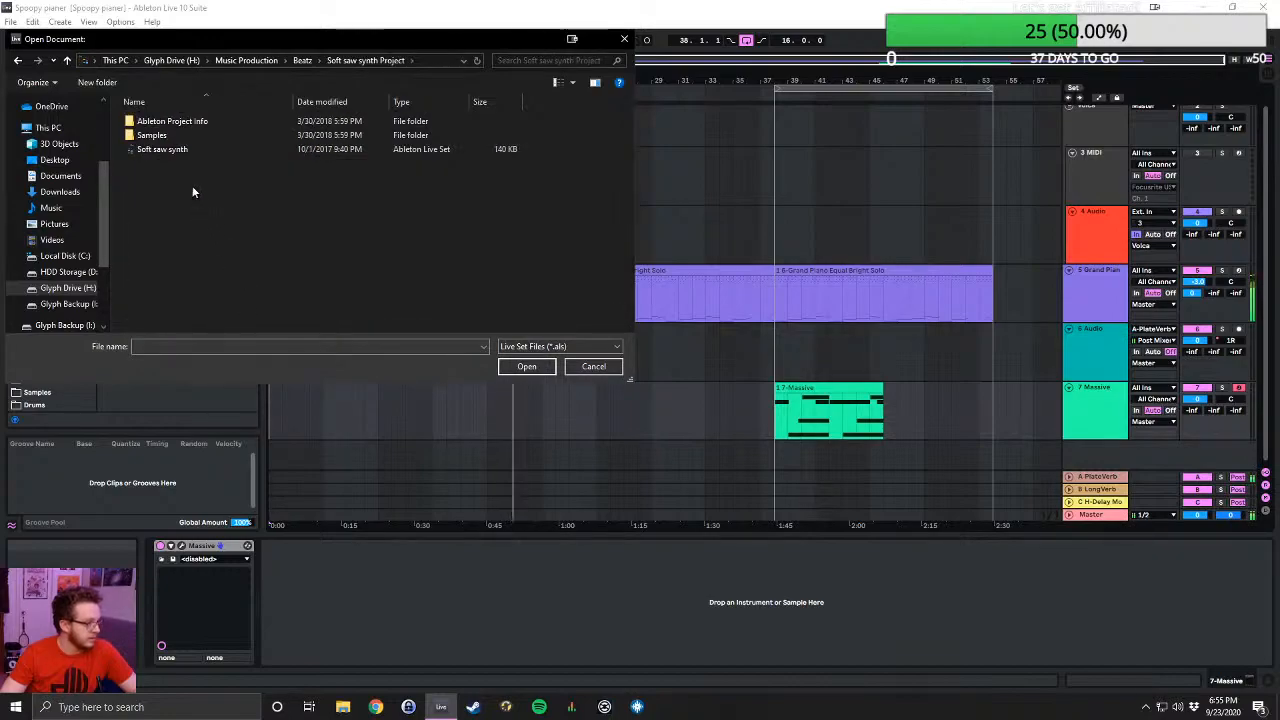
pyautogui.click(67, 60)
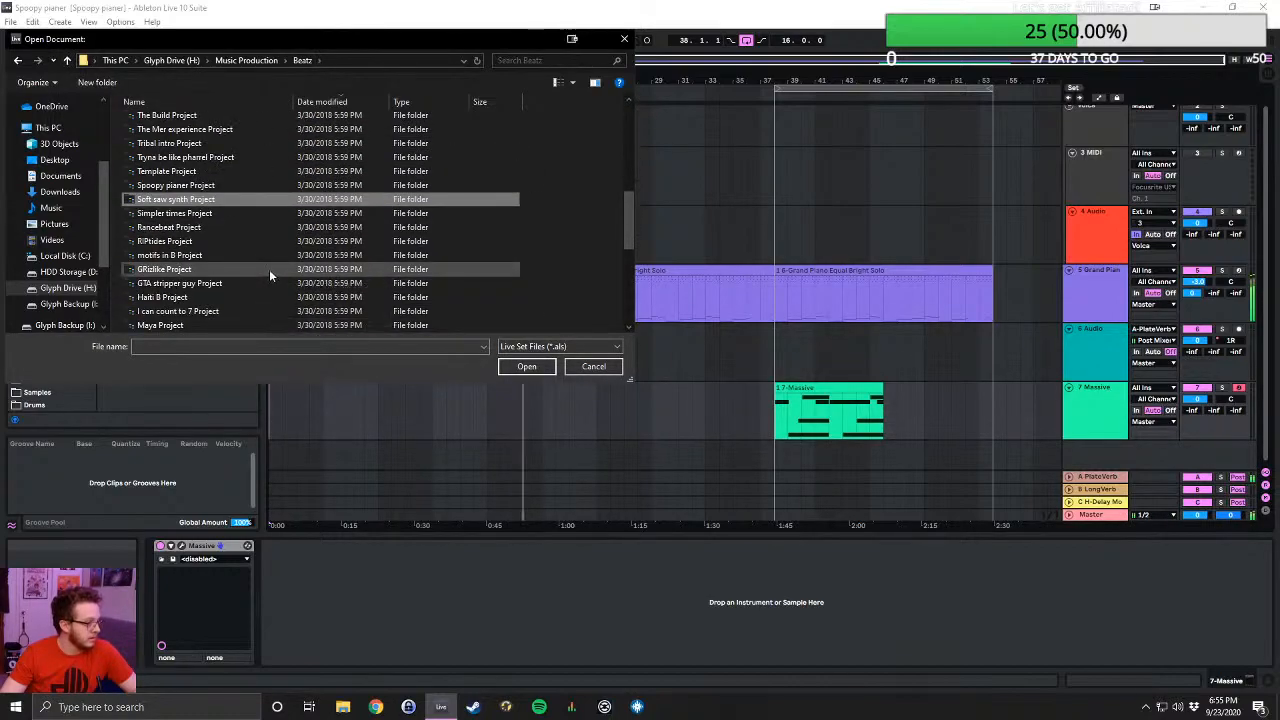
# - Open the "started going to the gym mix" Live Set from the motifs in B Project folder, sorted by date modified
pyautogui.doubleClick(200, 255)
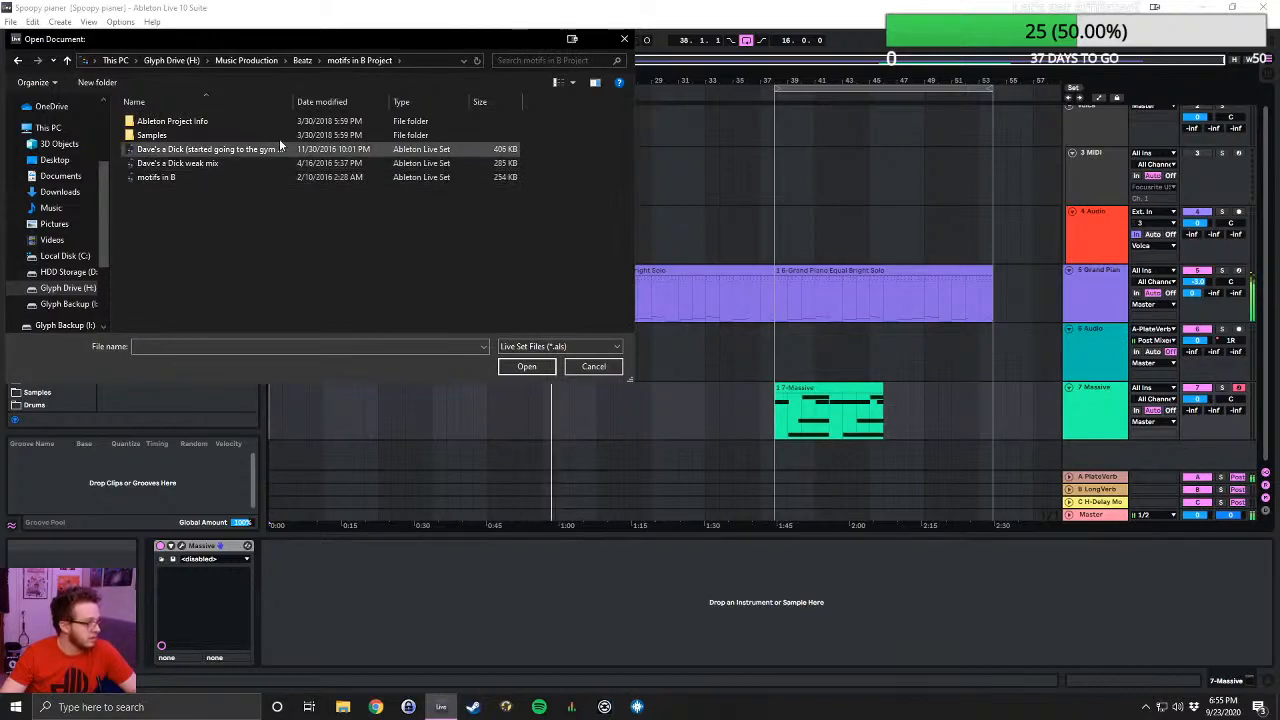
pyautogui.click(329, 102)
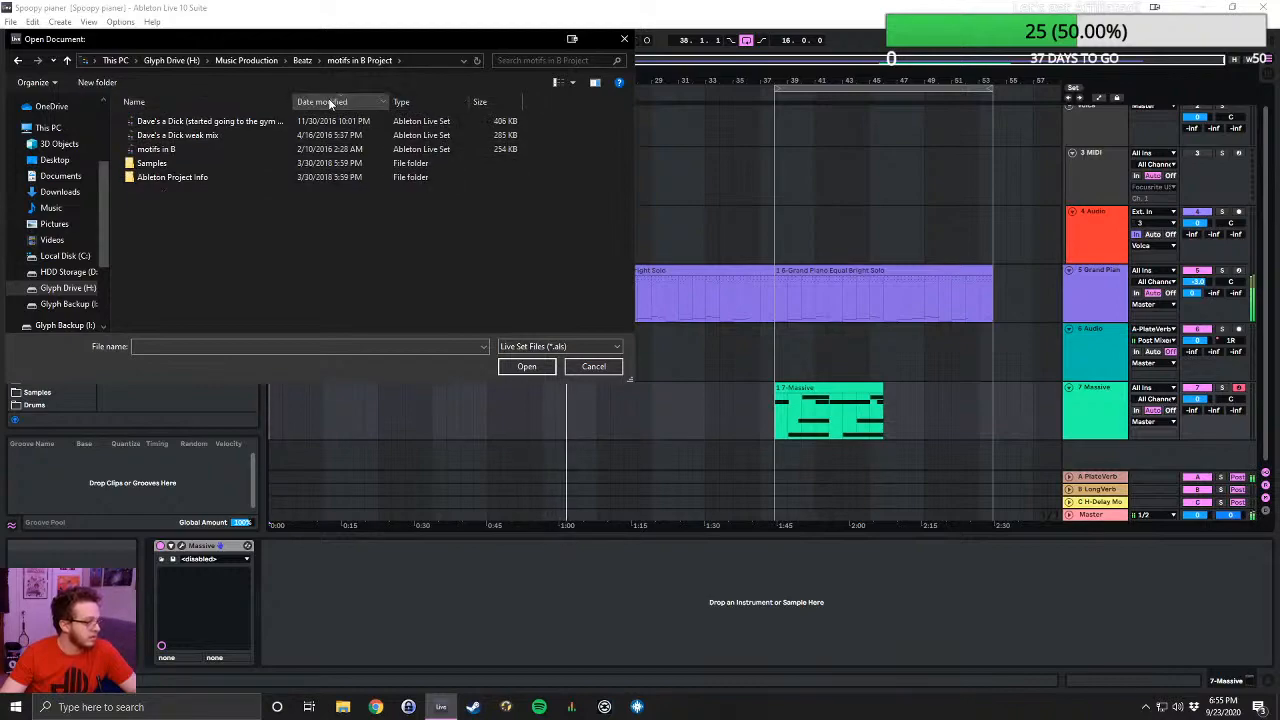
pyautogui.click(266, 122)
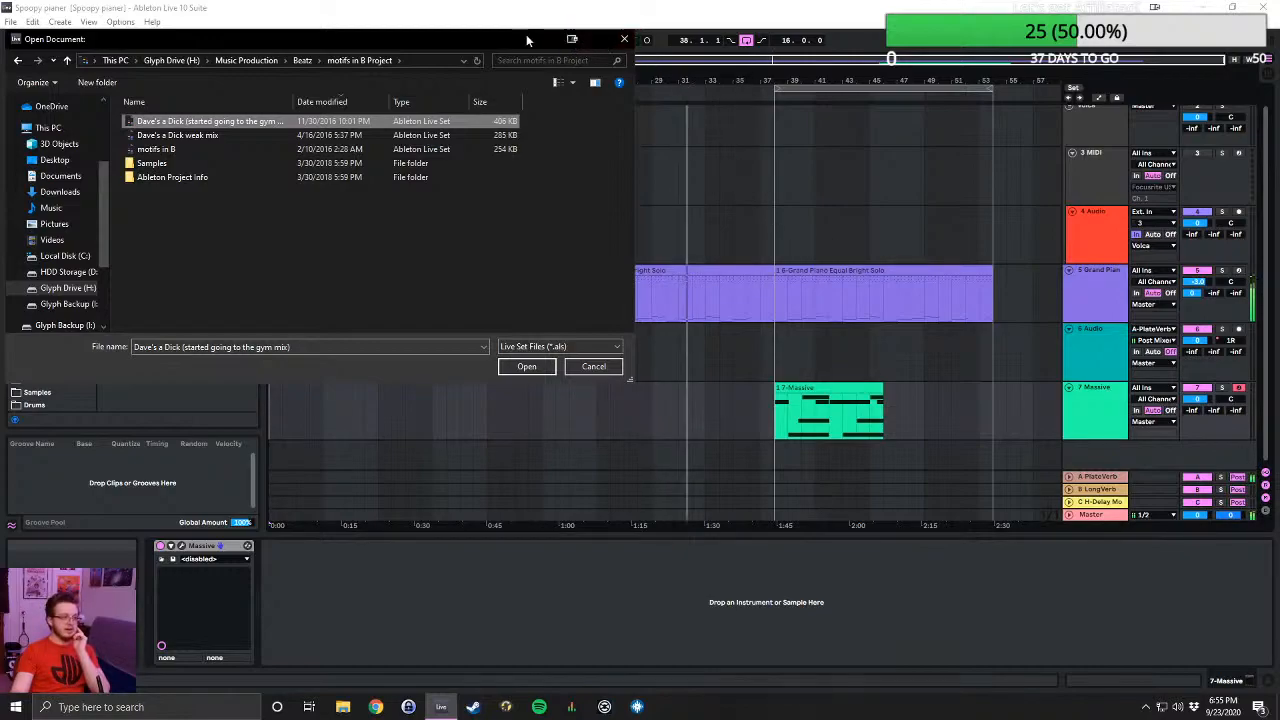
pyautogui.moveTo(500, 44); pyautogui.dragTo(521, 370)
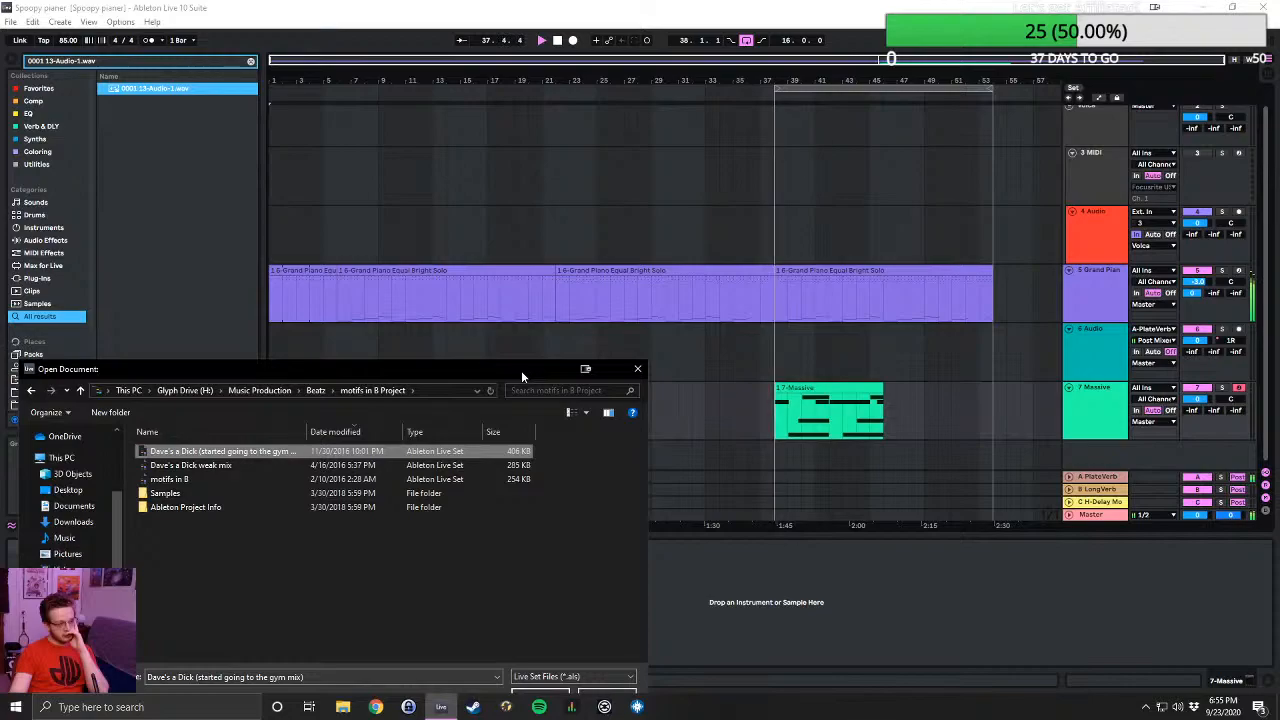
pyautogui.moveTo(529, 370); pyautogui.dragTo(658, 250)
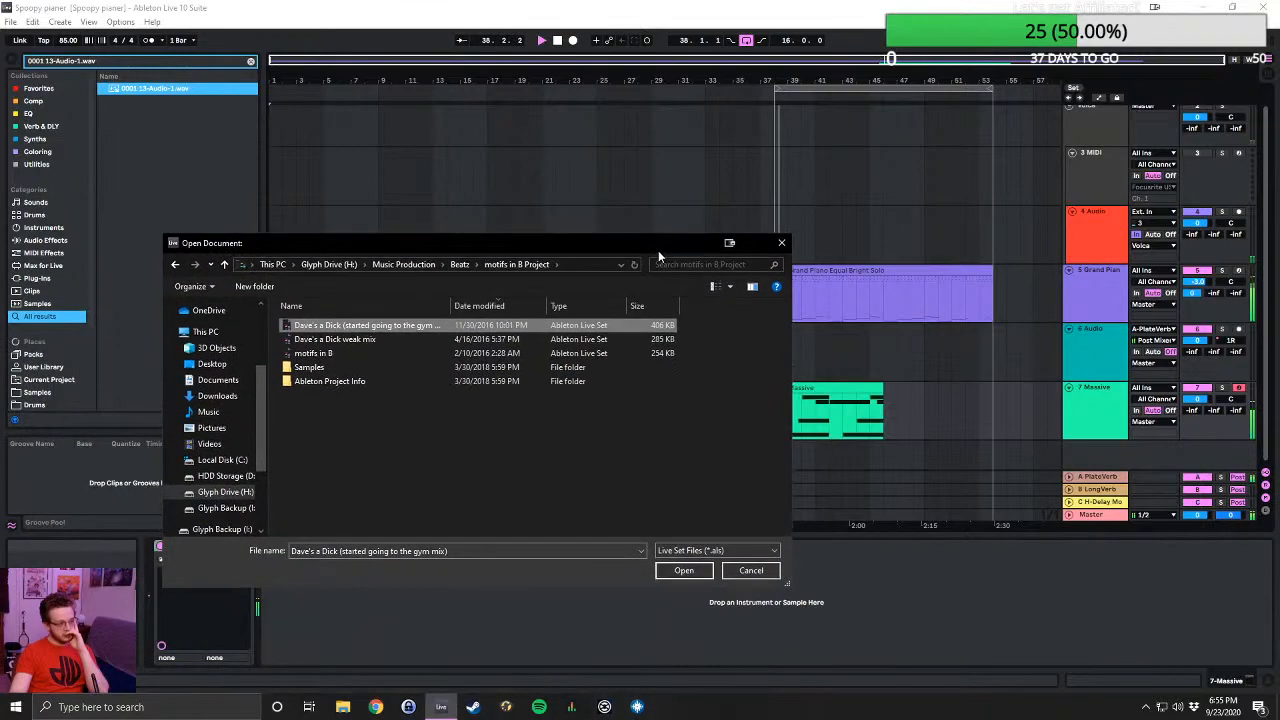
pyautogui.doubleClick(342, 328)
pyautogui.click(605, 374)
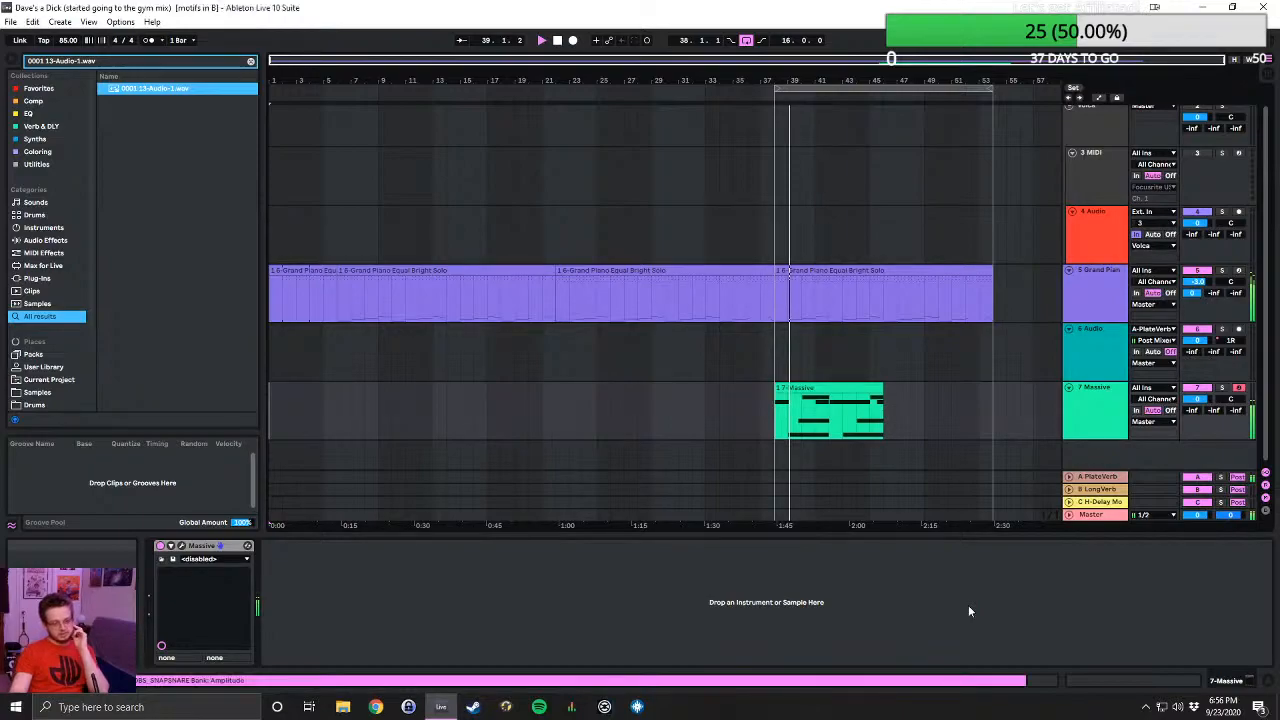
# - Look over the tracks of the opened set and play the arrangement from the V1 locator at bar 9
pyautogui.scroll(-2, 603, 381)
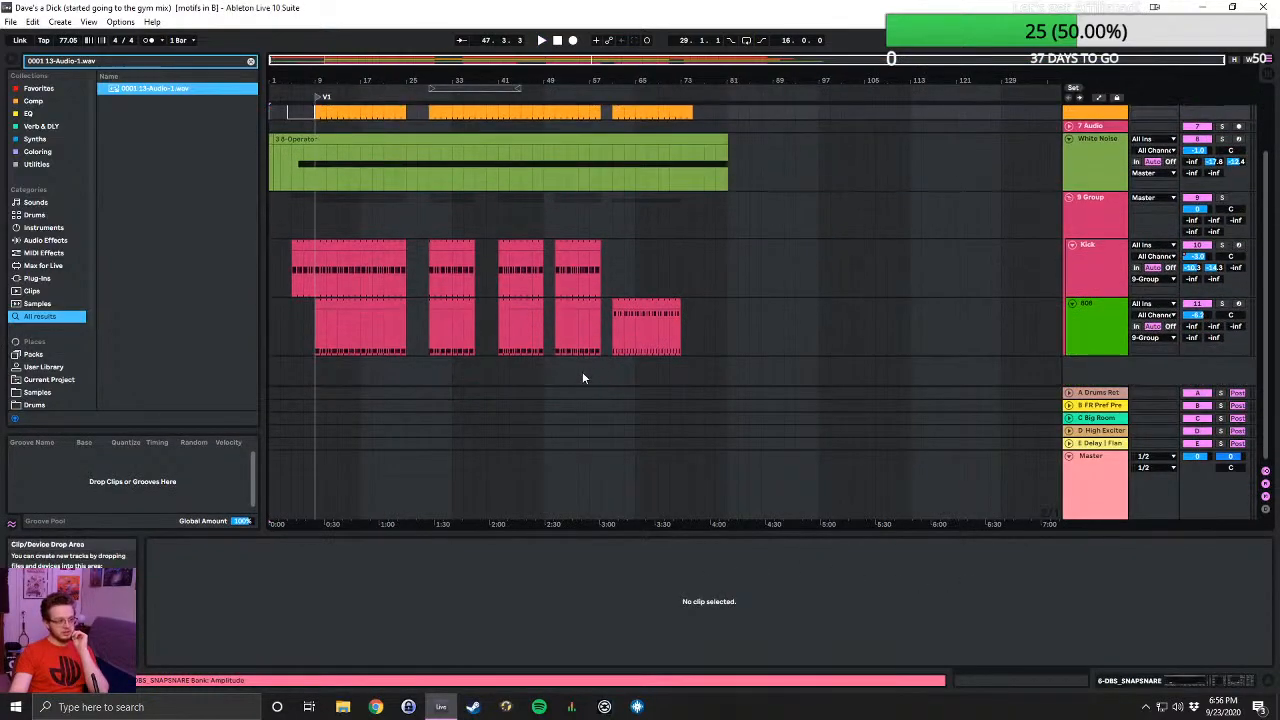
pyautogui.scroll(2, 562, 388)
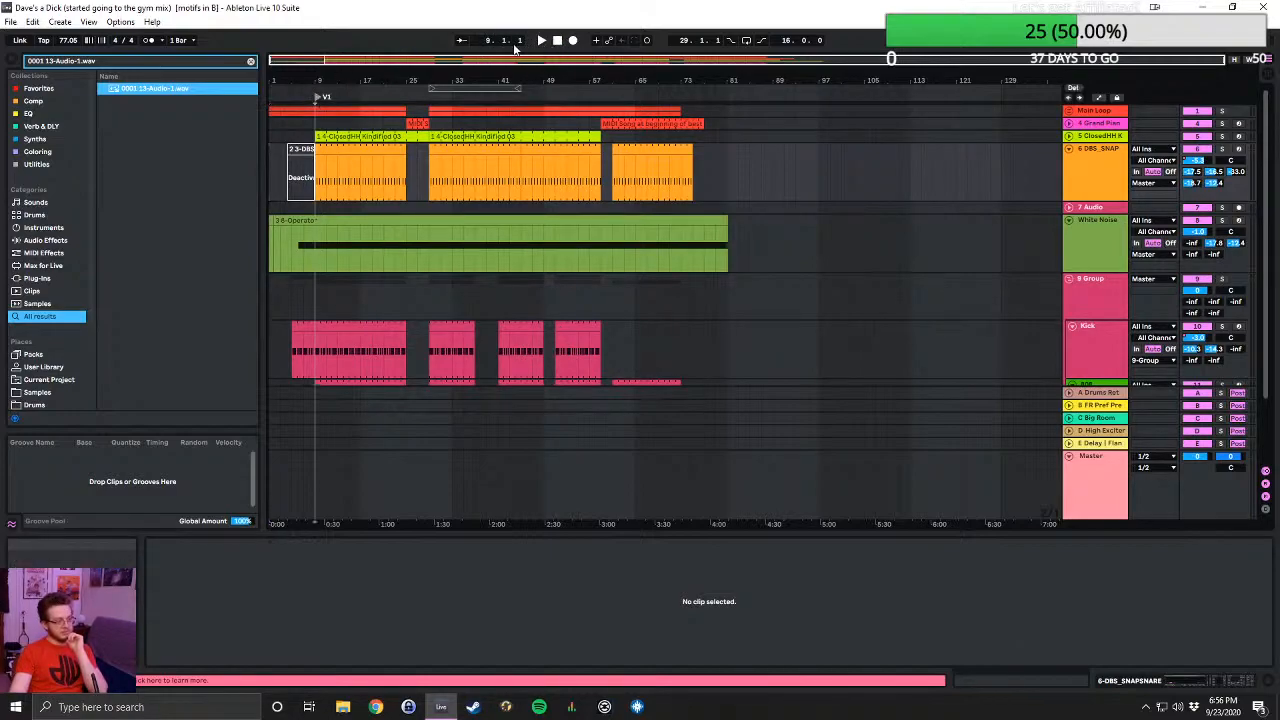
pyautogui.click(543, 41)
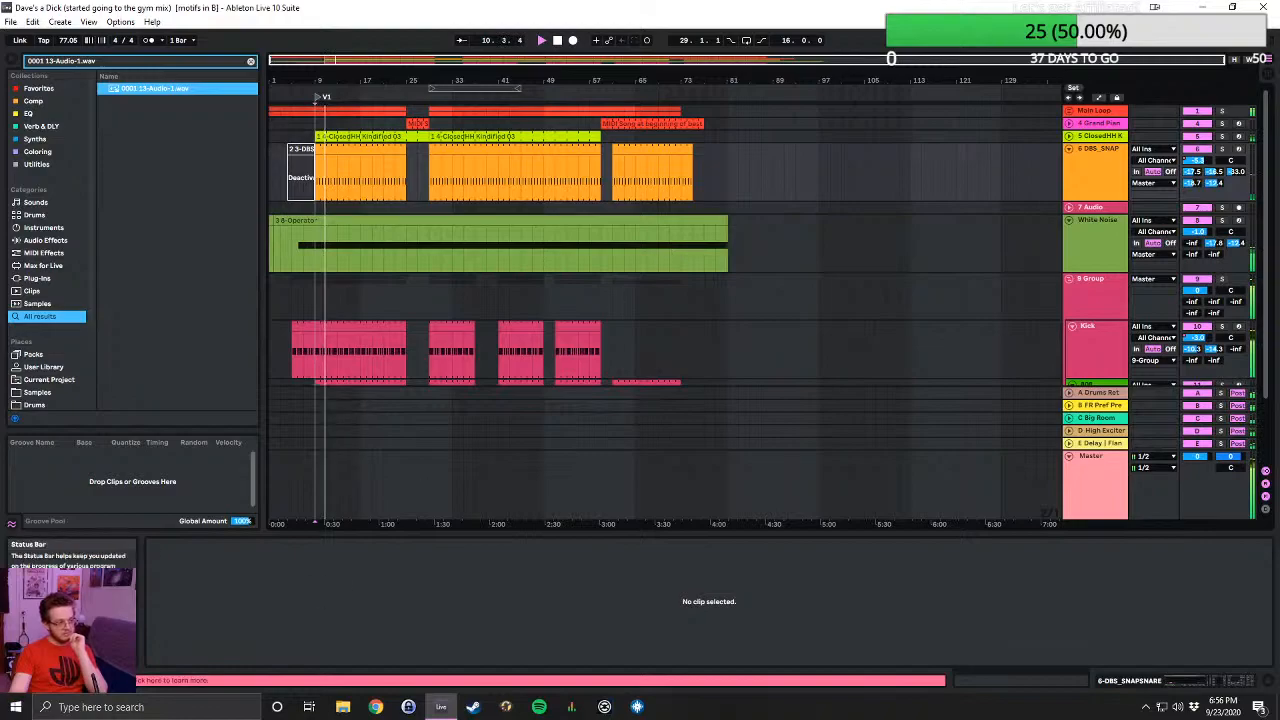
# - Replace the missing sample Song at beginning of best of enemies.wav with the first matching browser file, and close the File Manager
pyautogui.click(110, 681)
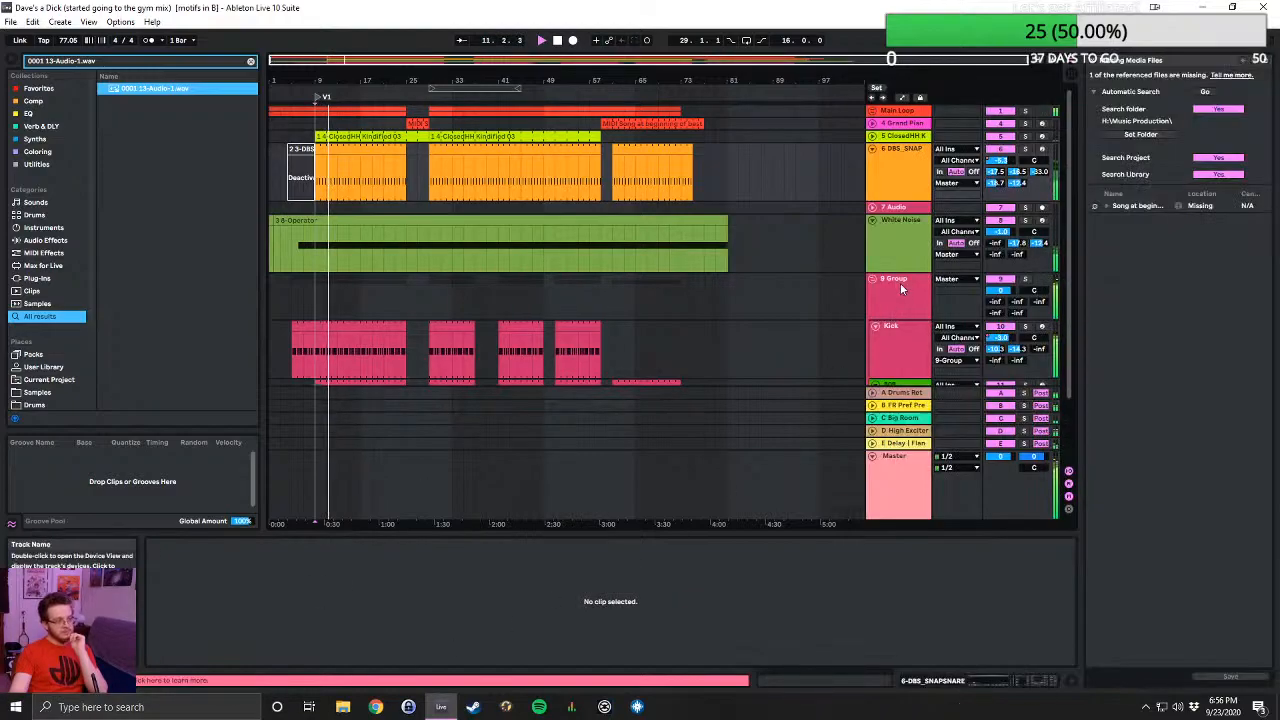
pyautogui.click(1095, 206)
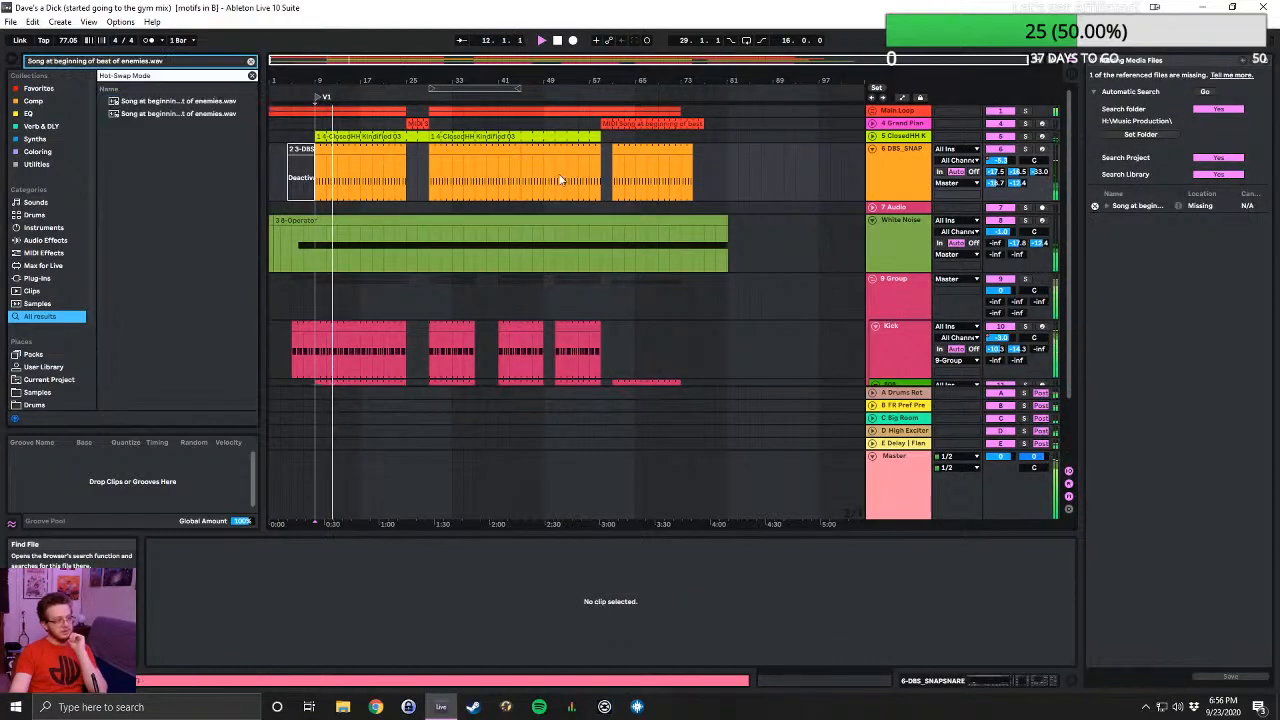
pyautogui.doubleClick(178, 103)
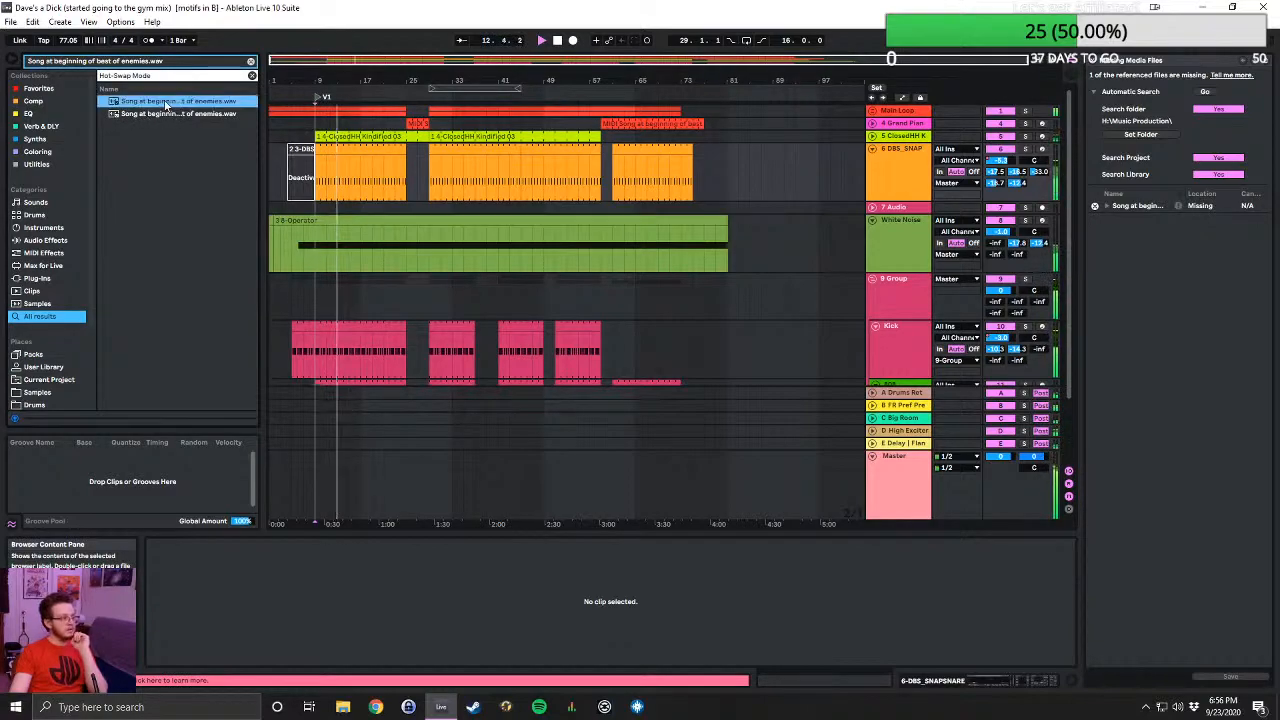
pyautogui.click(1095, 62)
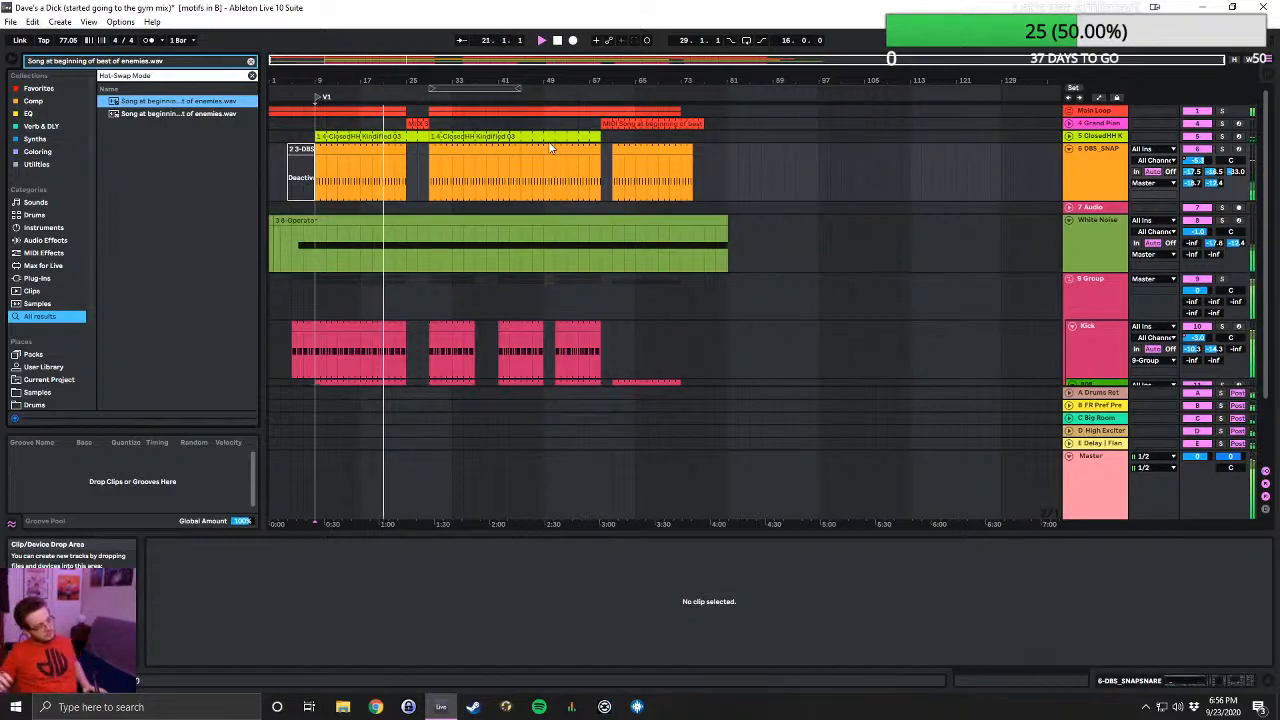
# - Skip playback ahead to about bar 25, listen on, and examine the tracks down to 808
pyautogui.click(404, 97)
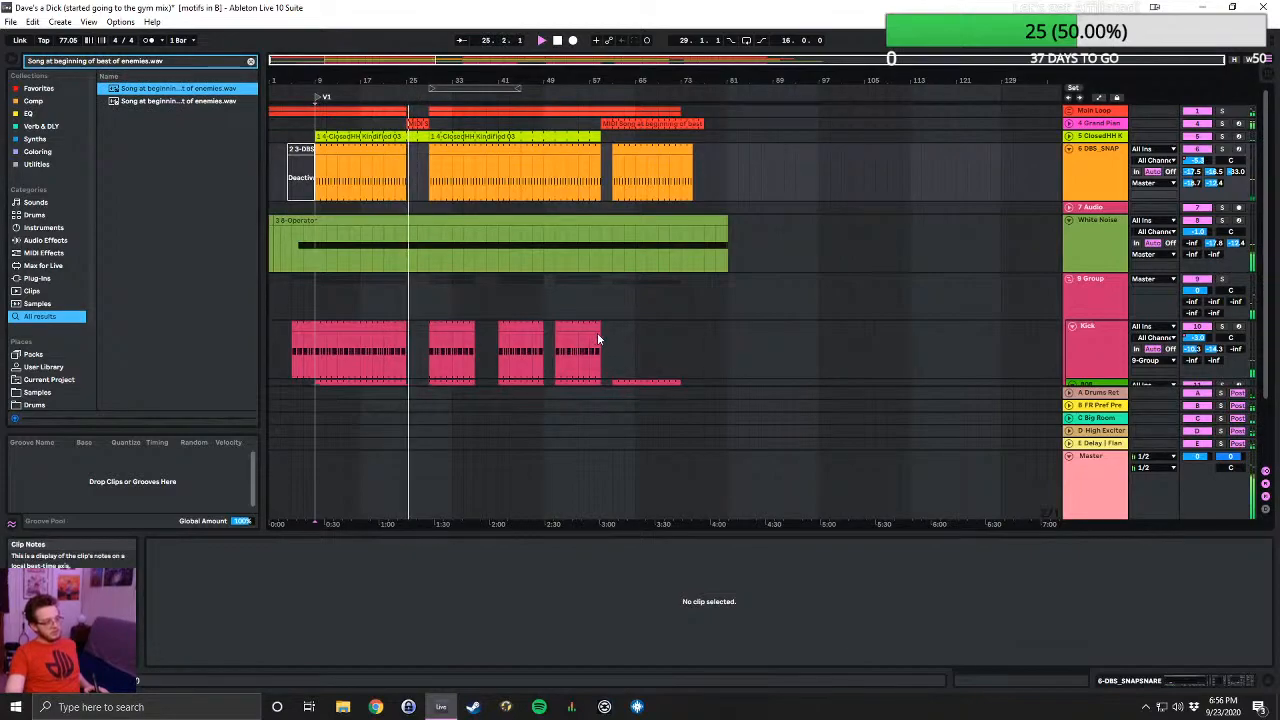
pyautogui.scroll(-2, 631, 318)
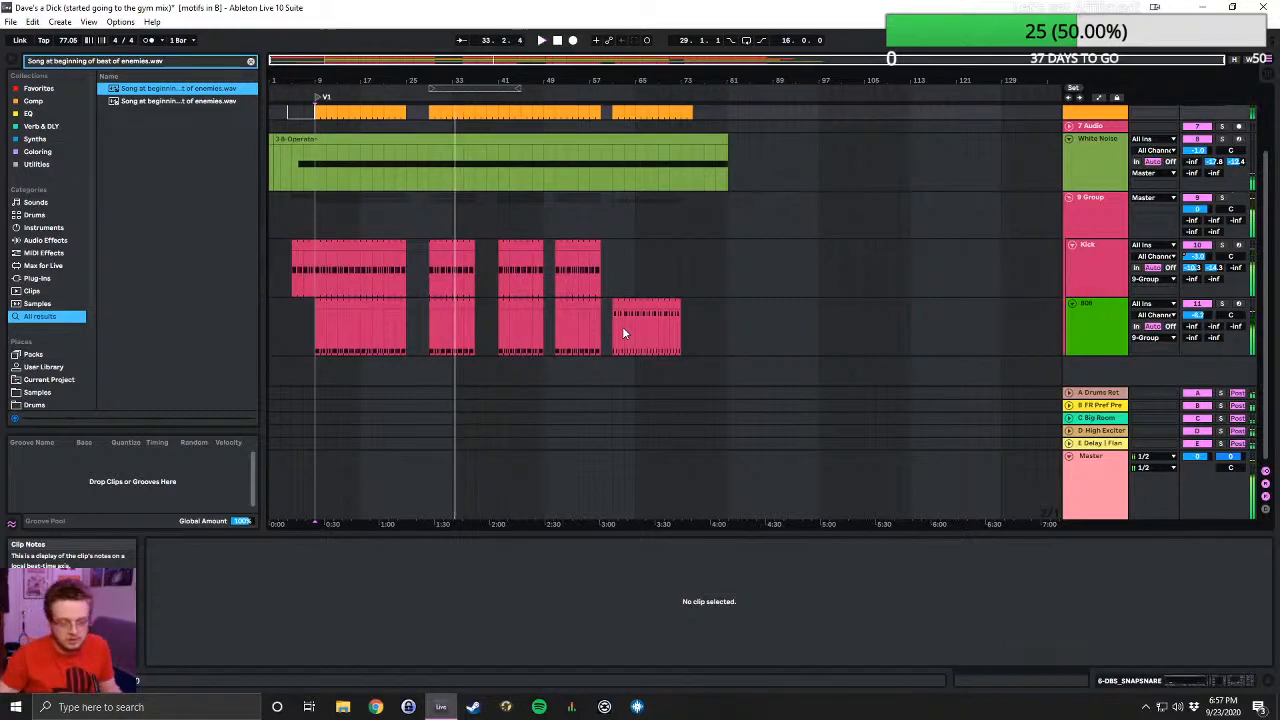
pyautogui.scroll(4, 451, 183)
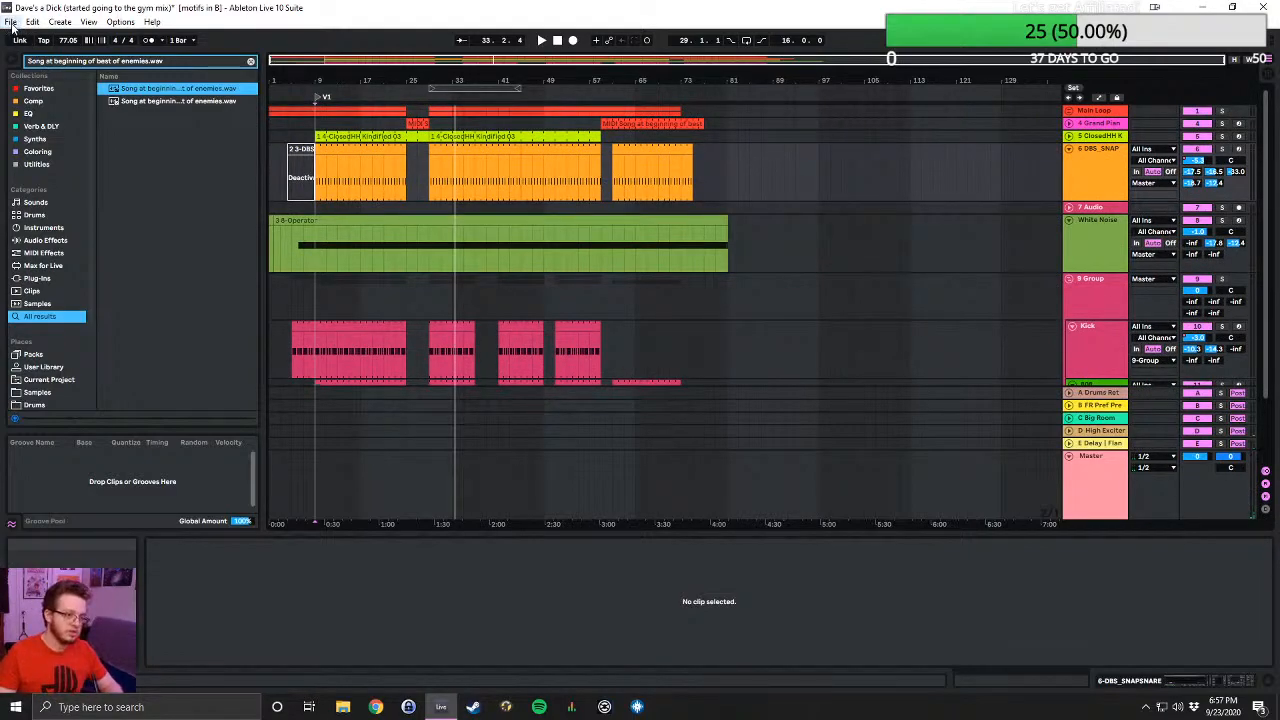
# - Open the GRizlike Live Set from the GRizlike Project folder in Beatz, discarding the changes to the current set
pyautogui.click(18, 24)
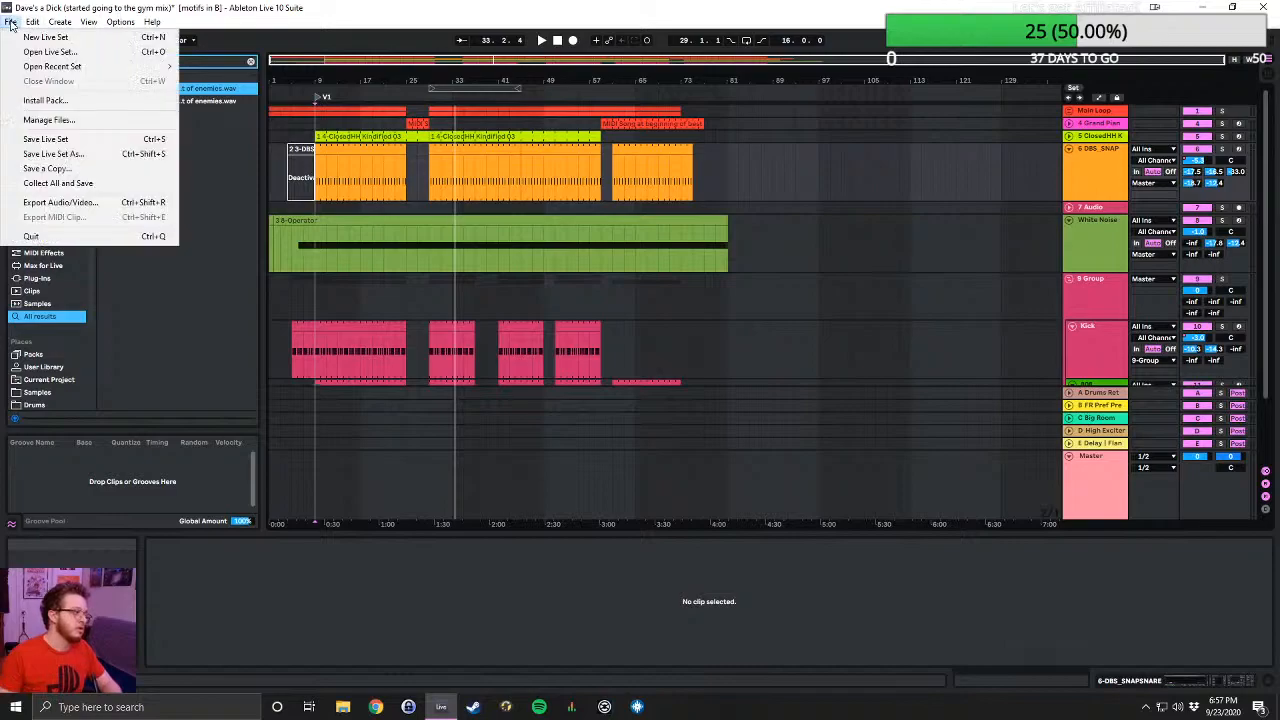
pyautogui.click(30, 52)
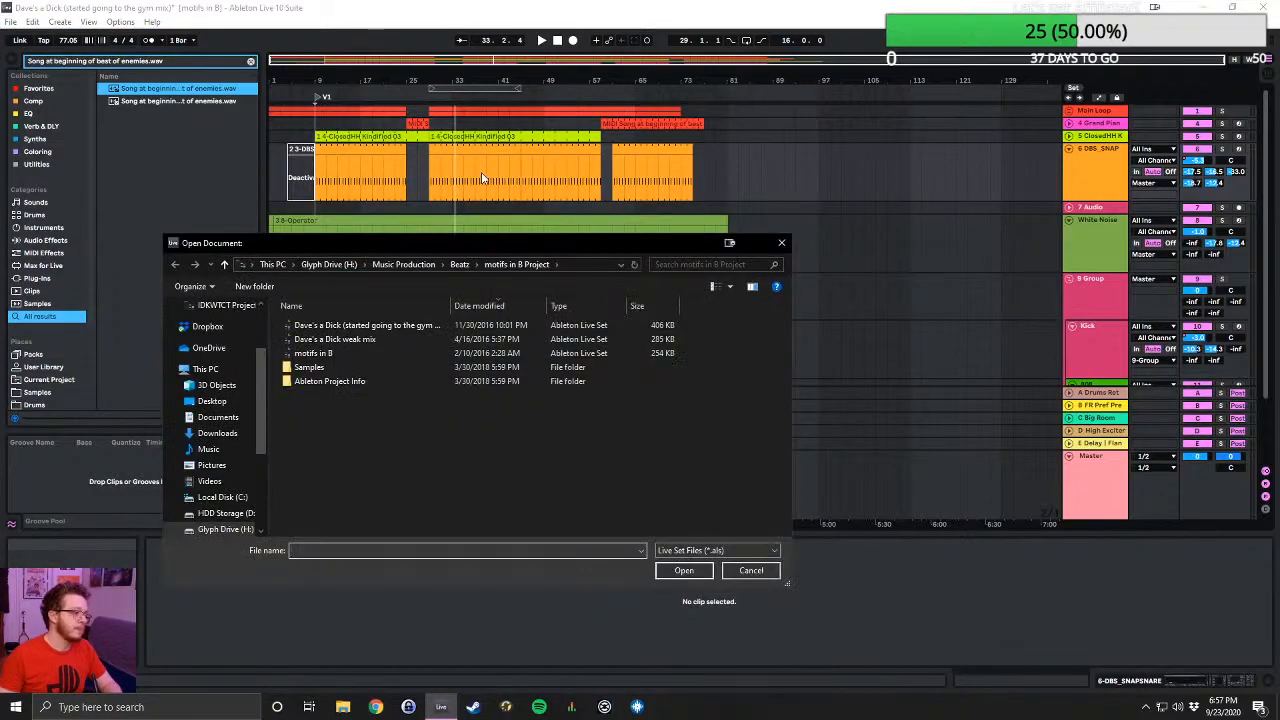
pyautogui.click(460, 265)
pyautogui.scroll(-3, 430, 383)
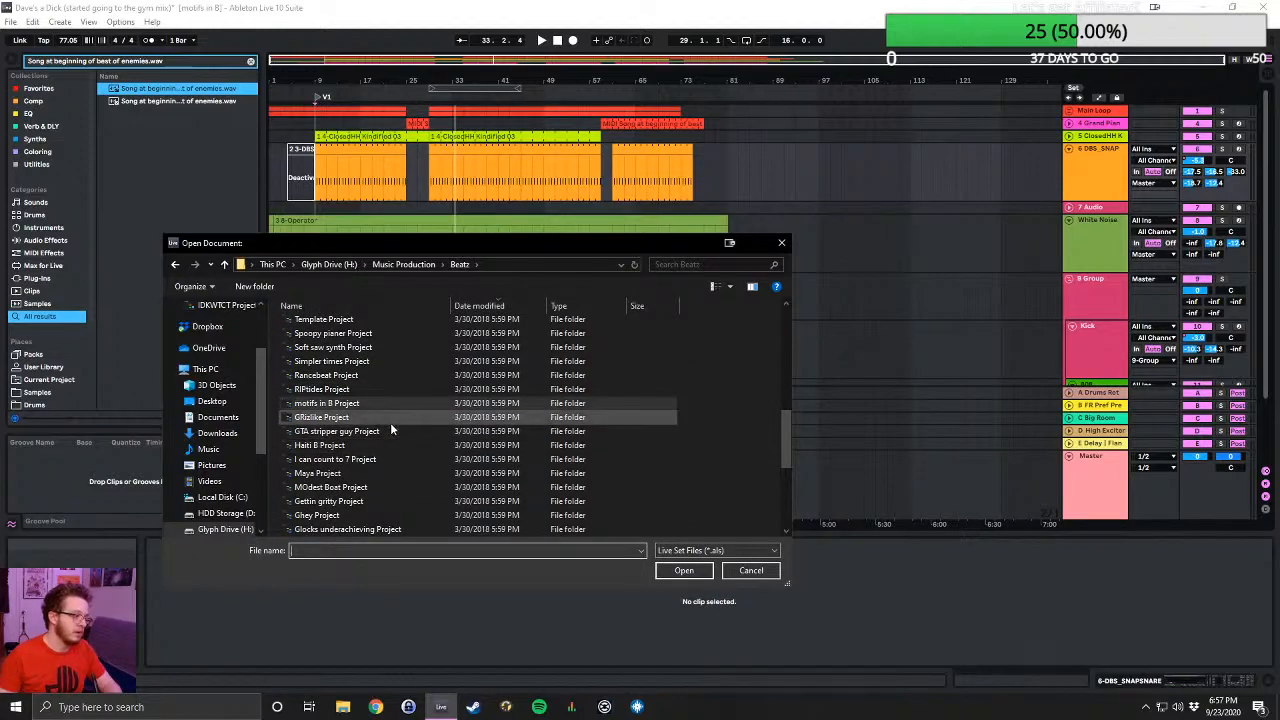
pyautogui.doubleClick(390, 422)
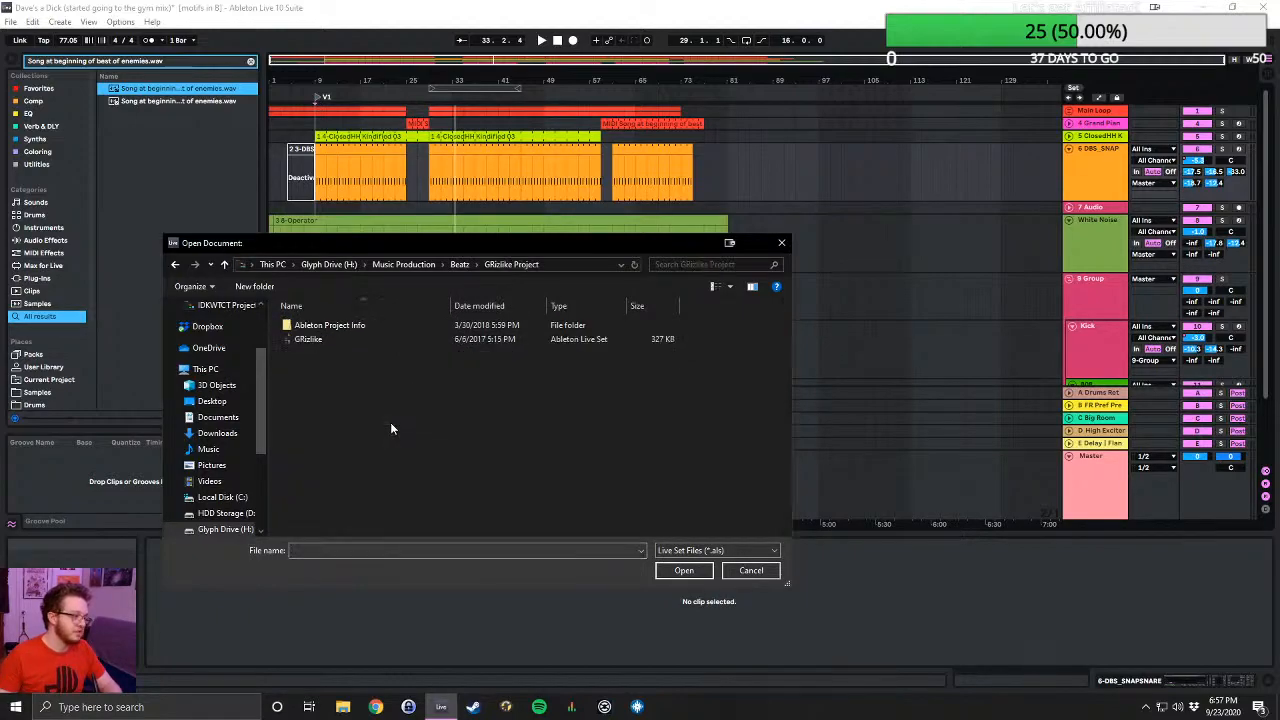
pyautogui.click(226, 264)
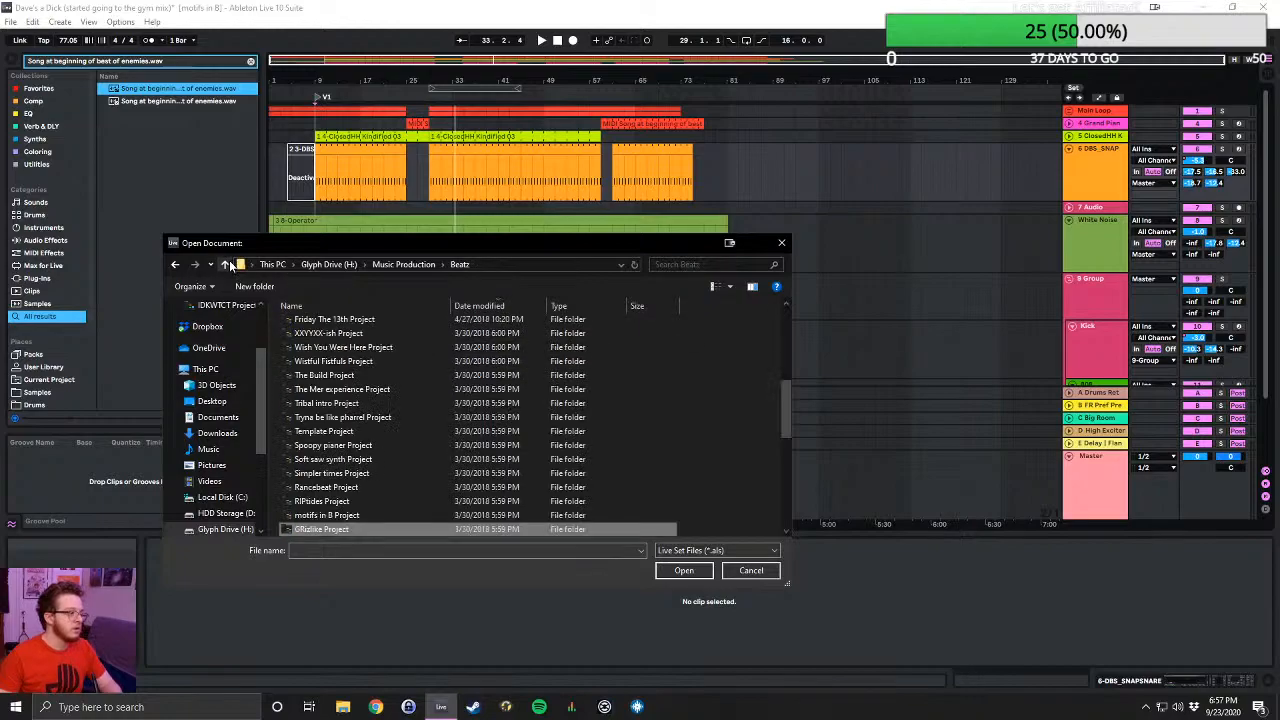
pyautogui.doubleClick(354, 530)
pyautogui.doubleClick(332, 343)
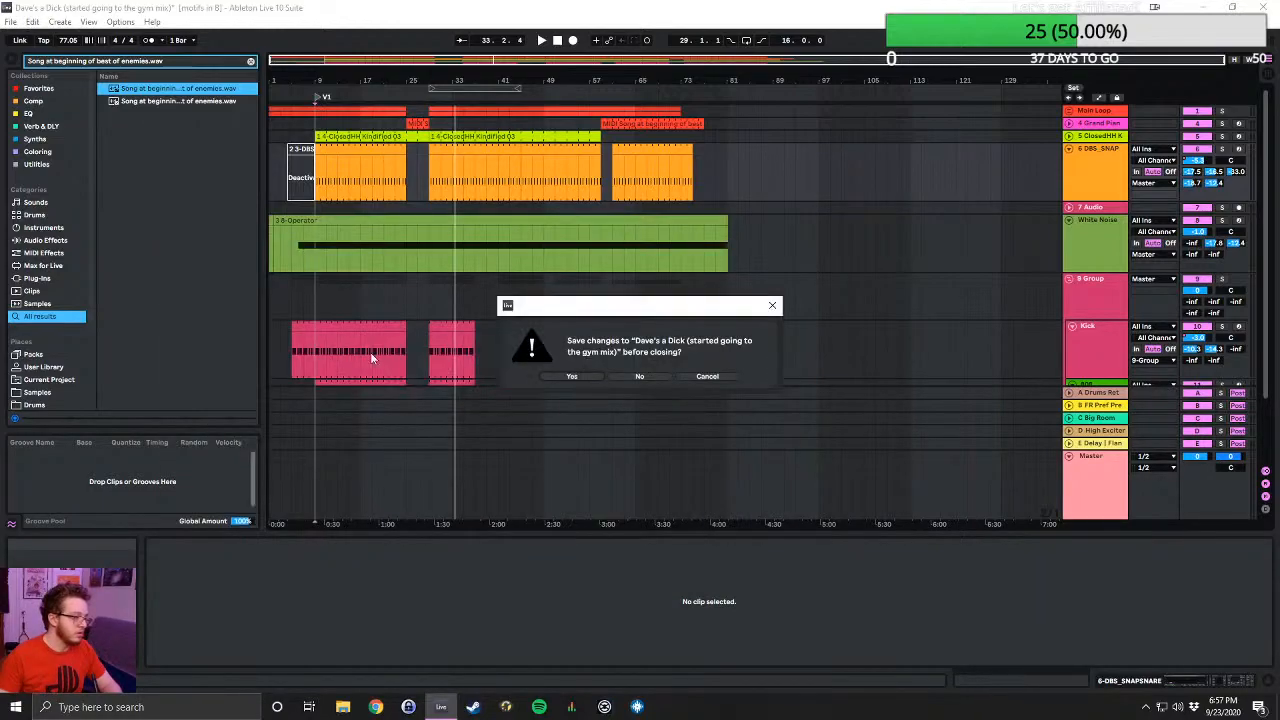
pyautogui.click(641, 376)
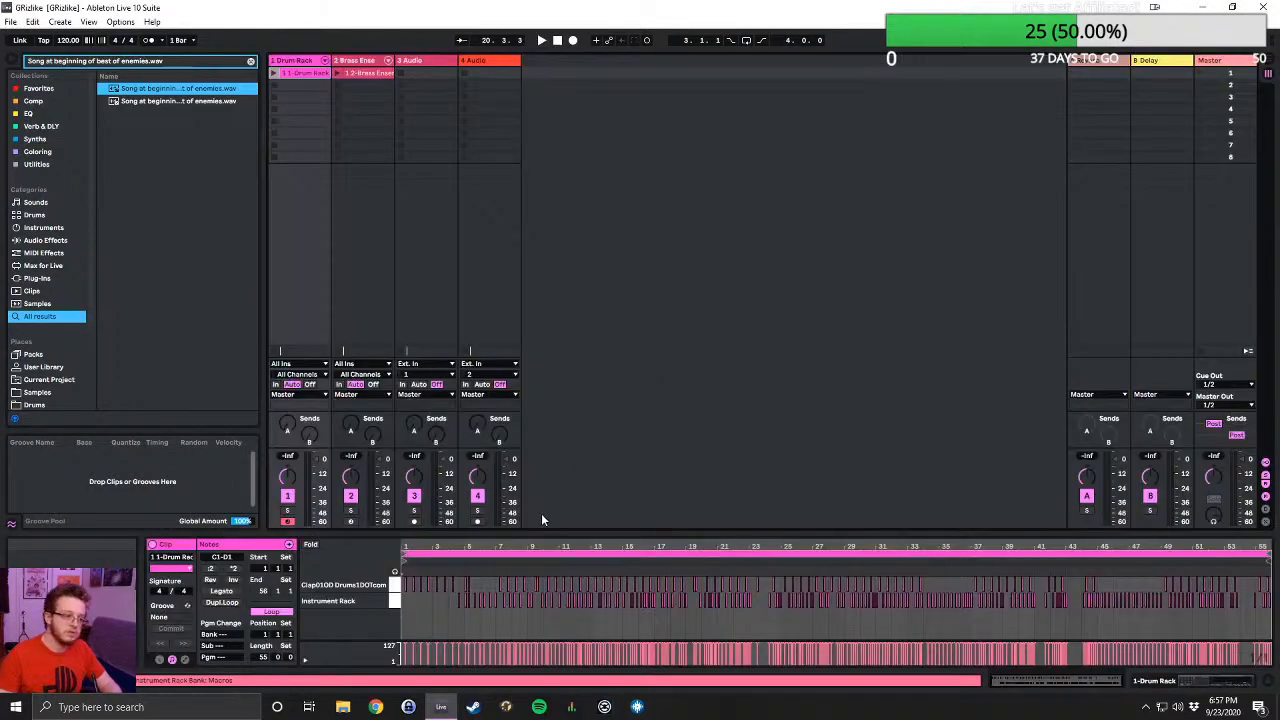
# - Check the GRizlike set's Arrangement View, and launch its Brass Ensemble clip in Session View
pyautogui.click(1273, 62)
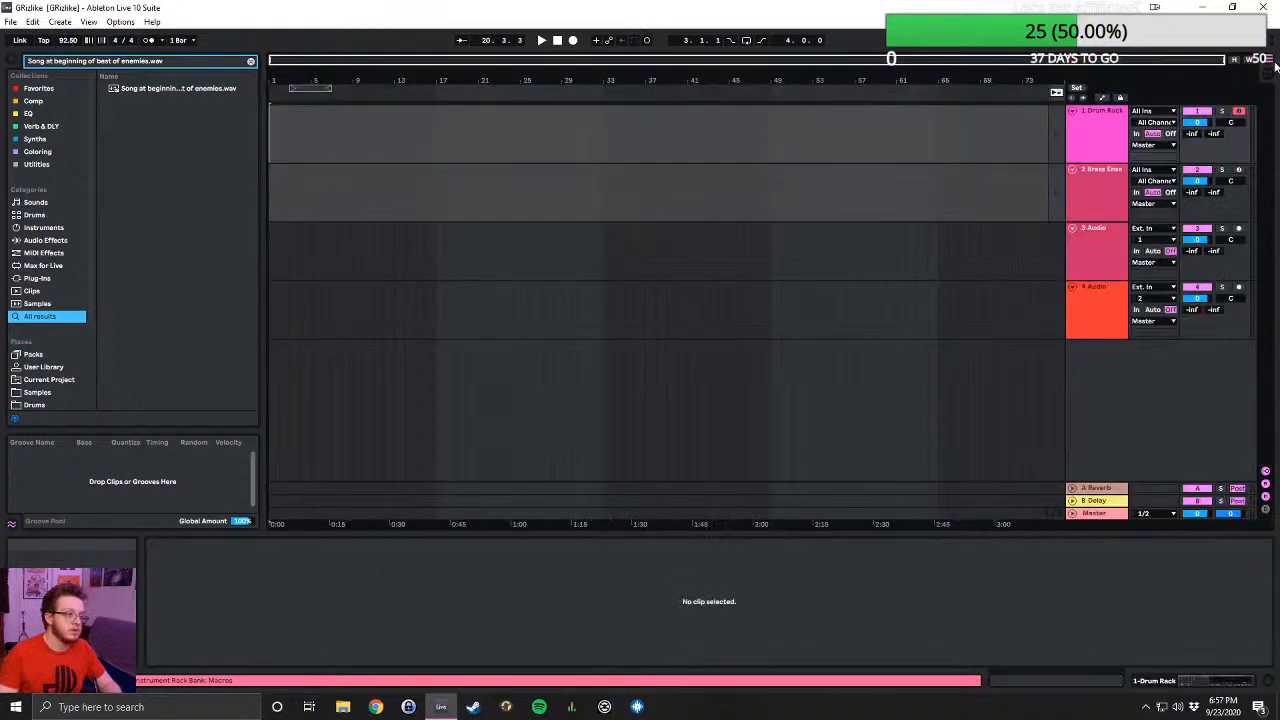
pyautogui.click(1270, 73)
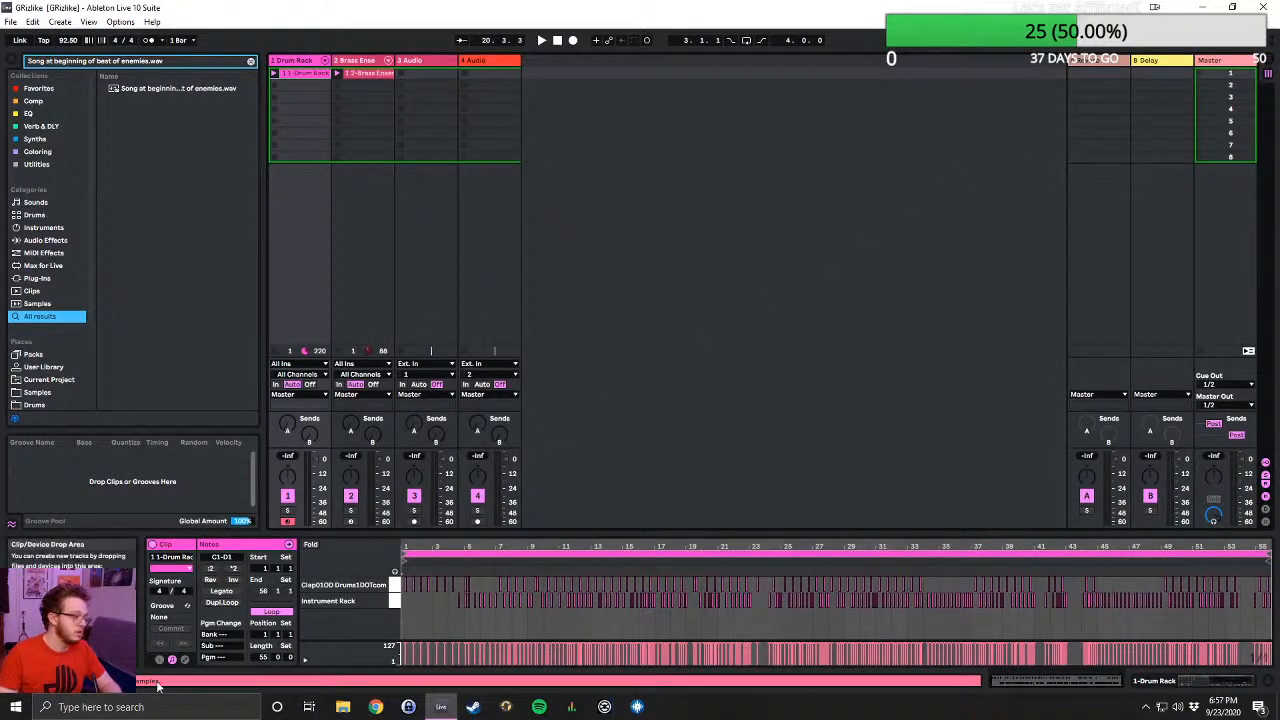
pyautogui.click(338, 73)
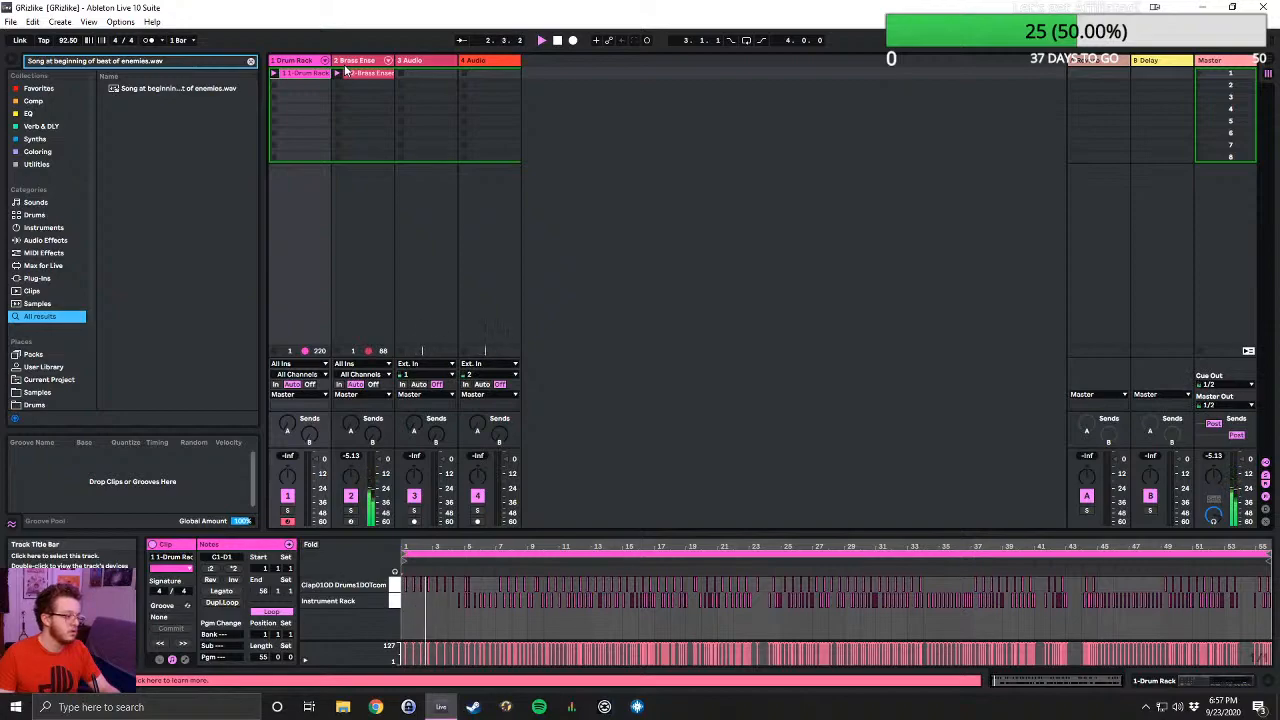
# - Replace the missing Clap01OD Drums1DOTcom.wav with its browser match and let Live resolve the other missing files from that location
pyautogui.click(100, 681)
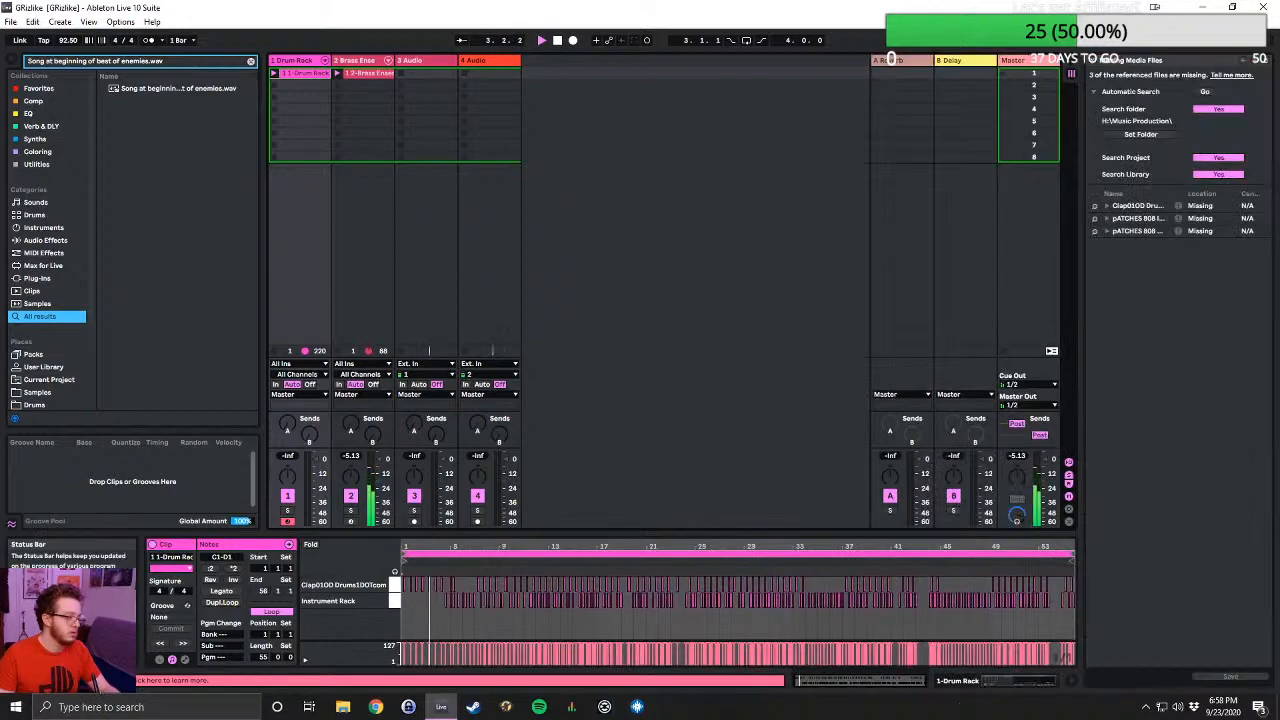
pyautogui.click(1094, 206)
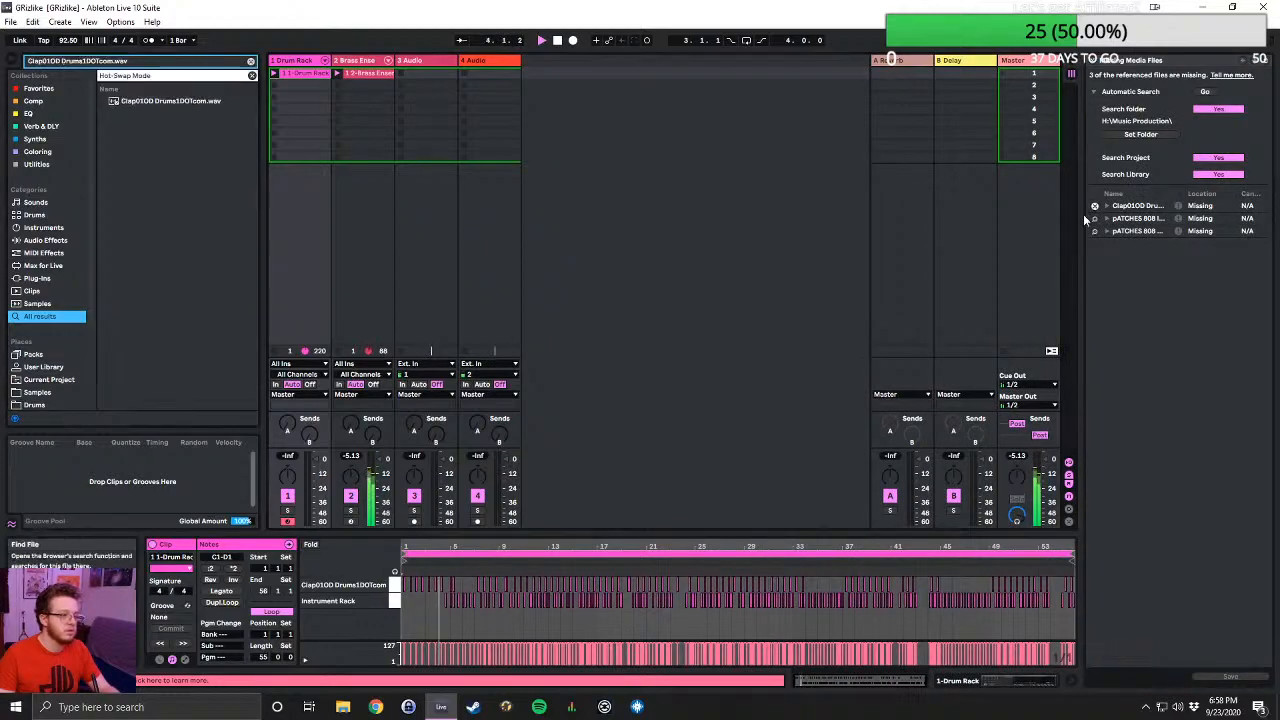
pyautogui.doubleClick(170, 101)
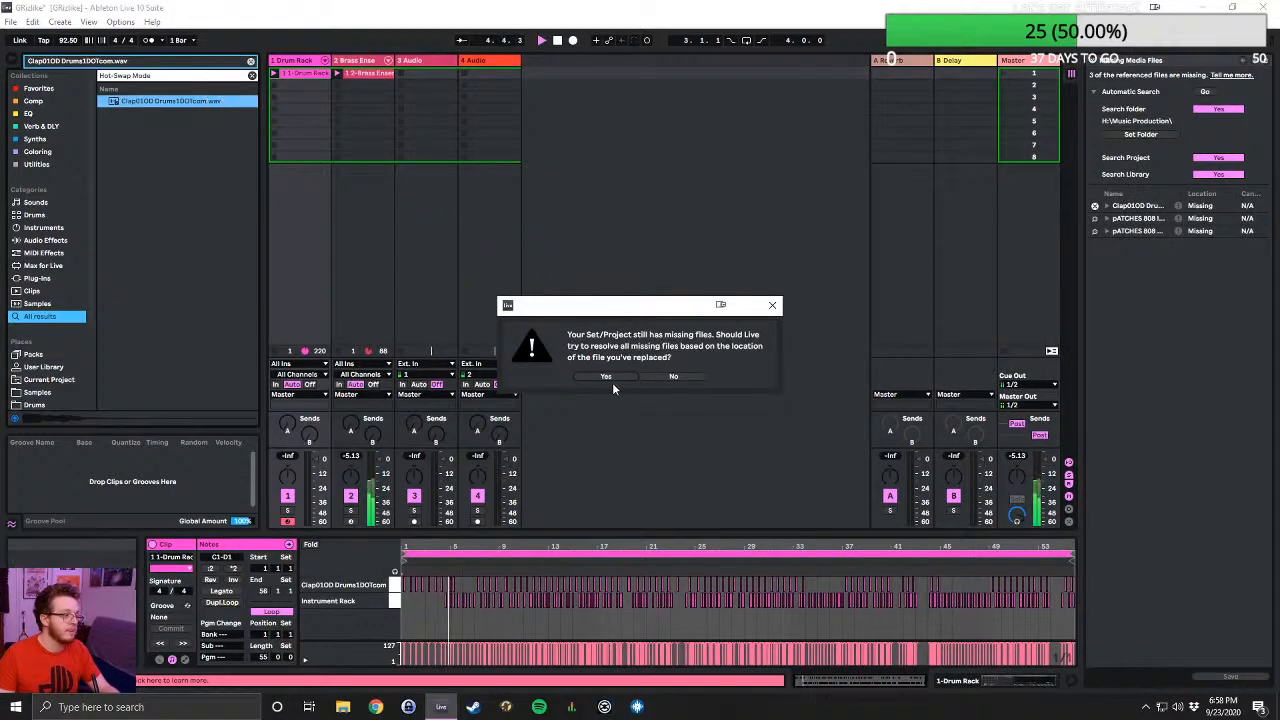
pyautogui.click(611, 377)
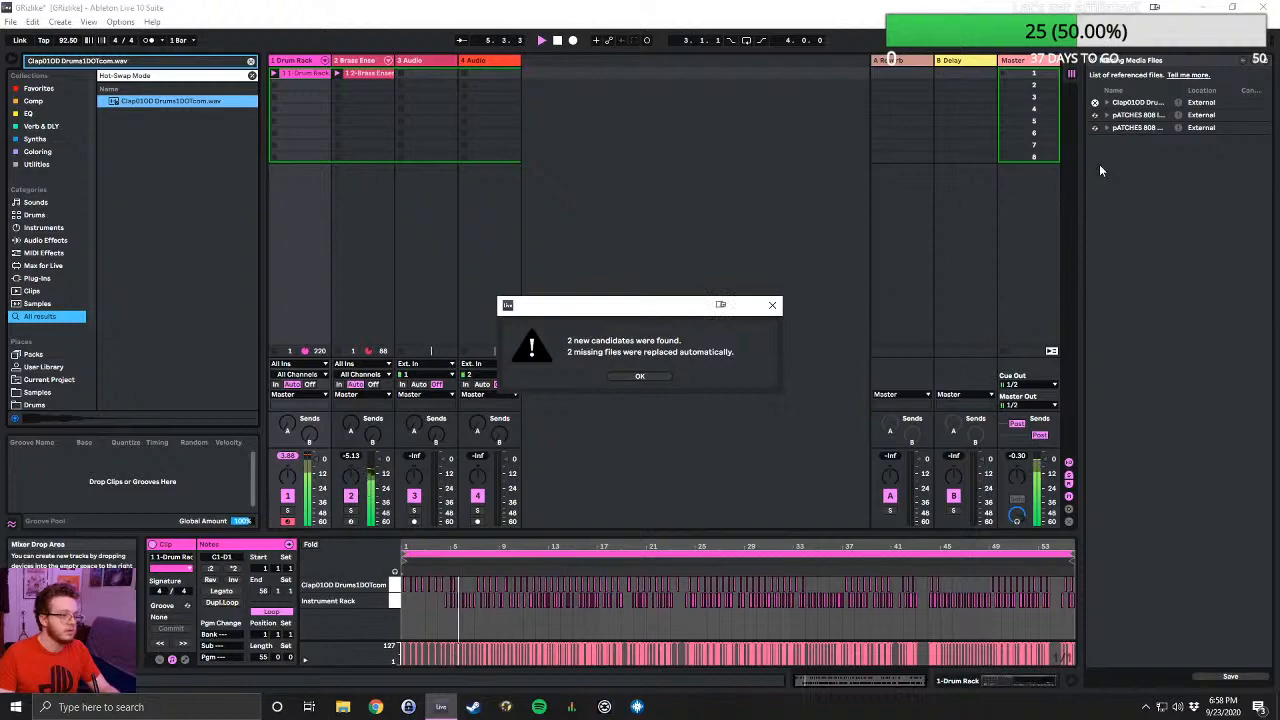
pyautogui.click(655, 376)
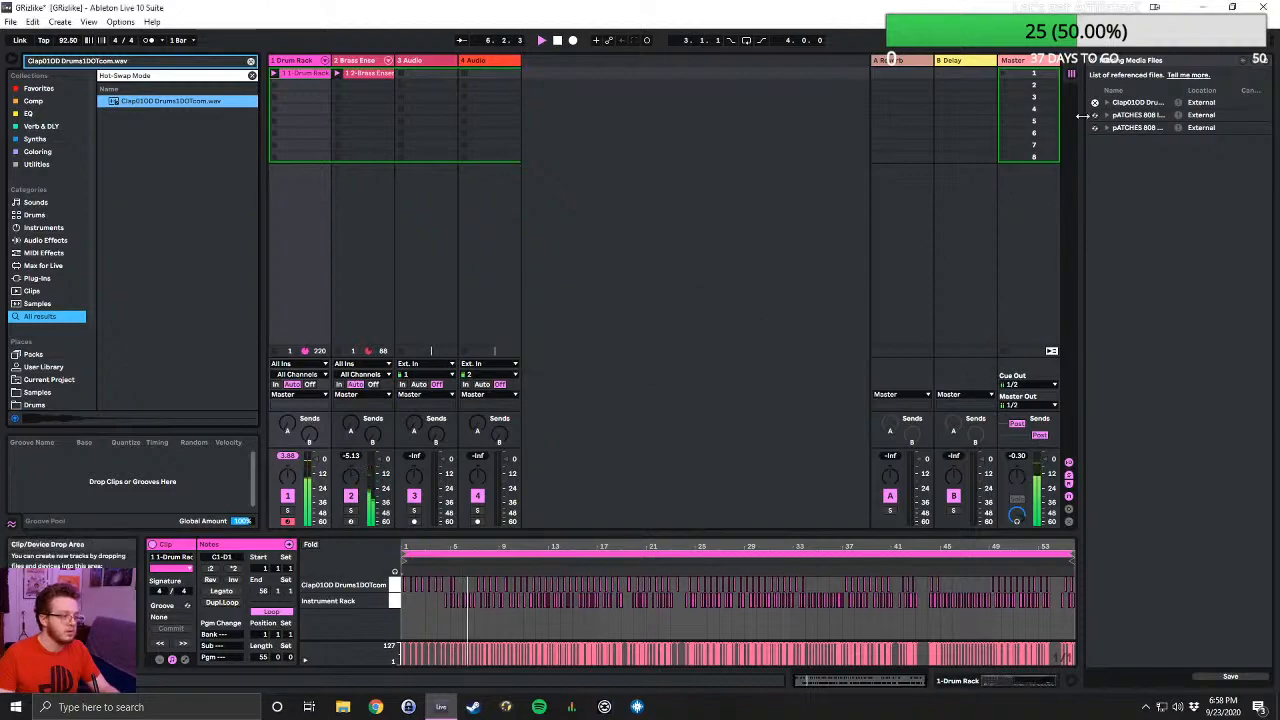
pyautogui.click(10, 21)
pyautogui.click(45, 49)
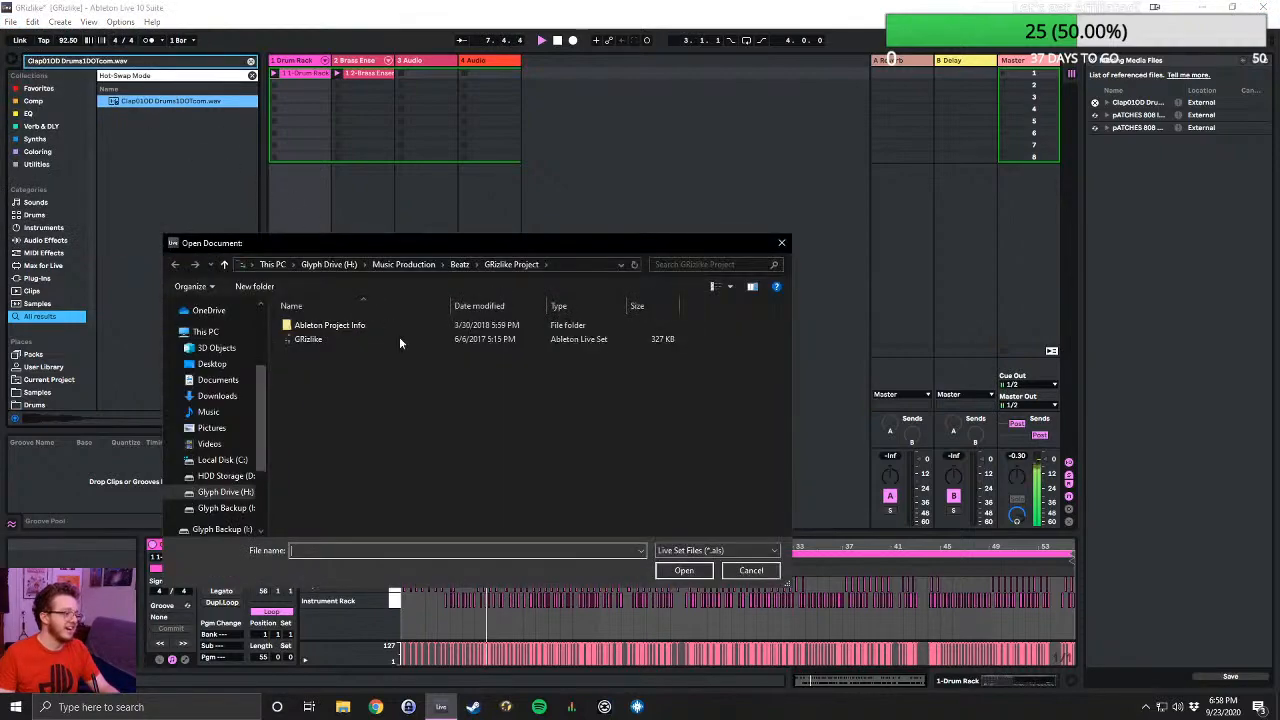
pyautogui.click(745, 570)
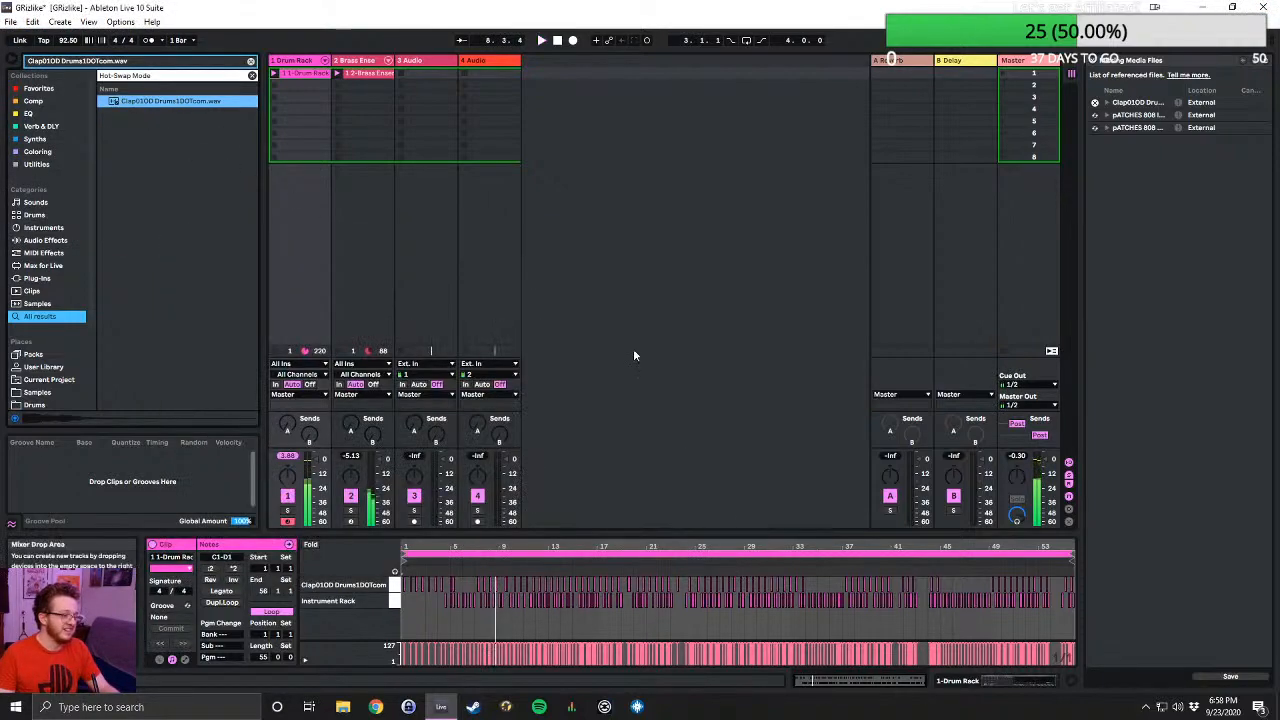
# - Open the Haiti B Live Set from the Haiti B Project folder in Beatz, discarding the GRizlike changes and dismissing the plug-in notice
pyautogui.click(10, 21)
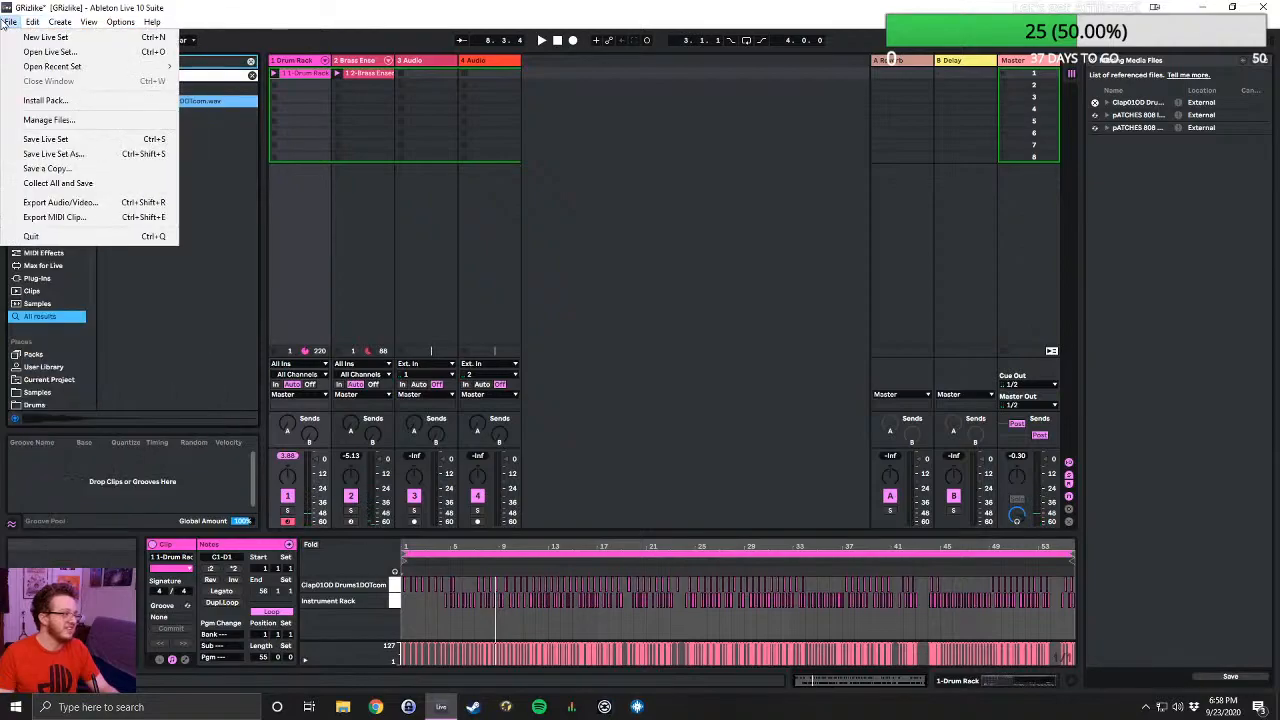
pyautogui.click(45, 51)
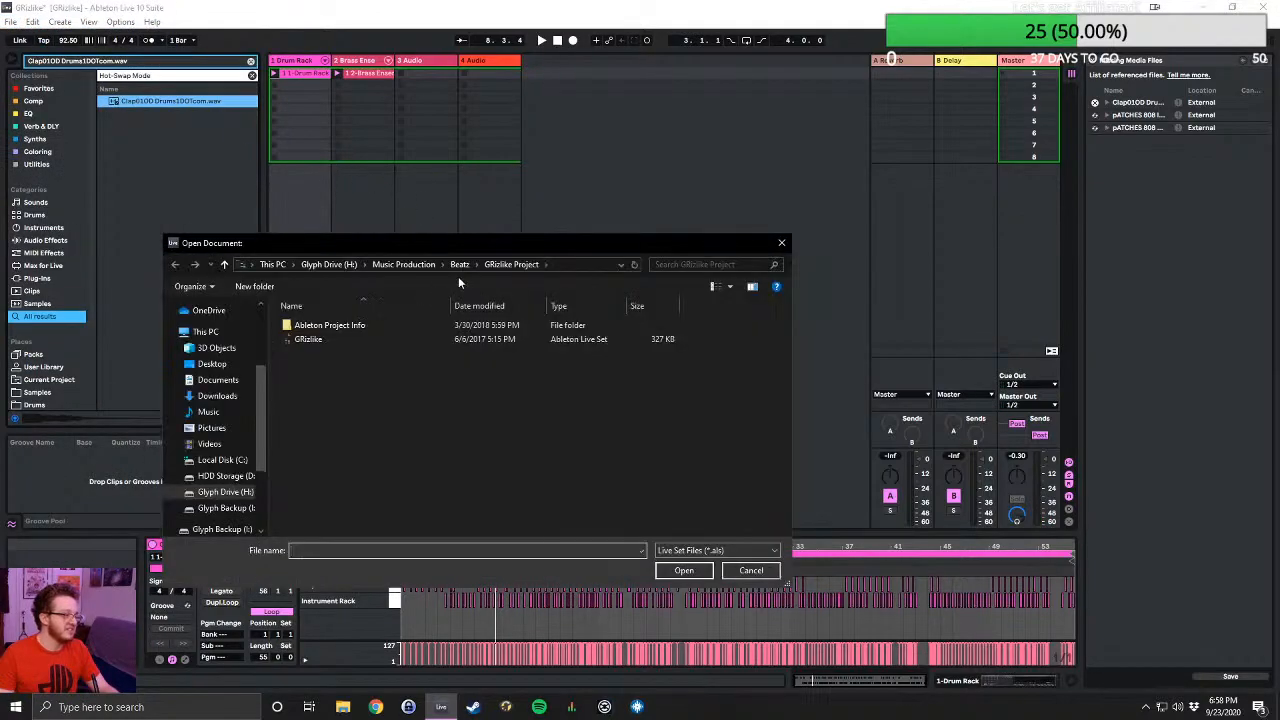
pyautogui.click(460, 264)
pyautogui.scroll(-3, 414, 410)
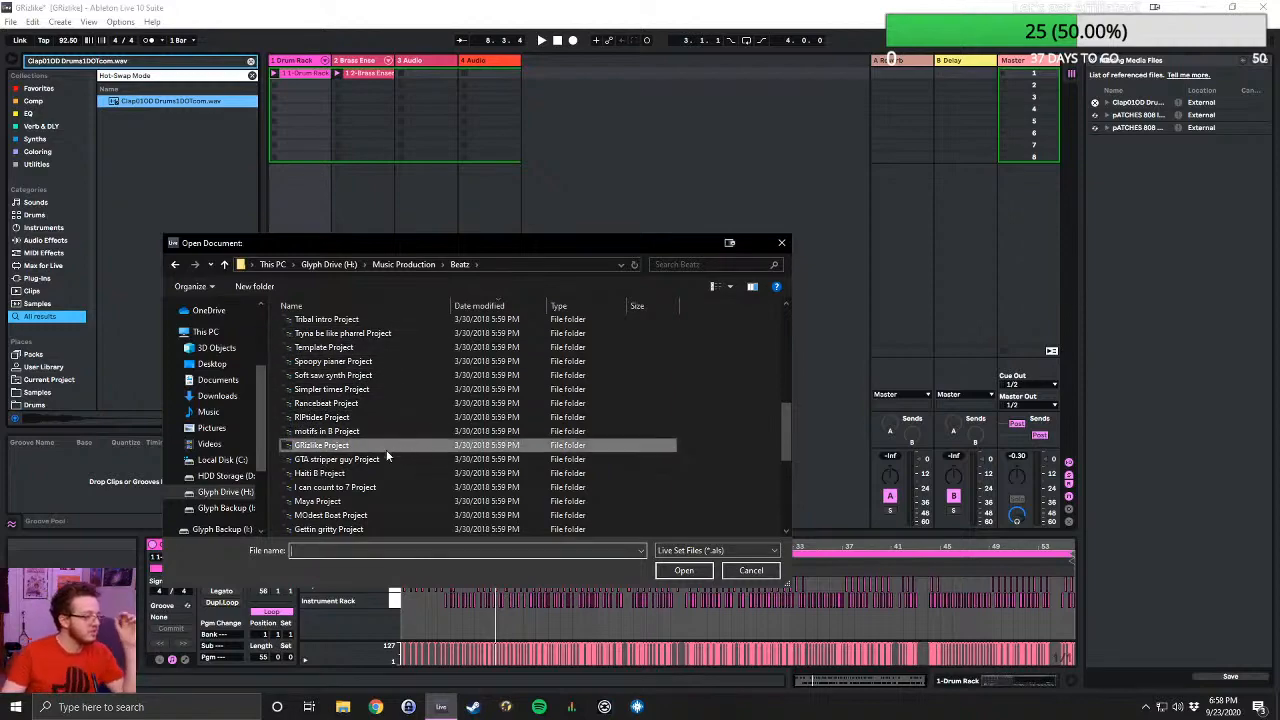
pyautogui.doubleClick(362, 474)
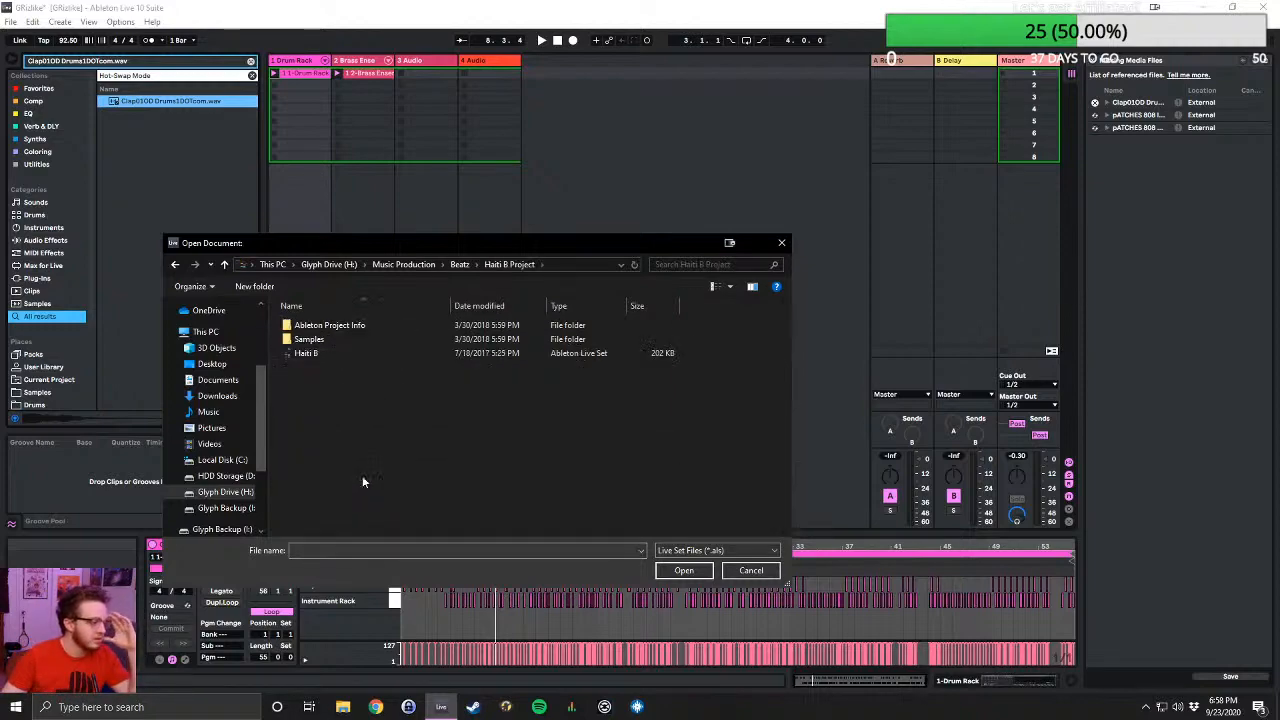
pyautogui.doubleClick(305, 353)
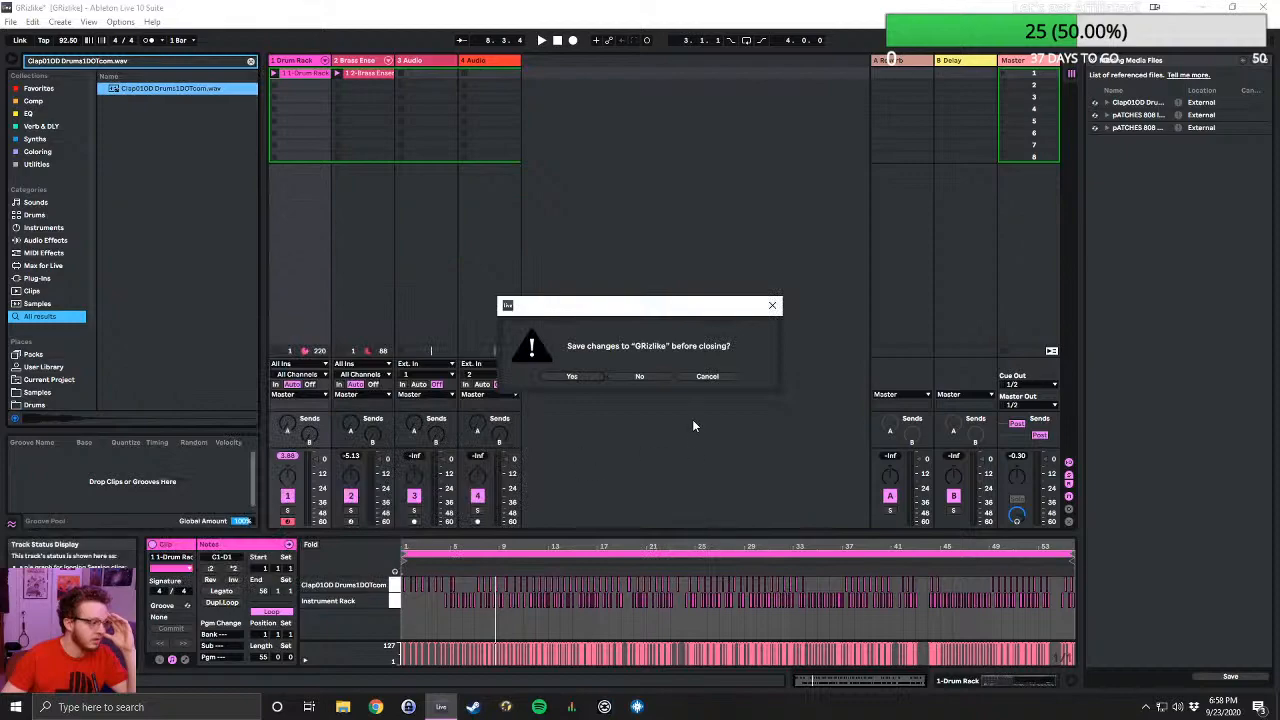
pyautogui.click(639, 376)
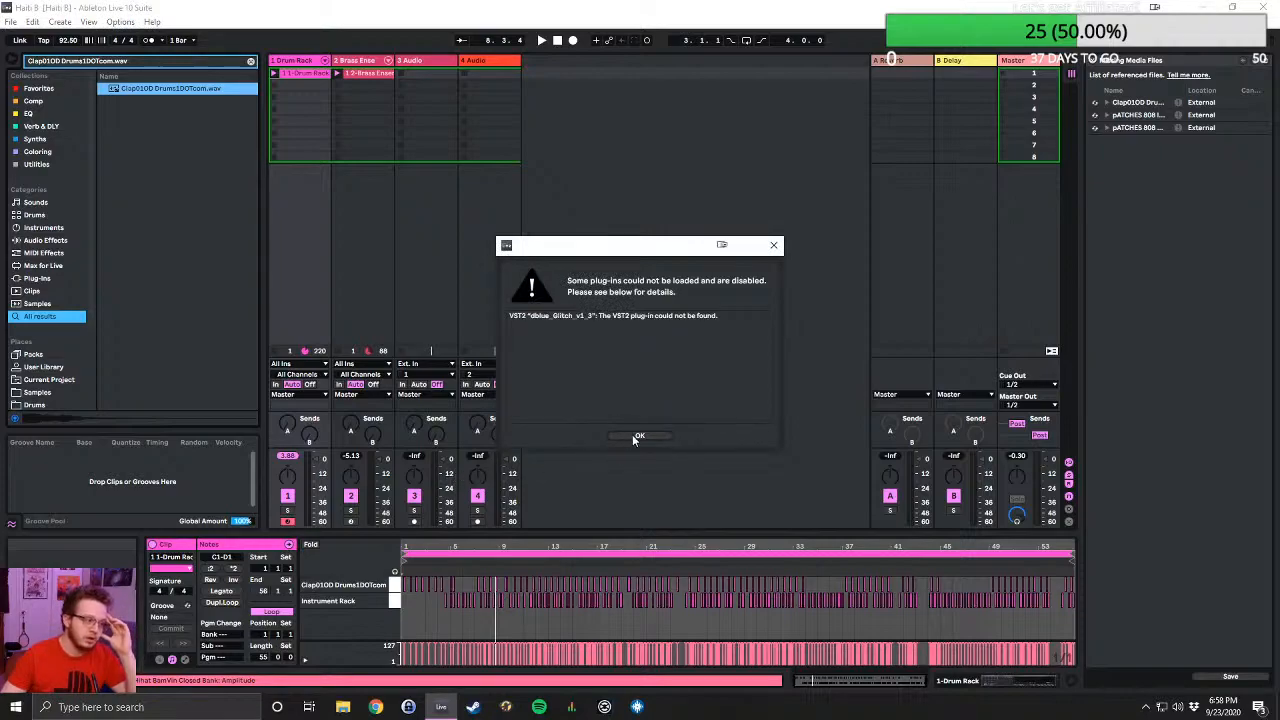
pyautogui.click(636, 436)
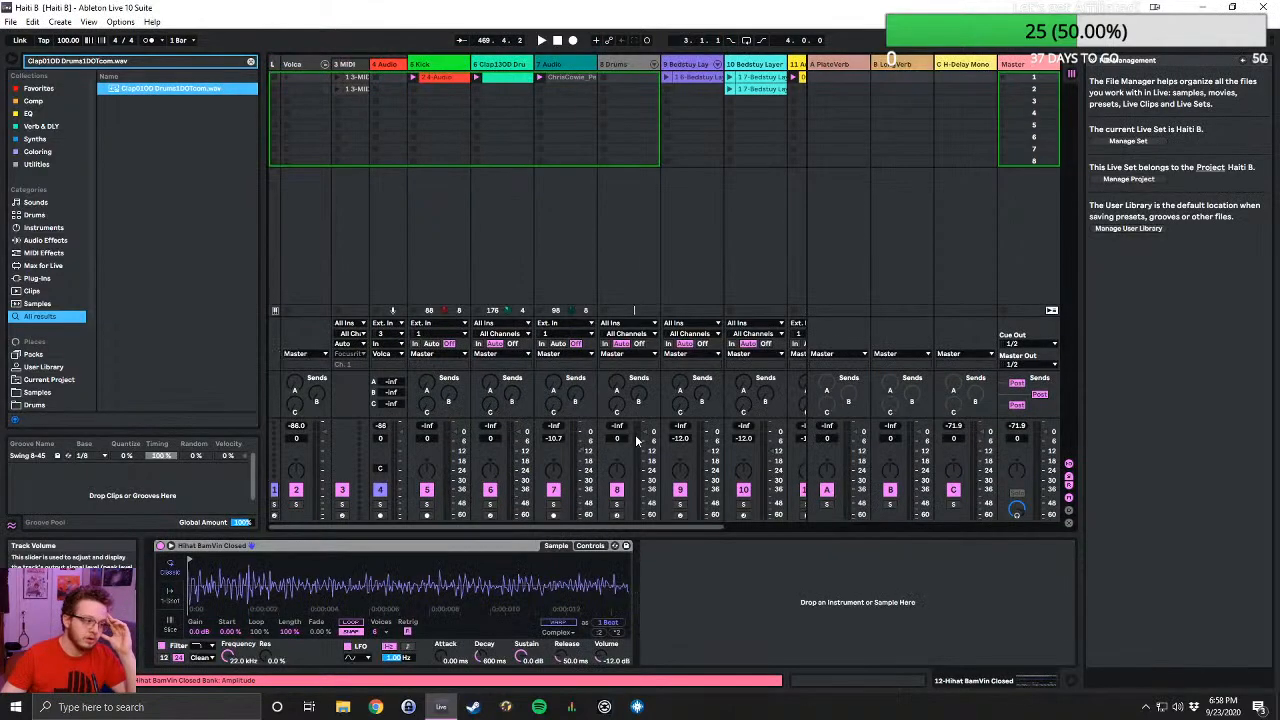
# - Close the File Manager, look at the Haiti B arrangement, and play the Bedstuy Layer clip in Session View
pyautogui.click(1092, 61)
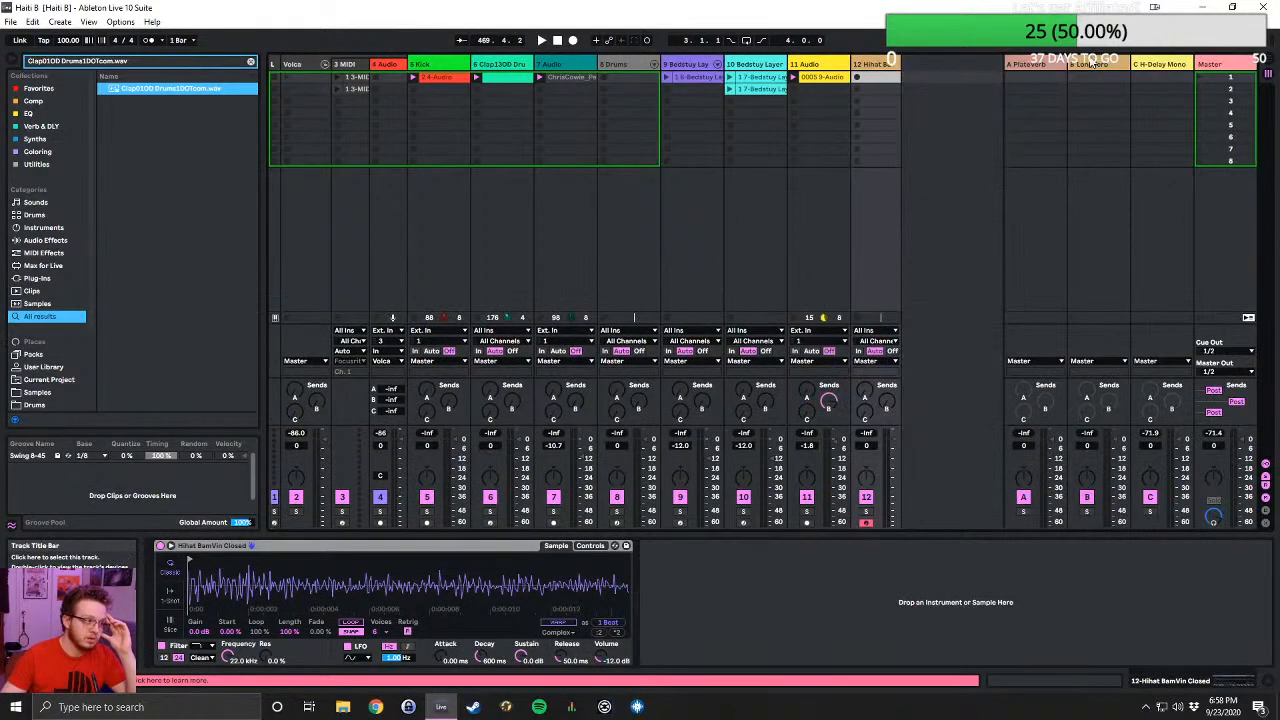
pyautogui.click(1271, 62)
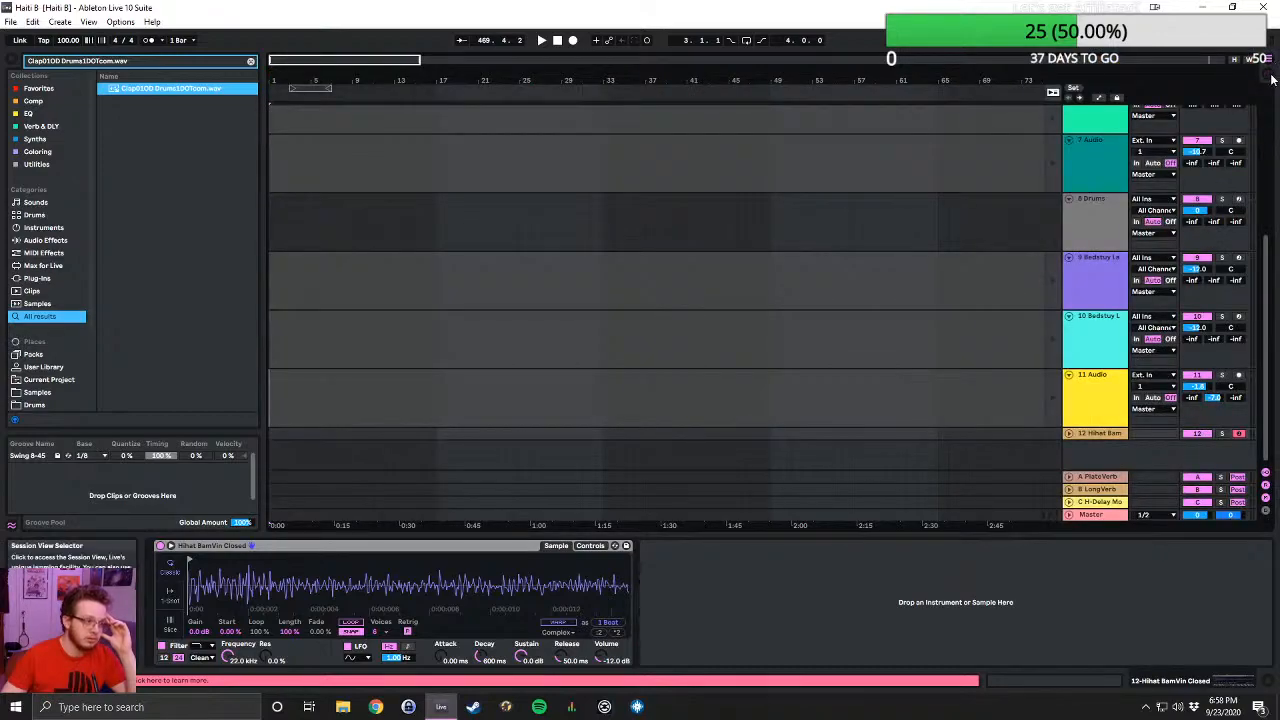
pyautogui.click(1270, 76)
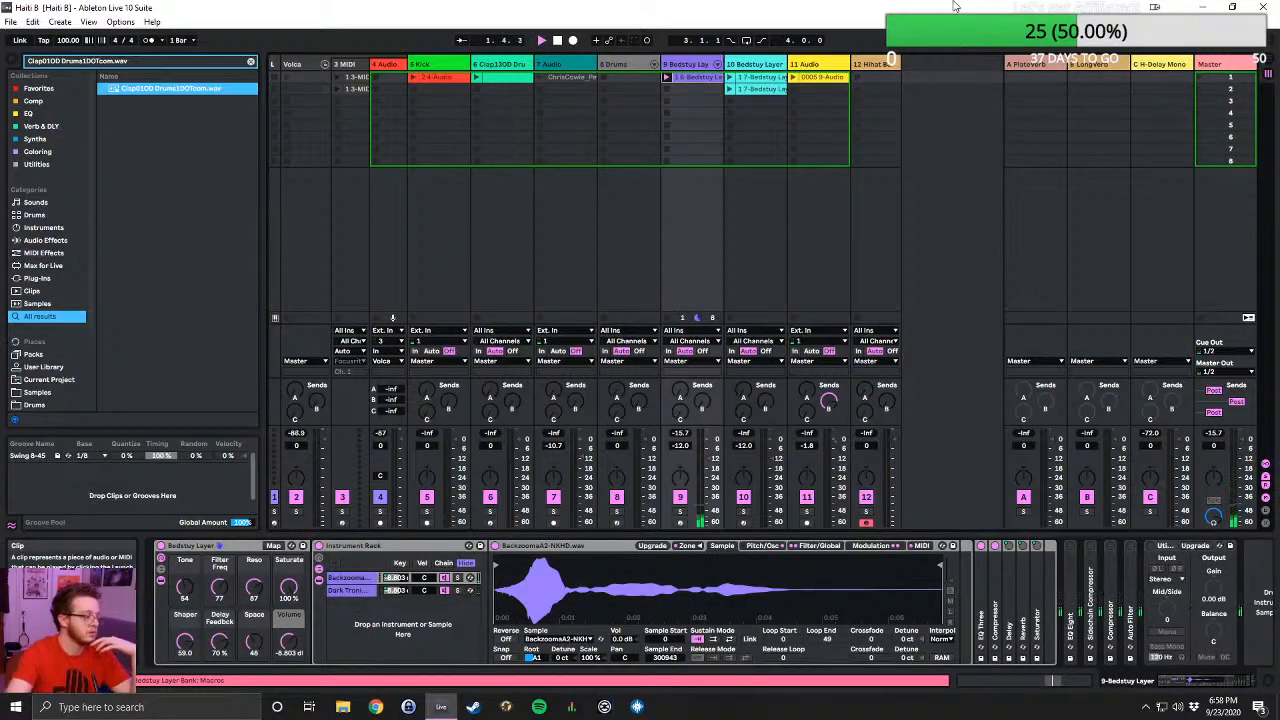
# - Replace the missing ChrisCowie_Percussion_130bpm3.wav with the first browser match and have Live try to resolve the remaining missing file
pyautogui.click(125, 681)
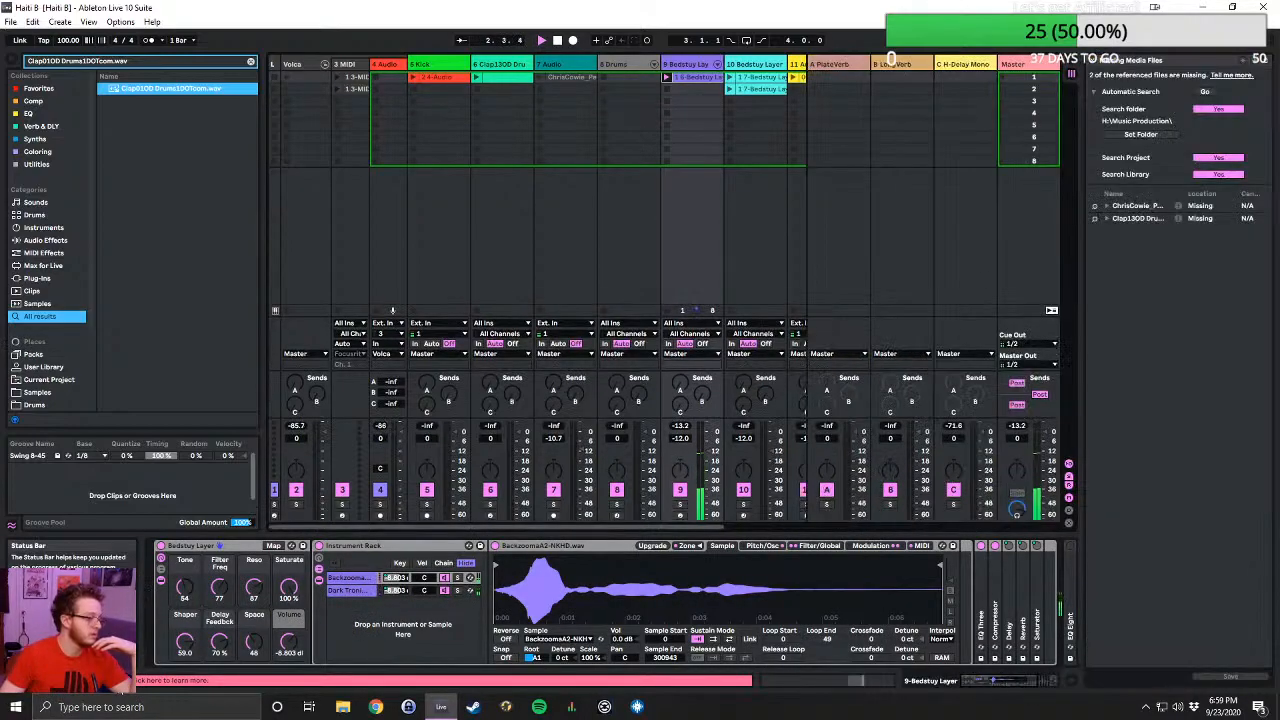
pyautogui.click(1094, 205)
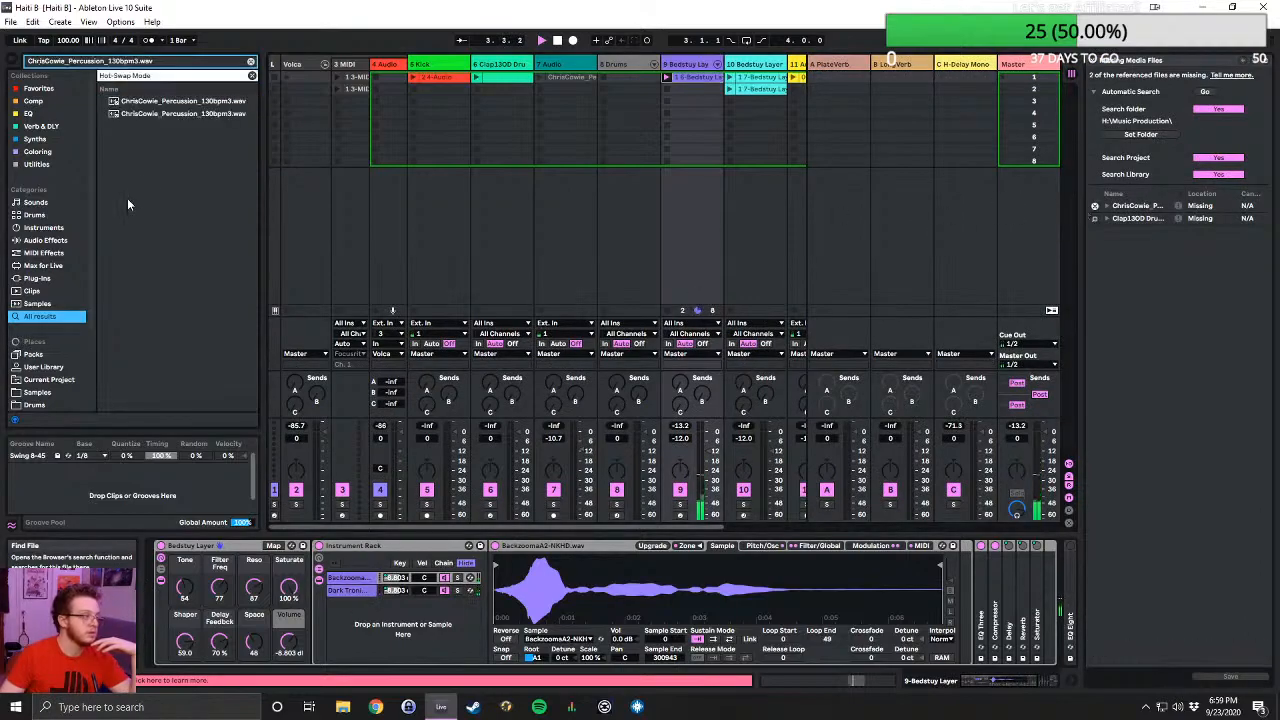
pyautogui.doubleClick(147, 102)
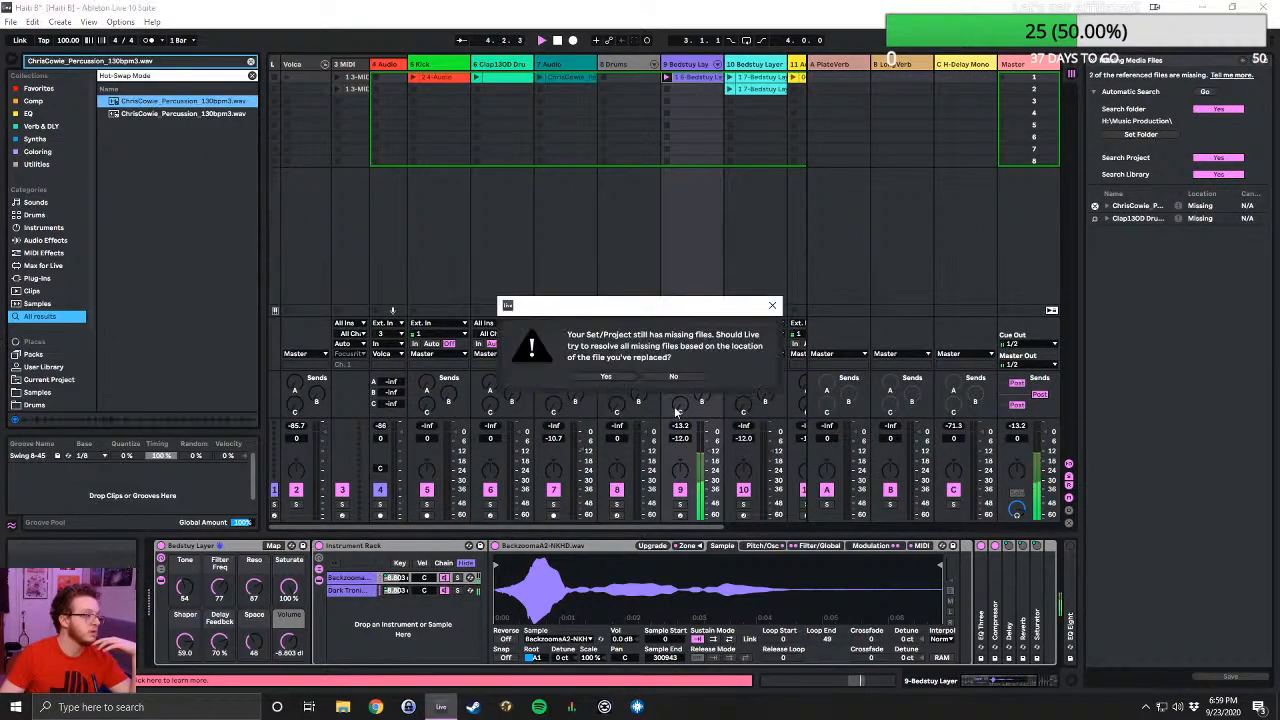
pyautogui.click(604, 376)
pyautogui.click(662, 377)
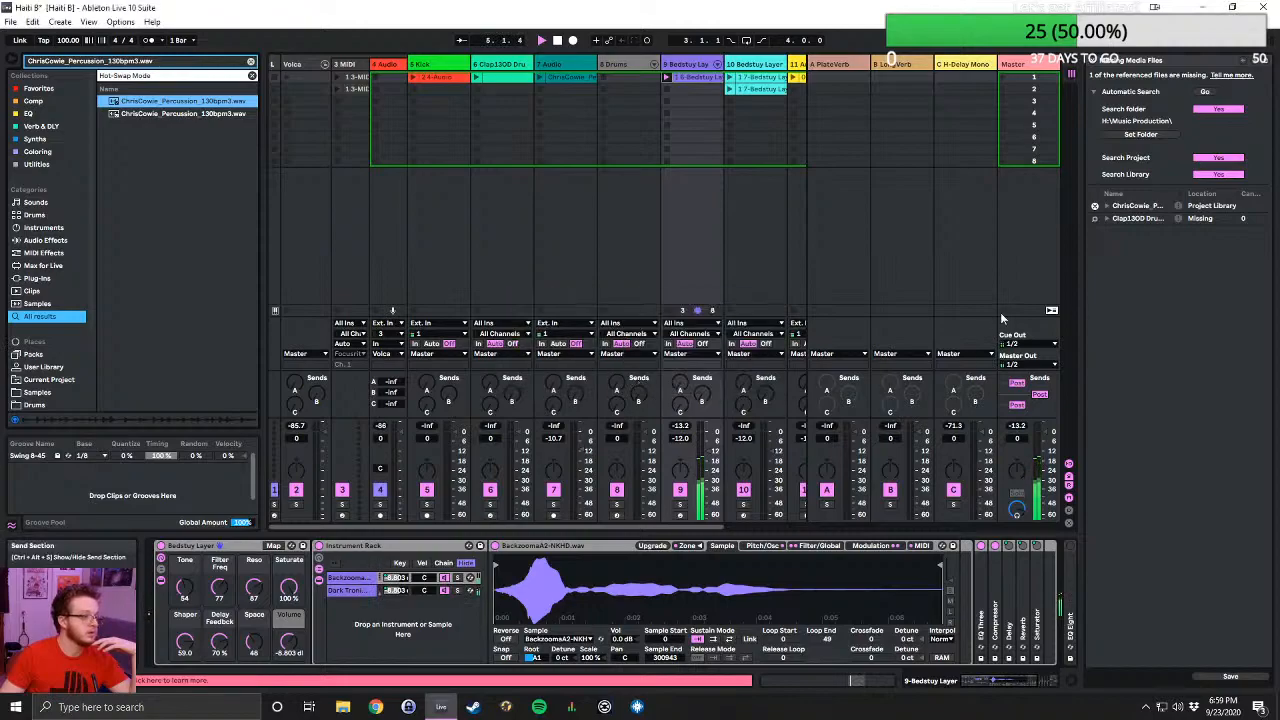
# - Replace the missing Clap13OD Drums1DOTcom.wav with its browser match, close the File Manager, and stop playback after listening to the clips
pyautogui.click(1093, 219)
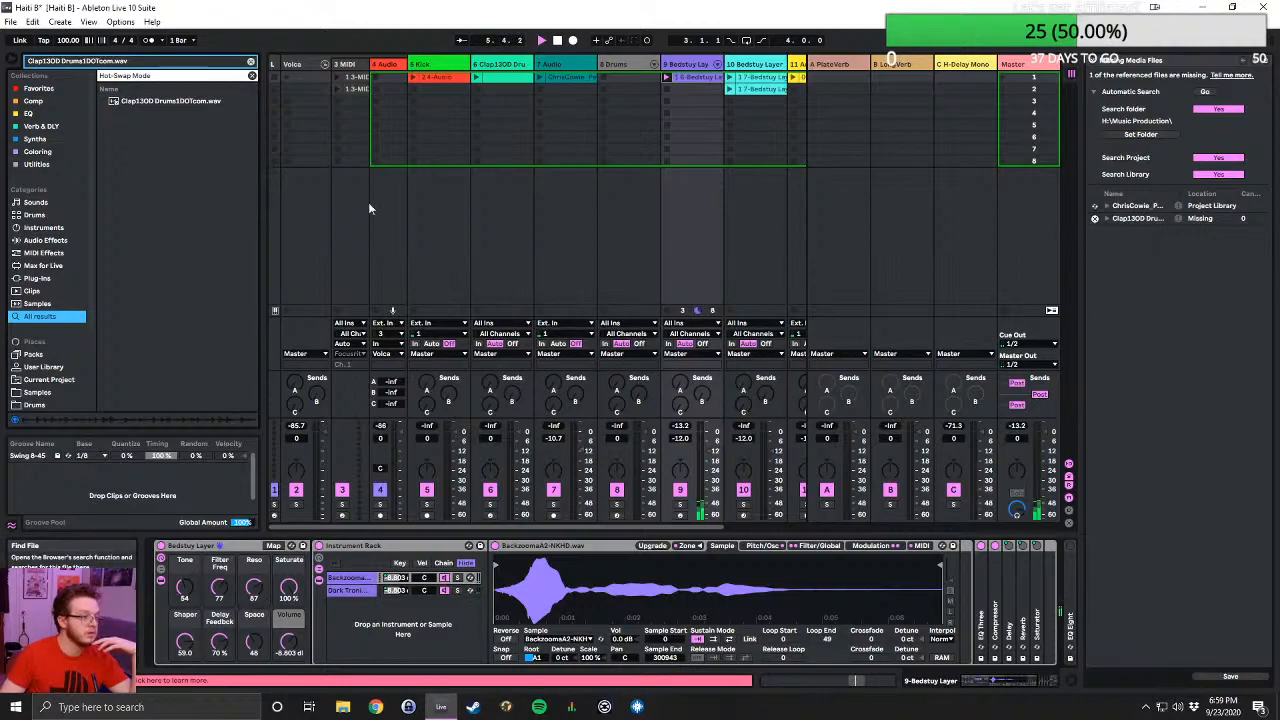
pyautogui.doubleClick(160, 104)
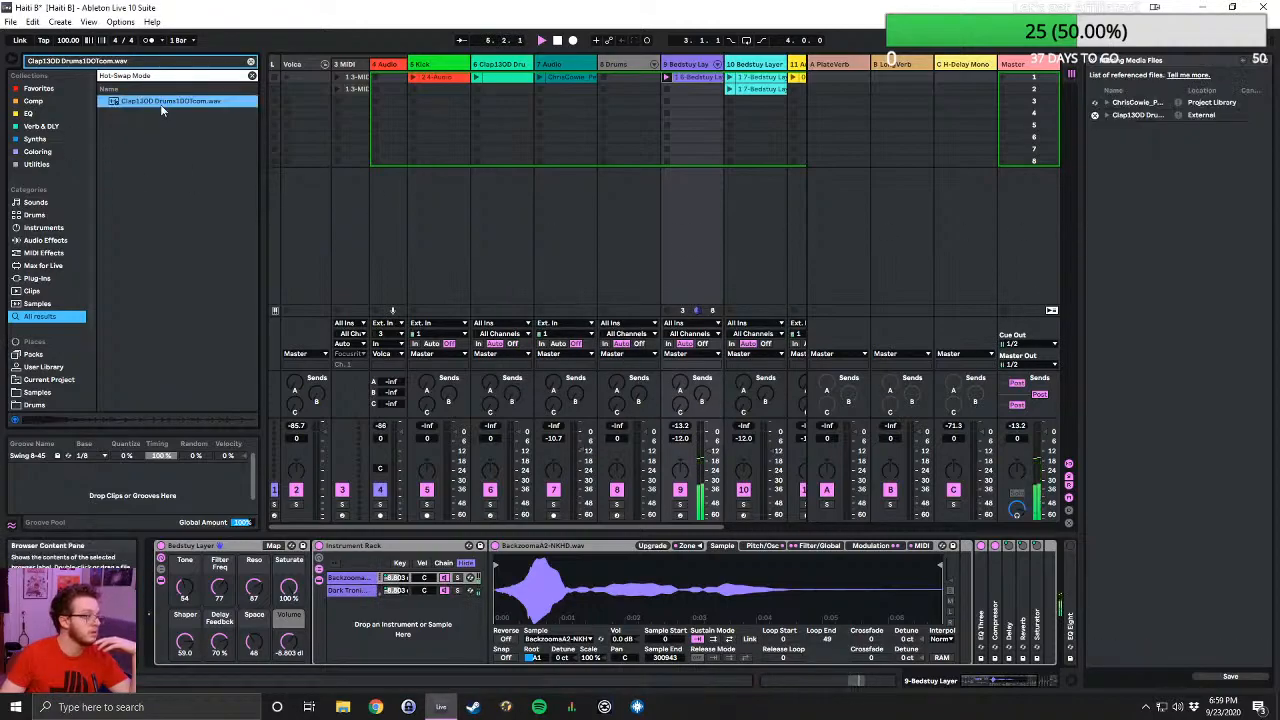
pyautogui.click(1095, 64)
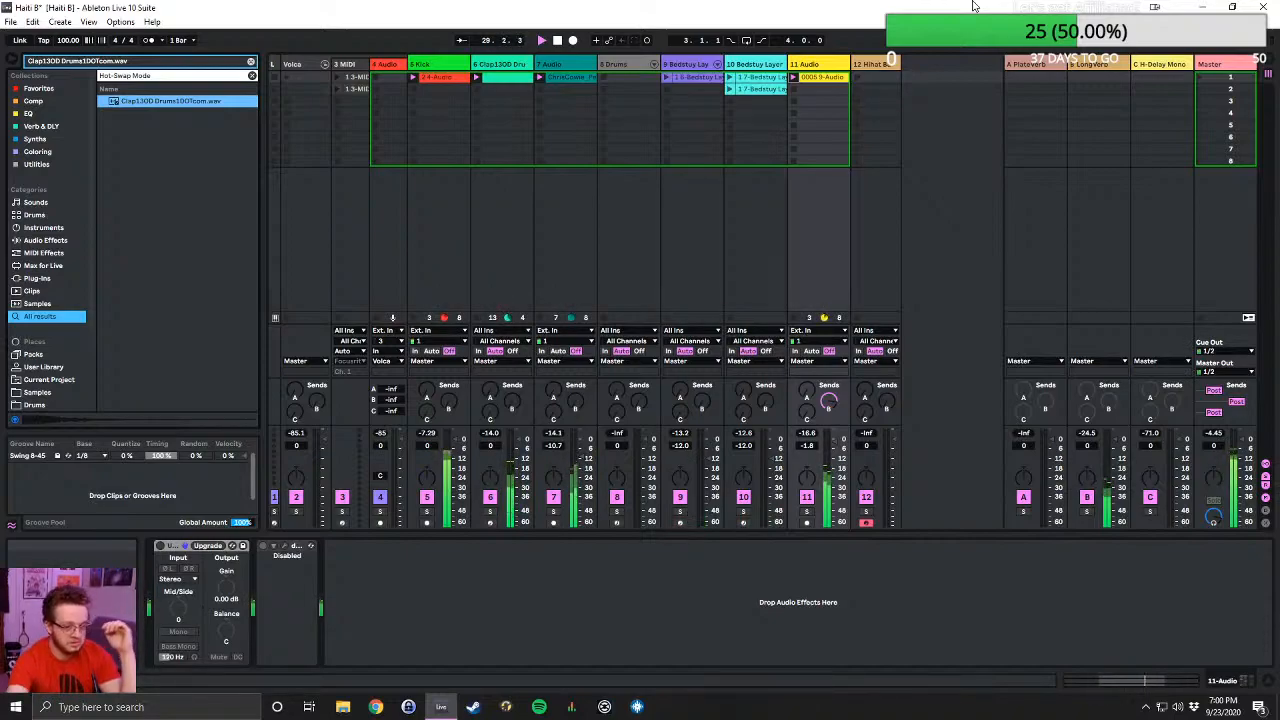
pyautogui.press('space')
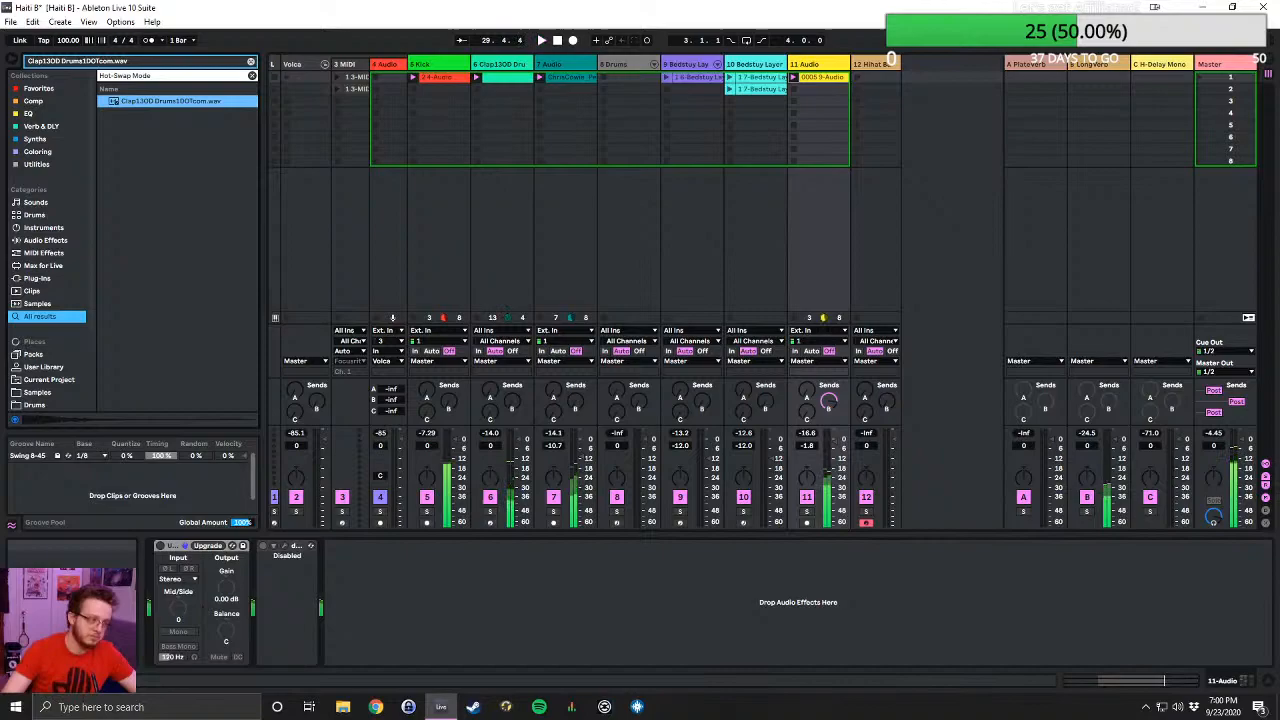
# - Browse the Beatz folder for another Live Set and look inside the I can count to 7 Project folder
pyautogui.click(12, 22)
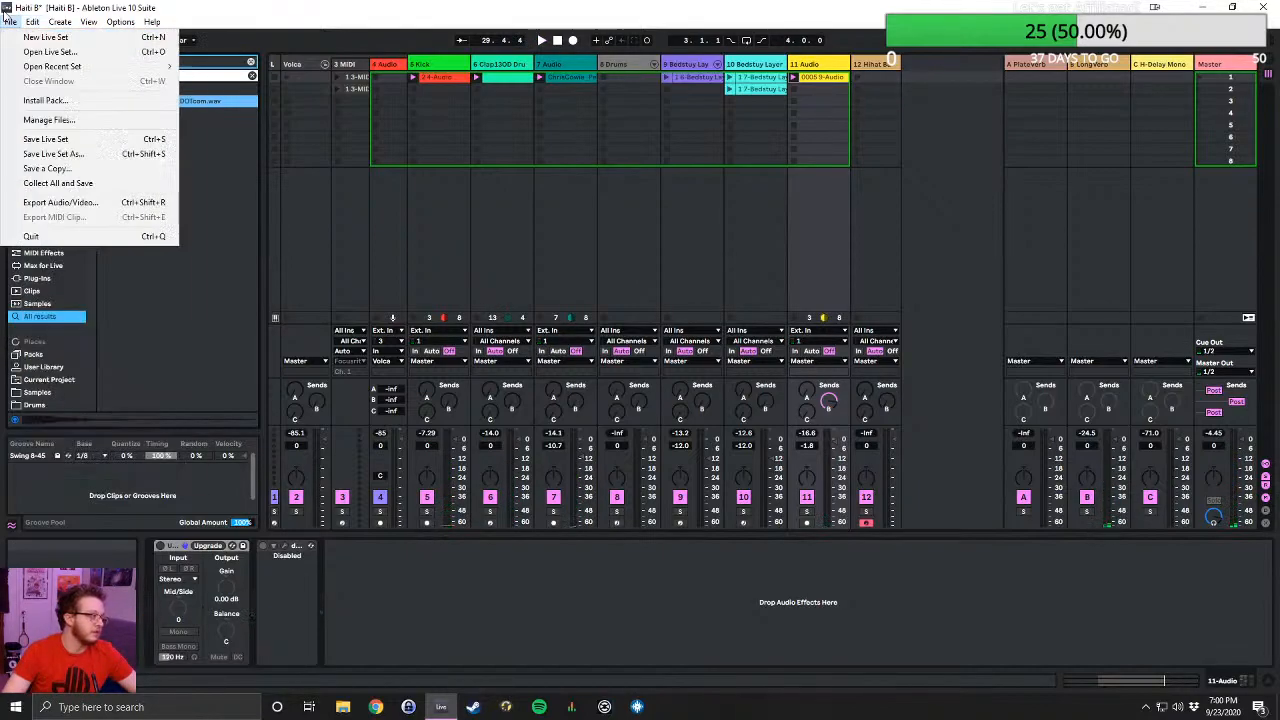
pyautogui.click(47, 53)
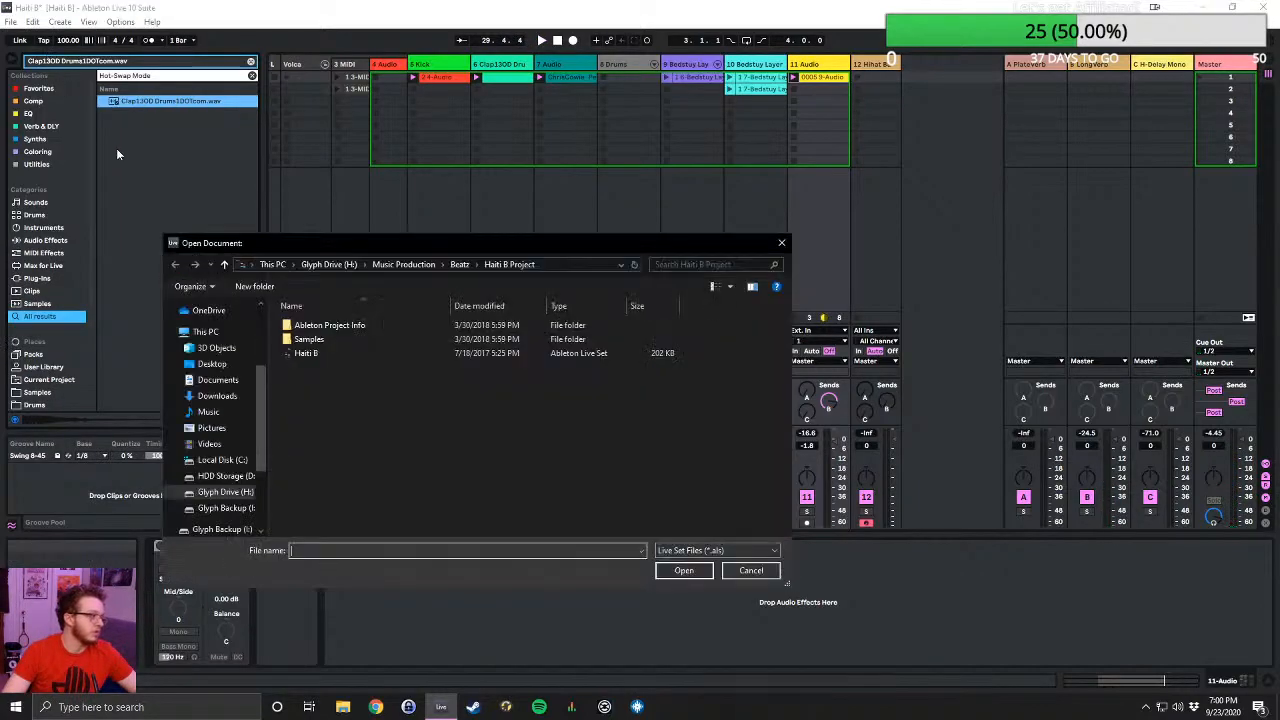
pyautogui.click(462, 265)
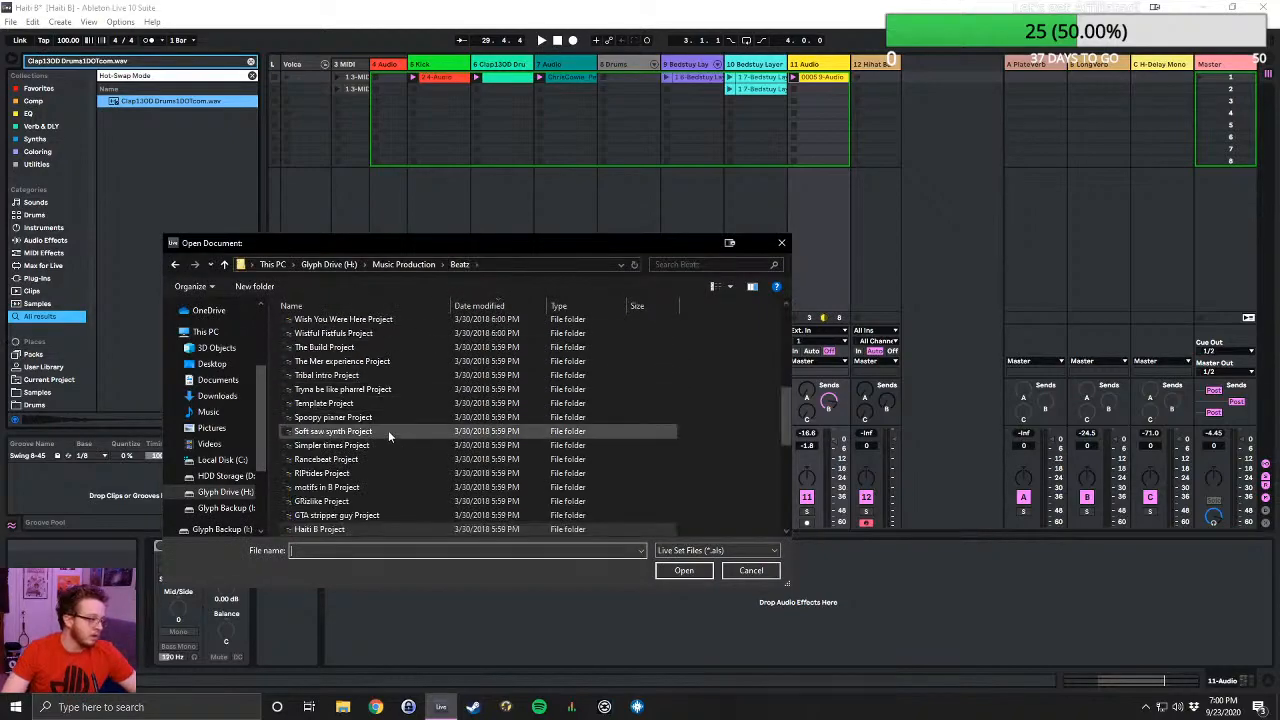
pyautogui.scroll(-3, 388, 430)
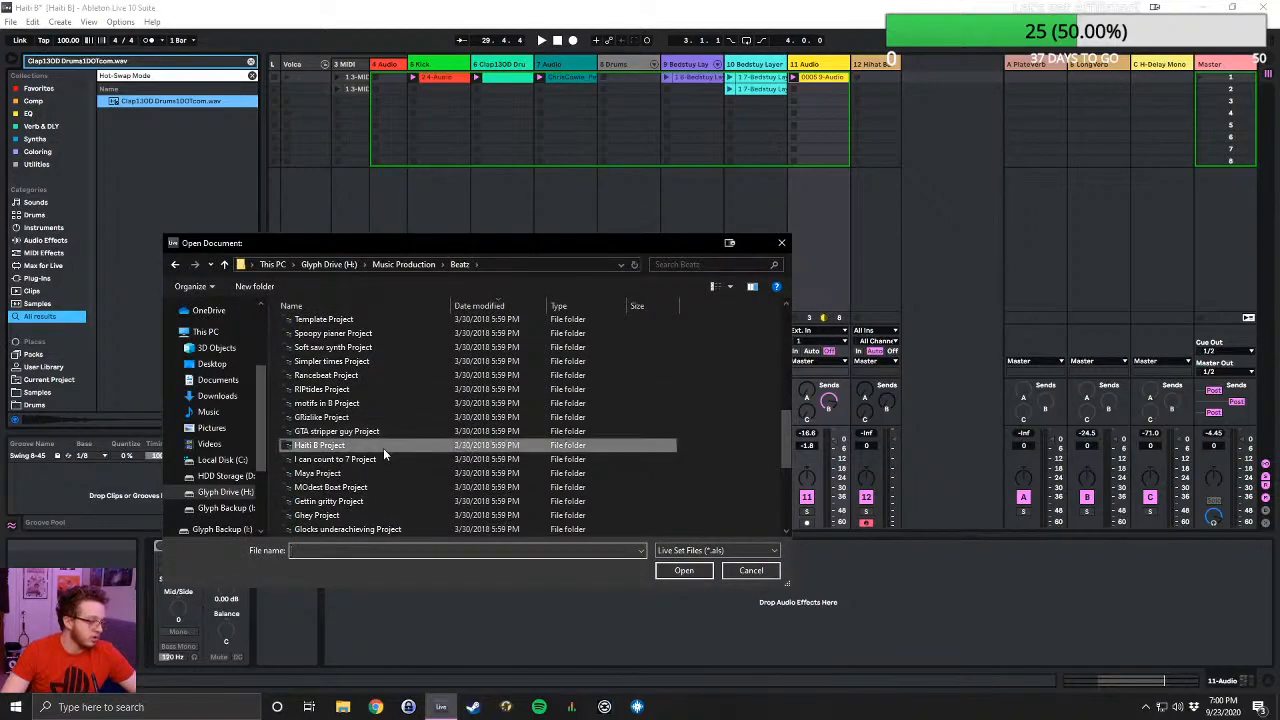
pyautogui.doubleClick(380, 459)
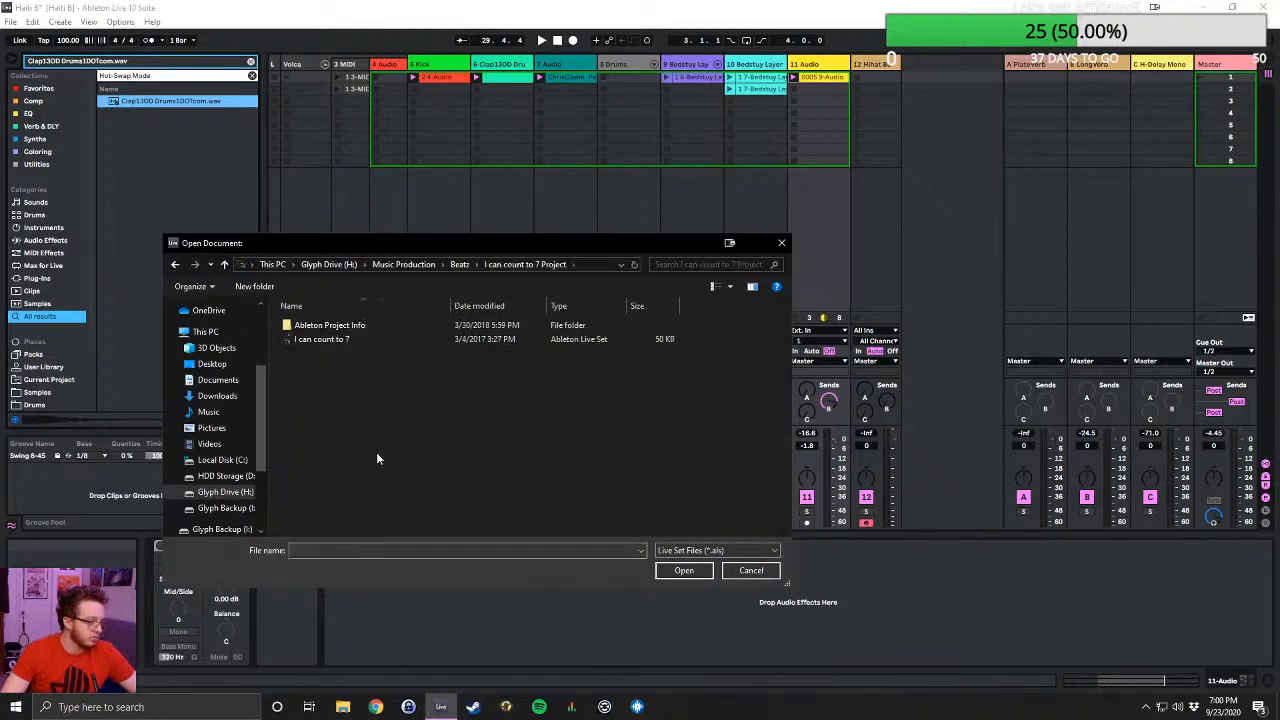
pyautogui.click(224, 264)
# - Open the Gettin gritty Live Set from the Gettin gritty Project folder in Beatz, discarding the Haiti B changes
pyautogui.scroll(-2, 390, 440)
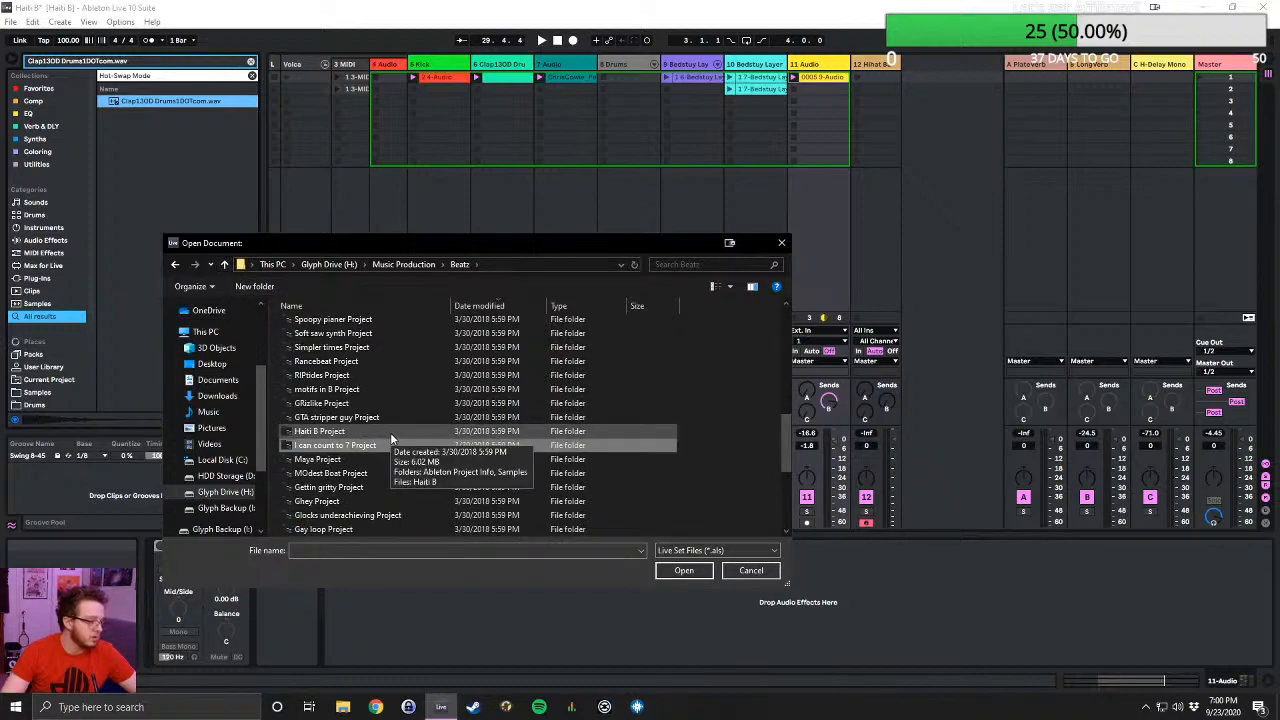
pyautogui.scroll(-1, 389, 437)
pyautogui.doubleClick(370, 446)
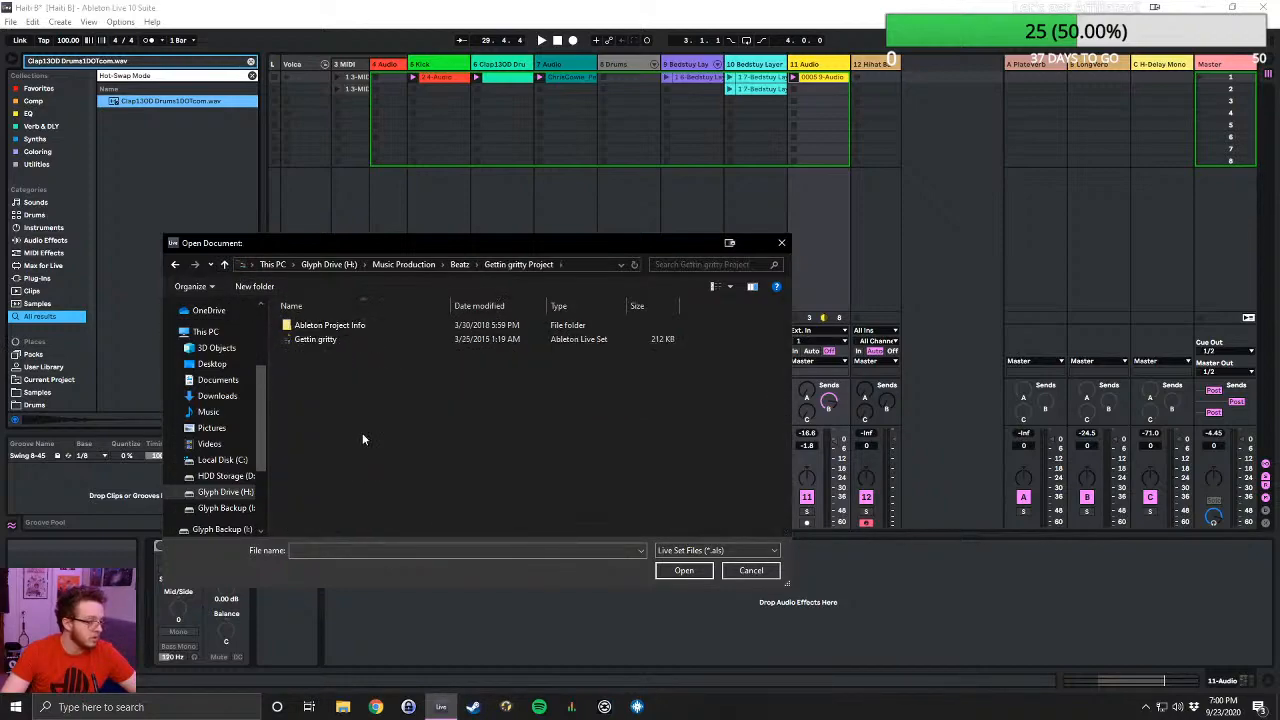
pyautogui.doubleClick(324, 340)
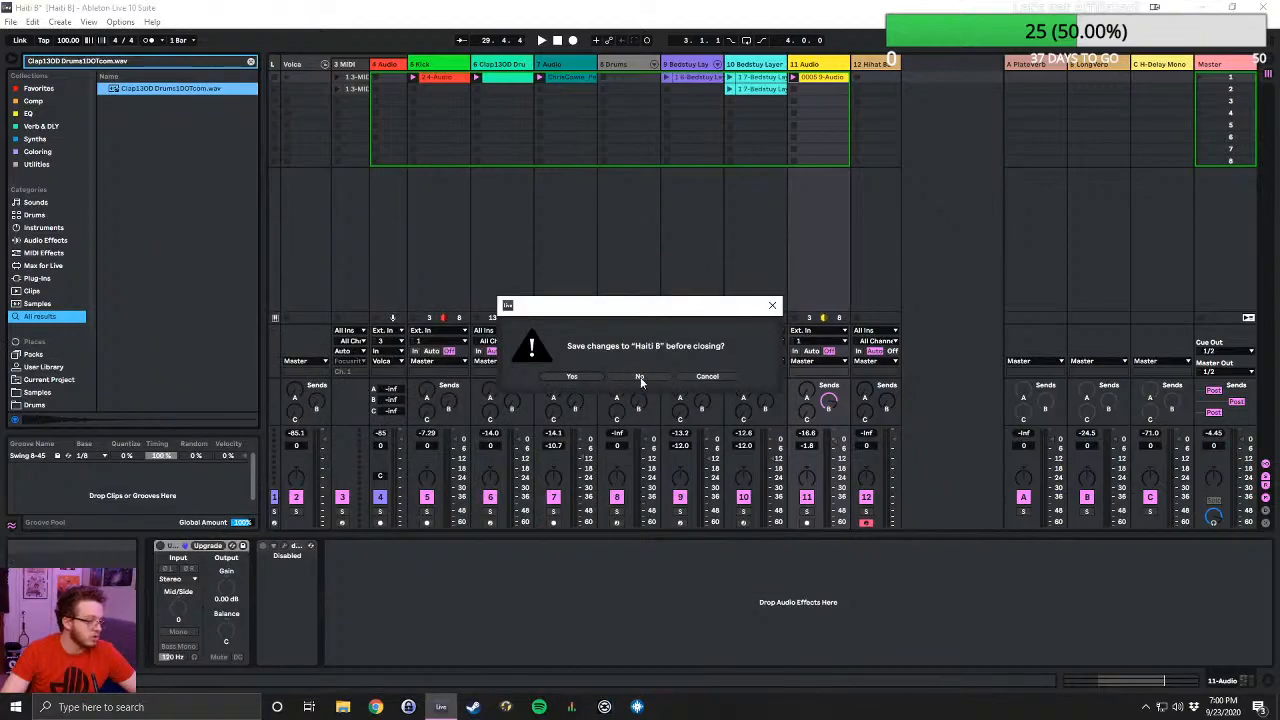
pyautogui.click(640, 378)
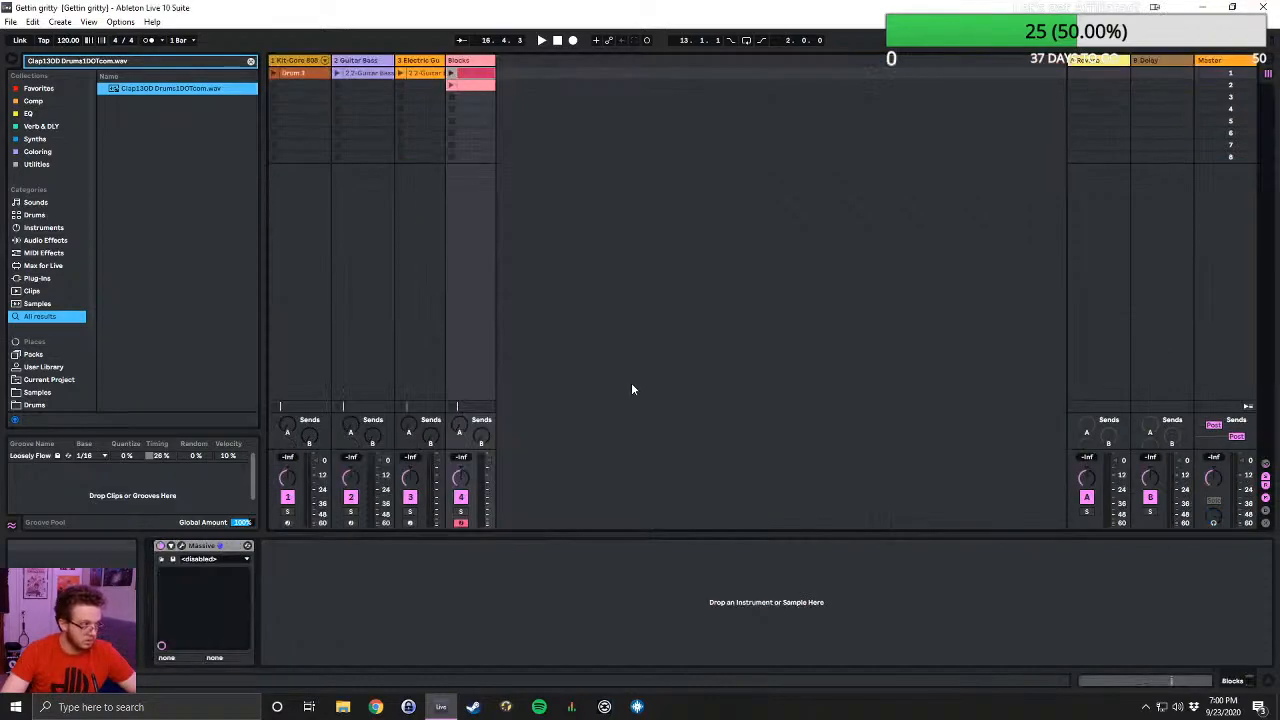
# - Show the Gettin gritty arrangement and play it from about bar 11, just before the first clips
pyautogui.click(1267, 64)
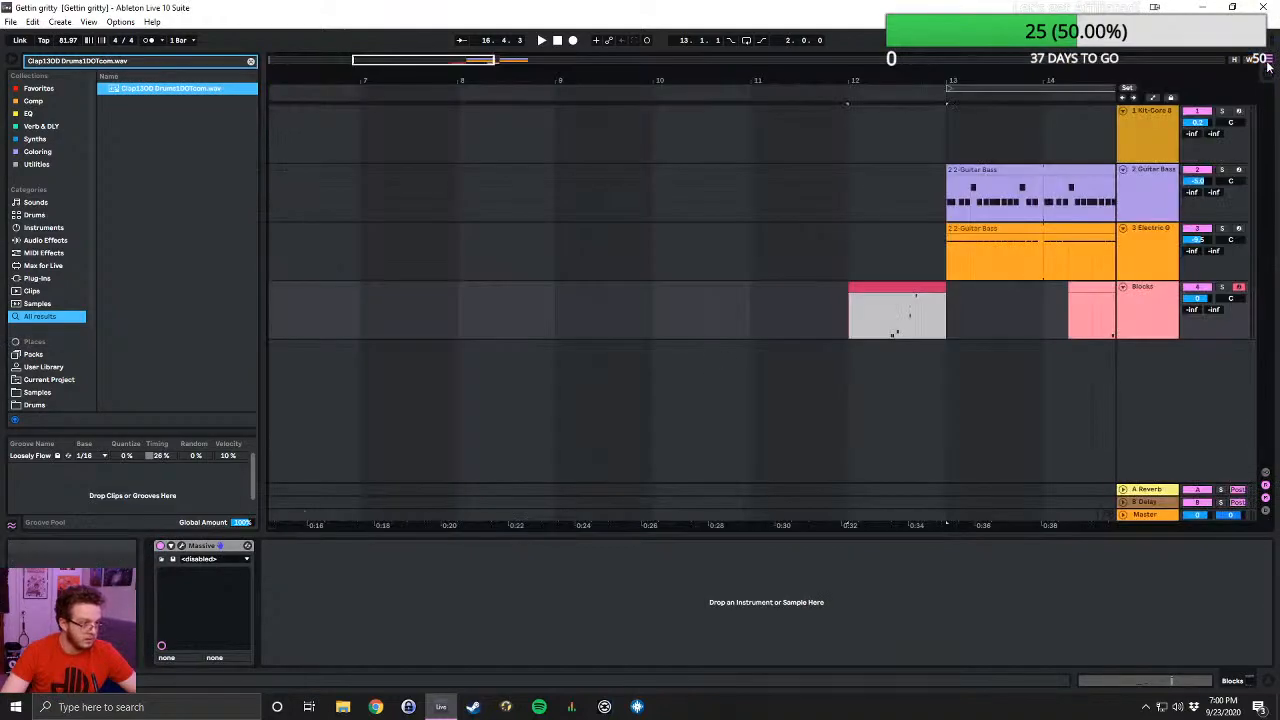
pyautogui.scroll(-5, 890, 223)
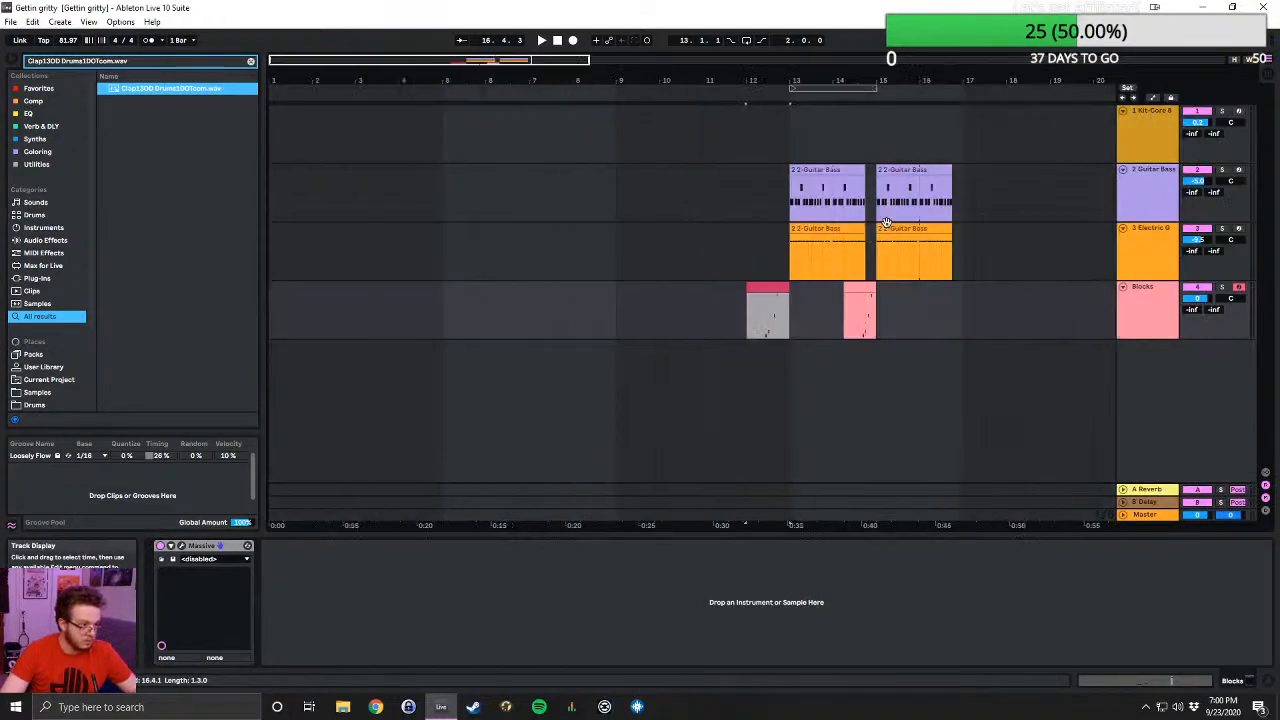
pyautogui.click(472, 120)
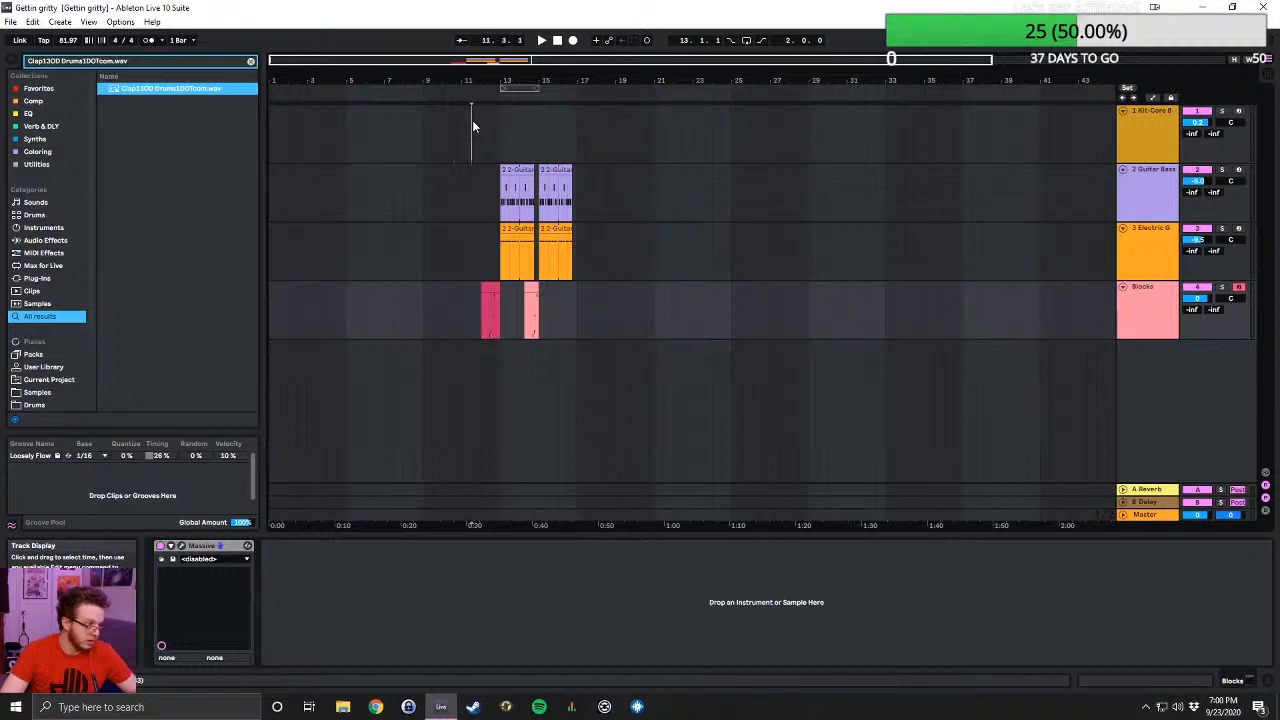
pyautogui.press('space')
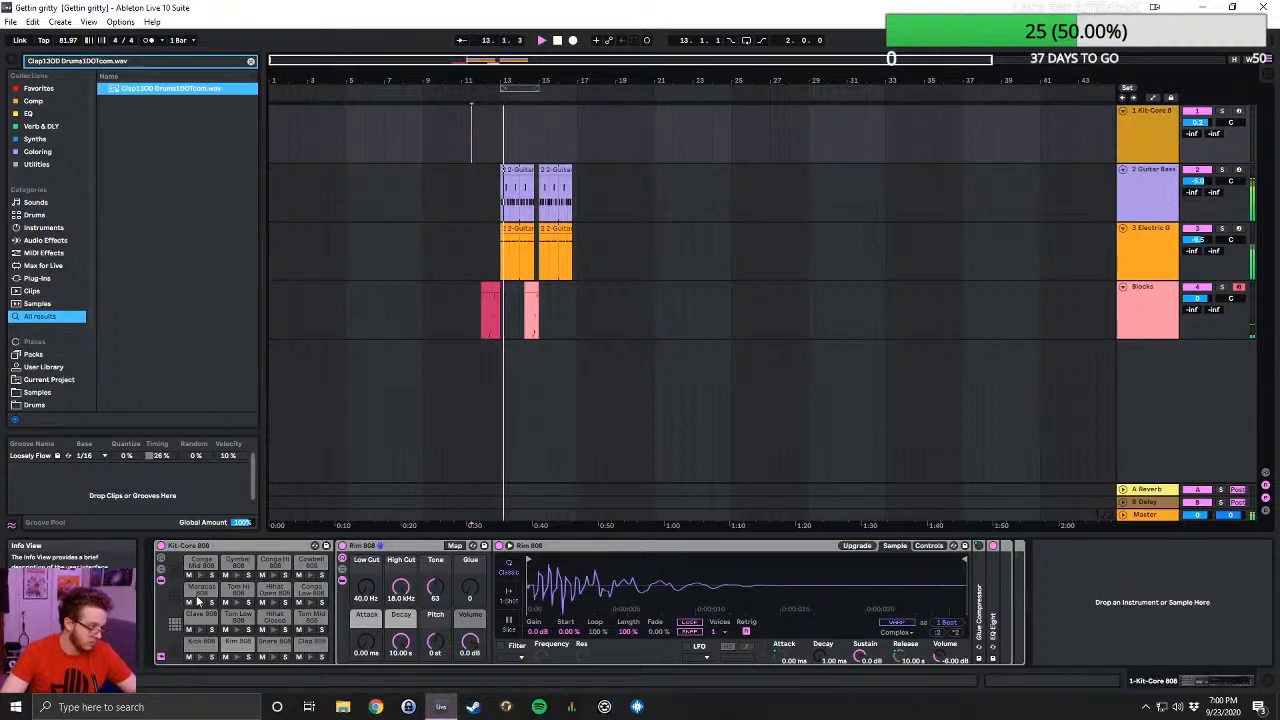
# - Open the Ghey Live Set from the Ghey Project folder in Beatz
pyautogui.click(12, 22)
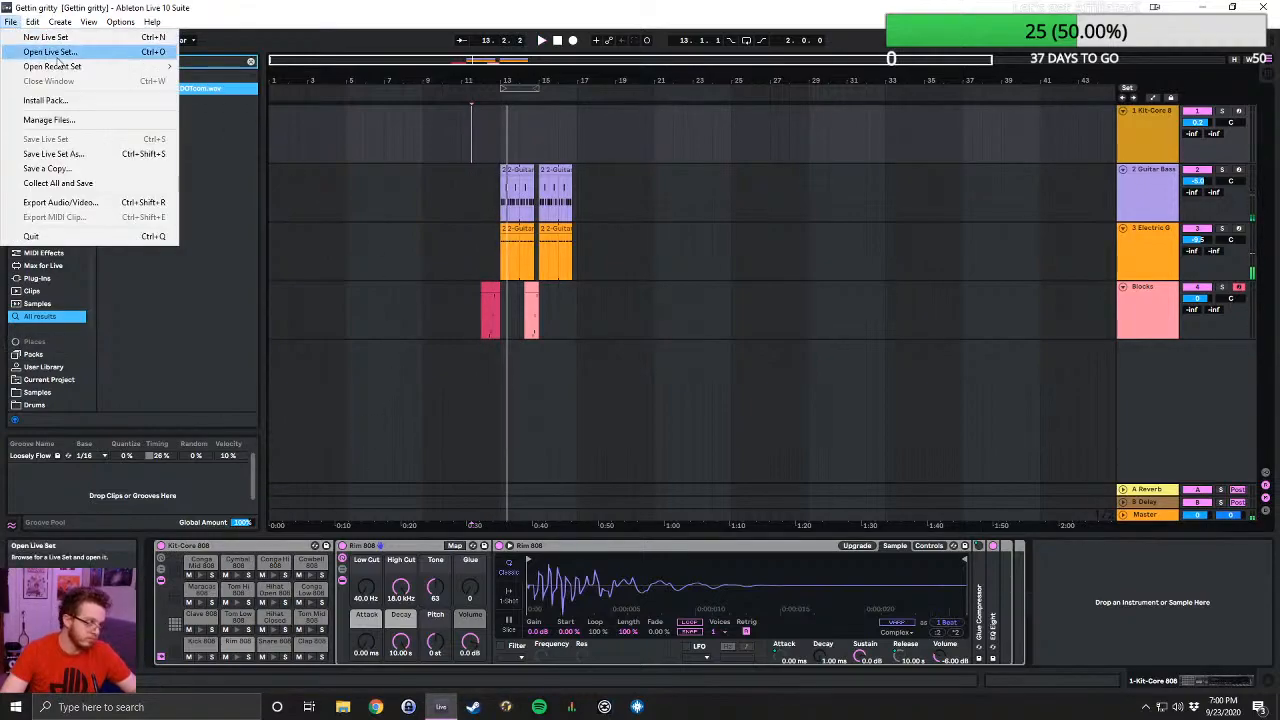
pyautogui.click(40, 48)
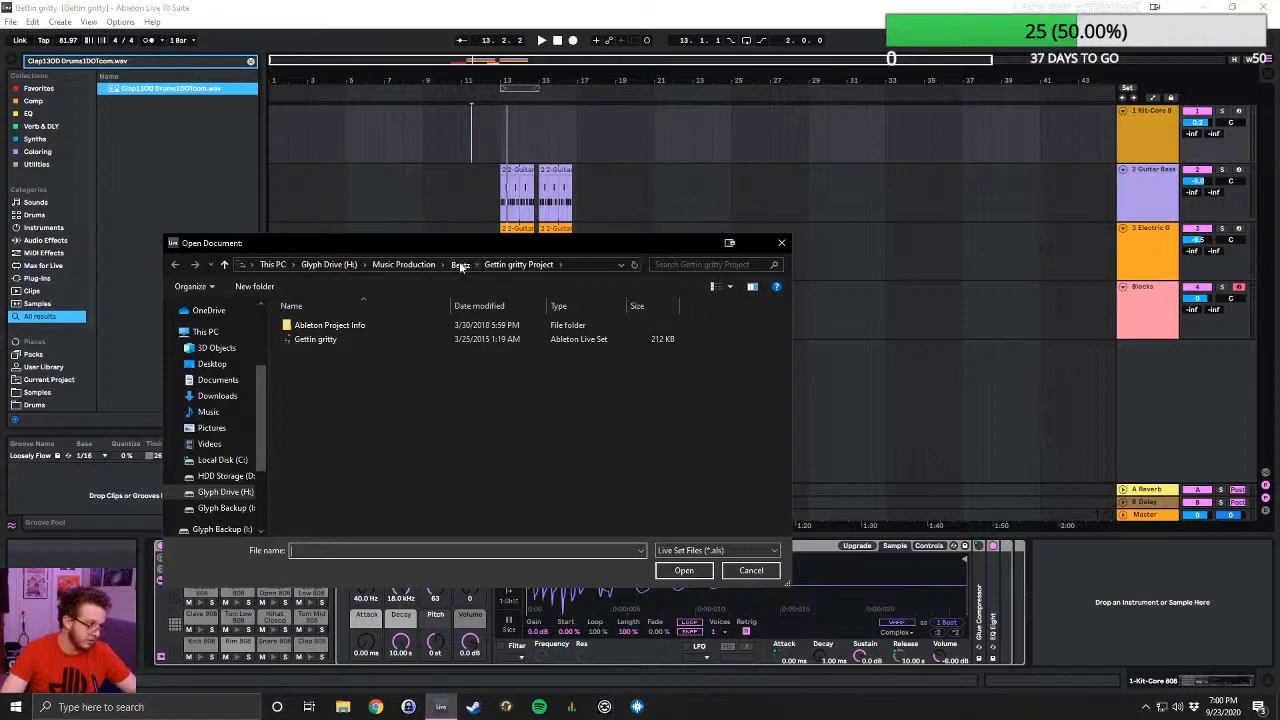
pyautogui.click(460, 265)
pyautogui.scroll(-3, 438, 360)
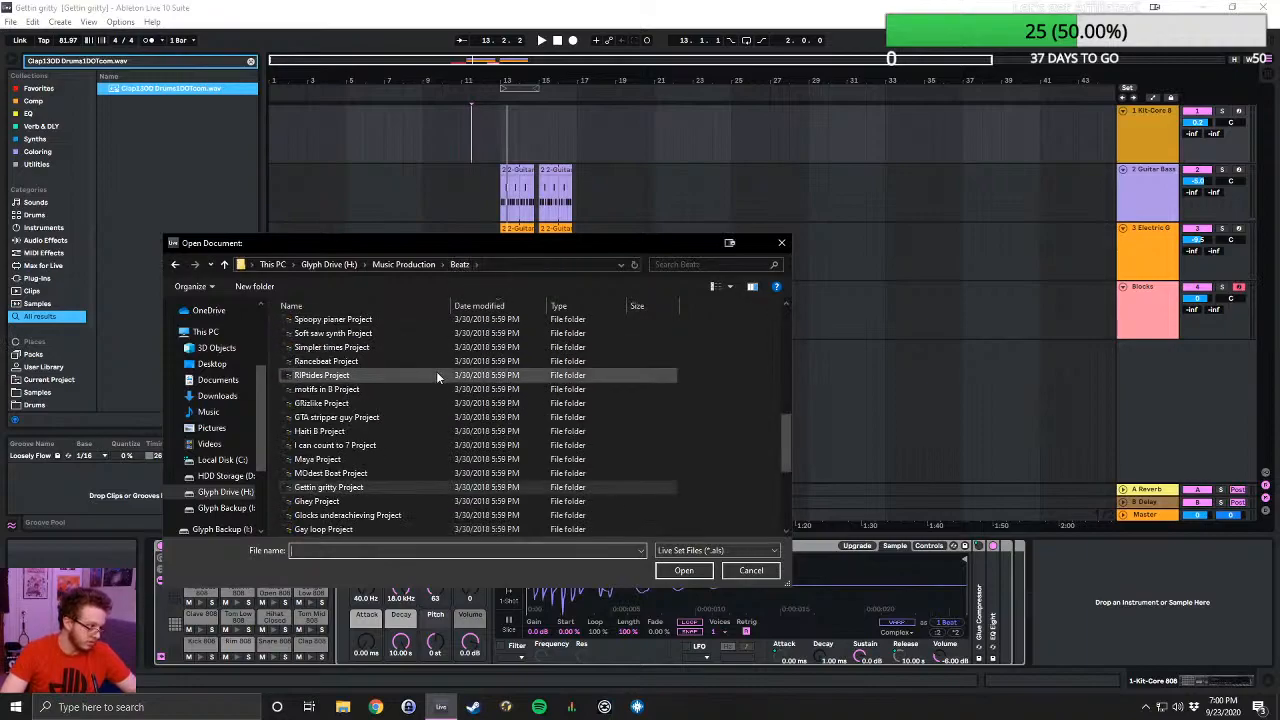
pyautogui.doubleClick(303, 500)
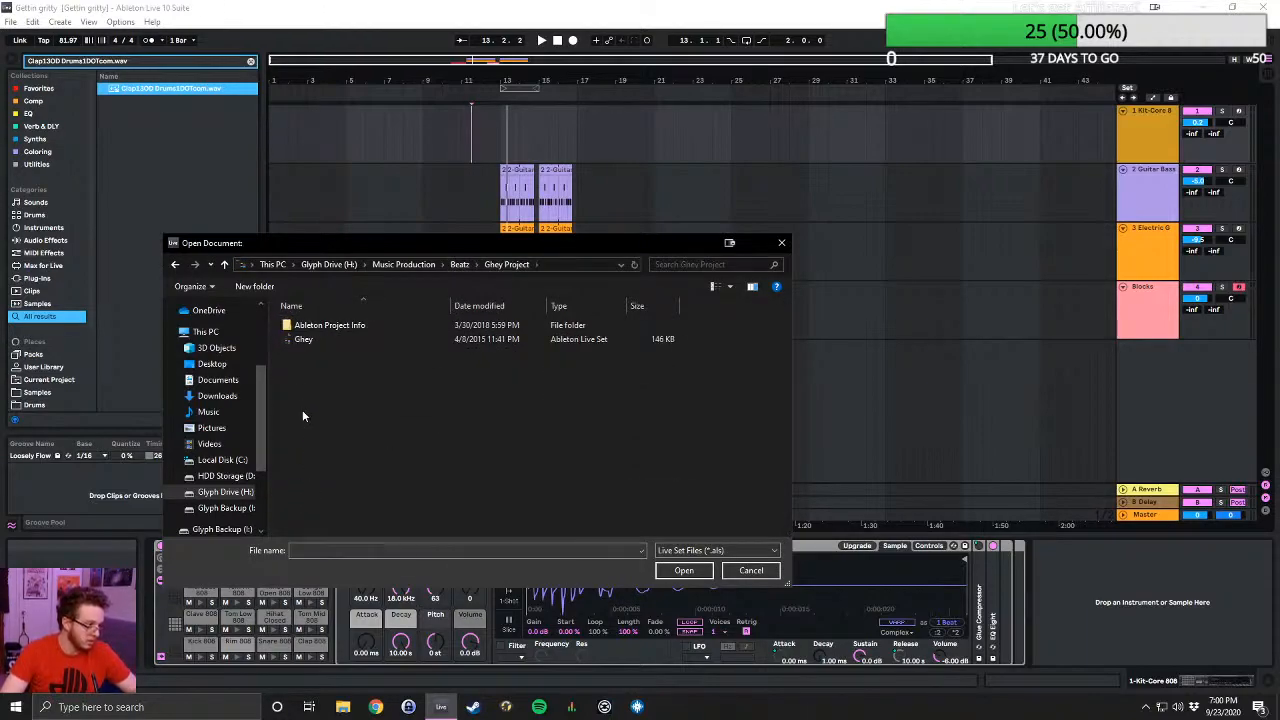
pyautogui.doubleClick(312, 338)
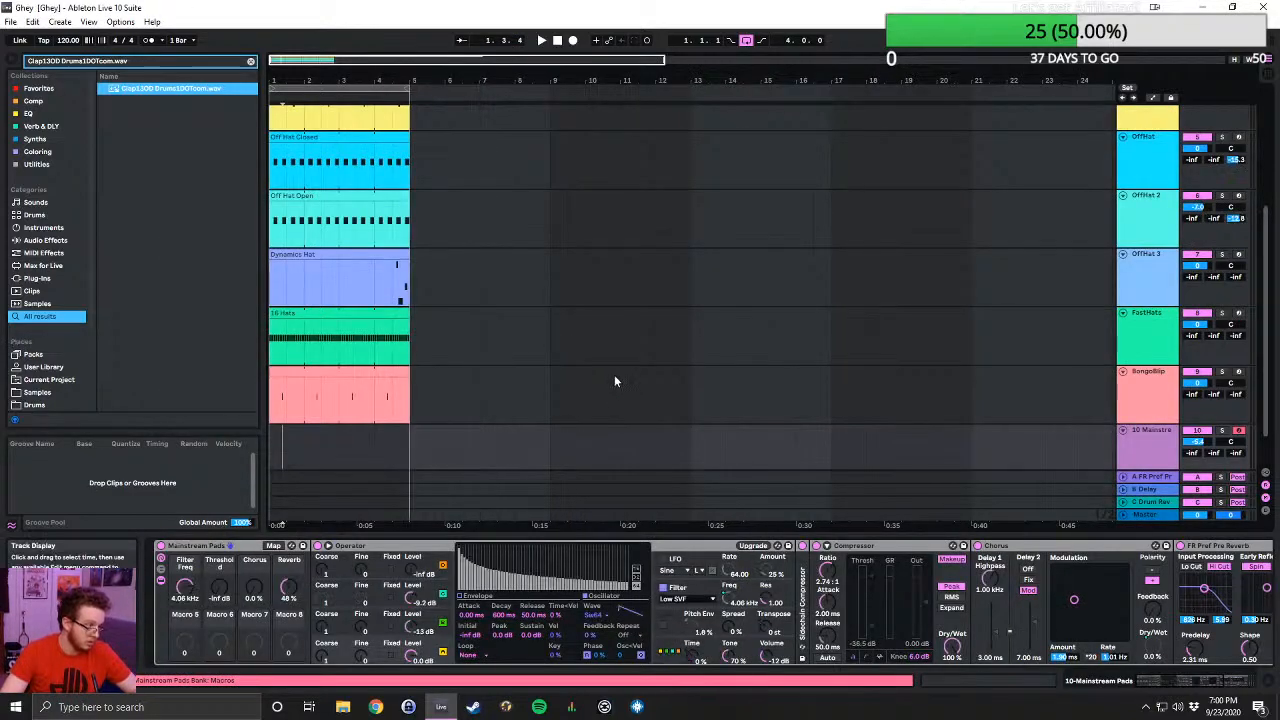
# - Look over the Ghey arrangement, start playing it, and show its list of missing media files
pyautogui.scroll(5, 534, 356)
pyautogui.scroll(-7, 532, 354)
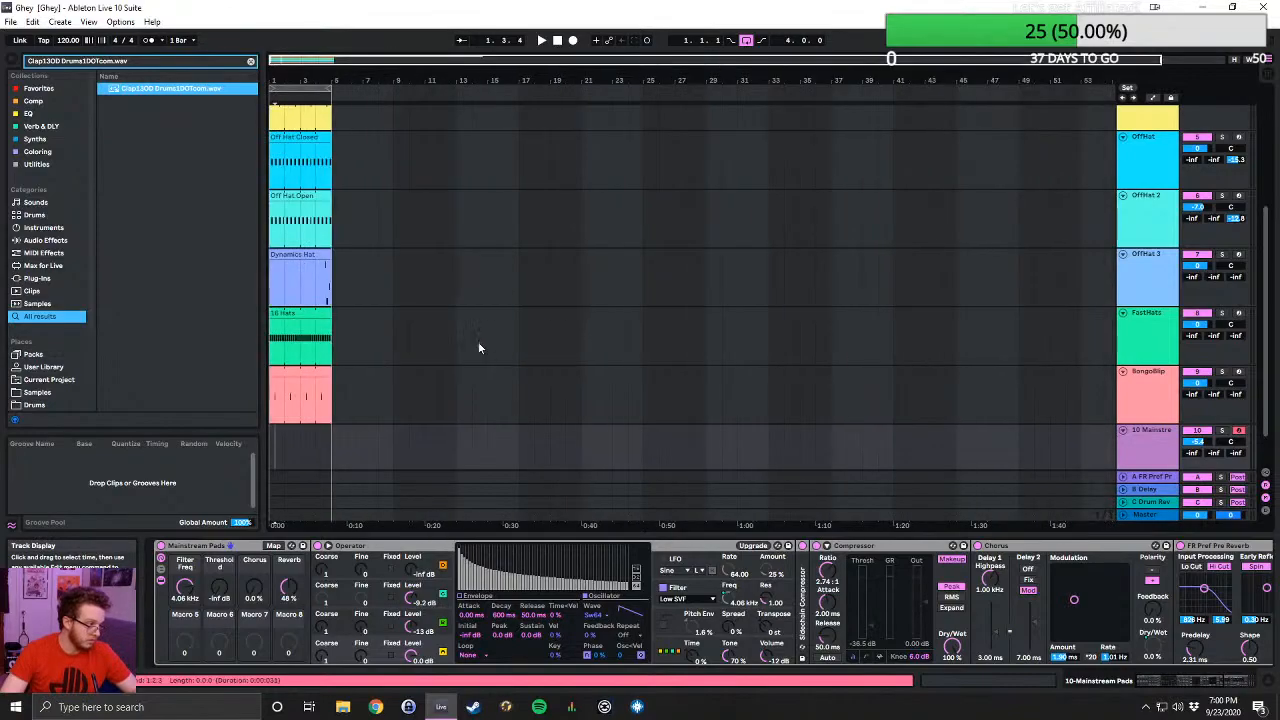
pyautogui.press('space')
pyautogui.click(290, 681)
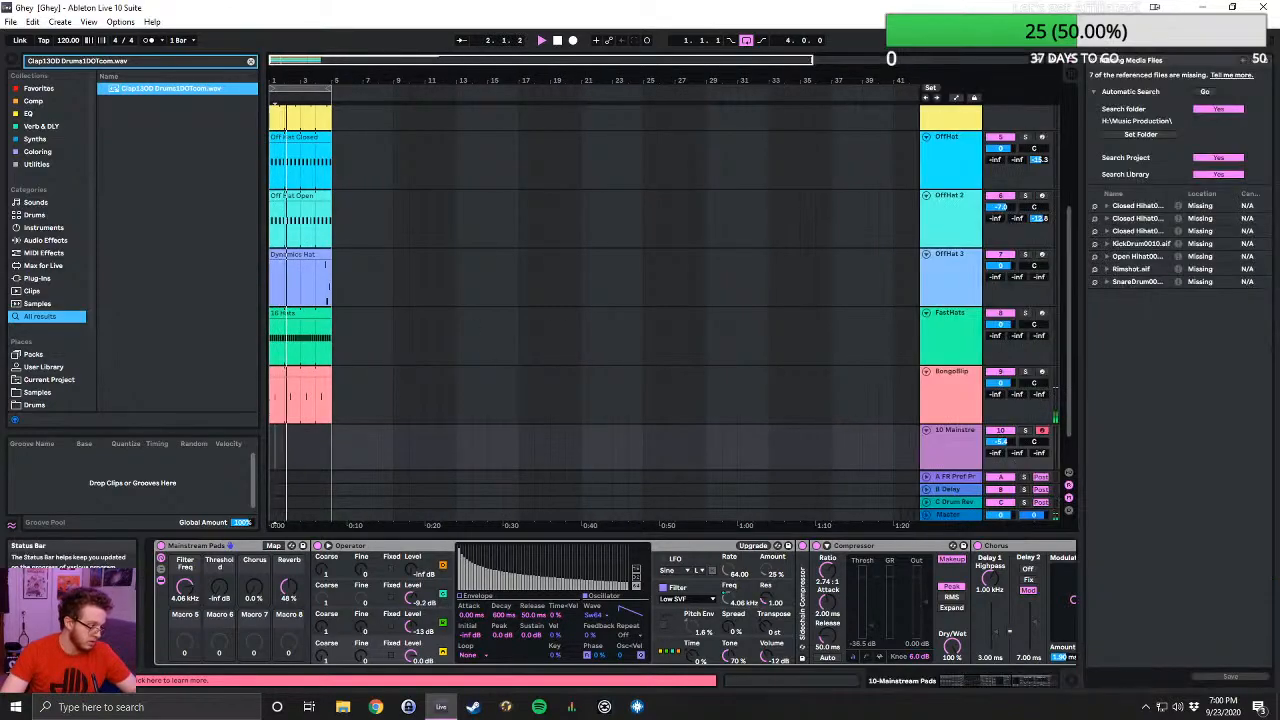
# - Replace the missing Closed Hihat0002.aif with the first browser match and have Live try to resolve the other missing files
pyautogui.click(1094, 206)
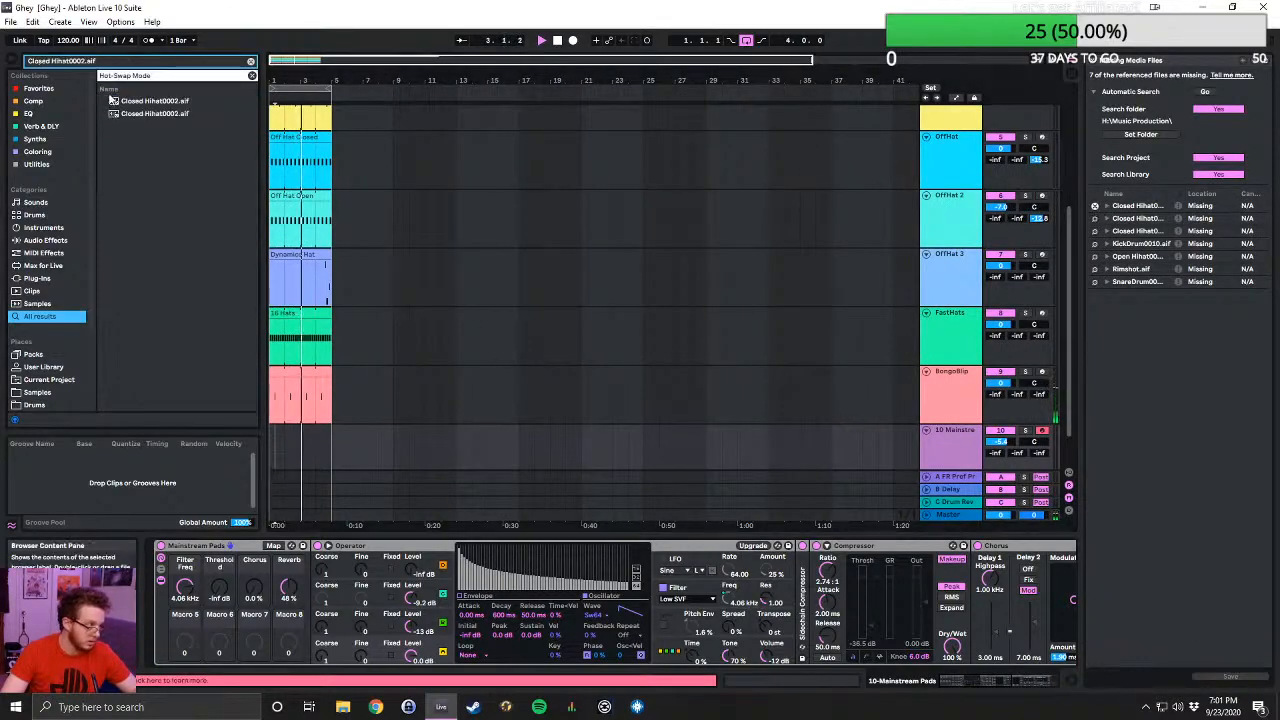
pyautogui.doubleClick(150, 102)
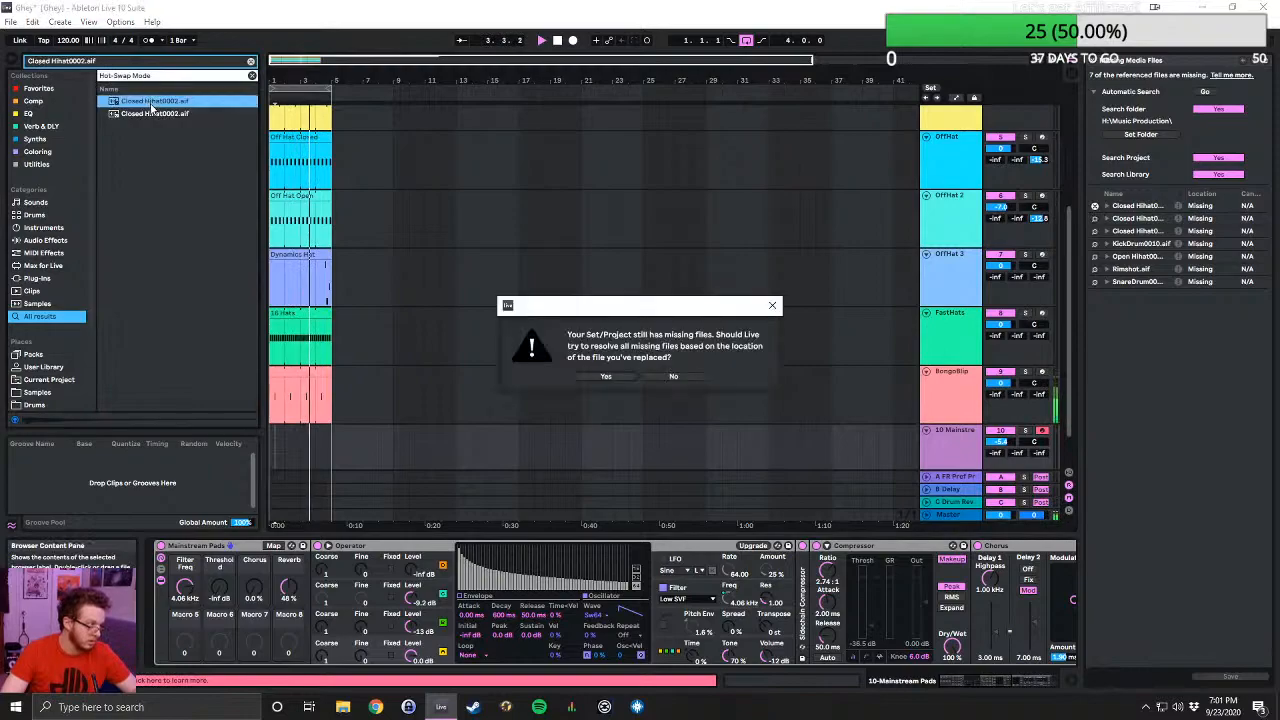
pyautogui.click(594, 377)
pyautogui.click(640, 376)
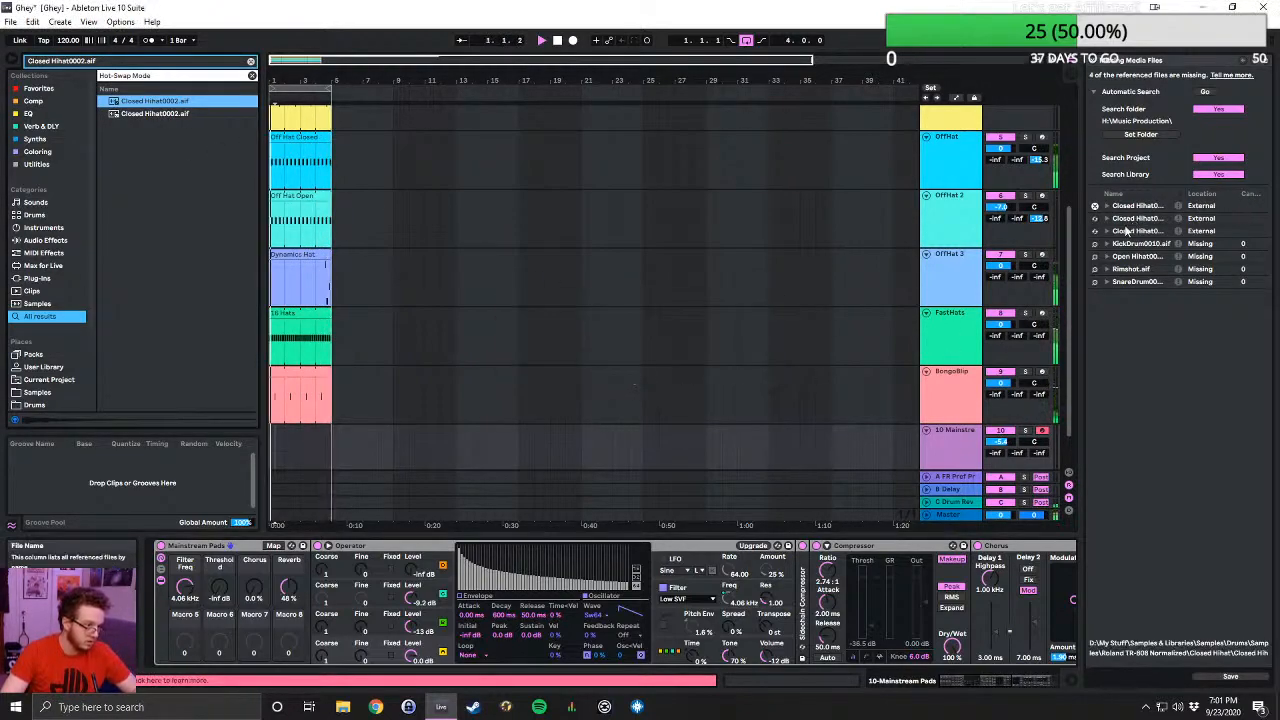
# - Replace the missing KickDrum0010.aif with its first browser match, again letting Live try to resolve the remaining missing files
pyautogui.click(1094, 243)
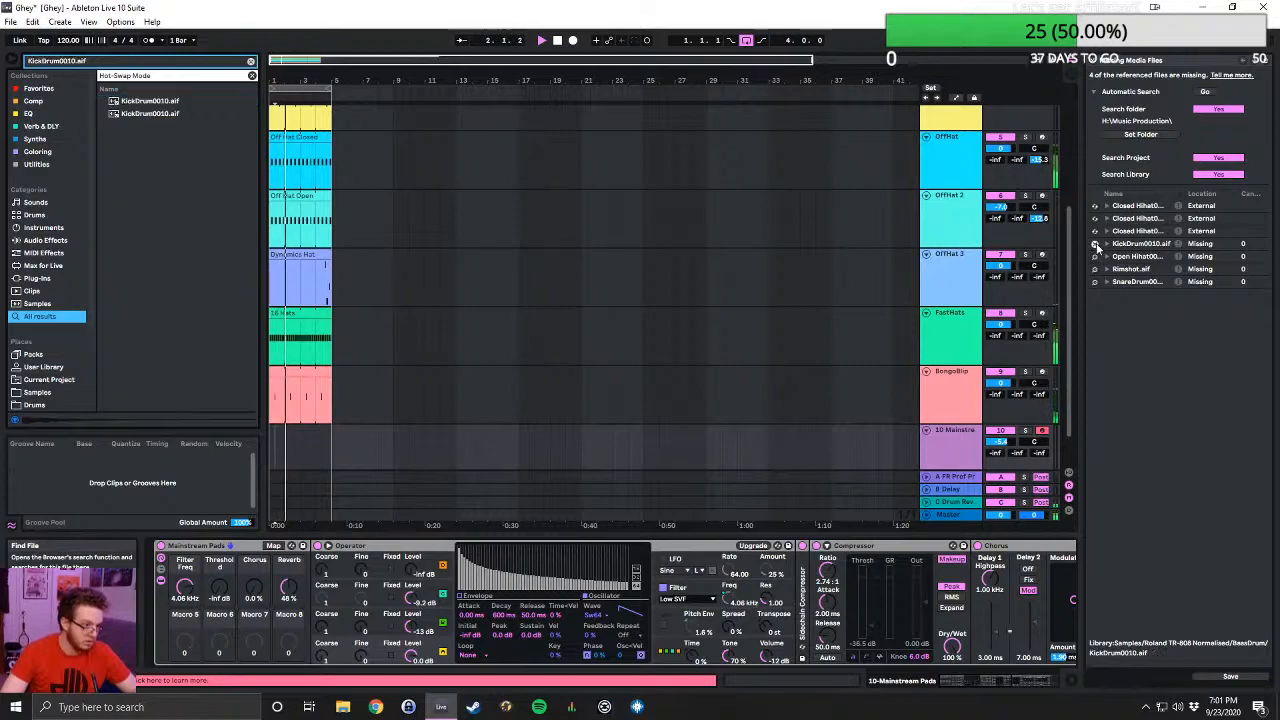
pyautogui.doubleClick(150, 102)
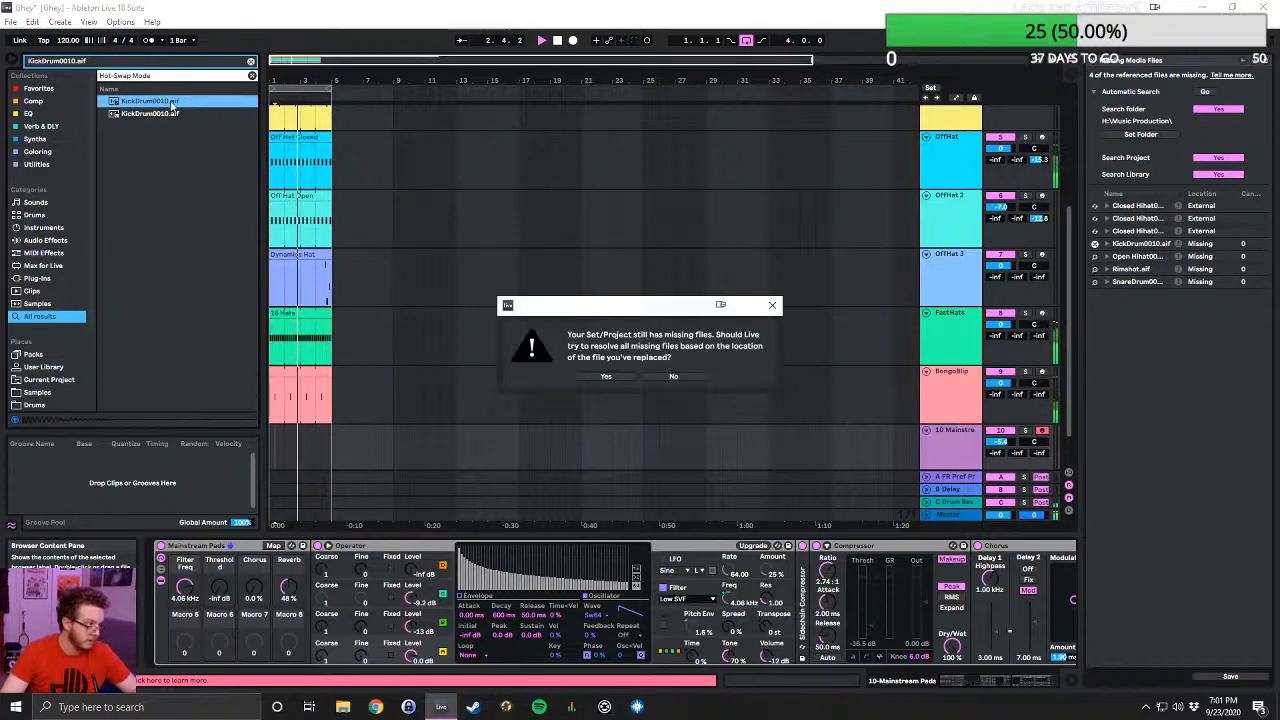
pyautogui.click(607, 378)
pyautogui.click(632, 375)
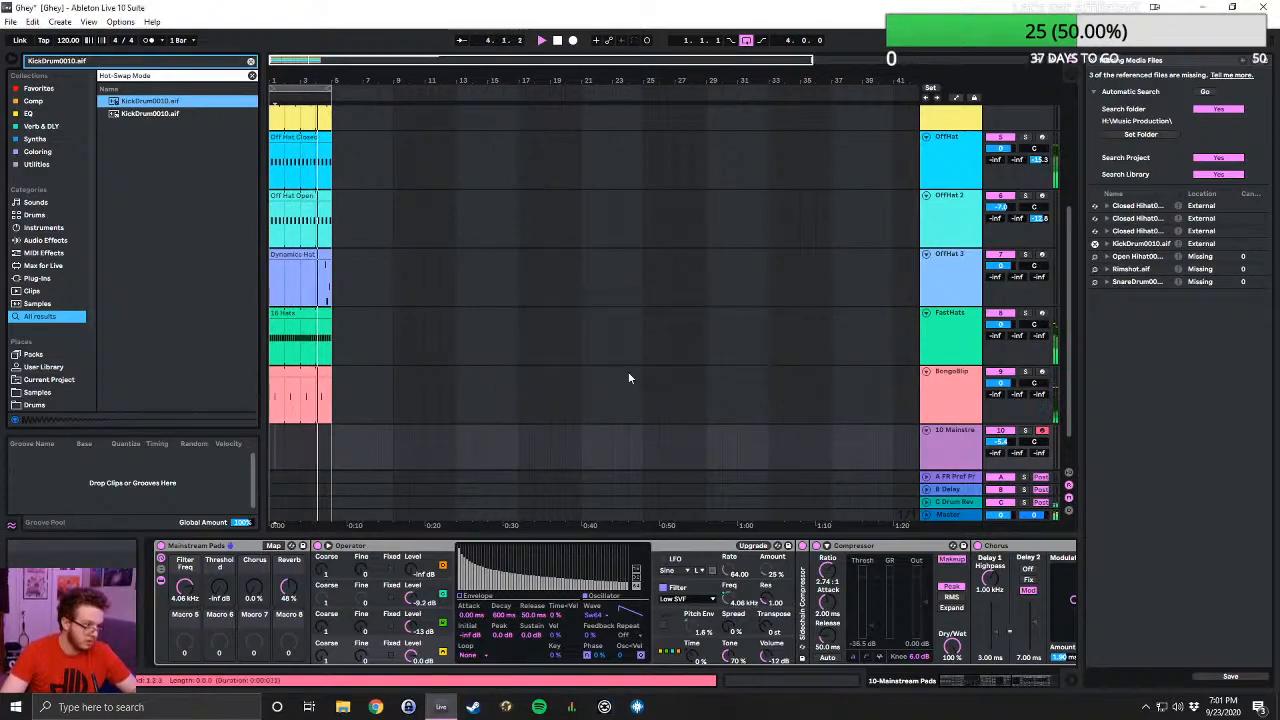
# - Replace the missing Rimshot.aif with the first exact name match and have Live try to resolve the remaining files from its location
pyautogui.click(1094, 269)
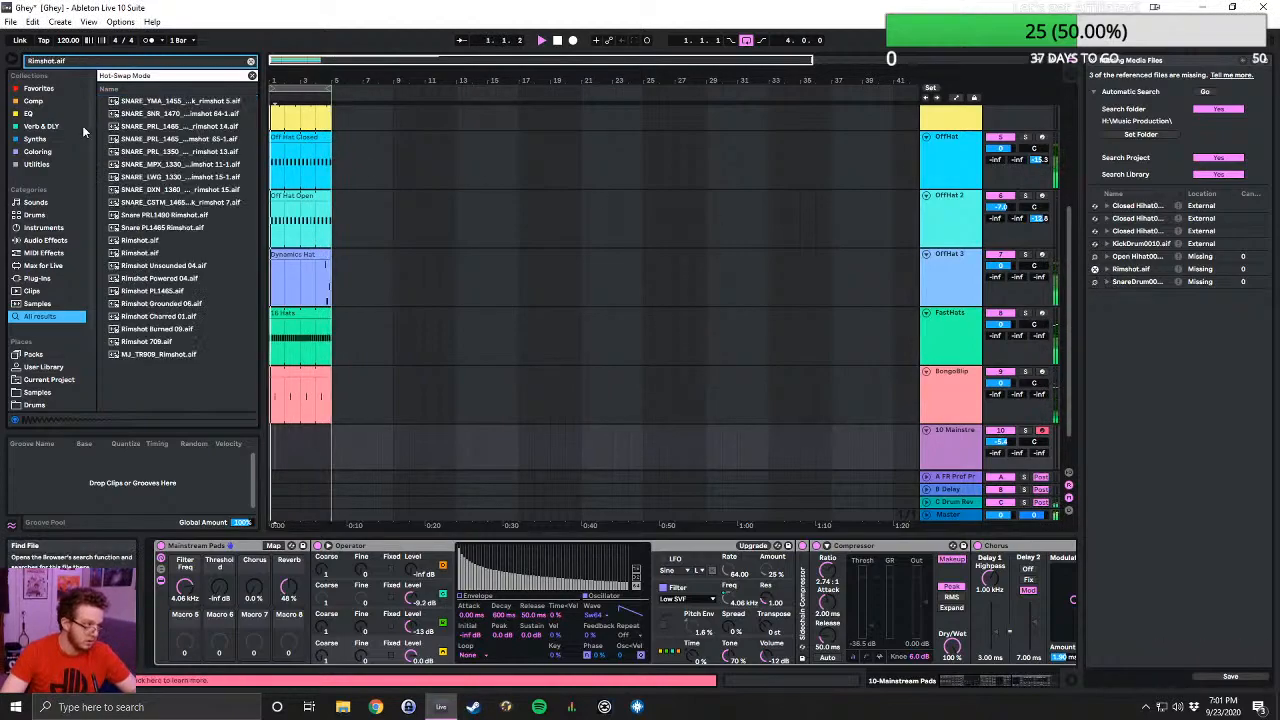
pyautogui.doubleClick(140, 241)
pyautogui.click(620, 377)
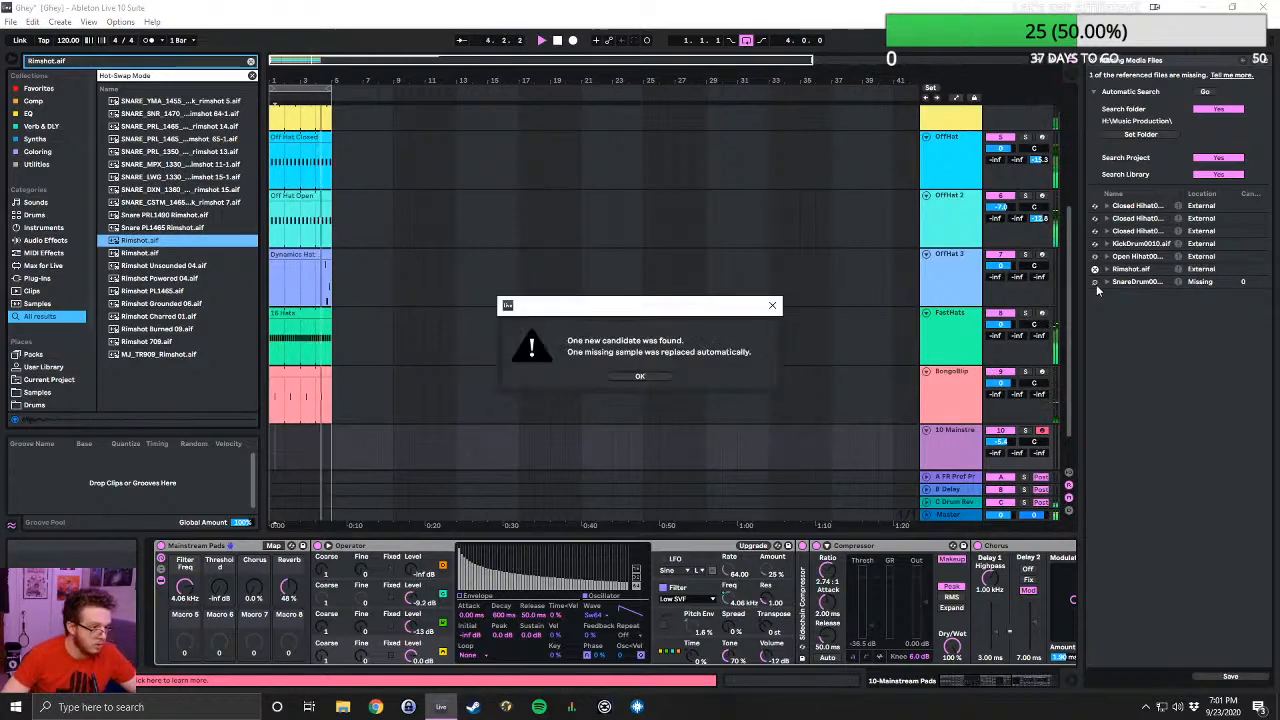
pyautogui.click(640, 376)
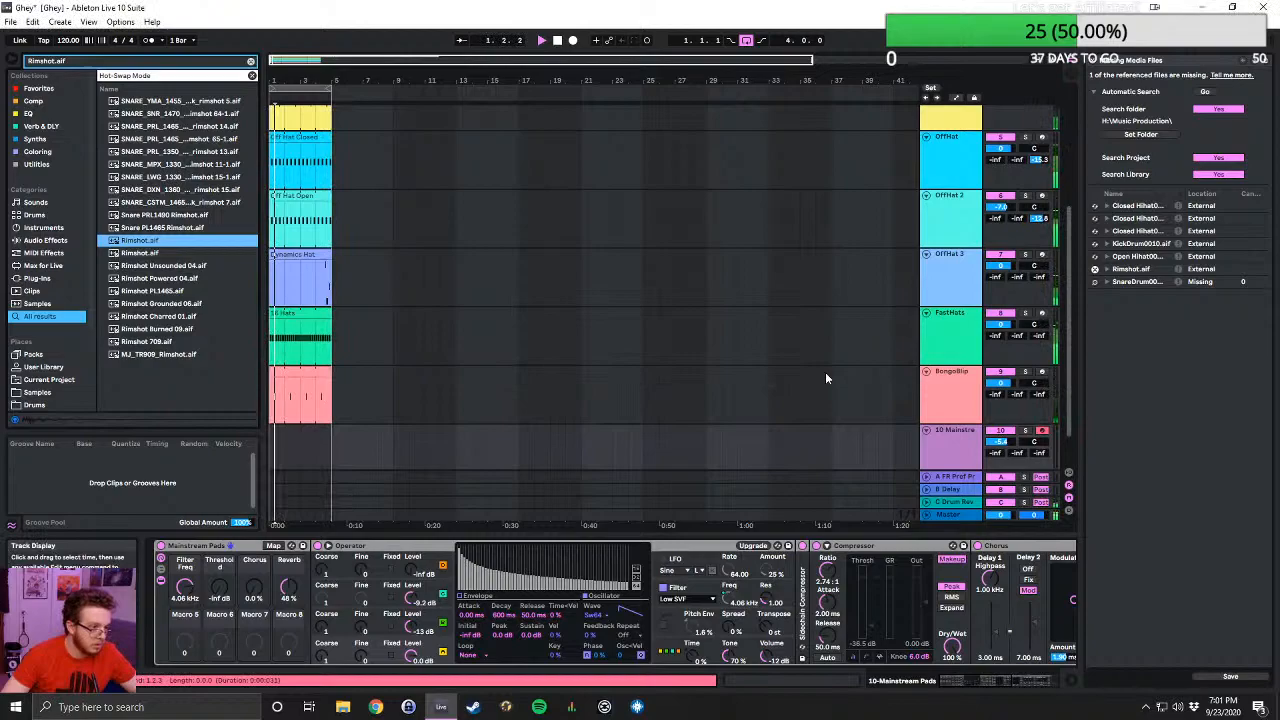
# - Replace the missing SnareDrum0004.aif with its first browser match and close the File Manager
pyautogui.click(1095, 283)
pyautogui.doubleClick(150, 101)
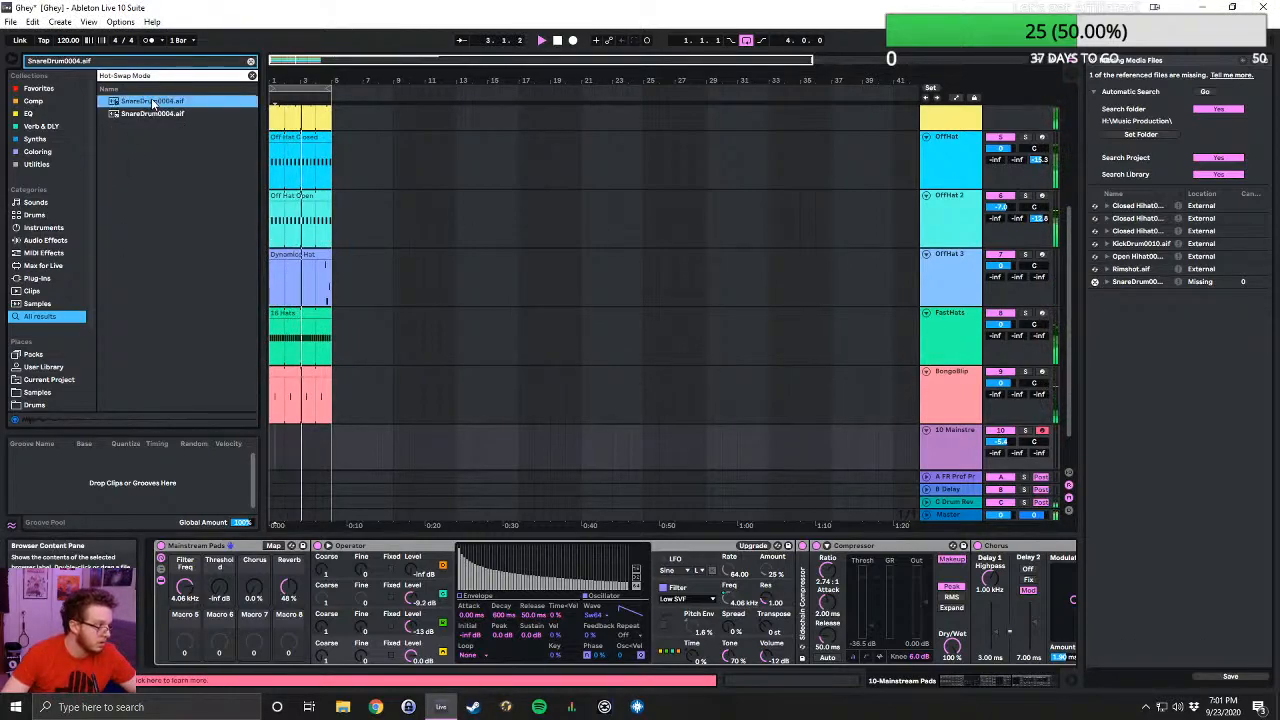
pyautogui.click(1095, 67)
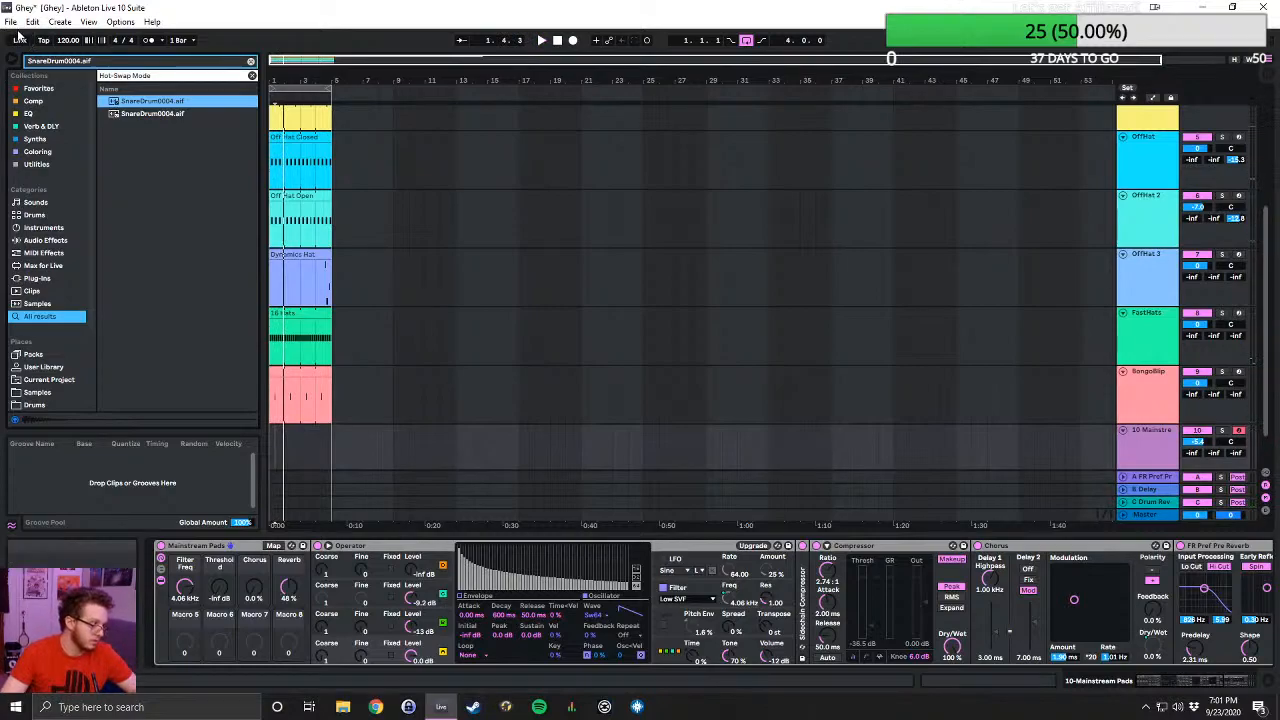
# - Save the Live Set as Ghey in the Ghey Project folder, overwriting the existing Ghey.als
pyautogui.hotkey('ctrl', 's')
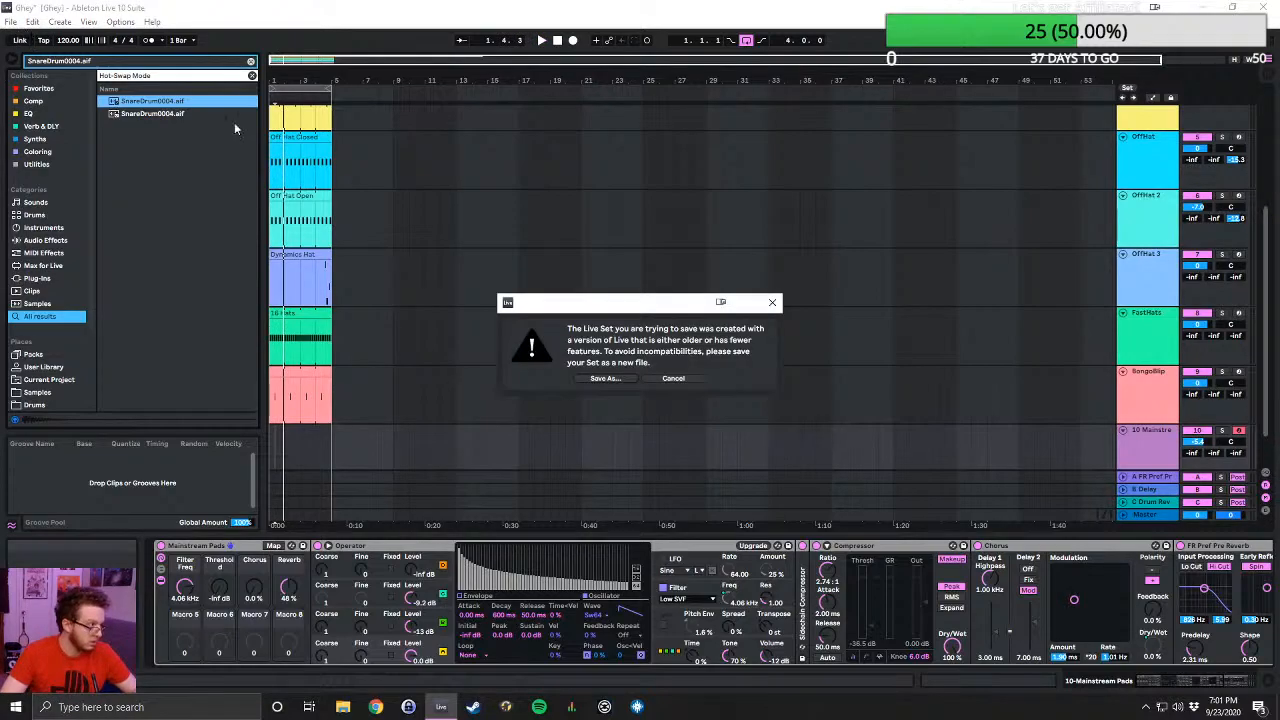
pyautogui.click(600, 378)
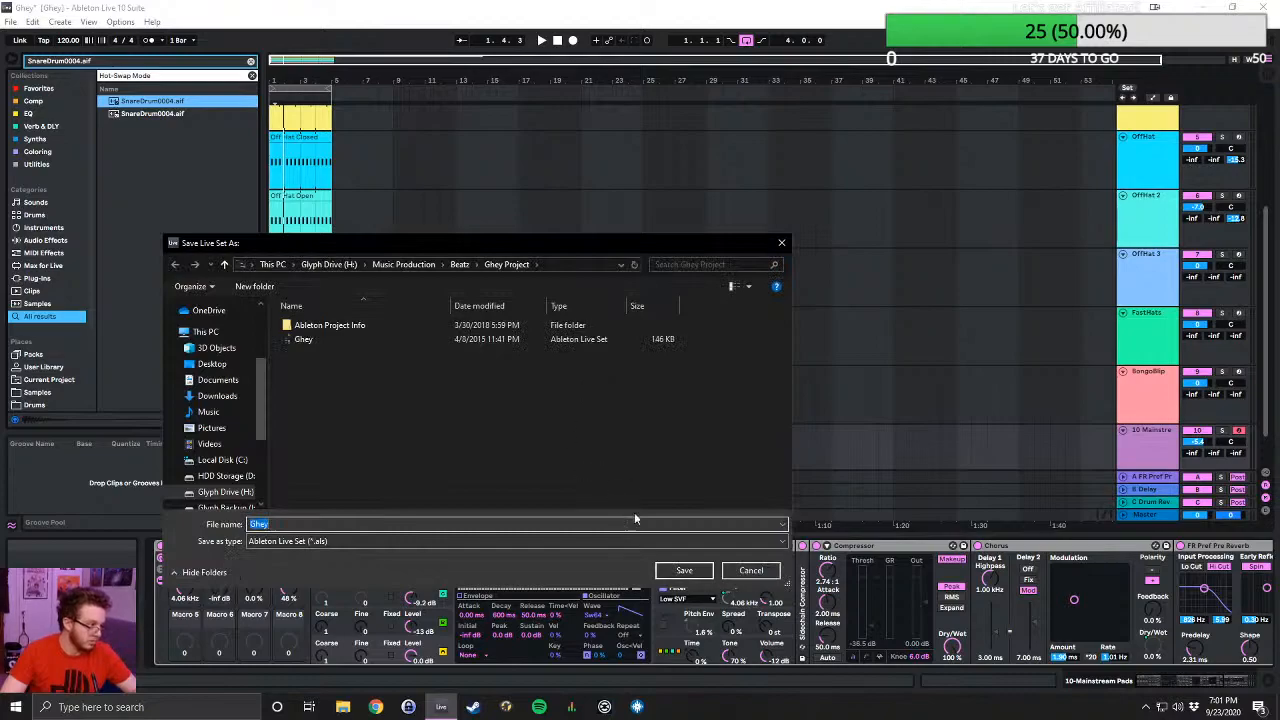
pyautogui.click(682, 569)
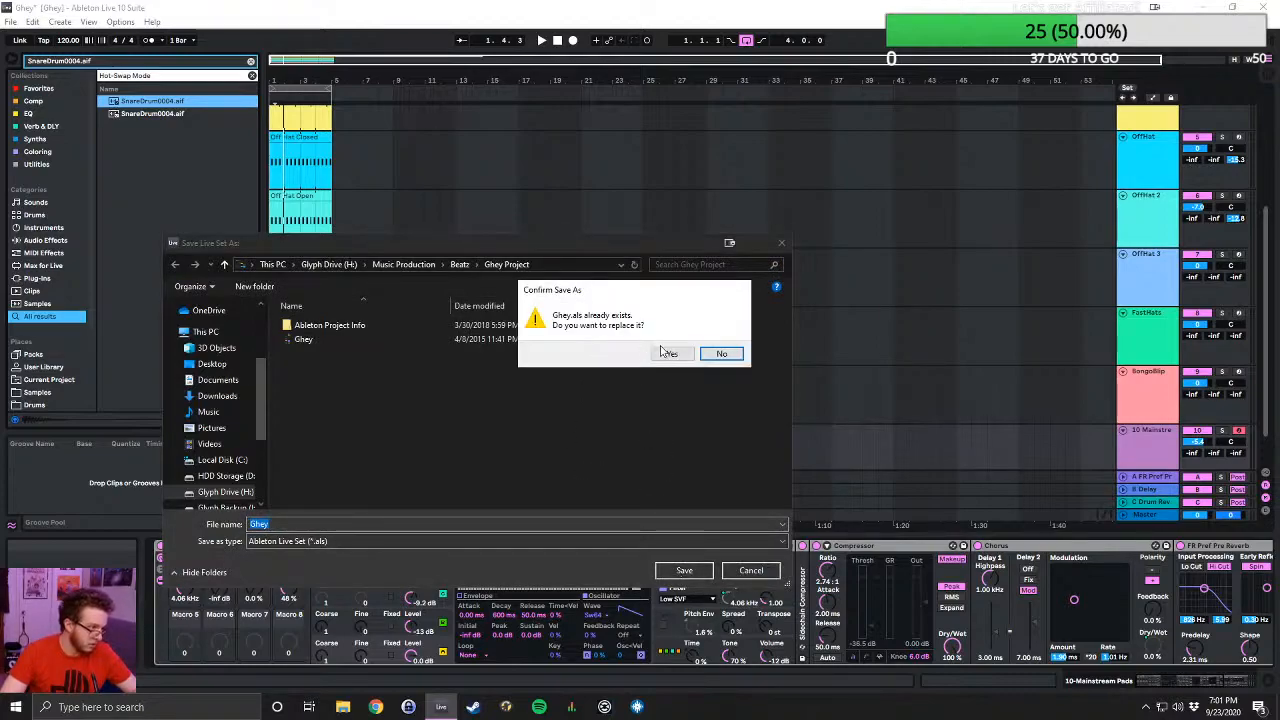
pyautogui.click(663, 353)
# - Open the Live Set Buildup to something dark from its project folder in Beatz
pyautogui.click(10, 21)
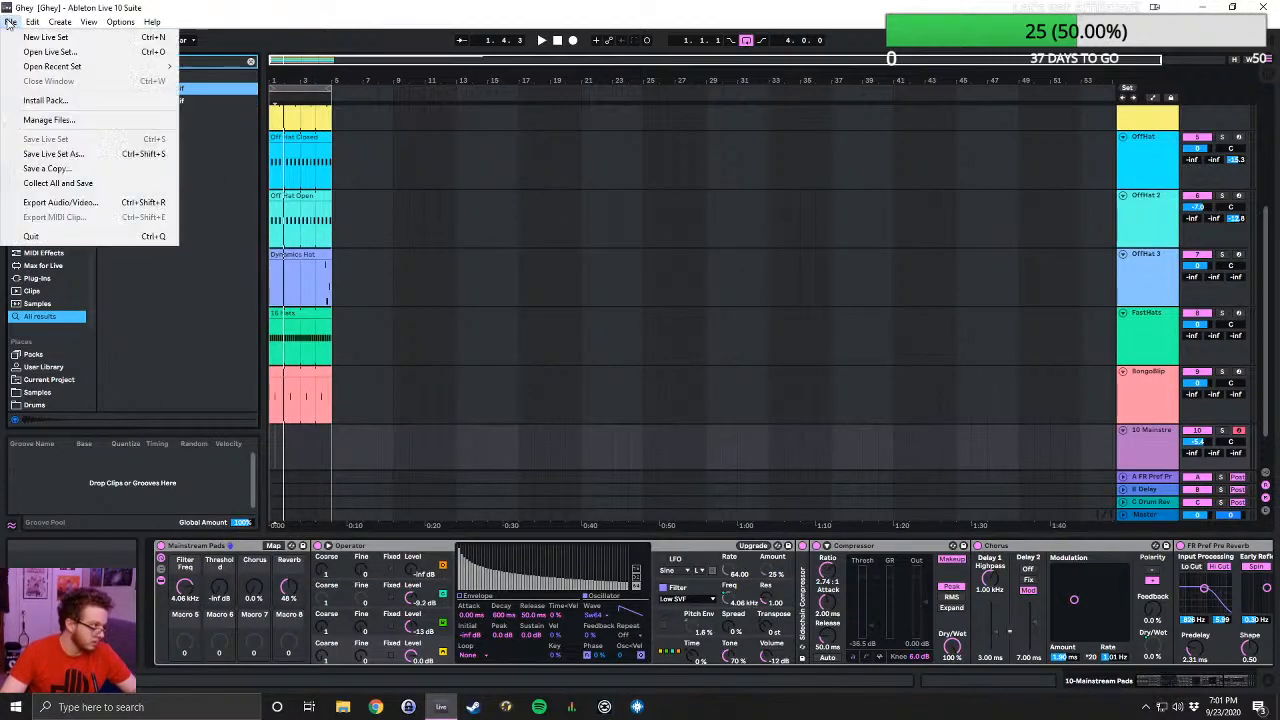
pyautogui.click(60, 51)
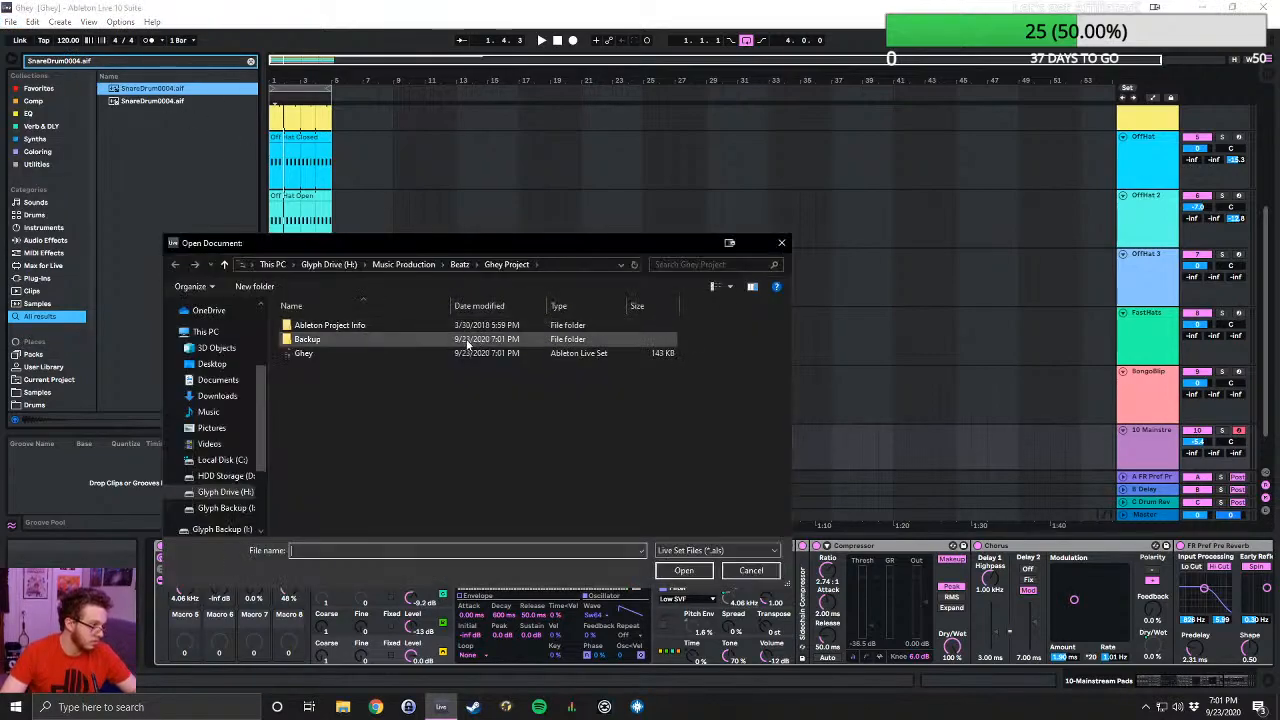
pyautogui.click(459, 264)
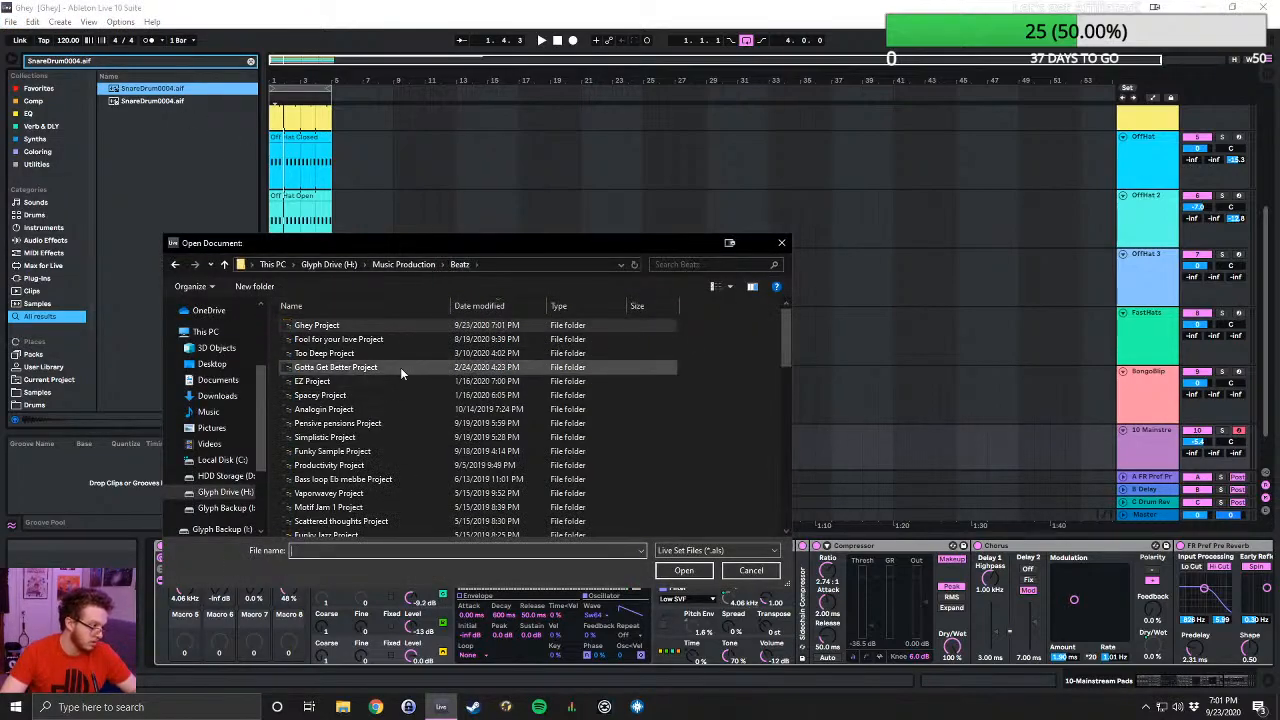
pyautogui.scroll(-10, 401, 364)
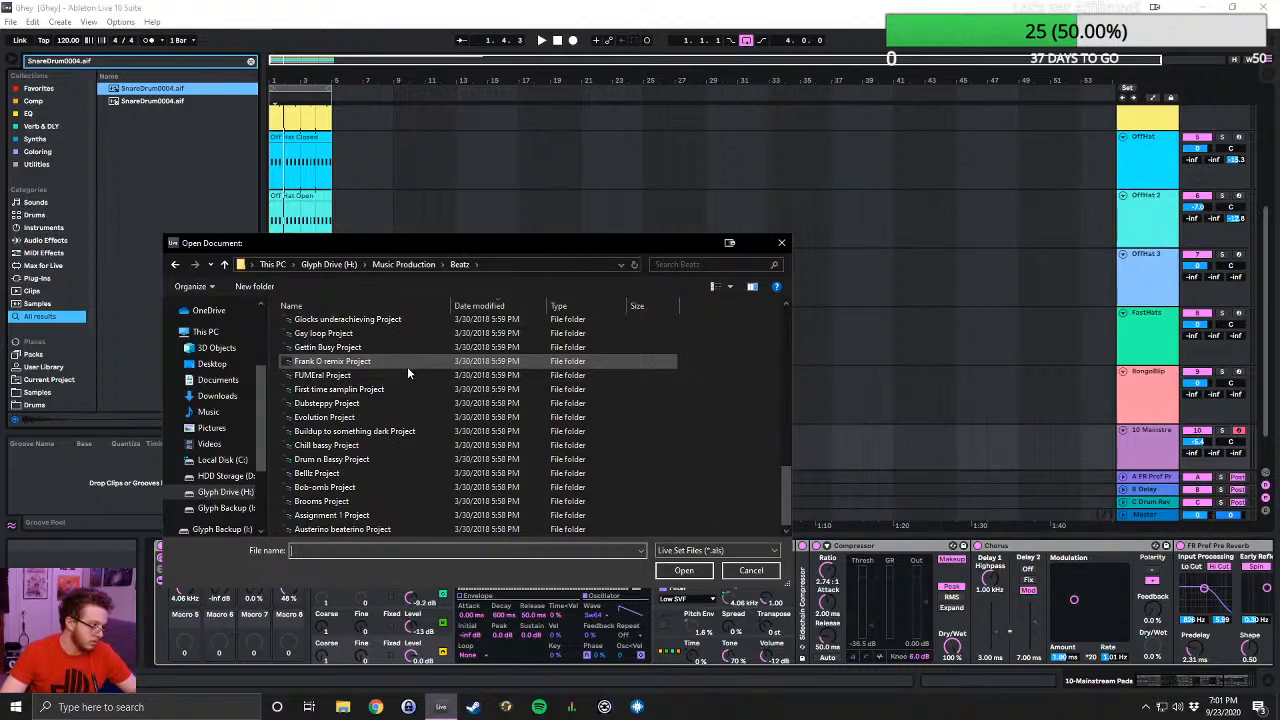
pyautogui.doubleClick(374, 432)
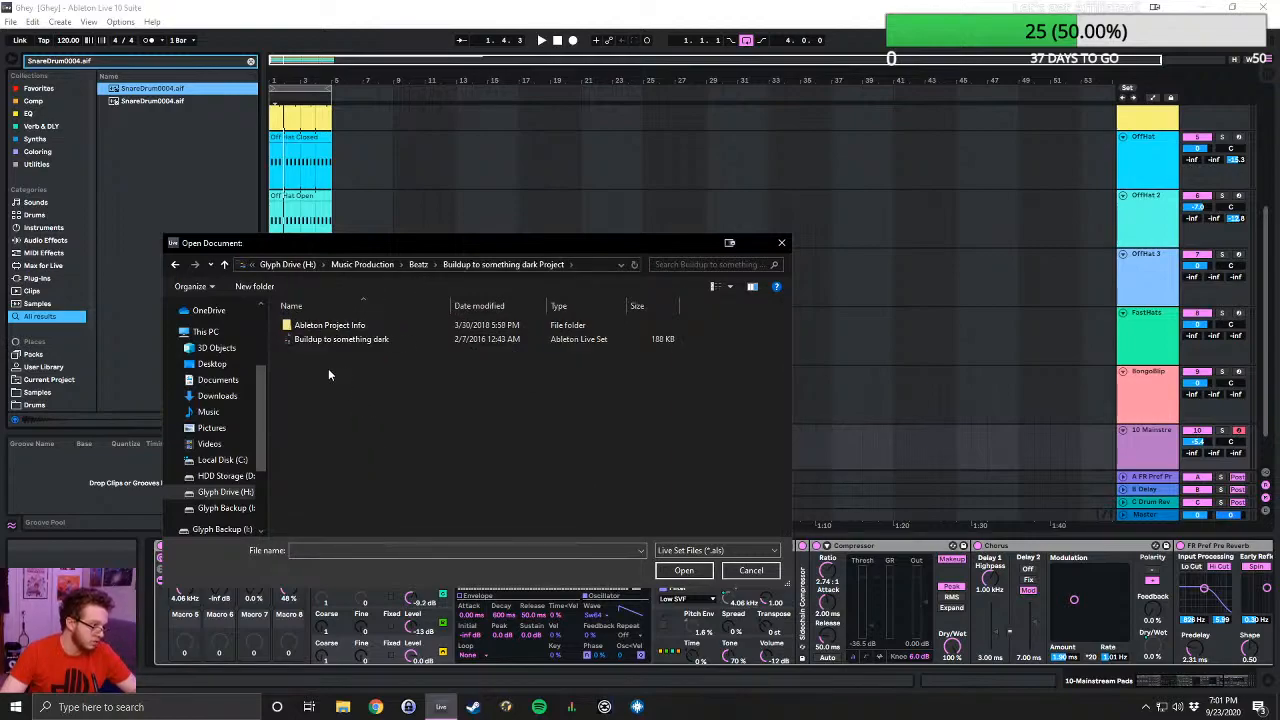
pyautogui.doubleClick(330, 340)
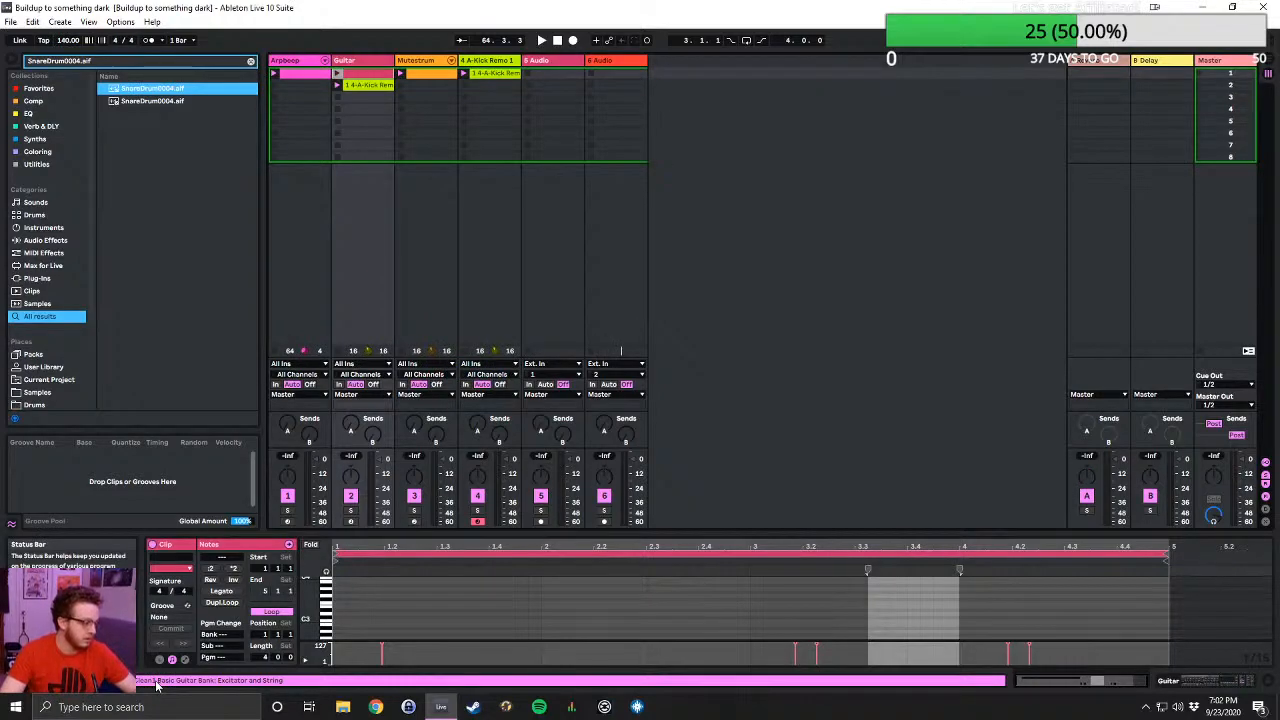
# - Audition the Buildup to something dark set, check its arrangement and stop playback
pyautogui.press('space')
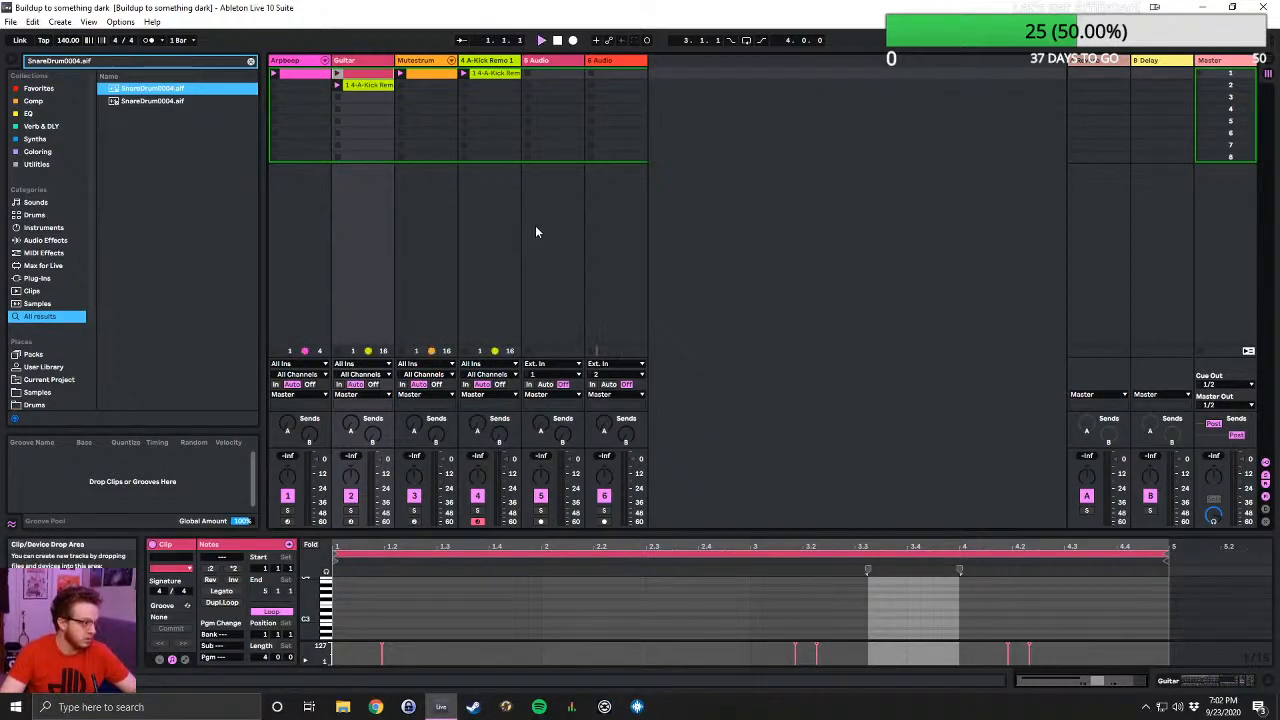
pyautogui.press('Tab')
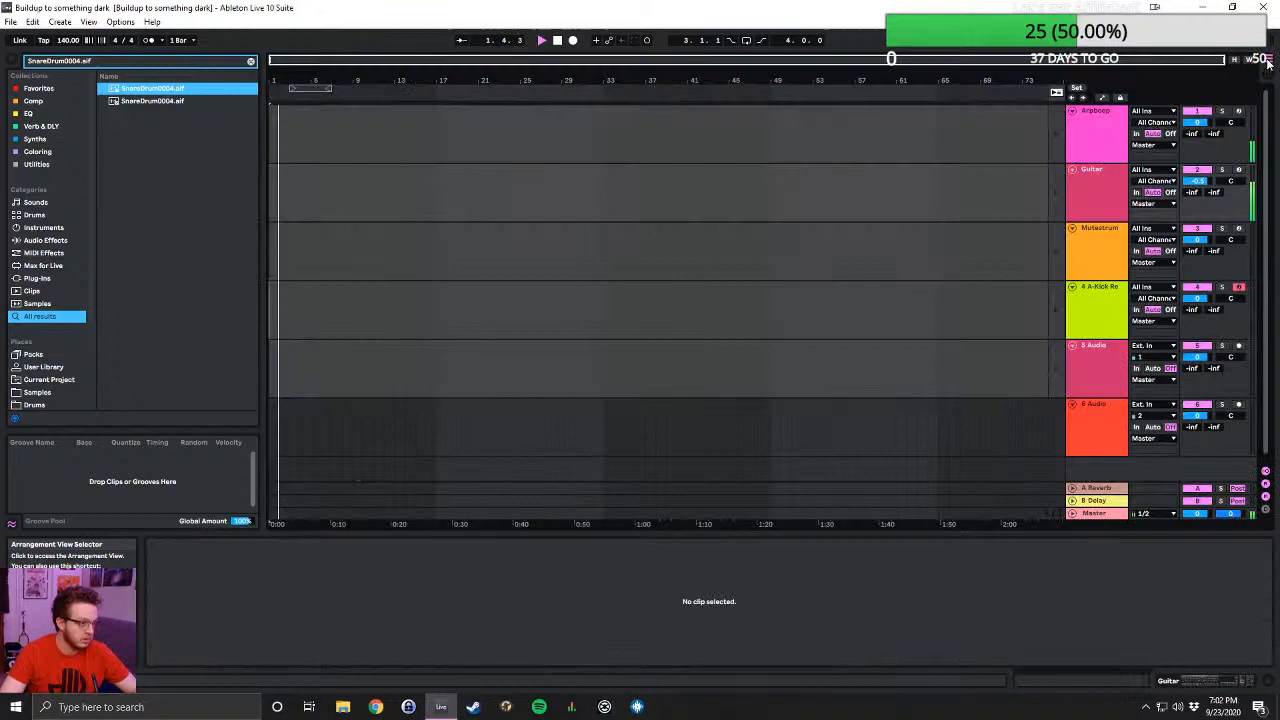
pyautogui.click(556, 41)
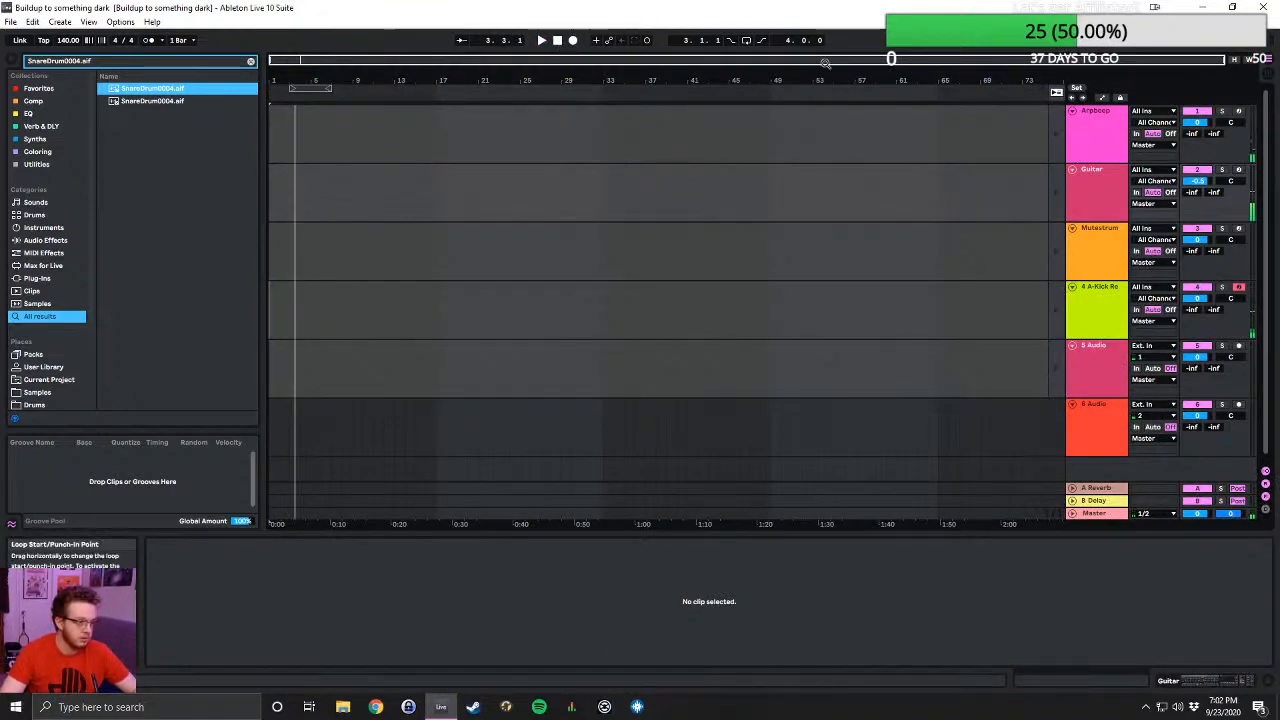
# - Start opening another Live Set, look through Beatz and go to the collaborator's folder last modified 8/19/2020 inside Sawngs
pyautogui.click(10, 22)
pyautogui.click(45, 51)
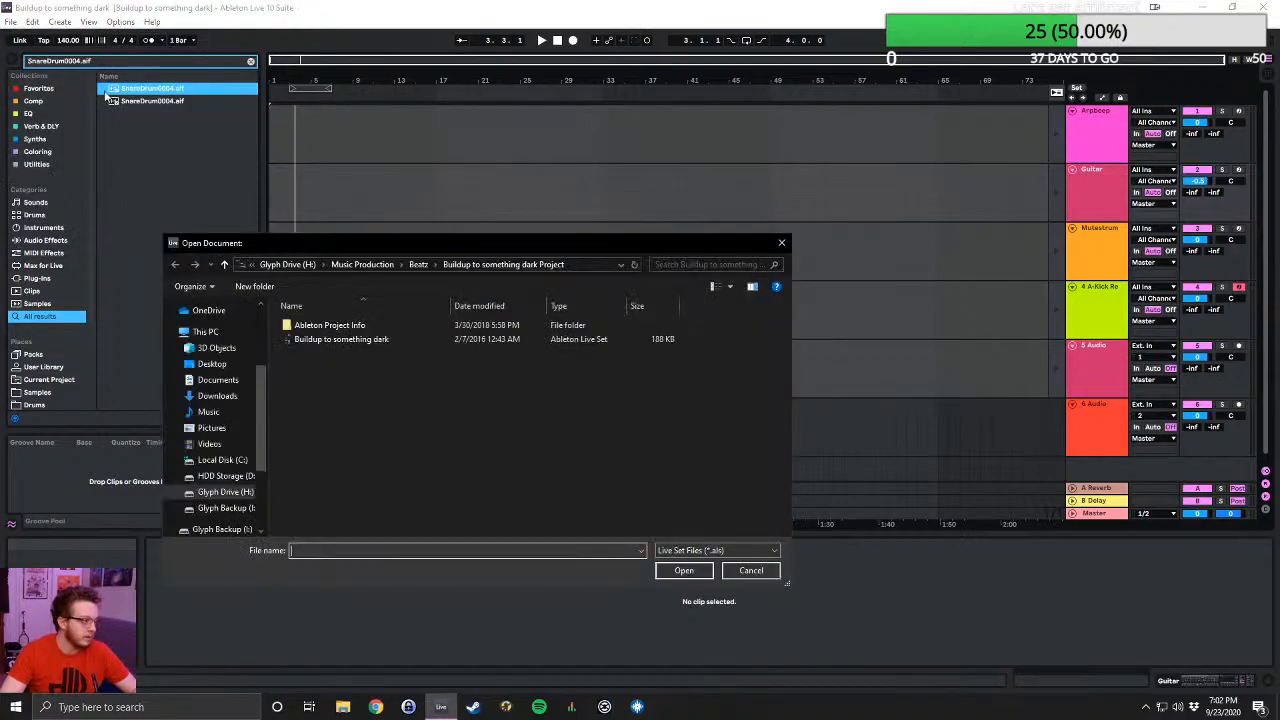
pyautogui.click(417, 265)
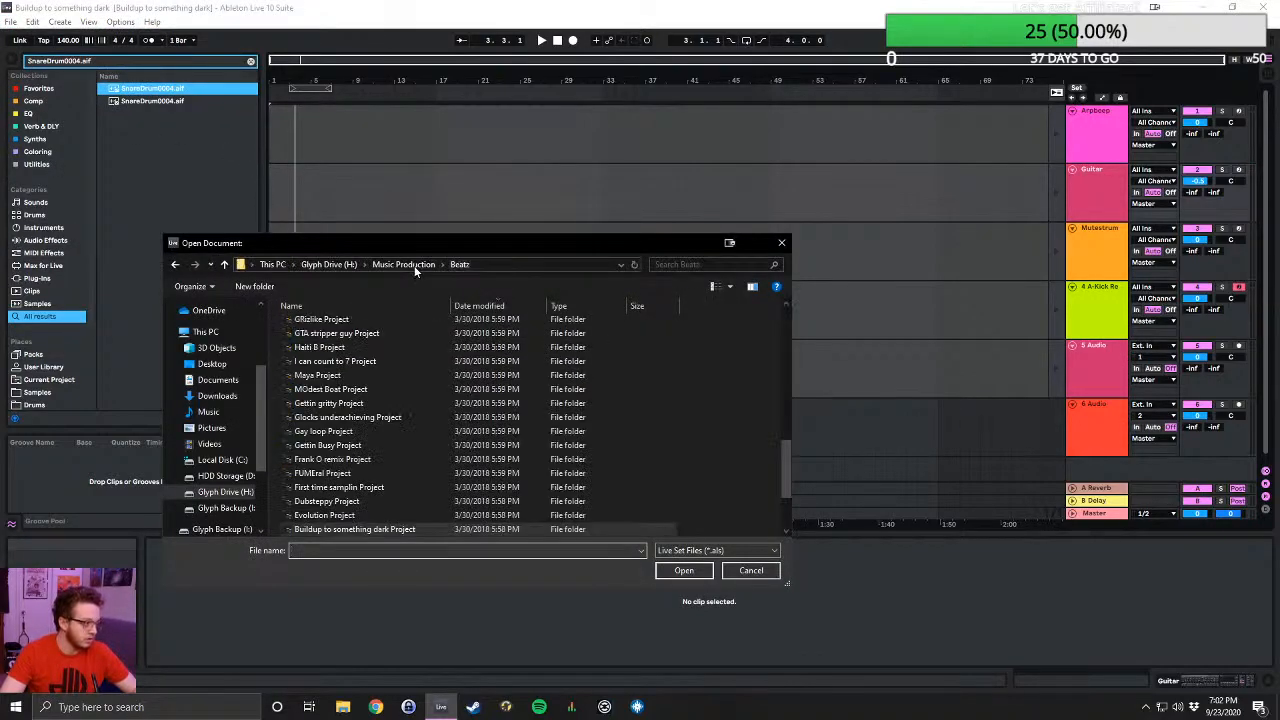
pyautogui.scroll(-2, 403, 402)
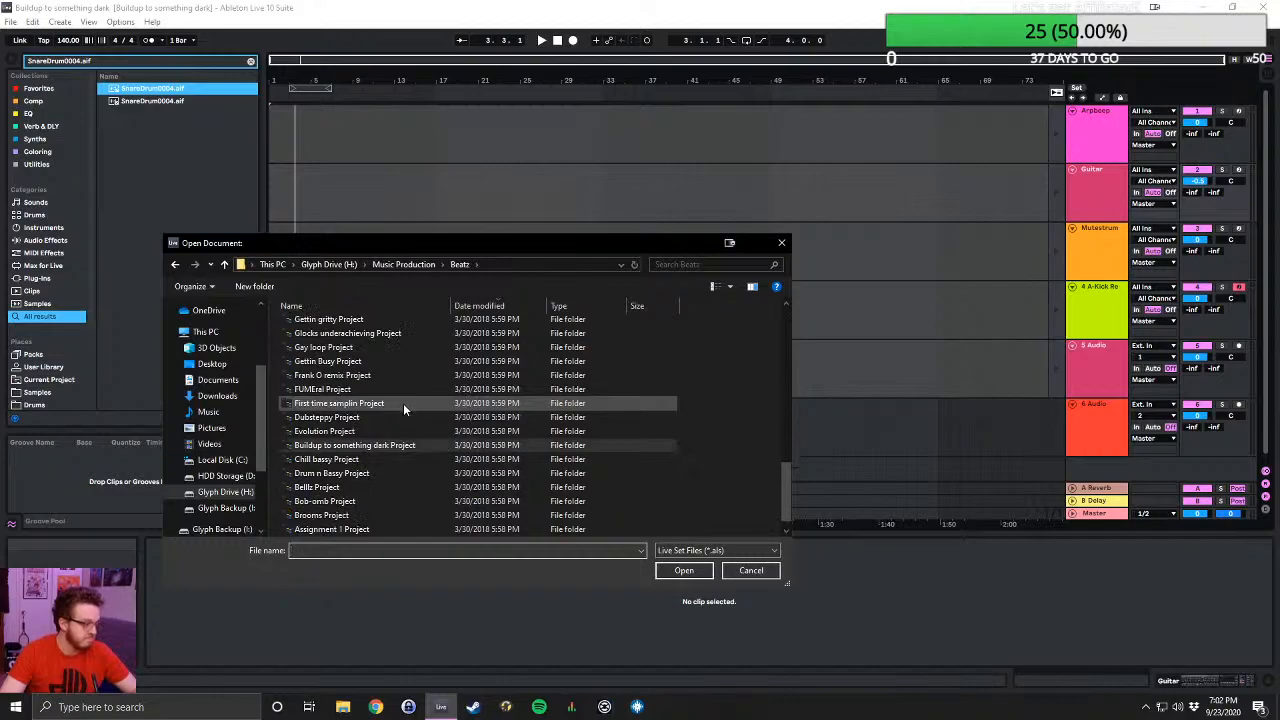
pyautogui.scroll(-1, 403, 403)
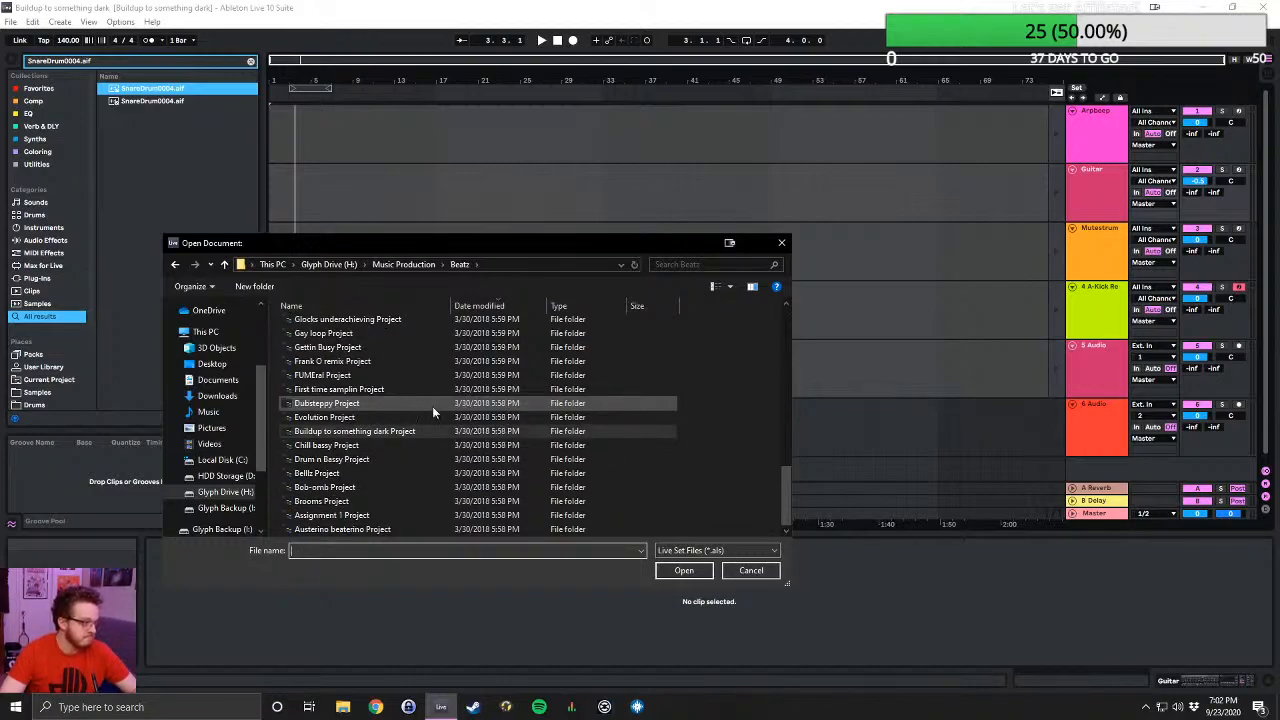
pyautogui.click(393, 268)
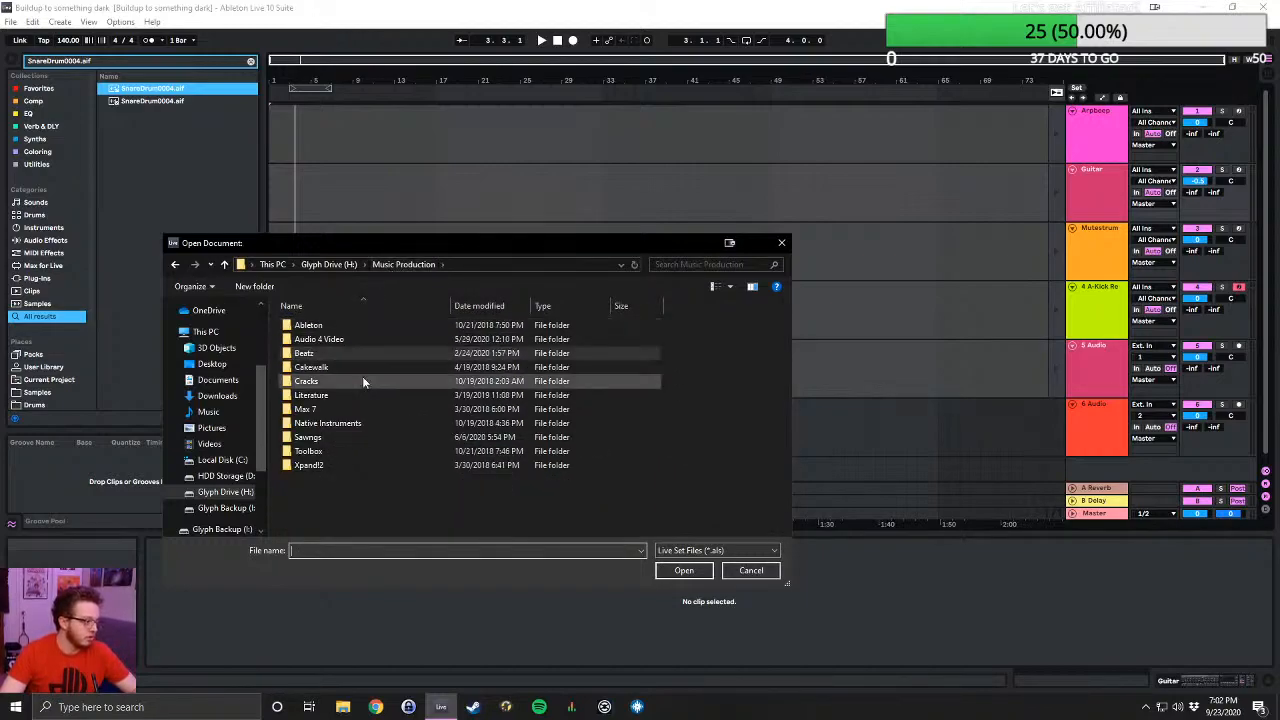
pyautogui.doubleClick(343, 436)
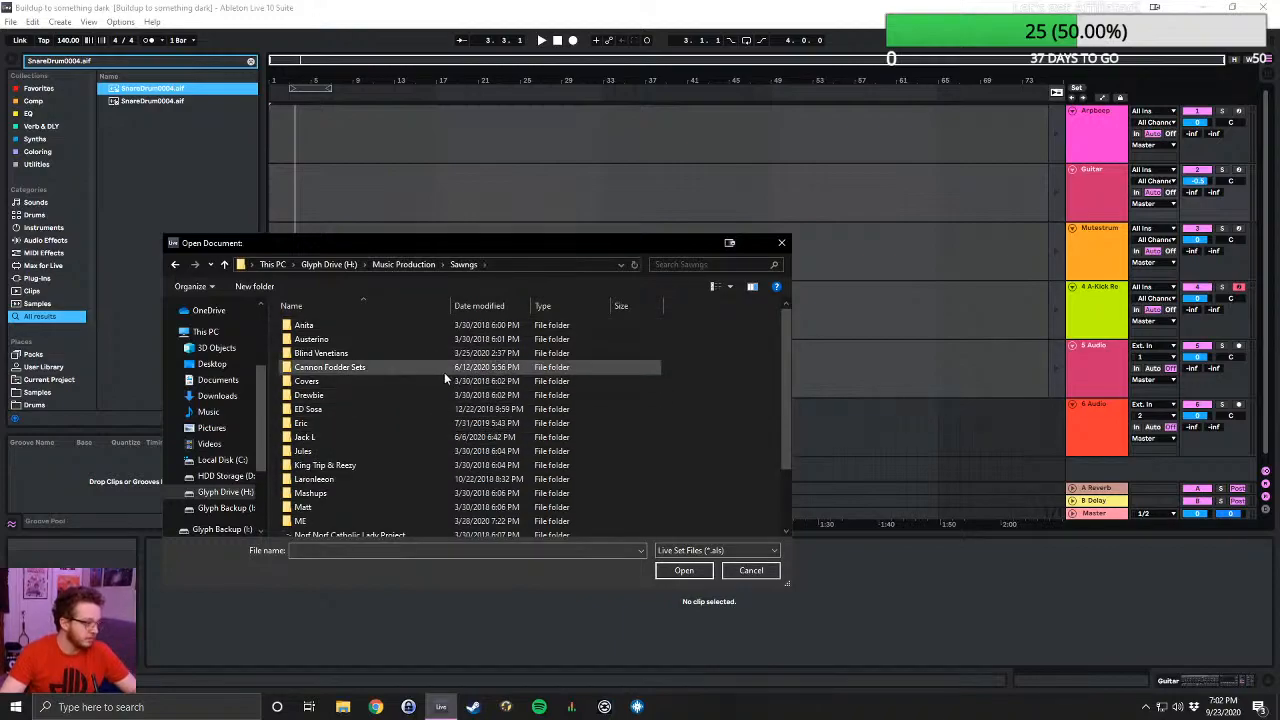
pyautogui.scroll(-2, 444, 370)
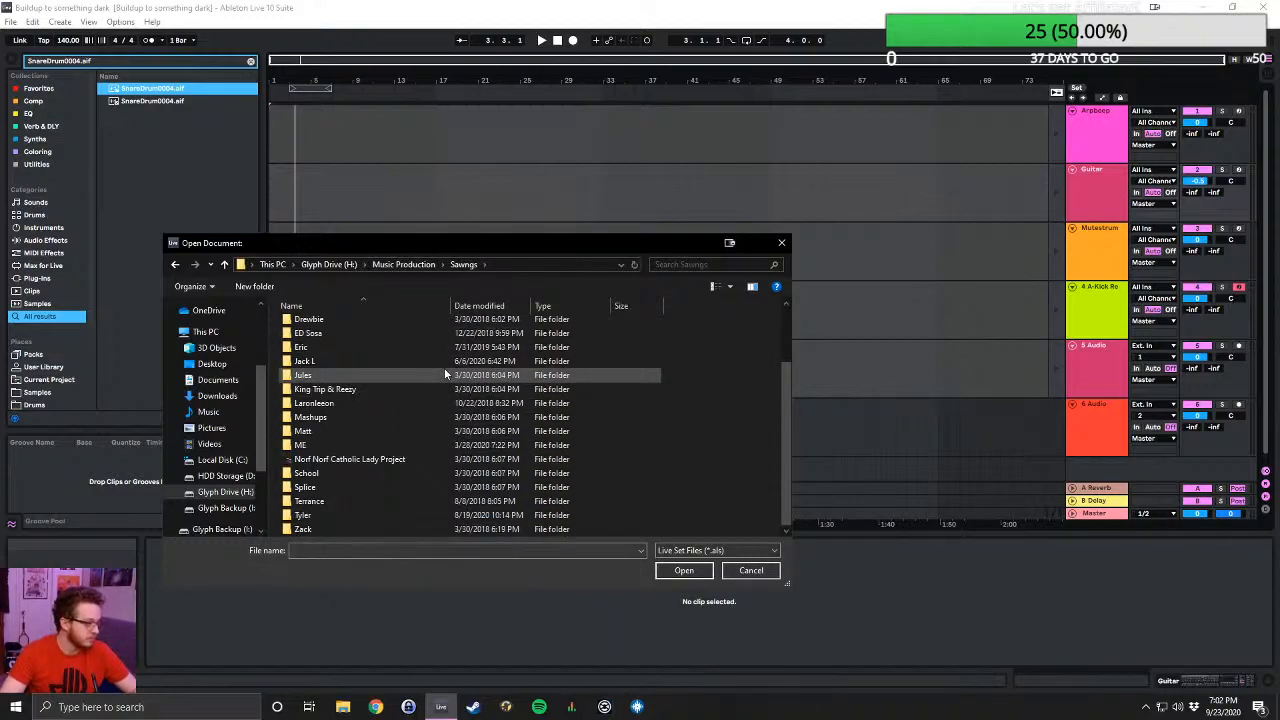
pyautogui.doubleClick(345, 514)
# - Find Think Project in the collaborator's folder and open the Live Set Think 2.0
pyautogui.scroll(-12, 446, 360)
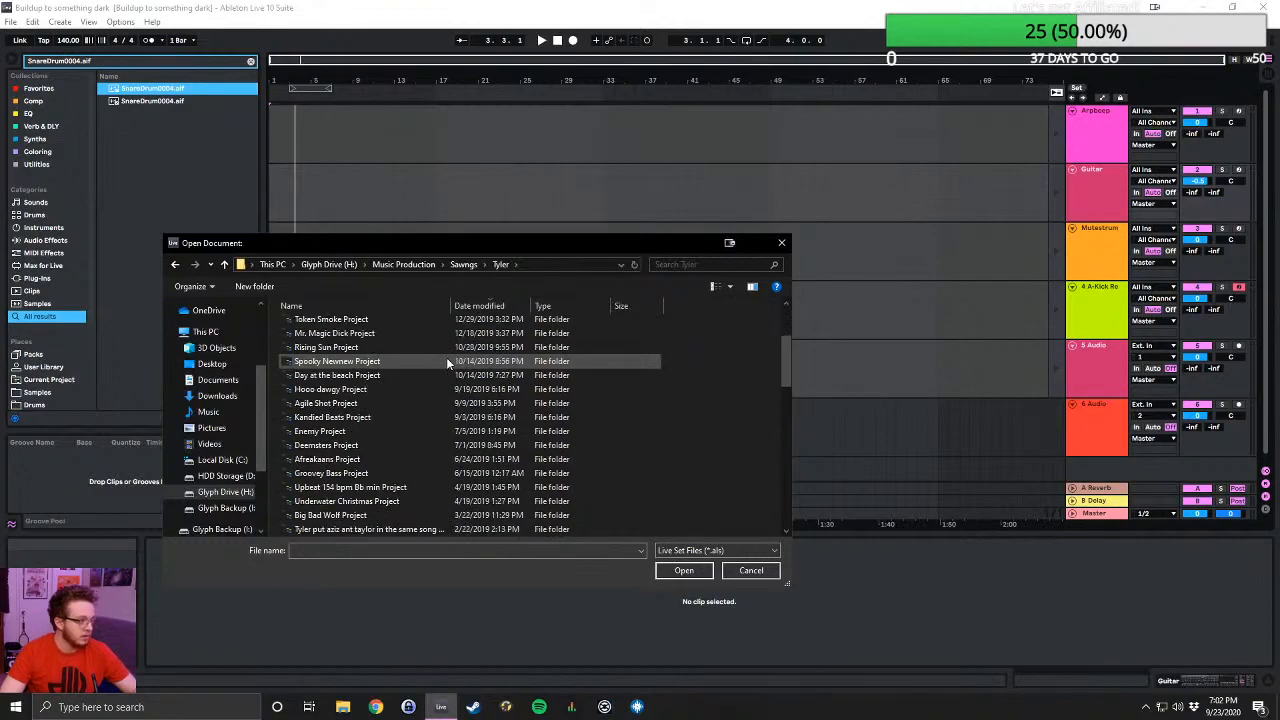
pyautogui.scroll(-8, 492, 389)
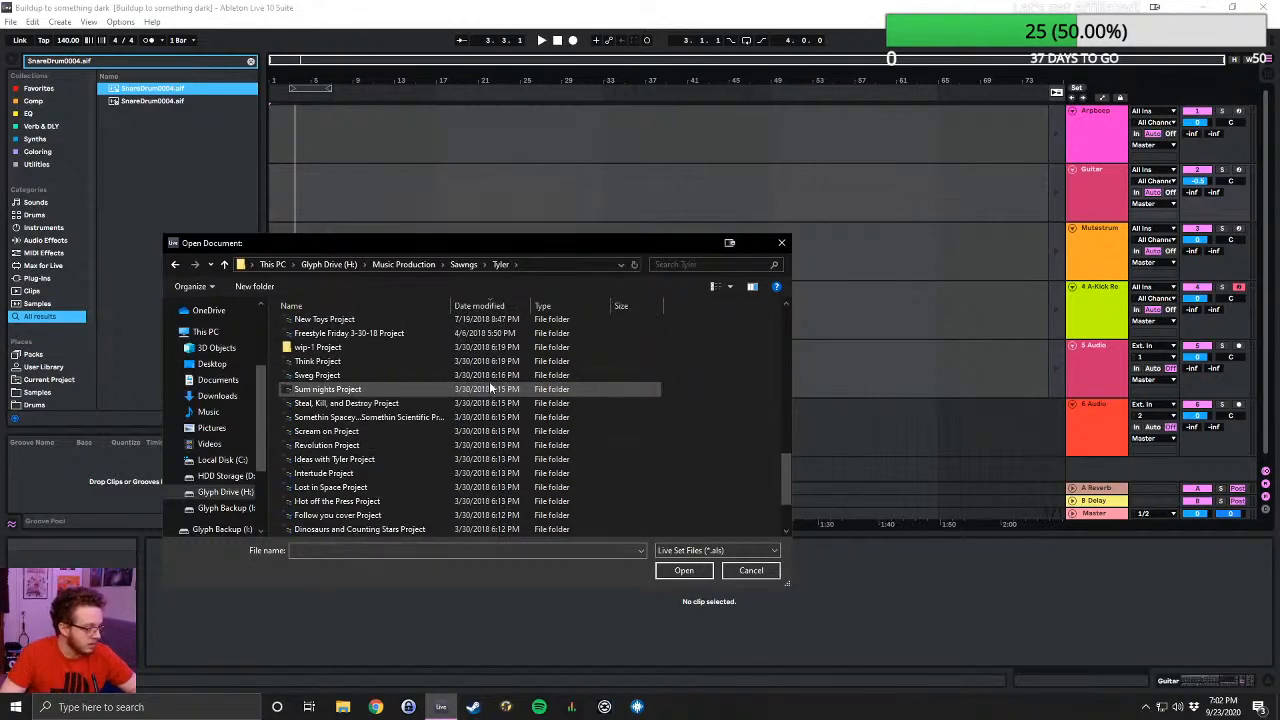
pyautogui.scroll(2, 559, 380)
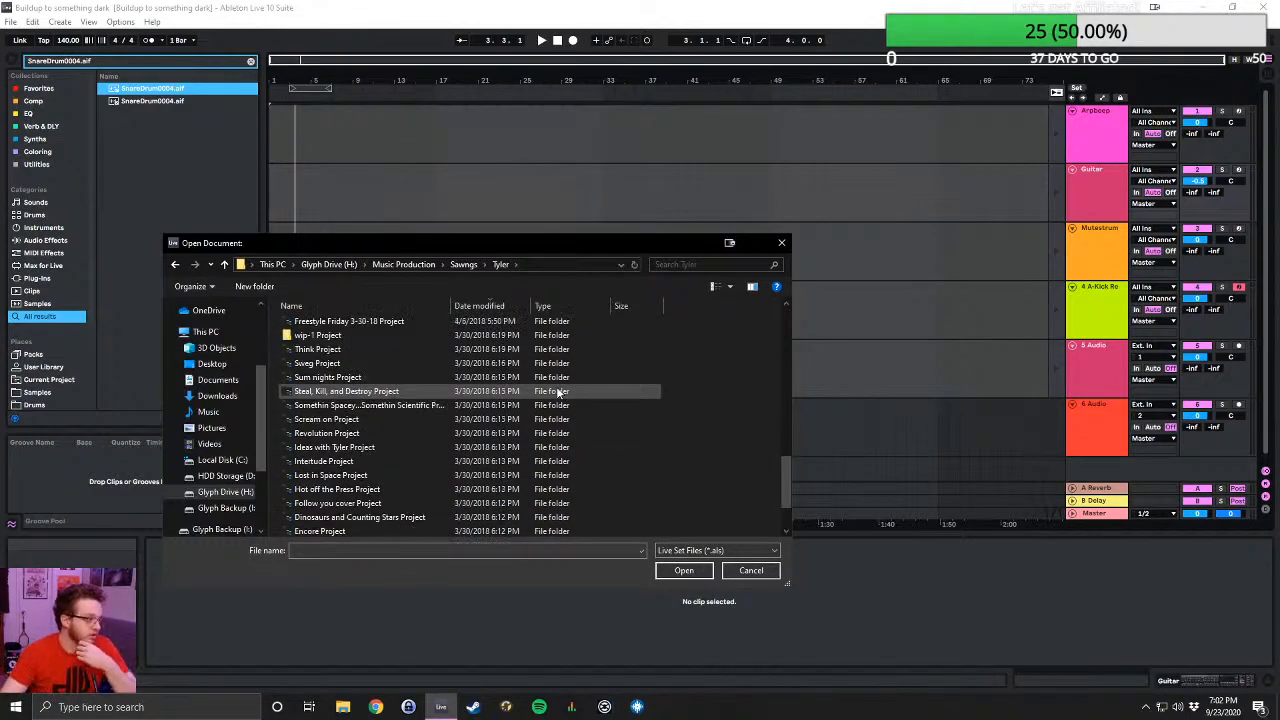
pyautogui.scroll(1, 553, 395)
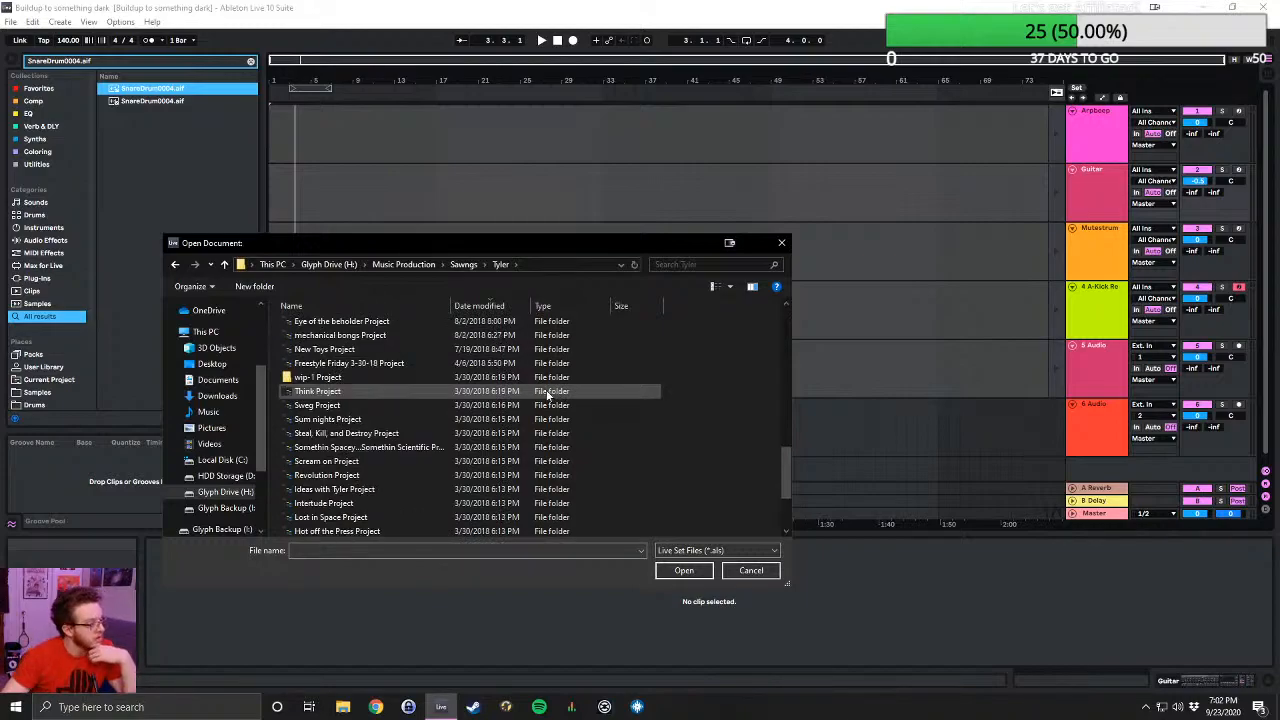
pyautogui.doubleClick(379, 391)
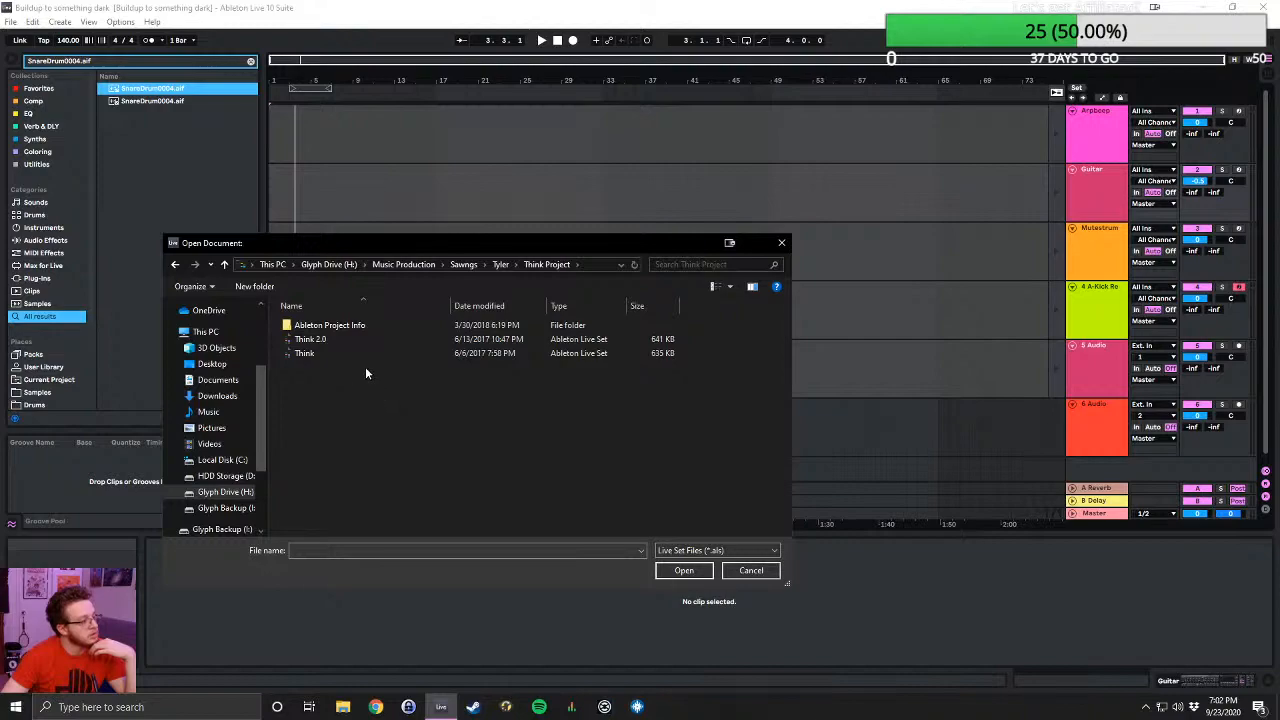
pyautogui.doubleClick(332, 341)
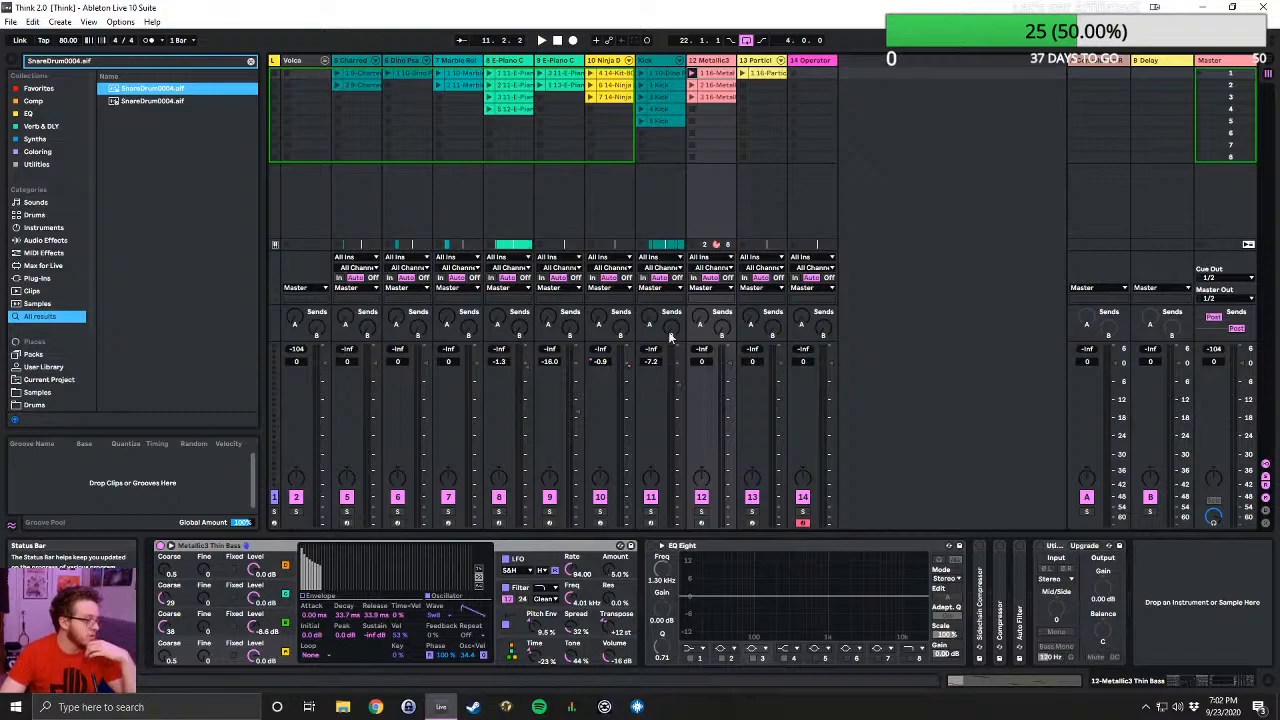
# - In Arrangement View, return the Metallic3 track to its arrangement clips and play the set from the start
pyautogui.click(1264, 62)
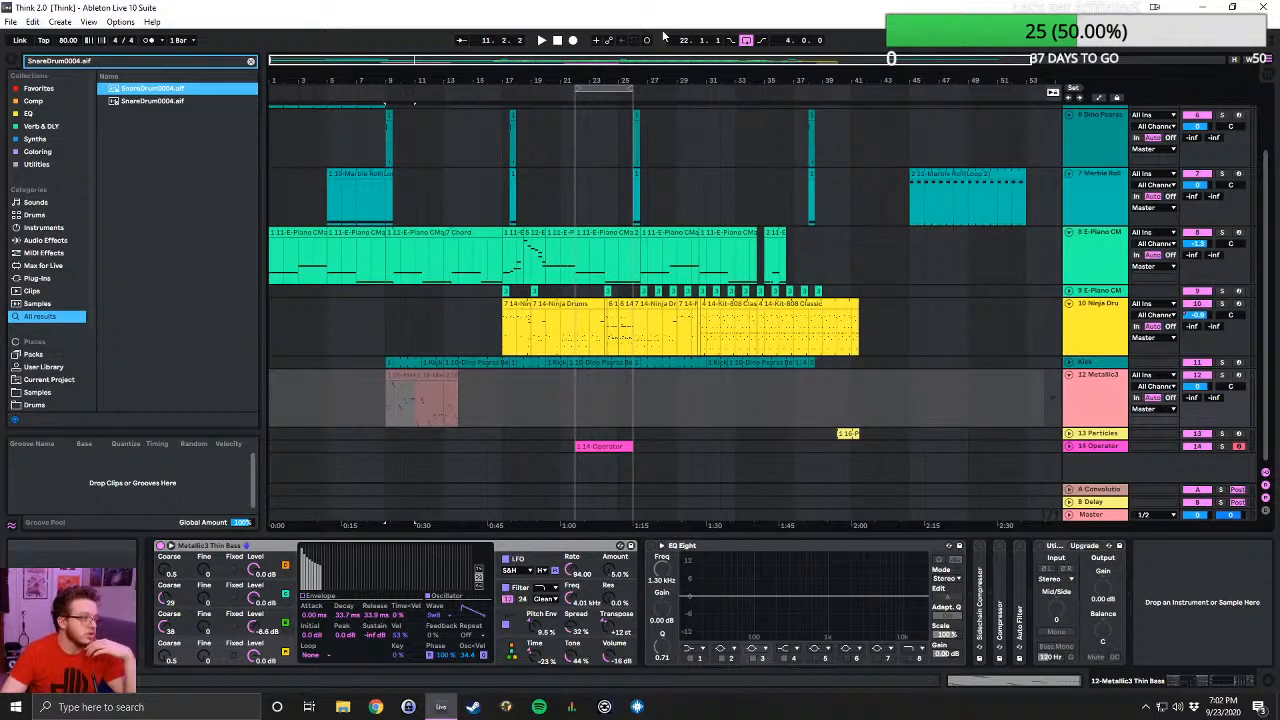
pyautogui.click(1052, 398)
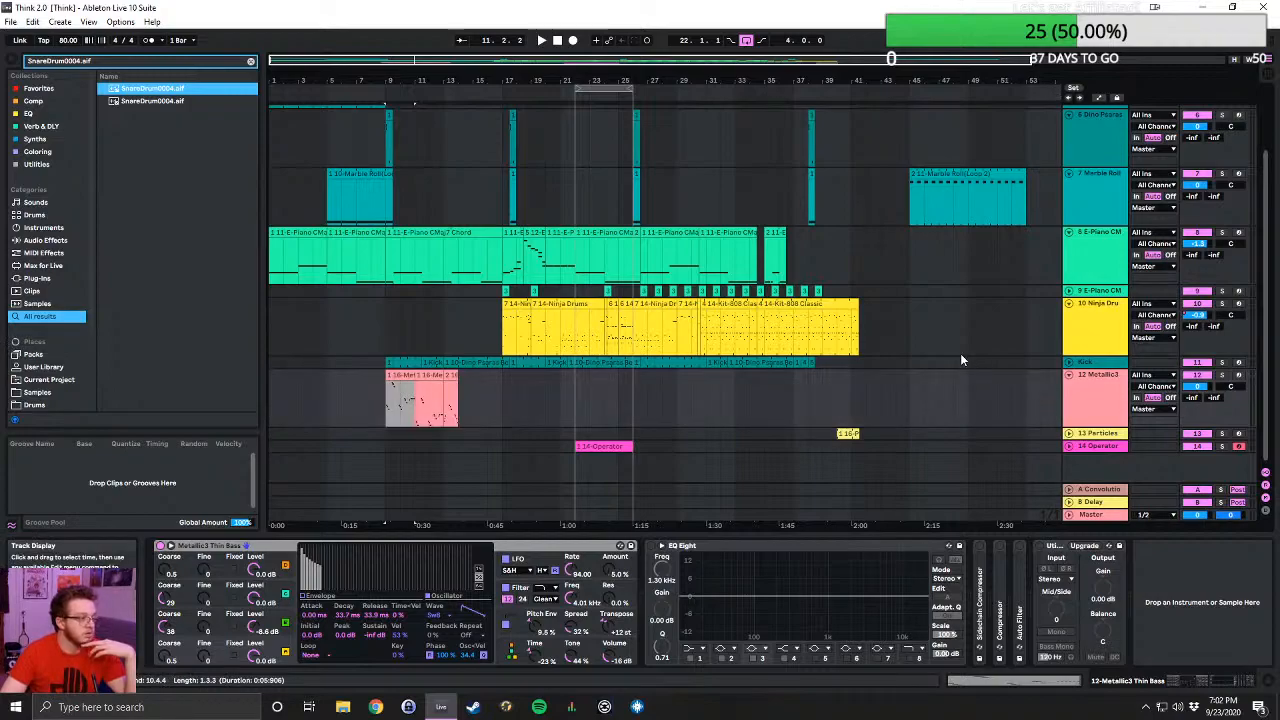
pyautogui.click(560, 41)
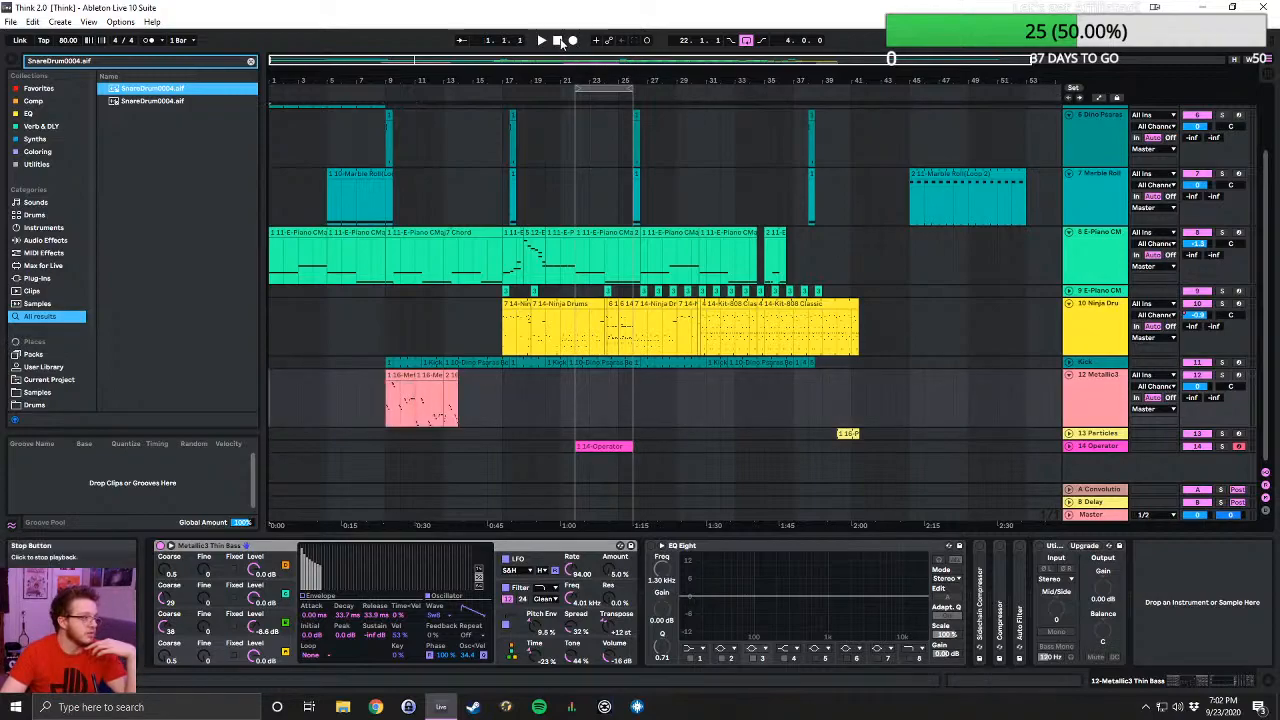
pyautogui.click(542, 41)
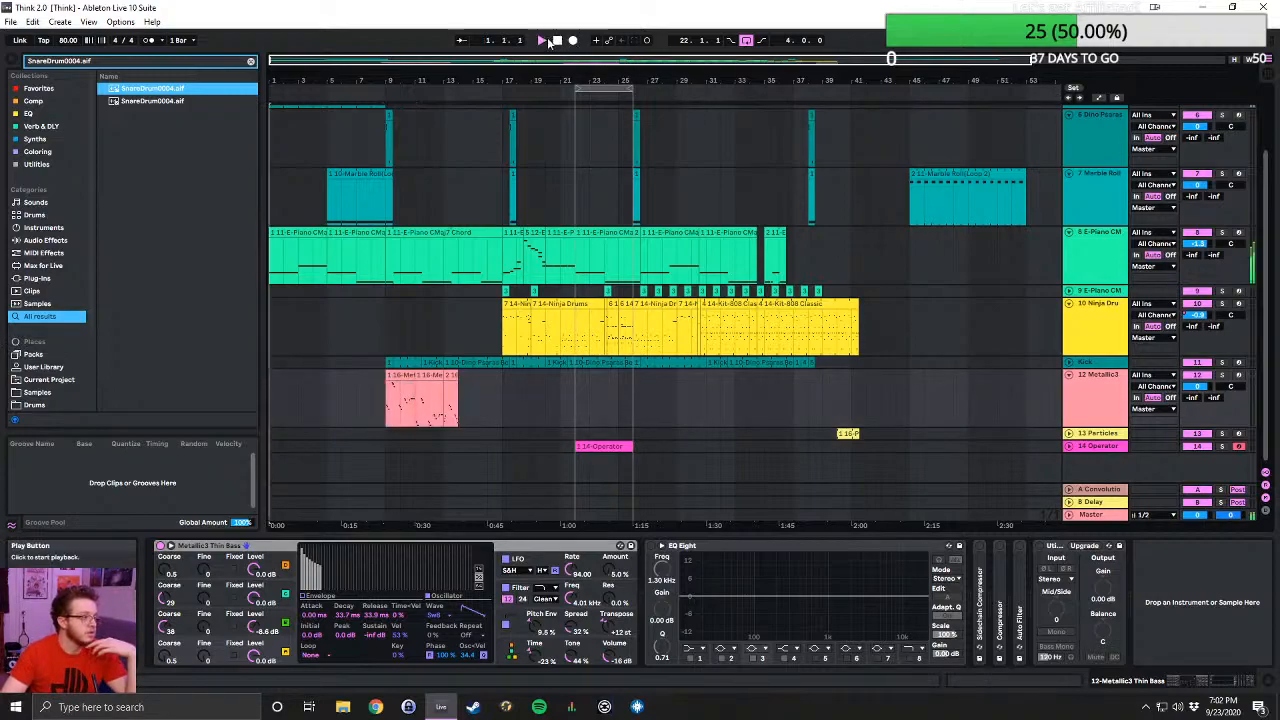
# - Start opening another Live Set, check the contents of Steal, Kill, and Destroy Project and return to the collaborator's folder
pyautogui.click(11, 23)
pyautogui.click(30, 52)
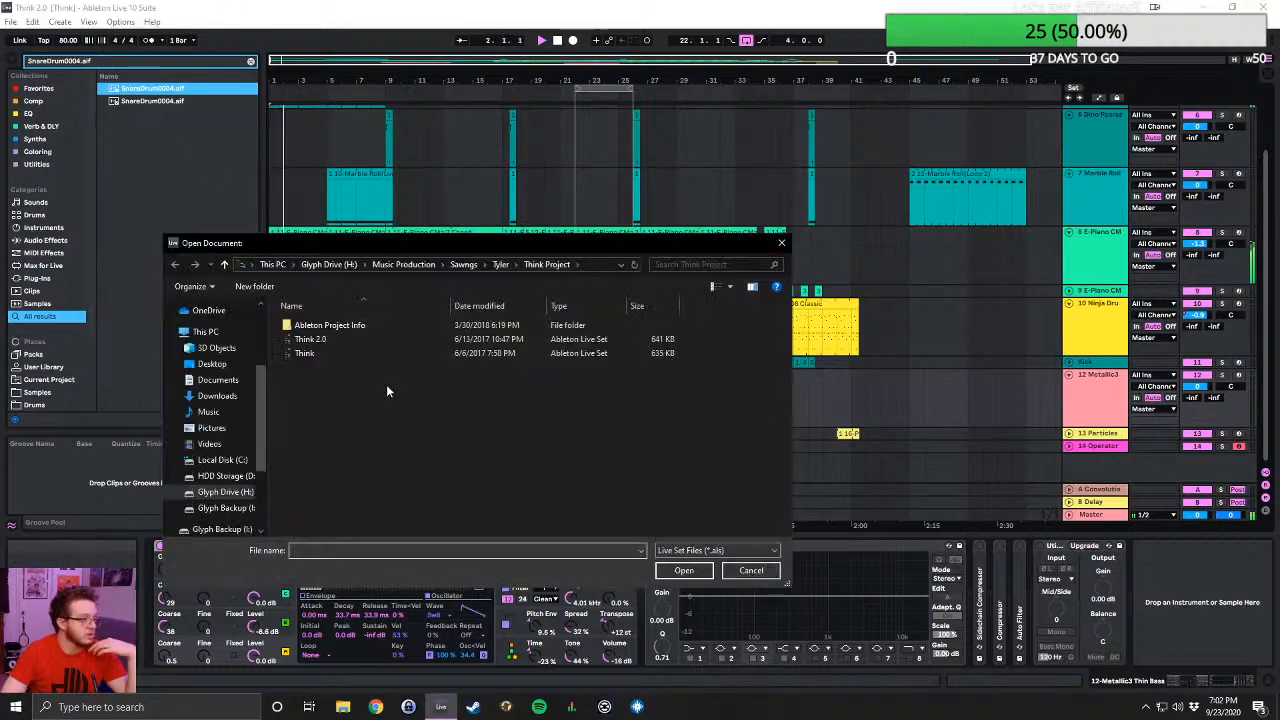
pyautogui.click(499, 265)
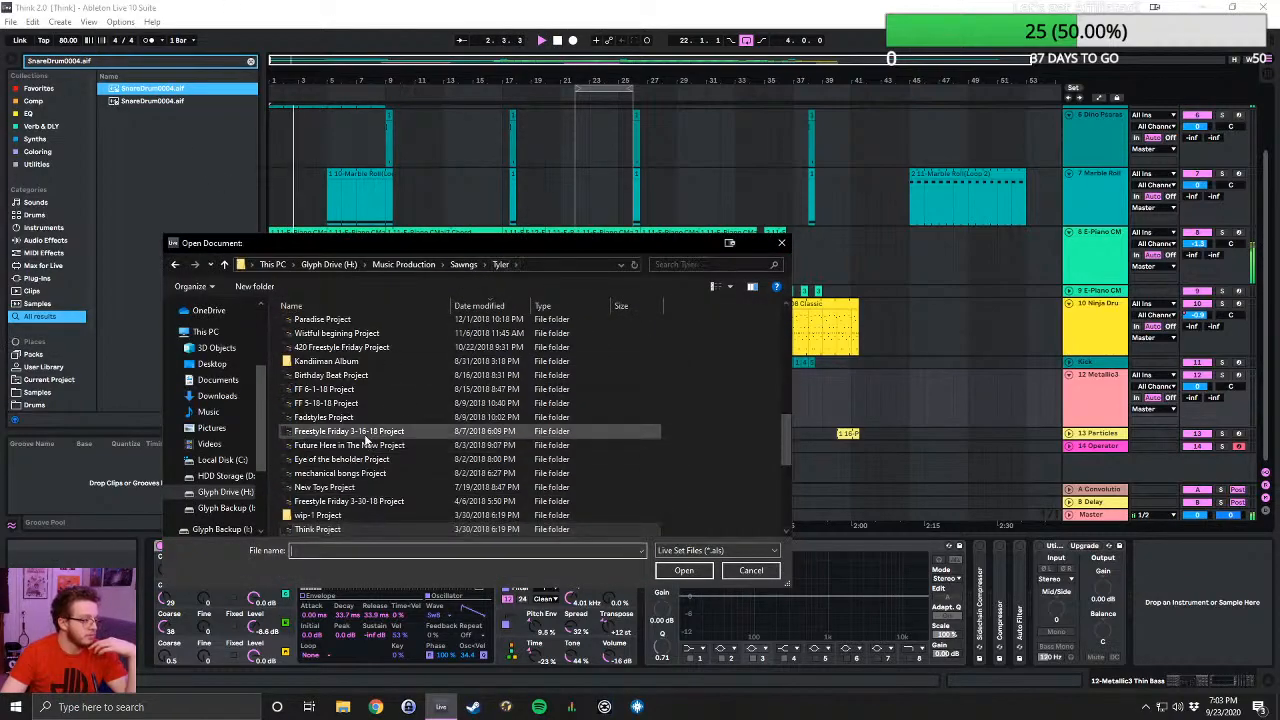
pyautogui.scroll(-3, 364, 430)
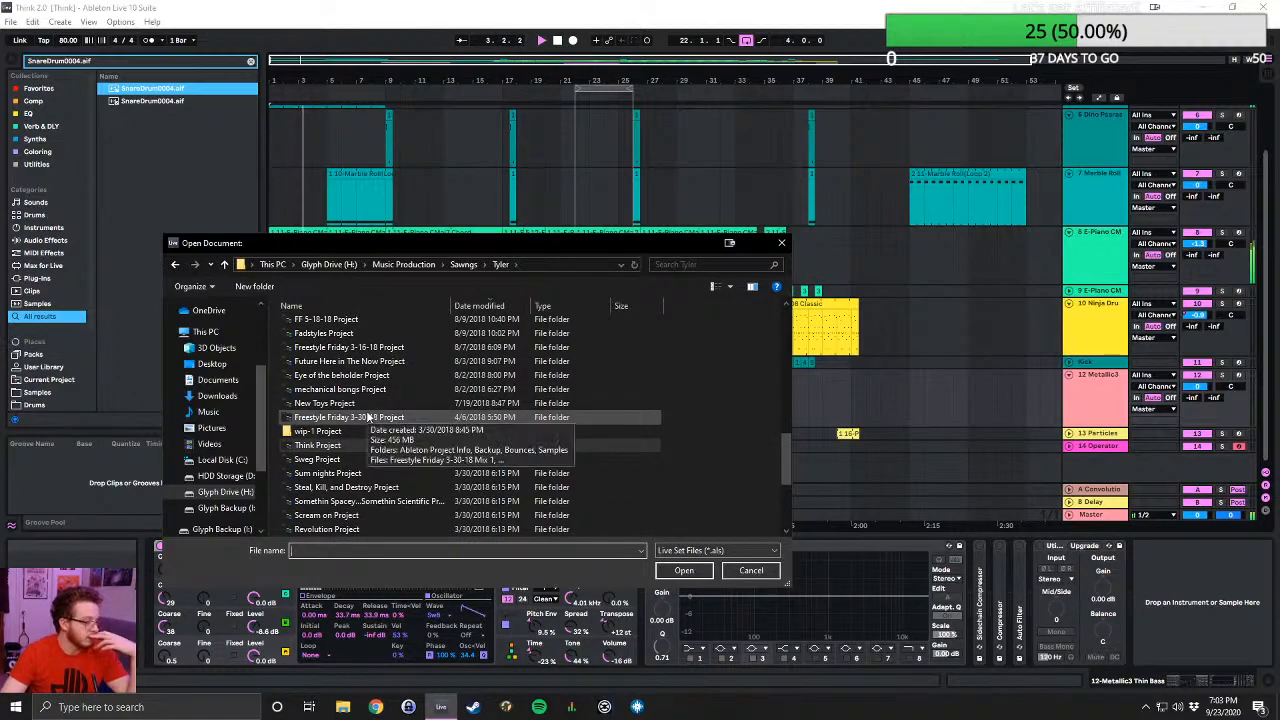
pyautogui.doubleClick(345, 486)
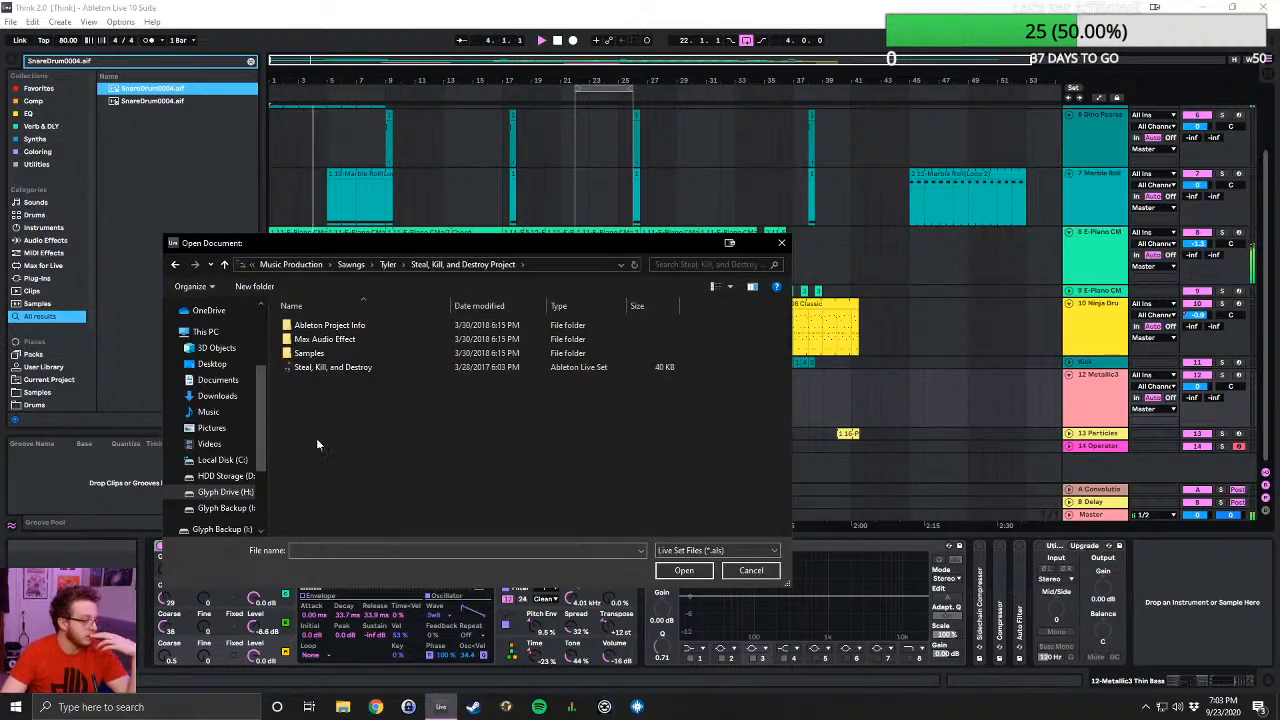
pyautogui.click(223, 265)
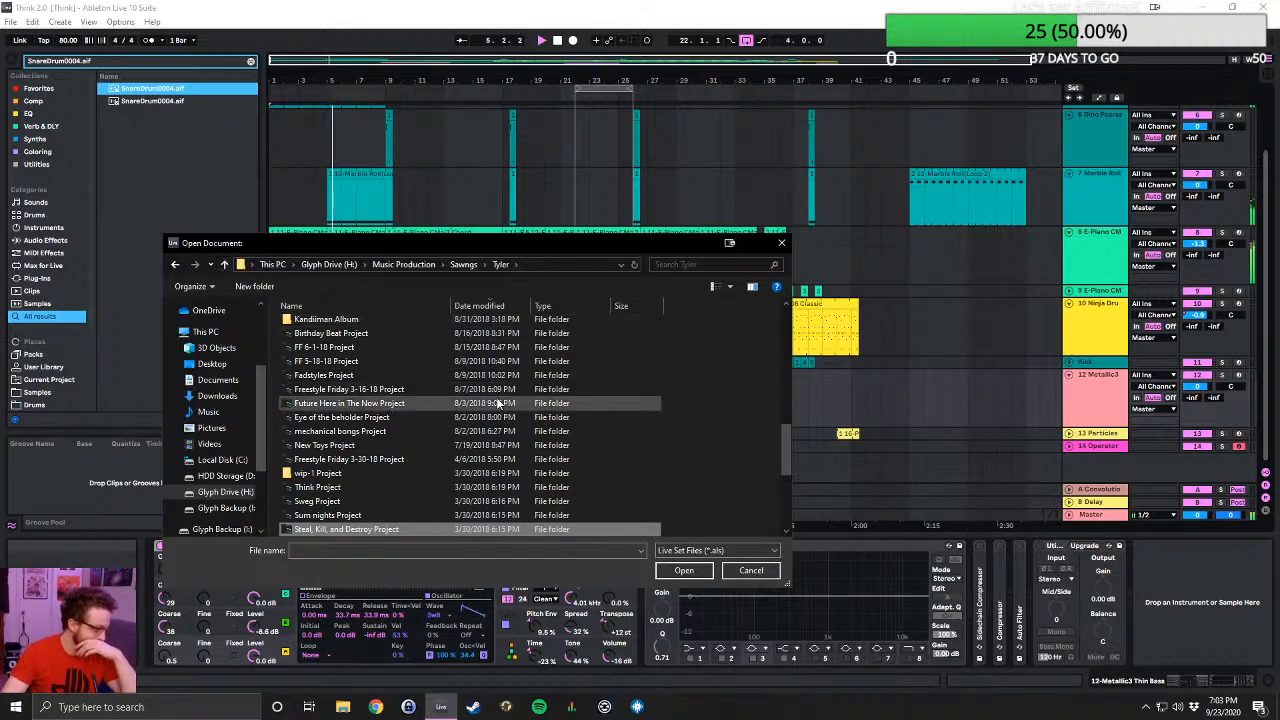
pyautogui.scroll(-2, 496, 397)
pyautogui.scroll(-2, 496, 398)
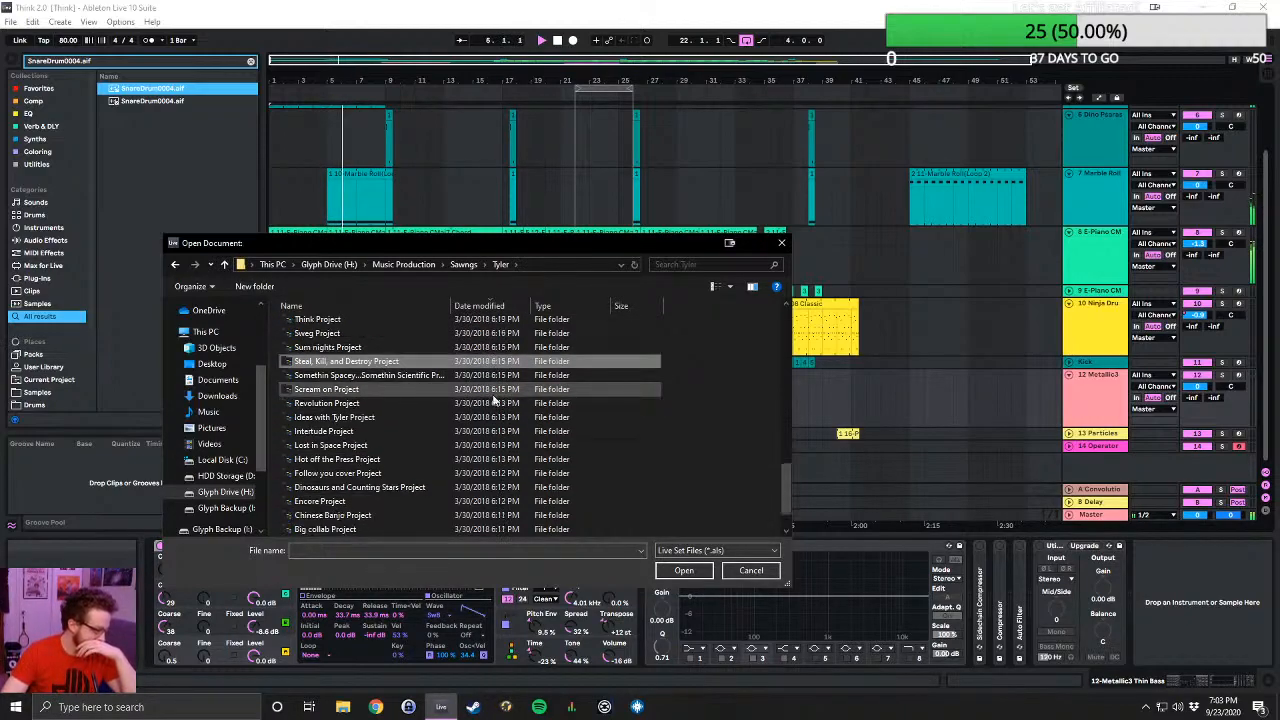
pyautogui.scroll(-1, 496, 398)
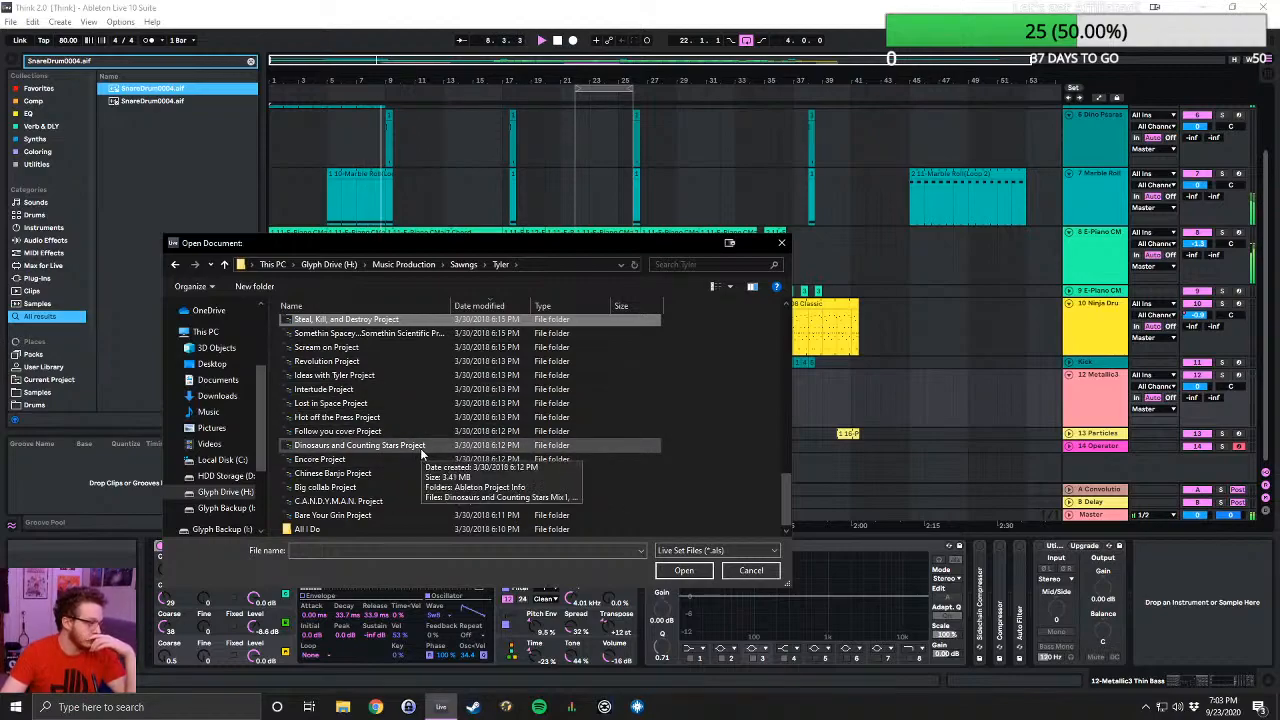
pyautogui.scroll(10, 420, 450)
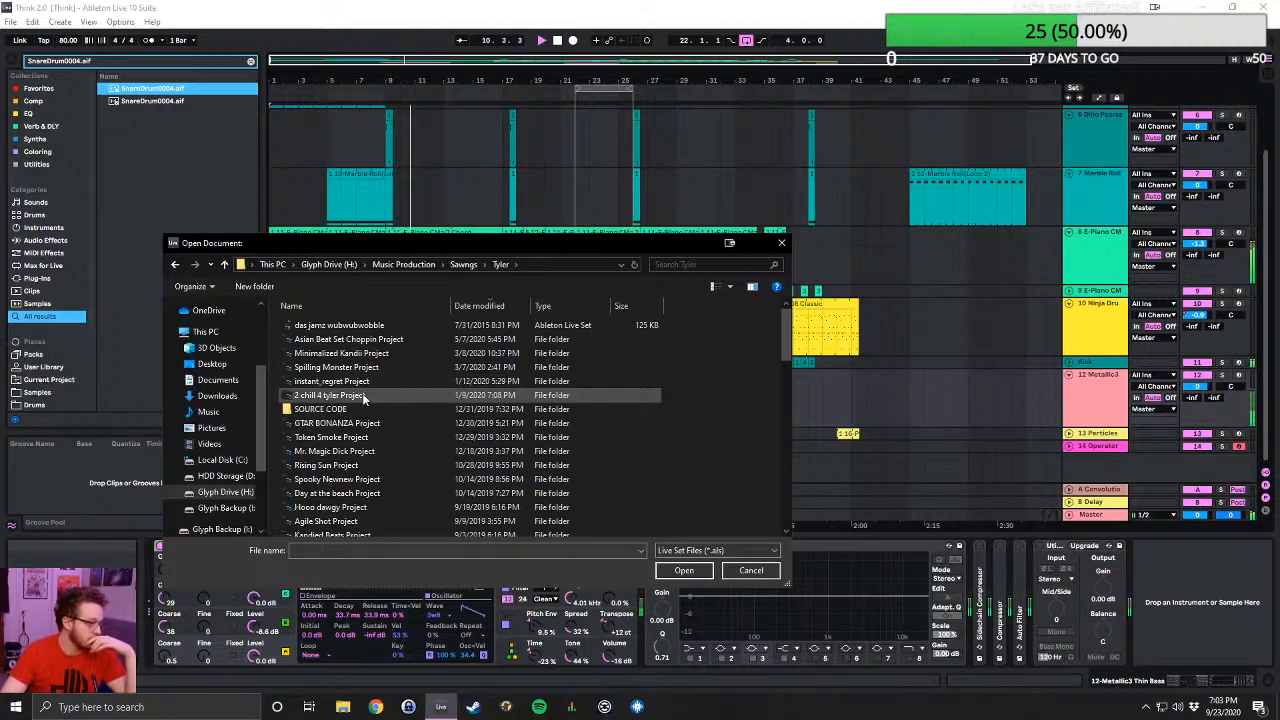
pyautogui.doubleClick(362, 395)
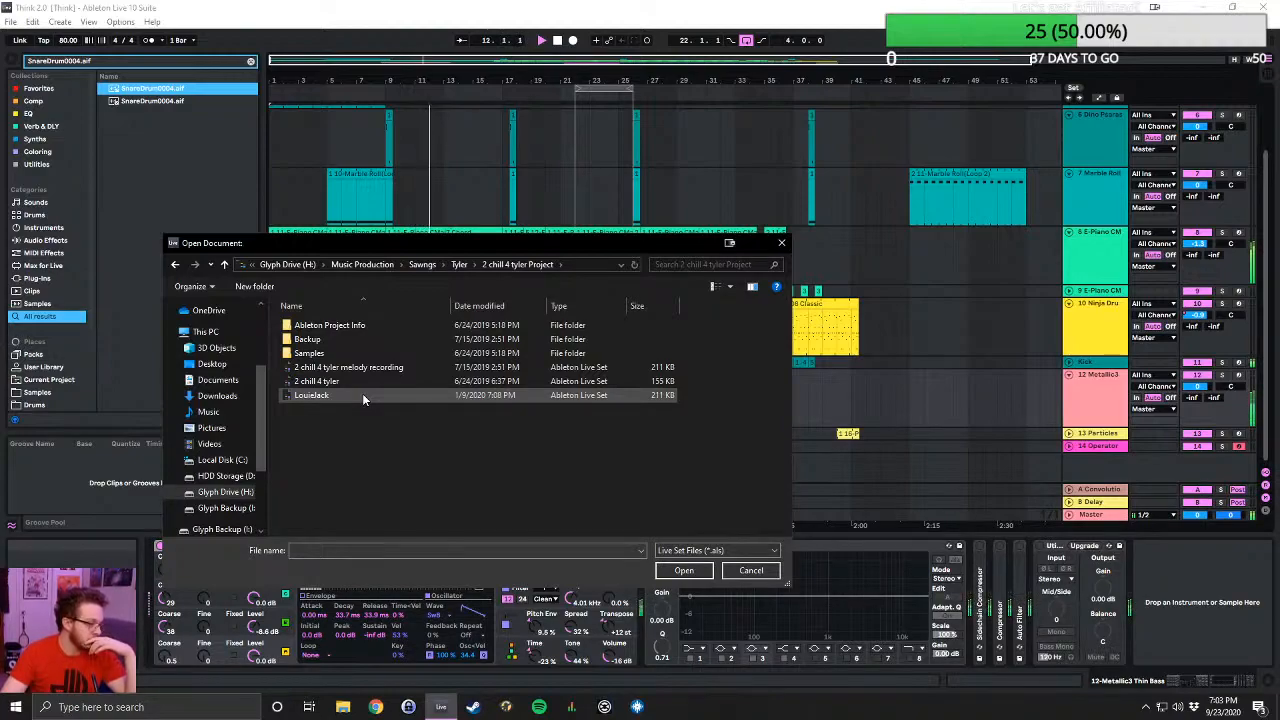
pyautogui.click(352, 367)
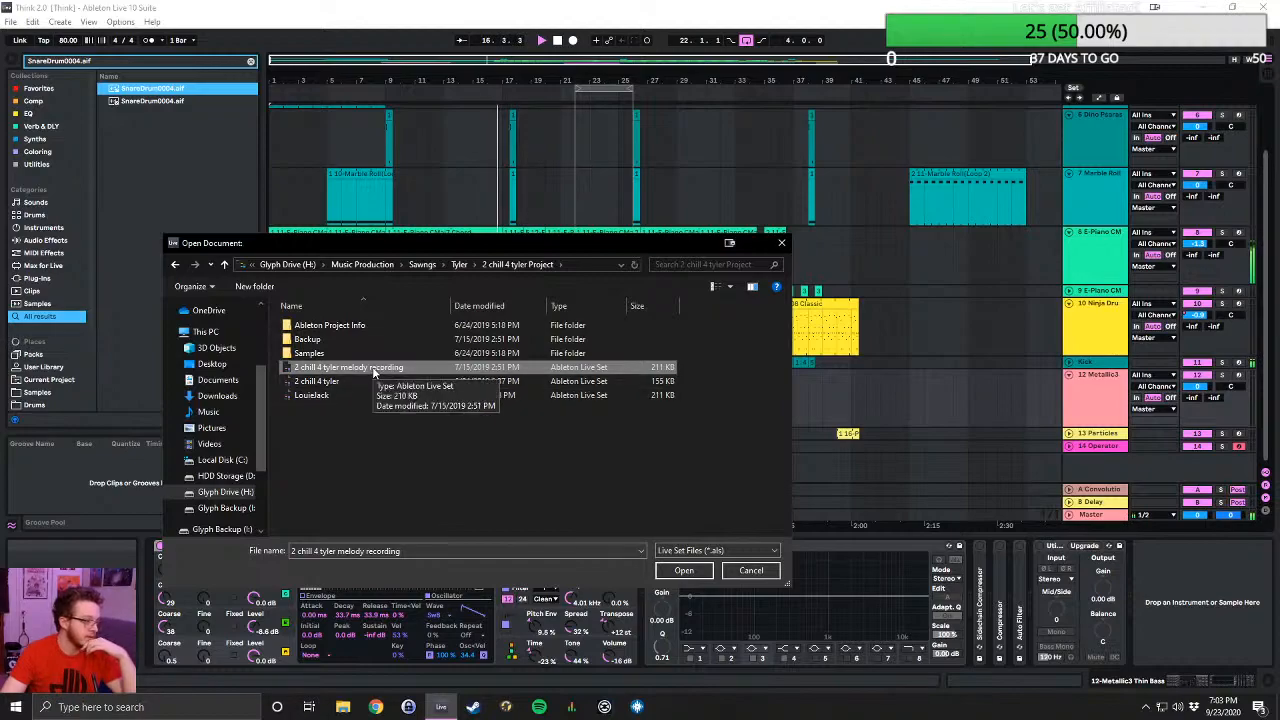
pyautogui.moveTo(461, 238); pyautogui.dragTo(616, 423)
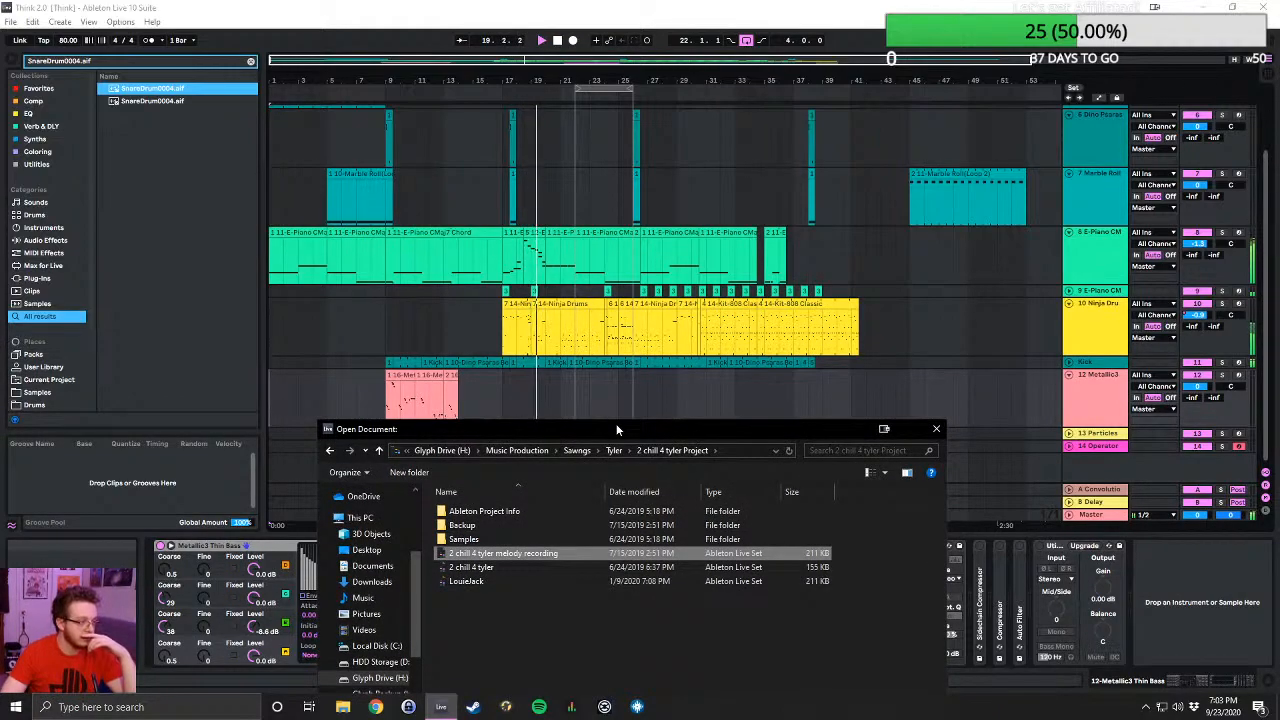
pyautogui.moveTo(617, 430); pyautogui.dragTo(615, 415)
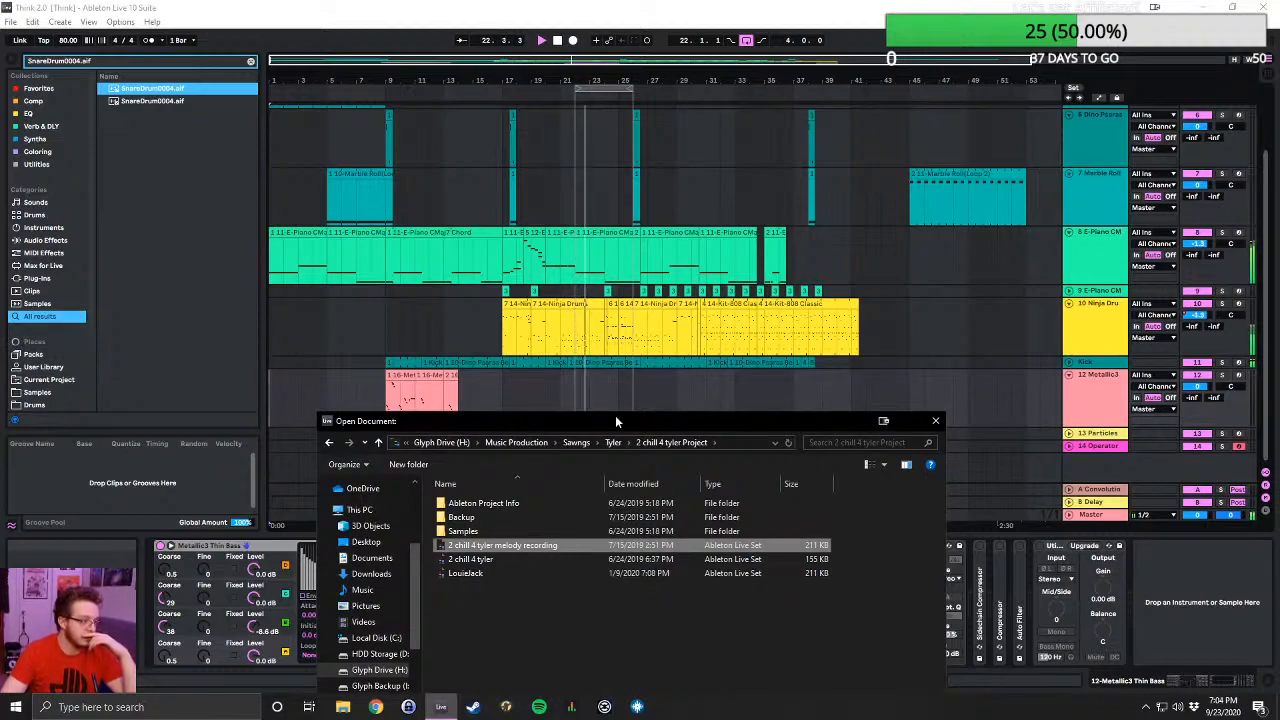
# - Cancel opening a Live Set and switch off the arrangement loop so that Think 2.0 plays past the looped bars
pyautogui.click(745, 45)
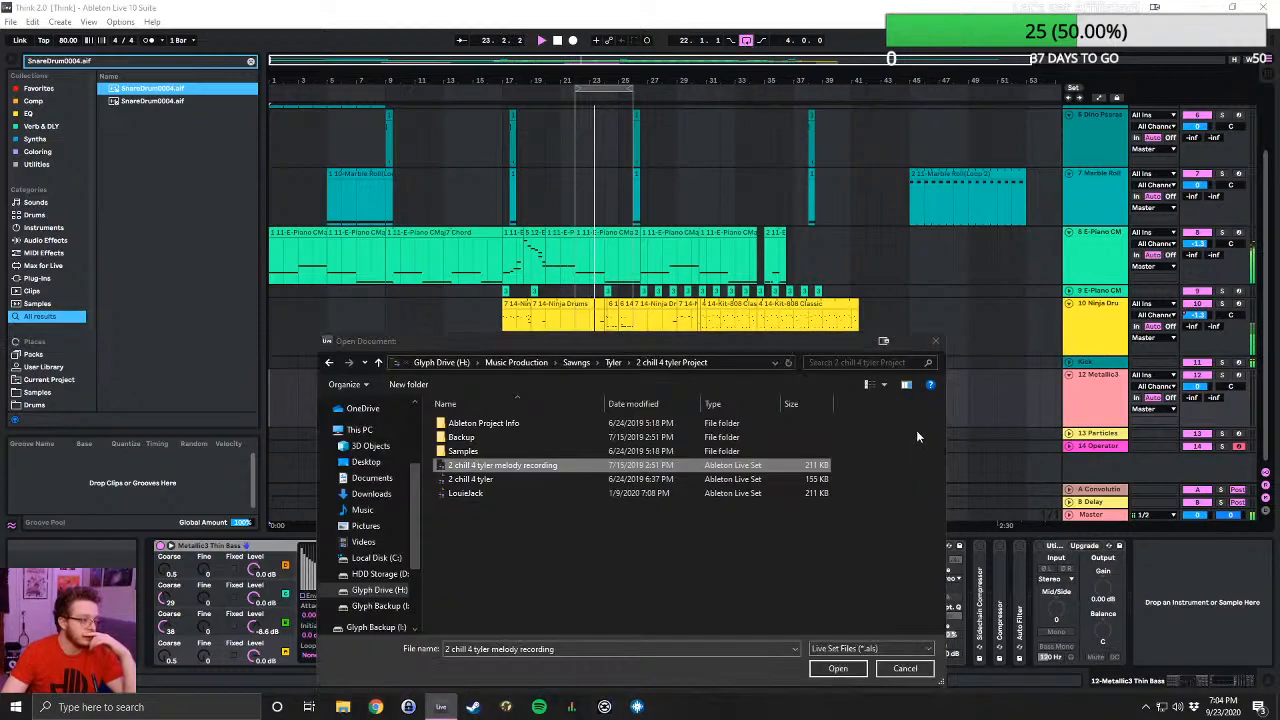
pyautogui.click(936, 342)
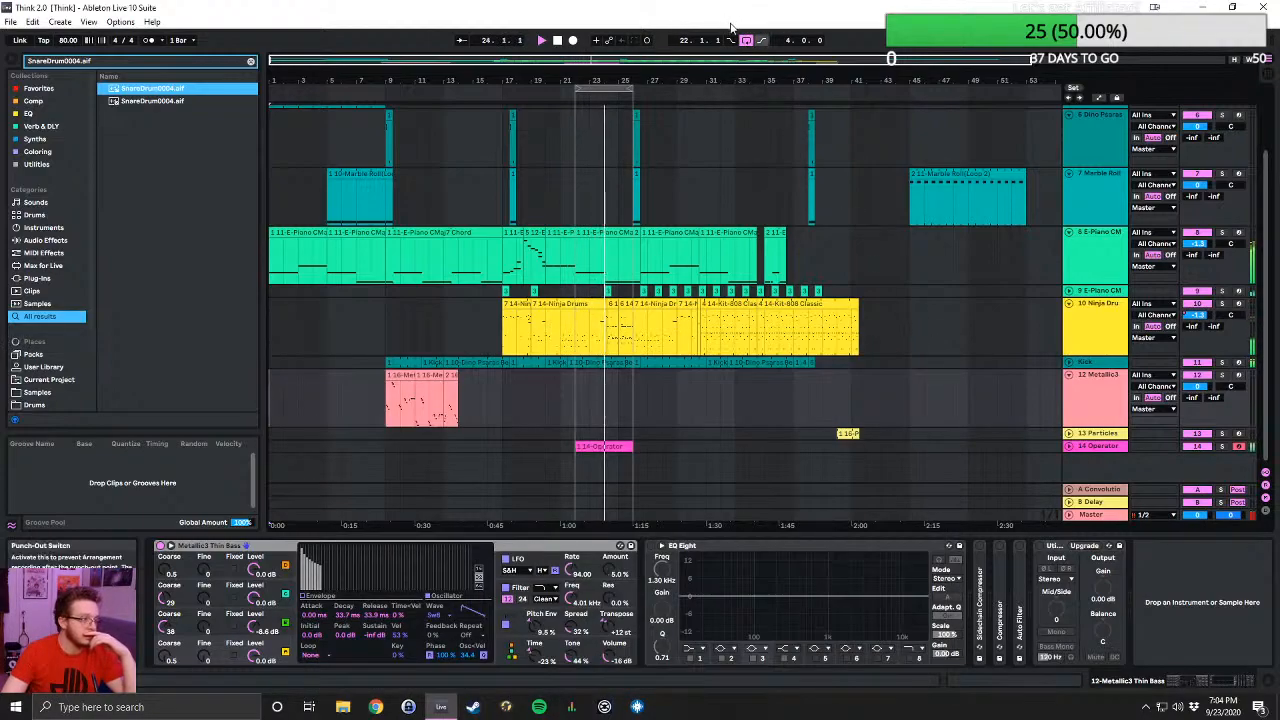
pyautogui.click(746, 41)
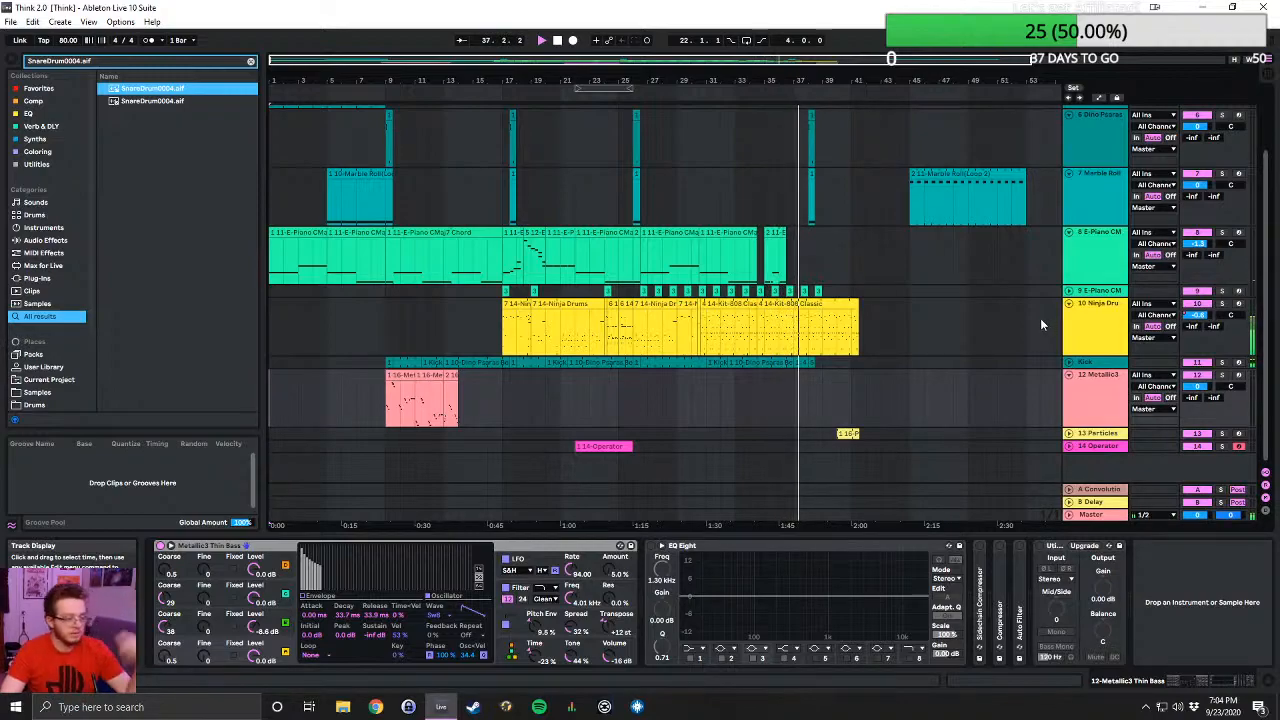
# - Start opening another Live Set, return to the collaborator's folder inside Sawngs and look through its 2018 projects
pyautogui.click(16, 20)
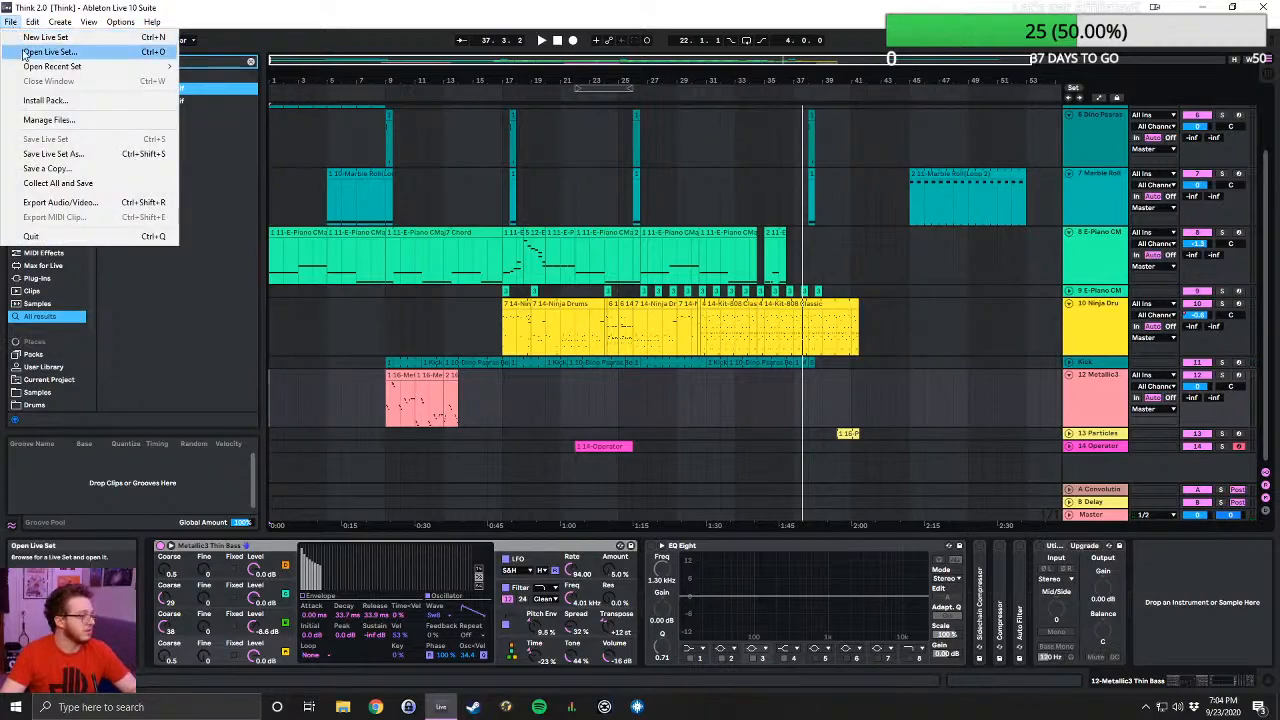
pyautogui.click(31, 50)
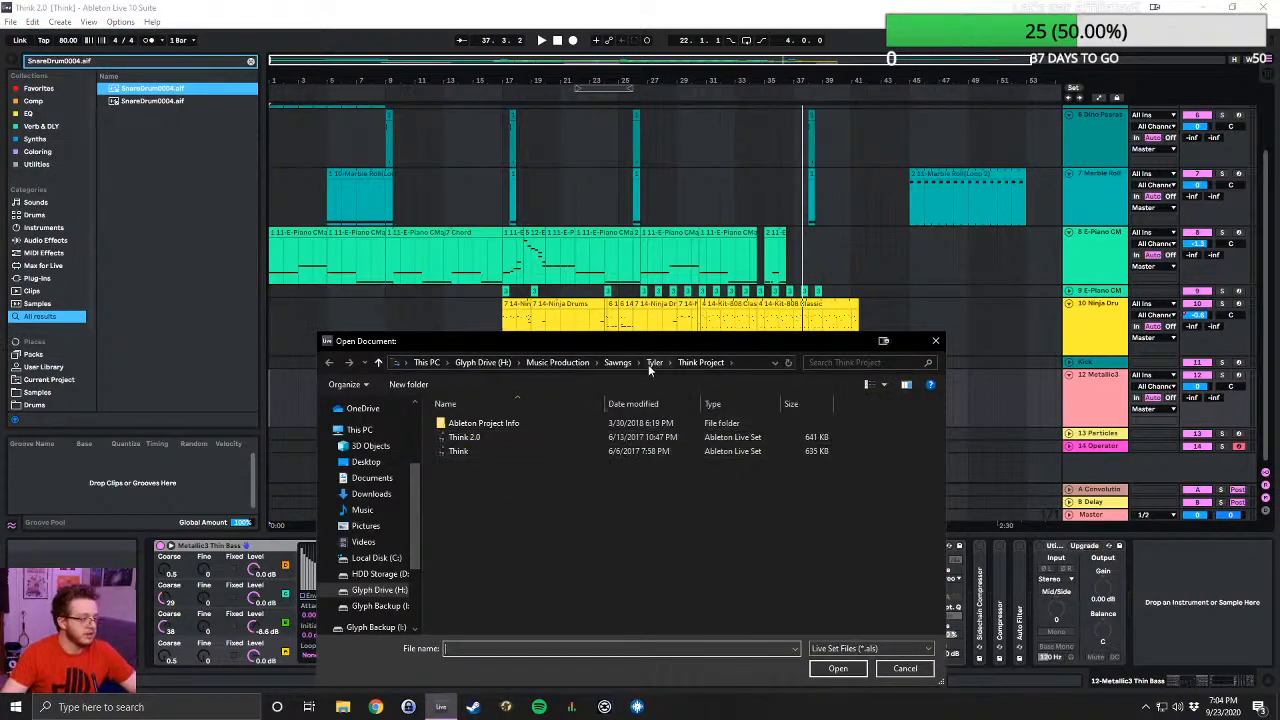
pyautogui.click(653, 363)
pyautogui.scroll(-5, 592, 492)
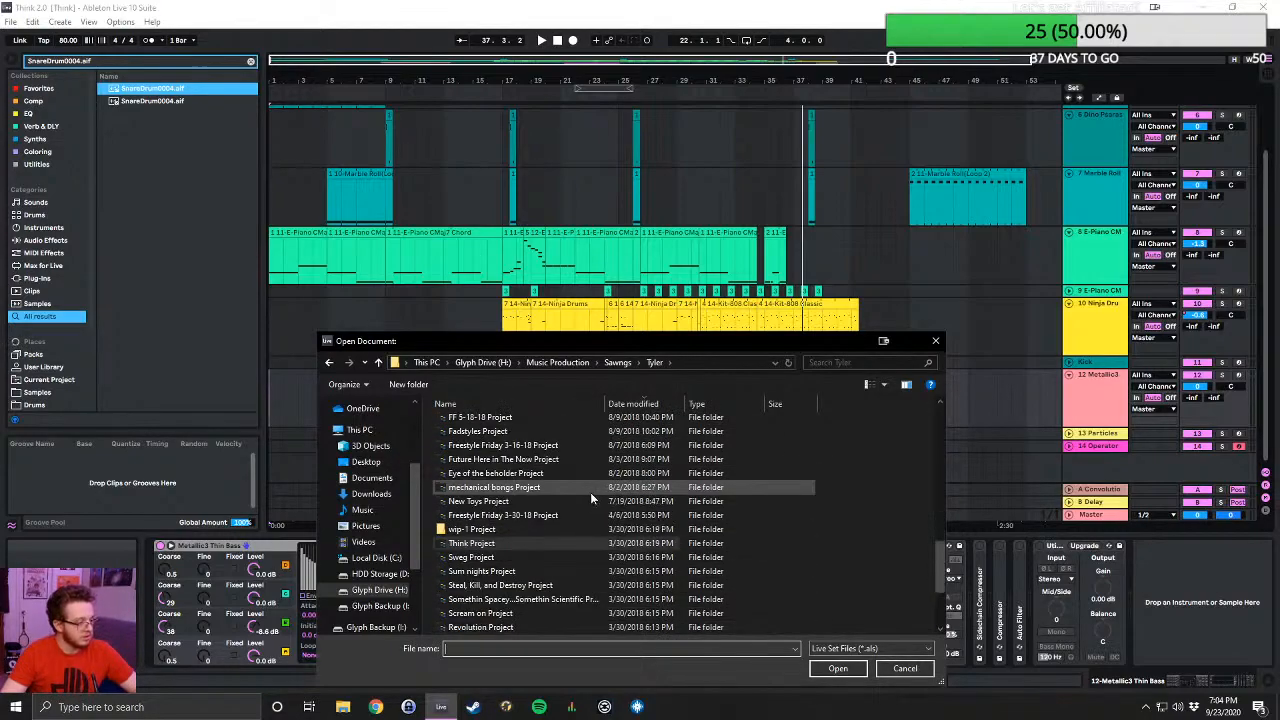
pyautogui.scroll(-1, 588, 487)
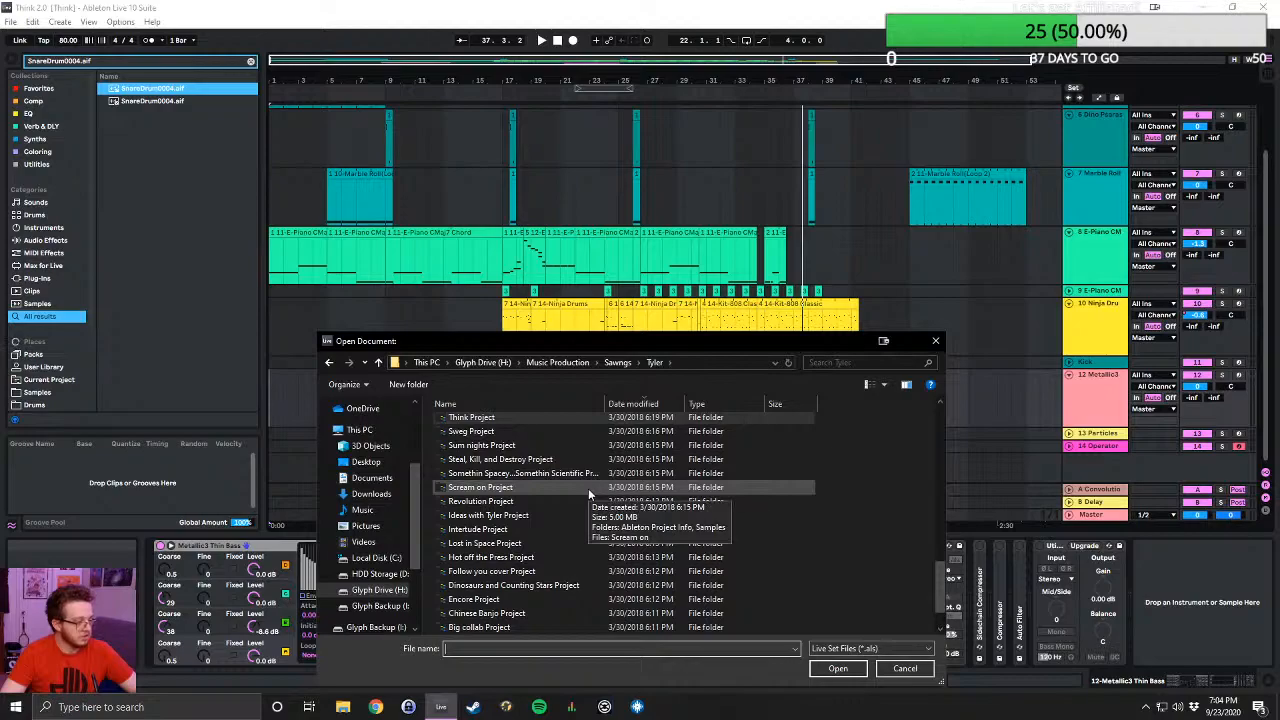
pyautogui.scroll(4, 588, 488)
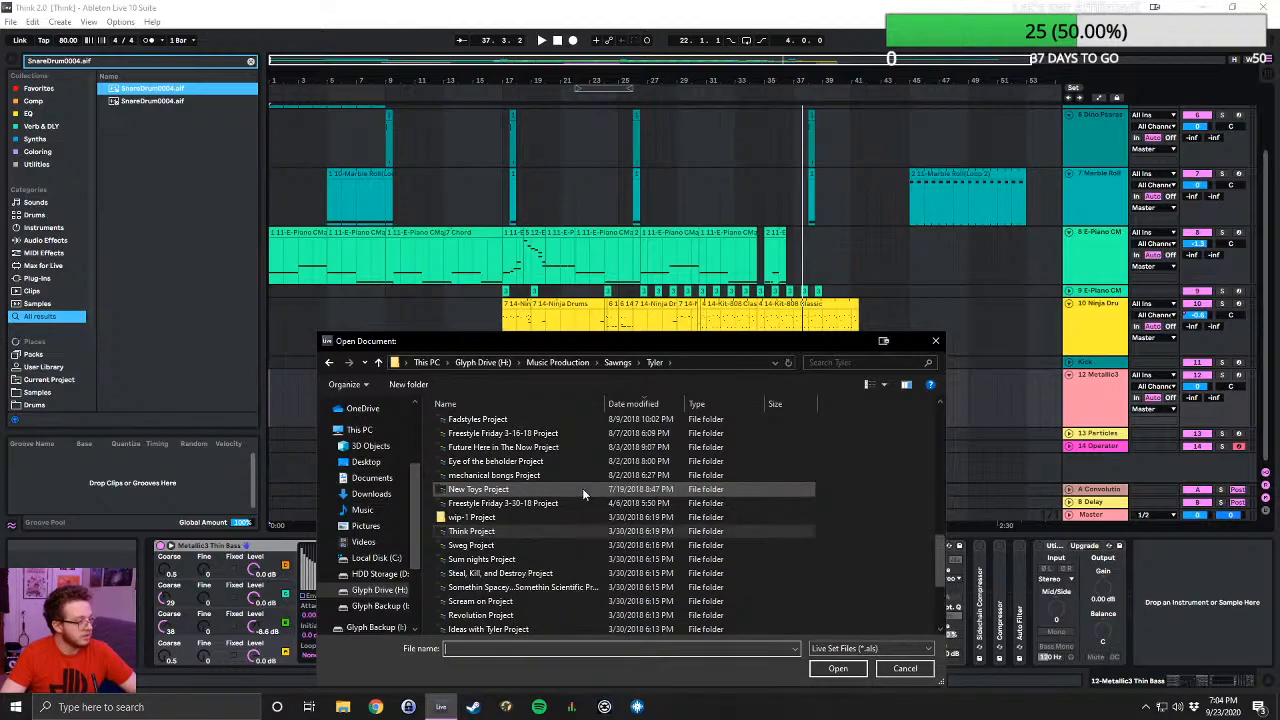
pyautogui.scroll(1, 582, 488)
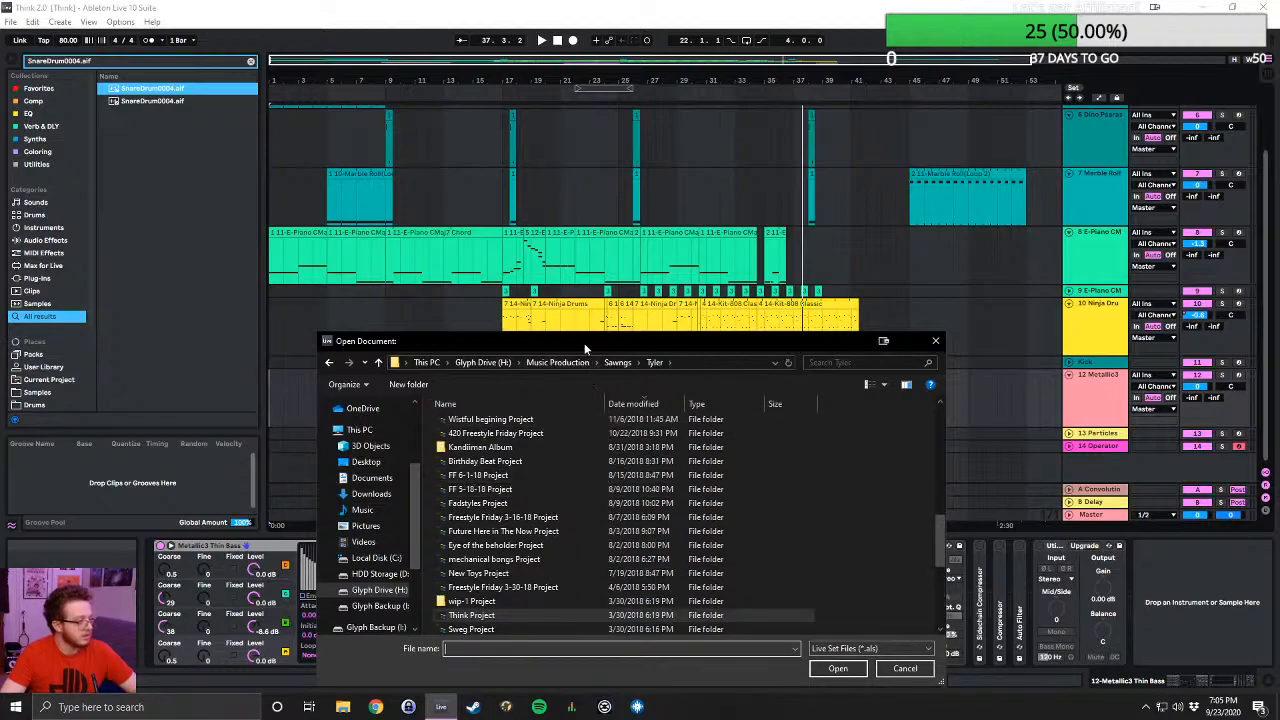
# - Find the project folder last modified 1/9/2020 7:08 PM, sort its contents by date modified and open the Live Set LouieJack
pyautogui.moveTo(584, 343); pyautogui.dragTo(591, 215)
pyautogui.scroll(7, 538, 404)
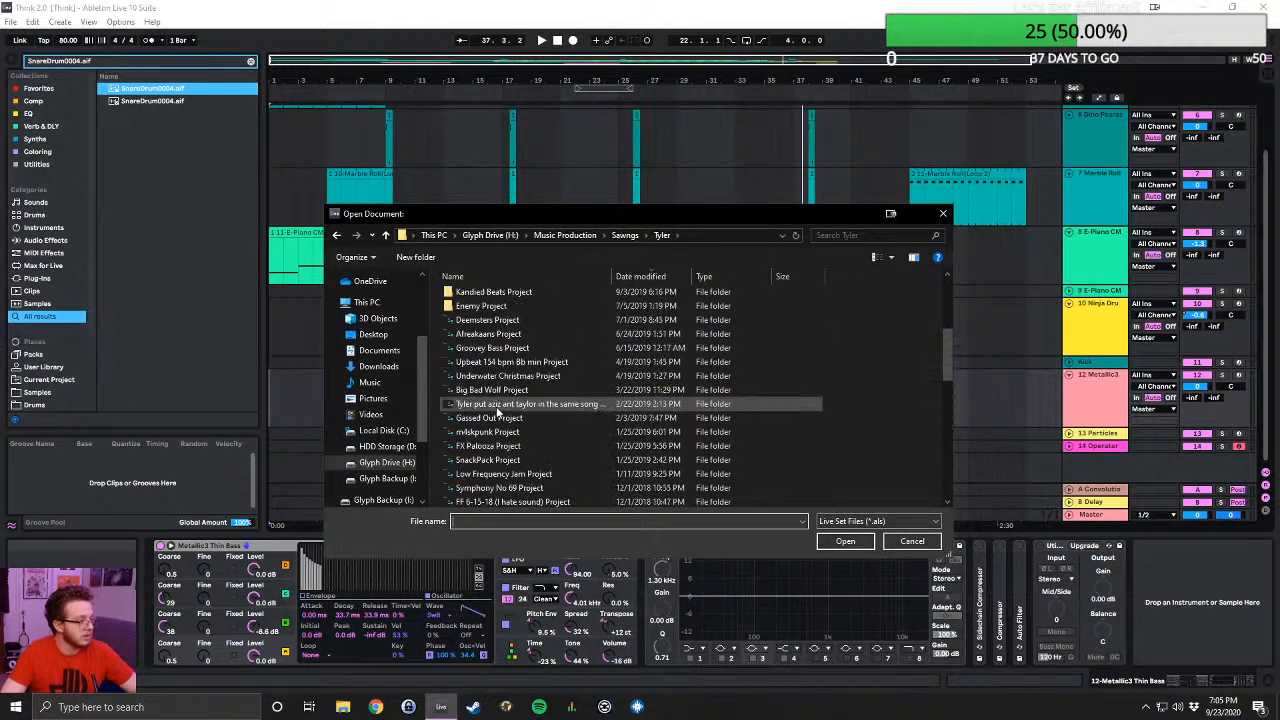
pyautogui.scroll(2, 538, 409)
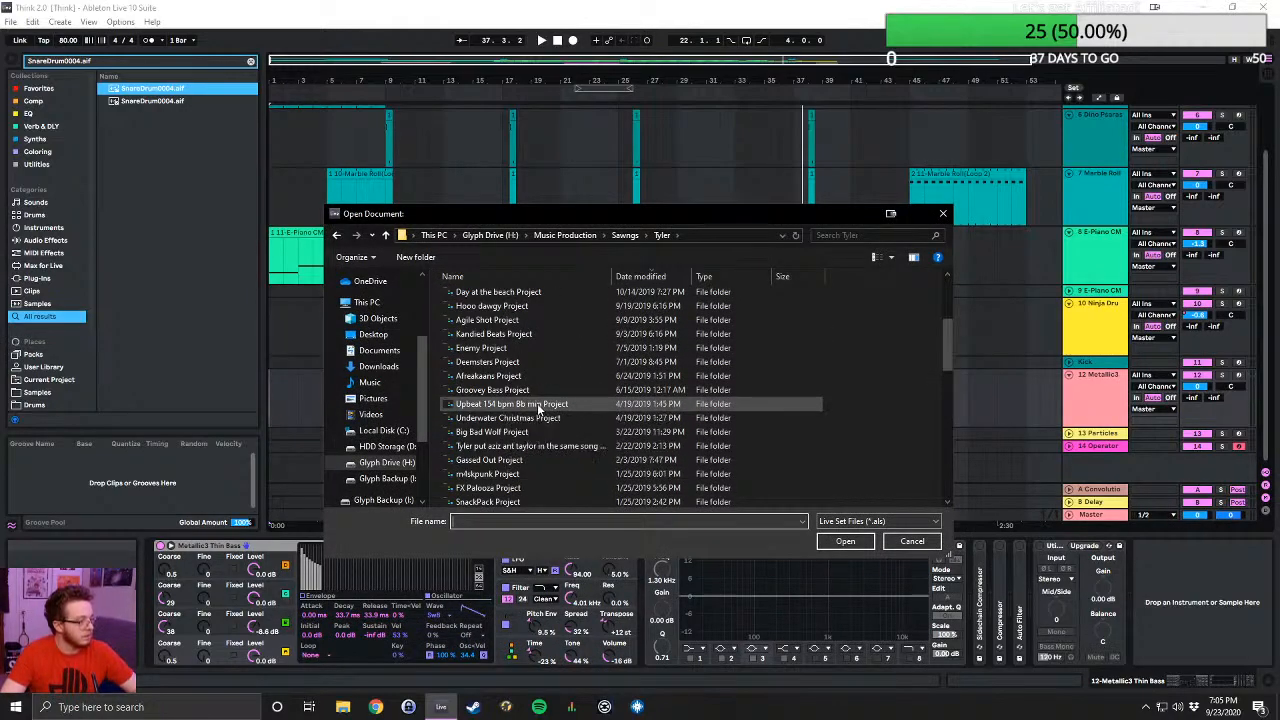
pyautogui.scroll(-4, 536, 408)
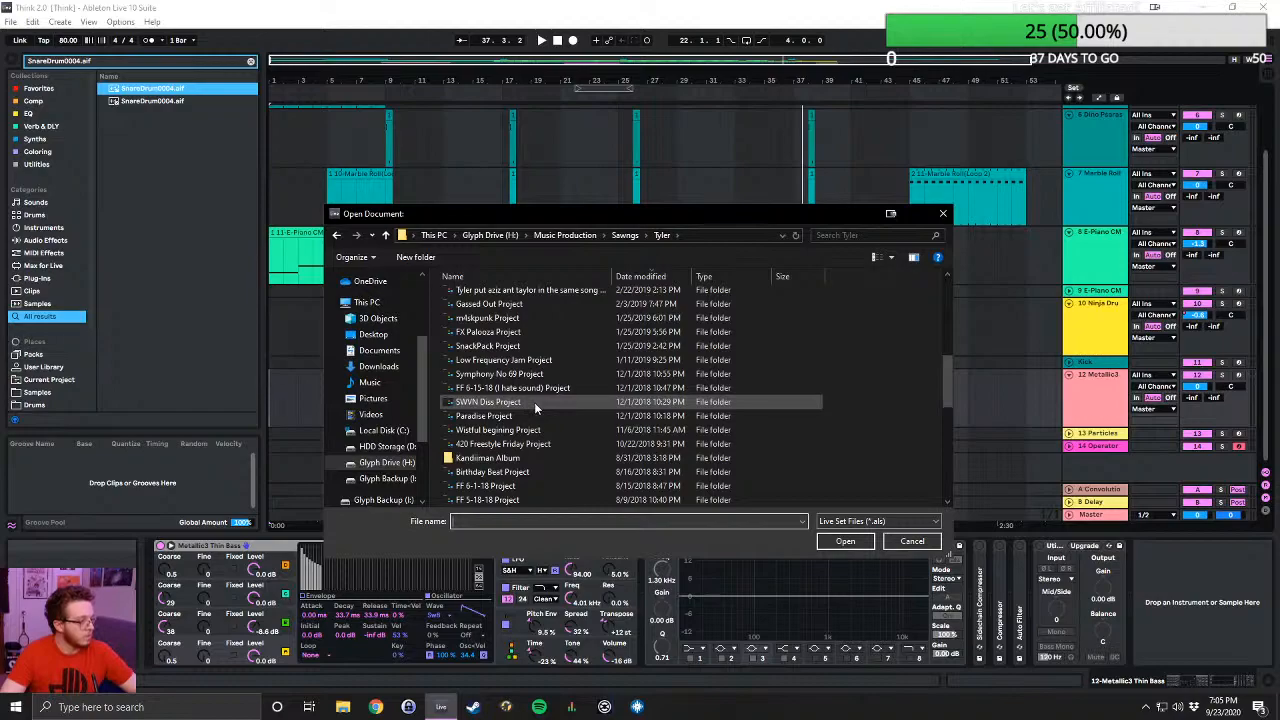
pyautogui.scroll(8, 530, 400)
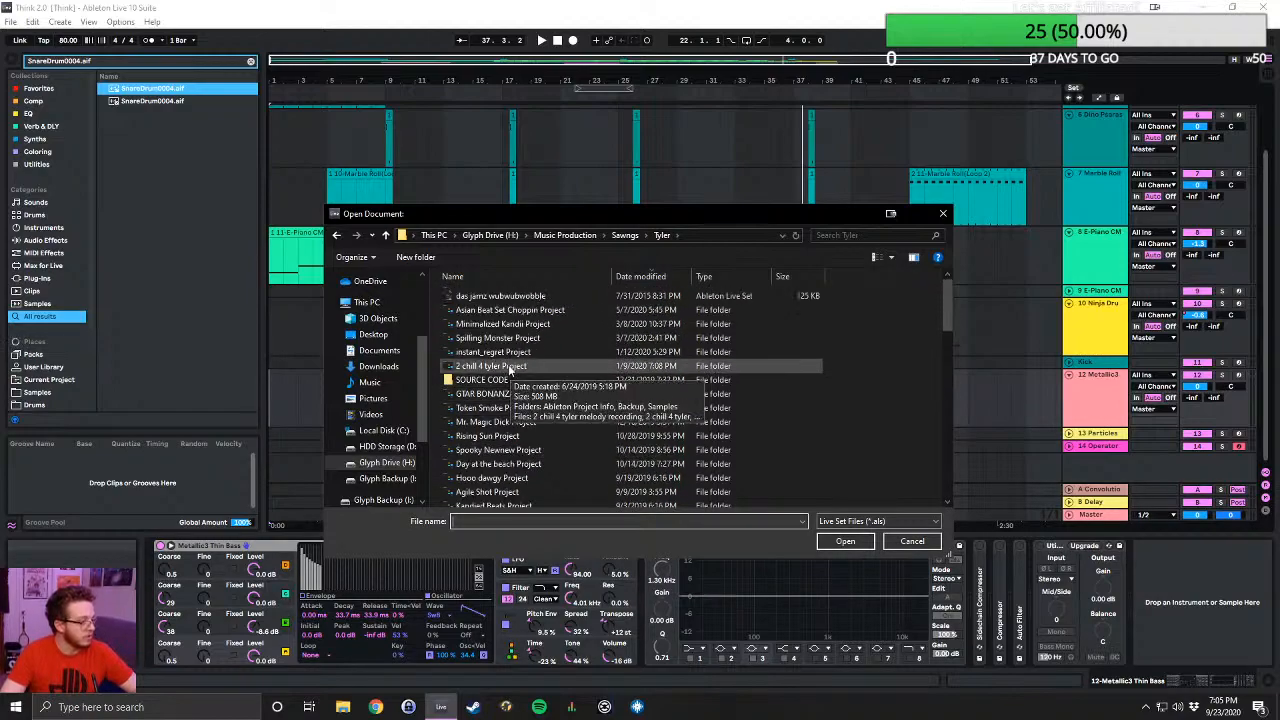
pyautogui.doubleClick(506, 367)
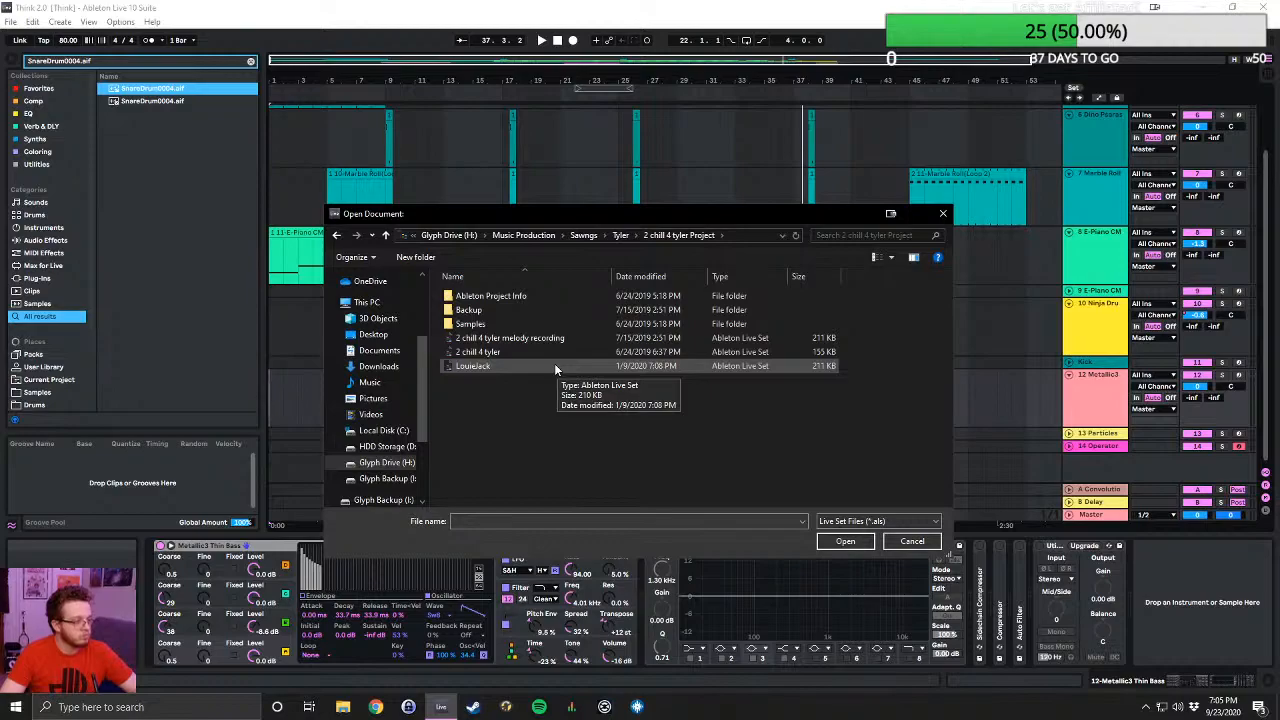
pyautogui.click(640, 276)
pyautogui.doubleClick(464, 297)
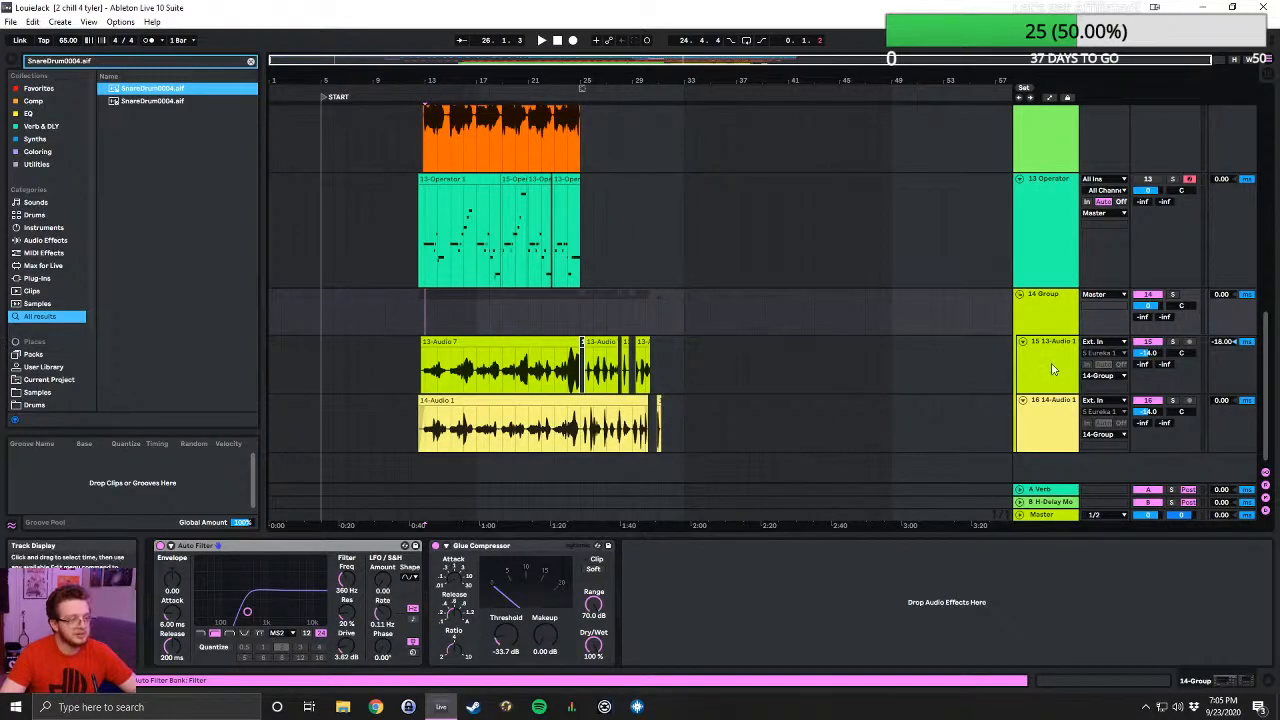
# - Look over the tracks of the LouieJack arrangement and play it from the START marker at bar 5
pyautogui.scroll(5, 937, 300)
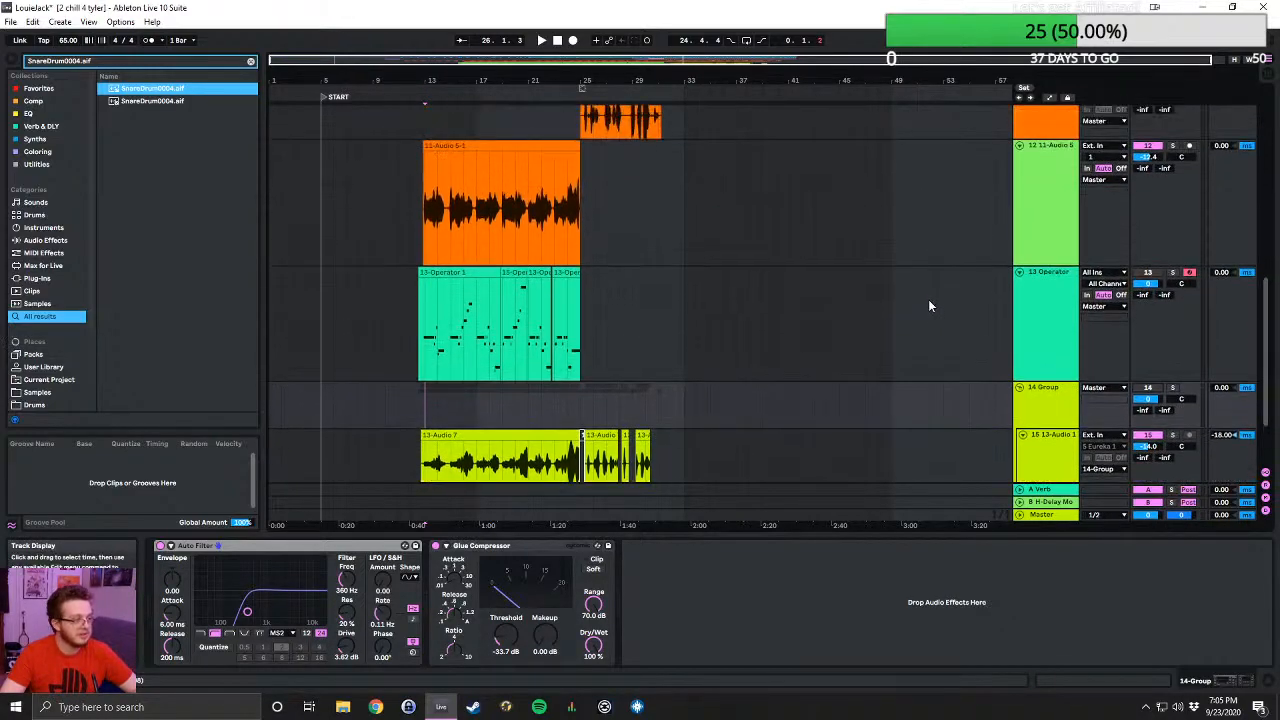
pyautogui.scroll(2, 1153, 291)
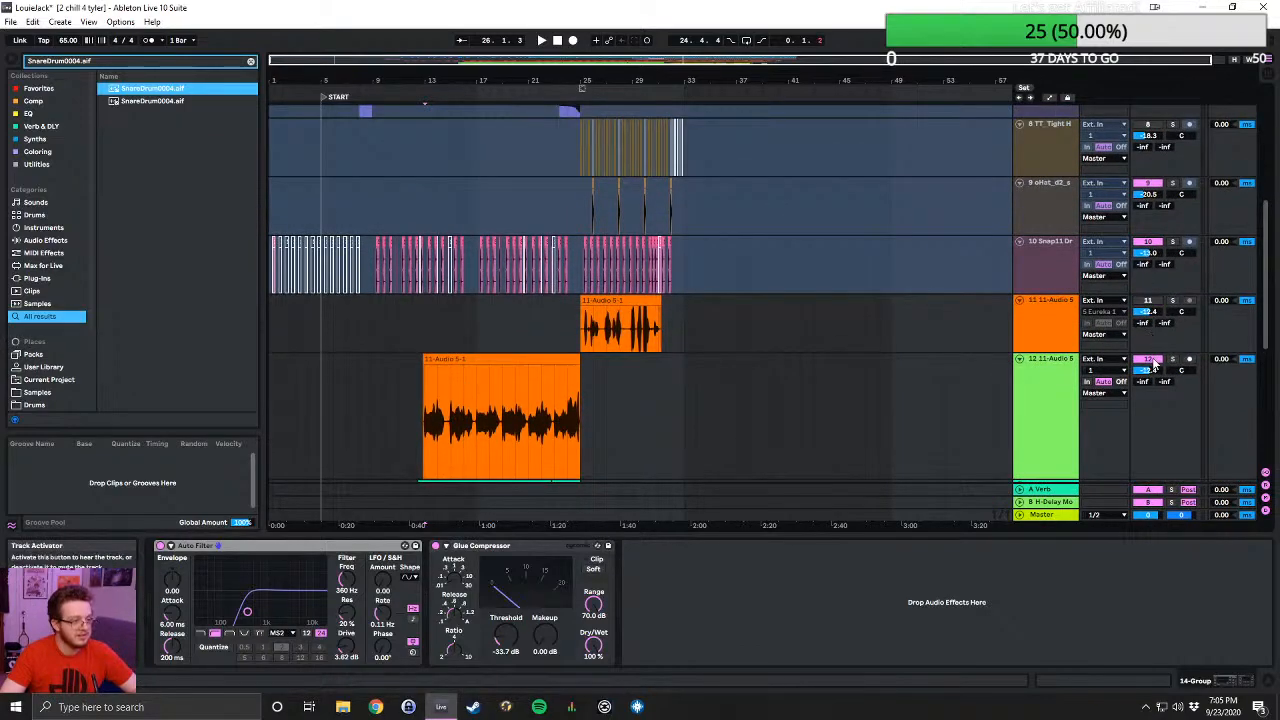
pyautogui.scroll(8, 1153, 365)
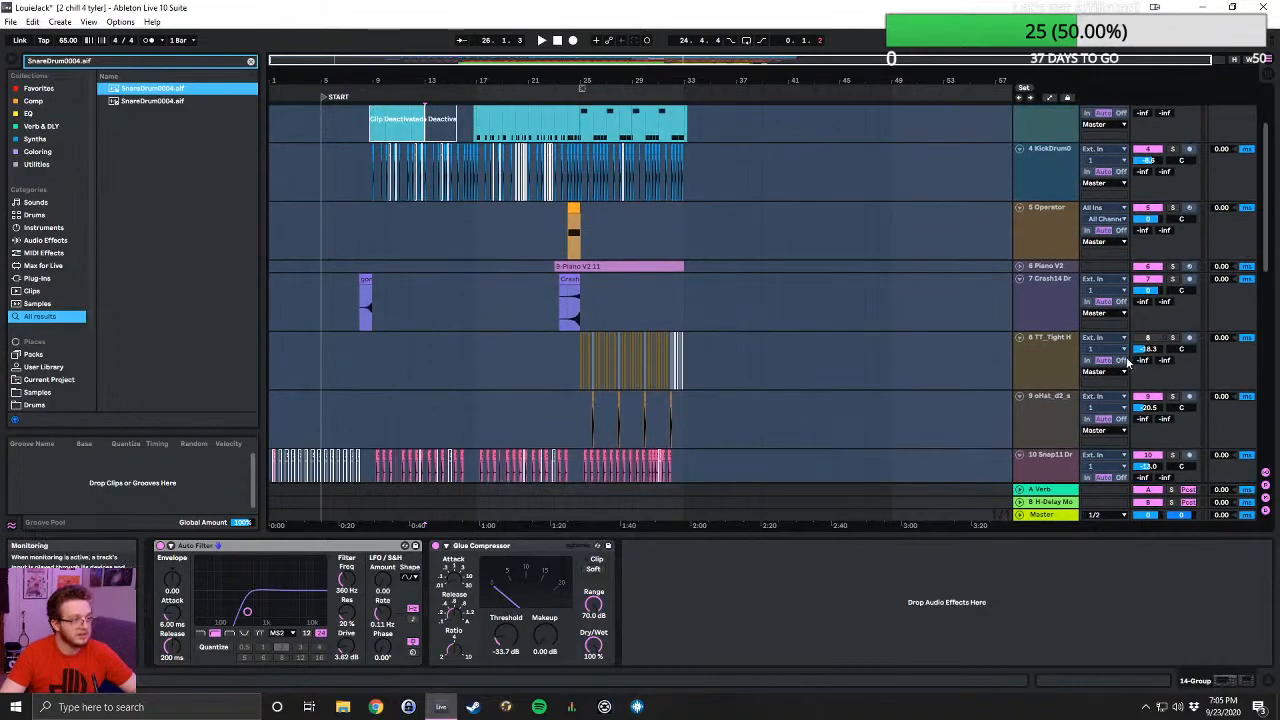
pyautogui.scroll(-1, 1117, 358)
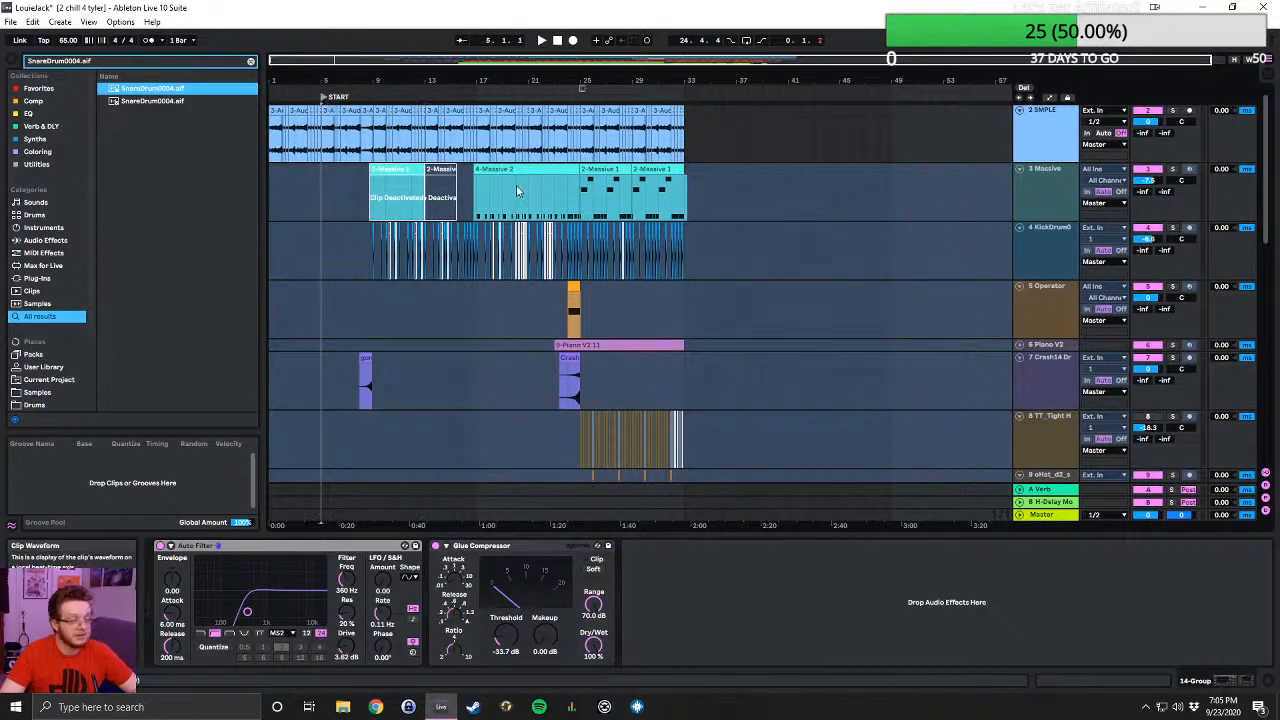
pyautogui.press('space')
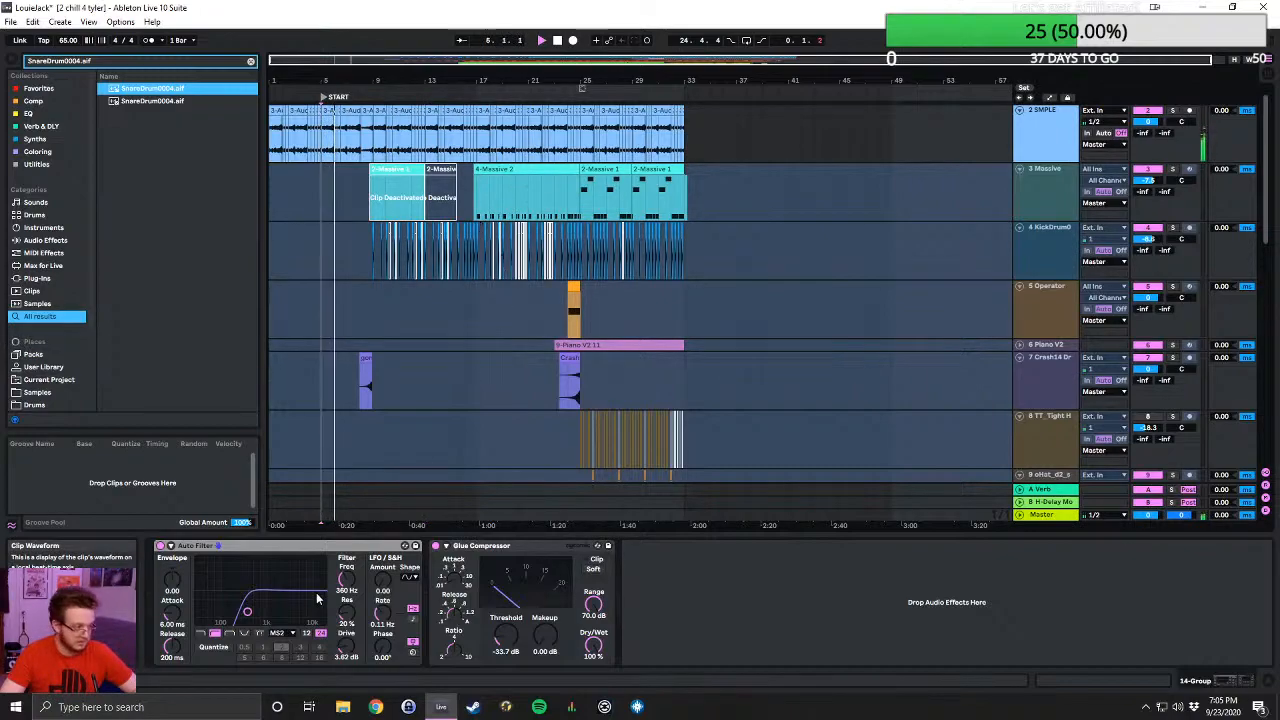
# - During playback, examine the sample, Massive, drum, audio and Operator tracks of the arrangement
pyautogui.scroll(-5, 406, 377)
pyautogui.scroll(-2, 415, 346)
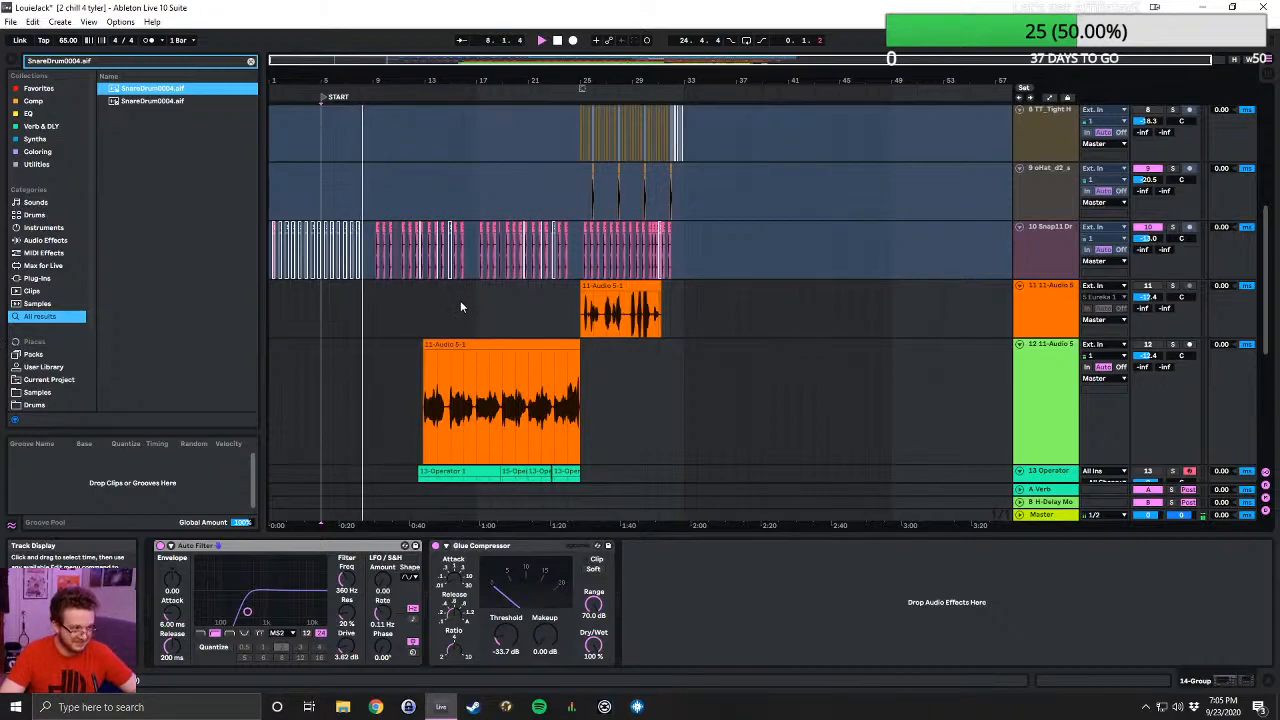
pyautogui.scroll(1, 771, 380)
pyautogui.scroll(2, 773, 378)
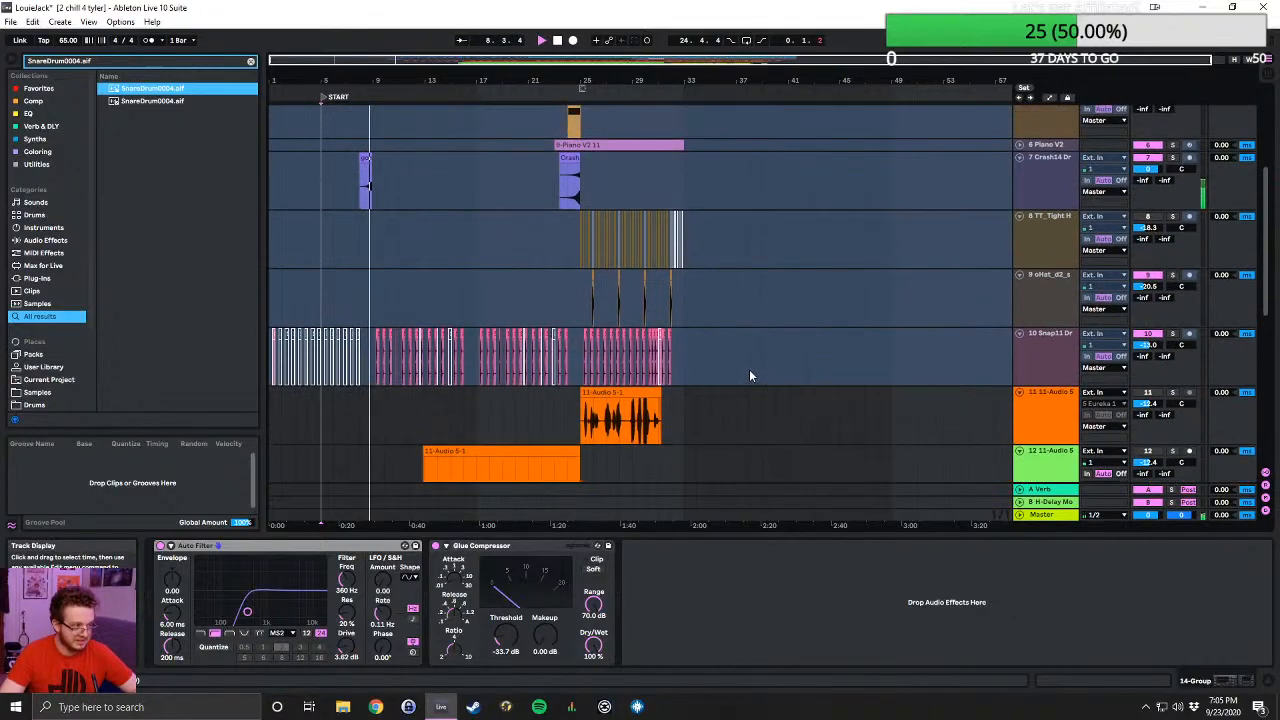
pyautogui.scroll(5, 724, 368)
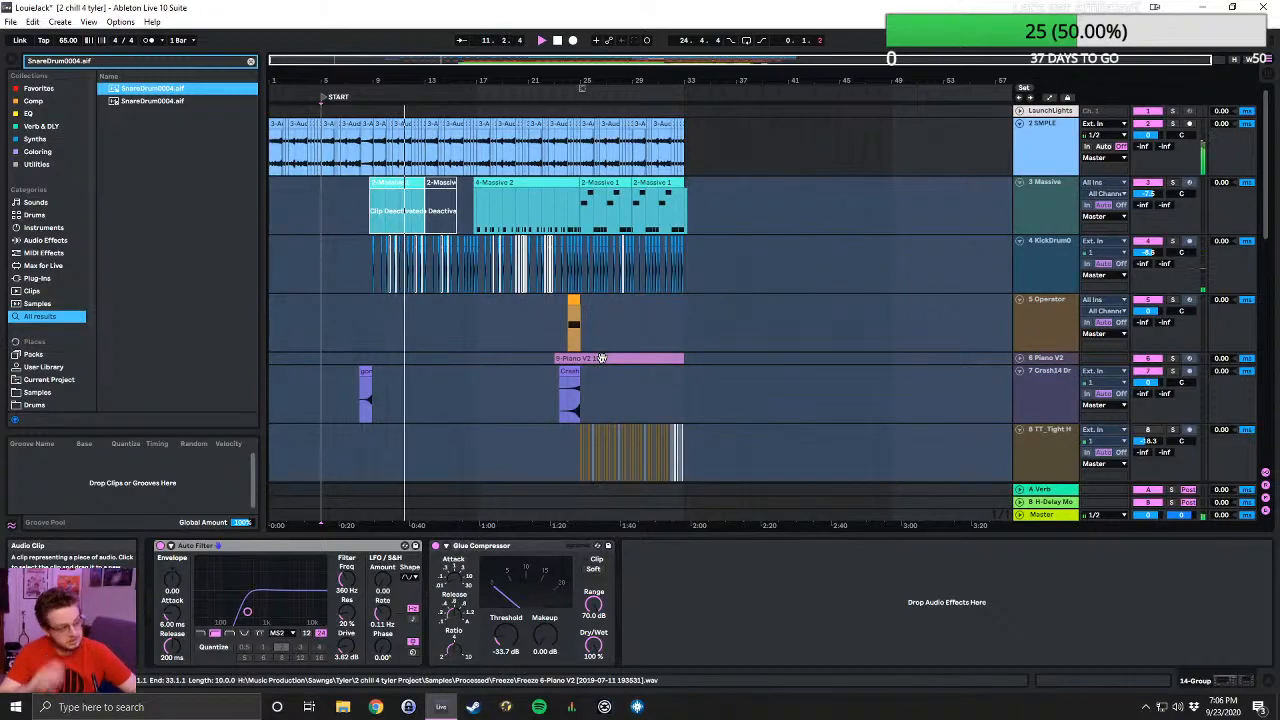
pyautogui.scroll(-3, 550, 360)
pyautogui.scroll(-4, 582, 313)
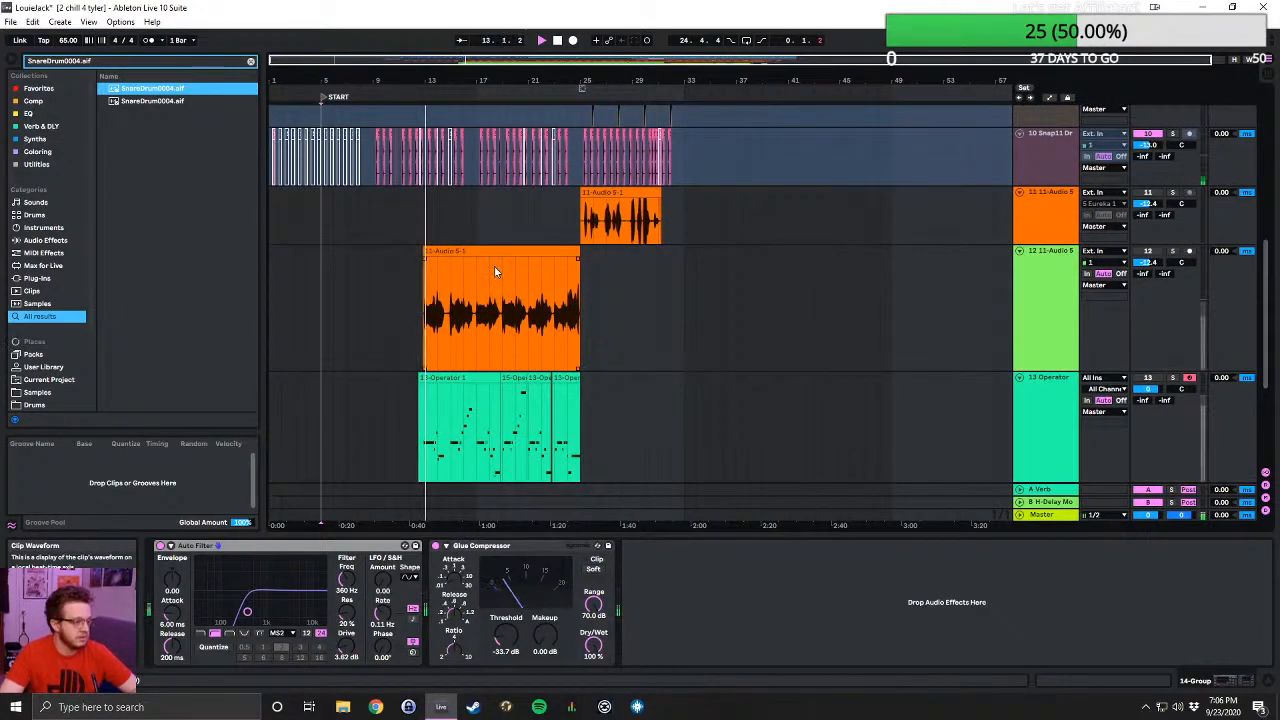
pyautogui.scroll(3, 615, 332)
pyautogui.scroll(2, 660, 345)
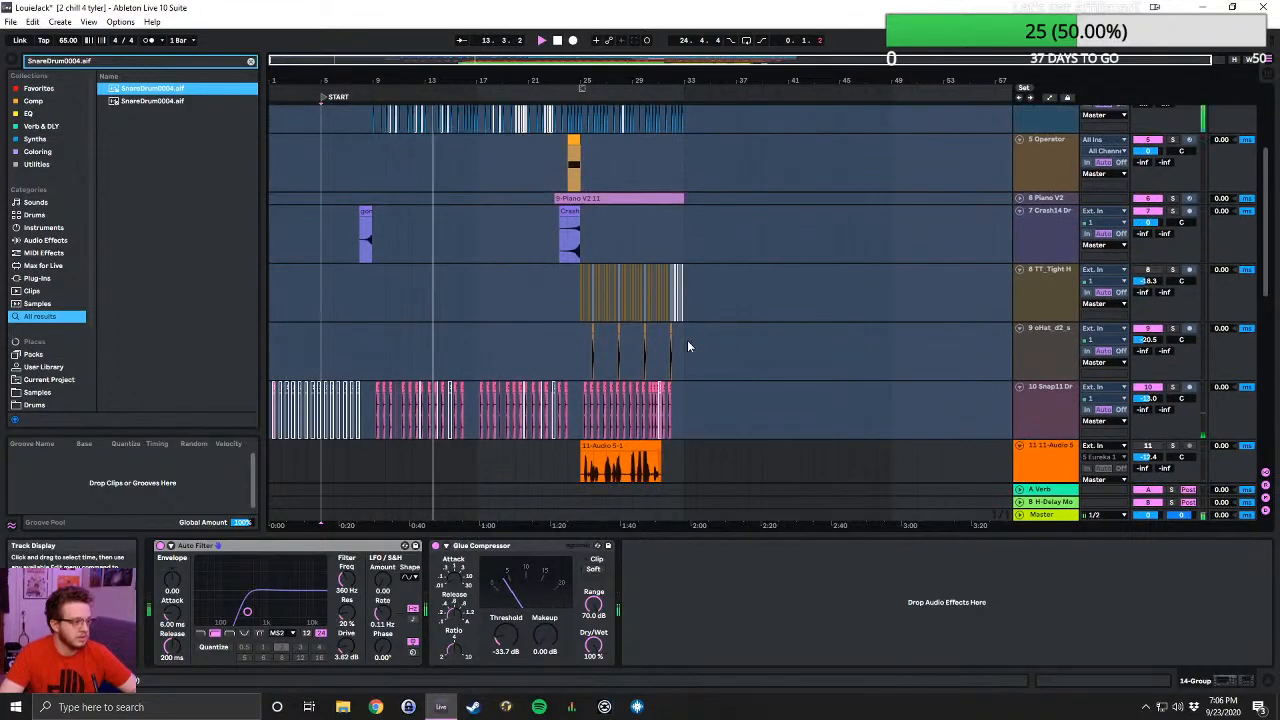
pyautogui.scroll(-2, 932, 395)
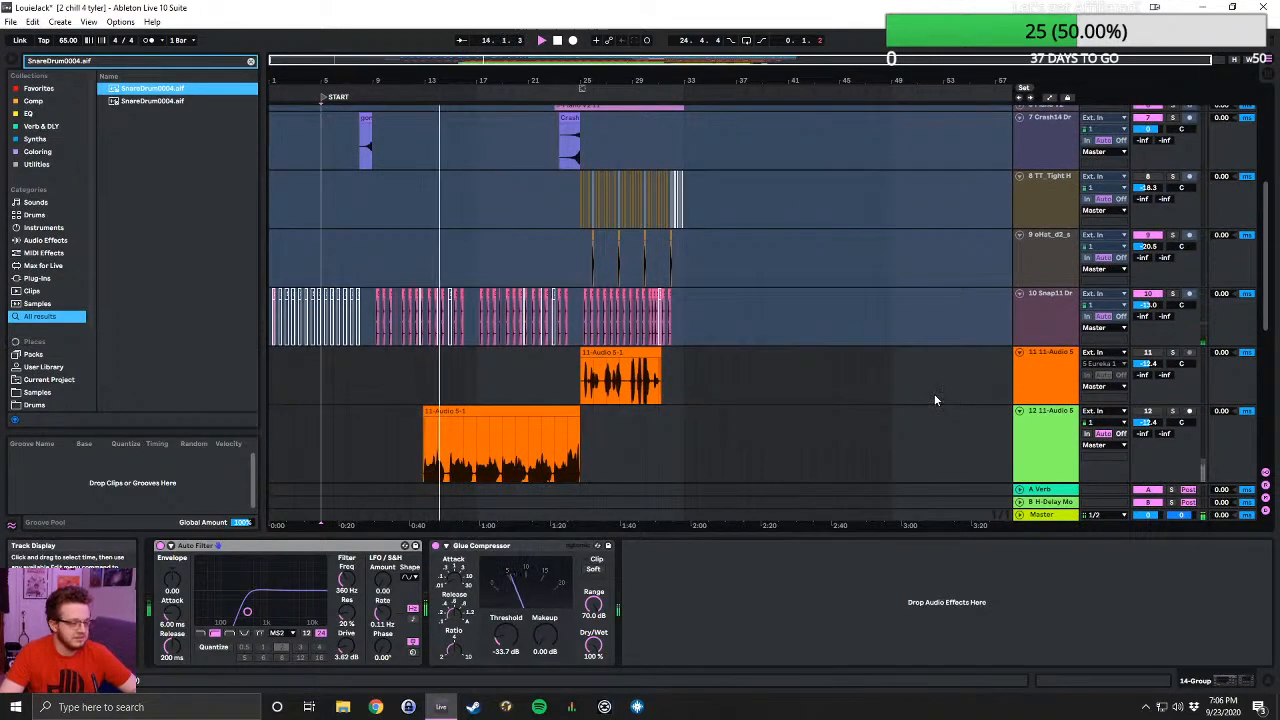
pyautogui.scroll(2, 934, 400)
pyautogui.scroll(3, 905, 394)
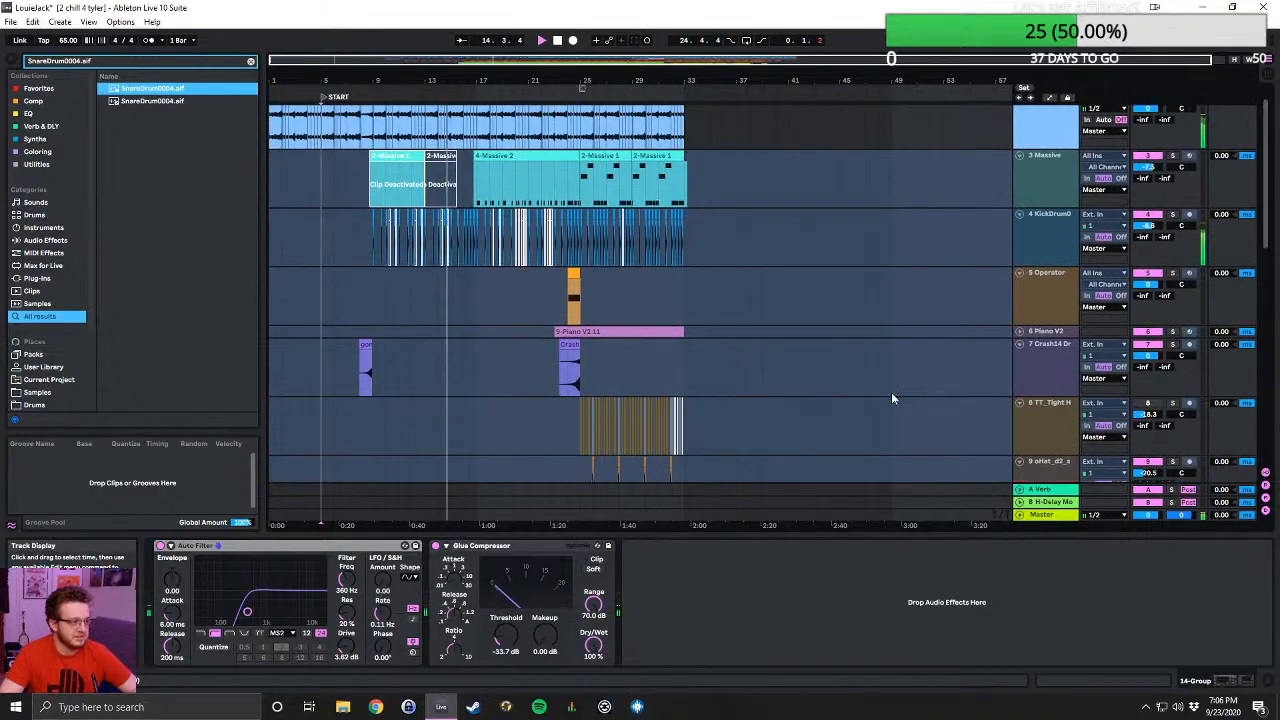
# - Keep listening and check audio tracks 11 and 12, the 13 Operator track and the recordings in 14 Group
pyautogui.scroll(-6, 870, 360)
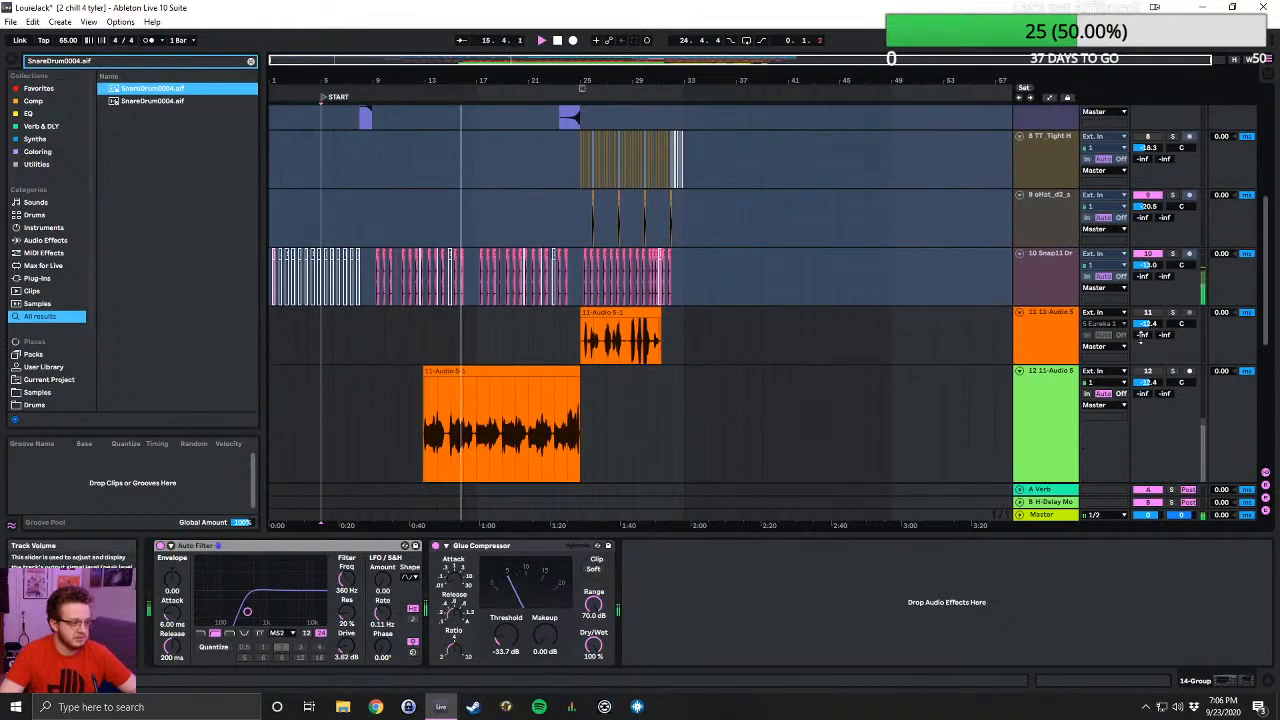
pyautogui.scroll(-1, 924, 357)
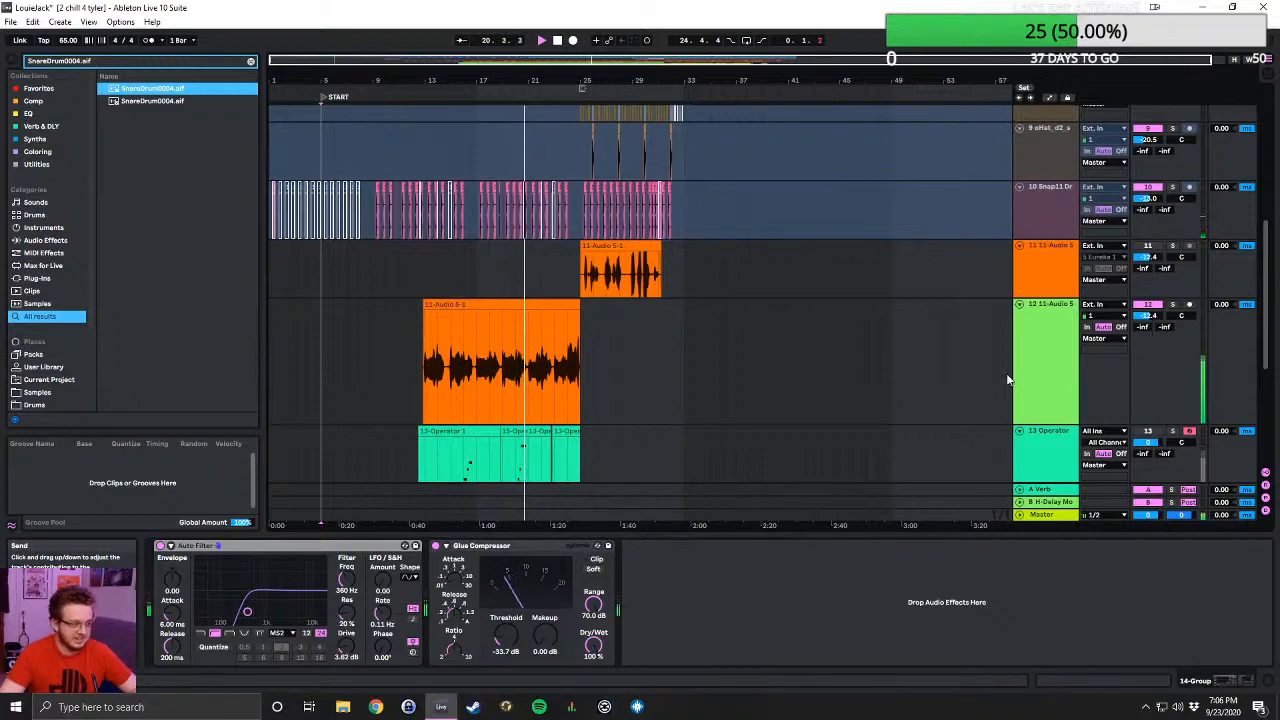
pyautogui.scroll(-2, 727, 355)
pyautogui.scroll(-2, 727, 352)
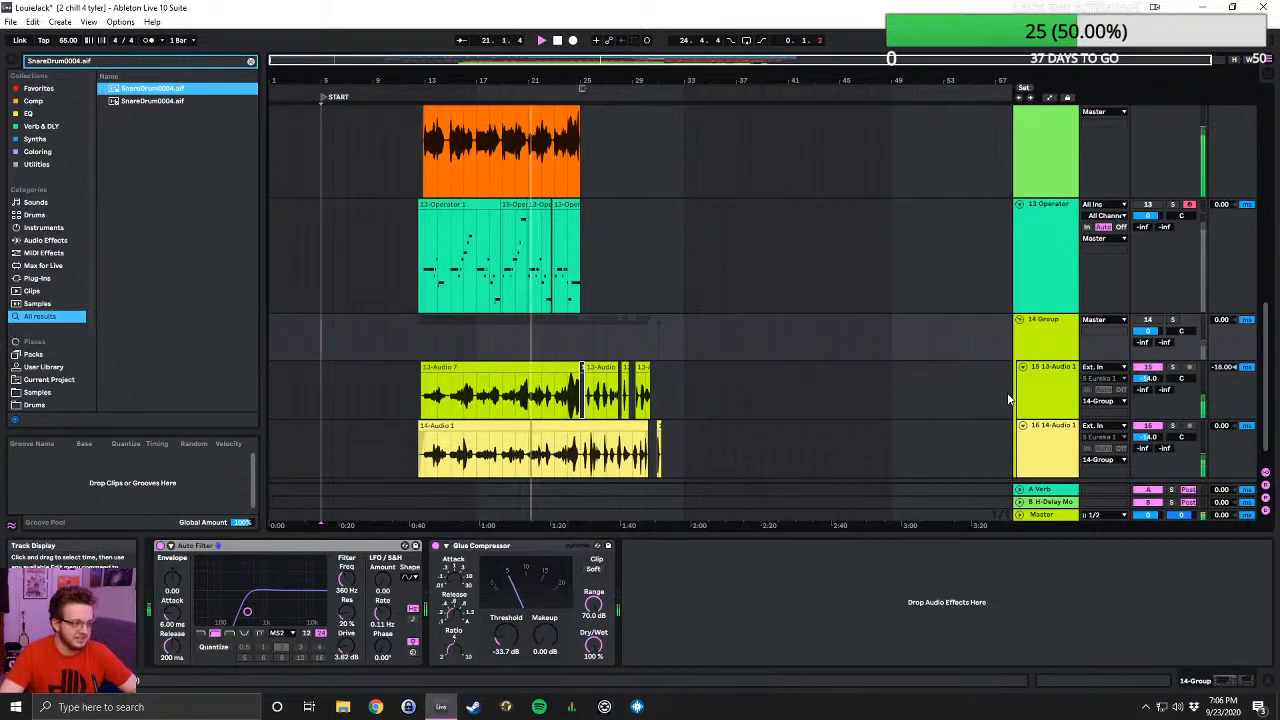
pyautogui.scroll(6, 990, 390)
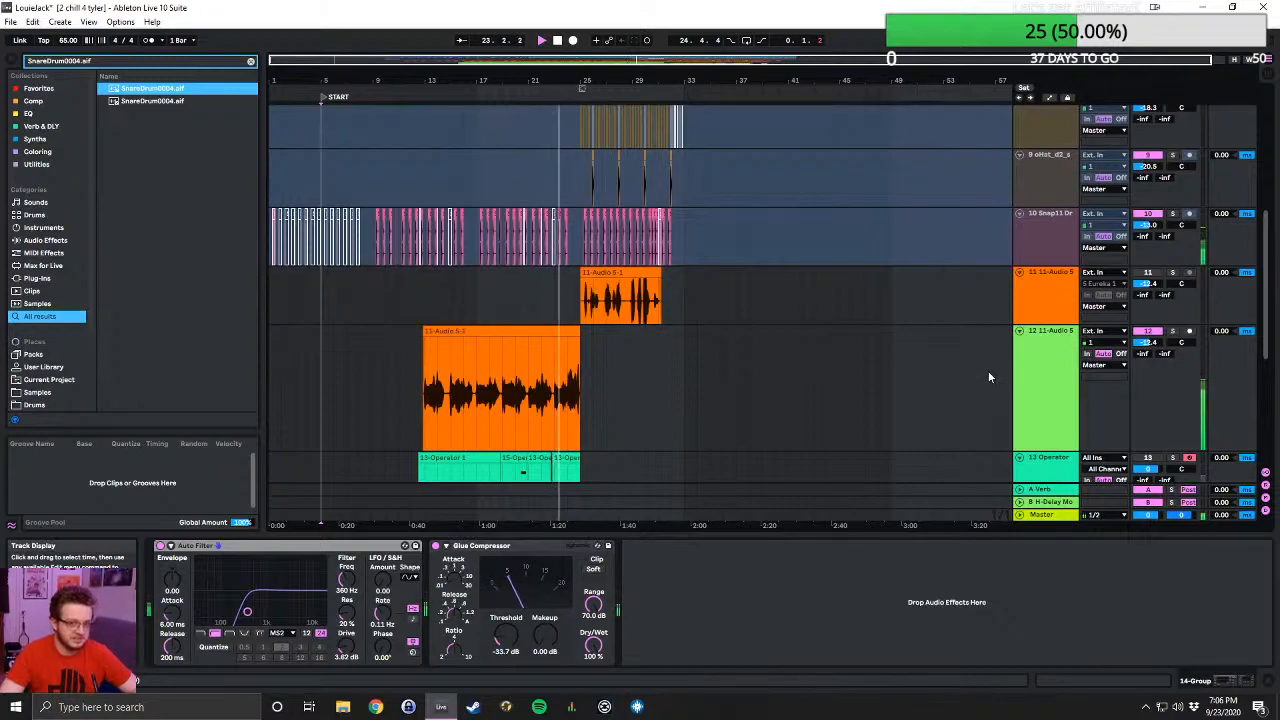
pyautogui.scroll(2, 993, 368)
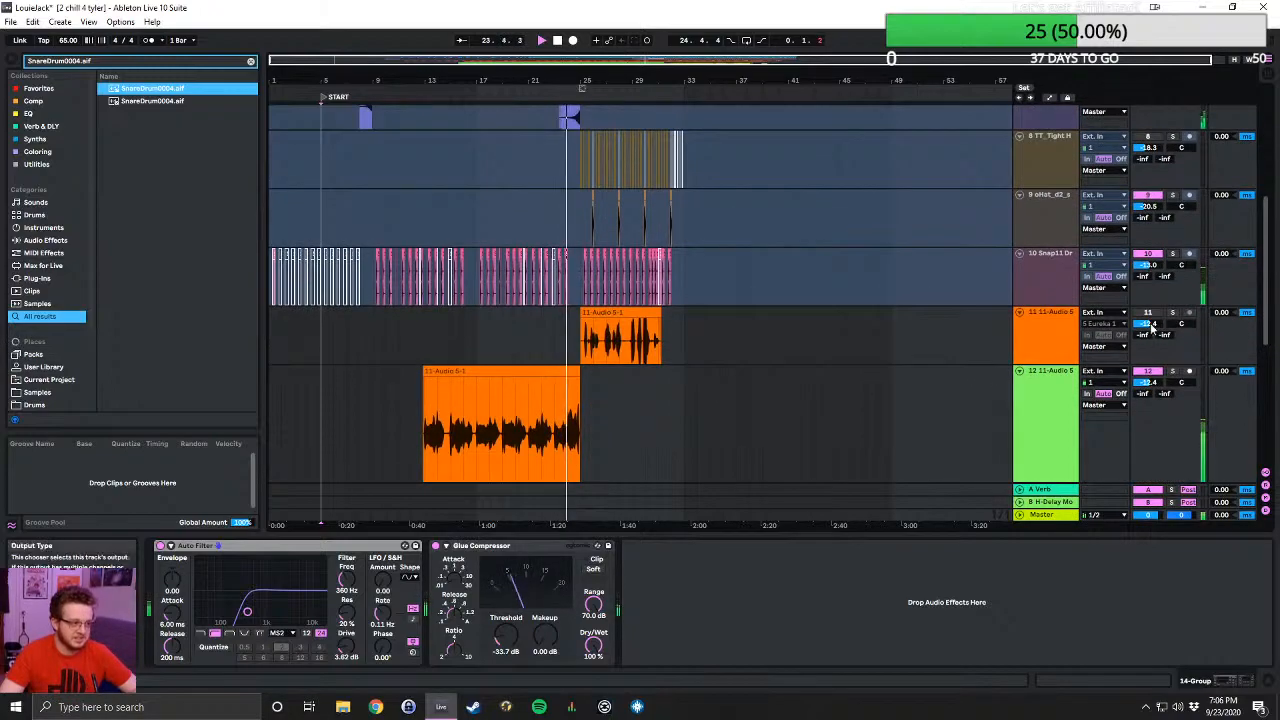
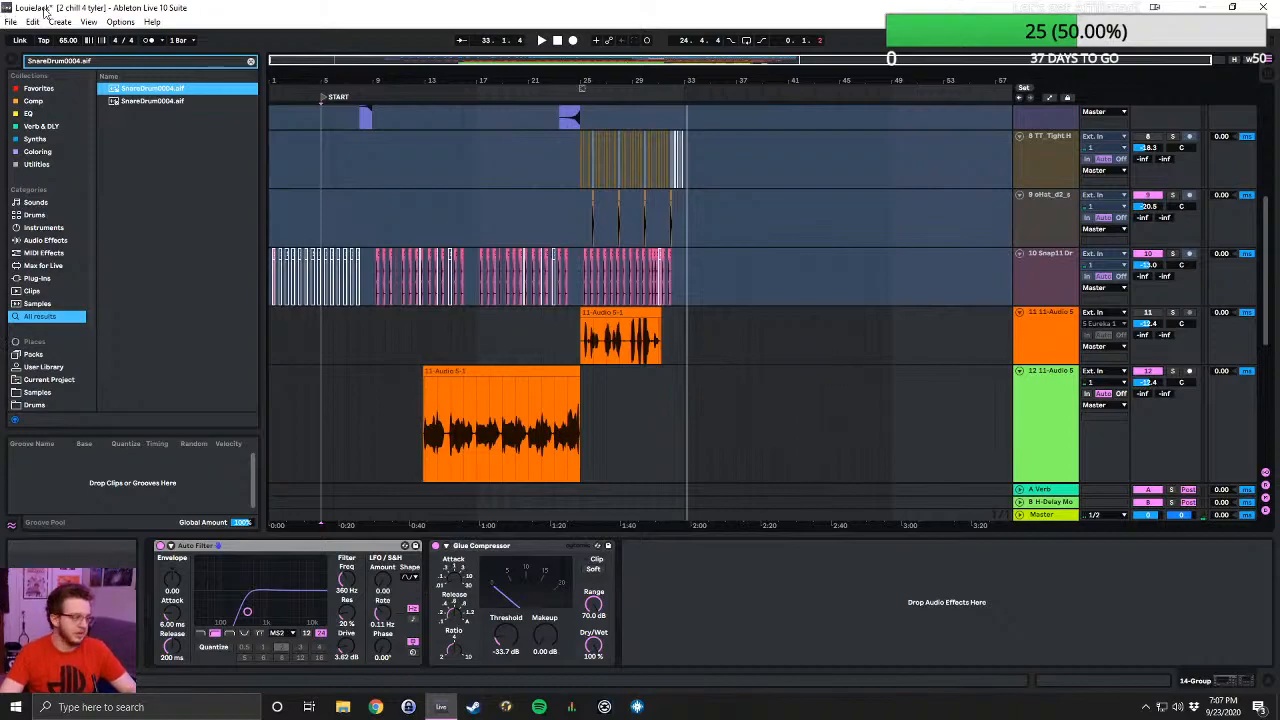
# - Browse the project folders one level above 2 chill 4 tyler Project and check the contents of Wistful begining Project
pyautogui.click(10, 22)
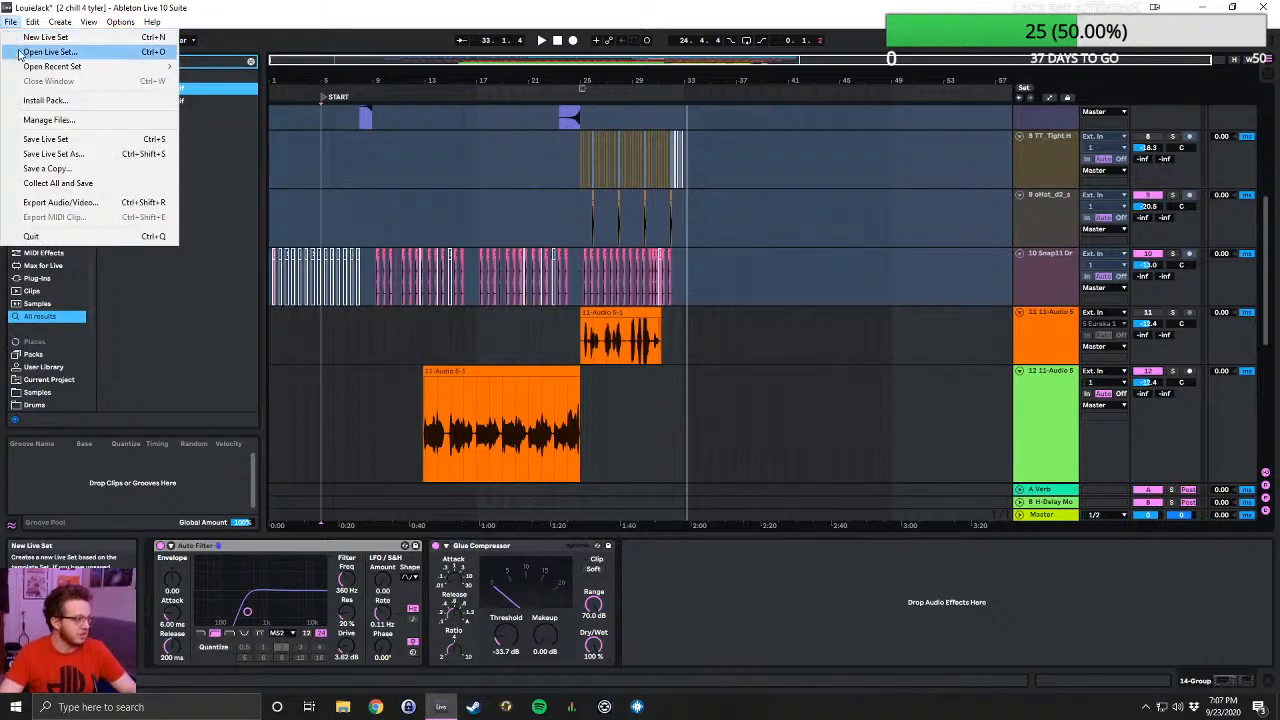
pyautogui.click(28, 52)
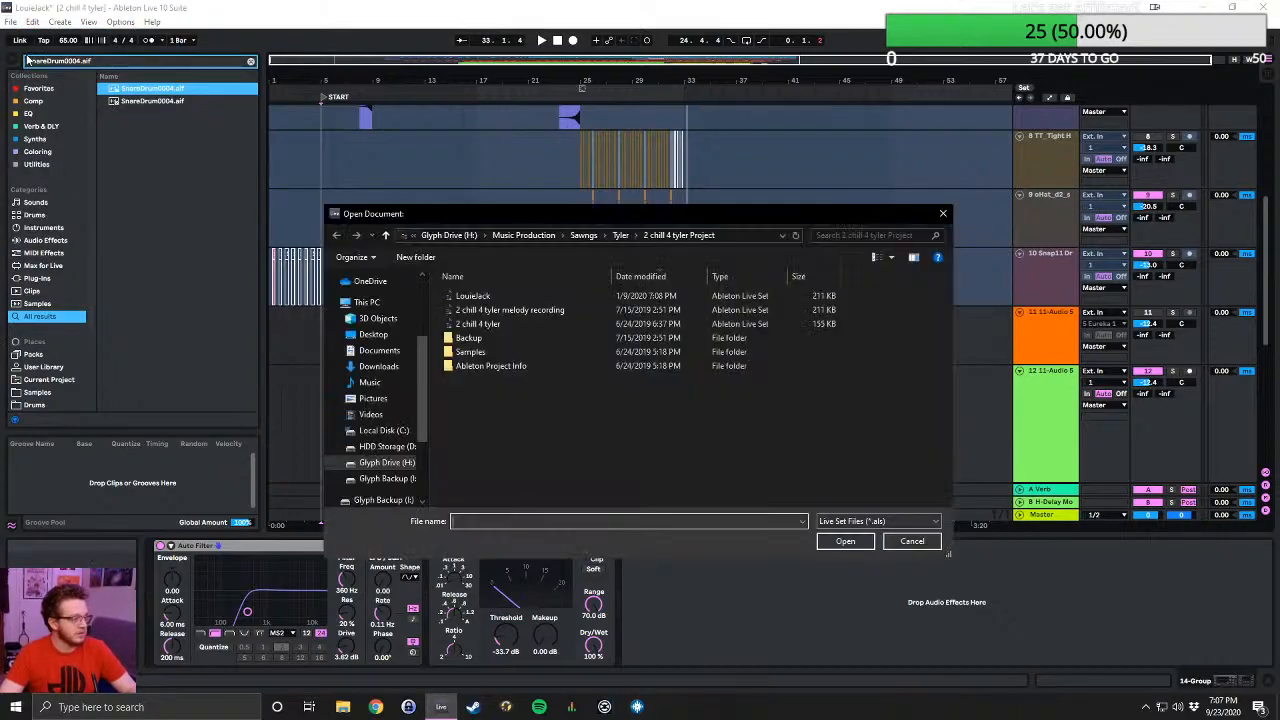
pyautogui.click(621, 236)
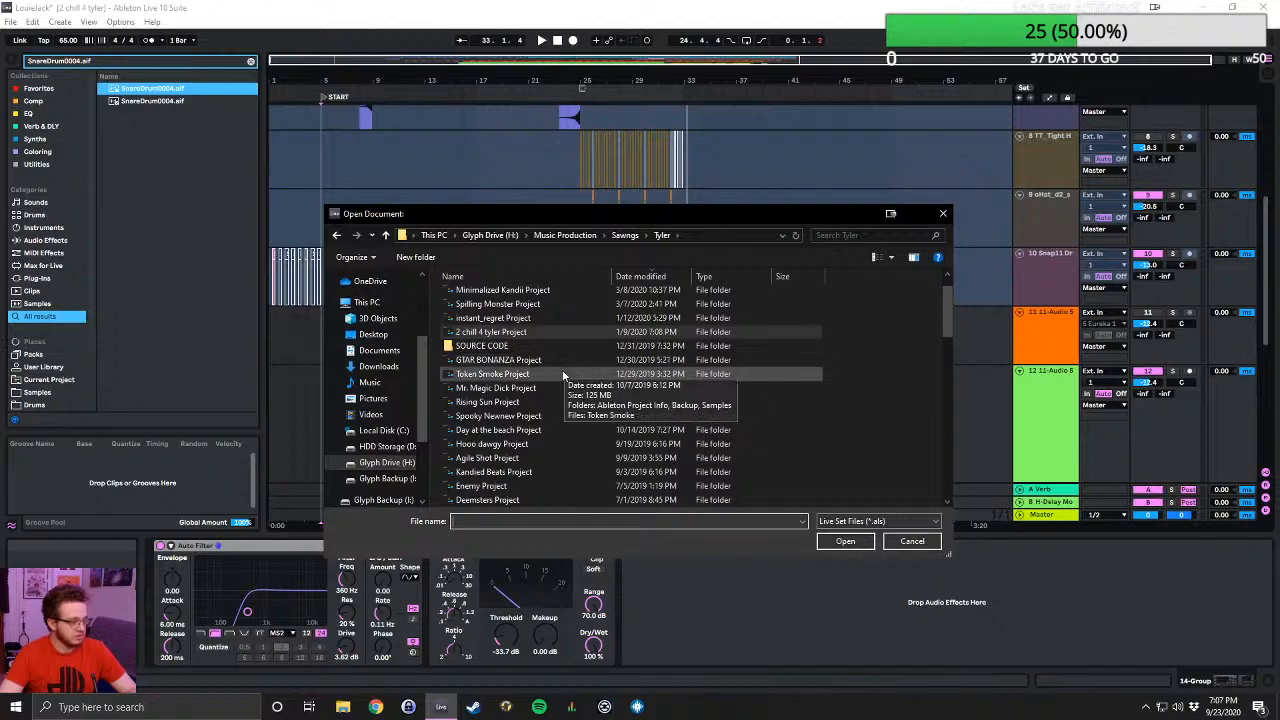
pyautogui.scroll(-3, 572, 453)
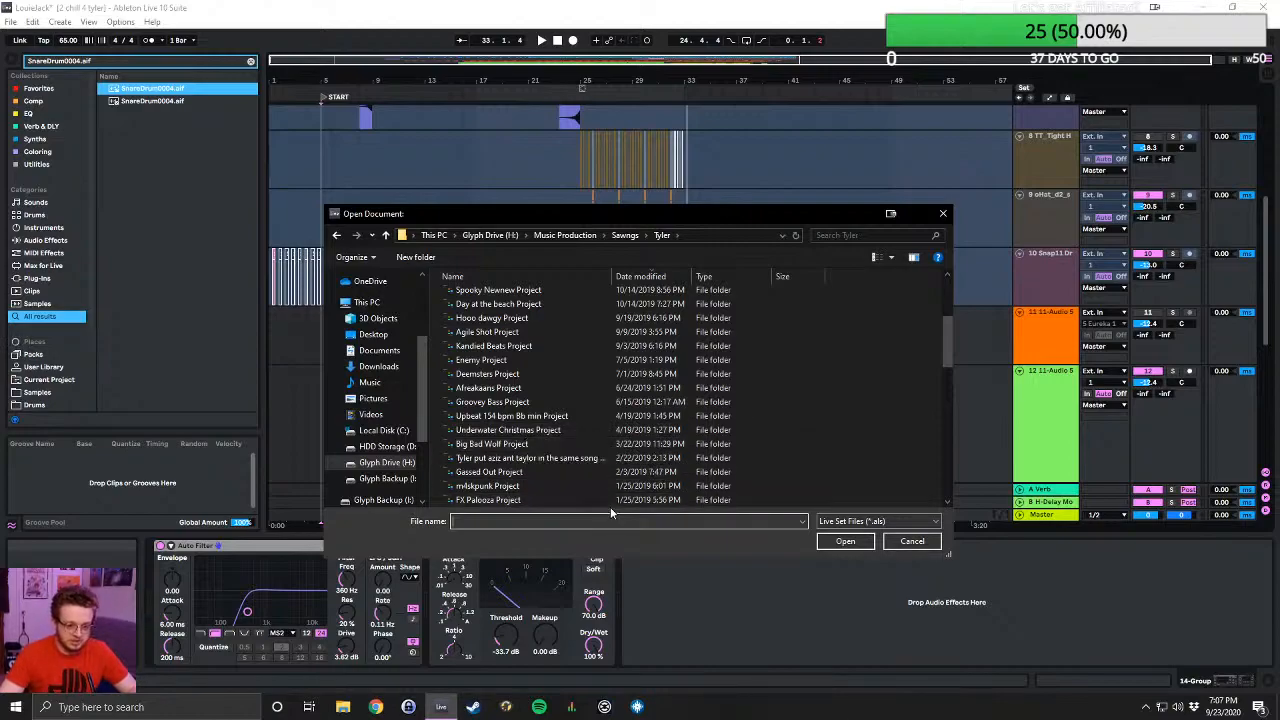
pyautogui.scroll(-2, 570, 430)
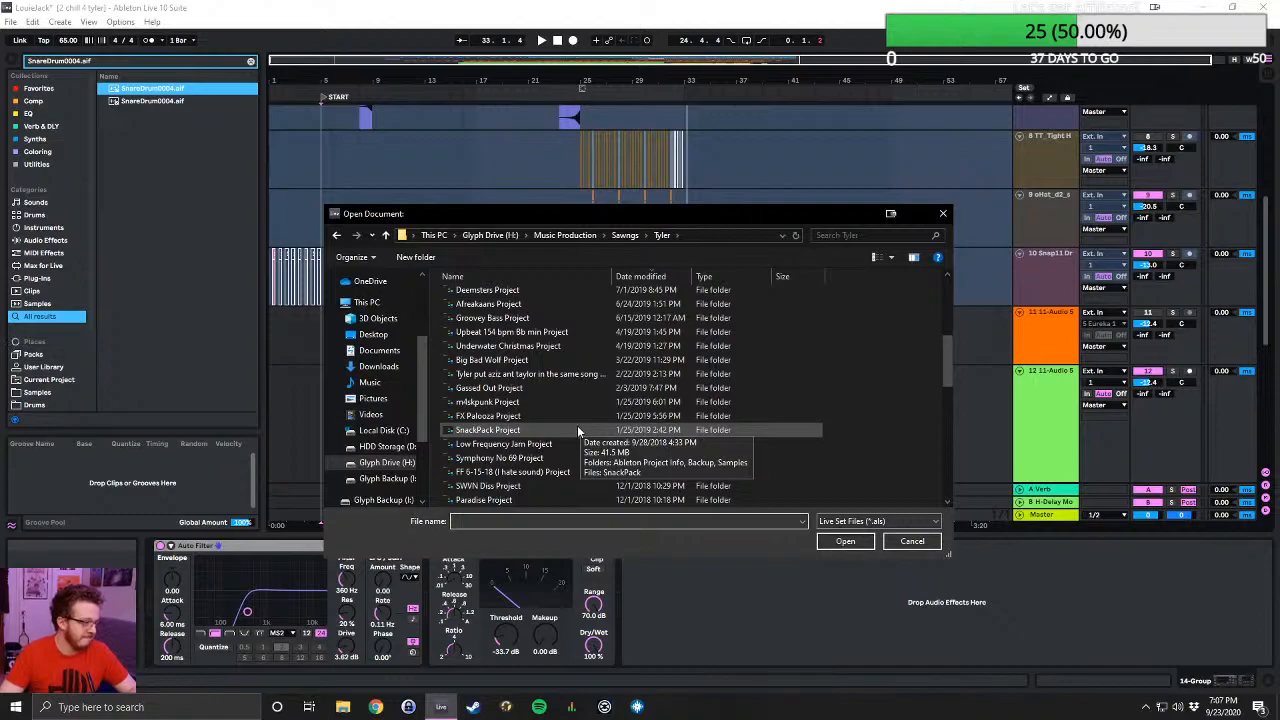
pyautogui.scroll(-1, 573, 443)
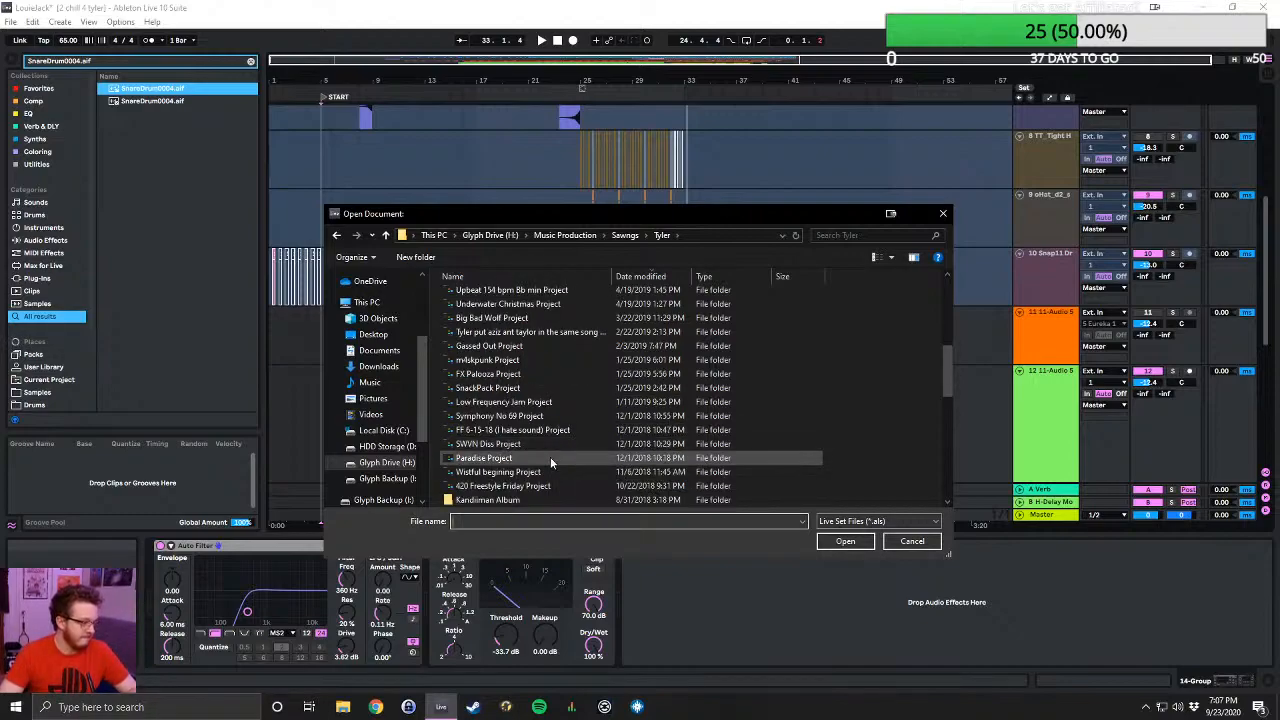
pyautogui.doubleClick(548, 471)
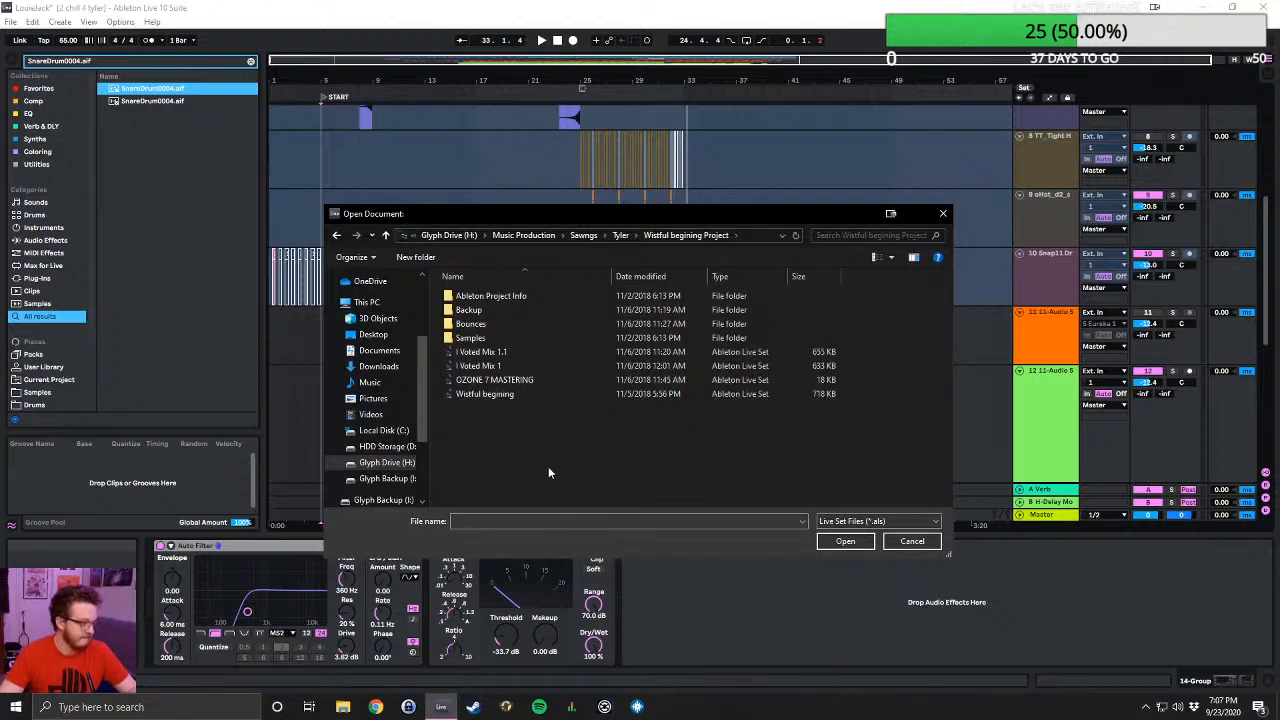
pyautogui.click(386, 235)
# - Find Intertude Project further down the folder list and open its Live Set Intertude, discarding the changes to LouieJack
pyautogui.scroll(-3, 560, 400)
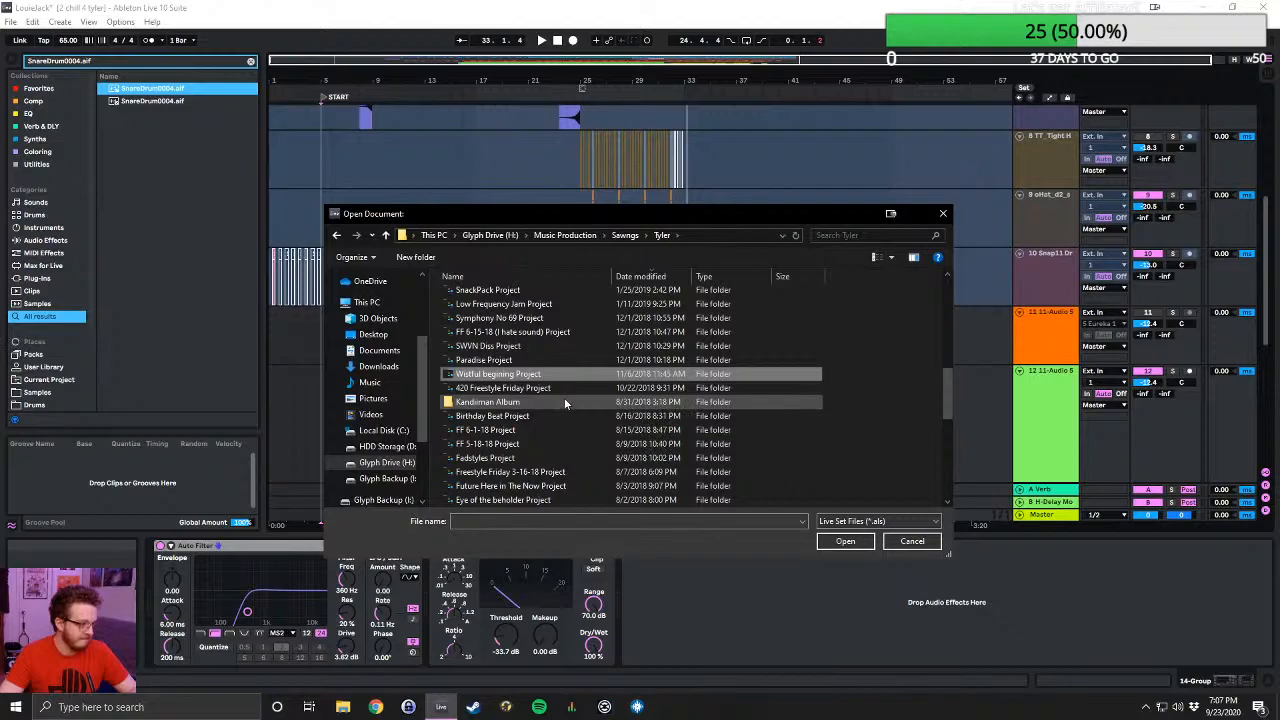
pyautogui.scroll(-2, 565, 401)
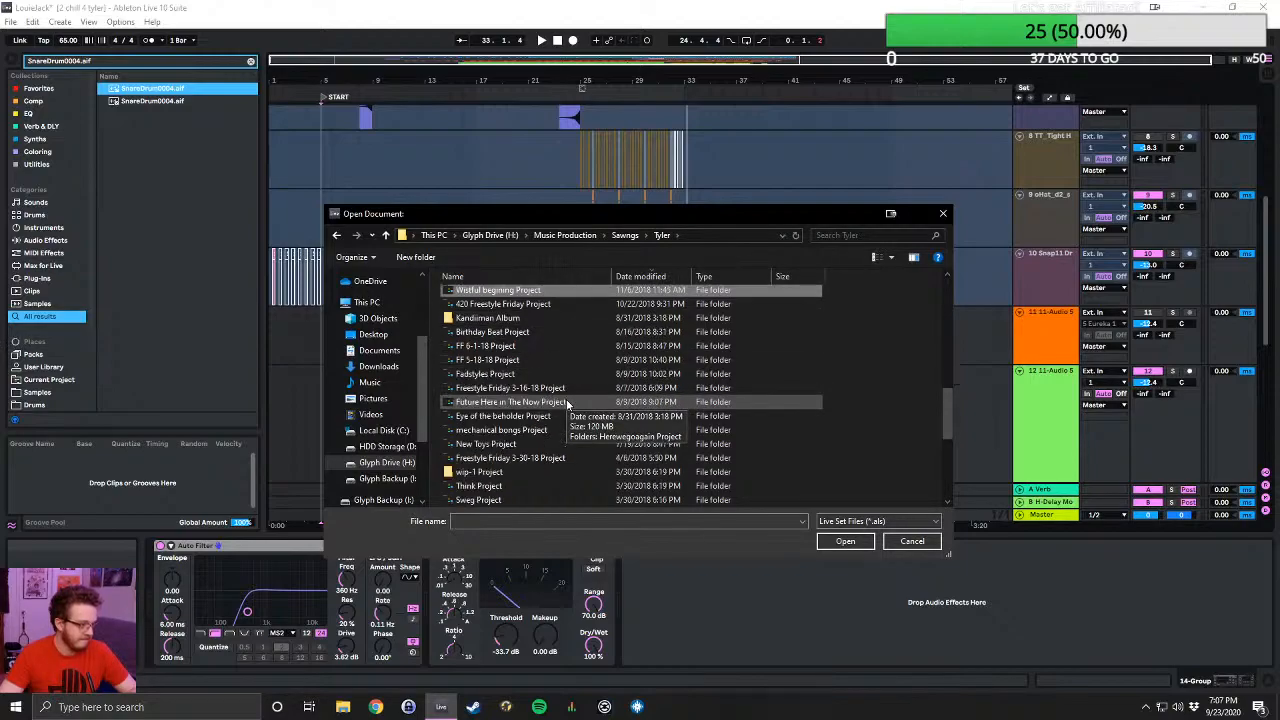
pyautogui.scroll(-2, 566, 402)
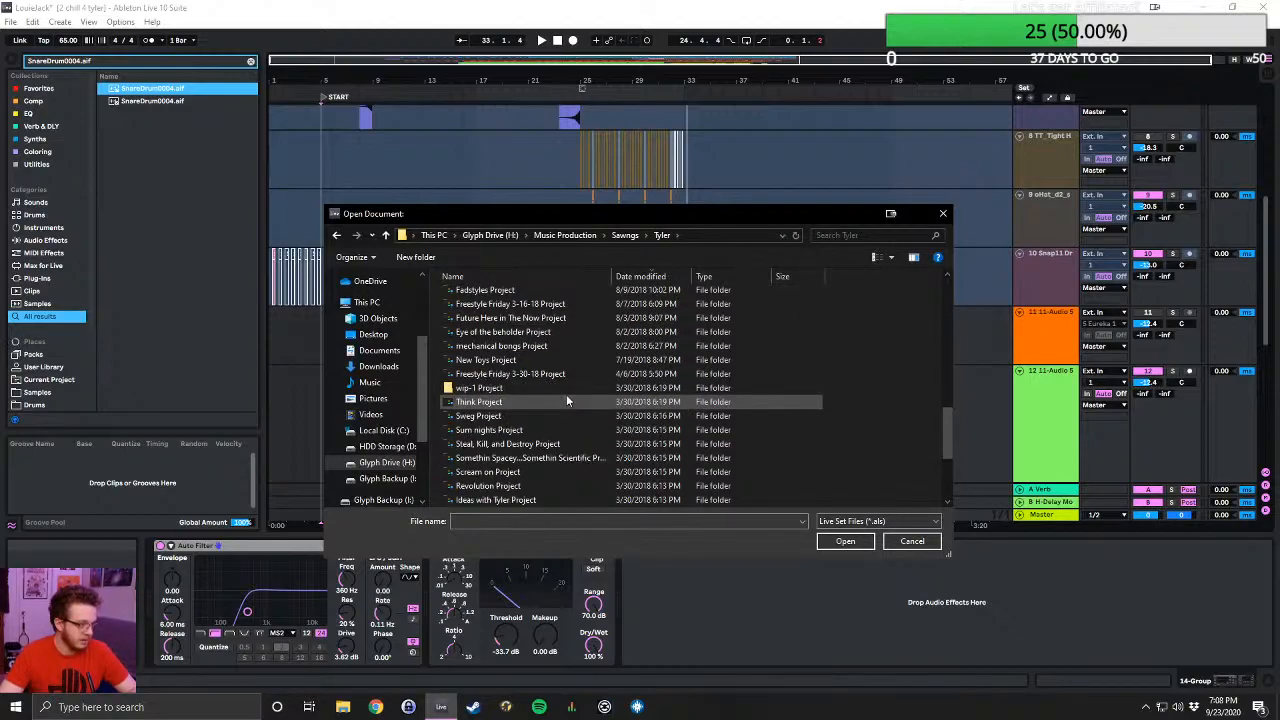
pyautogui.scroll(-2, 566, 400)
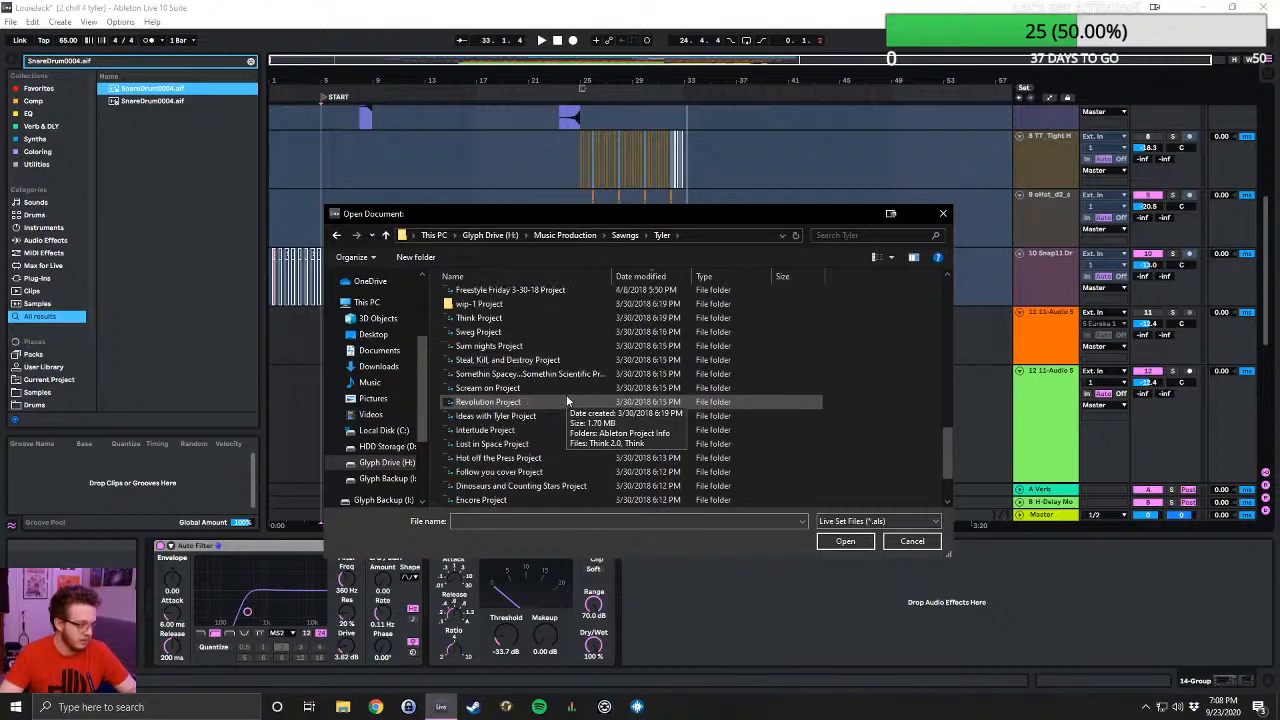
pyautogui.doubleClick(525, 428)
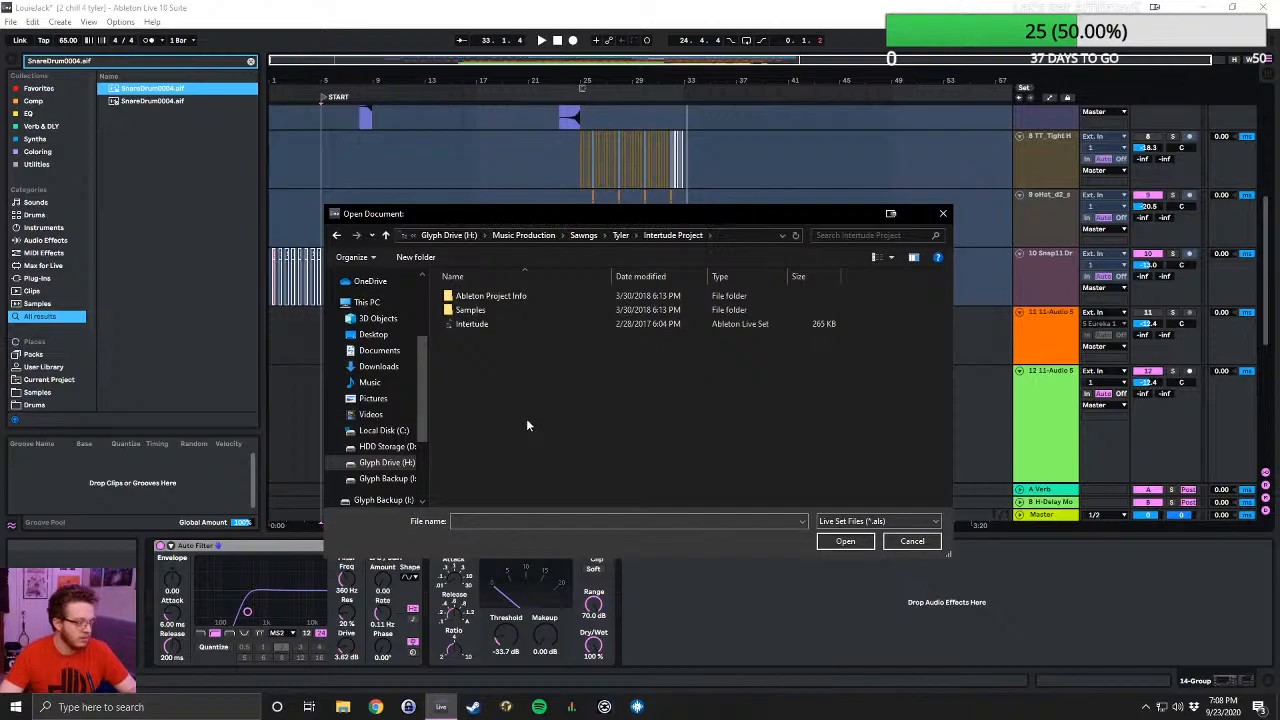
pyautogui.doubleClick(445, 324)
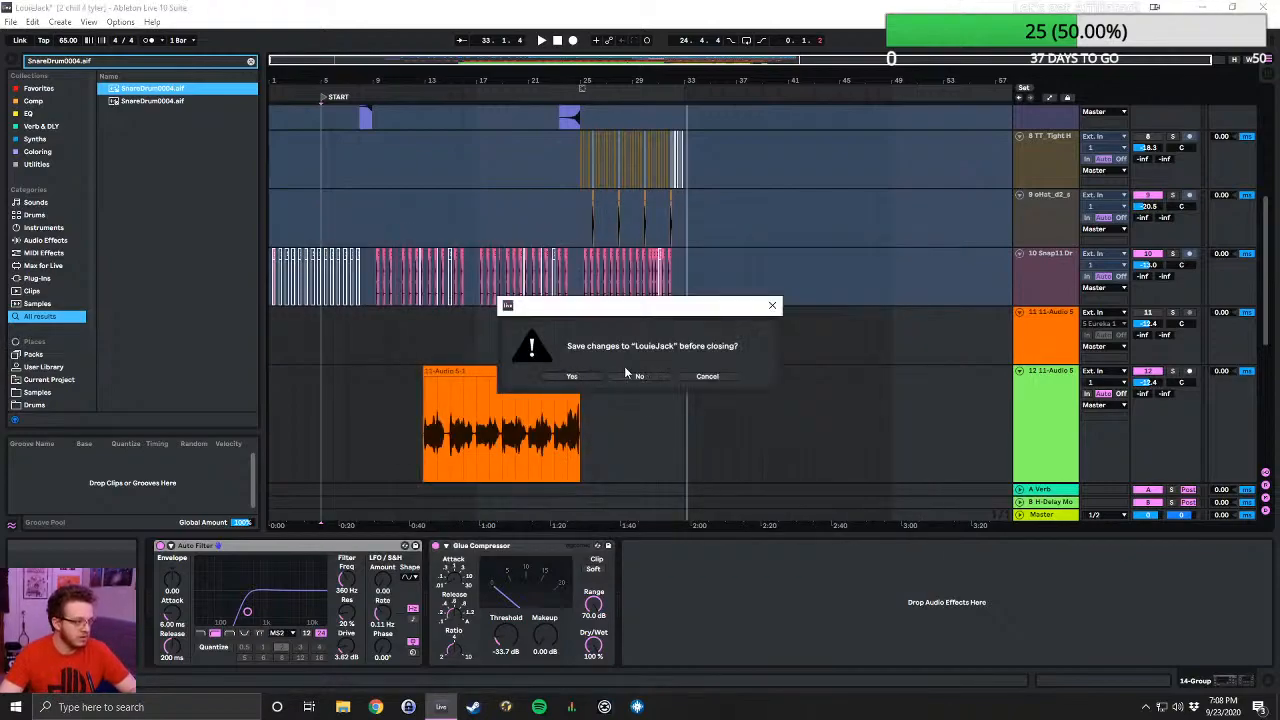
pyautogui.click(628, 375)
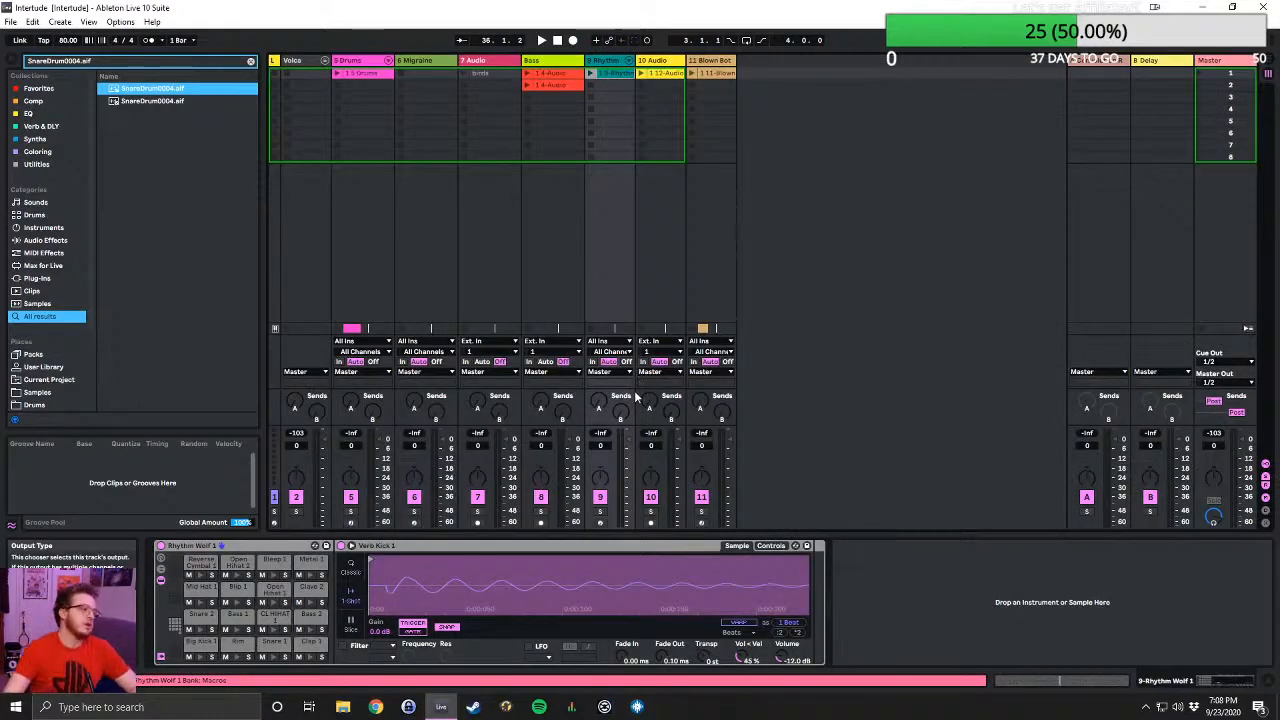
# - Replace the missing birds.aif with the library's birds.aif and let Live try to resolve the other missing files from its location
pyautogui.click(158, 681)
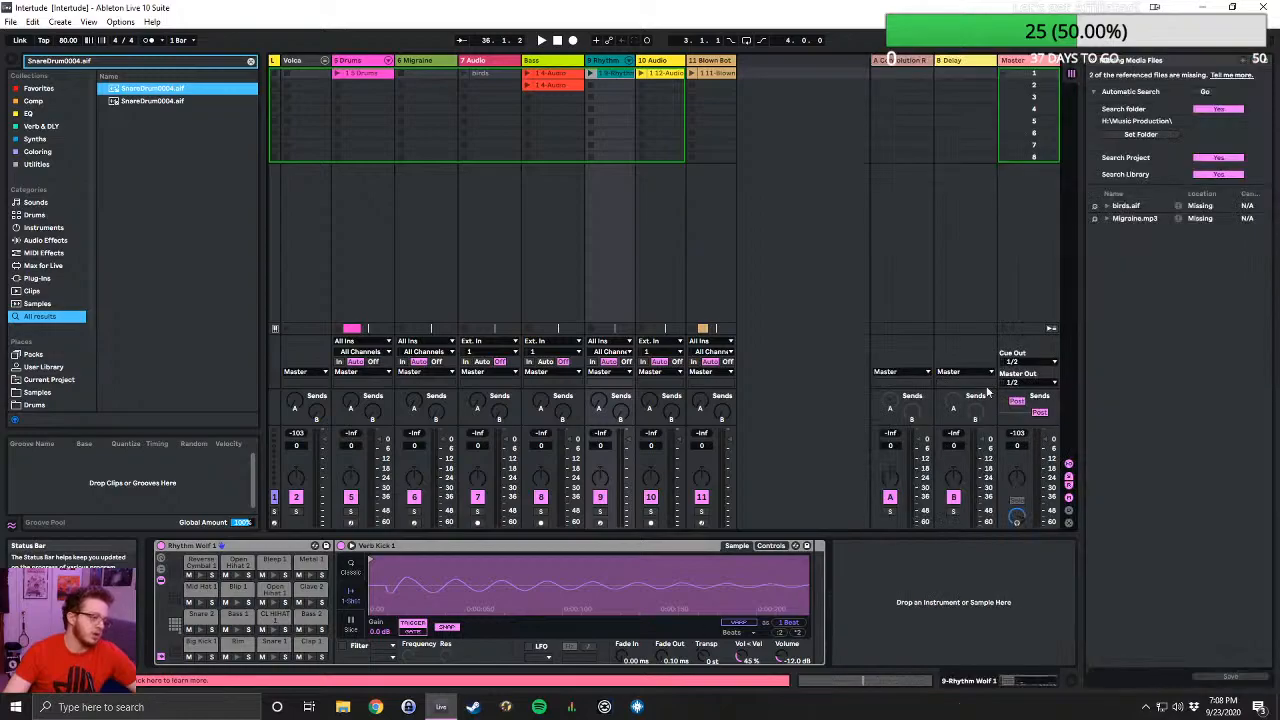
pyautogui.click(1094, 207)
pyautogui.doubleClick(142, 114)
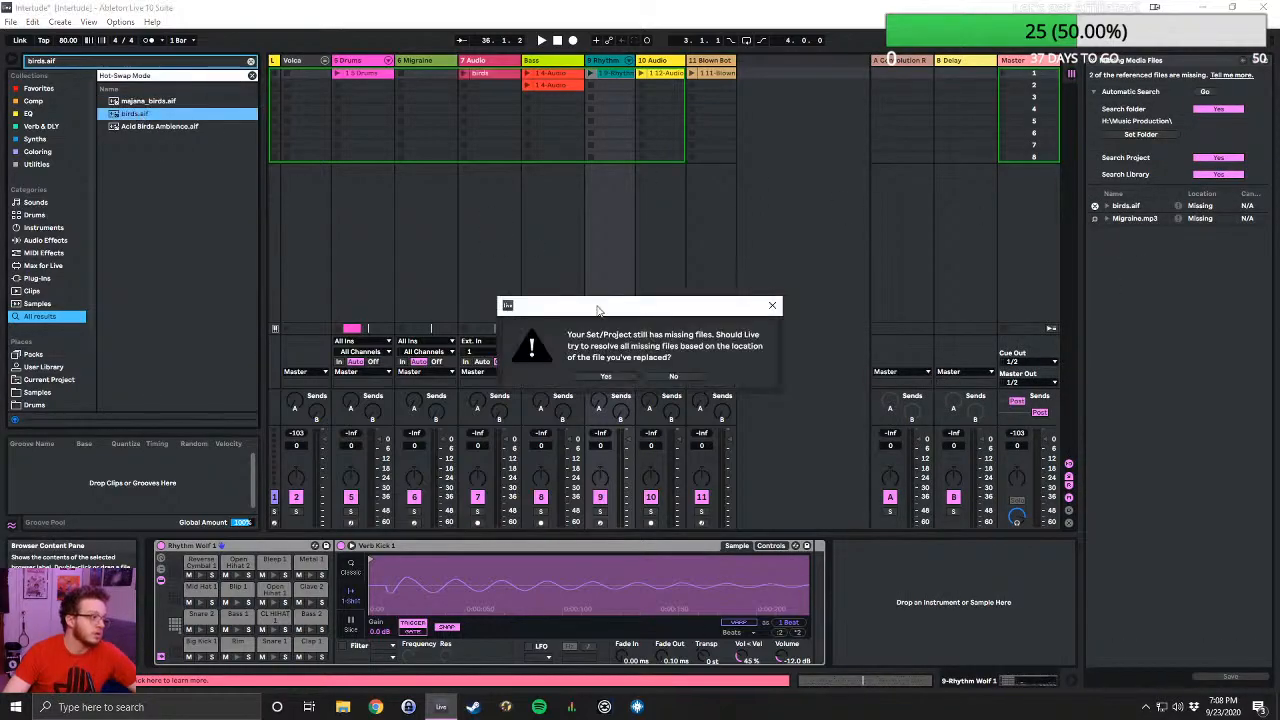
pyautogui.click(604, 376)
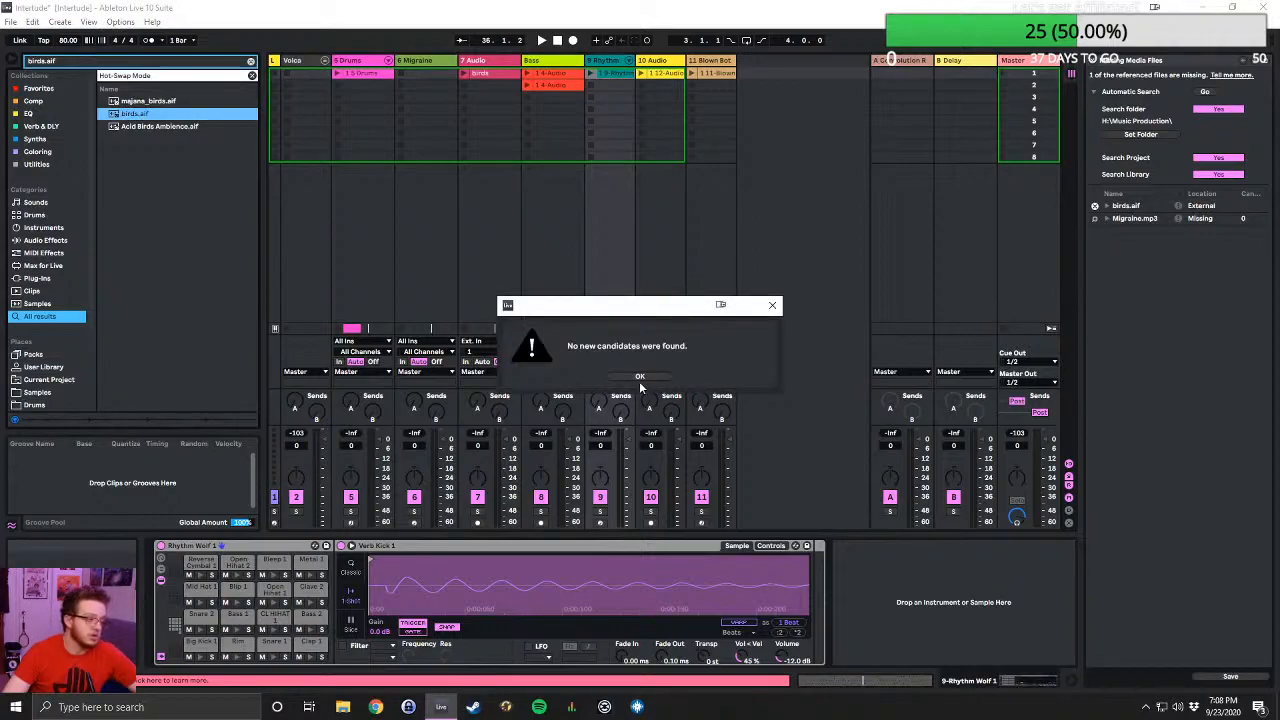
pyautogui.click(641, 379)
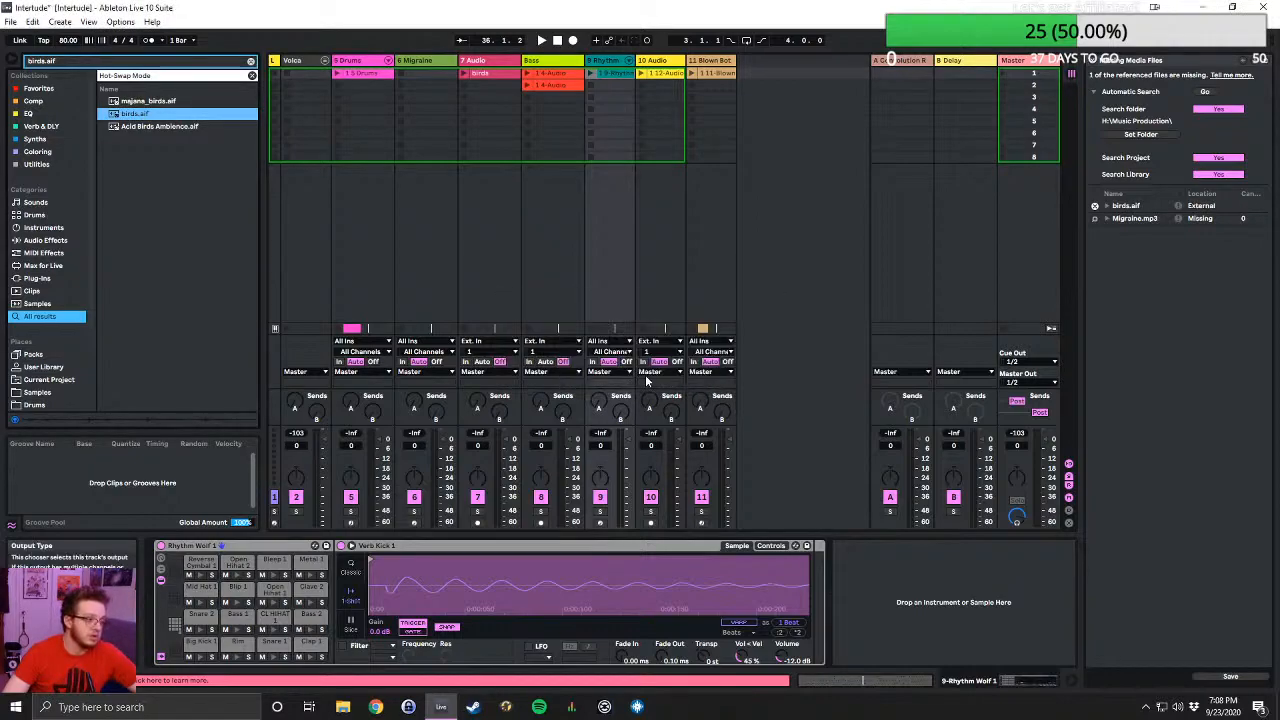
# - Replace the missing Migraine.mp3 with the first matching file in the library and close the missing-files manager
pyautogui.click(1094, 218)
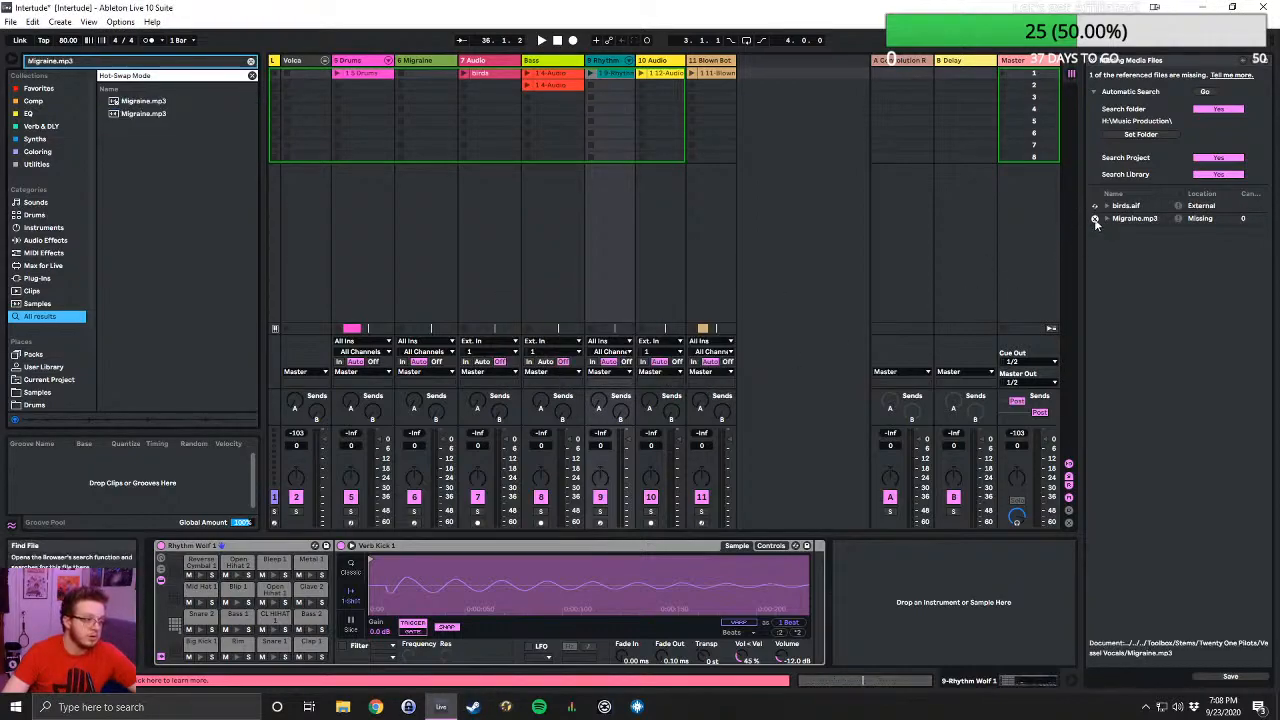
pyautogui.doubleClick(145, 100)
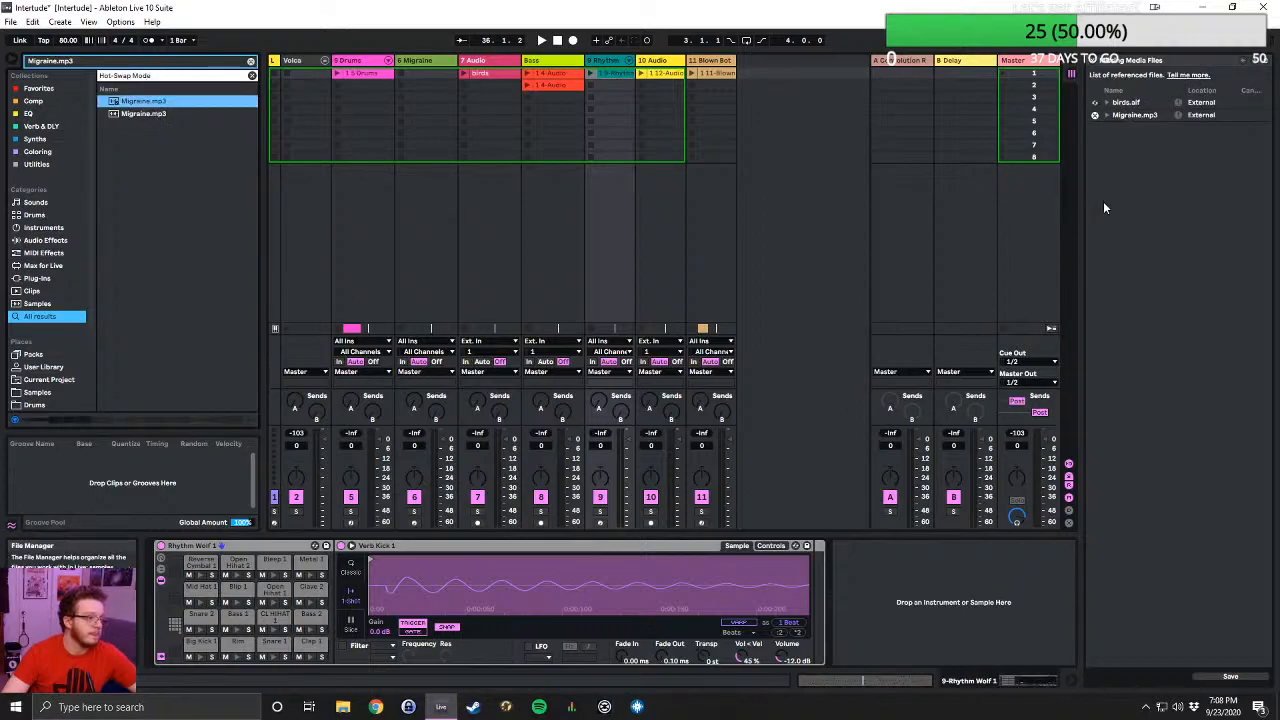
pyautogui.click(1094, 61)
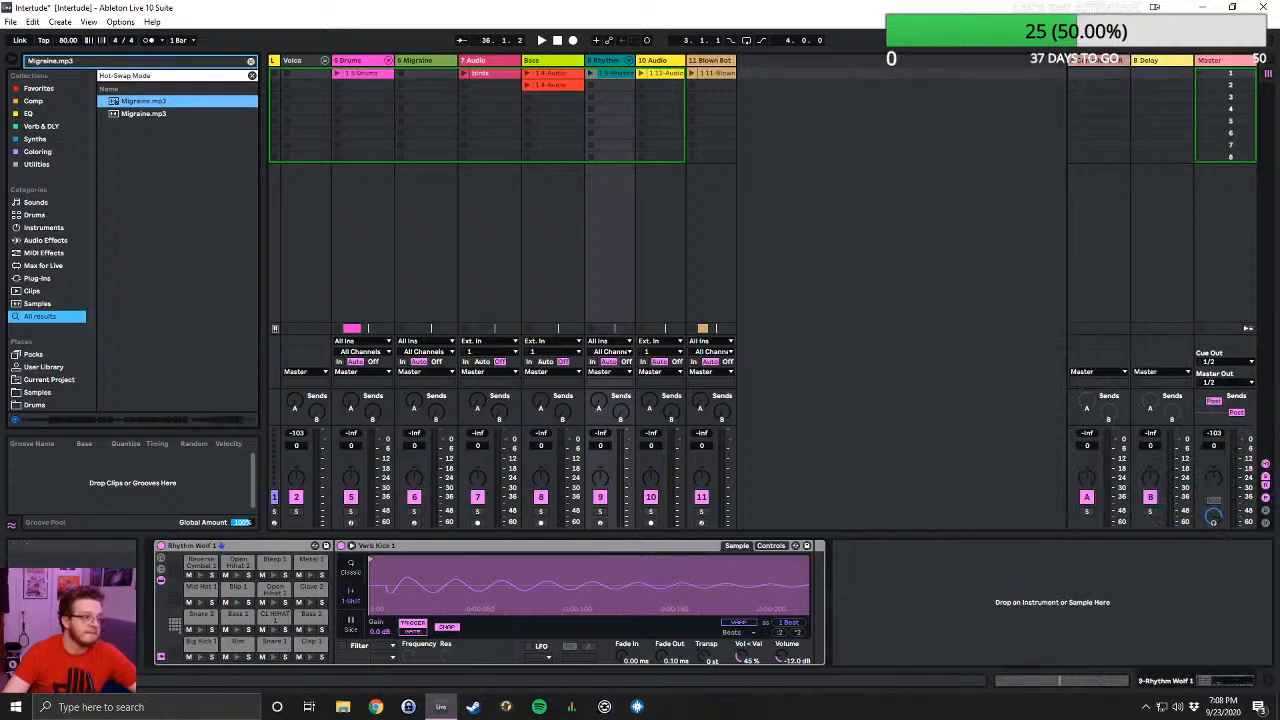
# - Show Intertude in Arrangement View and play it from the beginning
pyautogui.click(1267, 62)
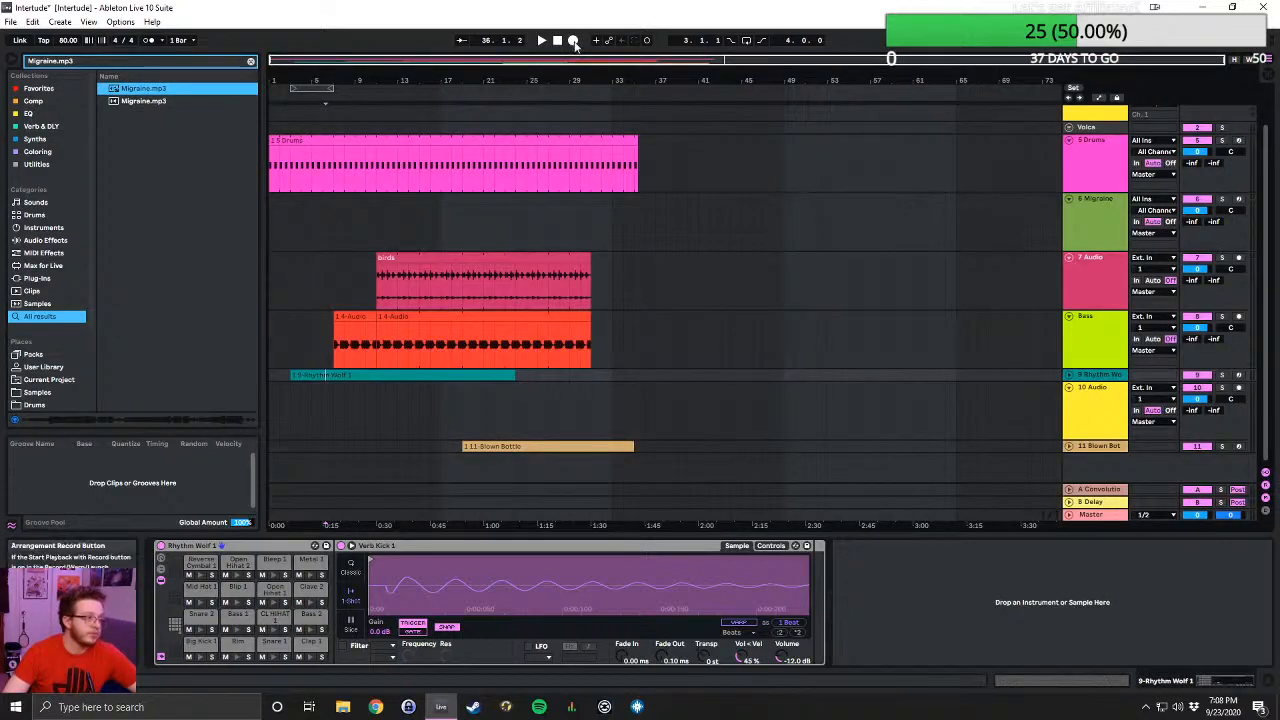
pyautogui.click(559, 44)
pyautogui.click(541, 41)
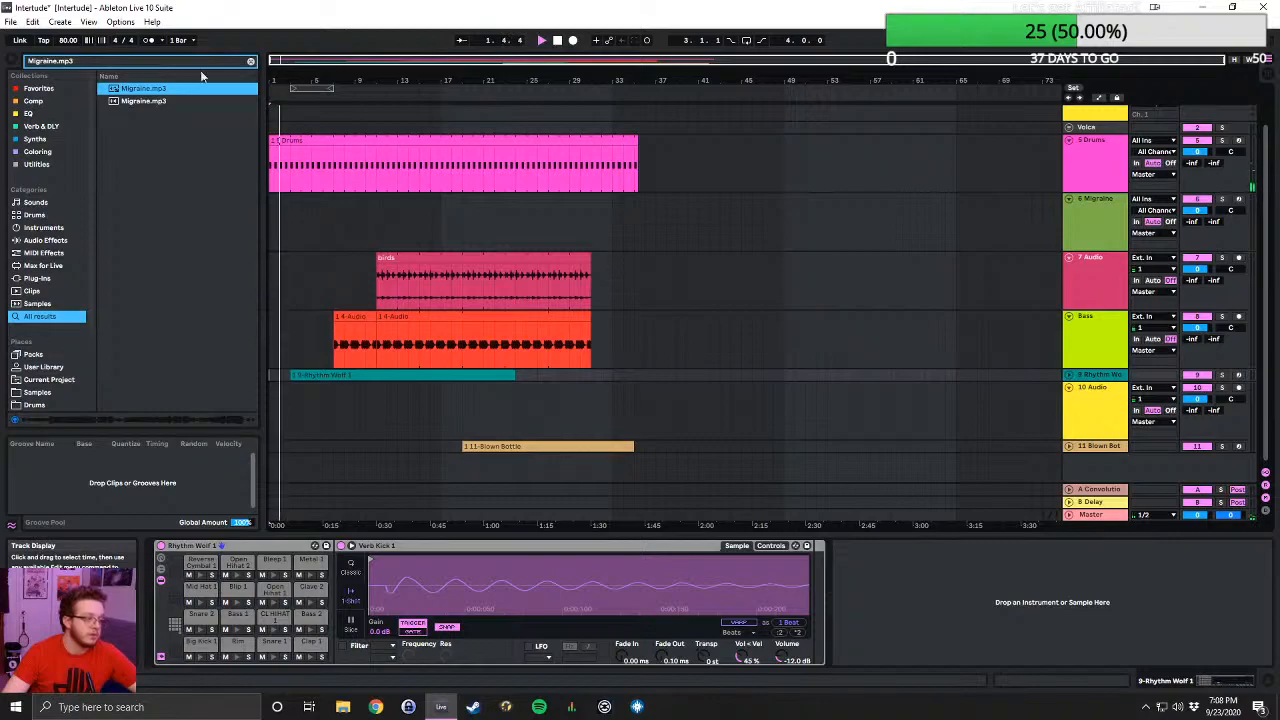
# - During playback, browse the project folders one level above Intertude Project for another Live Set to open
pyautogui.click(9, 22)
pyautogui.click(50, 52)
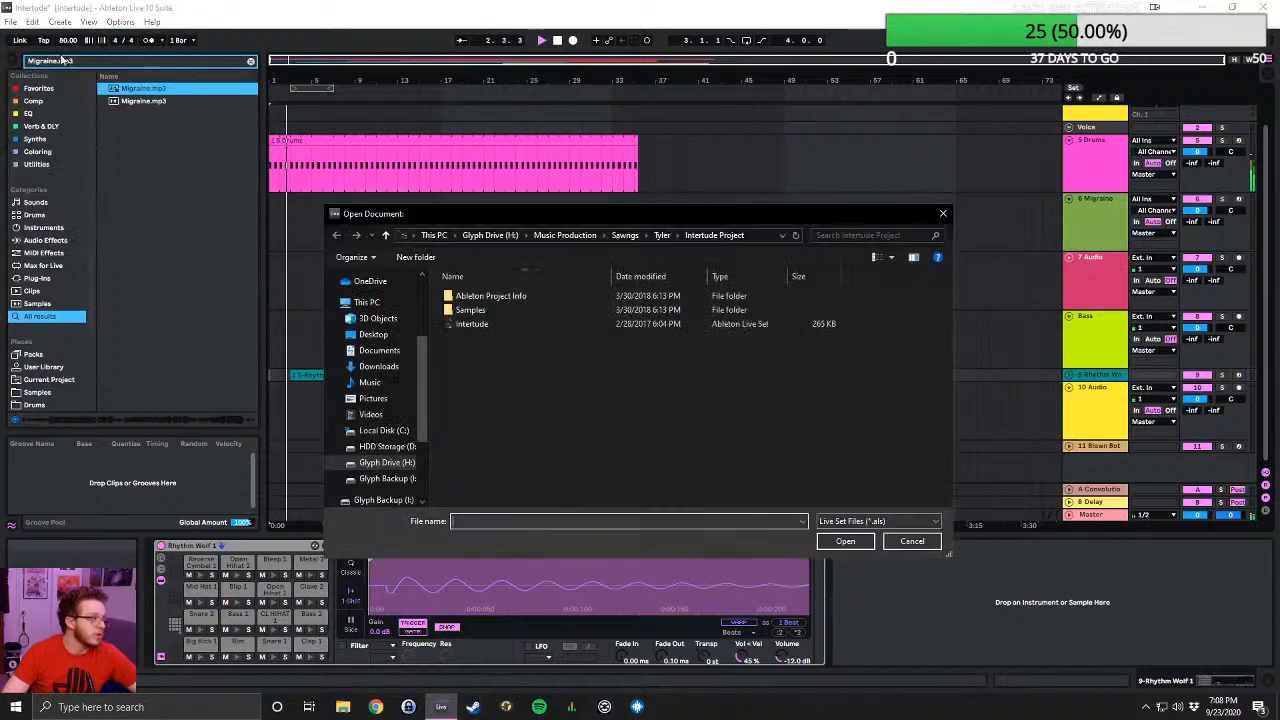
pyautogui.click(621, 236)
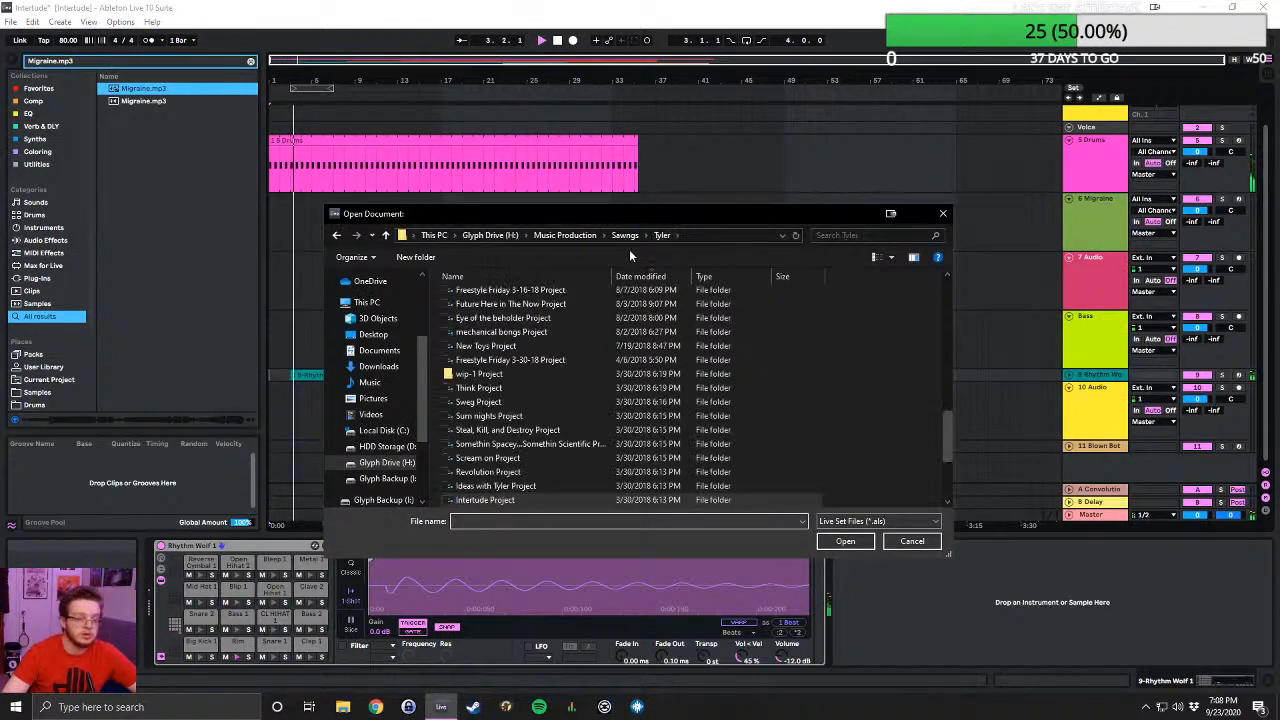
pyautogui.scroll(-3, 630, 347)
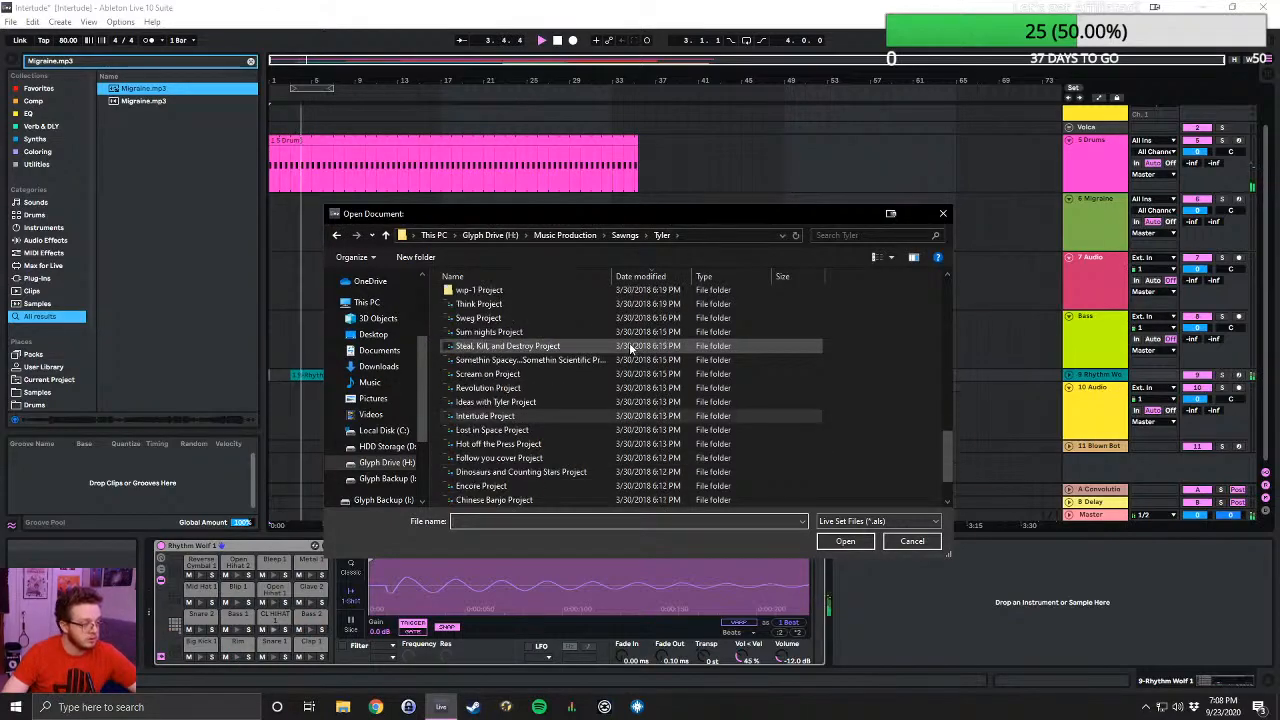
pyautogui.scroll(5, 628, 347)
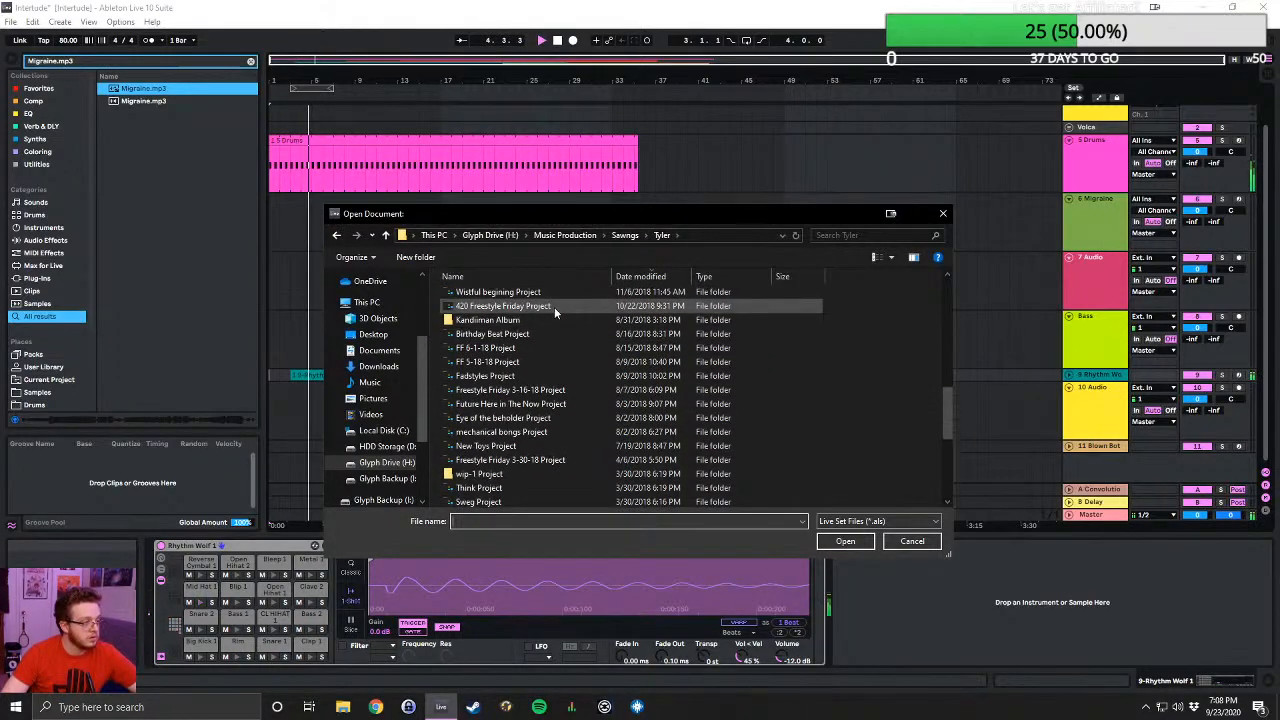
# - Browse the Sawngs directory and examine the projects in its last folder and its ME folder for another Live Set
pyautogui.click(624, 236)
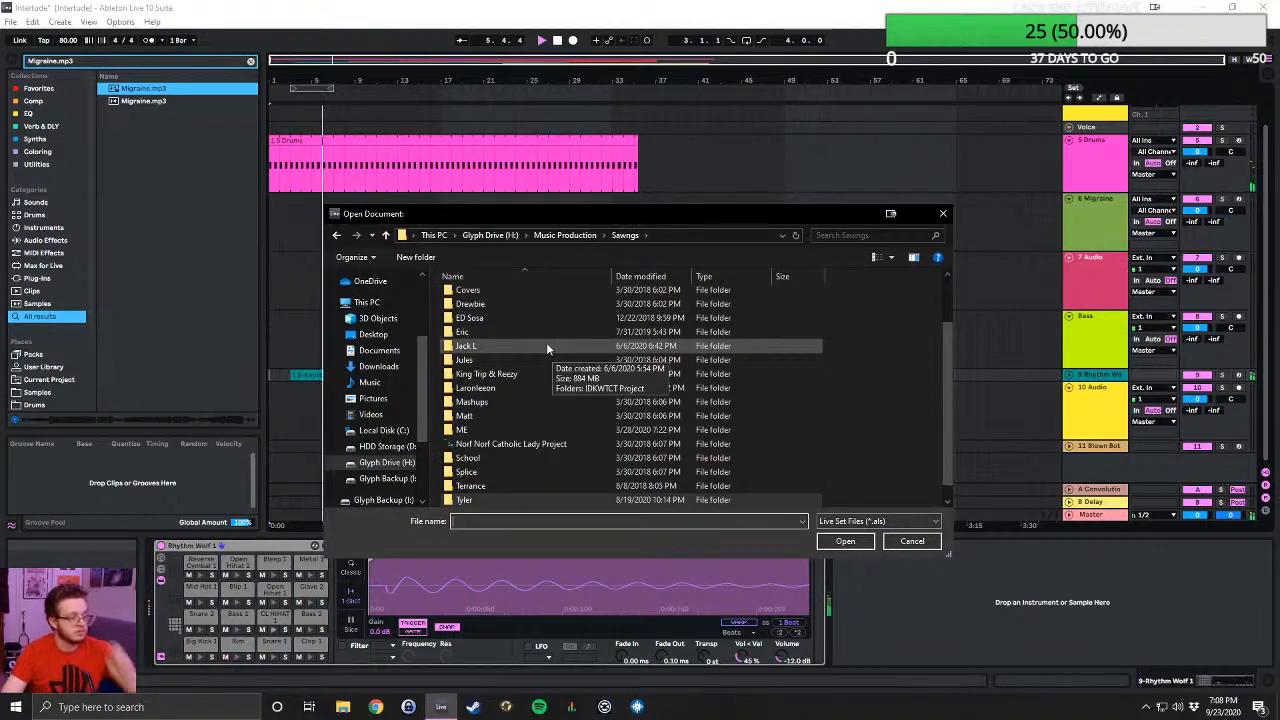
pyautogui.scroll(-1, 546, 347)
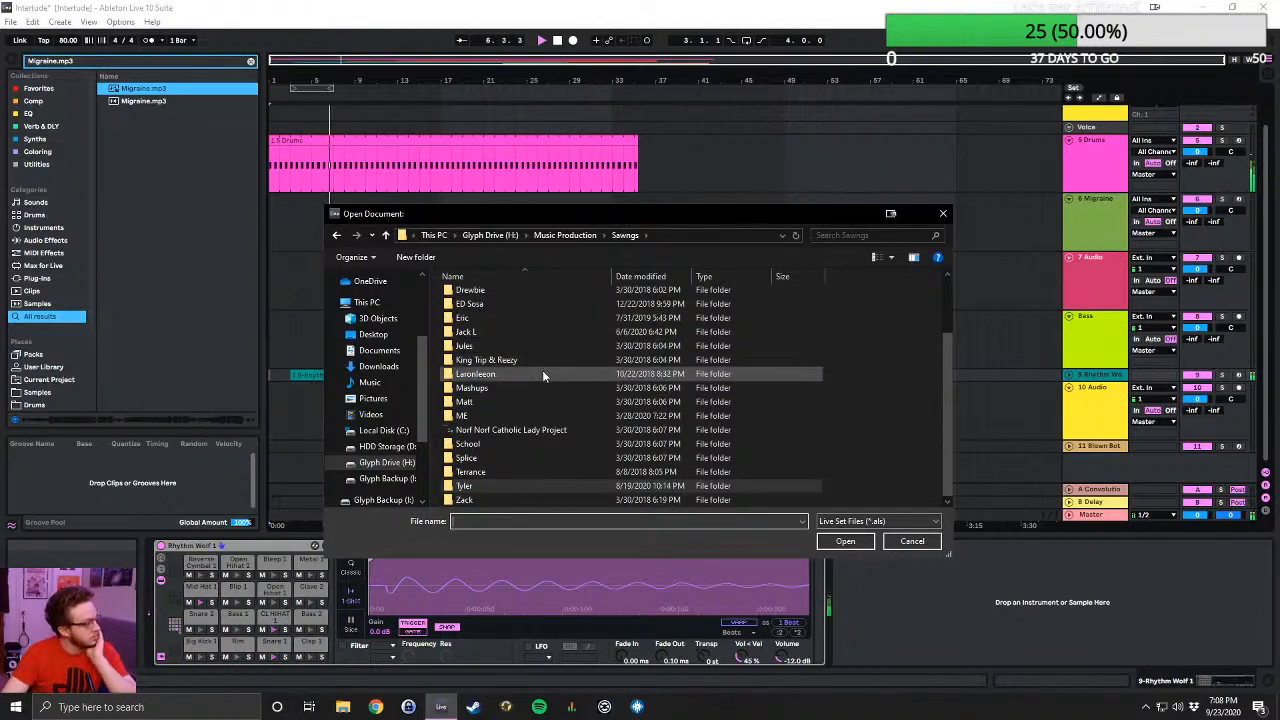
pyautogui.doubleClick(484, 499)
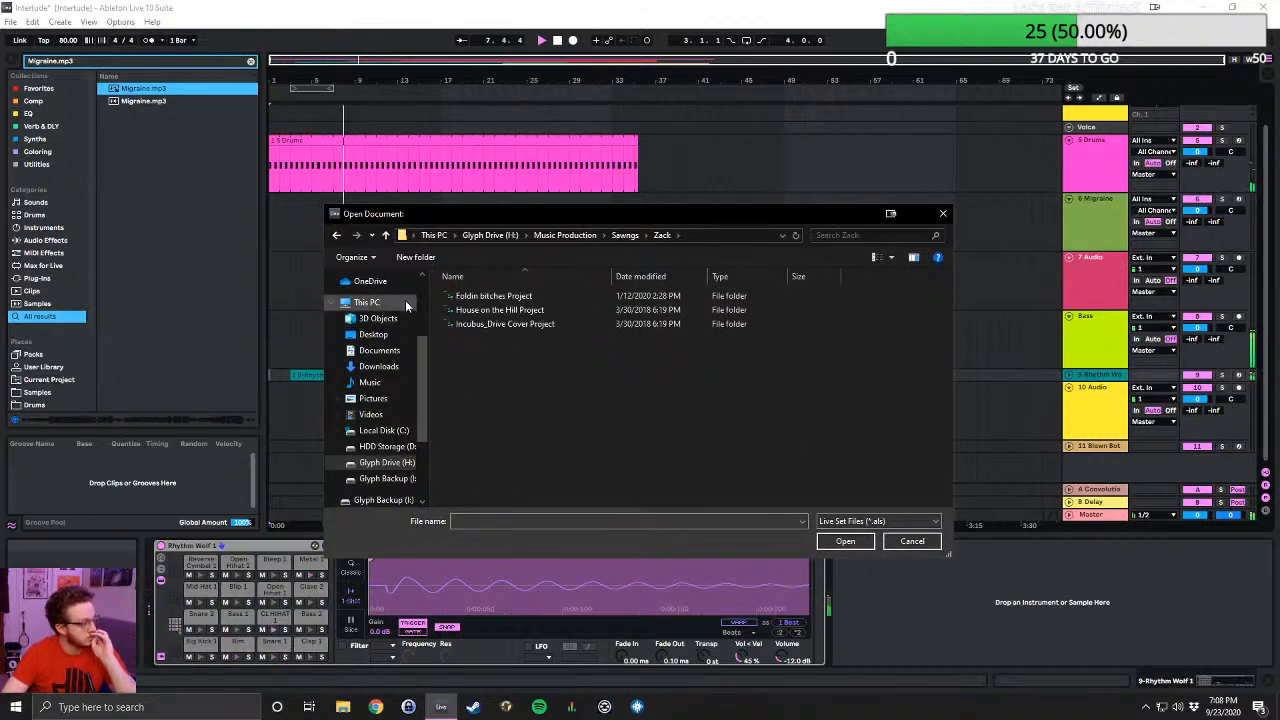
pyautogui.click(386, 236)
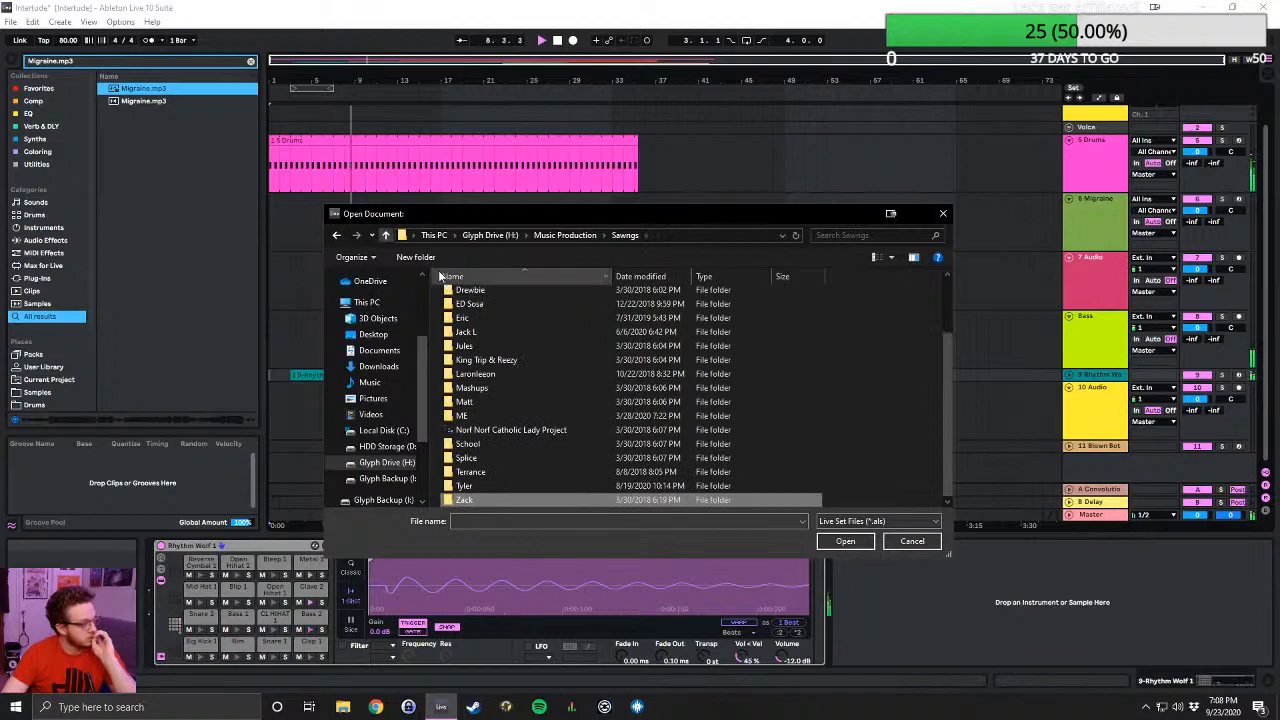
pyautogui.doubleClick(505, 415)
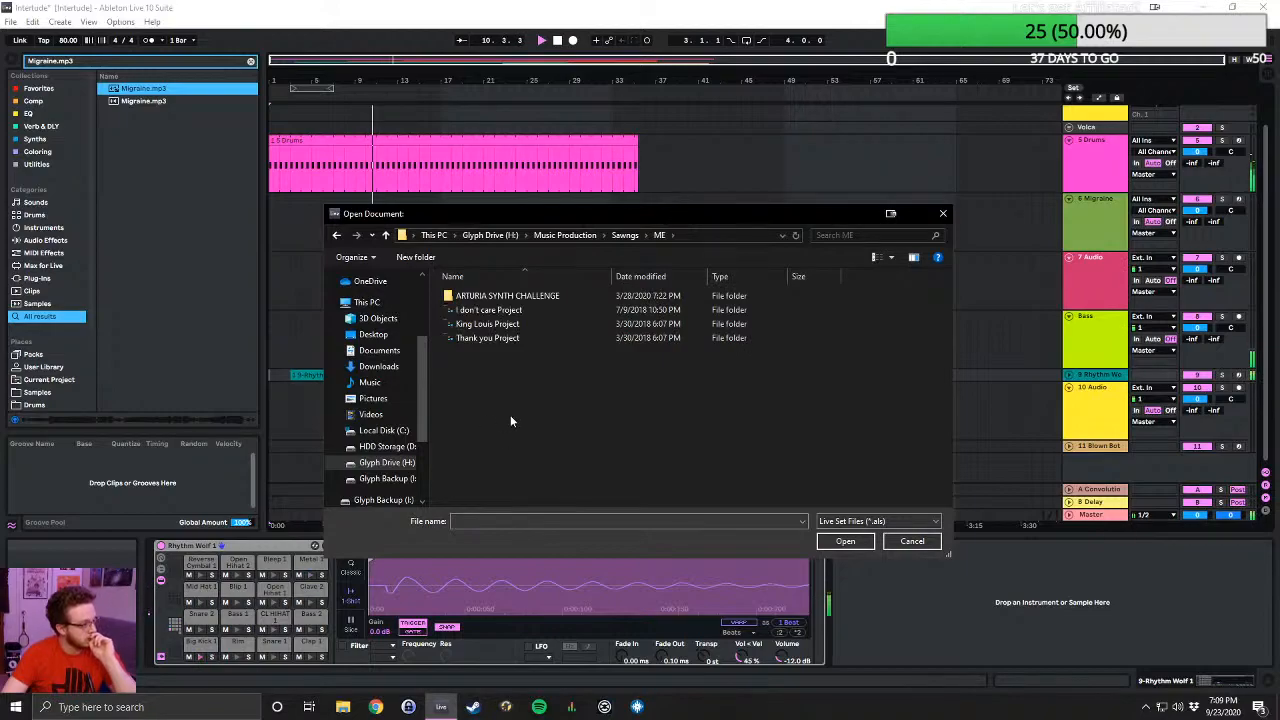
pyautogui.click(385, 236)
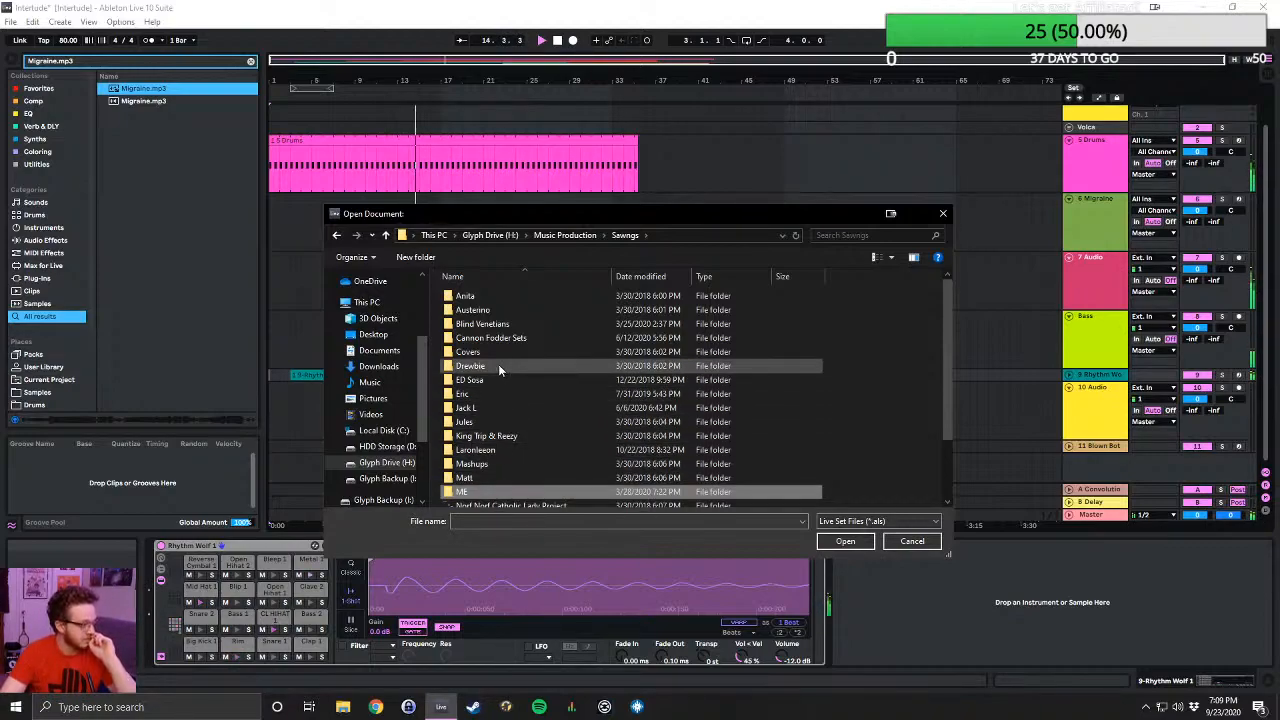
# - Return to the previously browsed collaborator folder and check the Live Sets in Spooky Newnew Project and Afreakaans Project
pyautogui.scroll(-2, 502, 370)
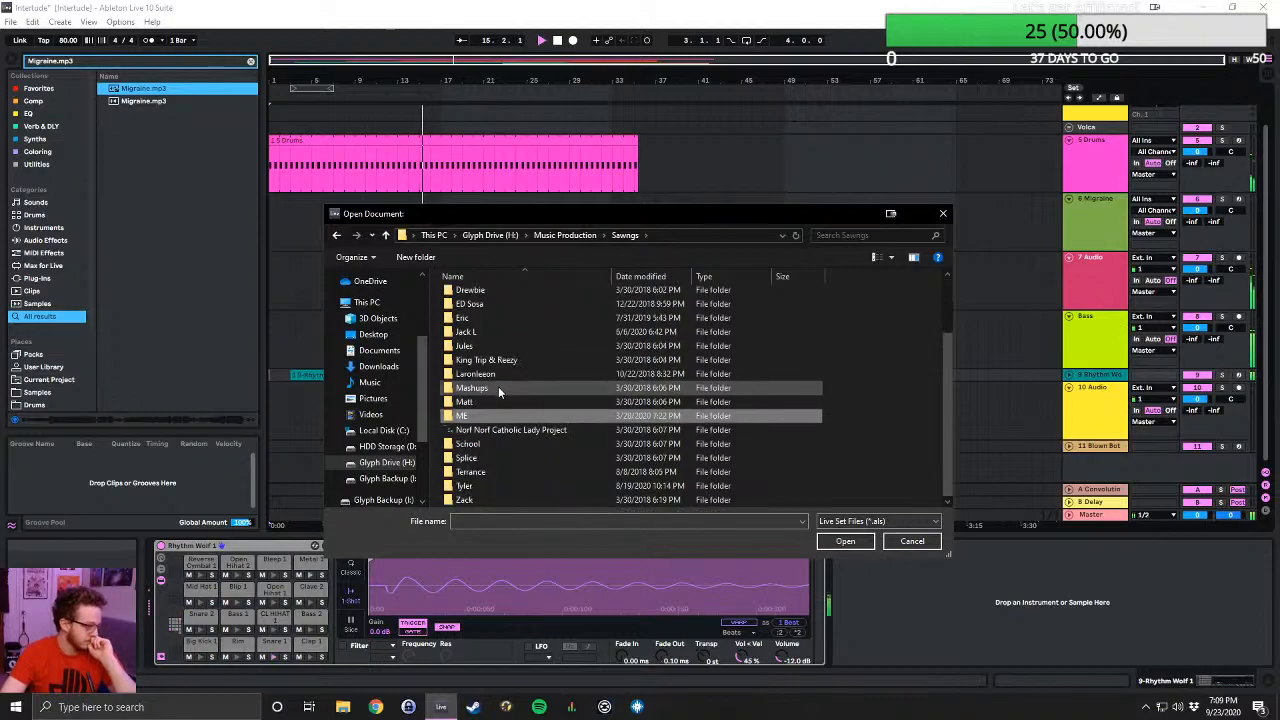
pyautogui.doubleClick(489, 486)
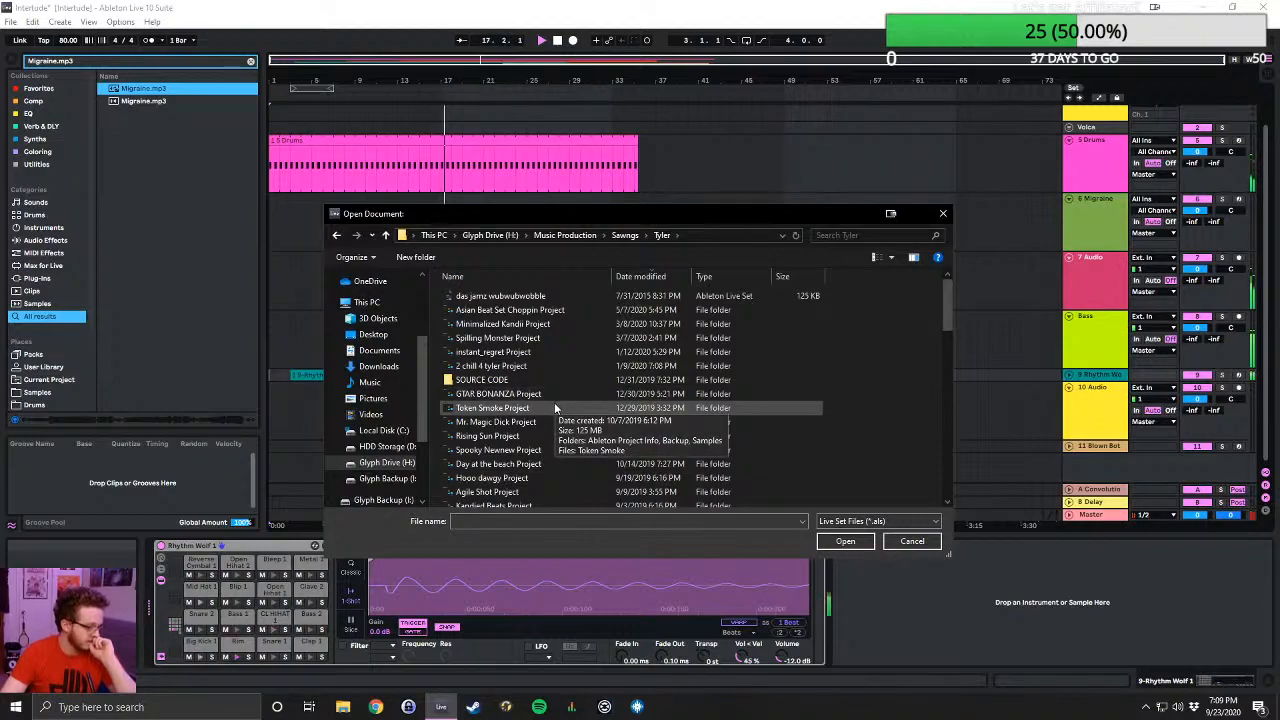
pyautogui.doubleClick(529, 450)
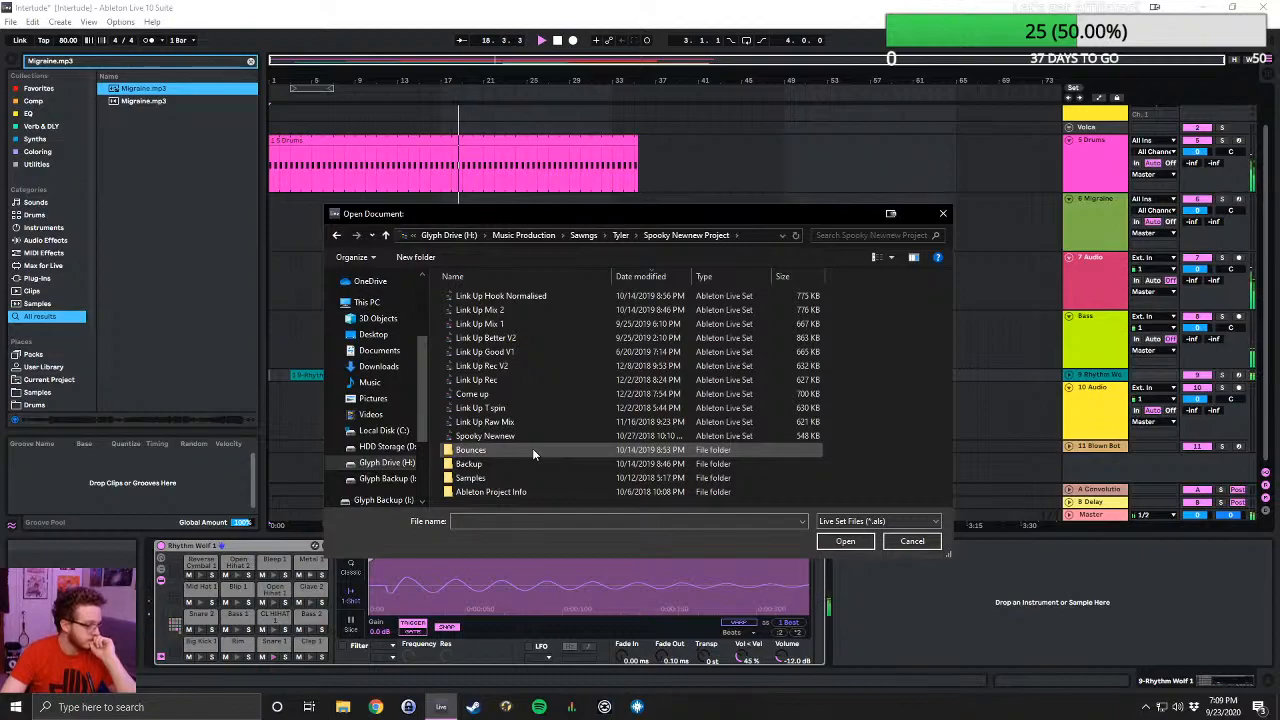
pyautogui.click(386, 236)
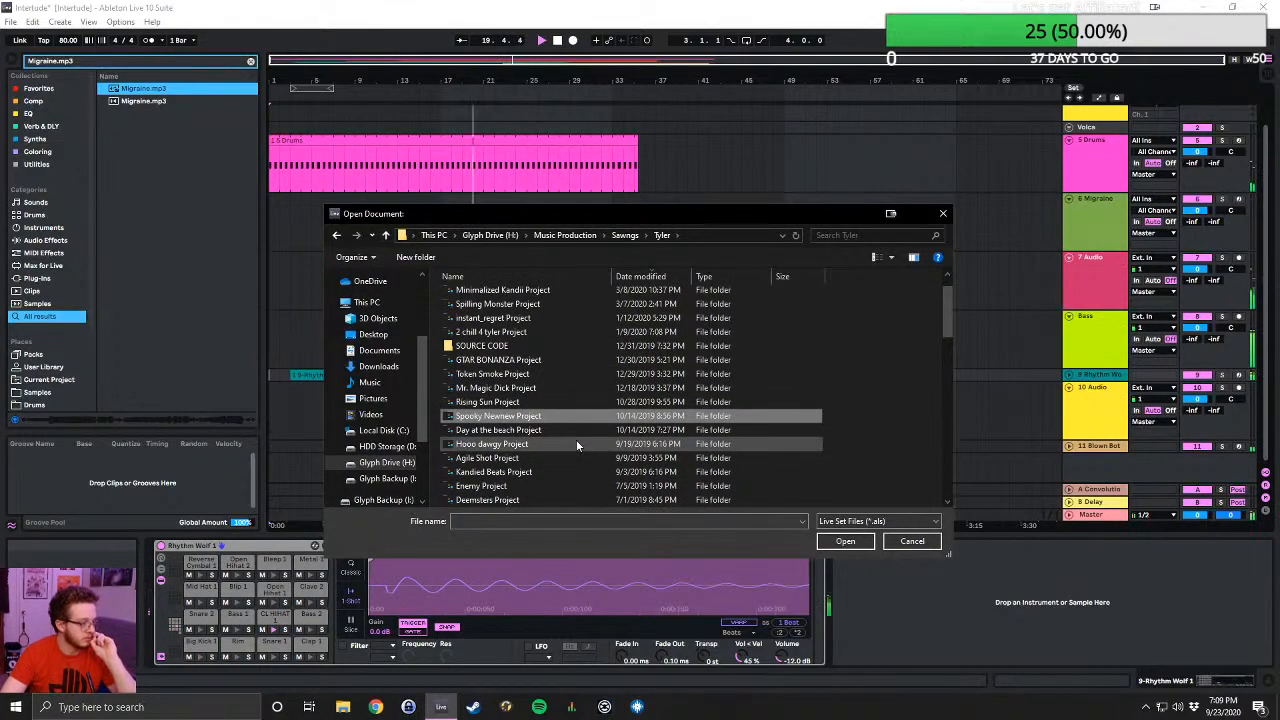
pyautogui.scroll(-1, 572, 438)
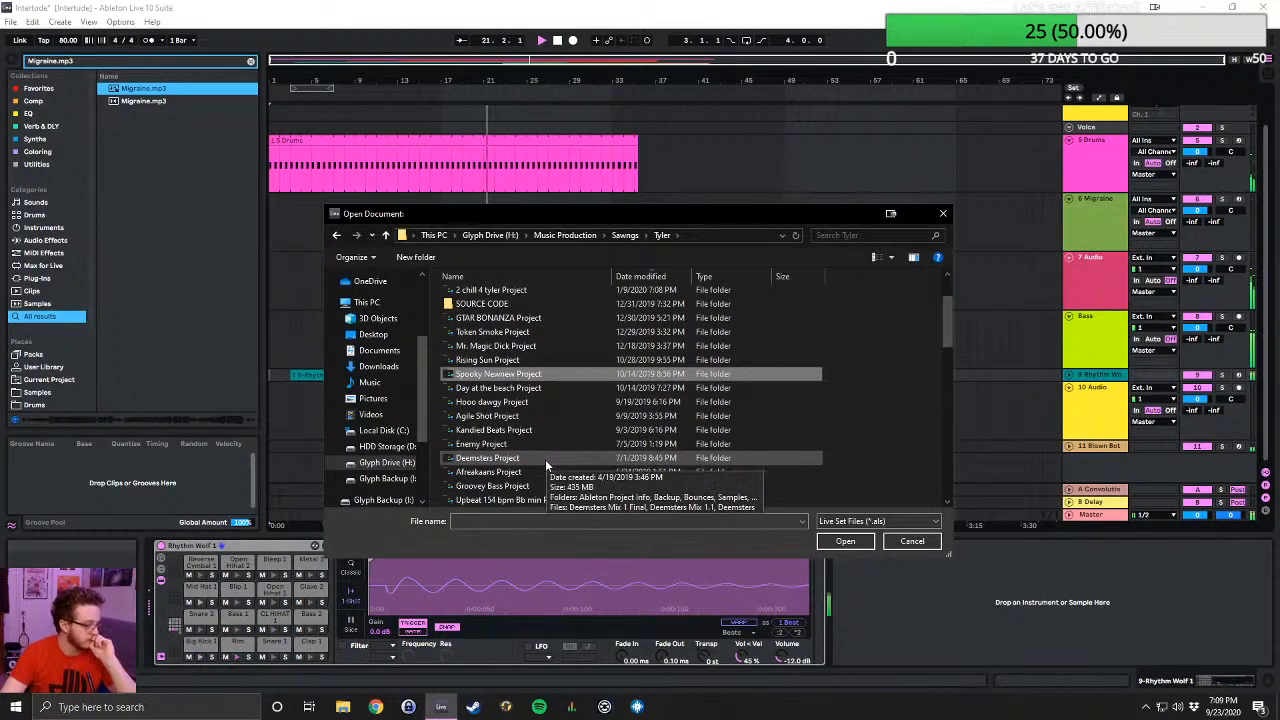
pyautogui.doubleClick(545, 470)
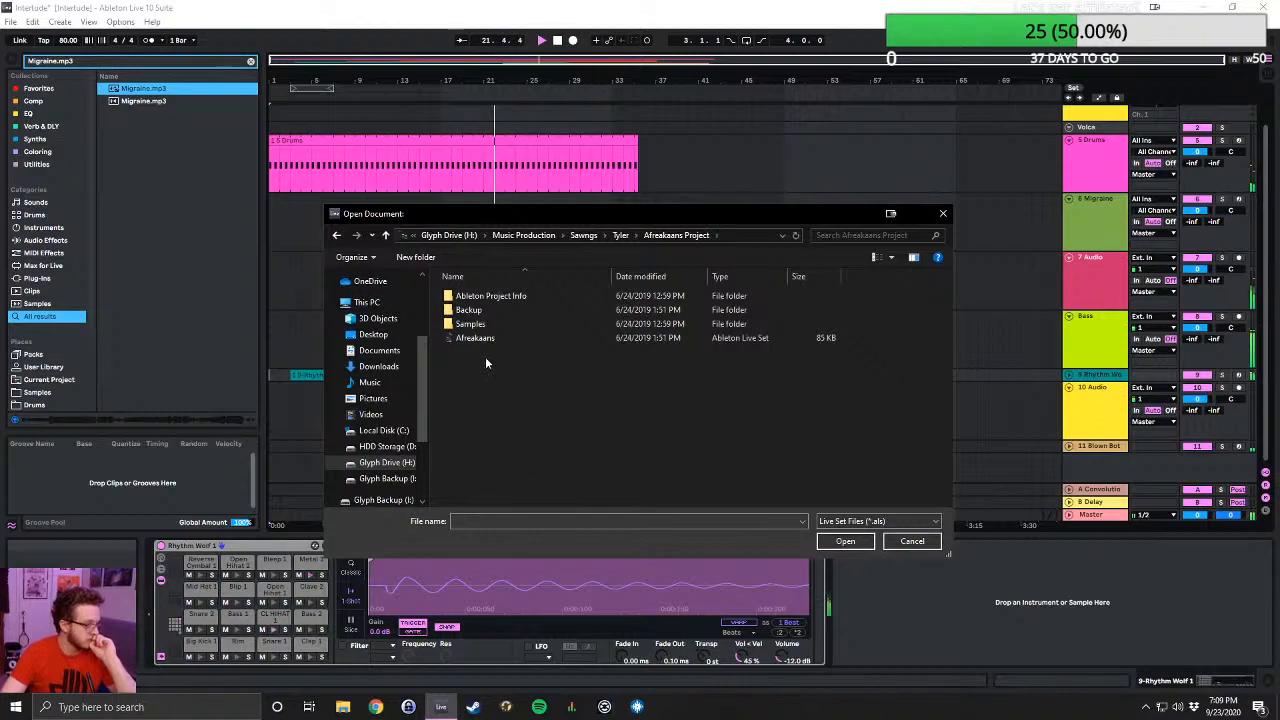
pyautogui.click(385, 236)
# - Try to open Groovey Bass Beta Arrangement from Groovey Bass Project while saving Intertude, and cancel the save
pyautogui.scroll(-2, 548, 353)
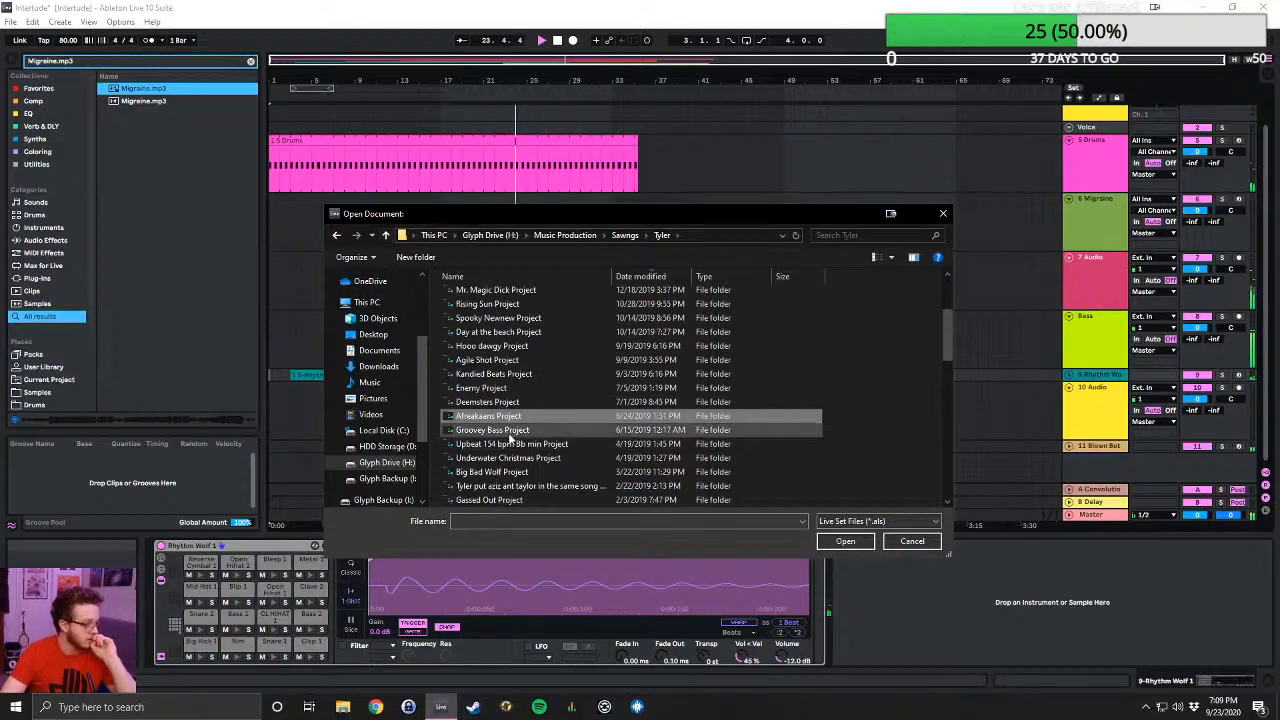
pyautogui.doubleClick(505, 430)
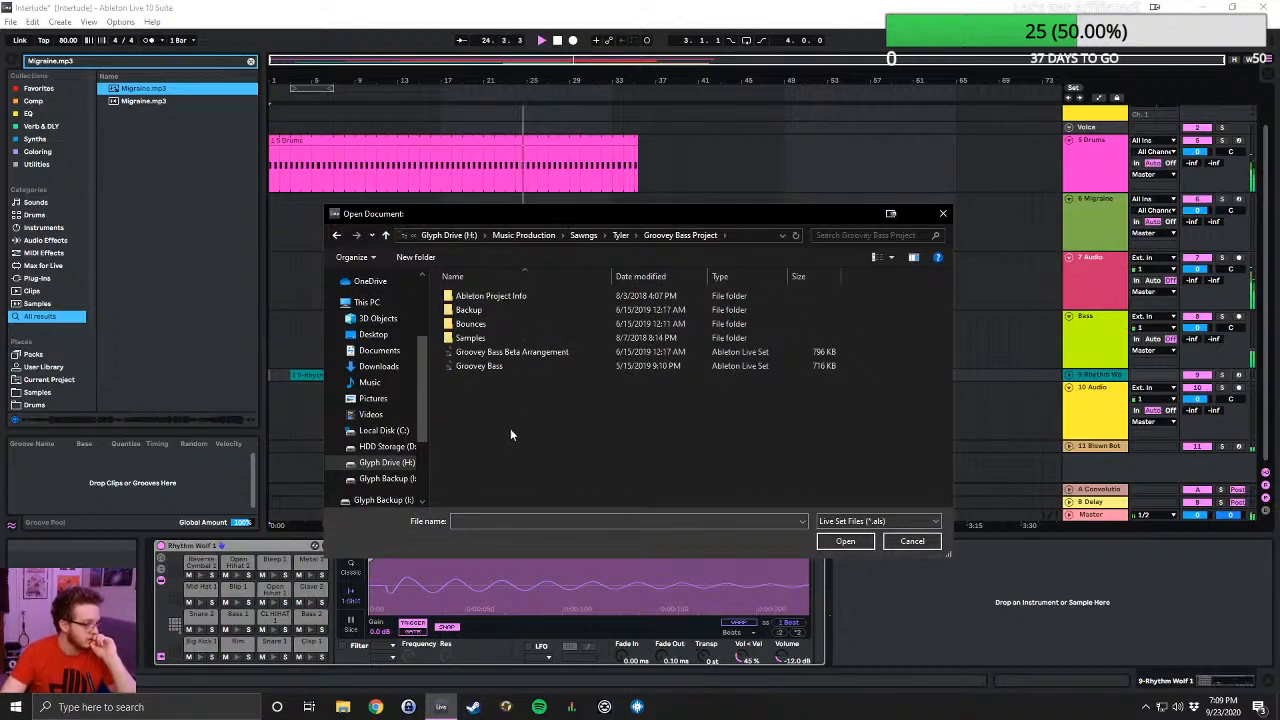
pyautogui.click(557, 353)
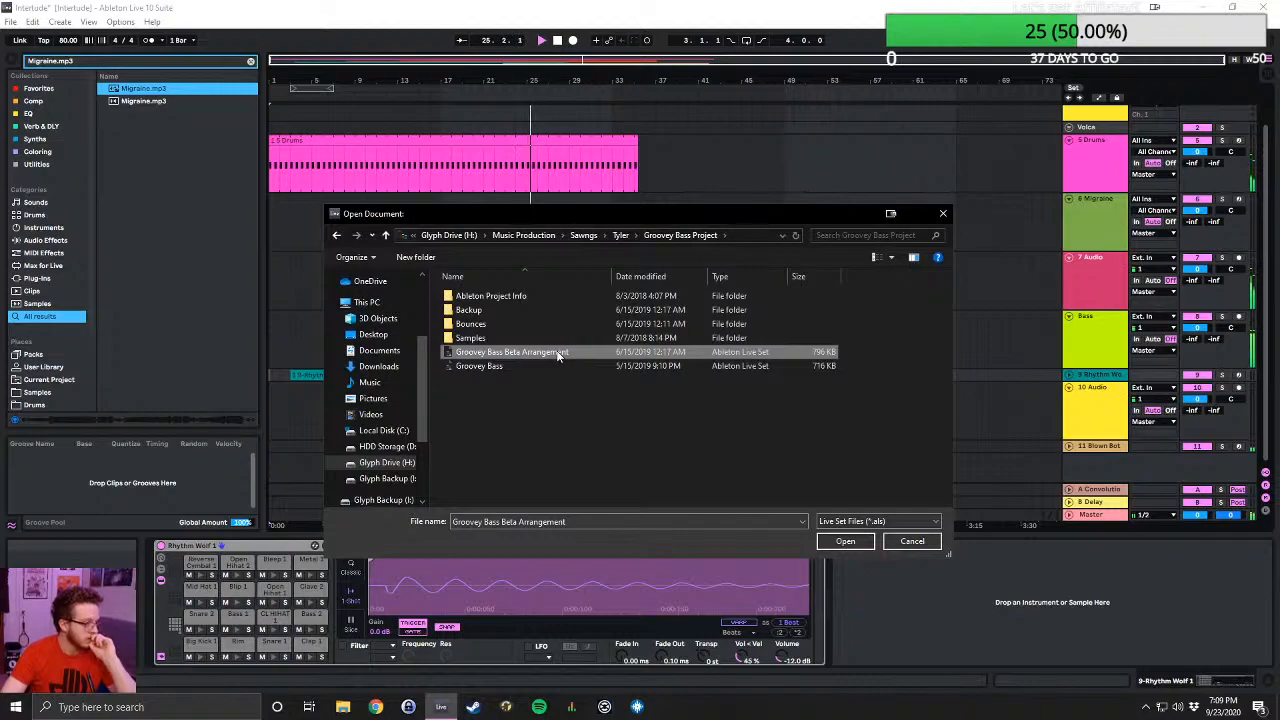
pyautogui.doubleClick(557, 353)
pyautogui.click(572, 375)
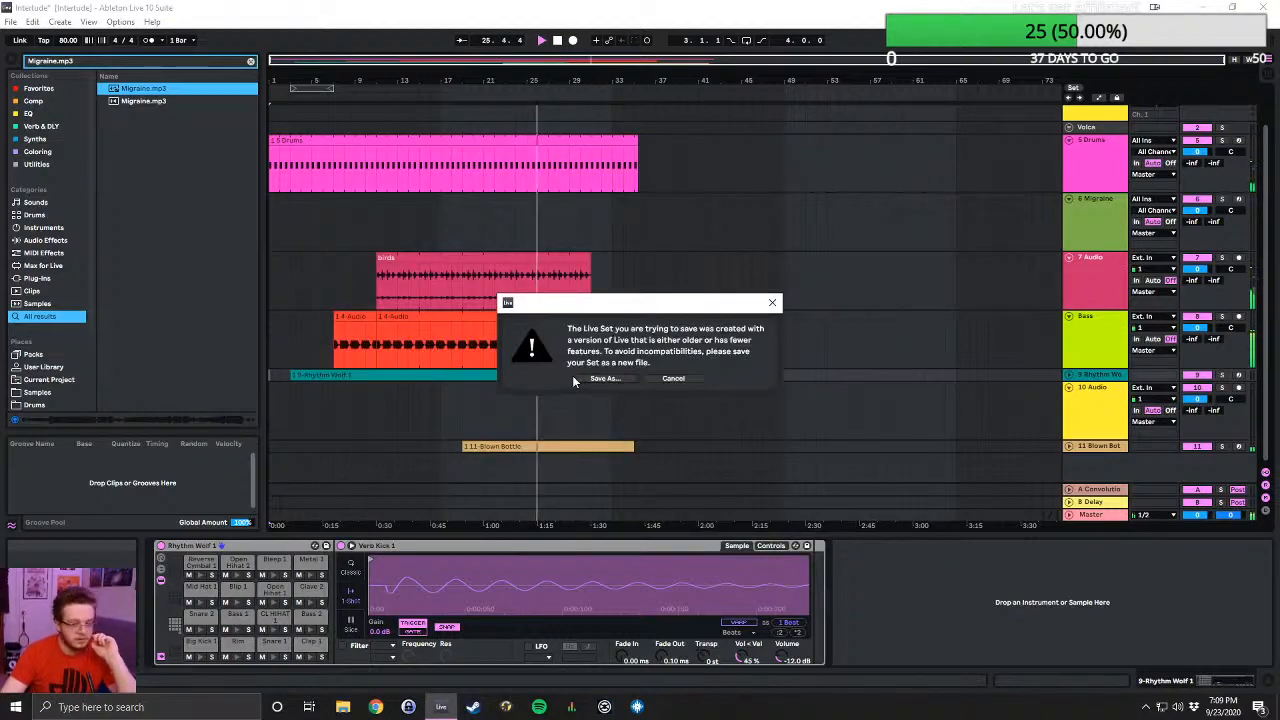
pyautogui.click(674, 379)
# - Open Lost in Space Revisited from Lost in Space Project without saving Intertude, and play it from the beginning with the whole arrangement in view
pyautogui.click(11, 22)
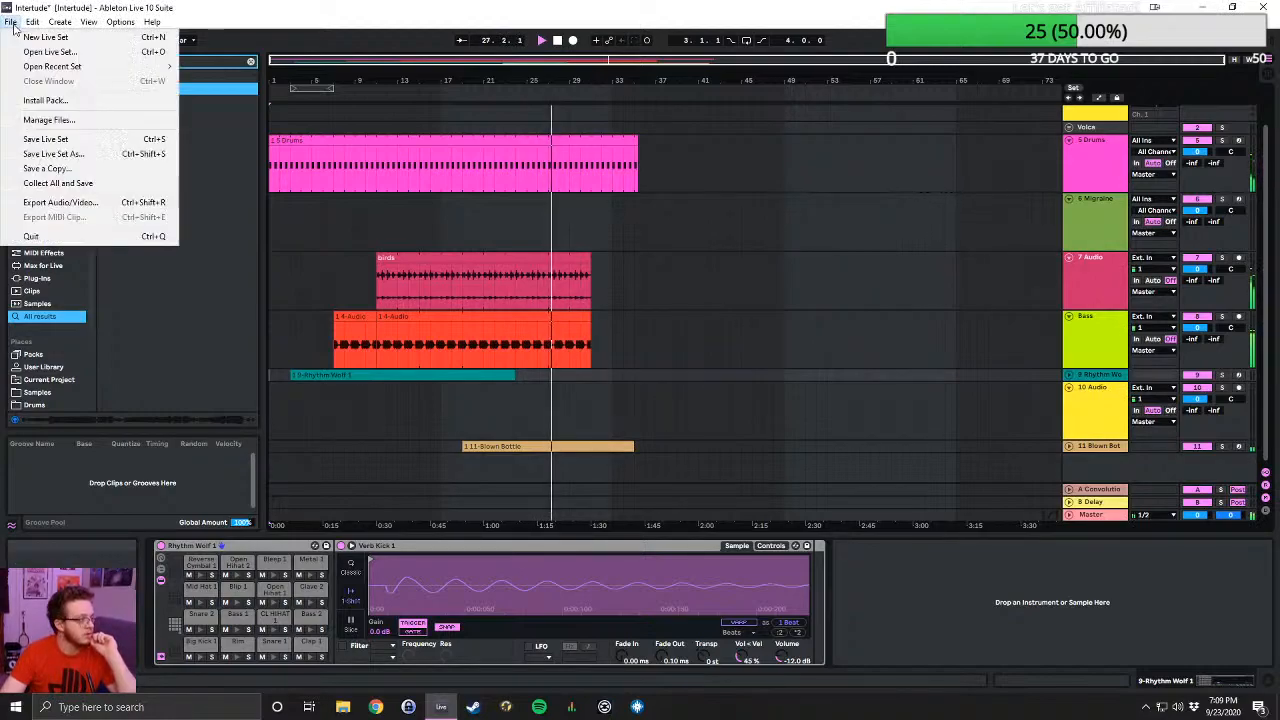
pyautogui.click(52, 51)
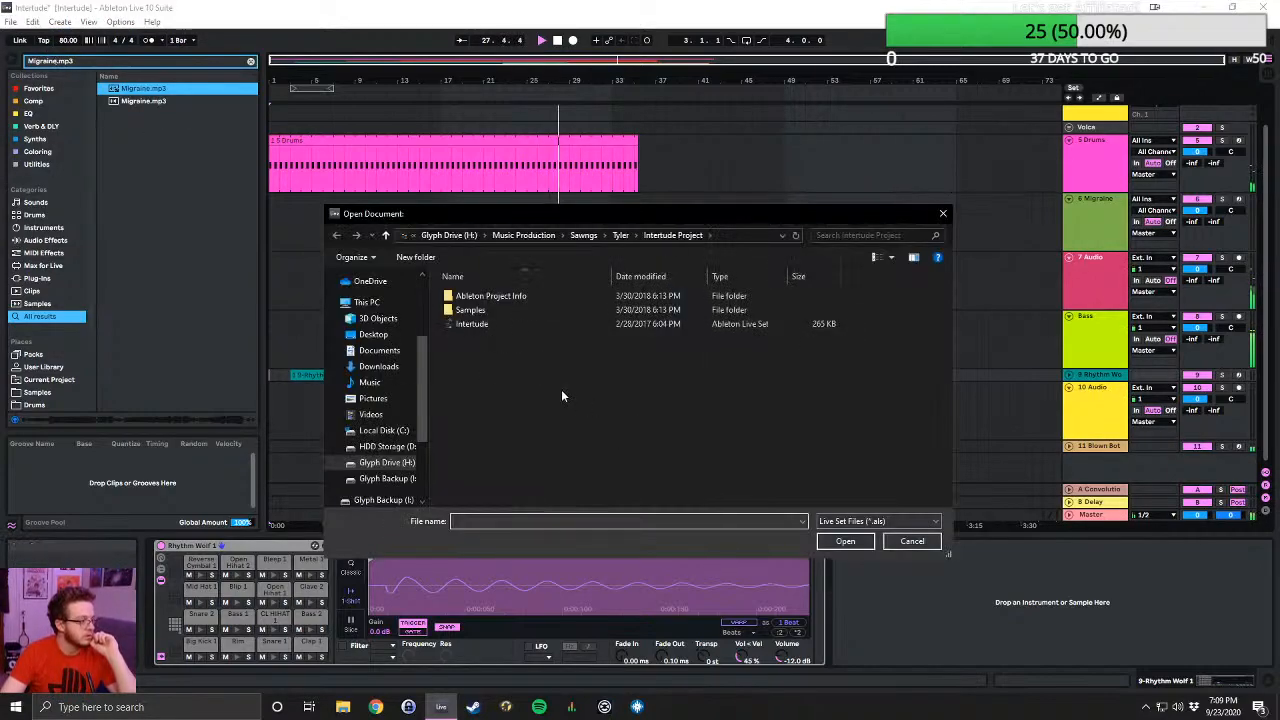
pyautogui.click(619, 236)
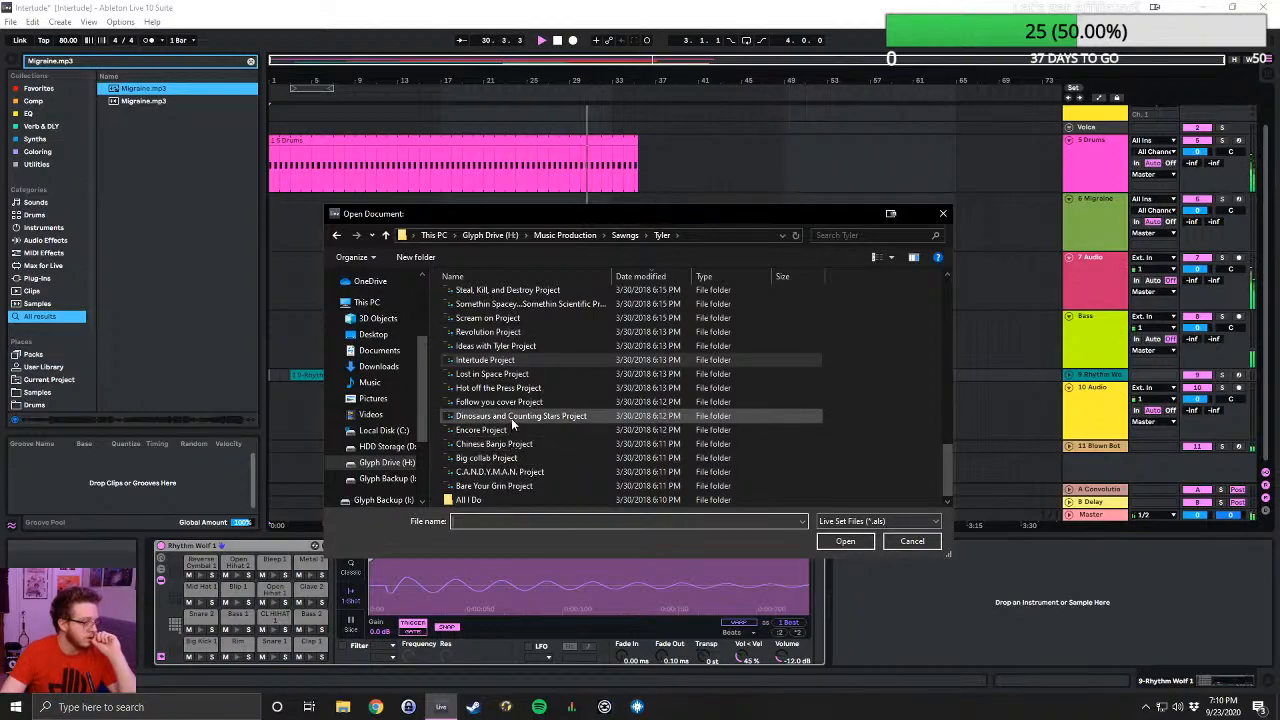
pyautogui.doubleClick(507, 375)
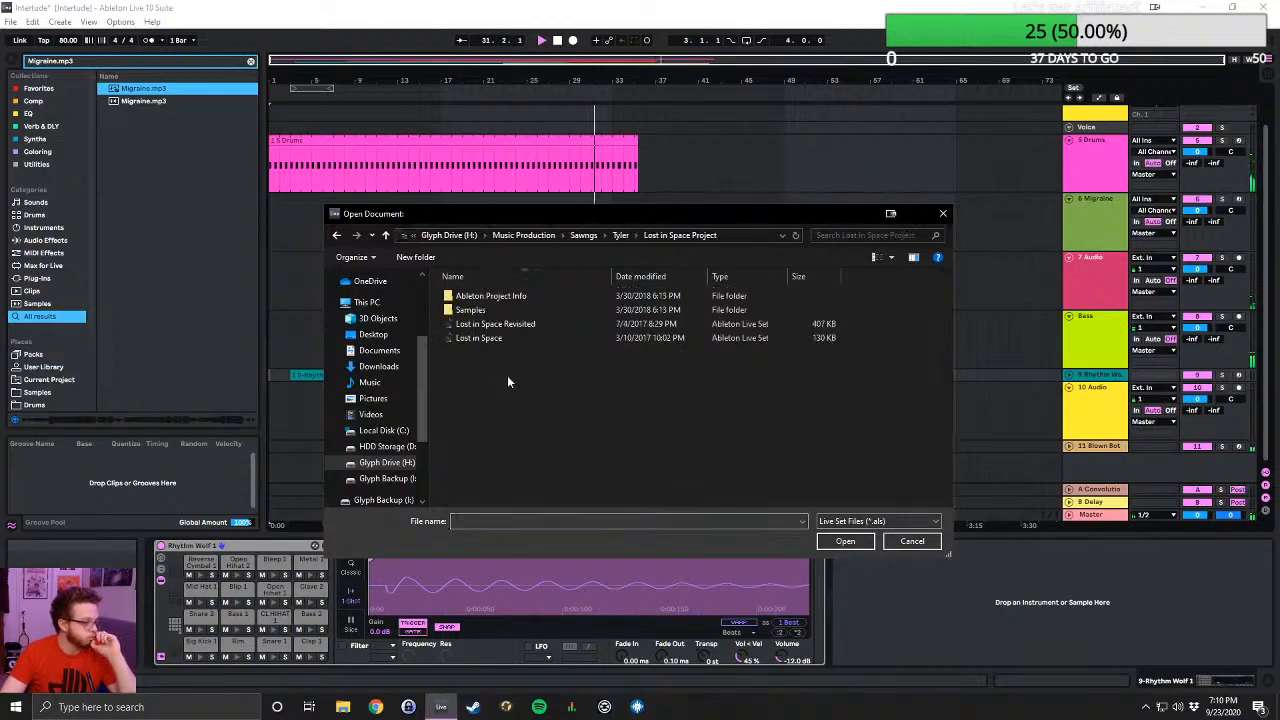
pyautogui.doubleClick(542, 323)
pyautogui.click(641, 376)
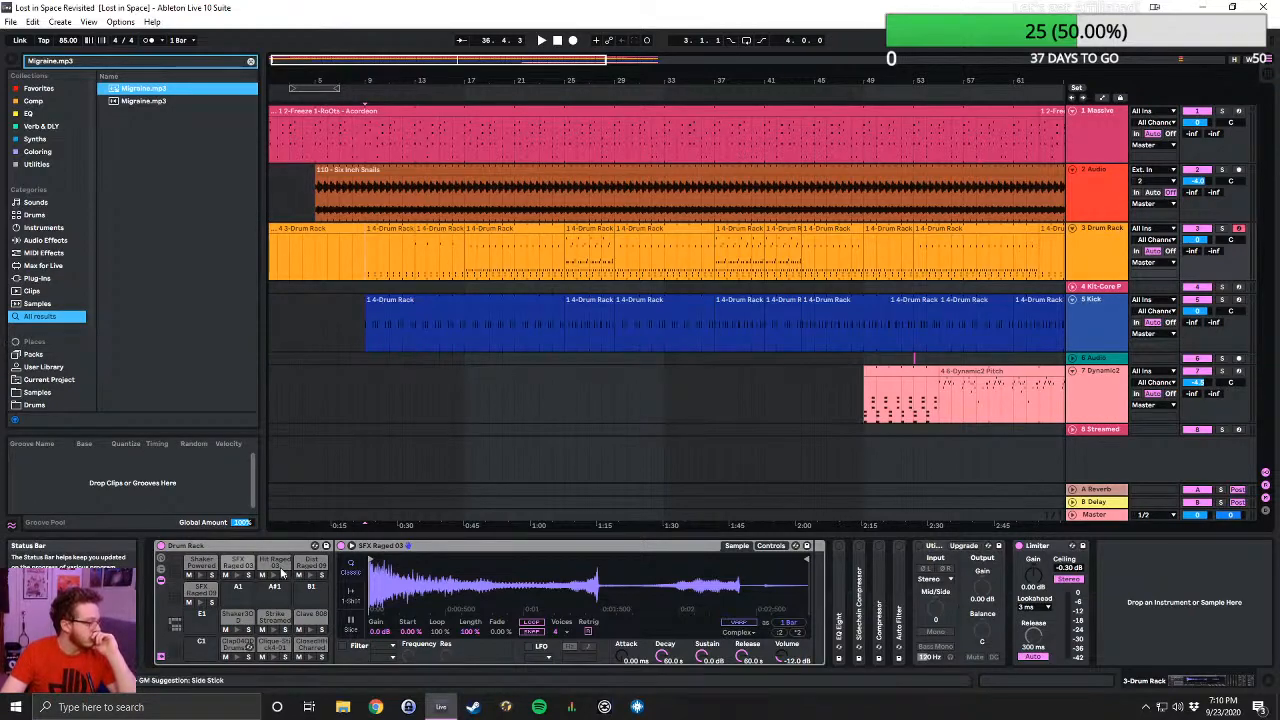
pyautogui.click(558, 44)
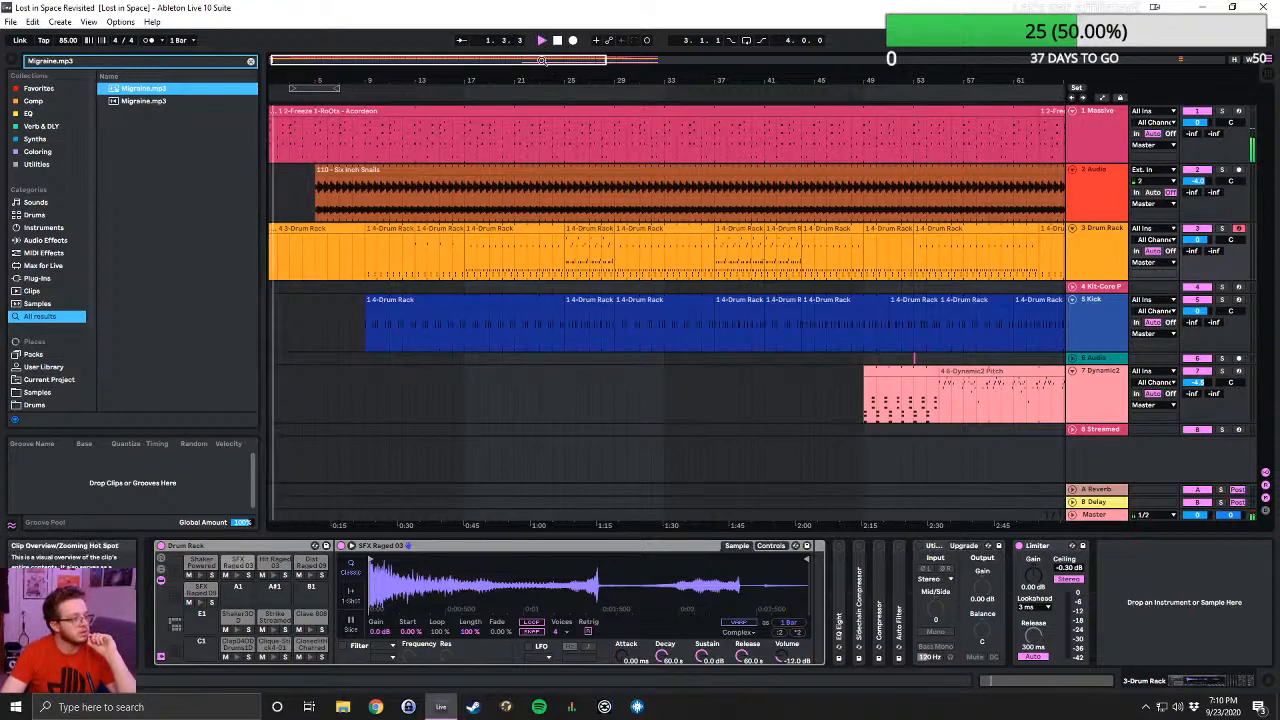
pyautogui.moveTo(548, 60); pyautogui.dragTo(548, 38)
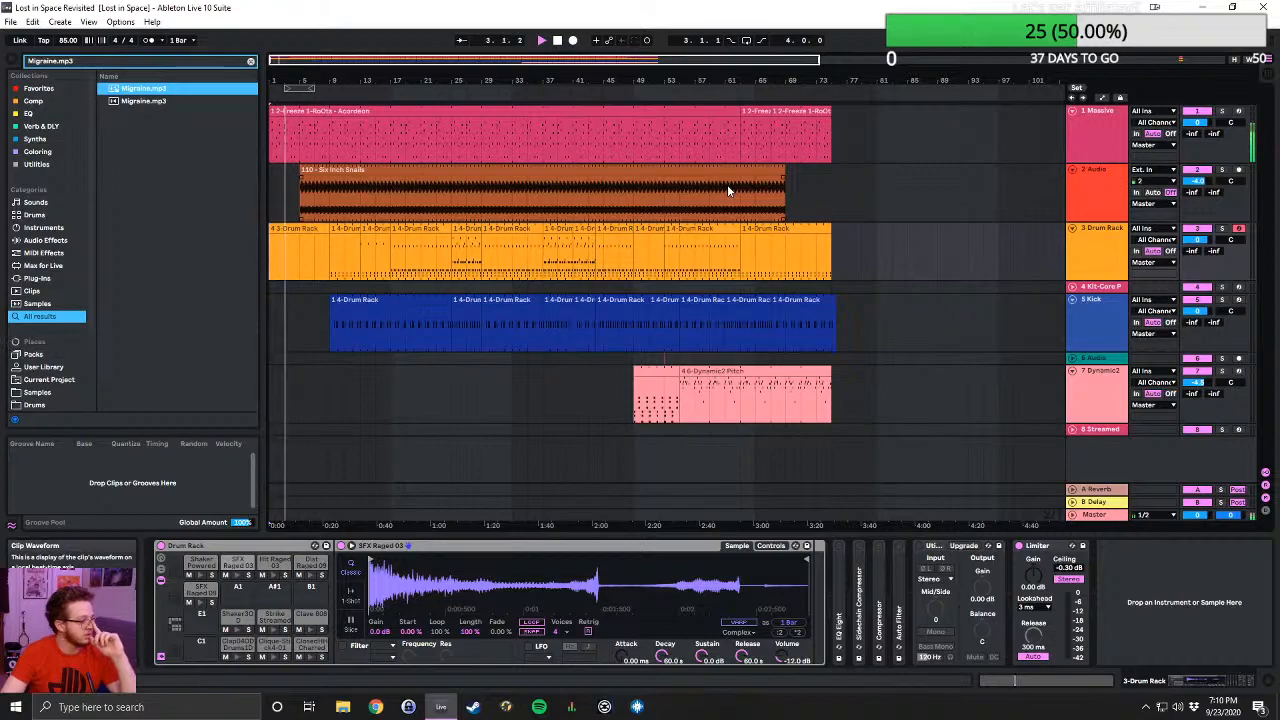
# - During playback, examine the Live Sets in Somethin Spacey...Somethin Scientific Project and the list of other project folders beside it
pyautogui.click(10, 21)
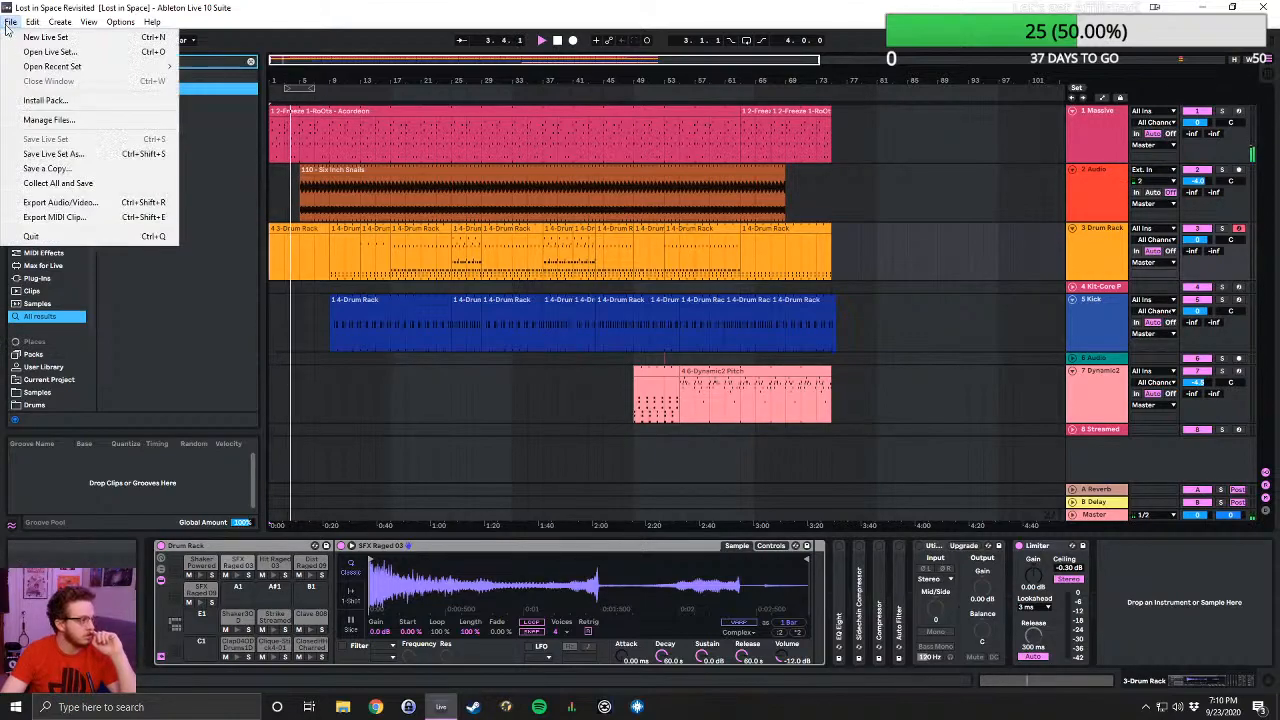
pyautogui.click(22, 52)
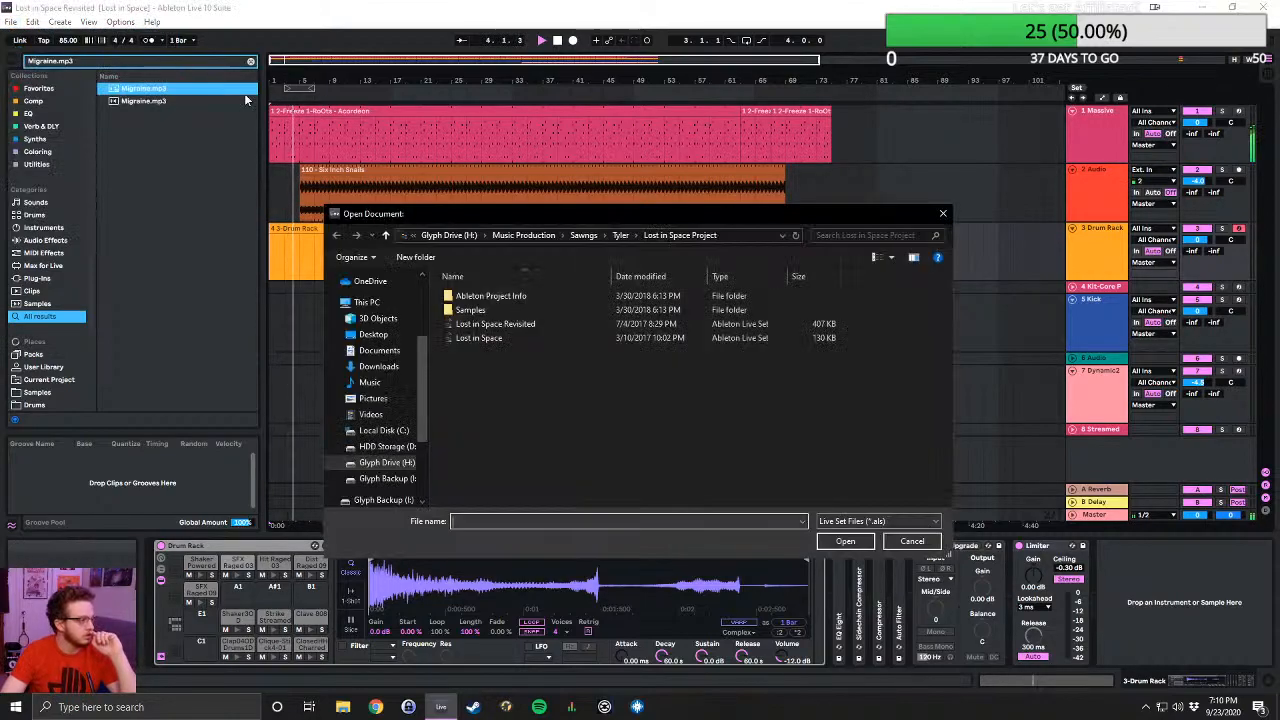
pyautogui.click(621, 236)
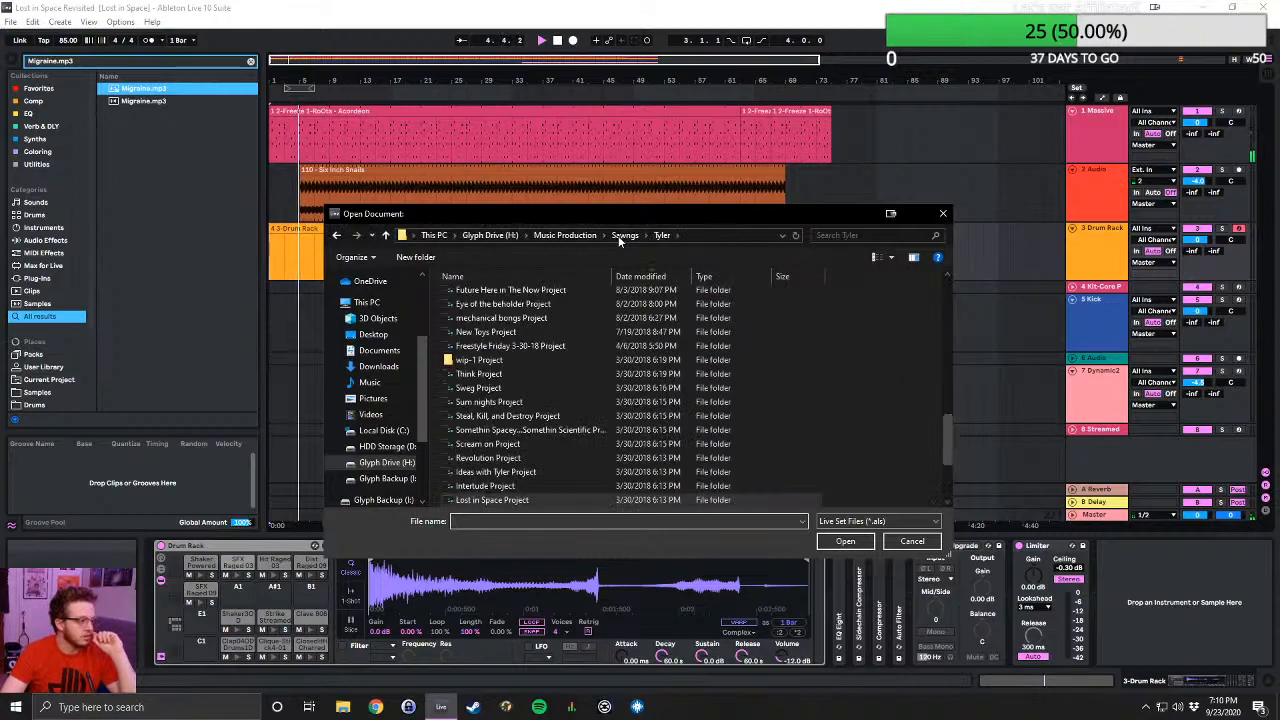
pyautogui.doubleClick(543, 432)
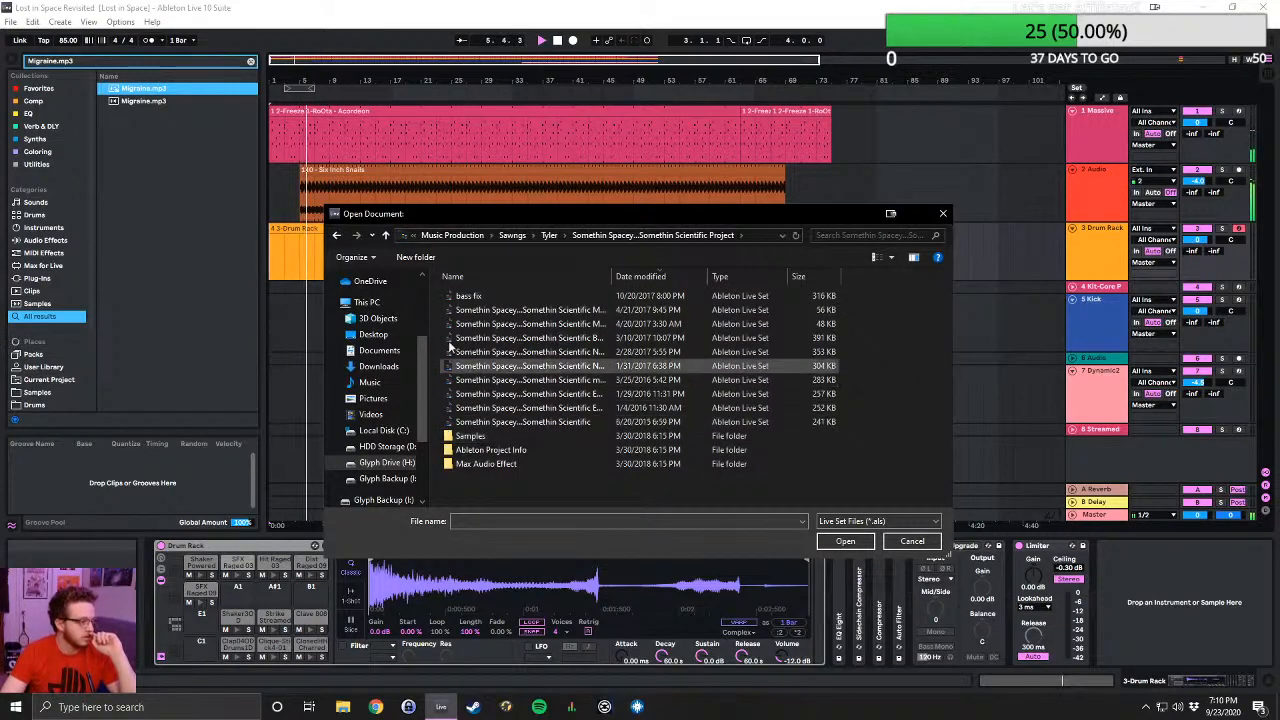
pyautogui.click(386, 235)
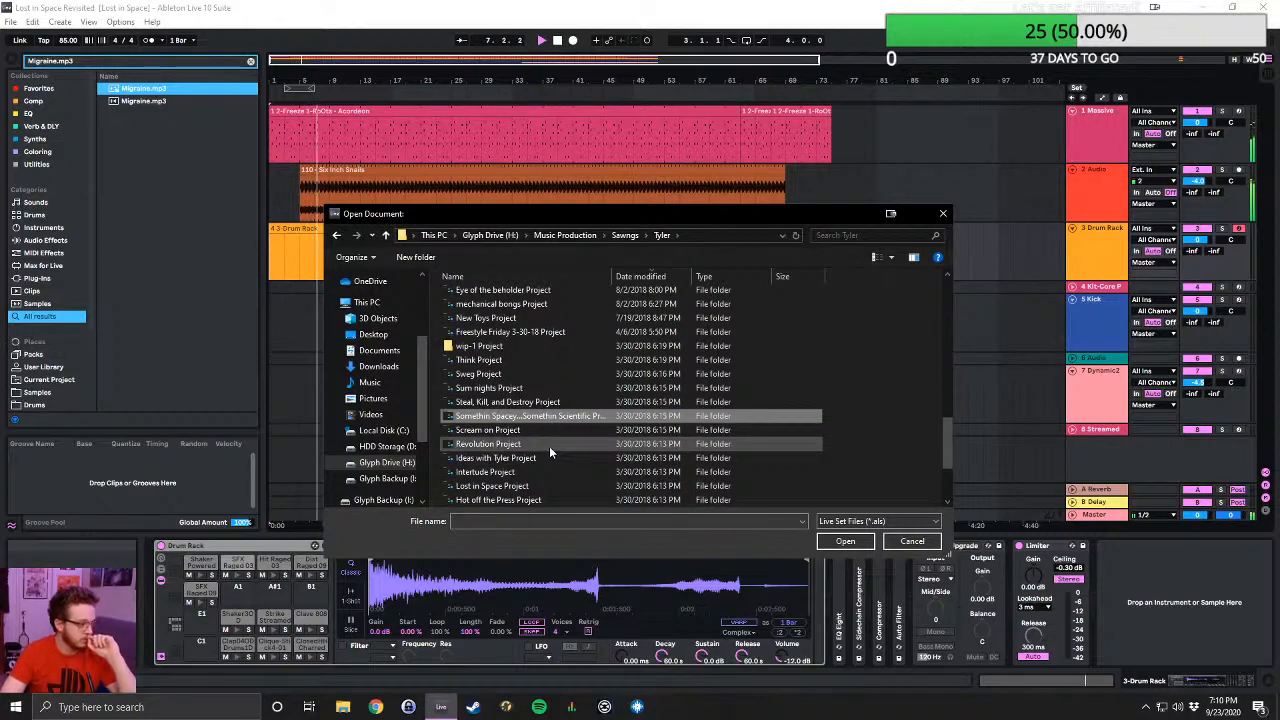
pyautogui.scroll(-2, 548, 452)
pyautogui.scroll(-1, 548, 452)
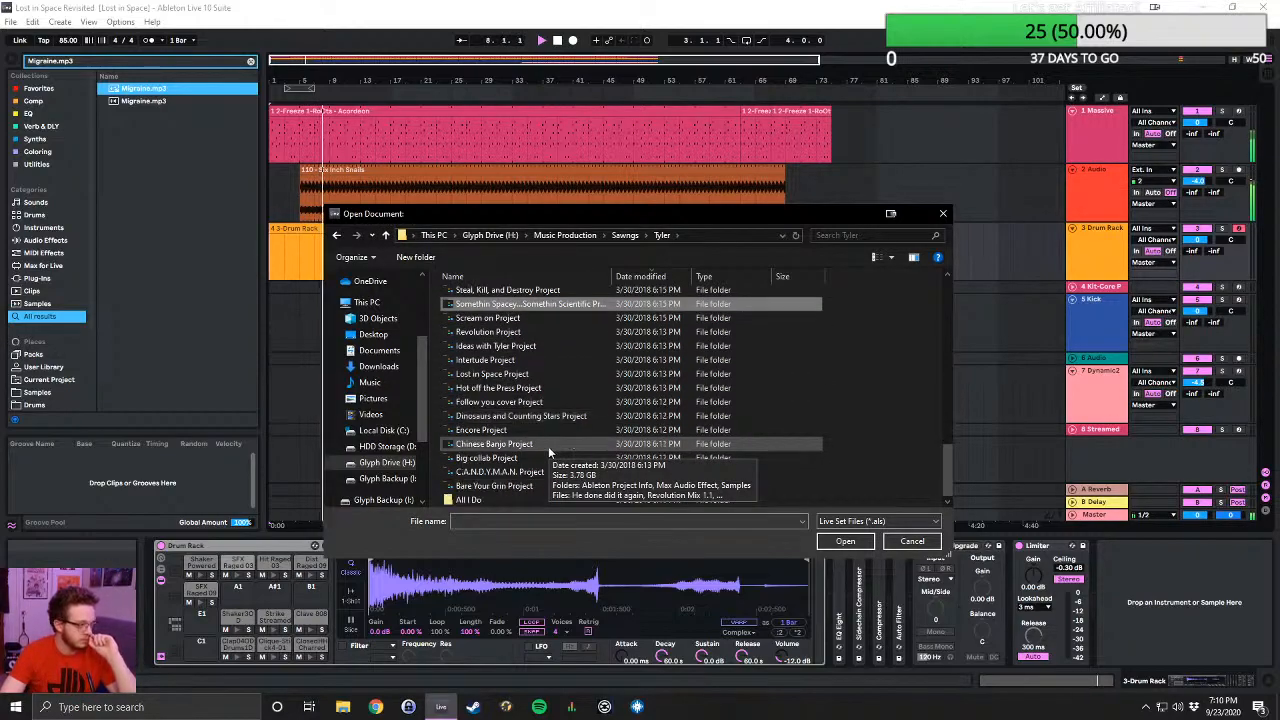
pyautogui.scroll(20, 550, 445)
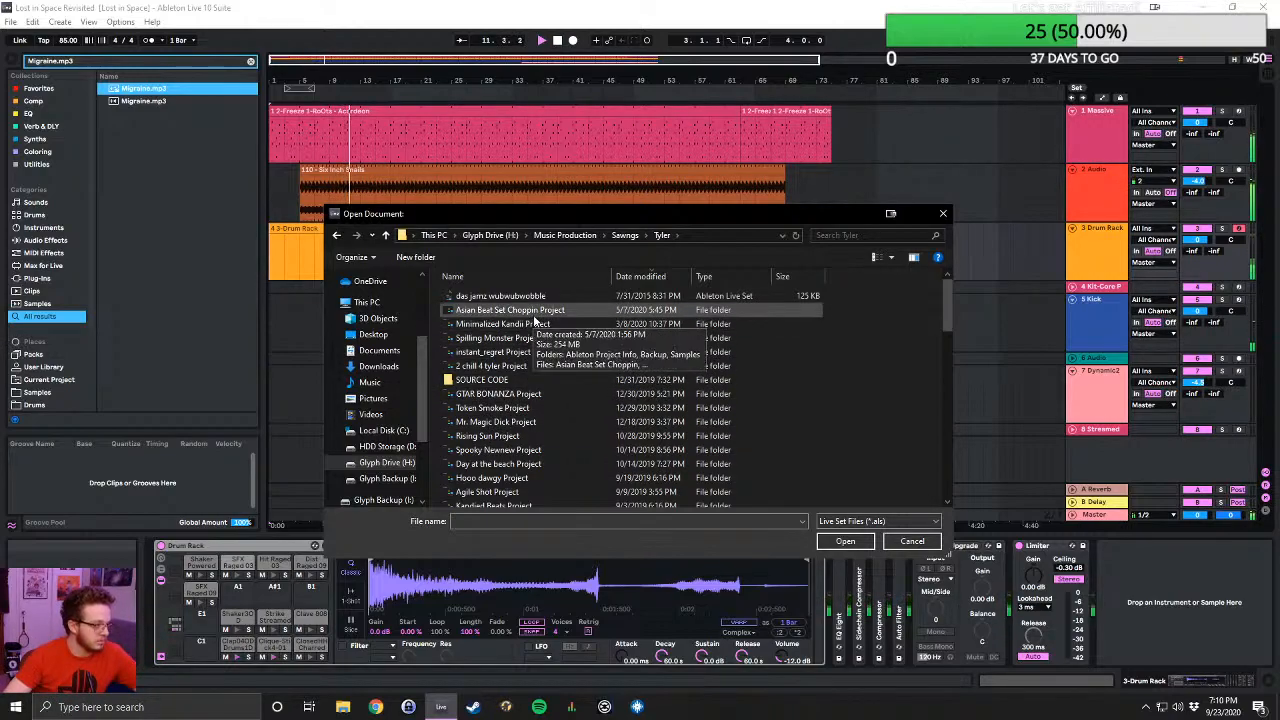
# - Examine the Live Sets in Rising Sun Project, Hooo dawgy Project and GTAR BONANZA Project while the current song plays
pyautogui.scroll(-1, 535, 320)
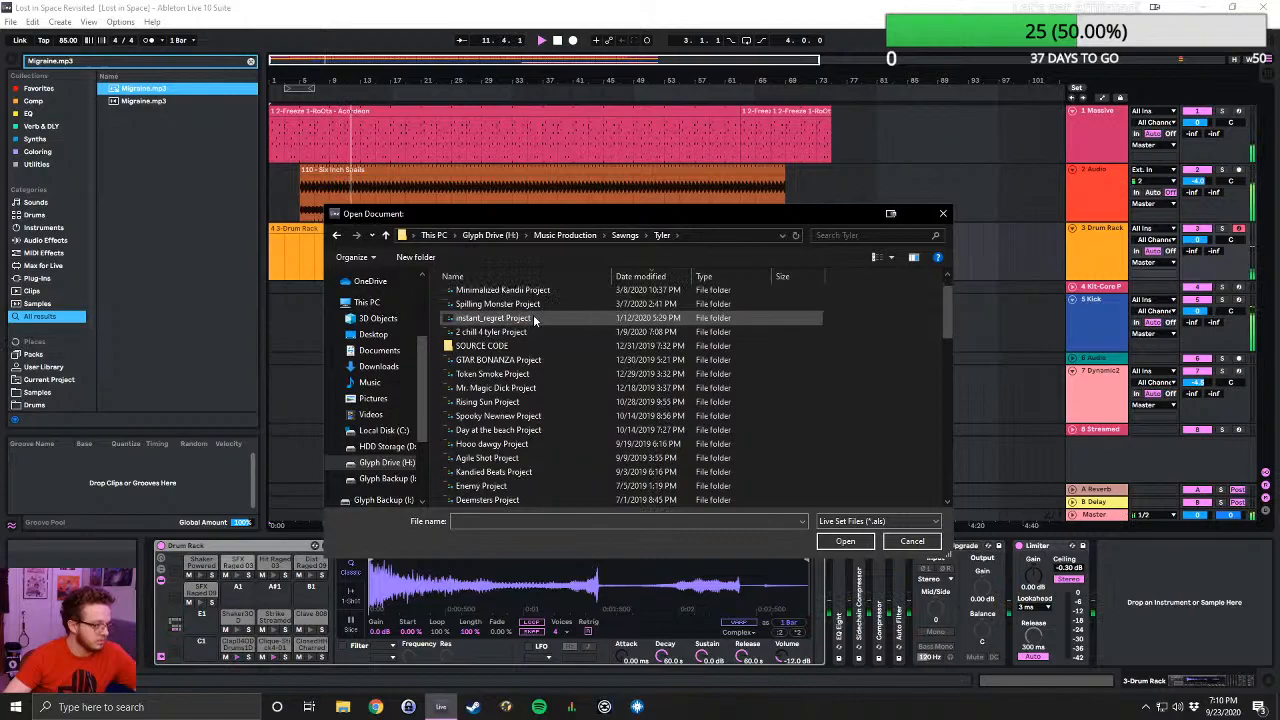
pyautogui.doubleClick(526, 401)
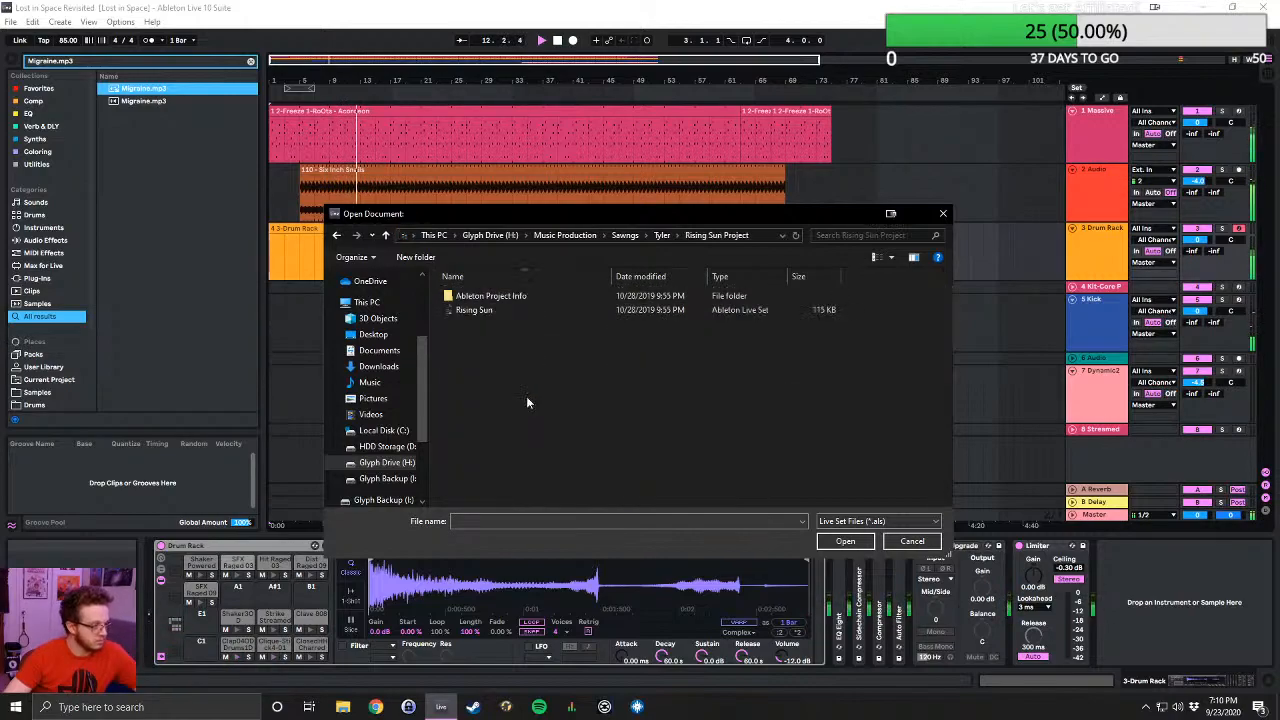
pyautogui.click(388, 235)
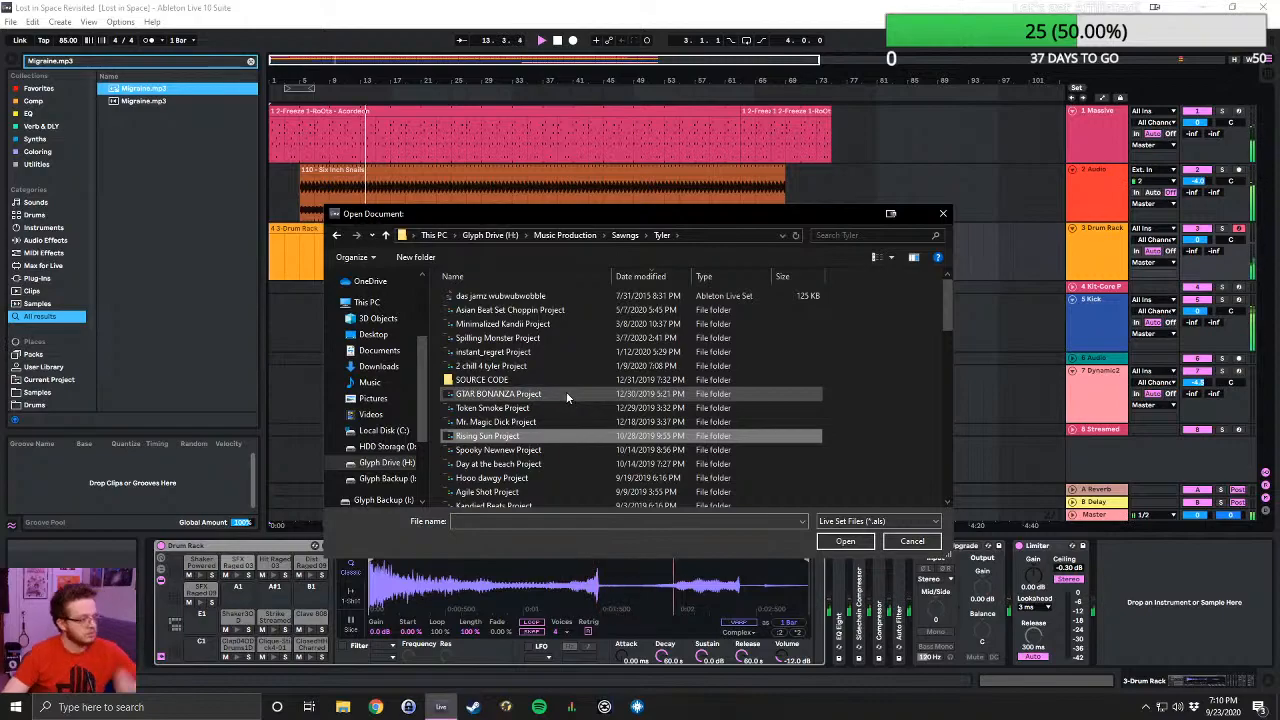
pyautogui.scroll(-2, 566, 393)
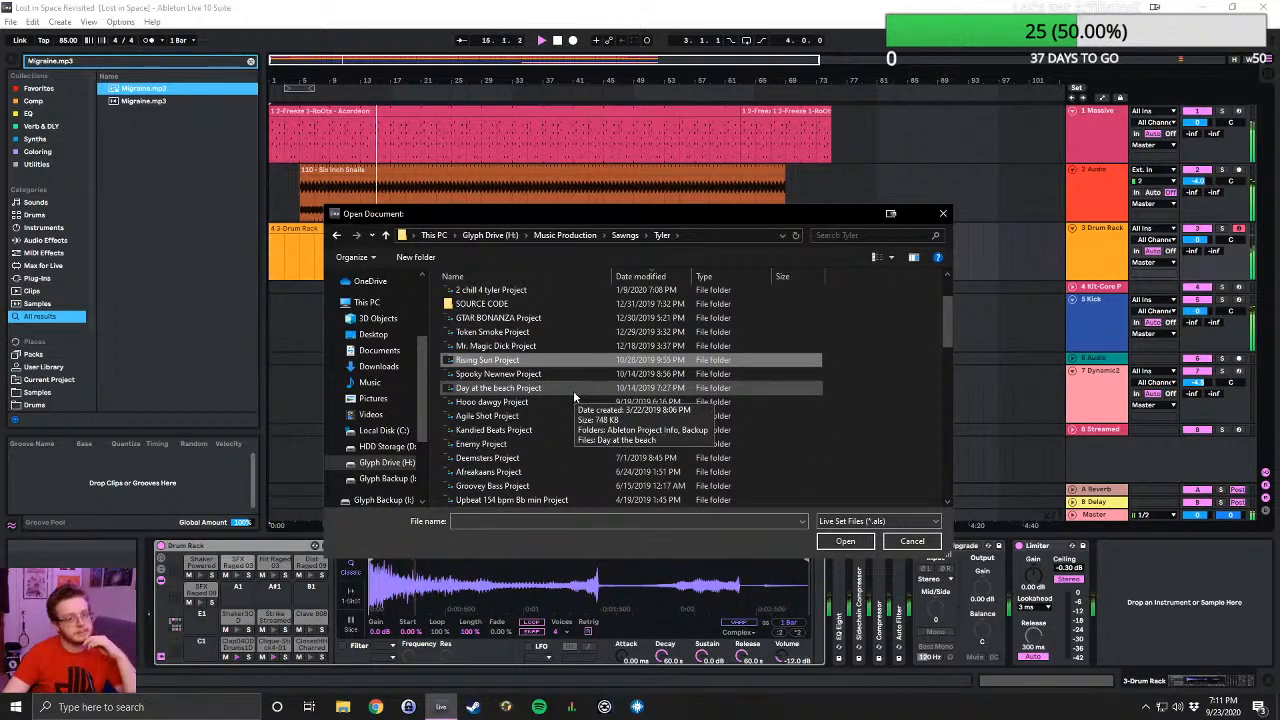
pyautogui.doubleClick(529, 401)
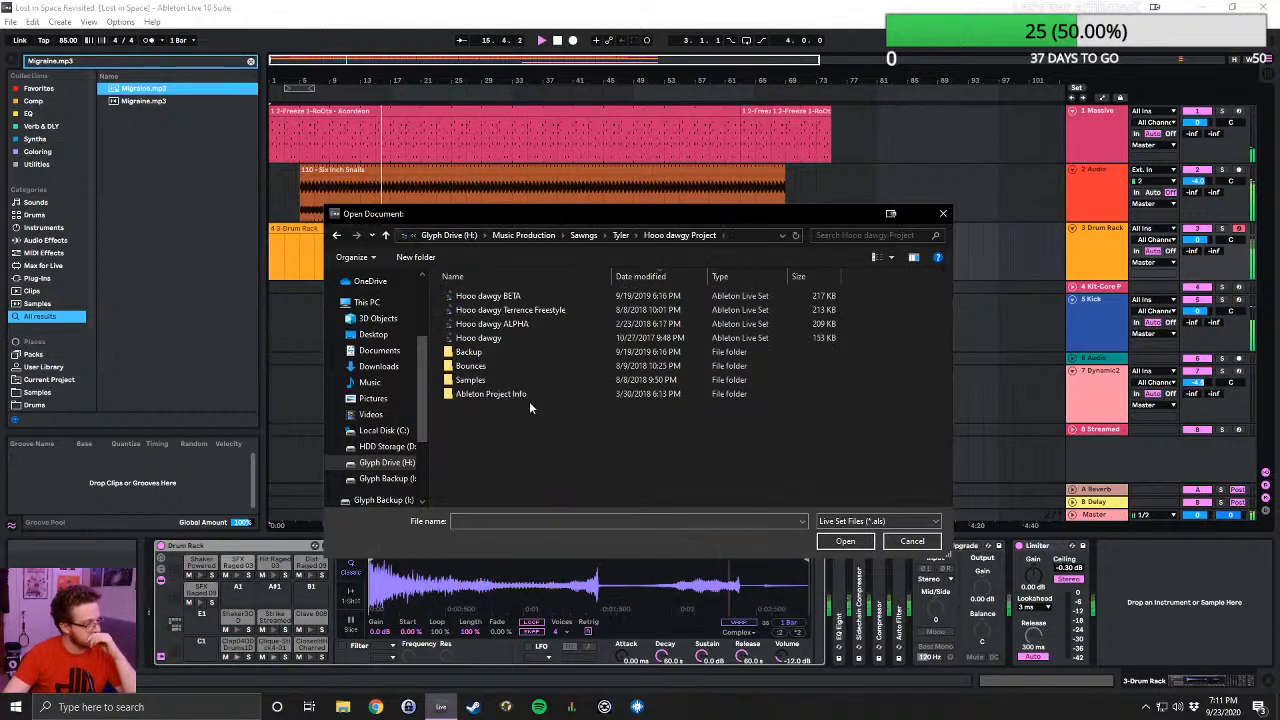
pyautogui.click(385, 236)
pyautogui.scroll(-1, 538, 428)
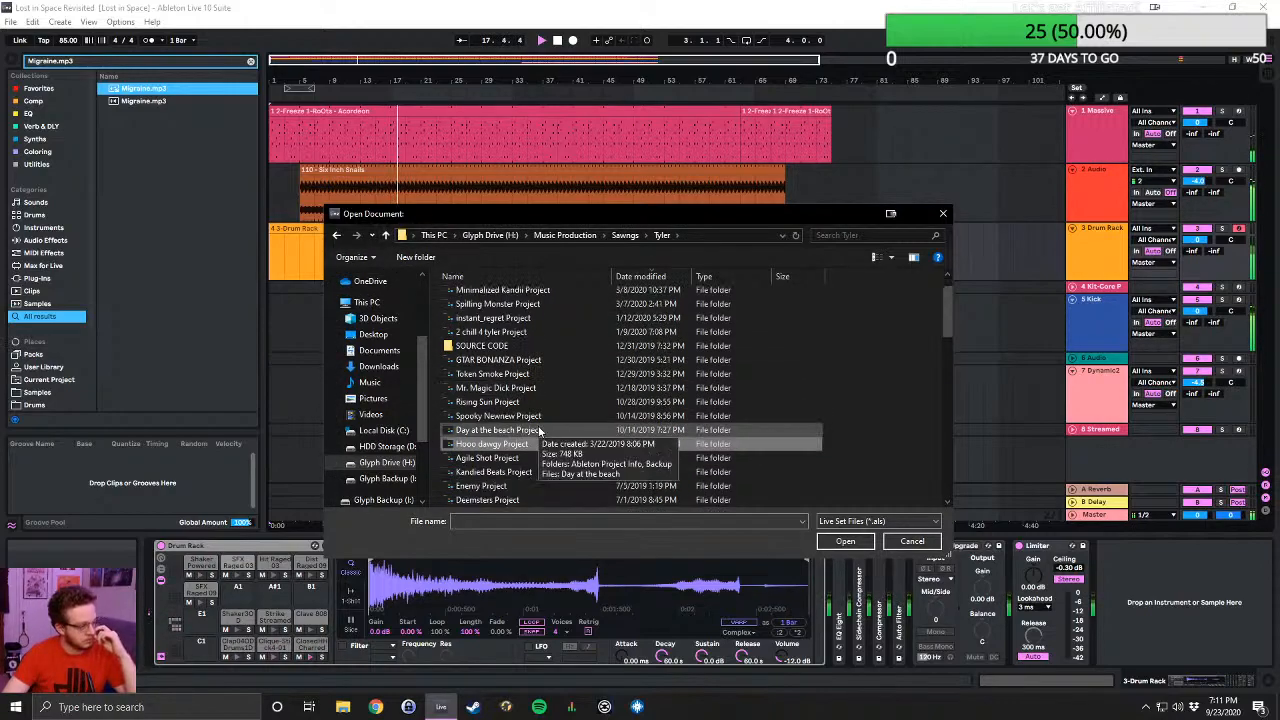
pyautogui.scroll(-1, 538, 428)
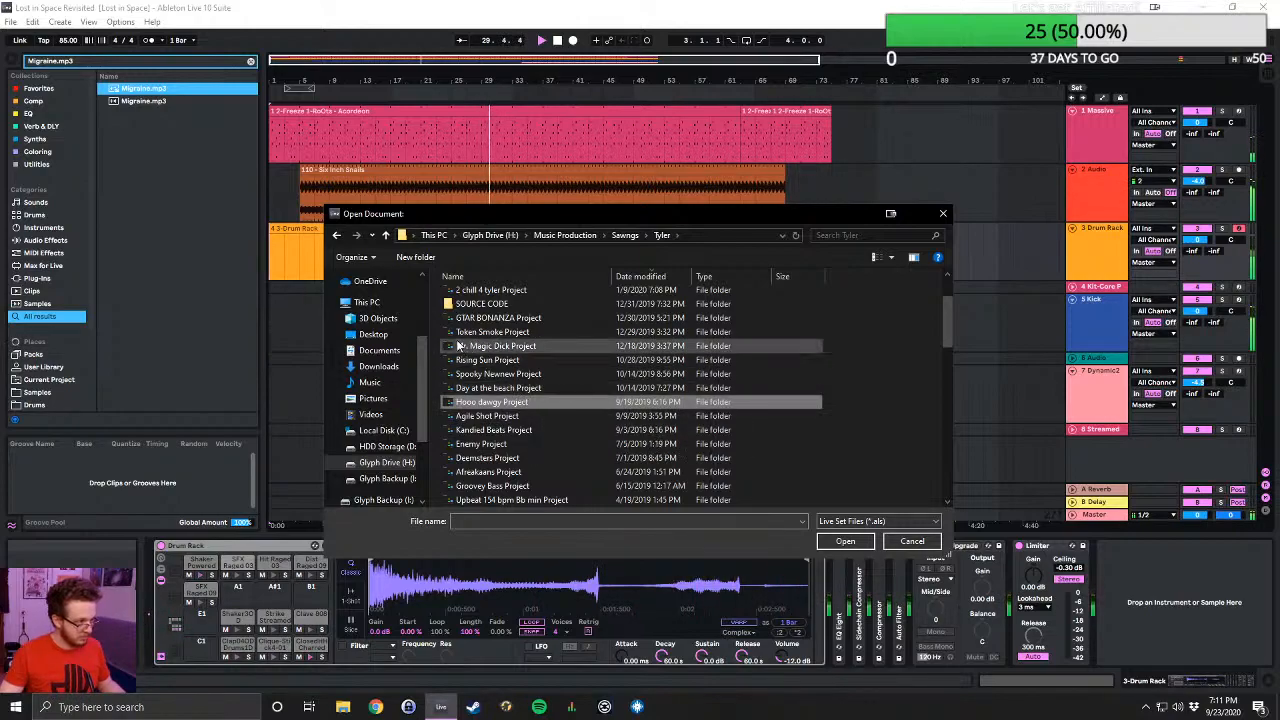
pyautogui.doubleClick(480, 318)
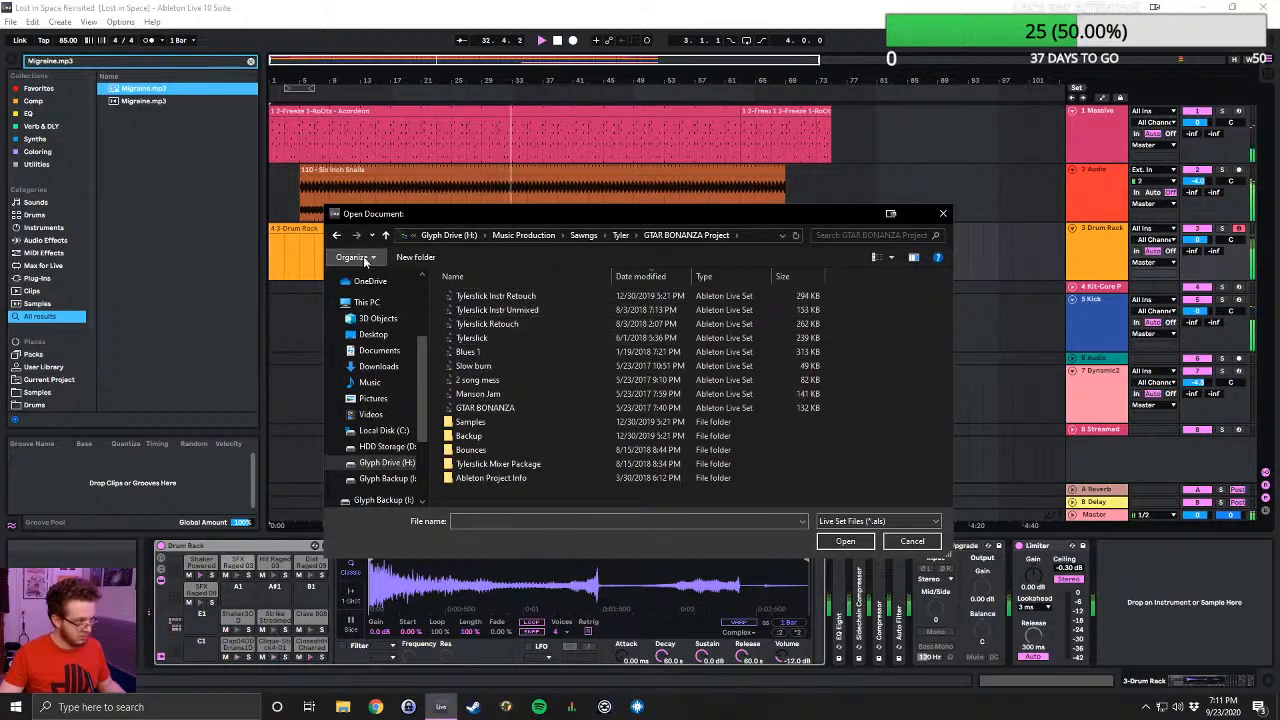
pyautogui.click(385, 235)
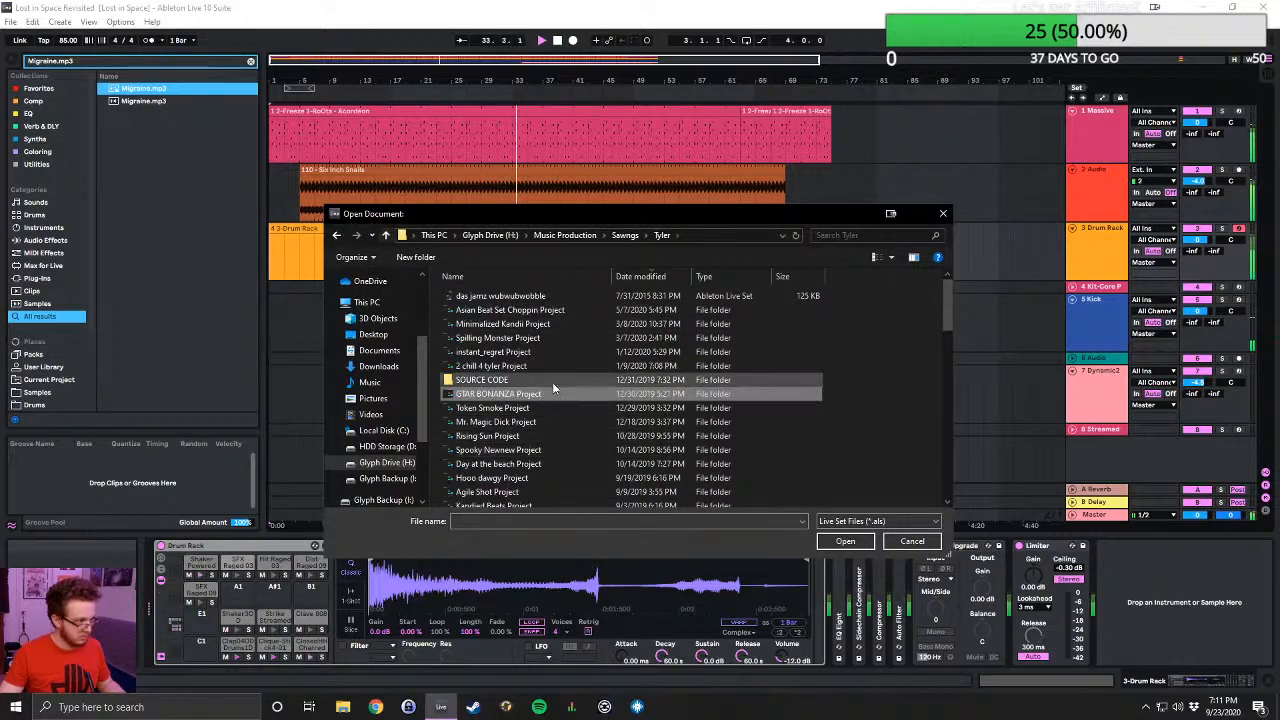
# - Open Groovey Bass Beta Arrangement from Groovey Bass Project, allowing the audio to stop, and play it from the beginning
pyautogui.scroll(-2, 552, 380)
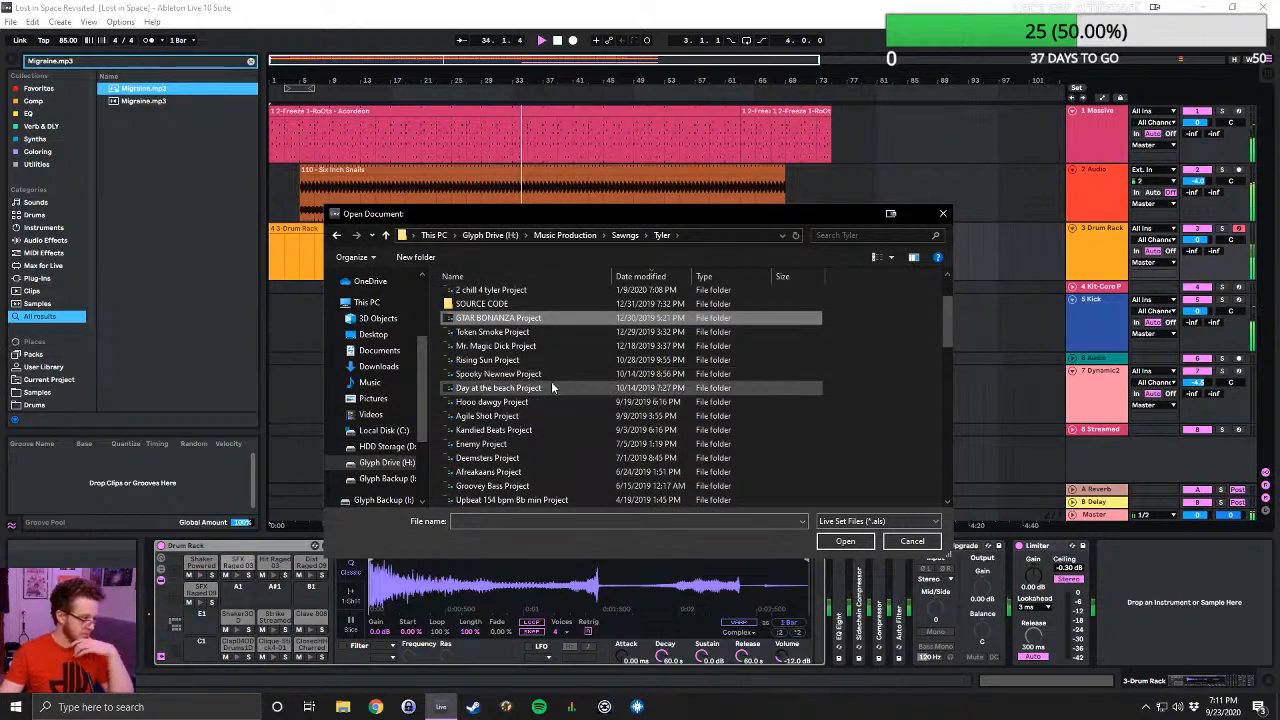
pyautogui.scroll(-1, 546, 388)
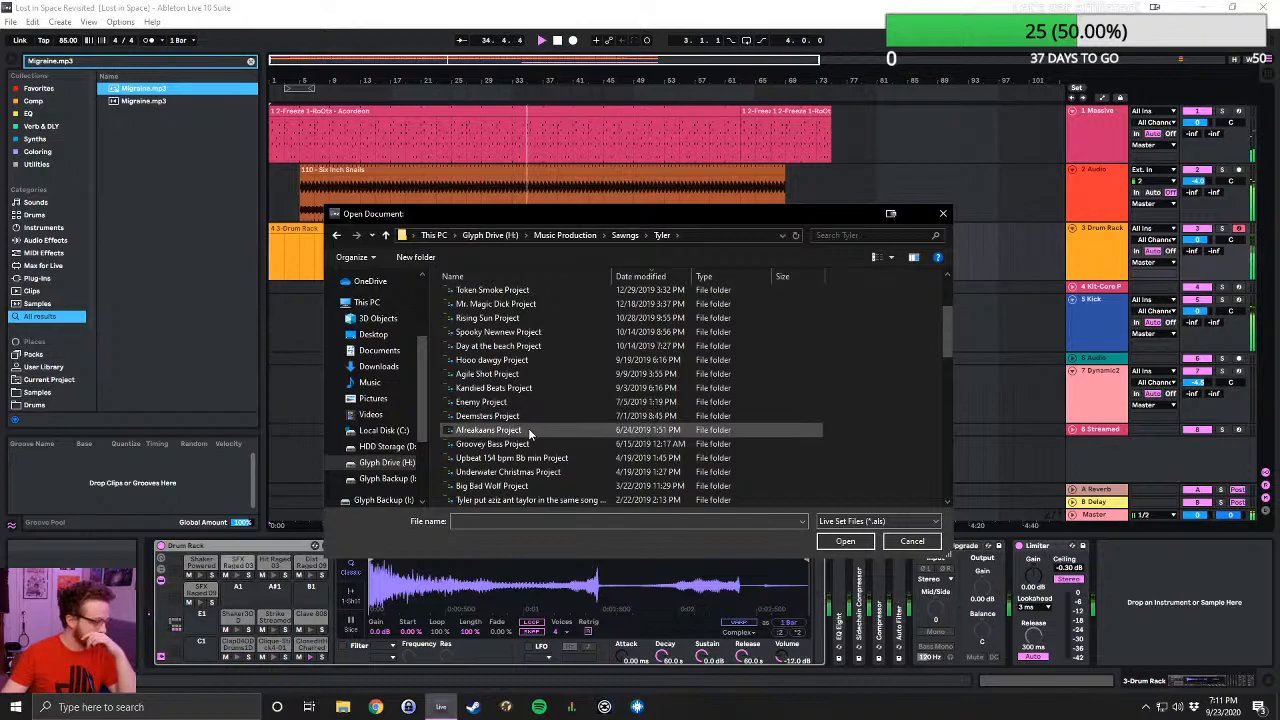
pyautogui.doubleClick(558, 450)
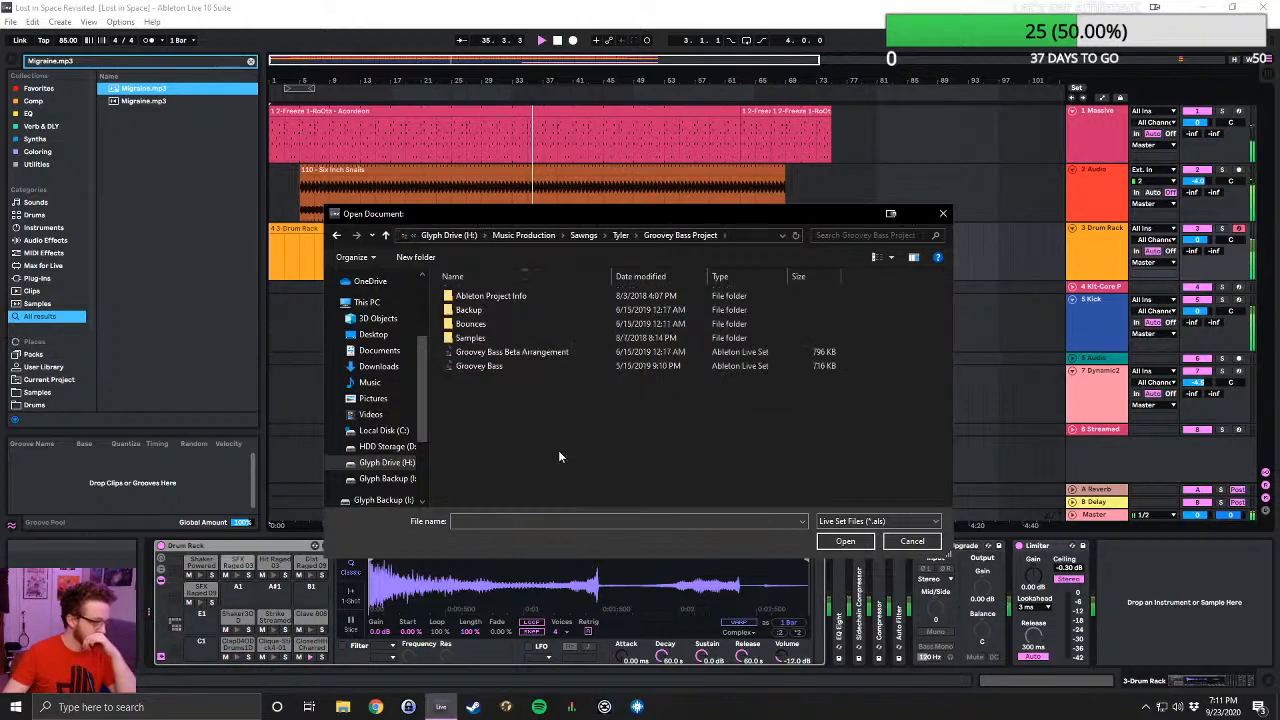
pyautogui.doubleClick(510, 352)
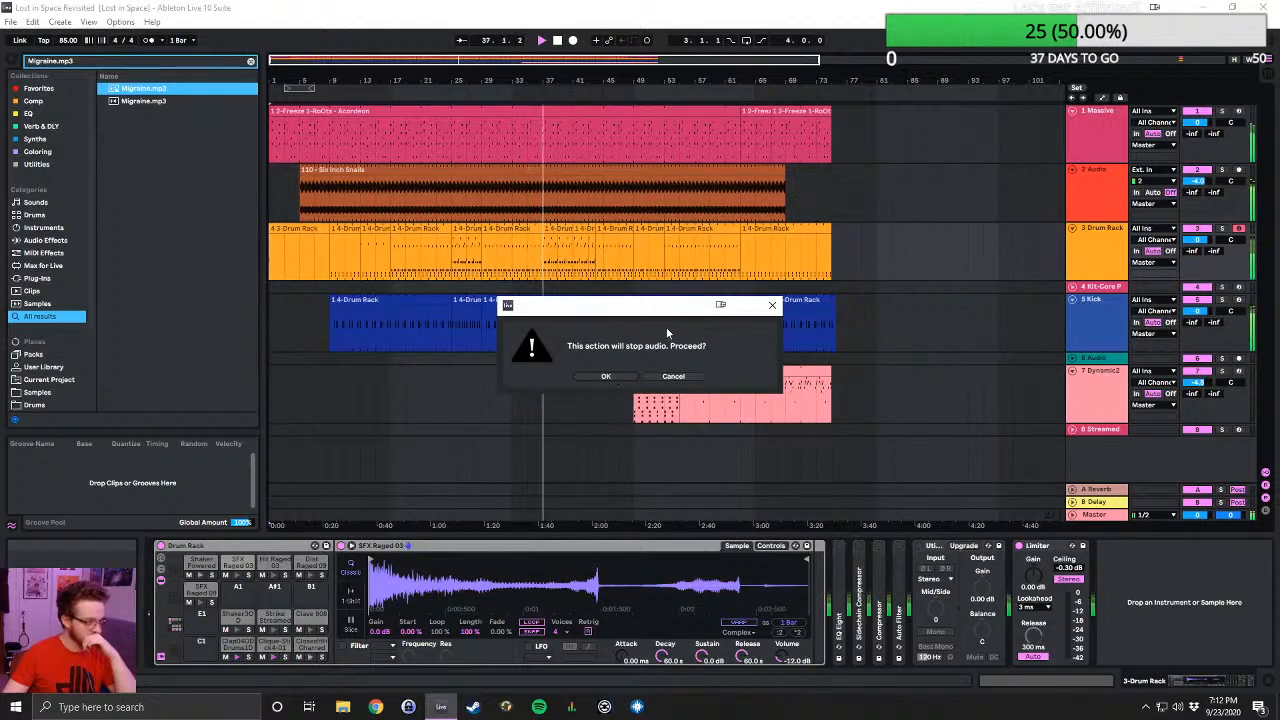
pyautogui.moveTo(666, 309); pyautogui.dragTo(1004, 385)
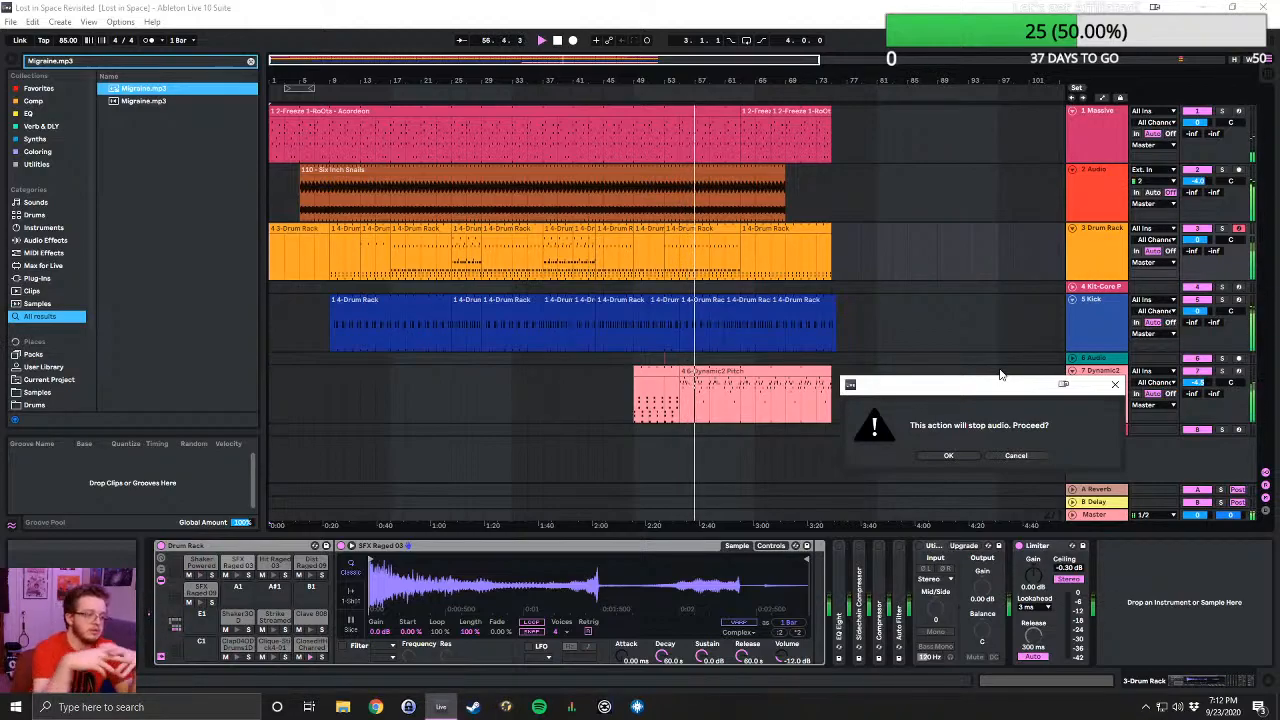
pyautogui.click(949, 457)
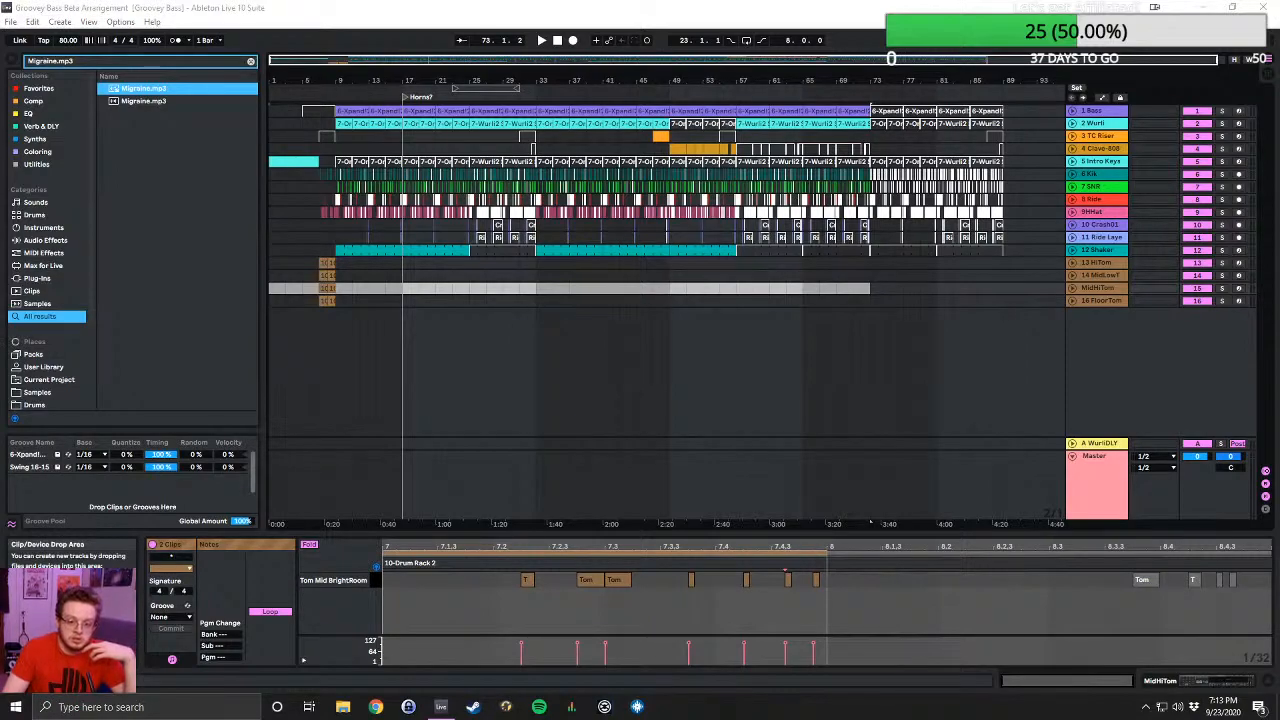
pyautogui.click(558, 42)
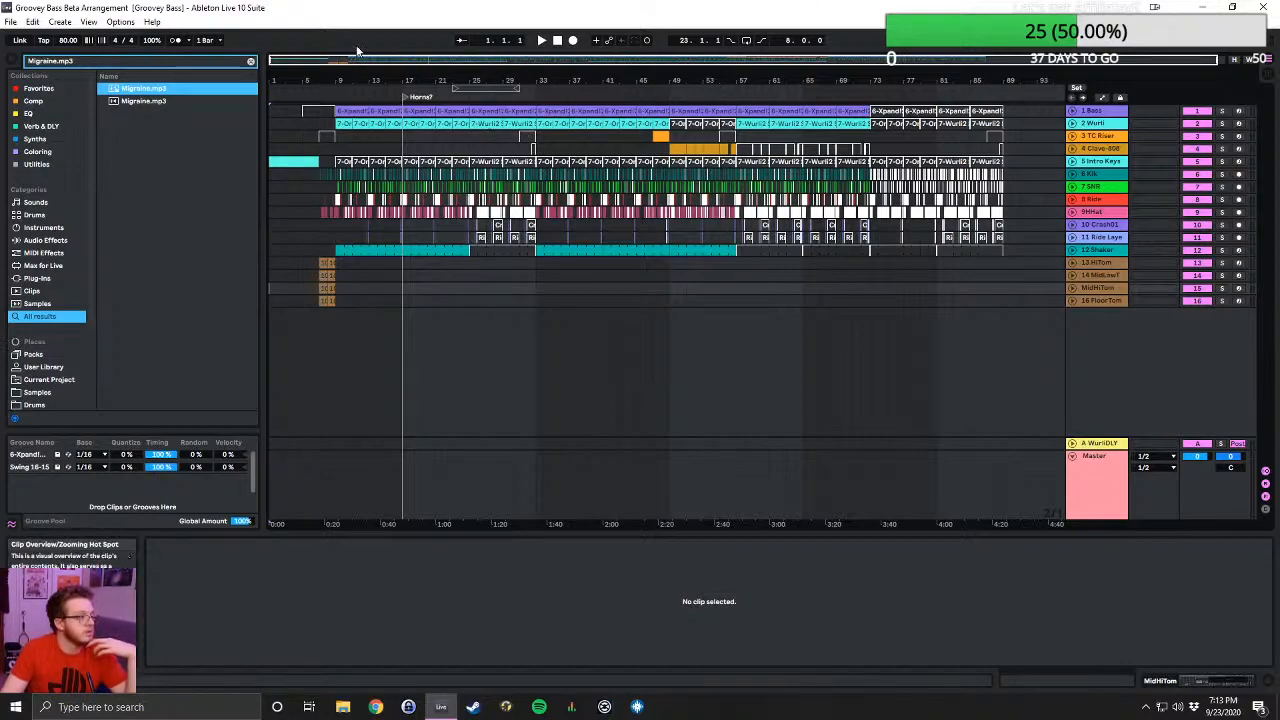
pyautogui.click(541, 45)
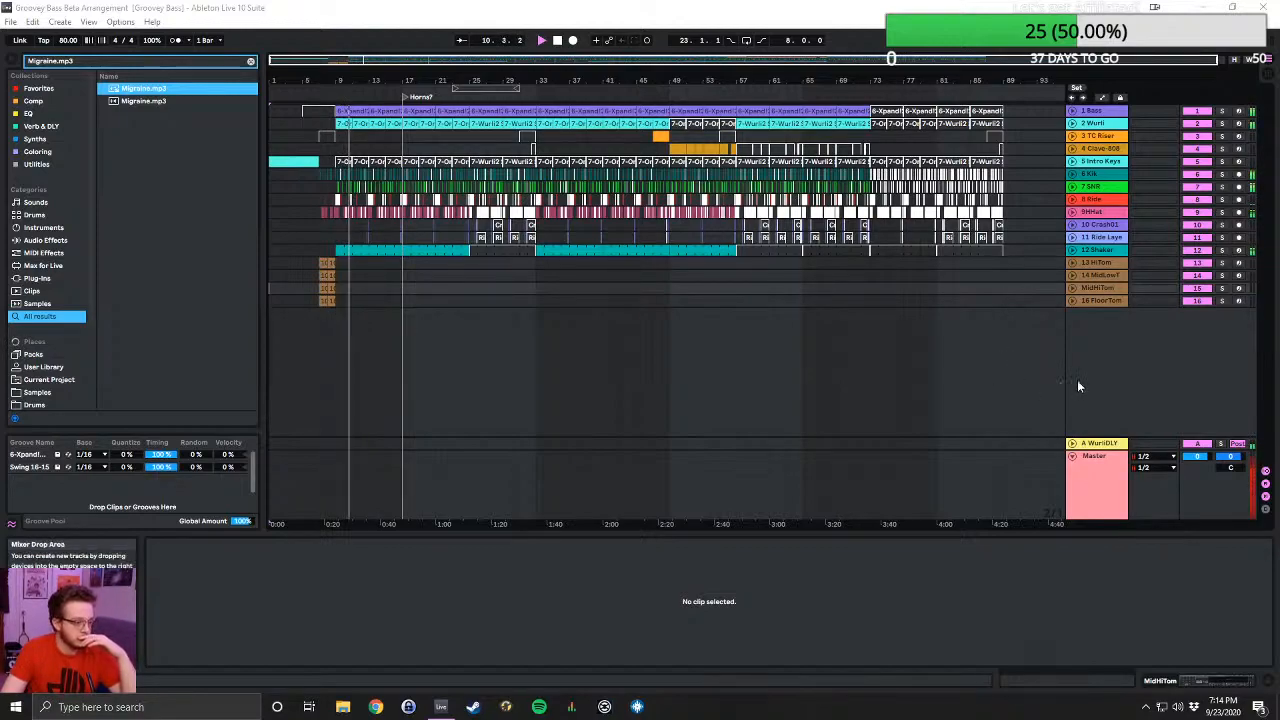
# - Lower the Master track volume to -4.7 dB in Session View and return to Arrangement View
pyautogui.click(1072, 455)
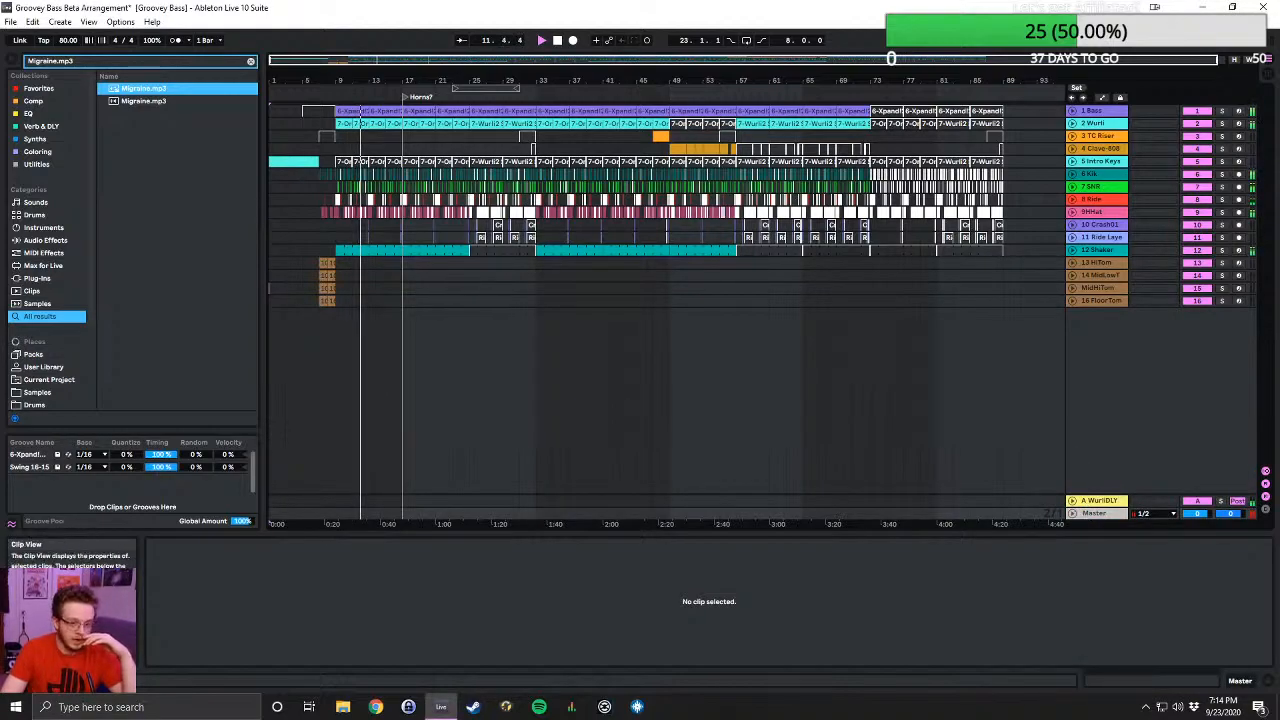
pyautogui.click(1072, 513)
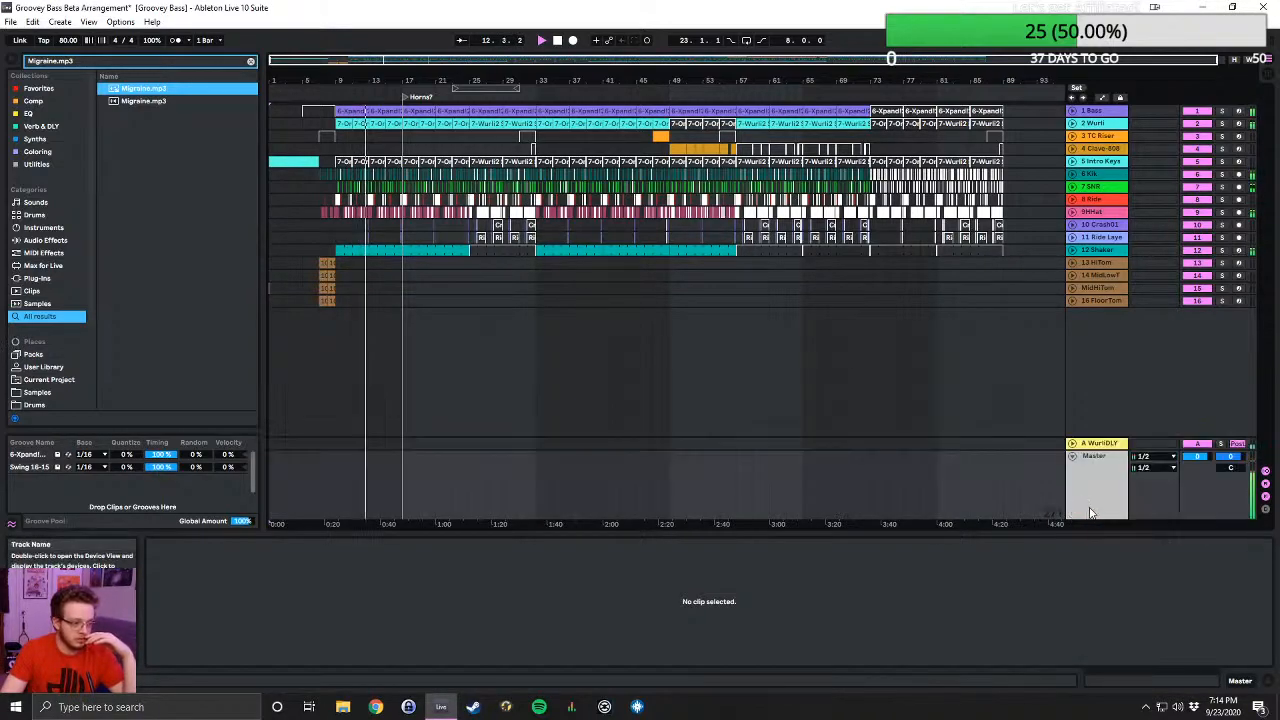
pyautogui.click(1103, 462)
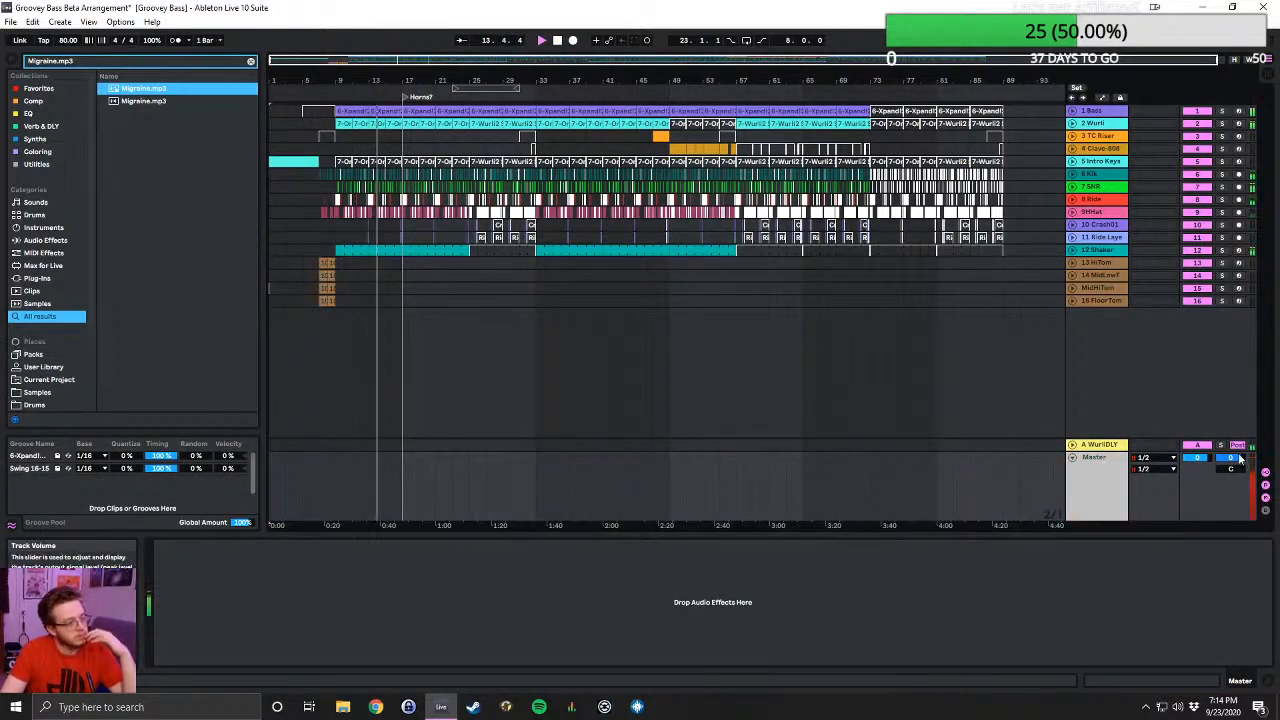
pyautogui.press('Tab')
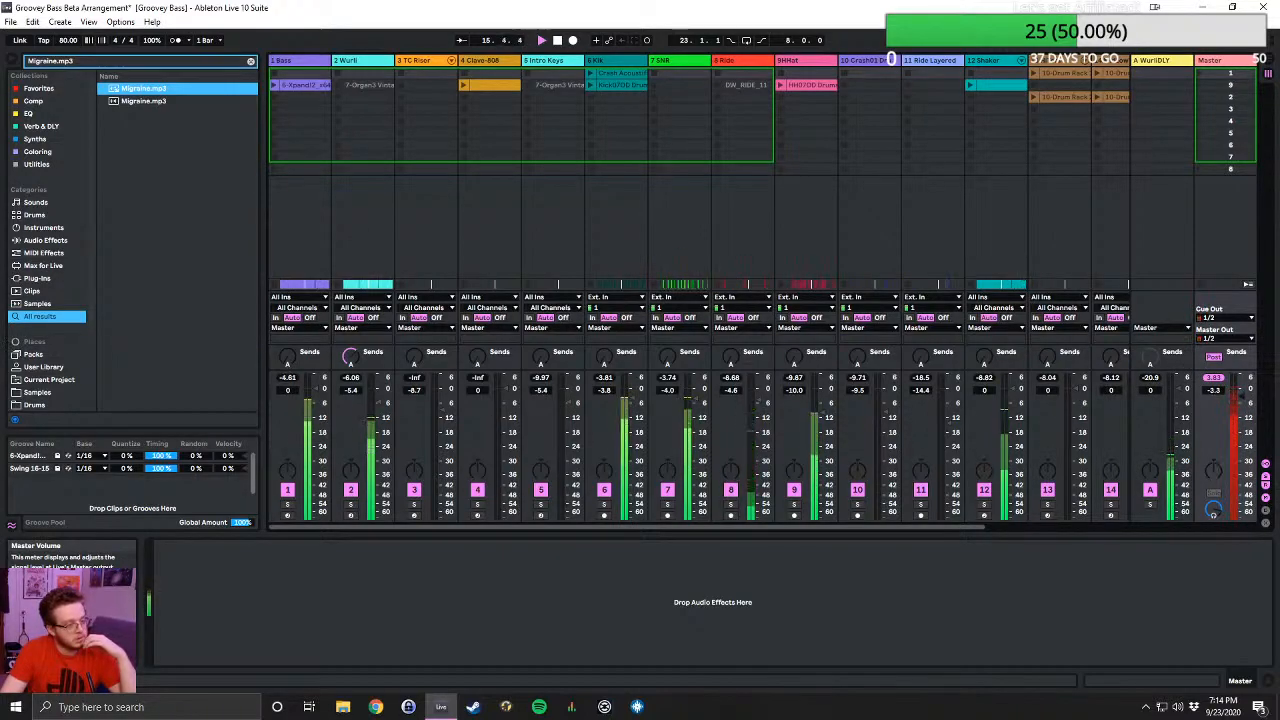
pyautogui.moveTo(1243, 392); pyautogui.dragTo(1245, 405)
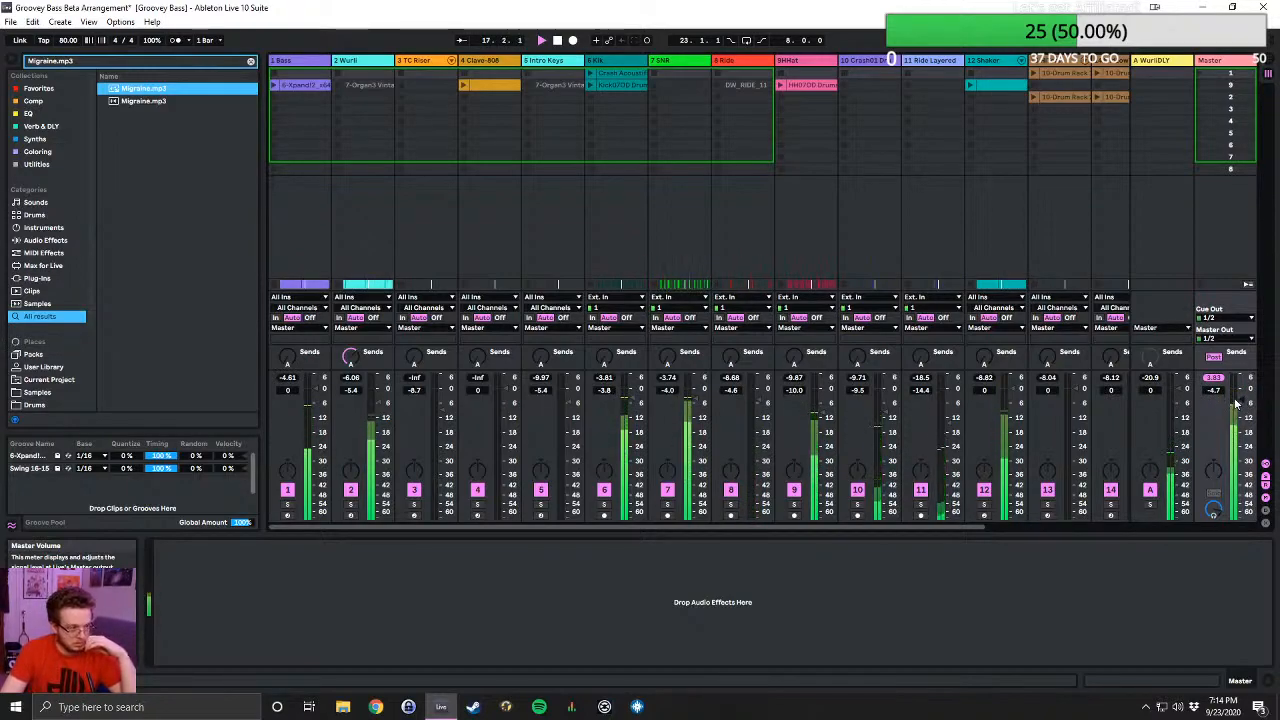
pyautogui.click(1257, 60)
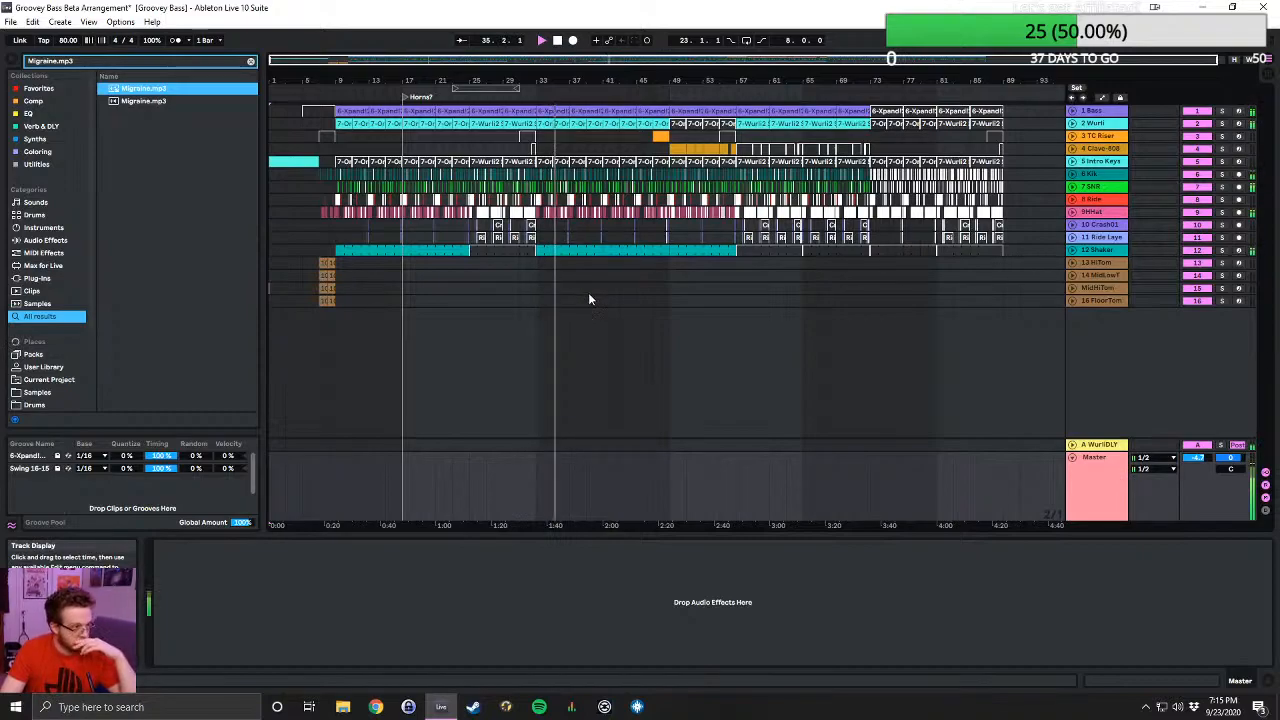
# - Return to the parent folder of Groovey Bass Project and check the Live Set in Upbeat 154 bpm Bb min Project
pyautogui.click(11, 22)
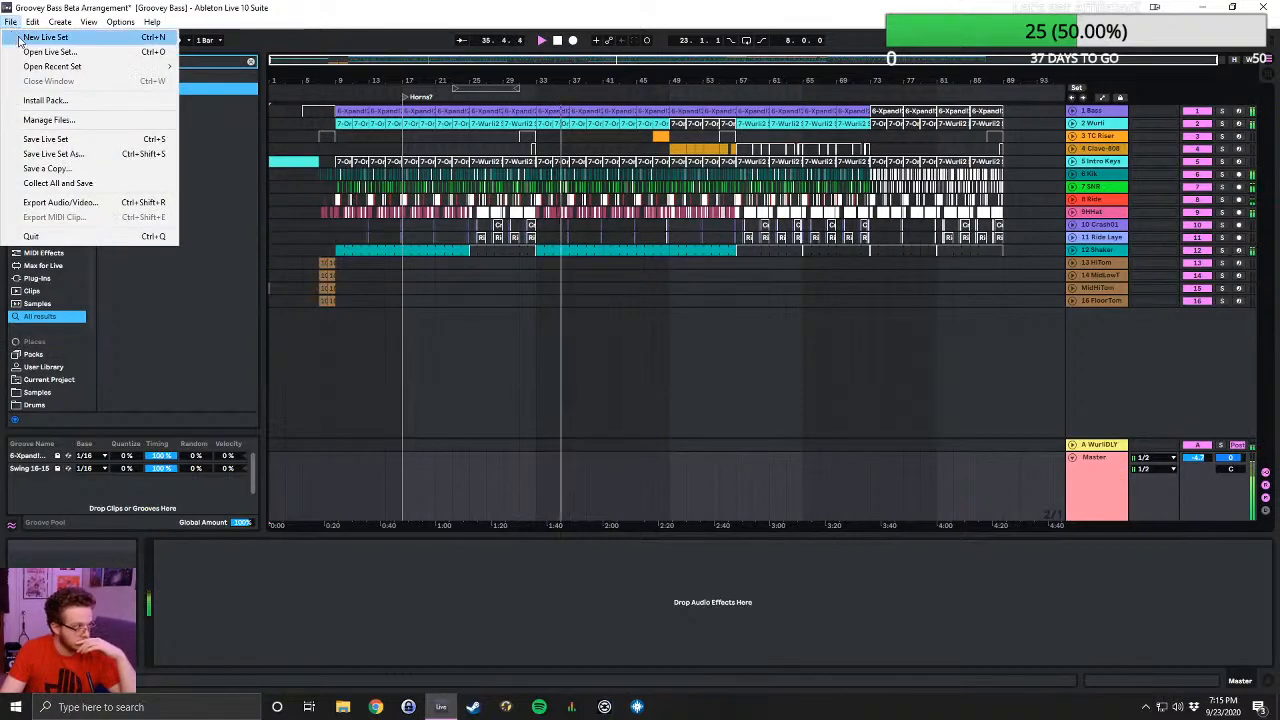
pyautogui.click(33, 52)
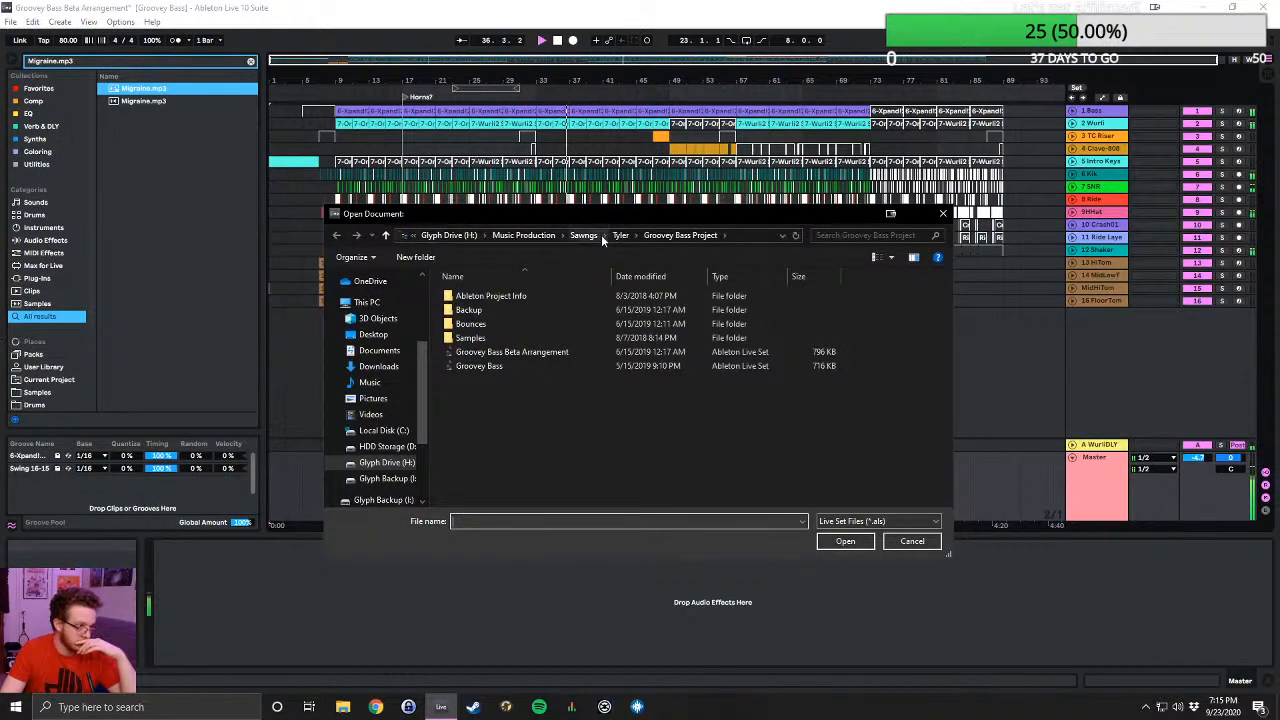
pyautogui.click(624, 235)
pyautogui.scroll(-2, 542, 374)
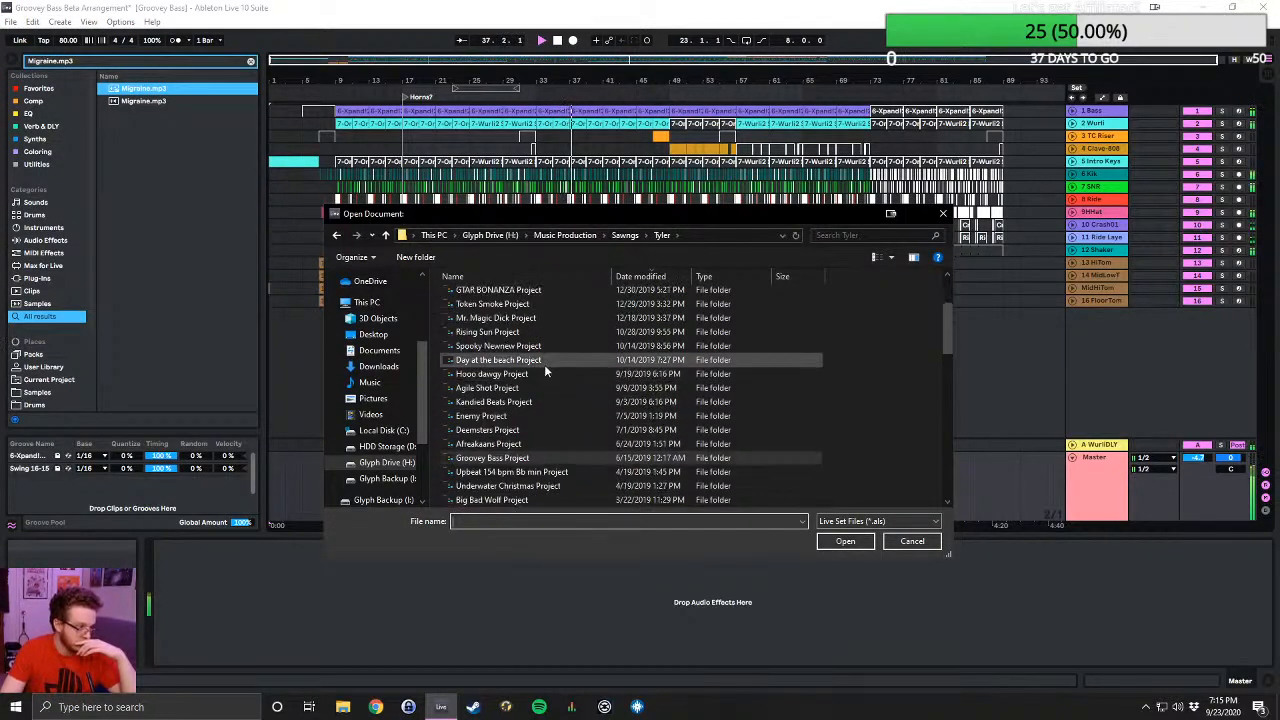
pyautogui.doubleClick(561, 471)
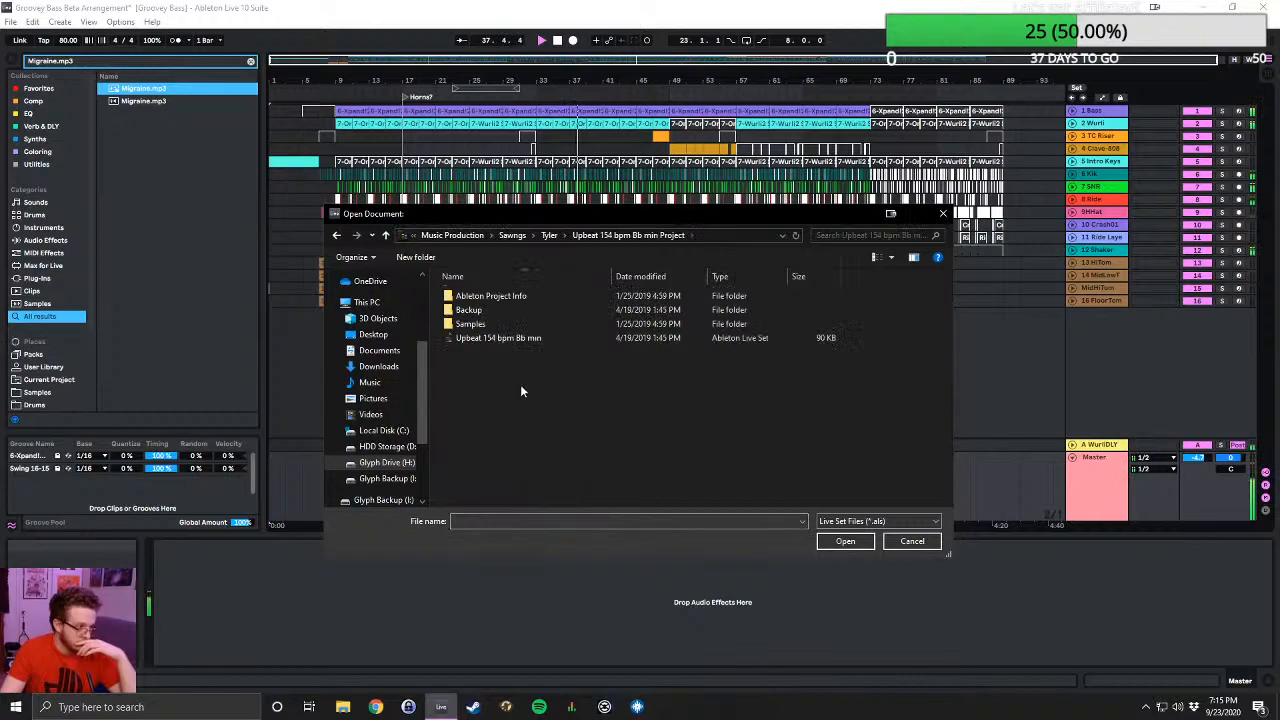
pyautogui.click(386, 235)
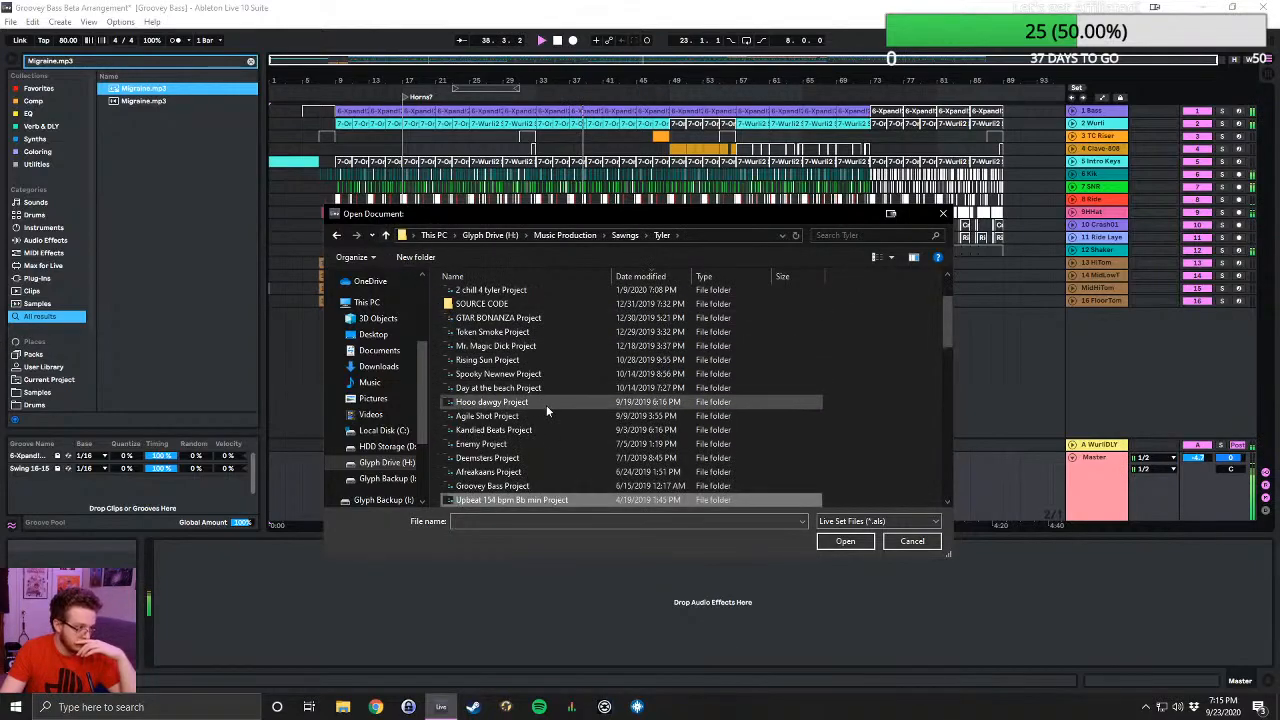
# - Check Gassed Out Project, select the Gassed Out Live Set, and cancel without opening it
pyautogui.scroll(-1, 548, 403)
pyautogui.scroll(-1, 589, 445)
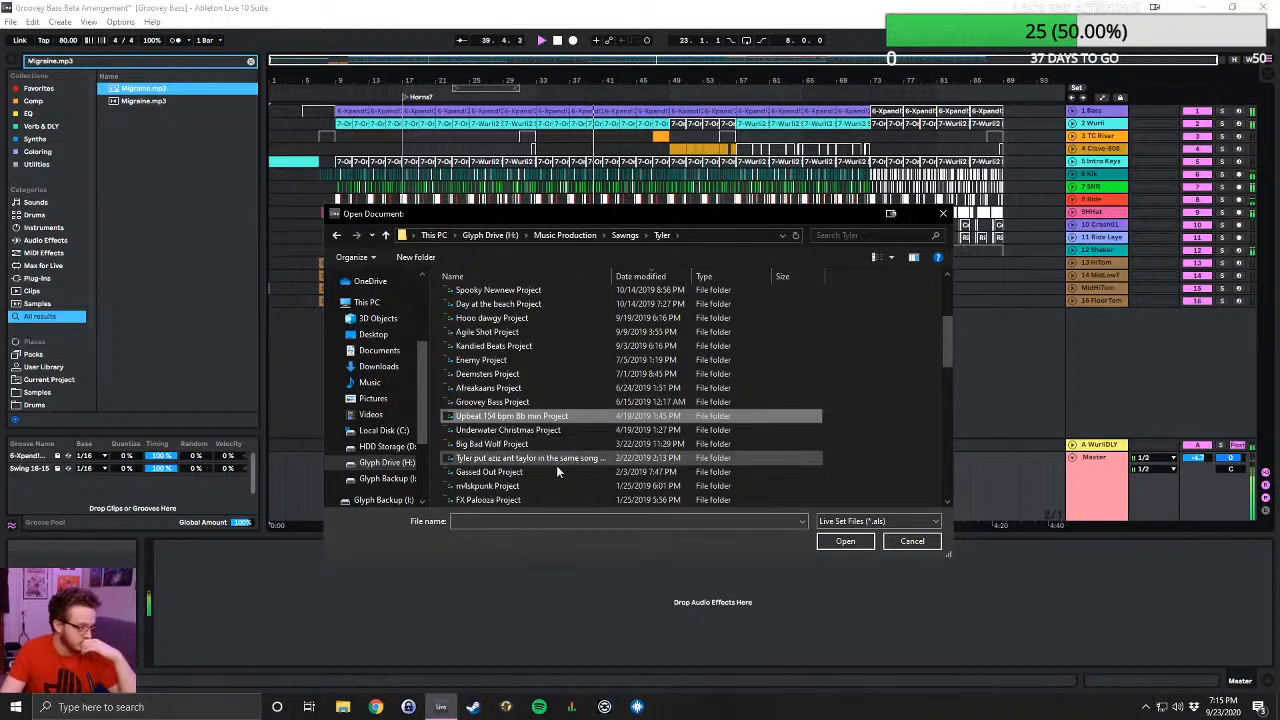
pyautogui.doubleClick(548, 470)
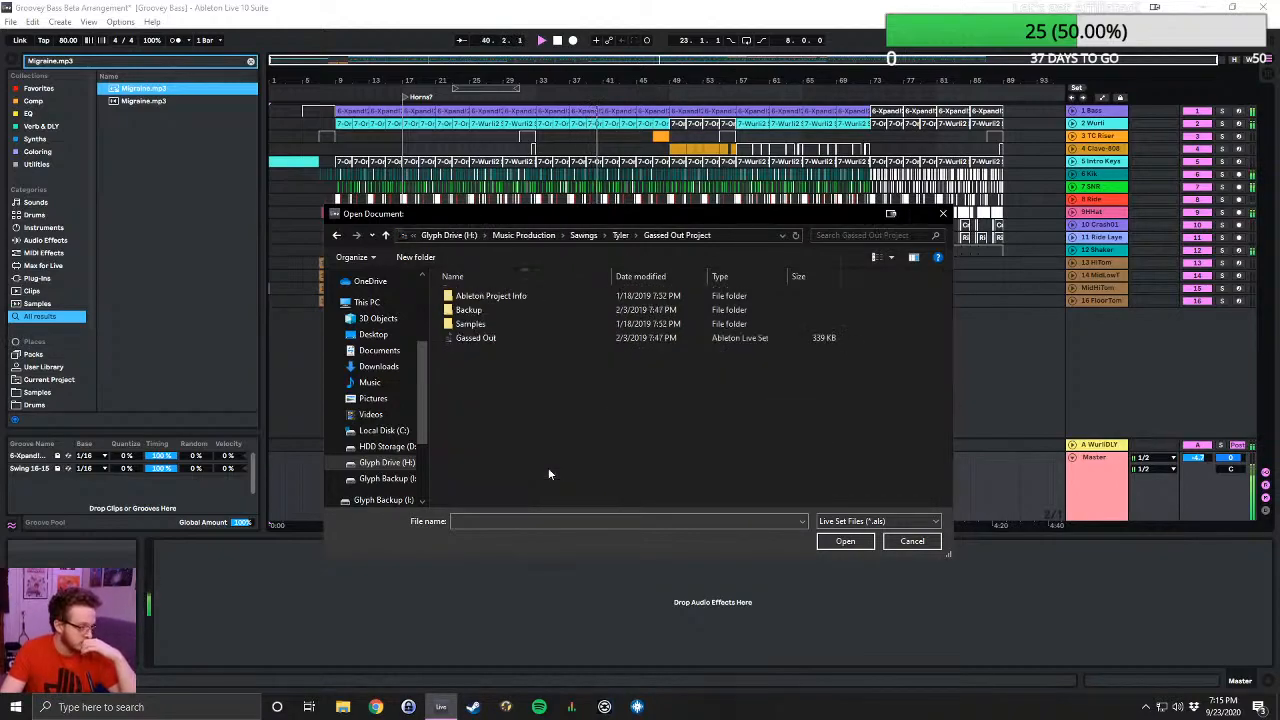
pyautogui.click(482, 340)
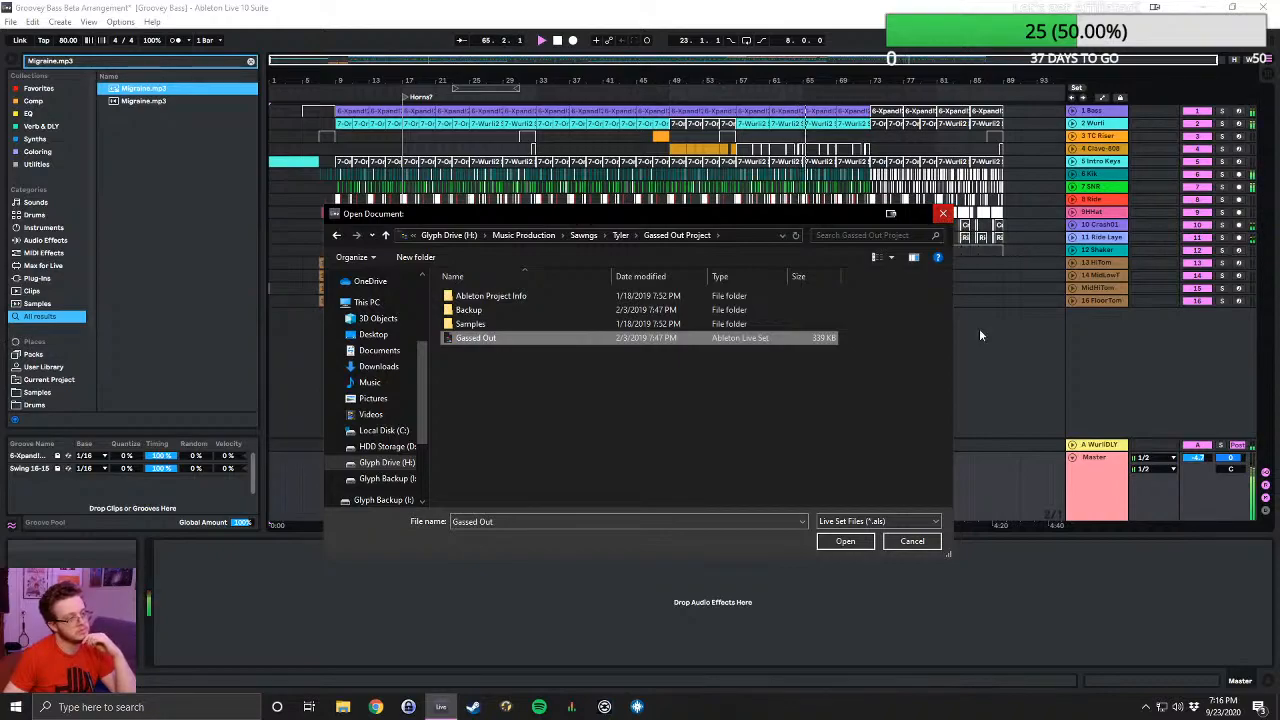
pyautogui.click(924, 543)
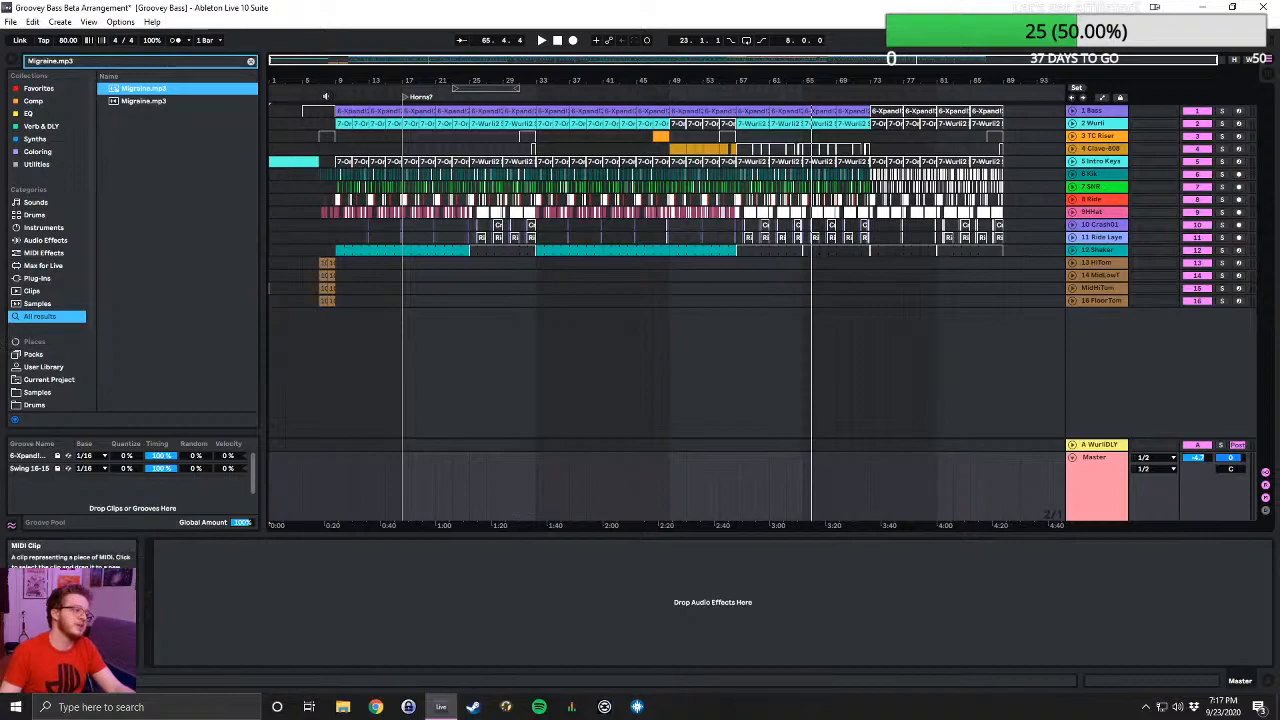
# - Jump Groovey Bass Beta Arrangement's playback to about bar 9, and check the Live Set in FX Palooza Project
pyautogui.click(342, 100)
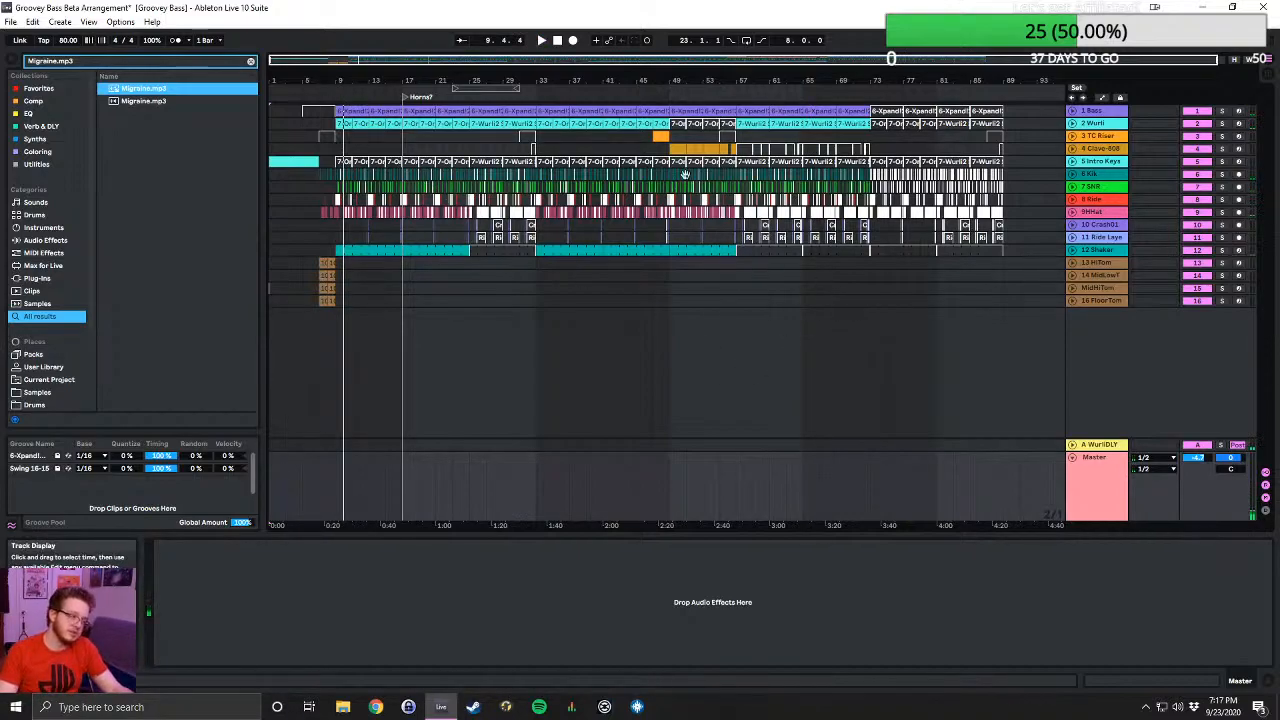
pyautogui.click(8, 22)
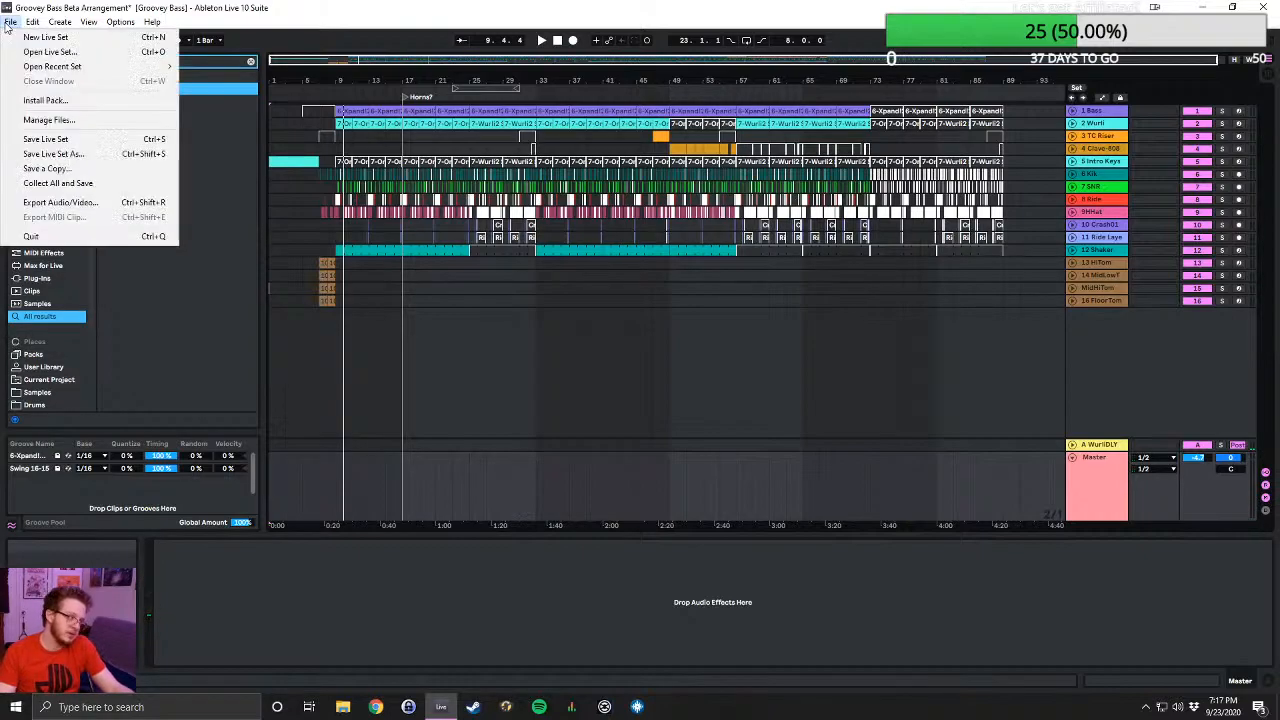
pyautogui.click(40, 52)
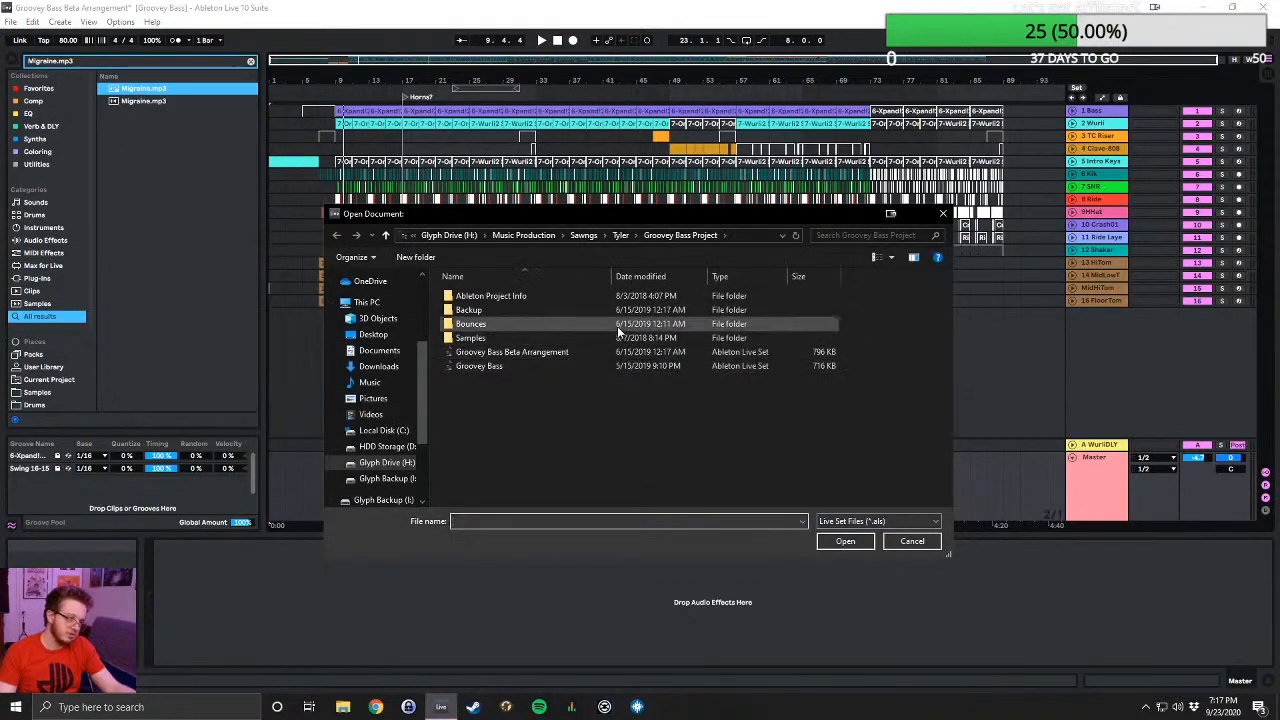
pyautogui.click(620, 235)
pyautogui.scroll(-3, 557, 380)
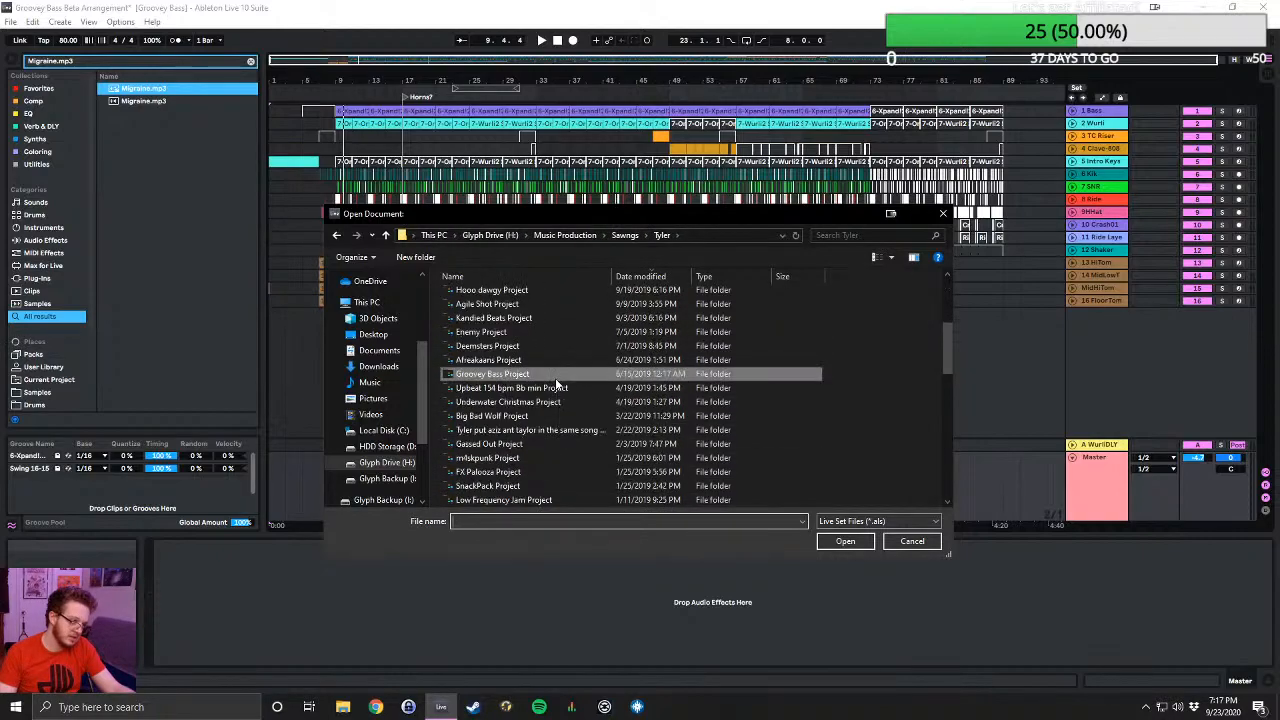
pyautogui.doubleClick(515, 472)
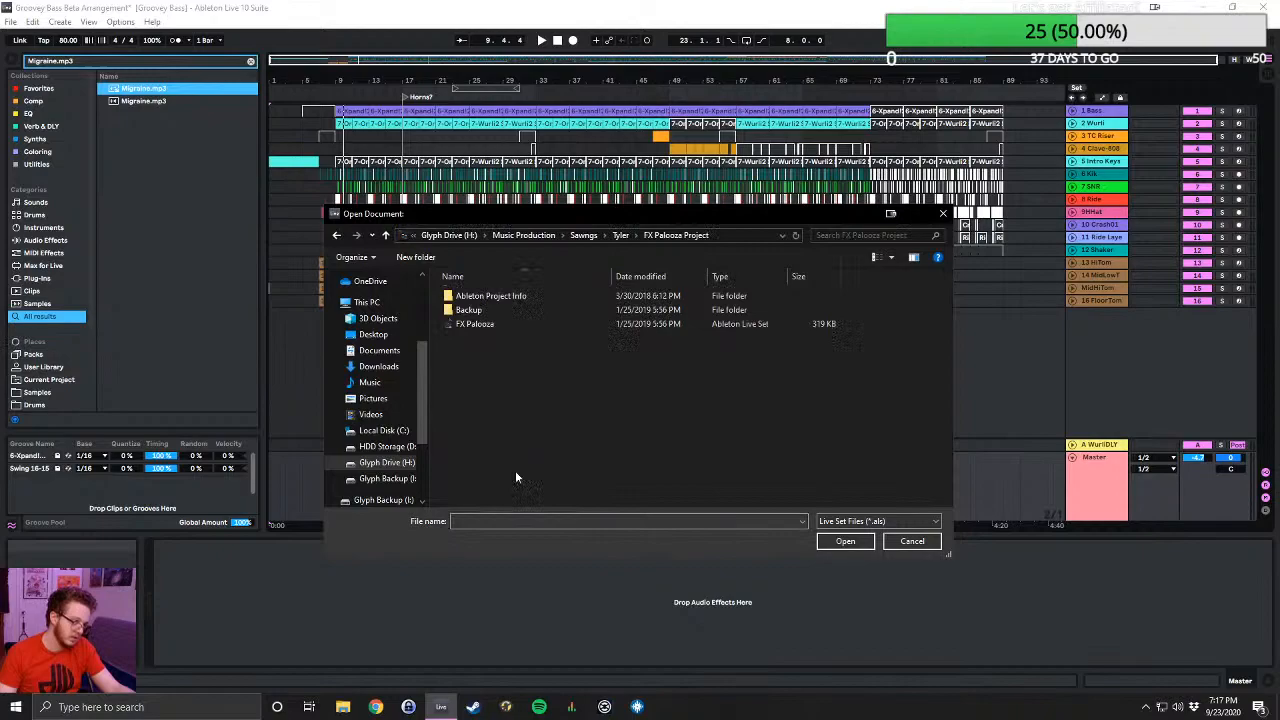
pyautogui.click(385, 235)
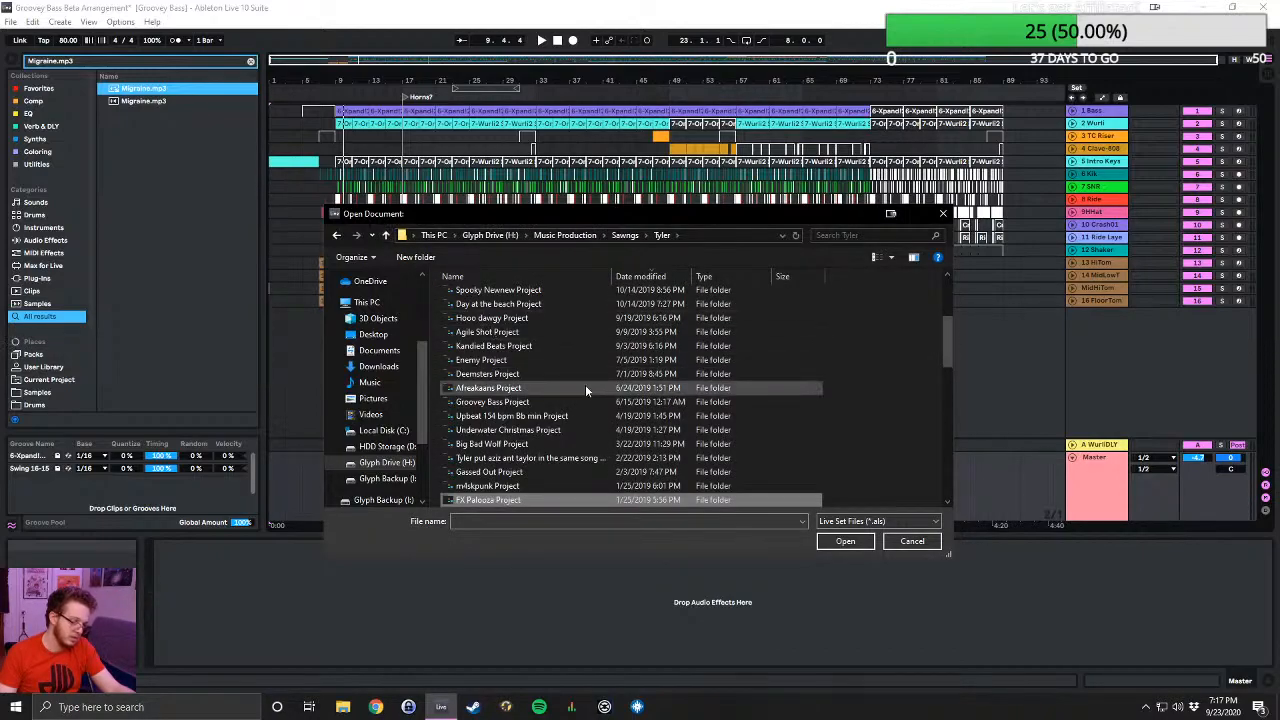
# - Check the contents of Paradise Project and return to the parent folder
pyautogui.scroll(-2, 600, 392)
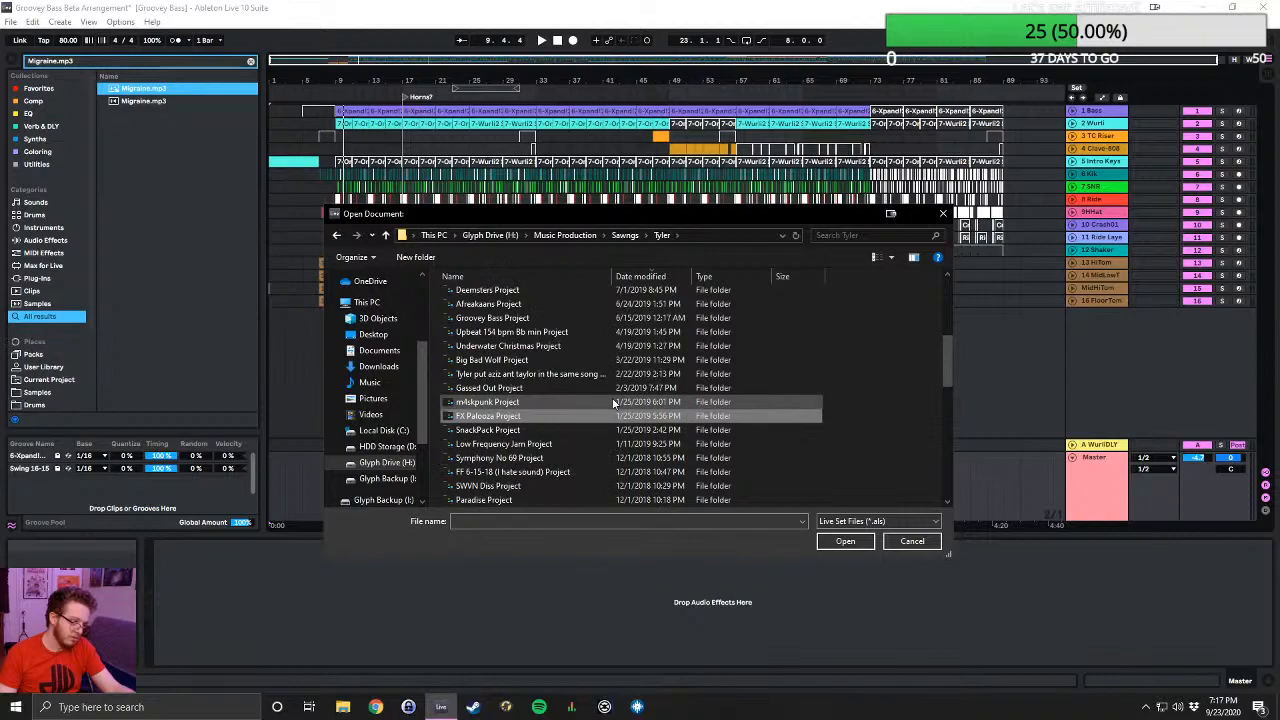
pyautogui.scroll(-1, 601, 410)
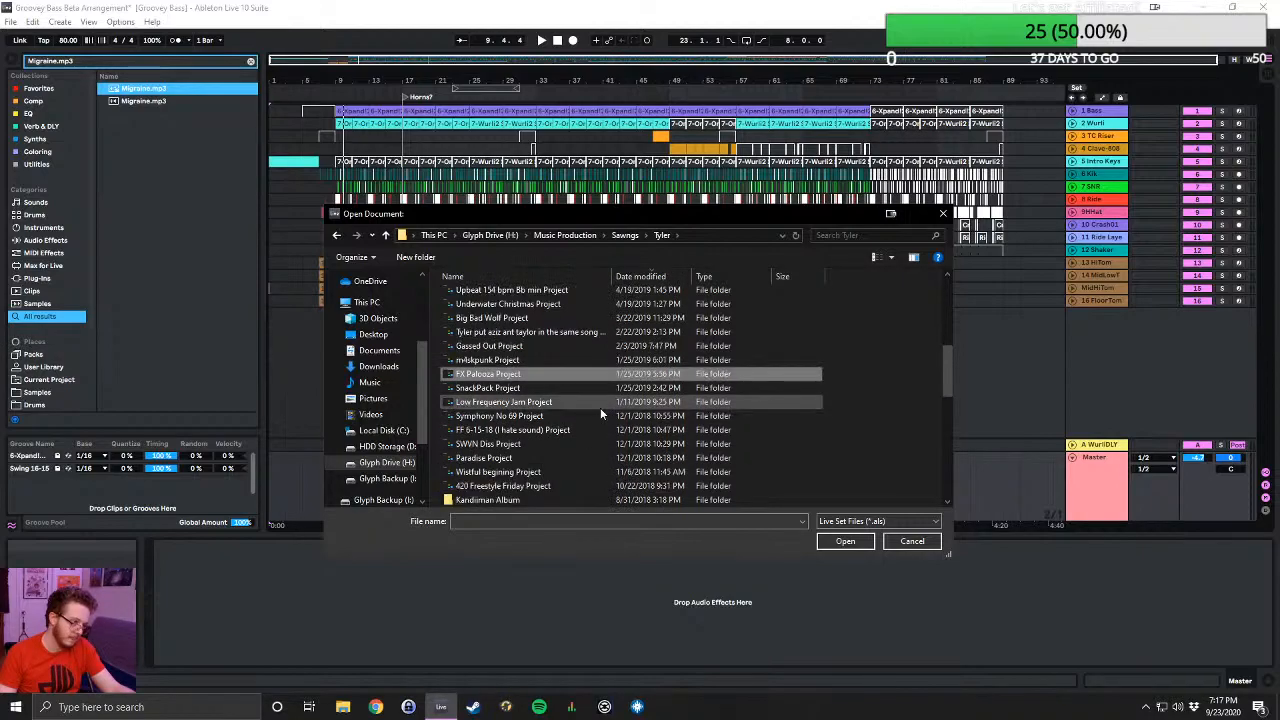
pyautogui.doubleClick(548, 457)
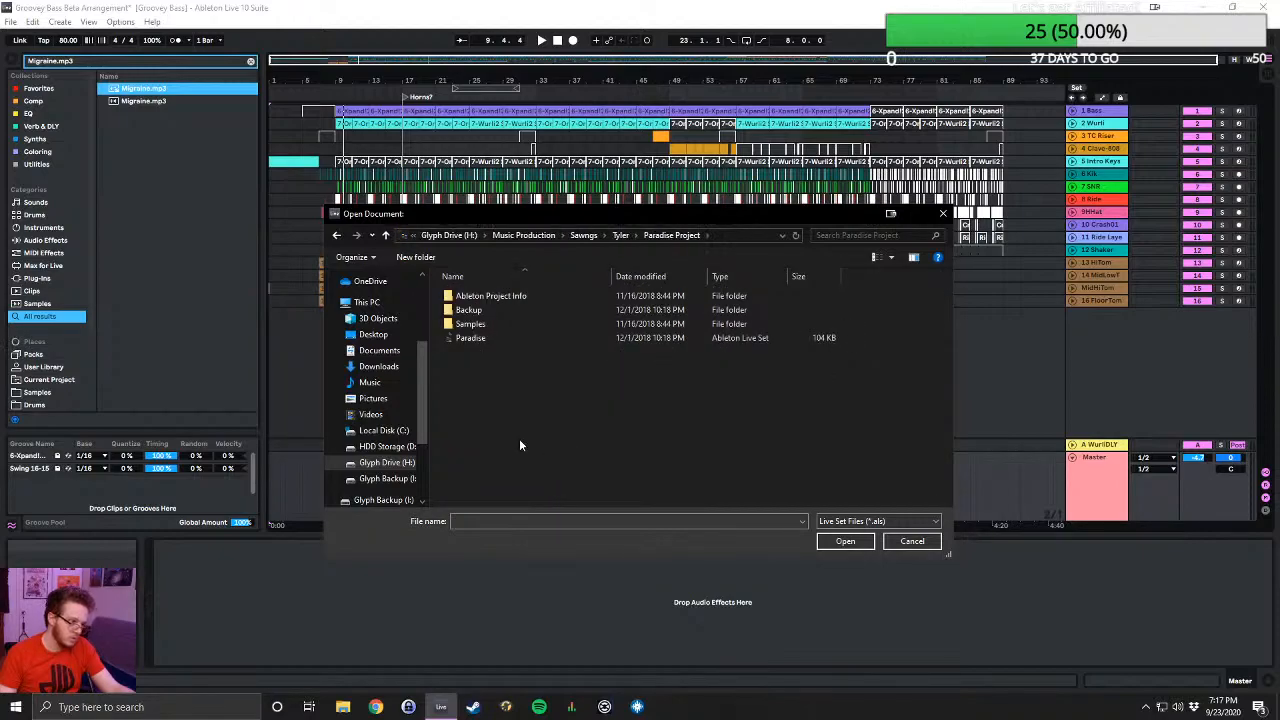
pyautogui.click(385, 235)
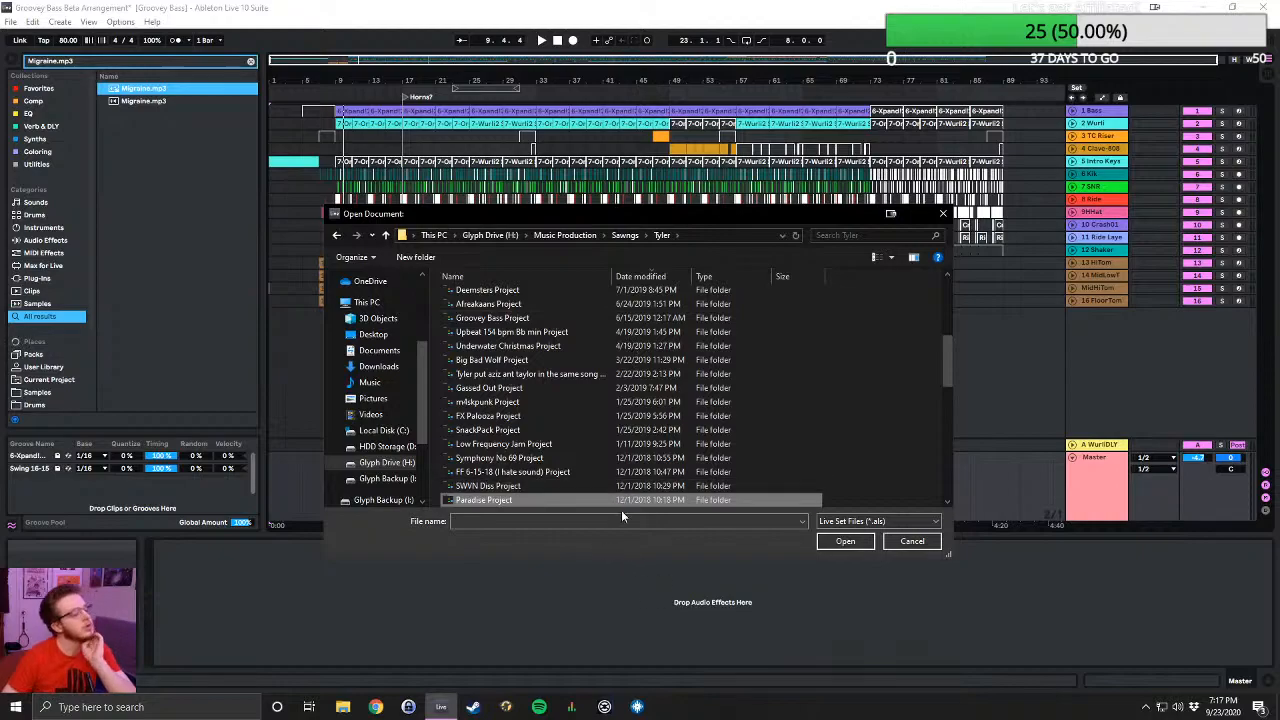
# - Open the Day at the beach Live Set from Day at the beach Project, discarding the changes to Groovey Bass Beta Arrangement
pyautogui.scroll(5, 595, 401)
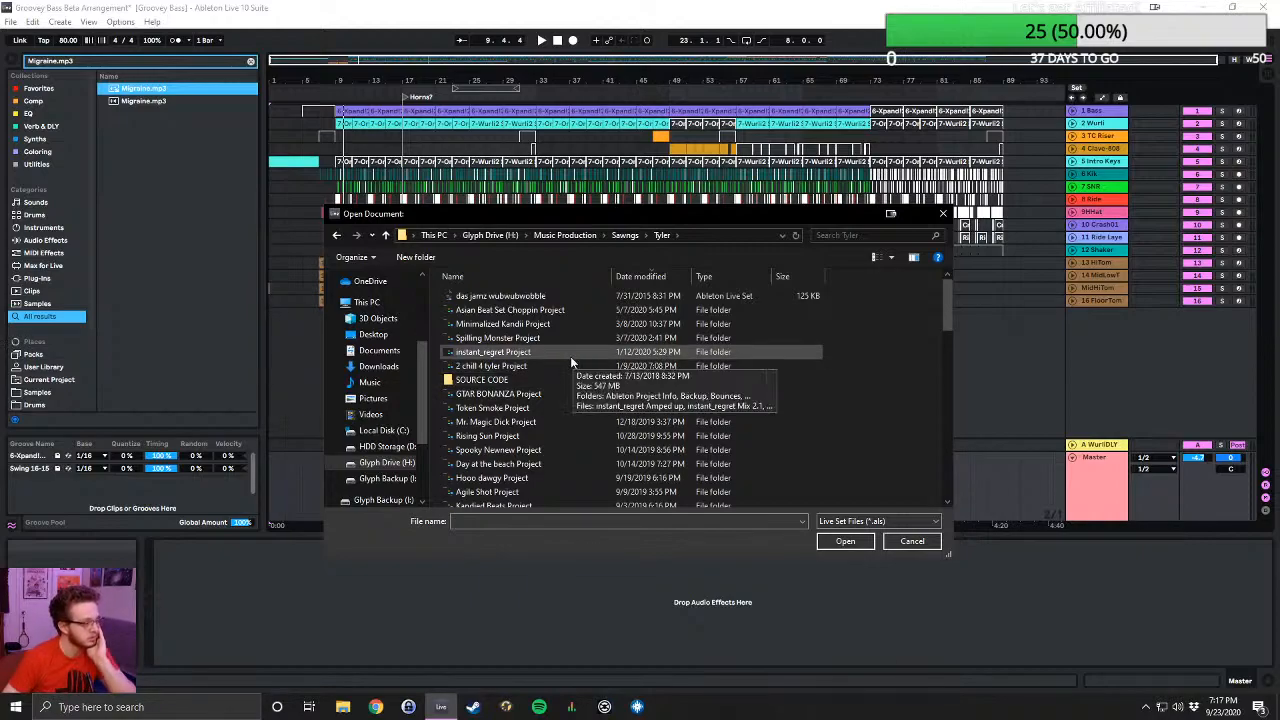
pyautogui.scroll(-3, 572, 358)
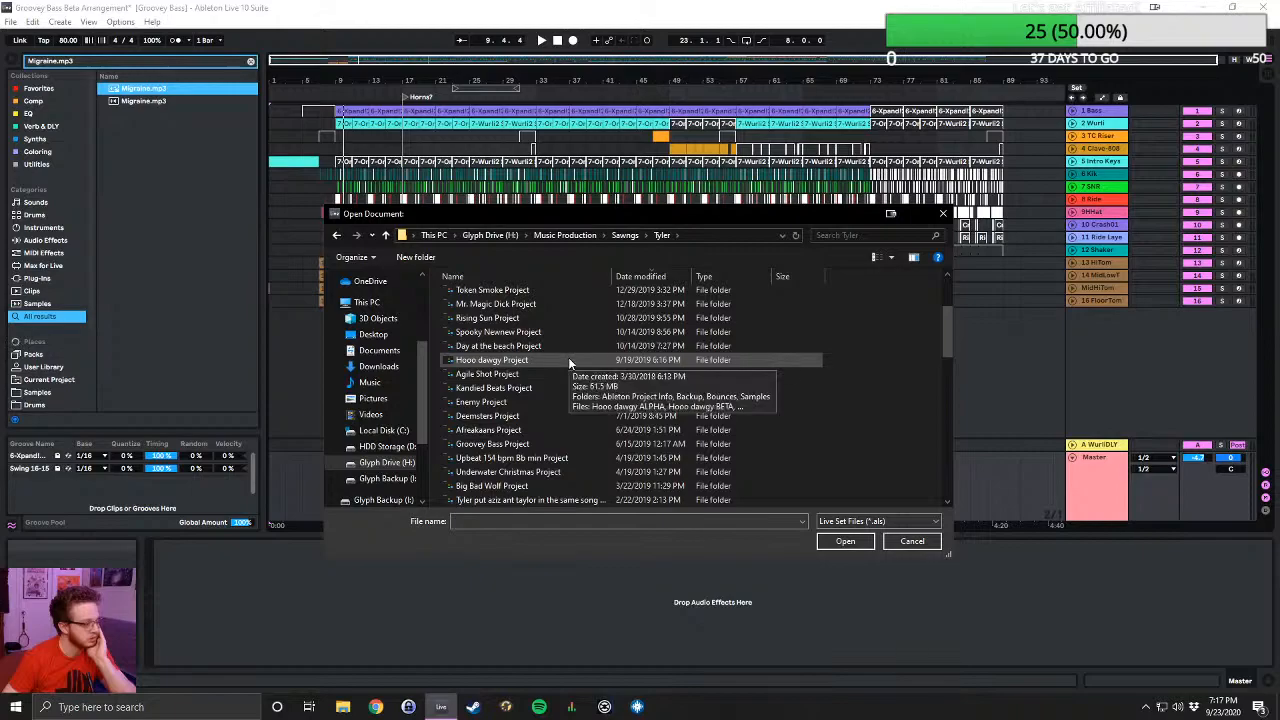
pyautogui.doubleClick(562, 347)
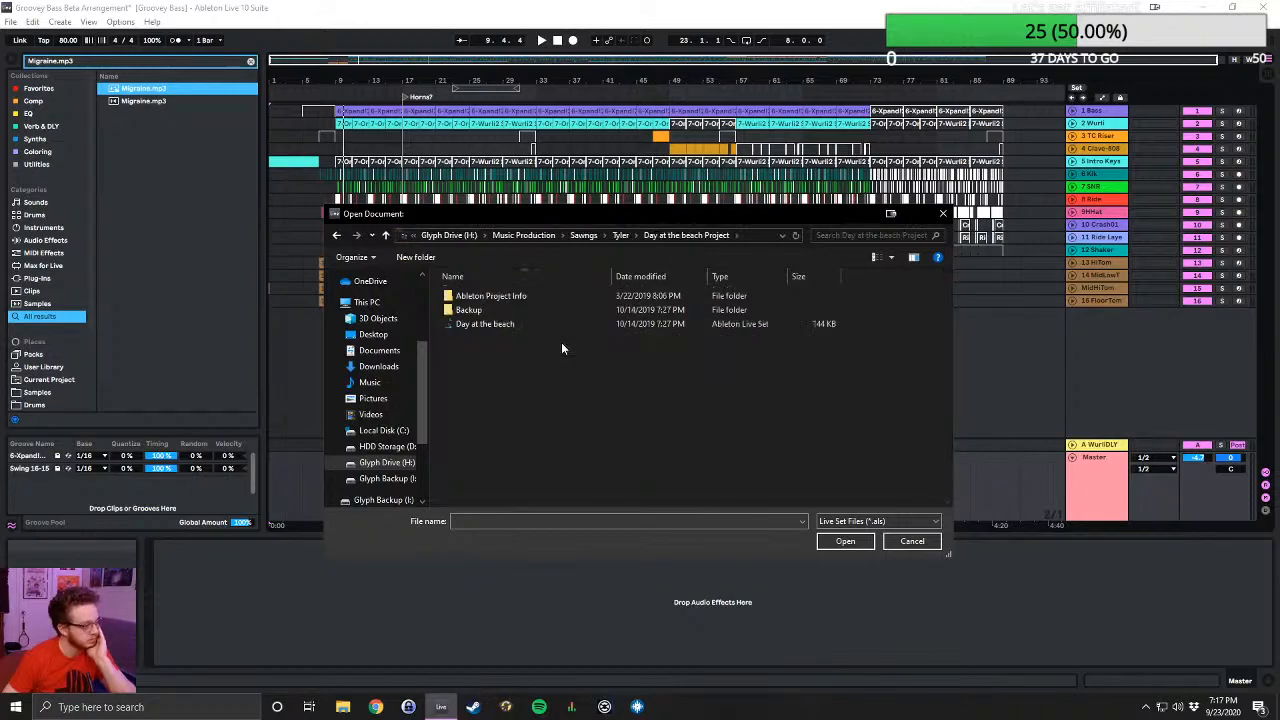
pyautogui.doubleClick(523, 326)
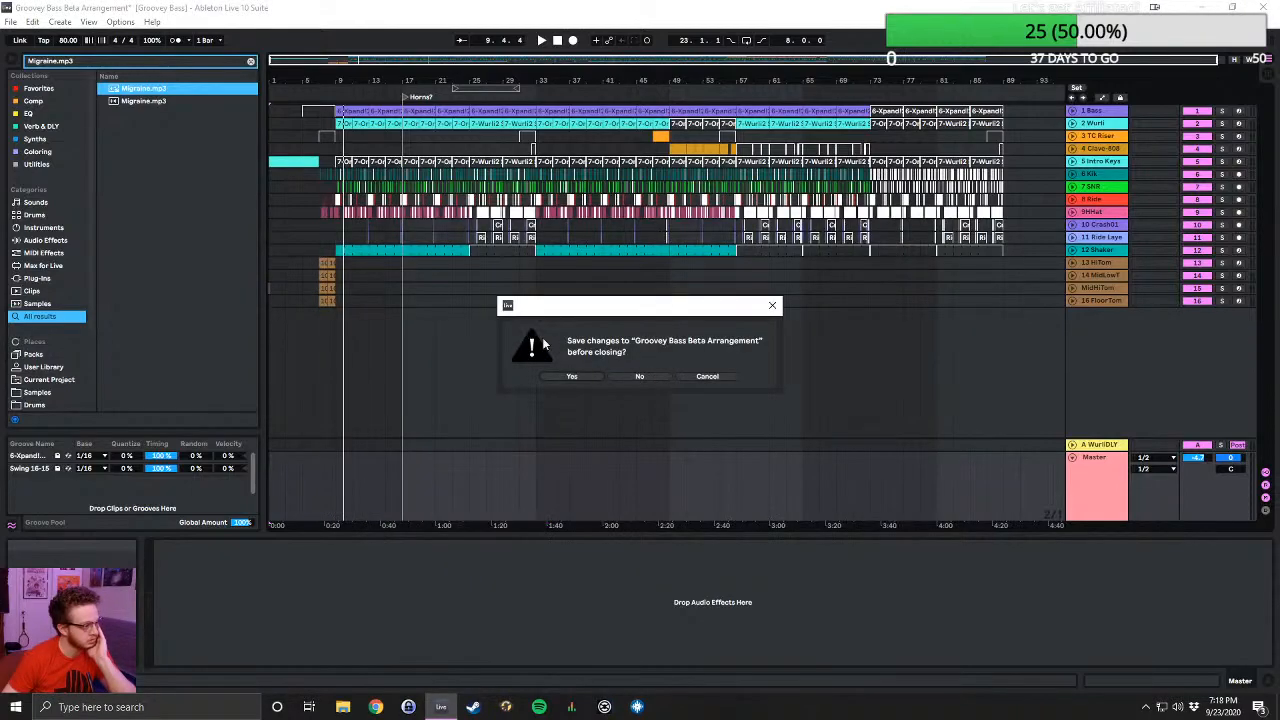
pyautogui.click(632, 375)
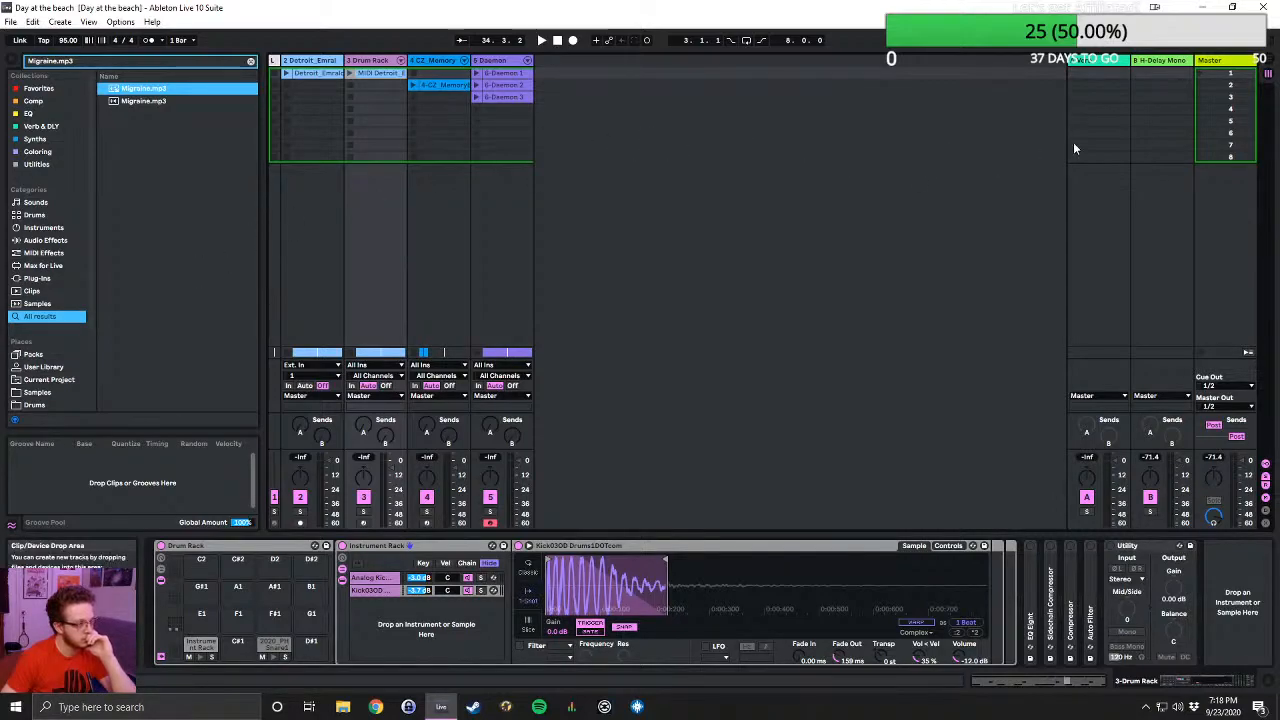
# - Show Day at the beach in Arrangement View and play it from the beginning
pyautogui.click(1270, 70)
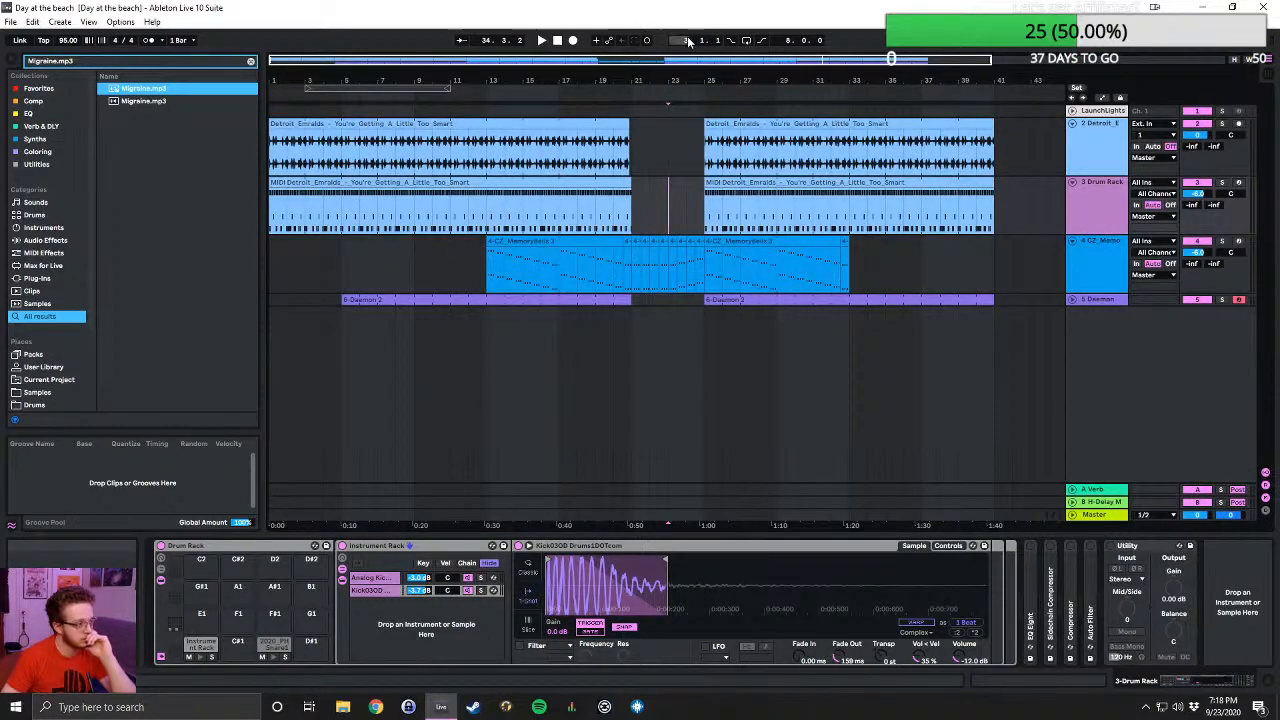
pyautogui.click(561, 40)
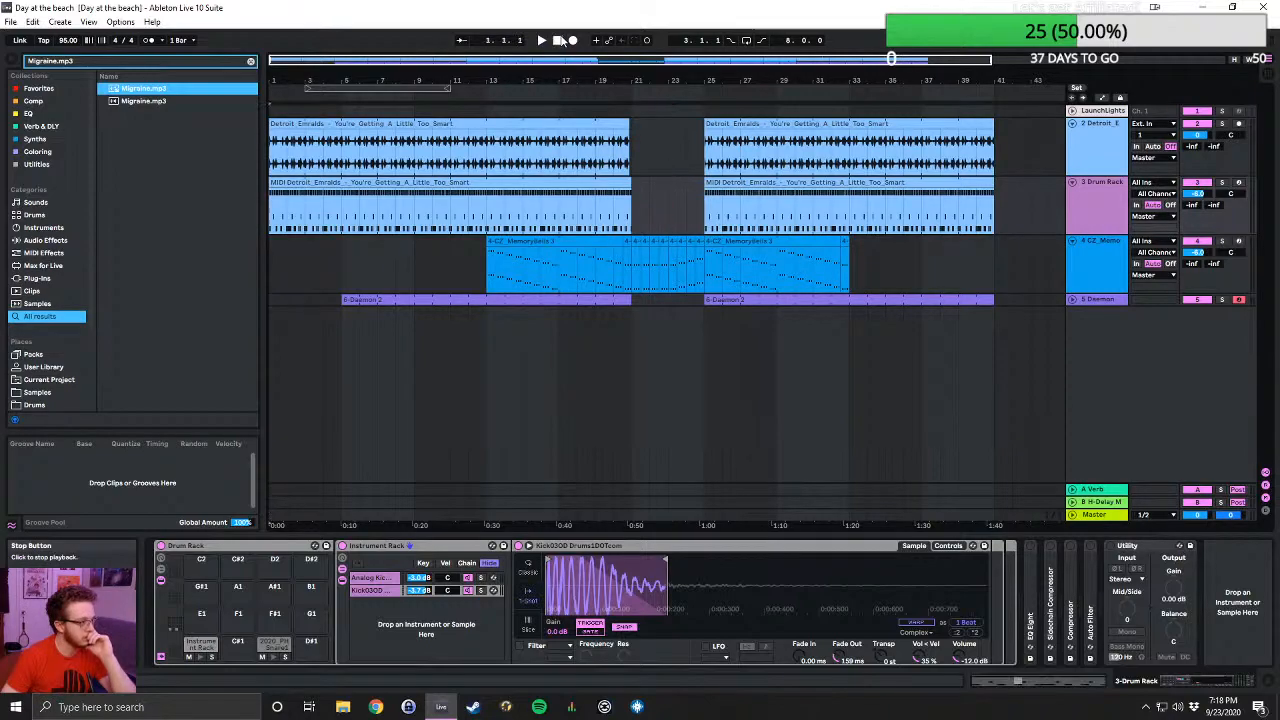
pyautogui.click(541, 41)
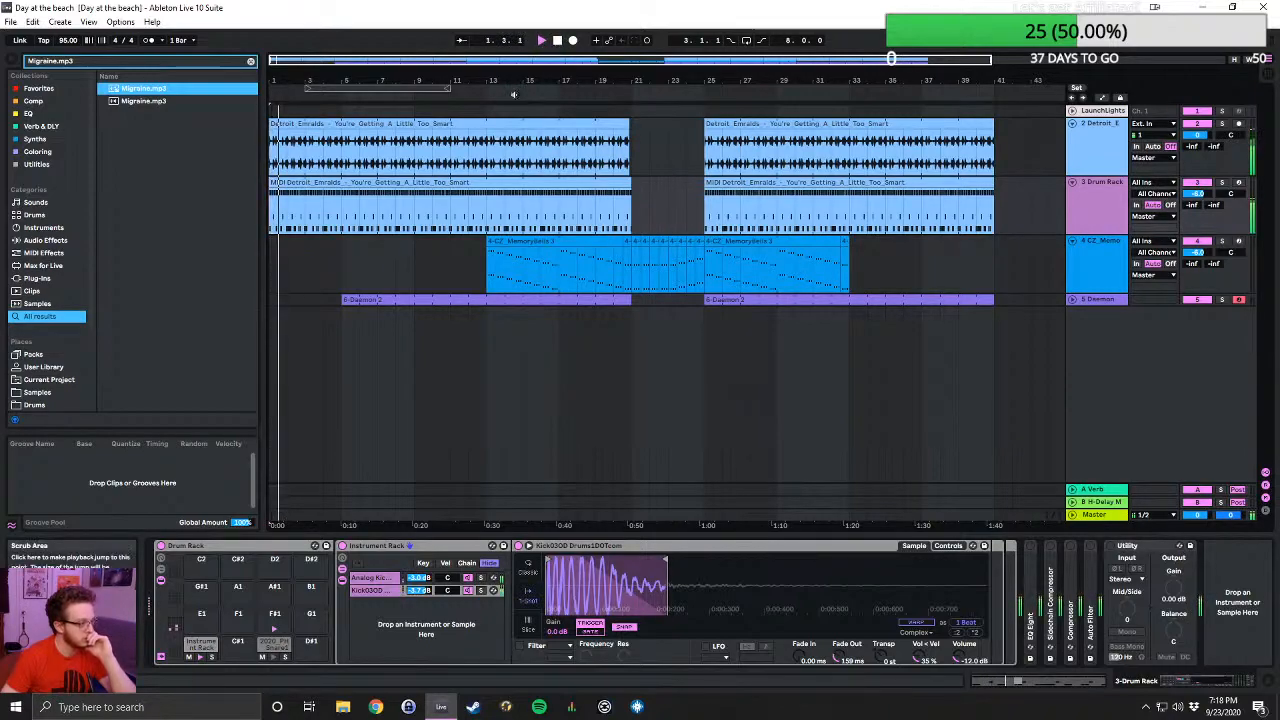
# - Browse for another Live Set in the parent folder of Day at the beach Project, looking through project folders back to 2018
pyautogui.click(10, 21)
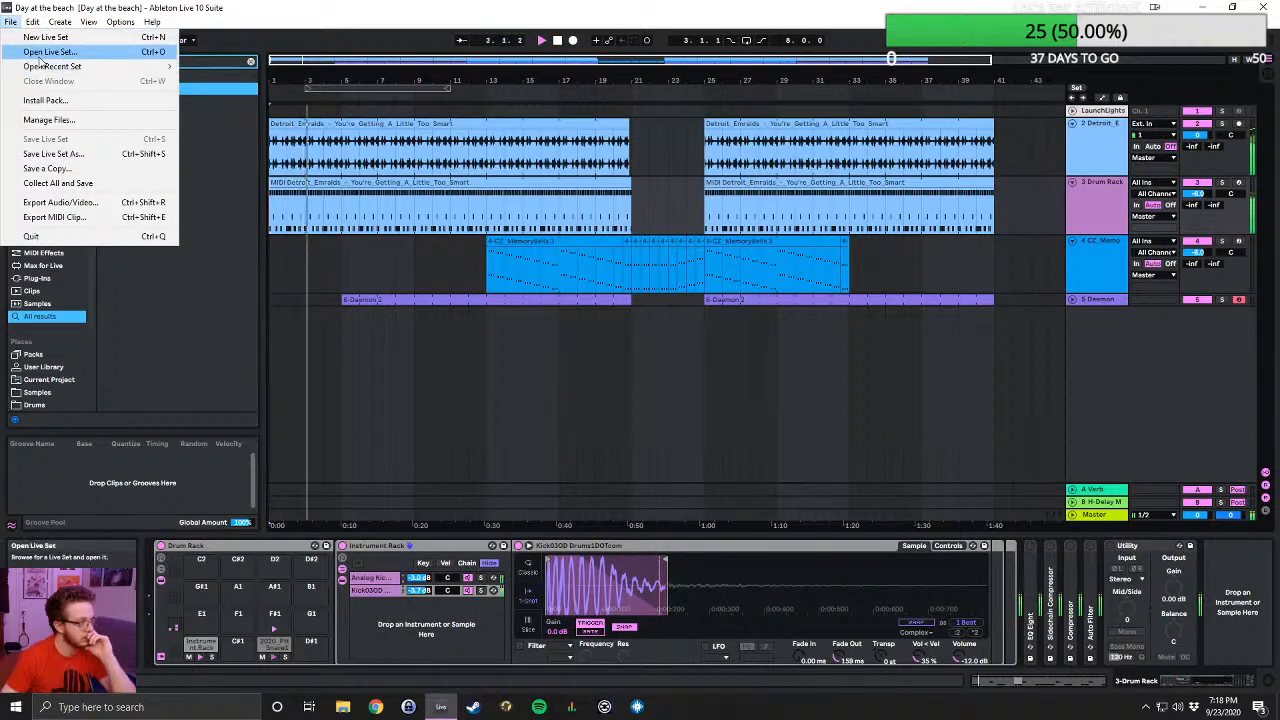
pyautogui.click(38, 50)
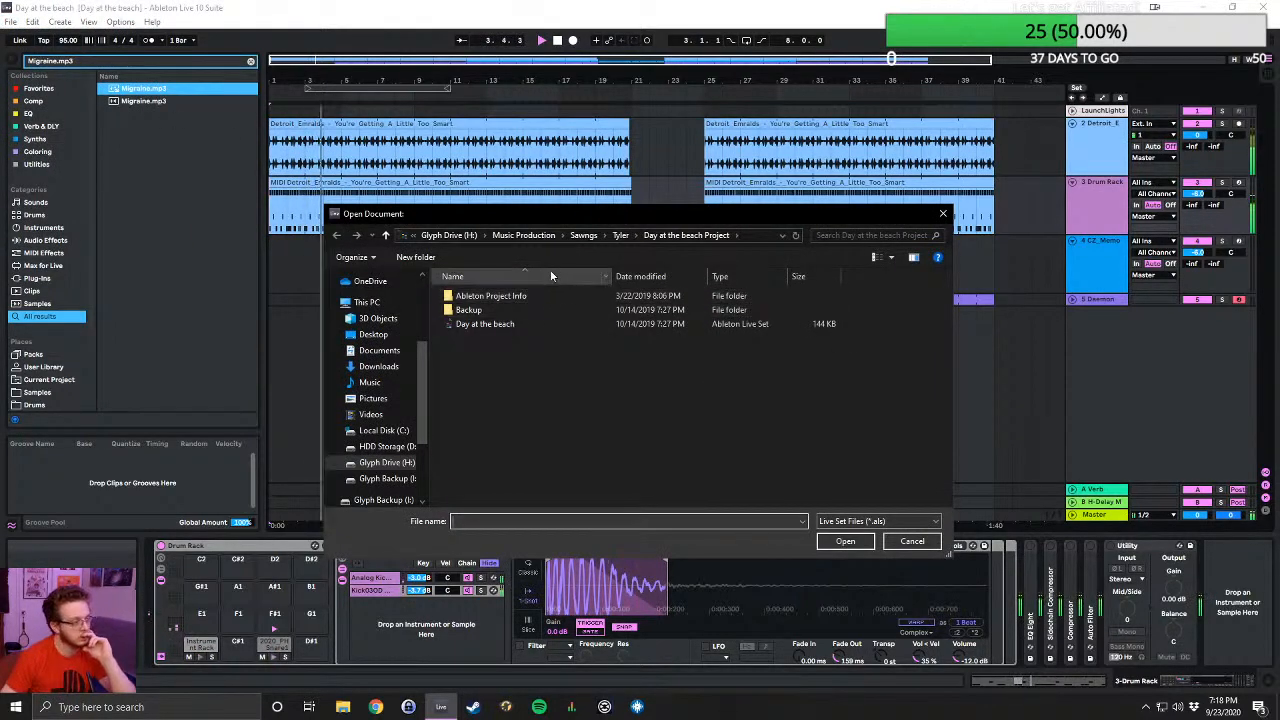
pyautogui.click(617, 235)
pyautogui.scroll(-1, 569, 384)
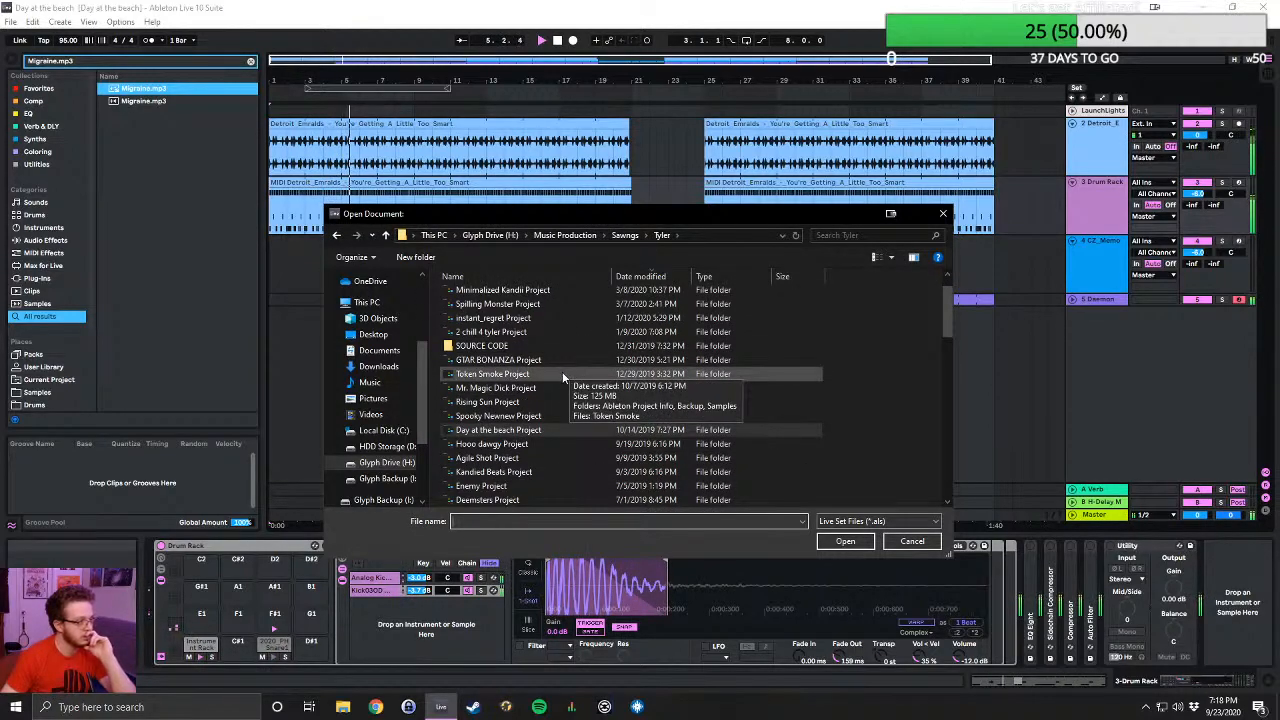
pyautogui.click(632, 432)
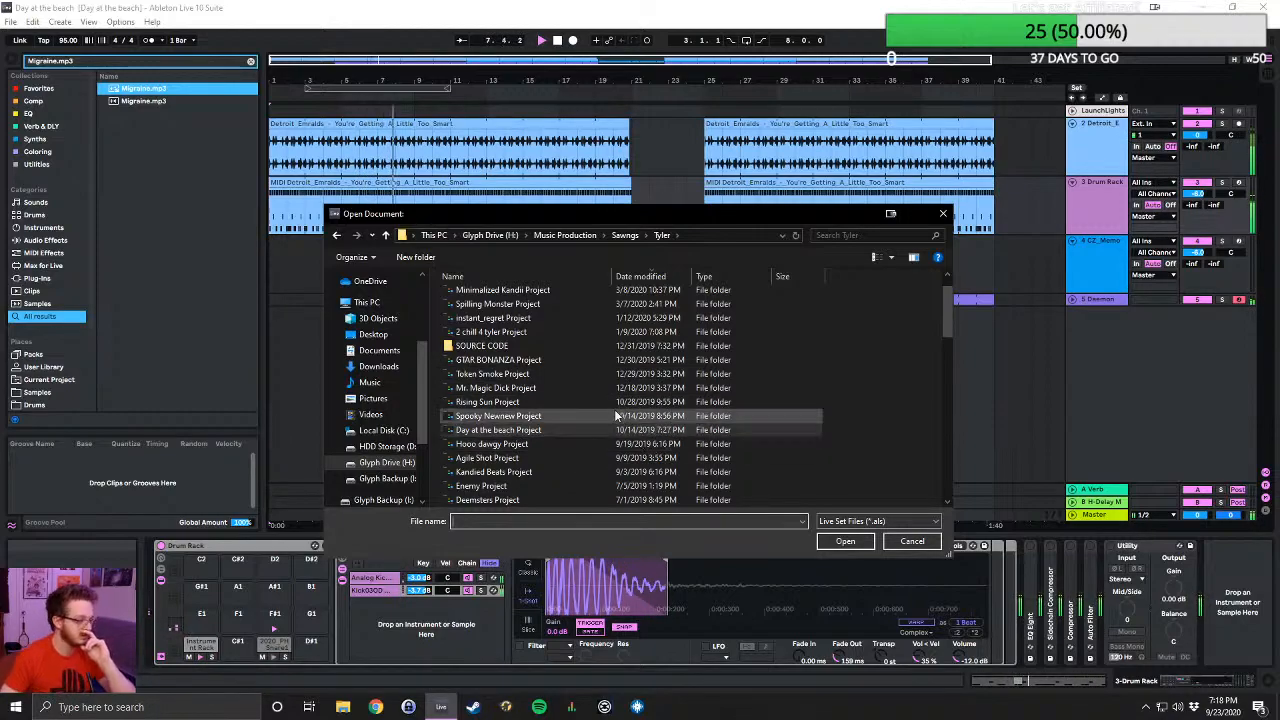
pyautogui.scroll(-2, 612, 415)
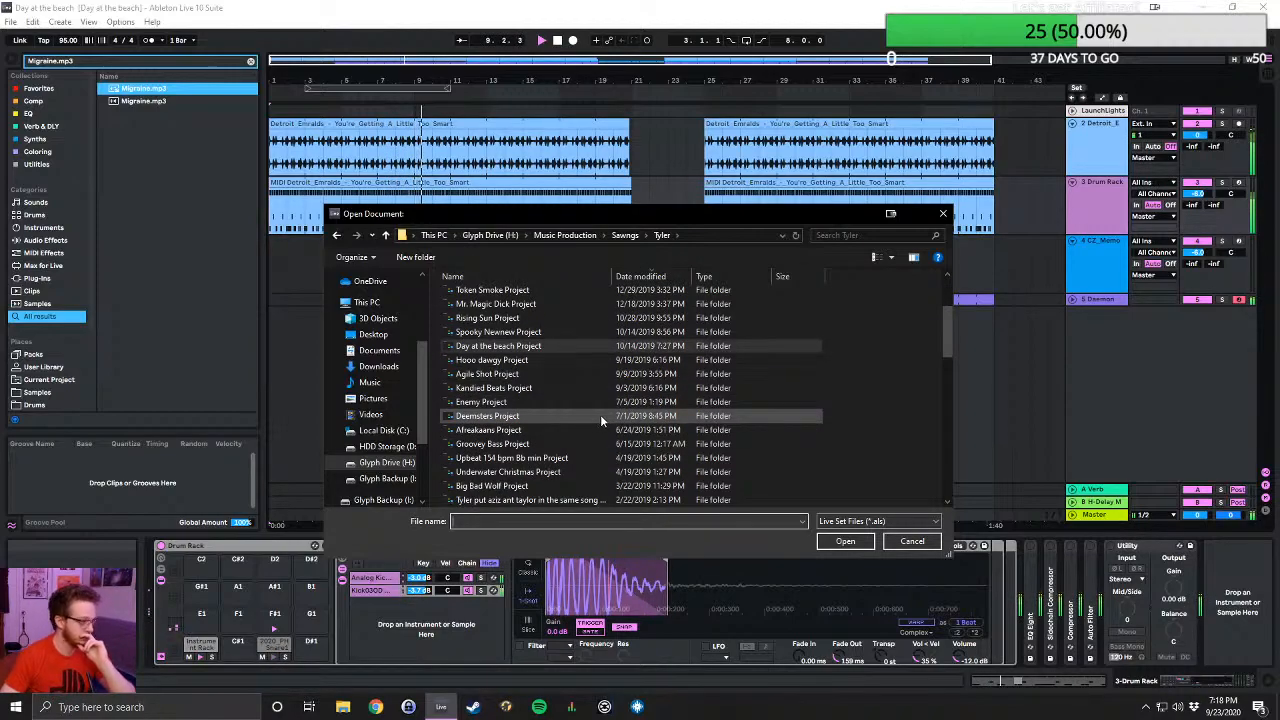
pyautogui.scroll(-1, 601, 415)
pyautogui.scroll(-1, 565, 417)
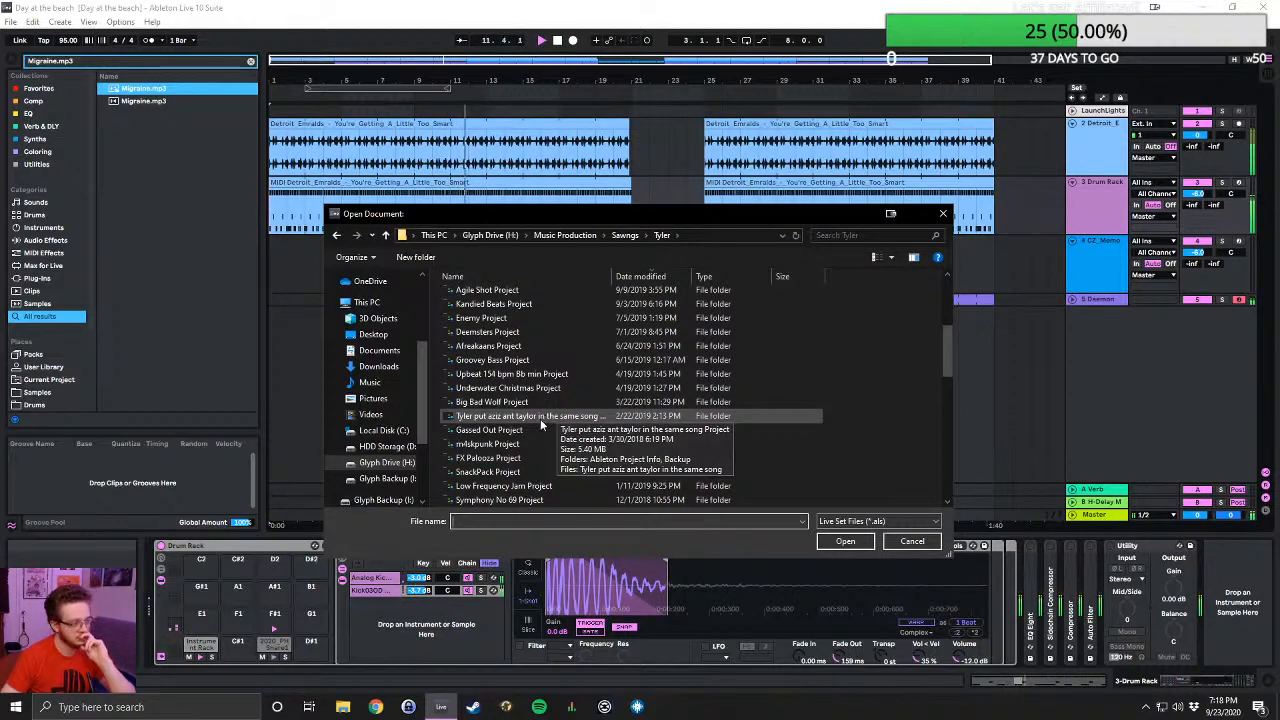
pyautogui.scroll(-1, 546, 431)
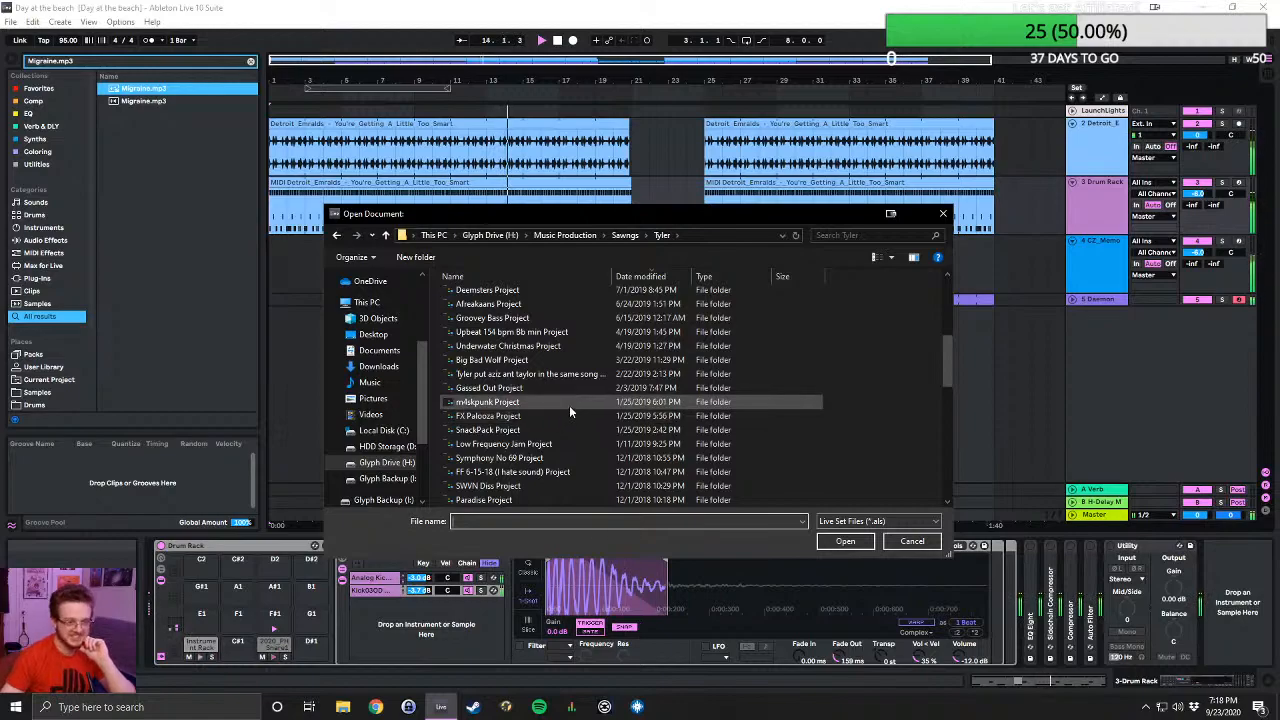
pyautogui.scroll(-2, 573, 400)
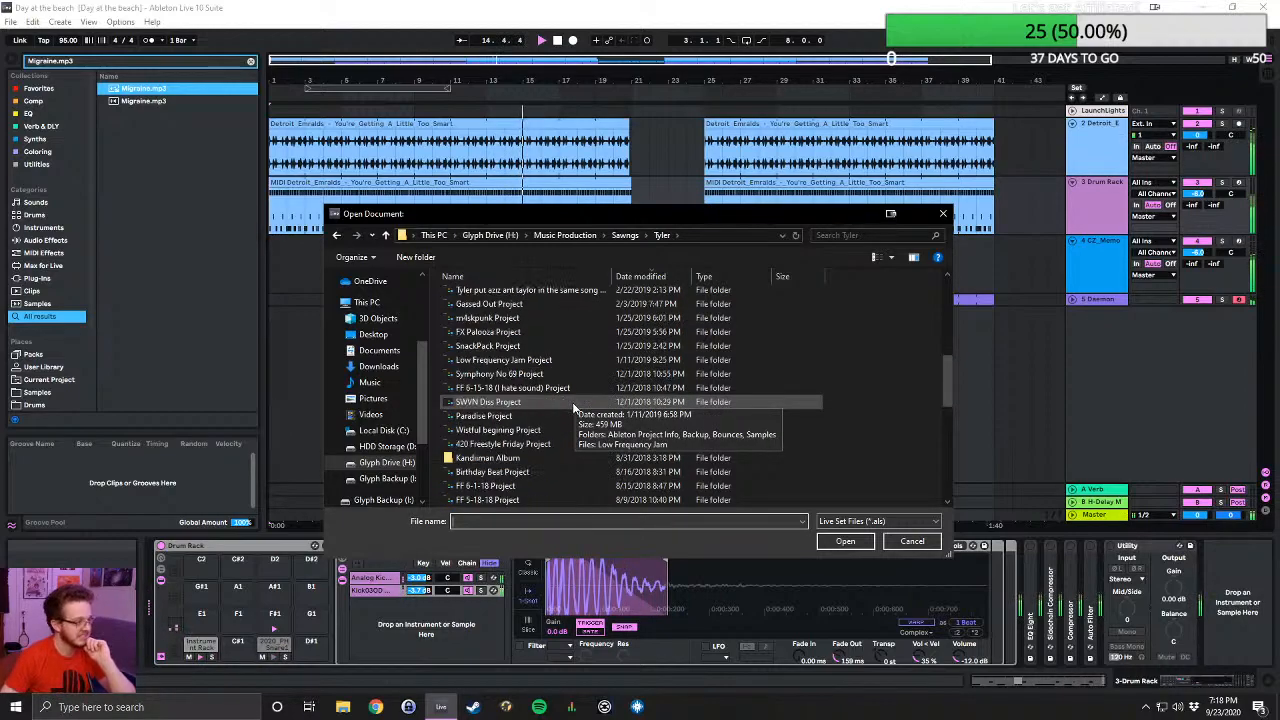
pyautogui.scroll(-2, 572, 405)
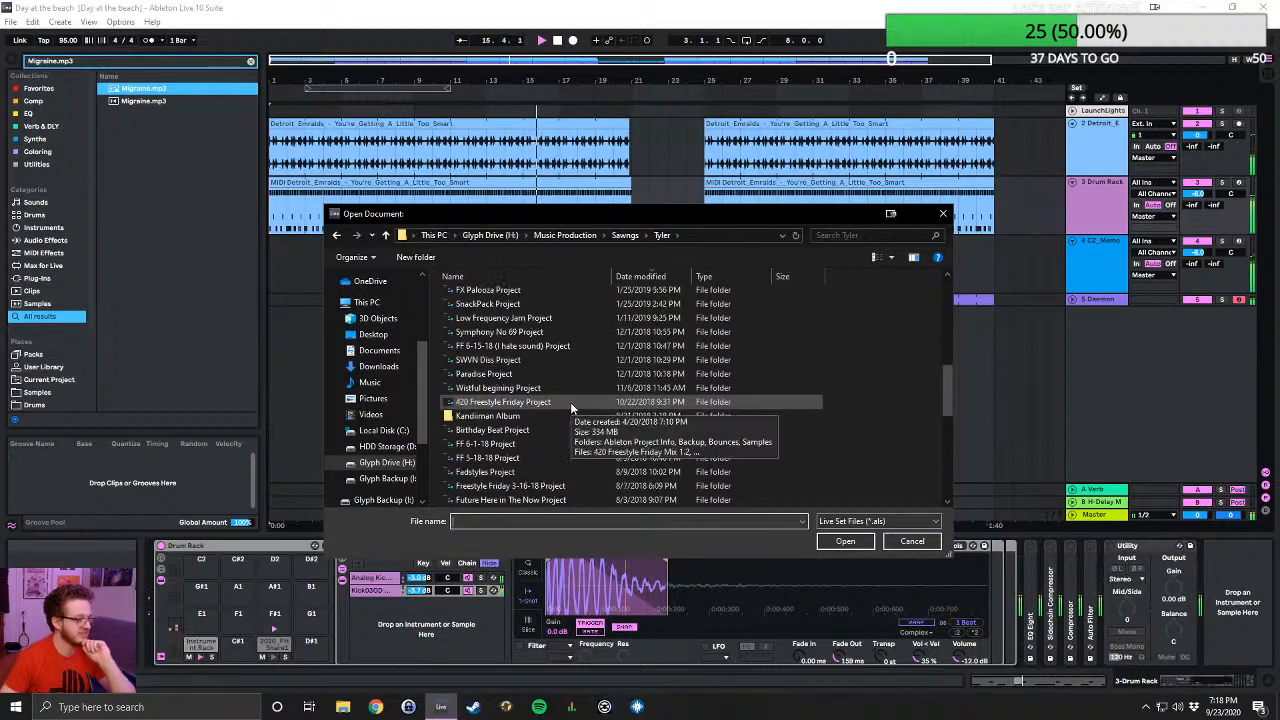
pyautogui.scroll(-1, 571, 400)
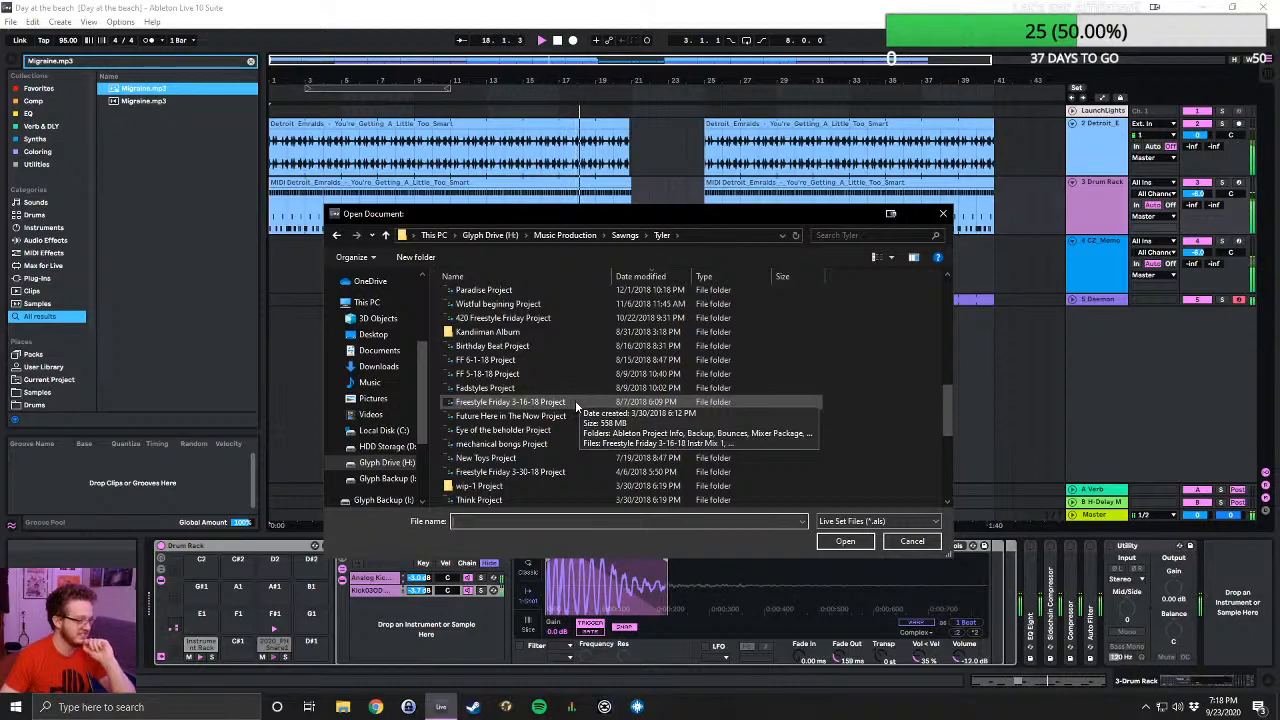
# - Check the Live Sets in Fadstyles Project, select Fadstyles V2, and sort the folder by date modified
pyautogui.doubleClick(570, 391)
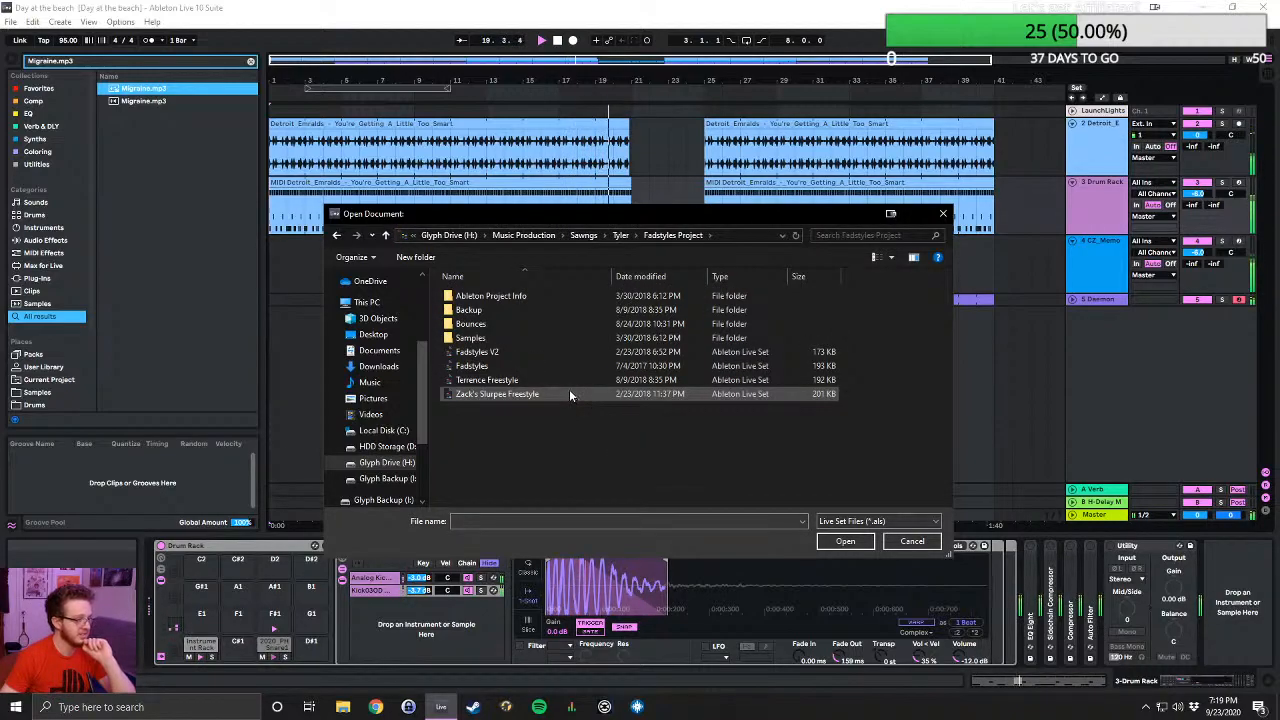
pyautogui.click(532, 349)
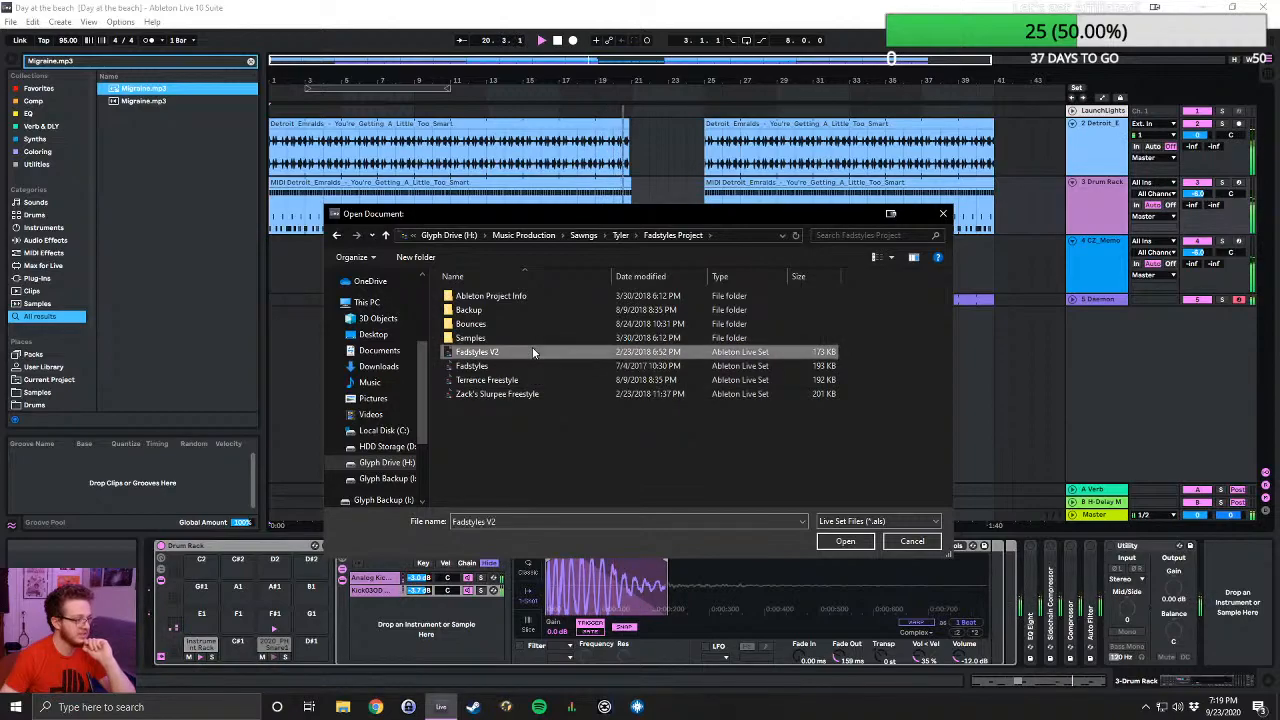
pyautogui.click(655, 276)
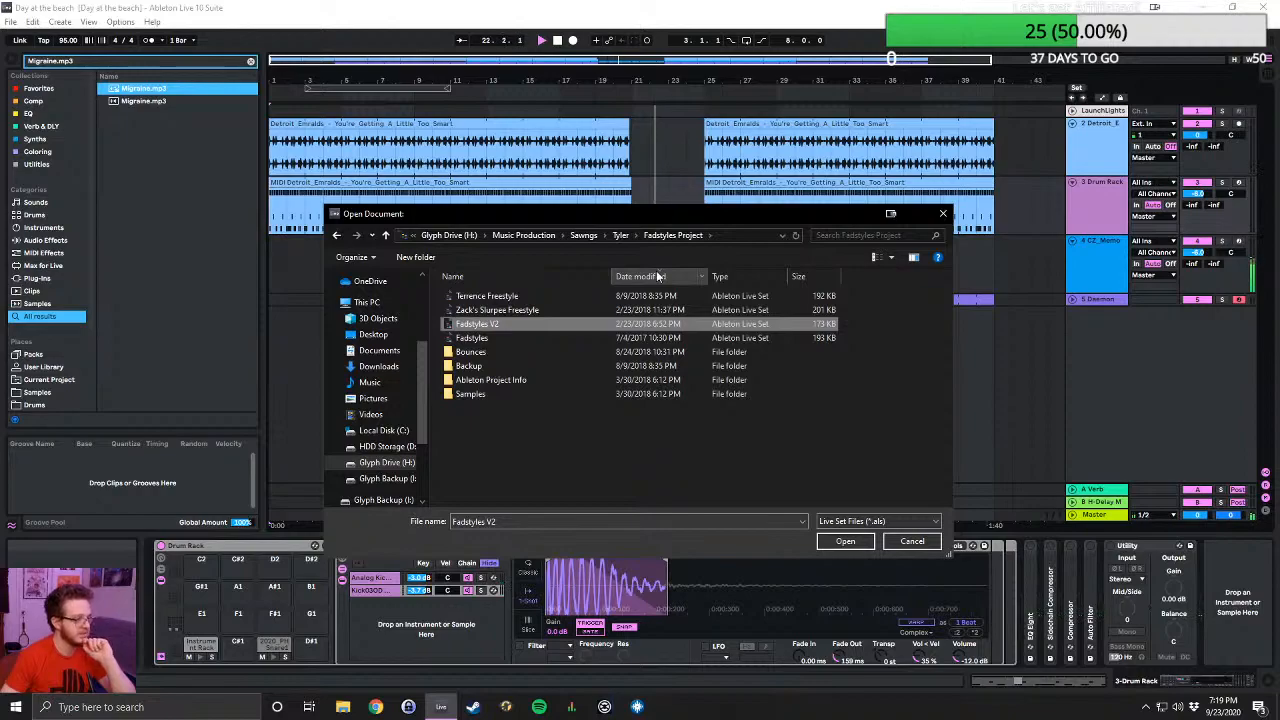
# - Look through the older project folders in the parent folder of Fadstyles Project, down to the end of the list
pyautogui.click(618, 236)
pyautogui.scroll(-3, 587, 384)
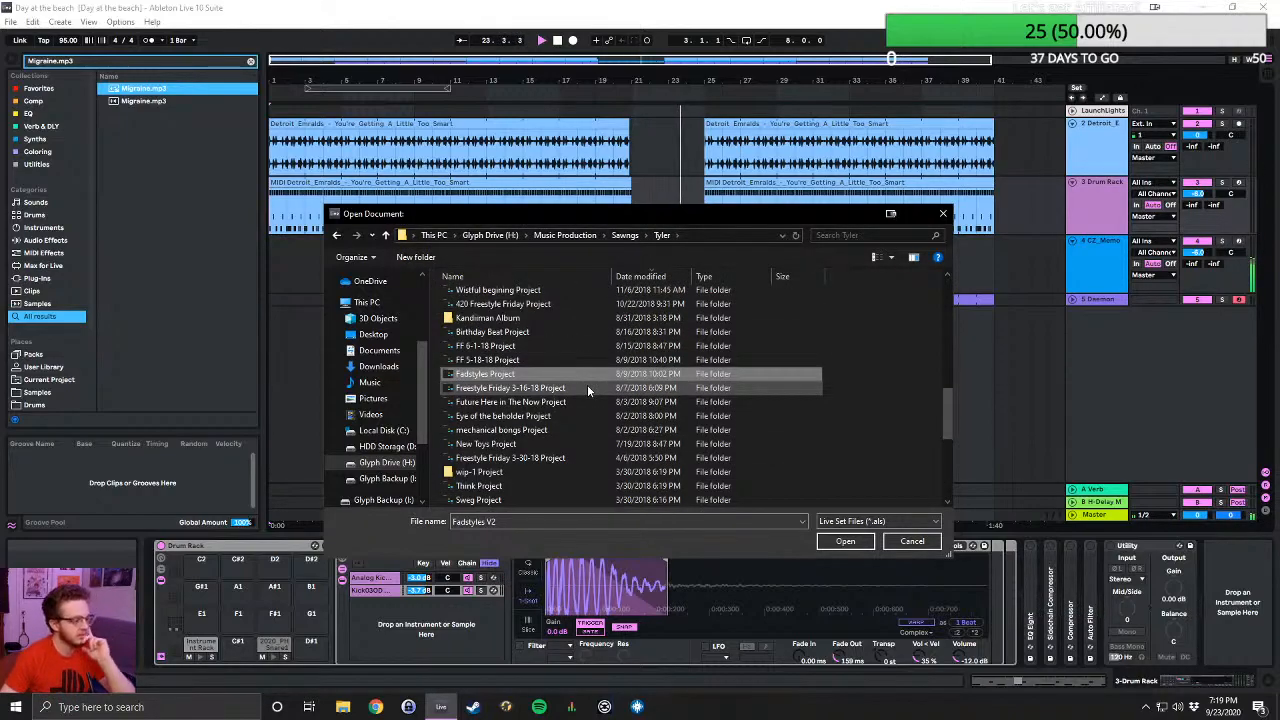
pyautogui.scroll(-2, 595, 375)
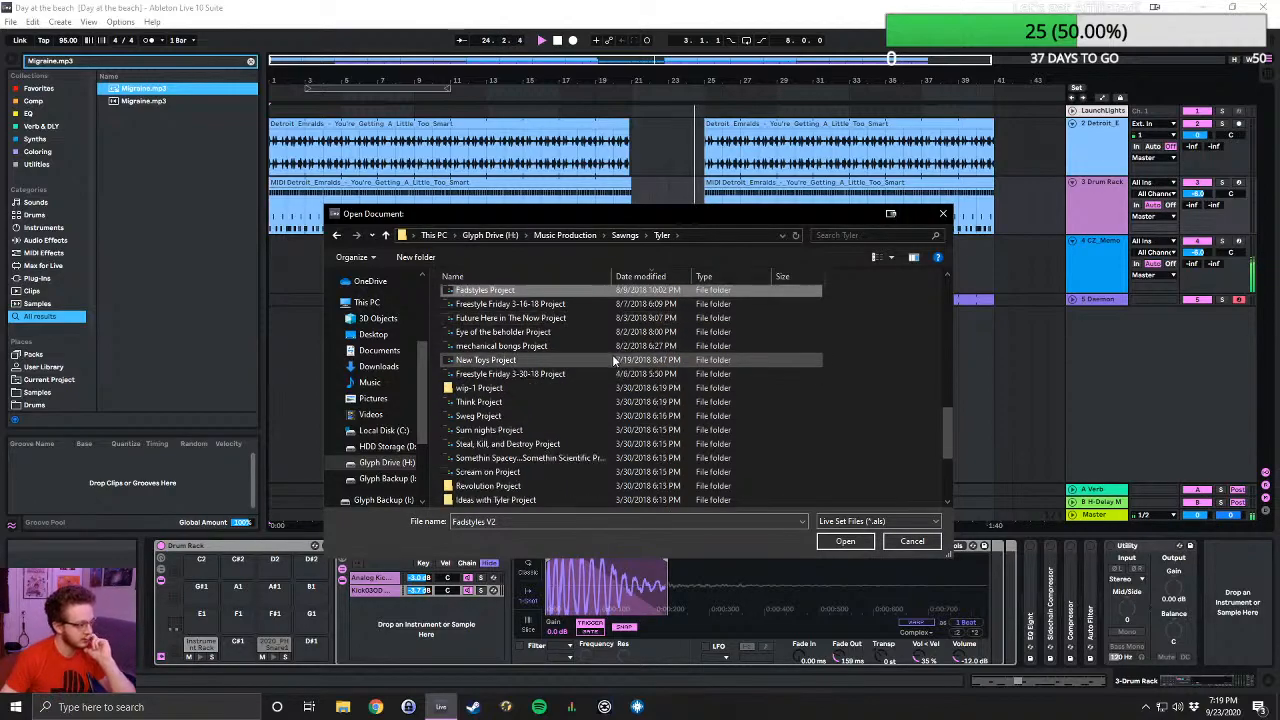
pyautogui.scroll(-1, 614, 359)
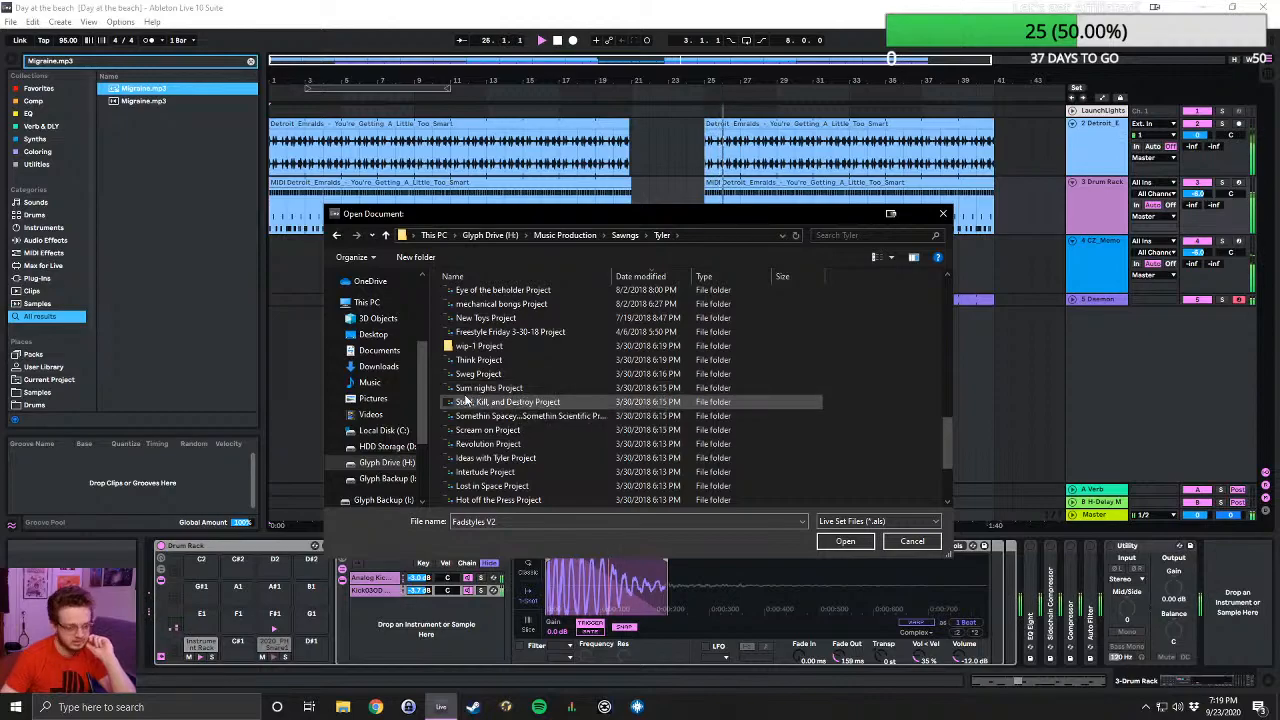
pyautogui.scroll(-1, 526, 416)
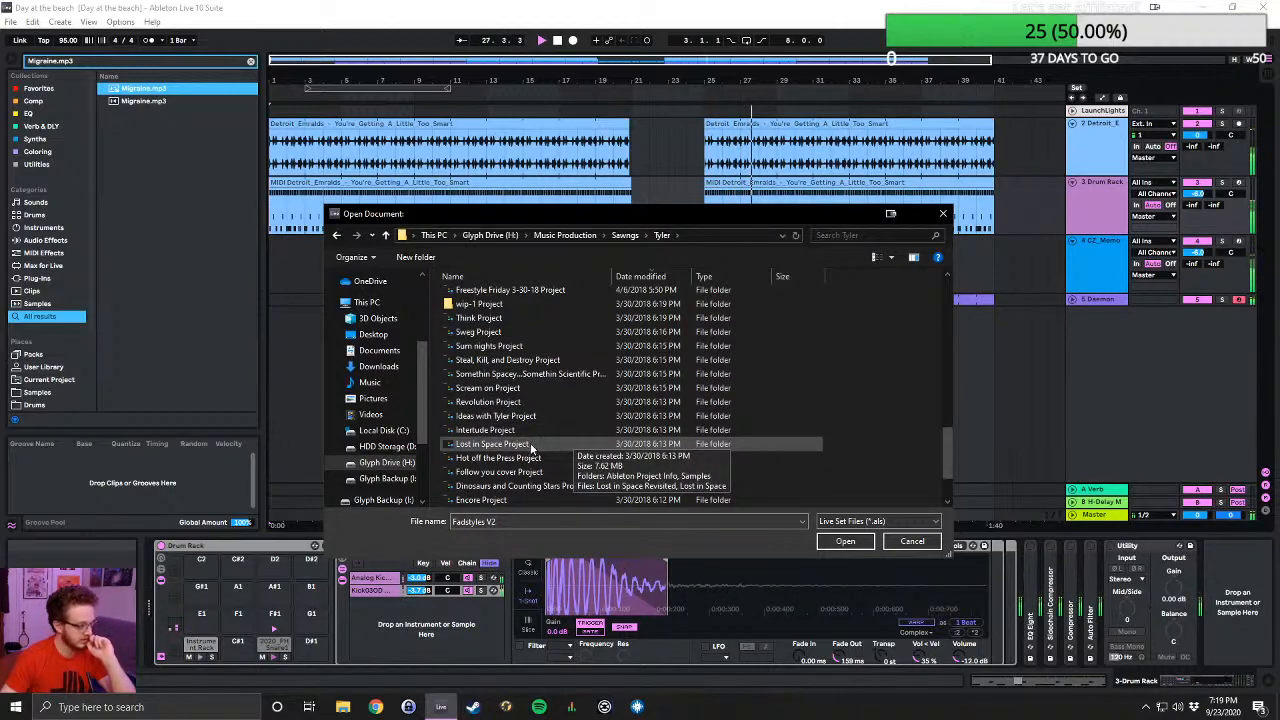
pyautogui.scroll(-2, 530, 447)
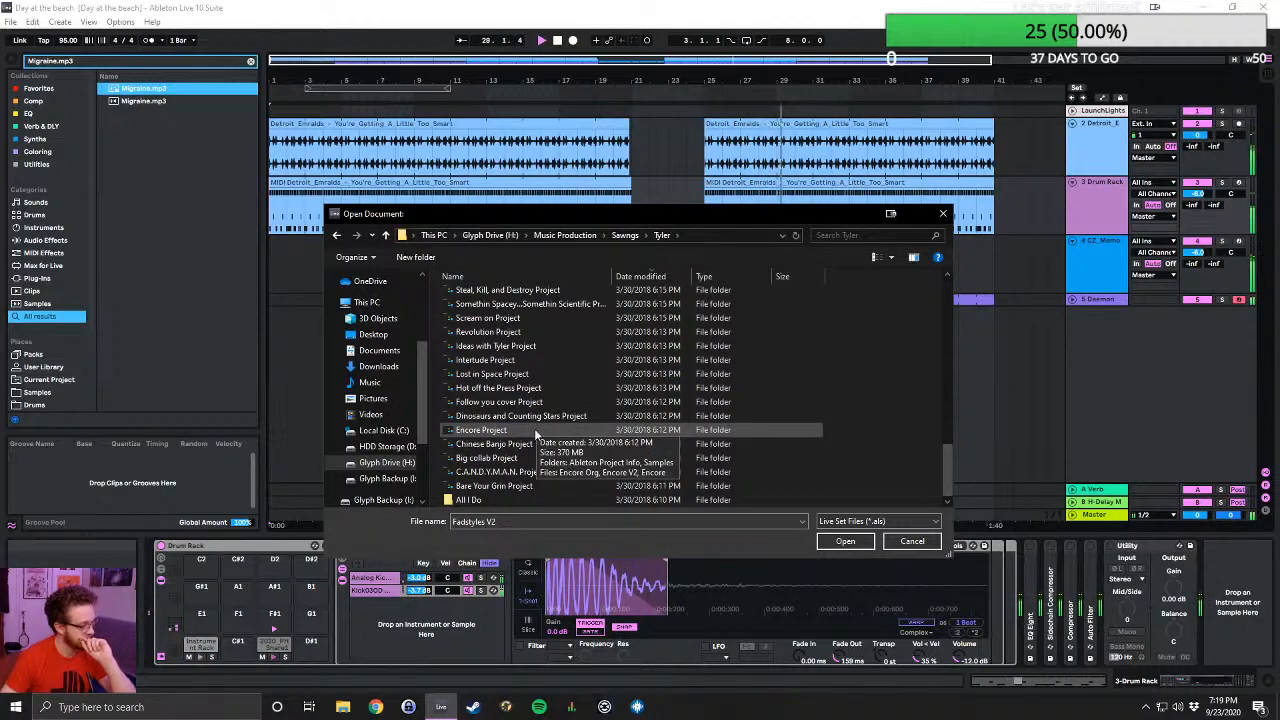
# - Browse the Beatz folder in Music Production and check the Live Sets in Too Deep Project and Fool for your love Project
pyautogui.click(384, 237)
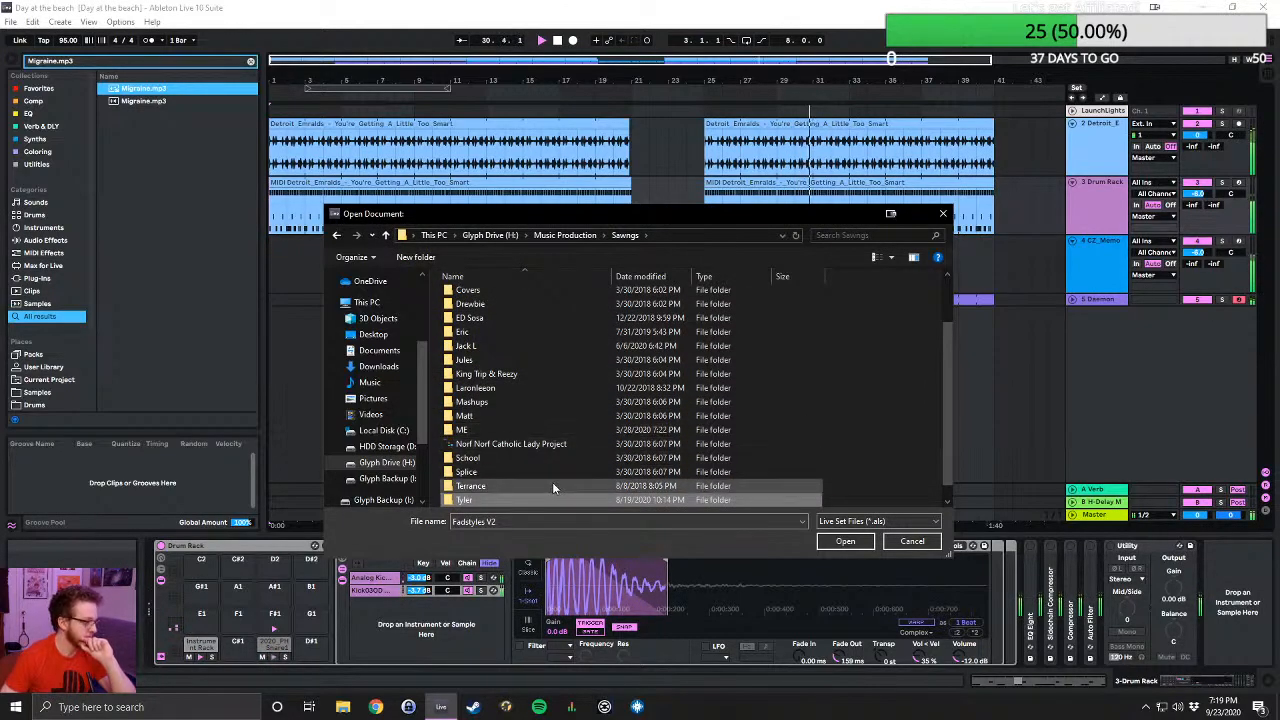
pyautogui.click(566, 236)
pyautogui.doubleClick(495, 322)
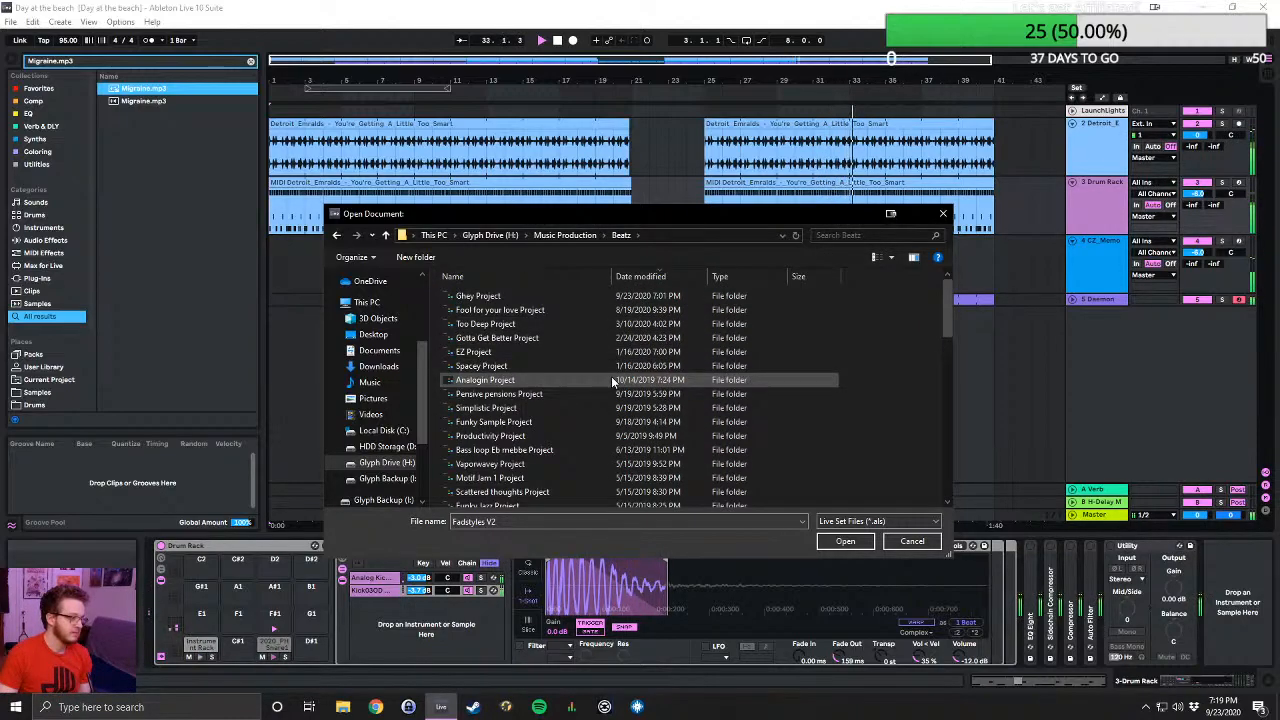
pyautogui.doubleClick(528, 323)
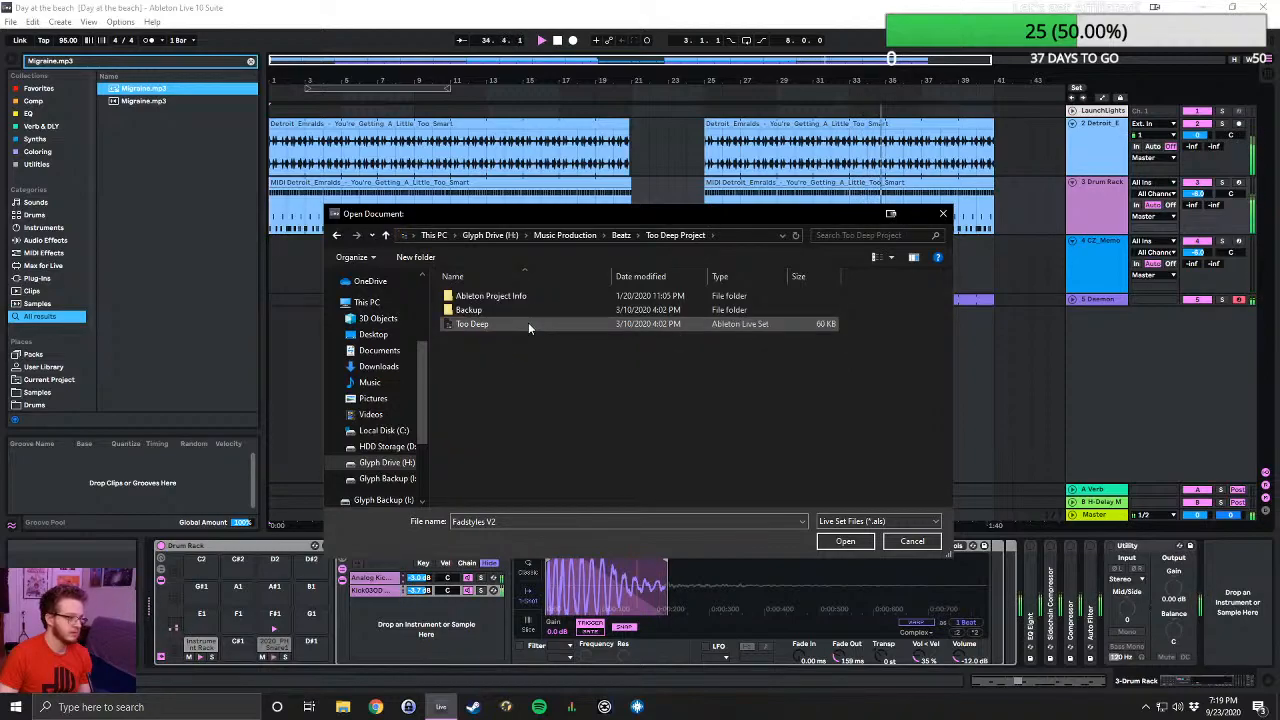
pyautogui.click(386, 236)
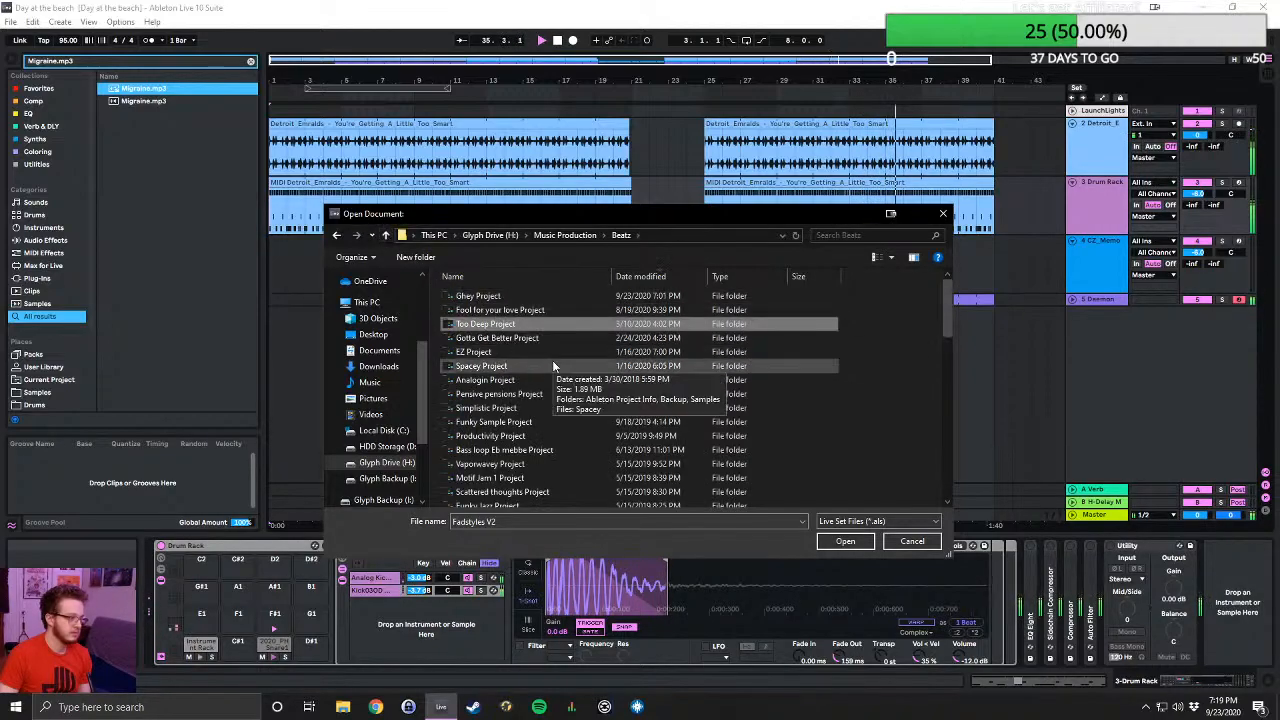
pyautogui.doubleClick(540, 310)
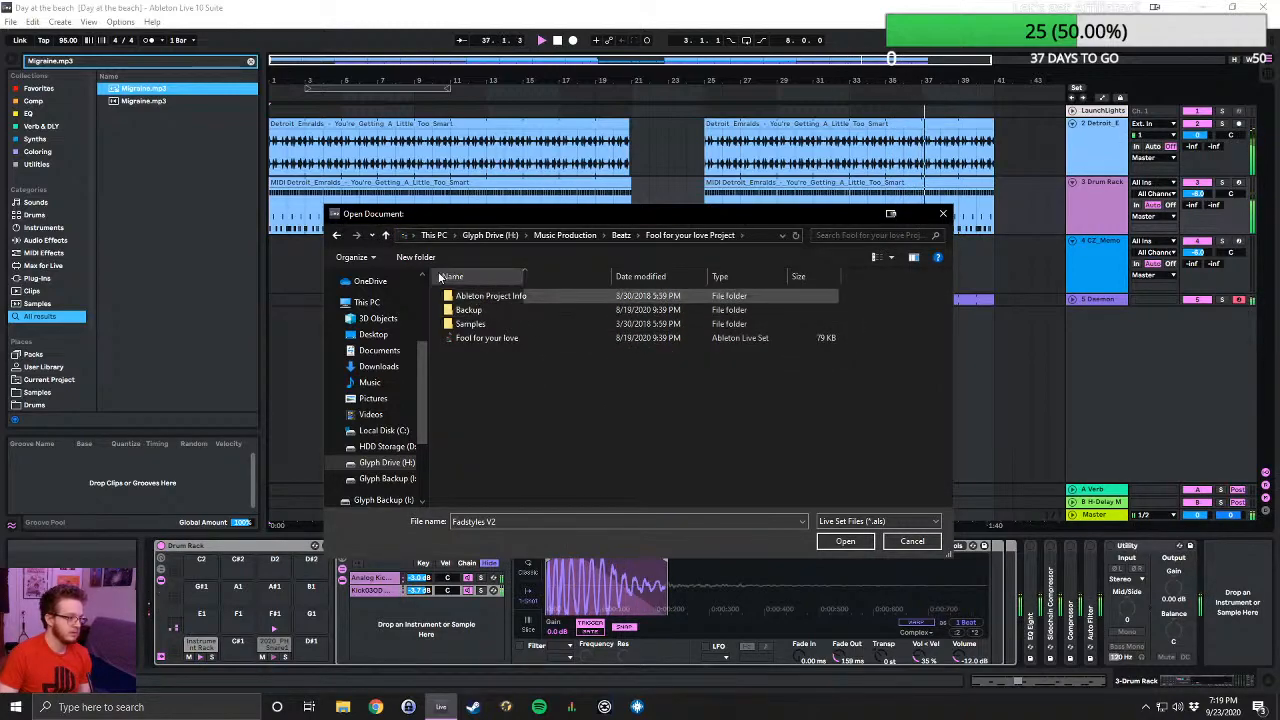
pyautogui.click(385, 236)
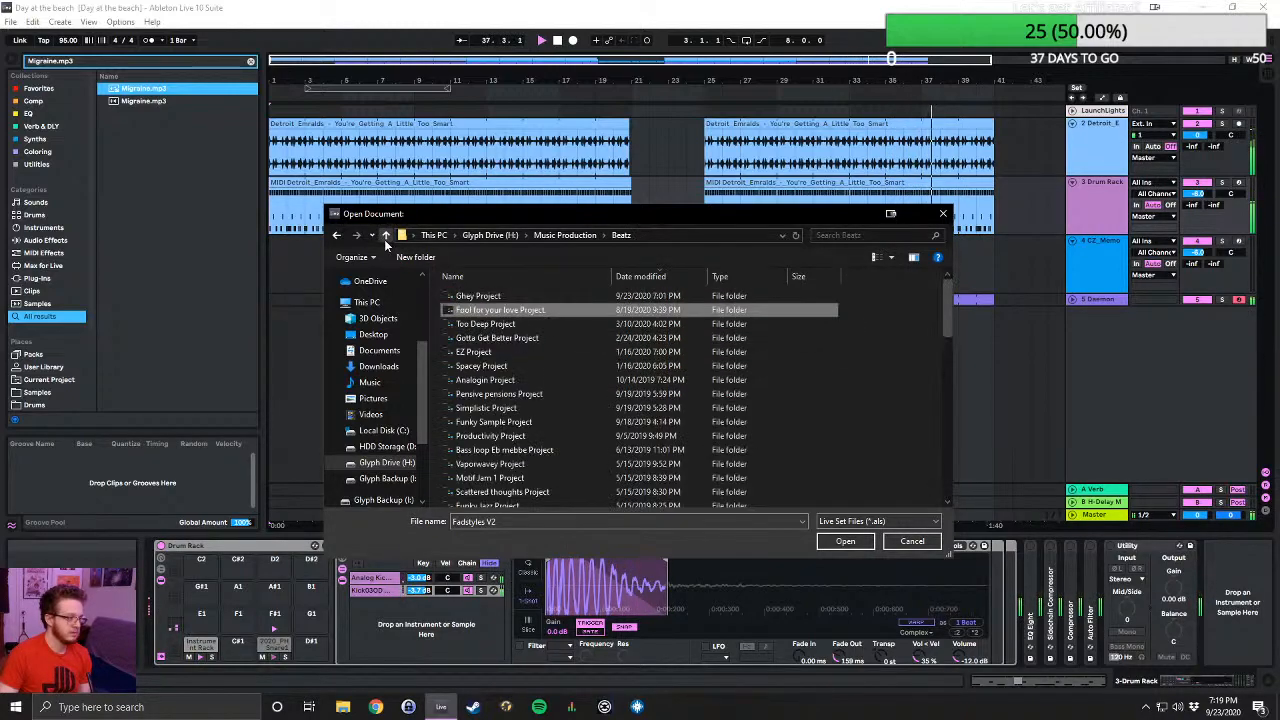
# - Open the Pensive pensions REWORK Live Set from Pensive pensions Project, agreeing to stop the audio
pyautogui.doubleClick(522, 394)
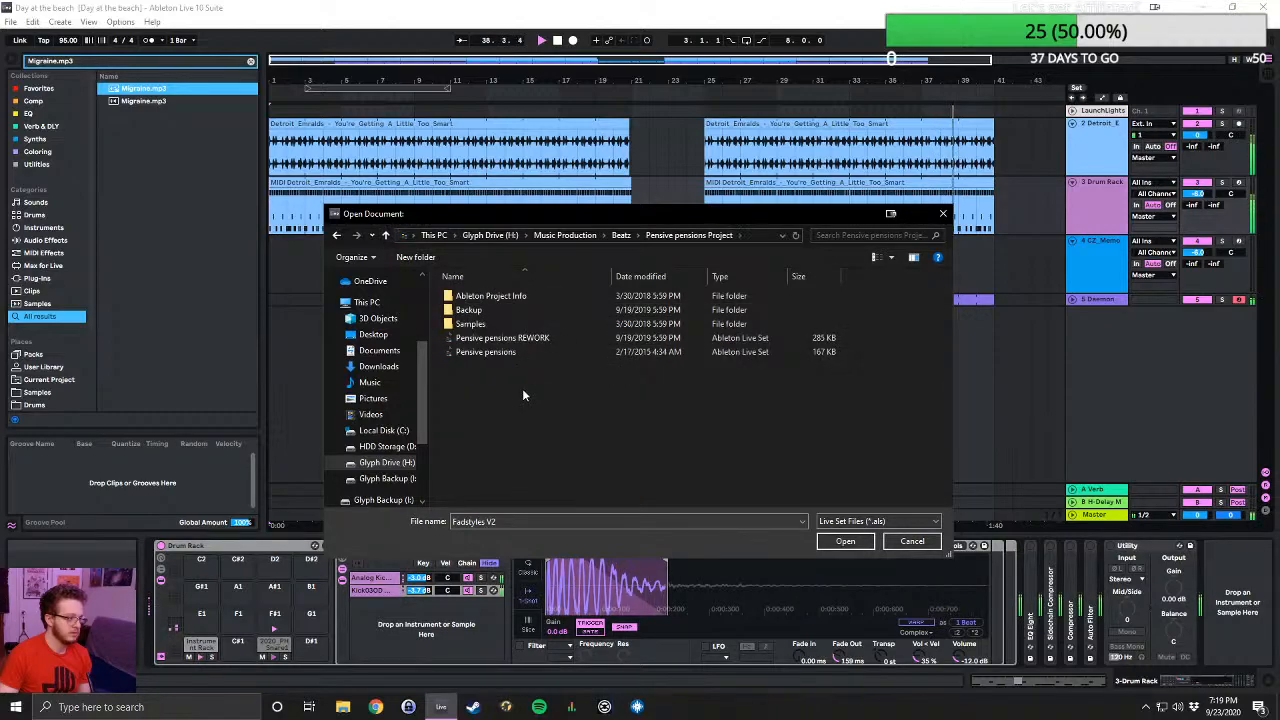
pyautogui.doubleClick(500, 338)
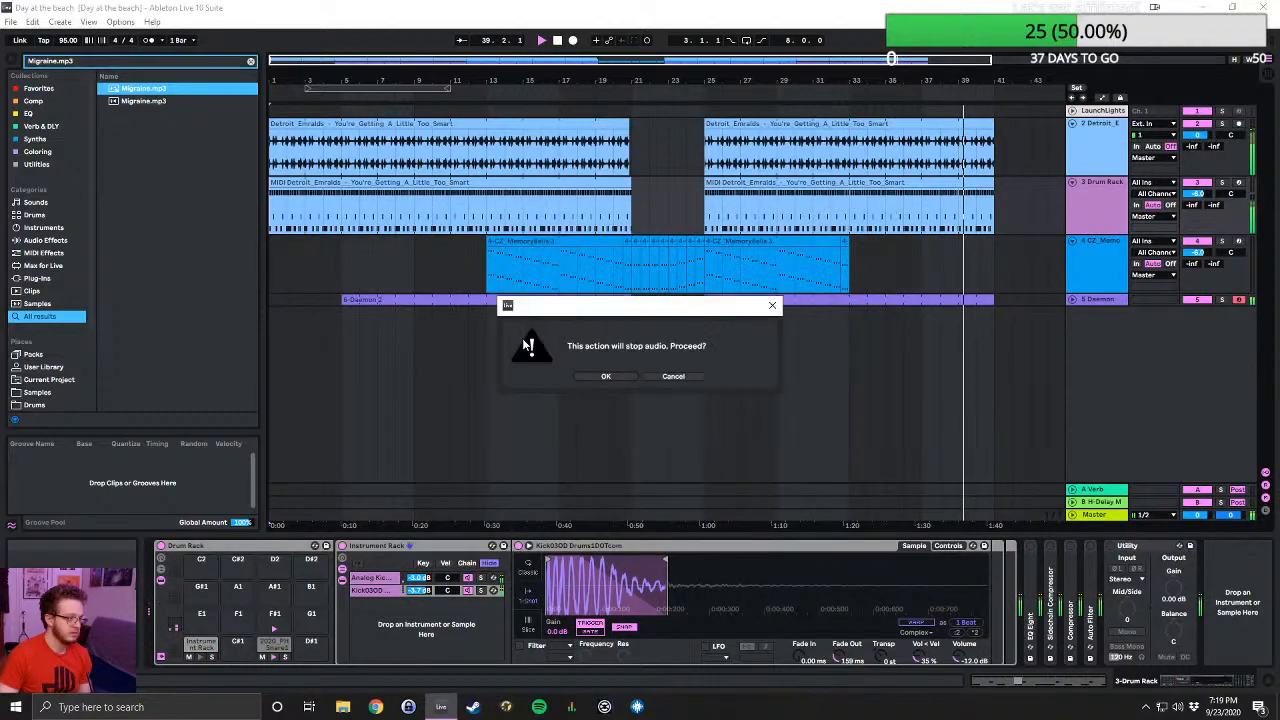
pyautogui.click(605, 377)
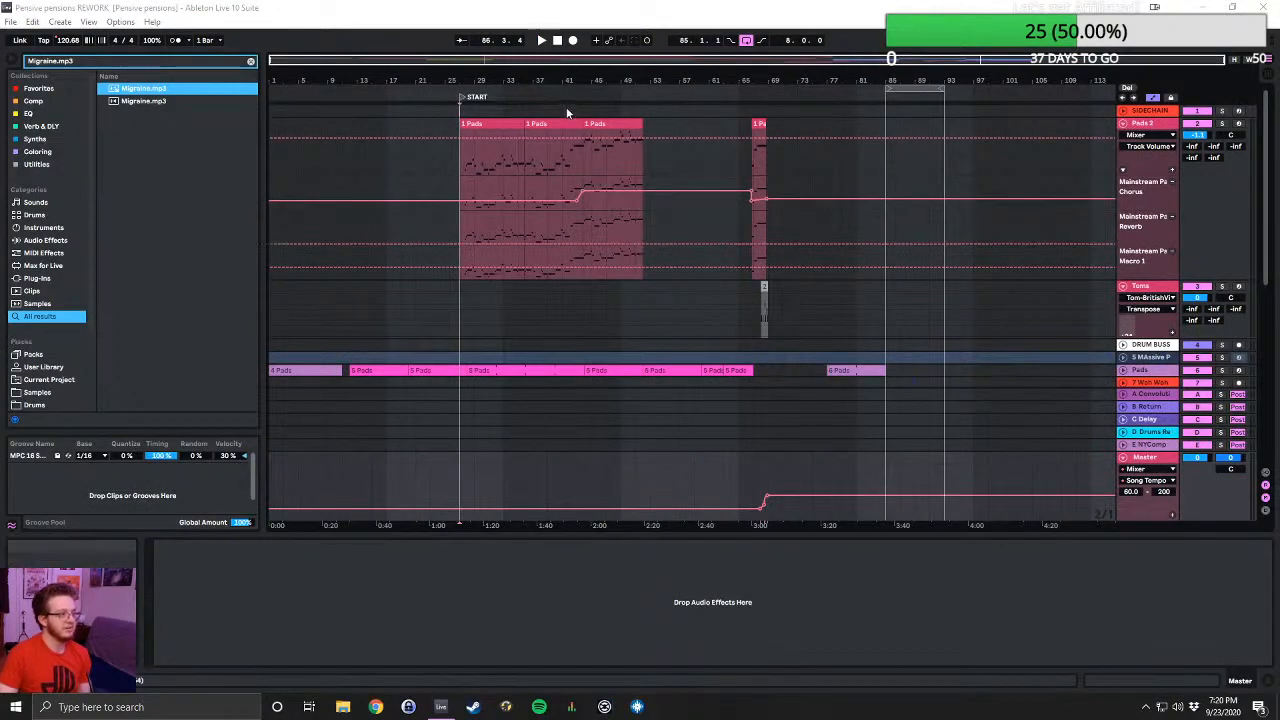
# - Audition the arrangement from the beginning, from the START locator and from about bar 19, looking over its tracks
pyautogui.click(559, 41)
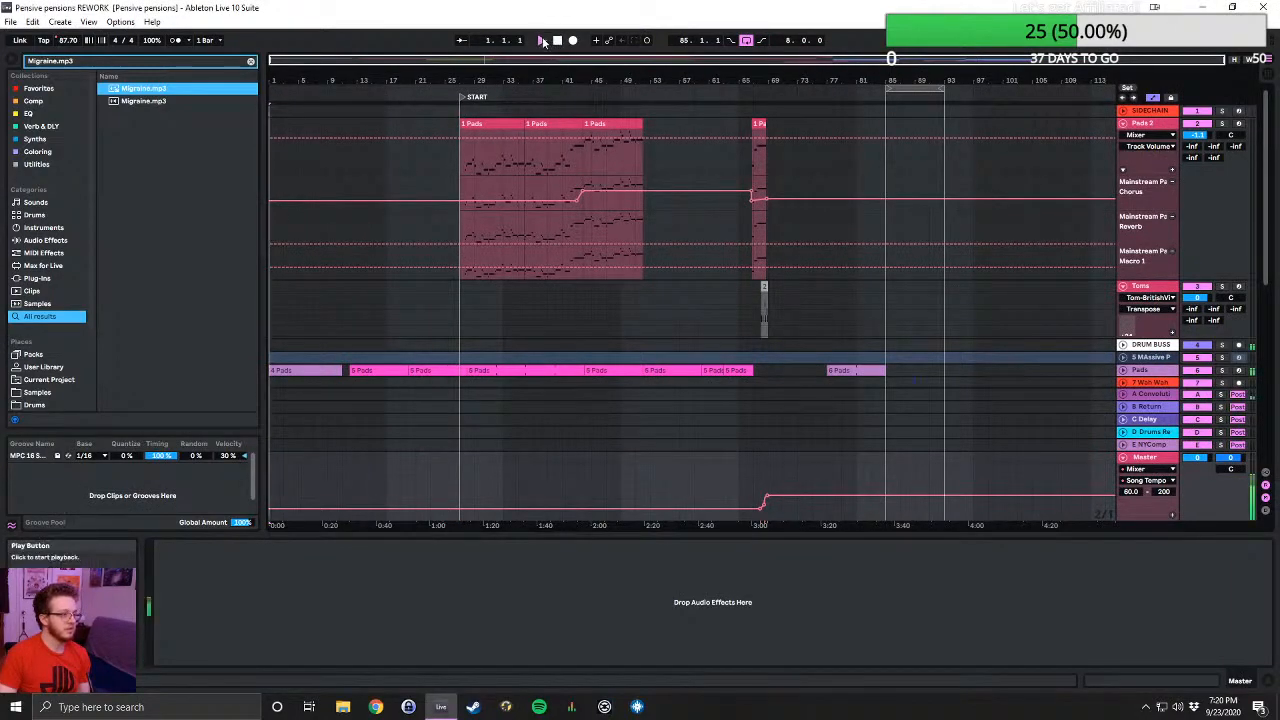
pyautogui.click(543, 41)
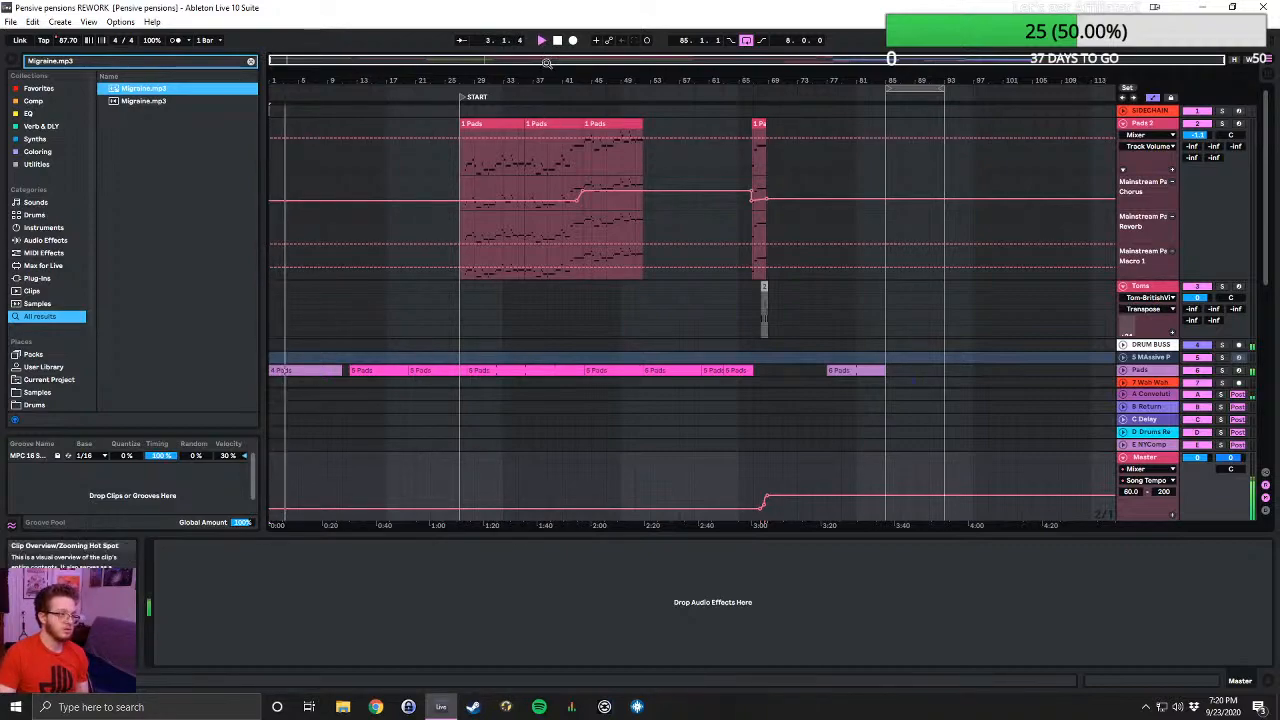
pyautogui.moveTo(545, 62); pyautogui.dragTo(569, 144)
pyautogui.scroll(-3, 588, 220)
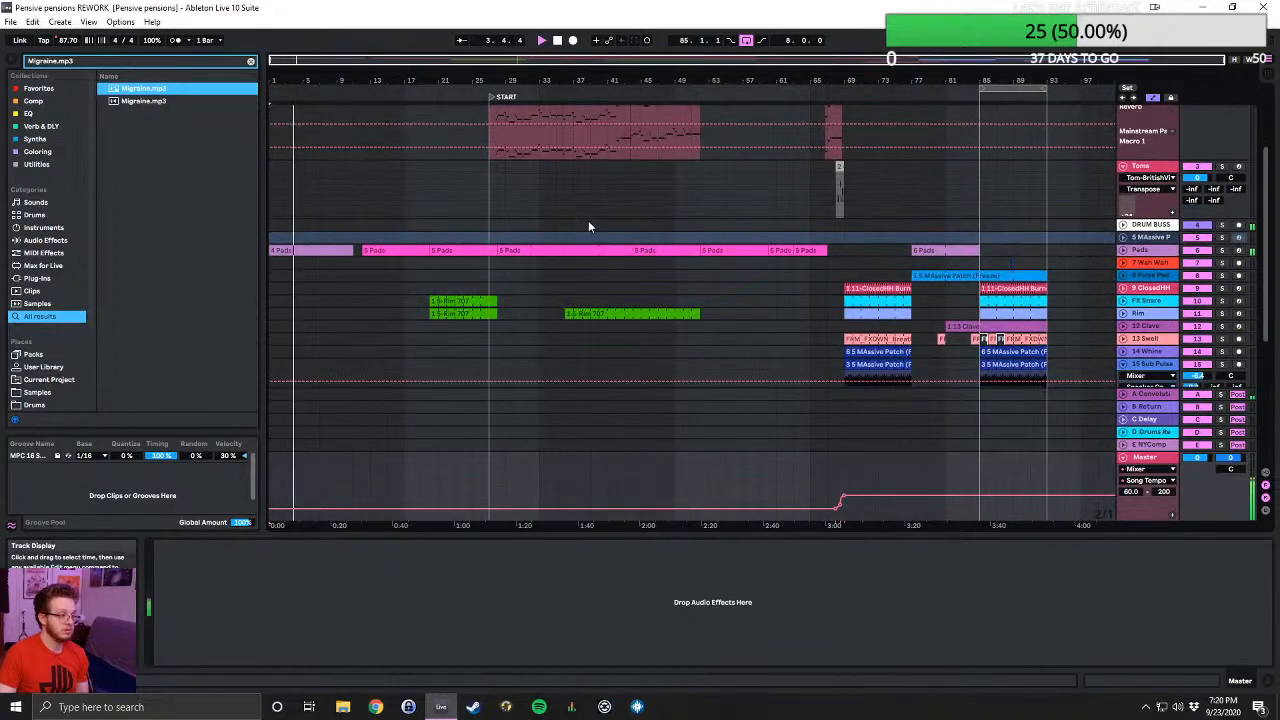
pyautogui.scroll(-3, 588, 226)
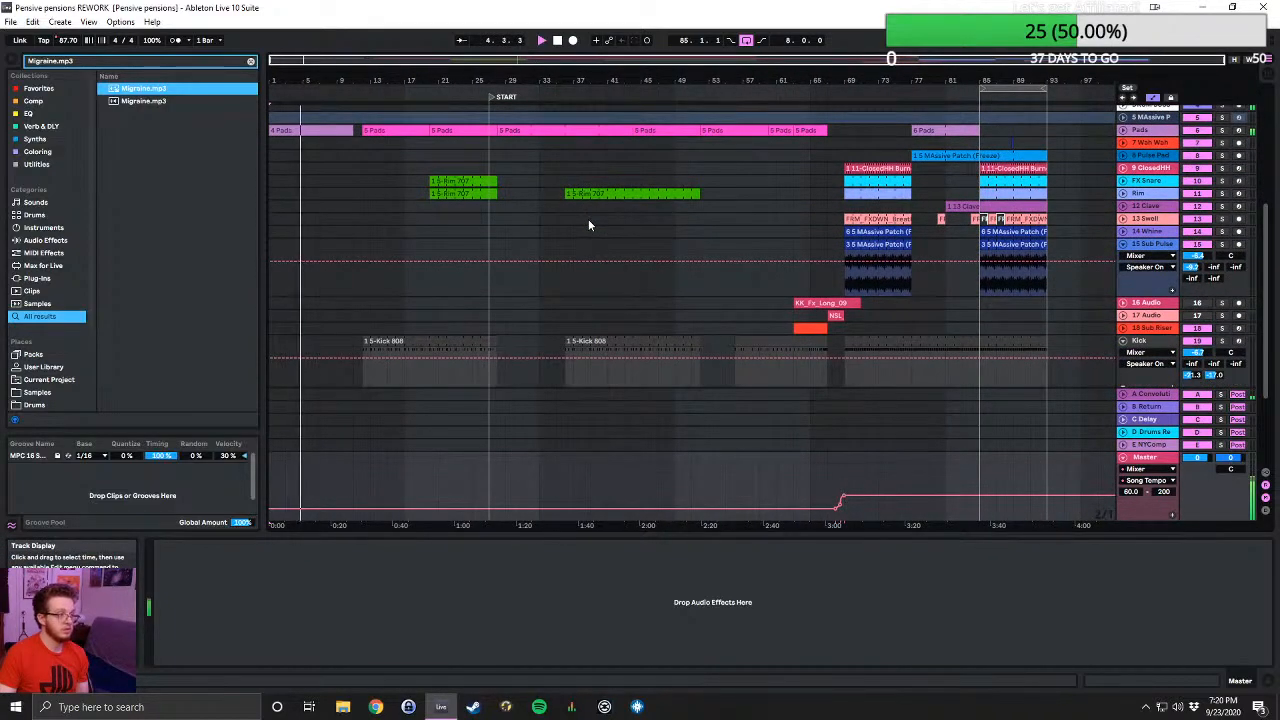
pyautogui.click(490, 97)
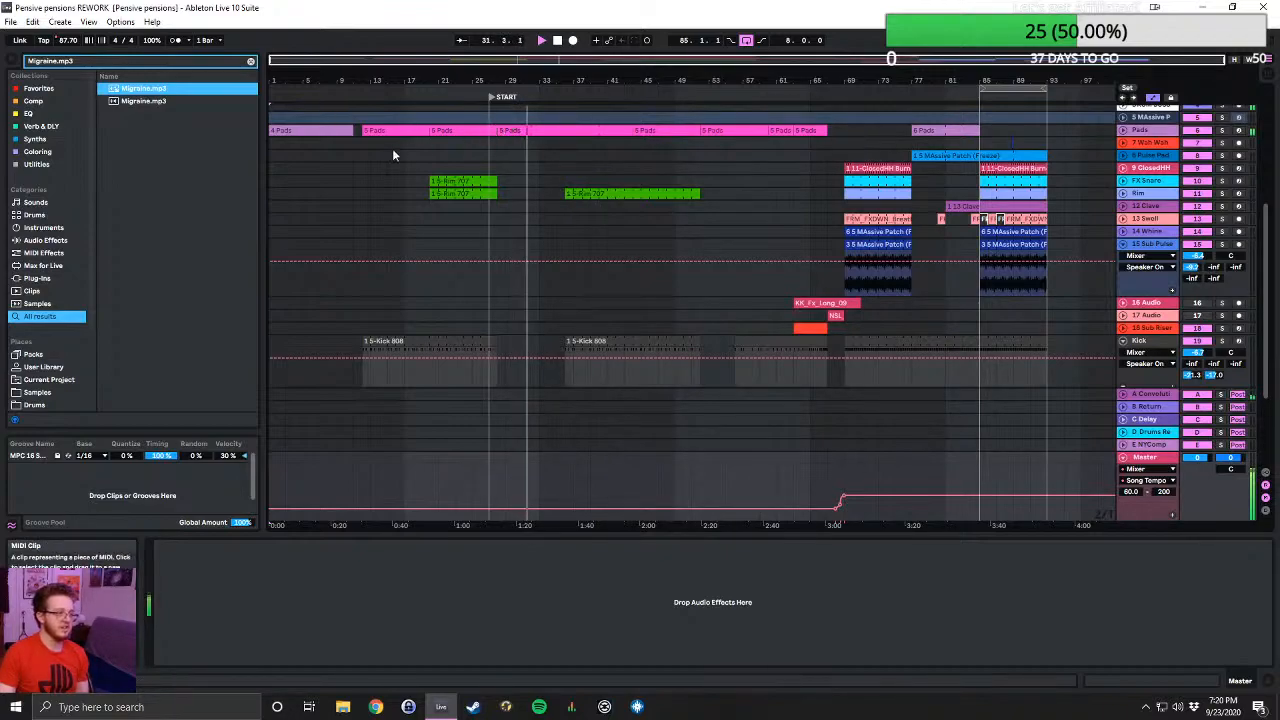
pyautogui.click(424, 95)
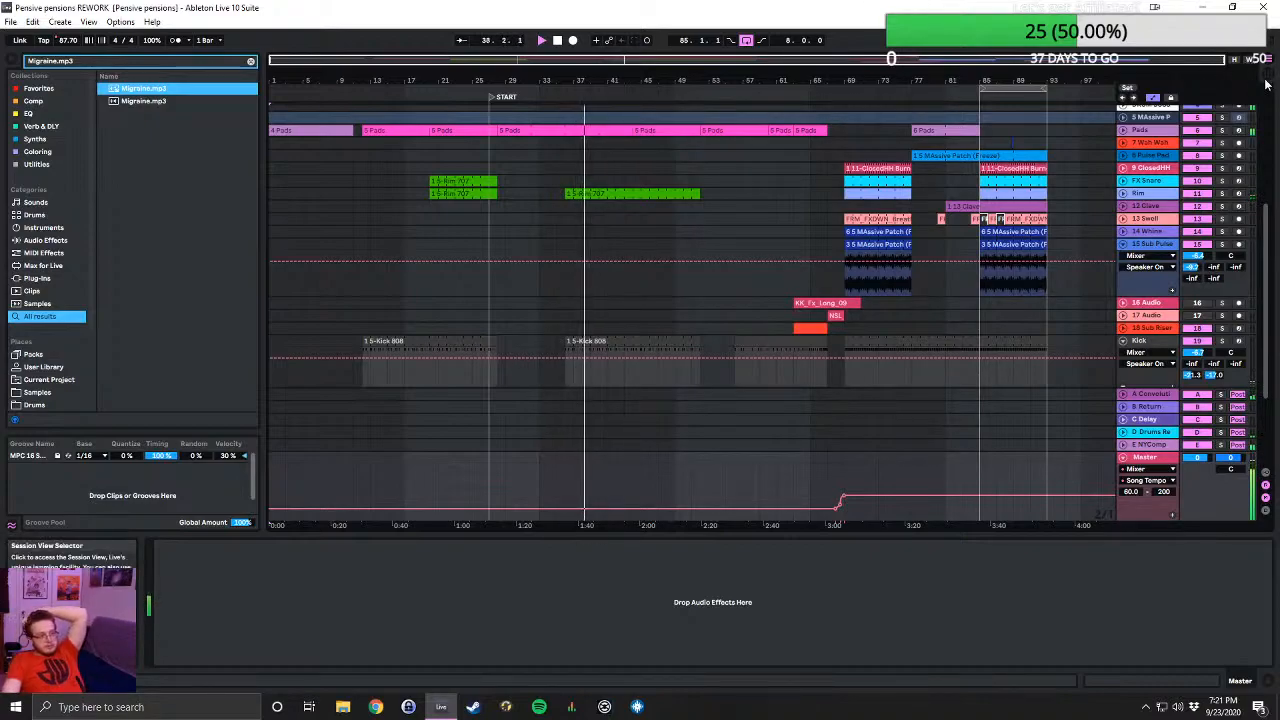
# - Show the Session View and set the input of the 7 Wah Wah, 8 Pulse Pad and DRUM BUSS tracks to No Input
pyautogui.press('Tab')
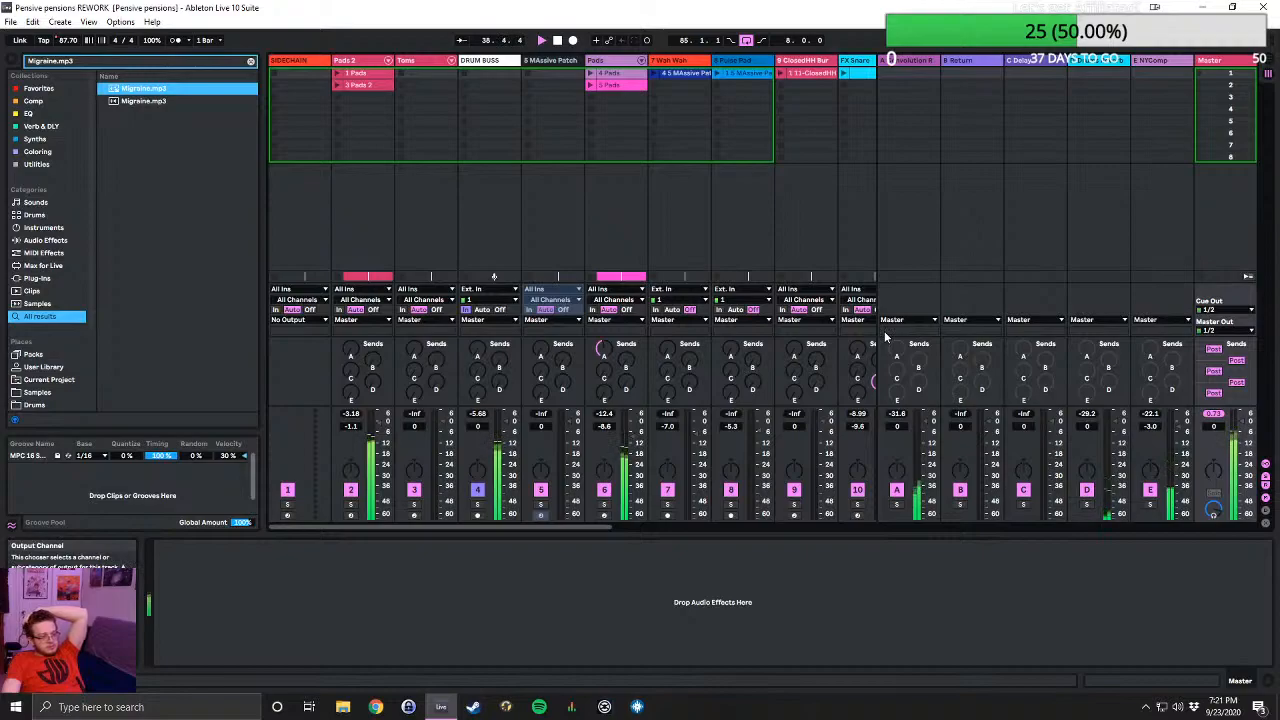
pyautogui.click(673, 293)
pyautogui.click(660, 620)
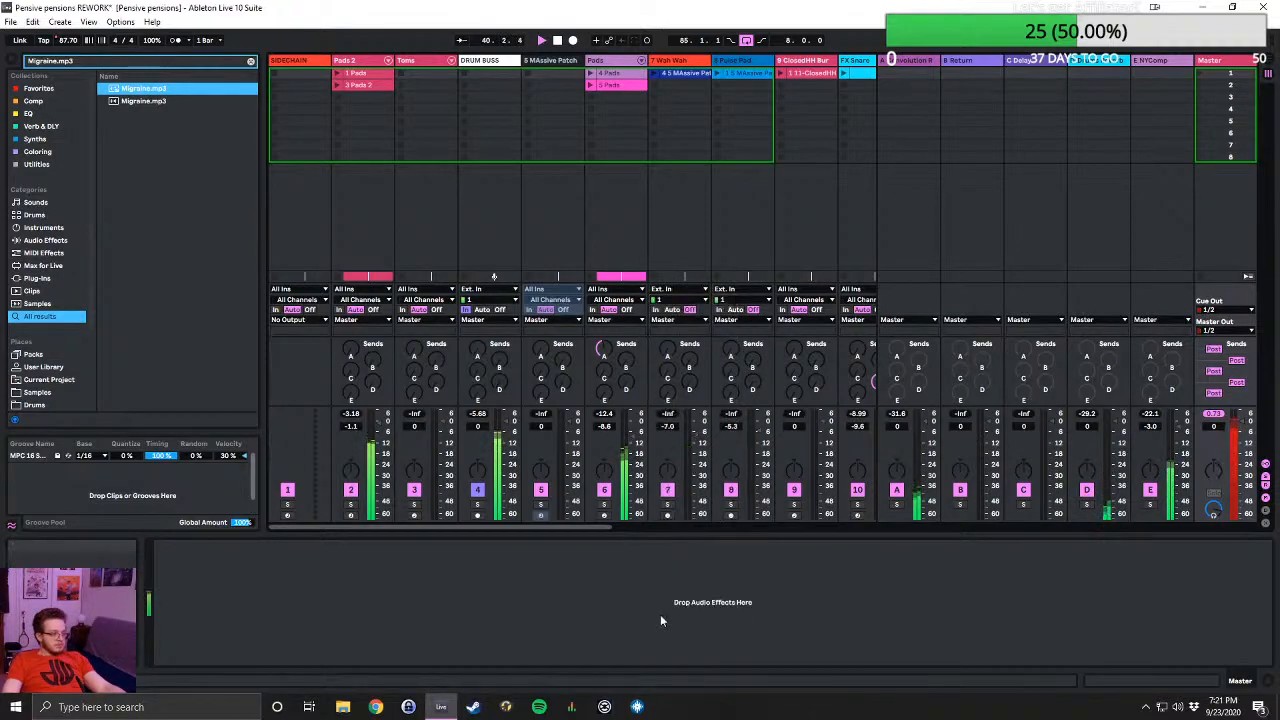
pyautogui.click(727, 291)
pyautogui.click(734, 618)
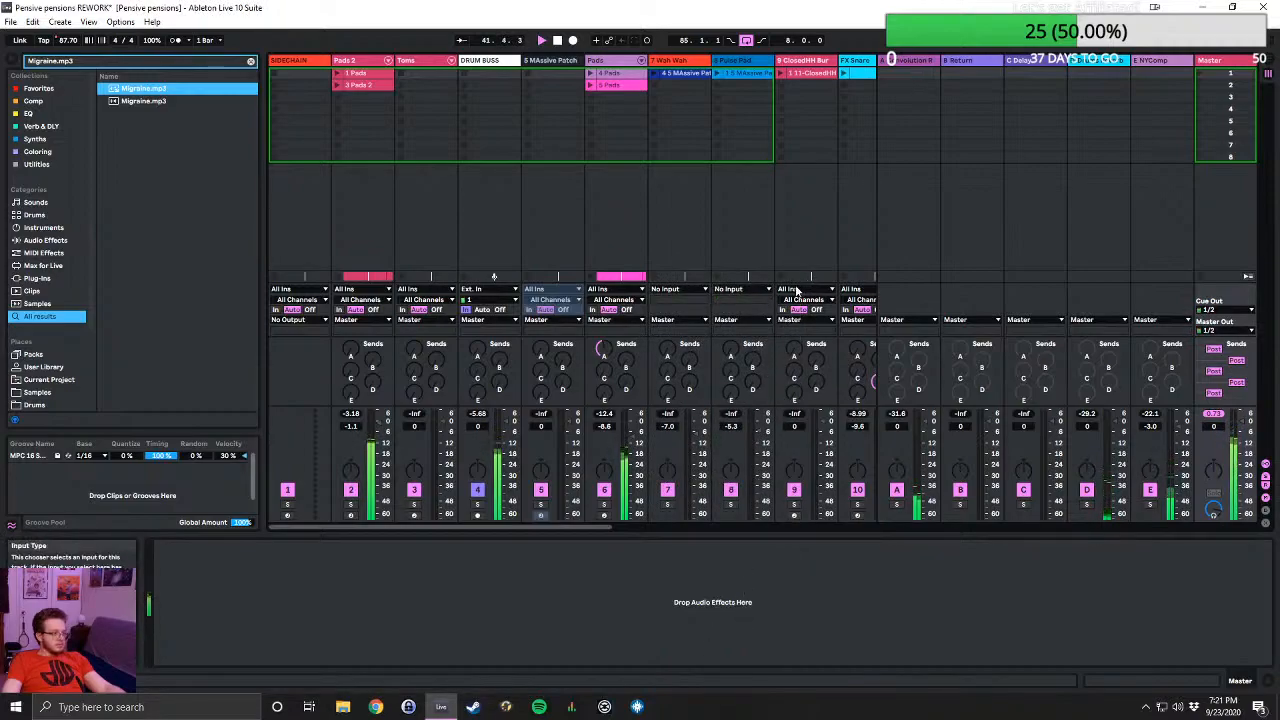
pyautogui.click(480, 292)
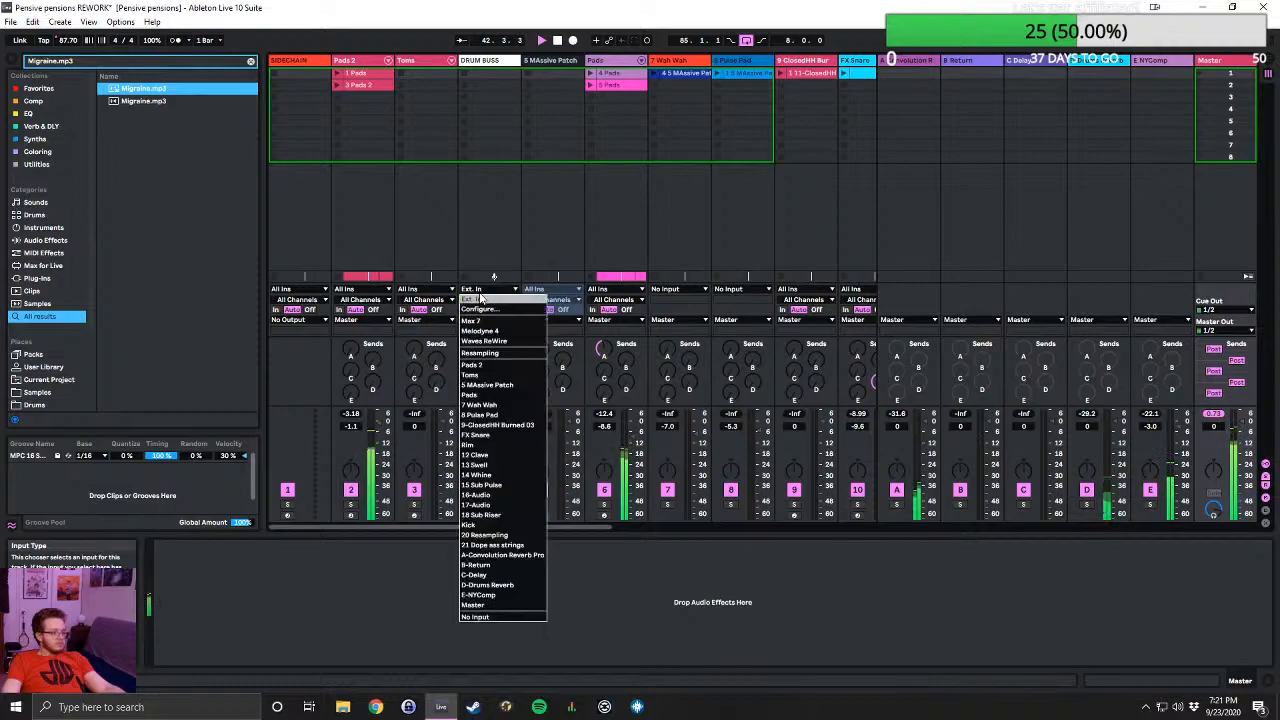
pyautogui.click(496, 618)
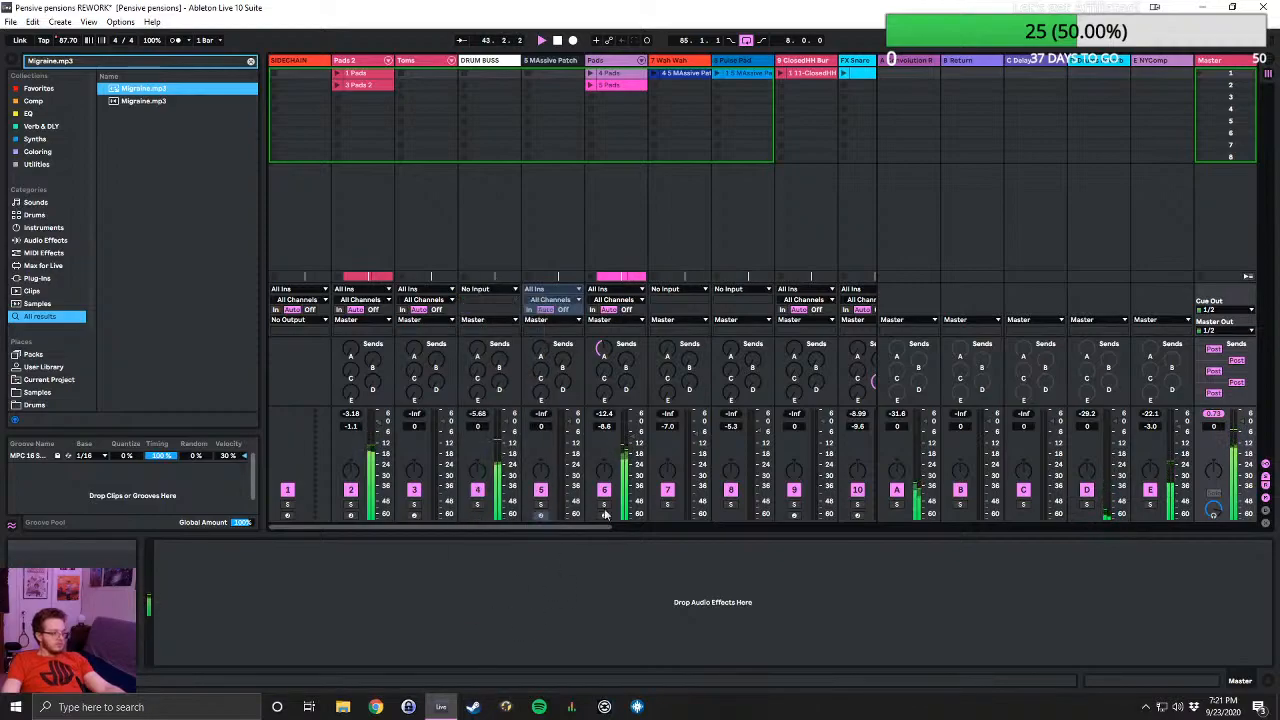
# - Set the input of the 13 Swell and 14 Whine tracks to No Input
pyautogui.hscroll(4, 864, 308)
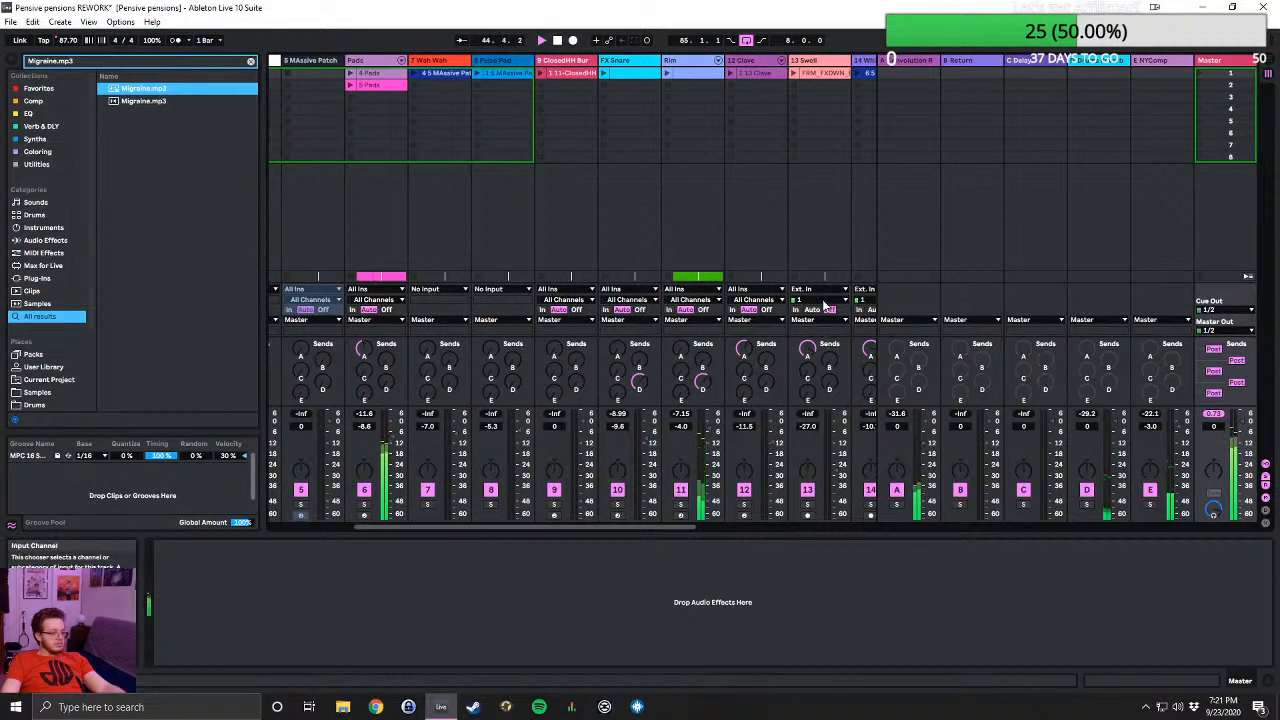
pyautogui.click(824, 302)
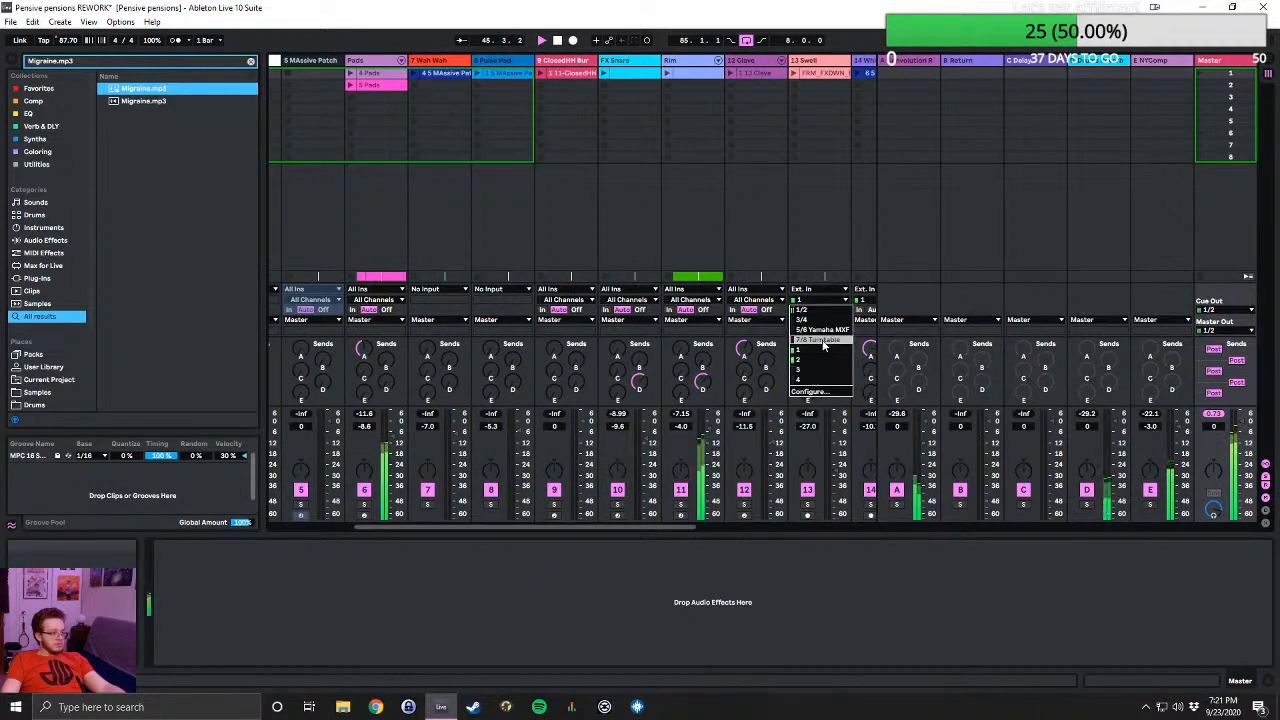
pyautogui.click(817, 292)
pyautogui.click(817, 290)
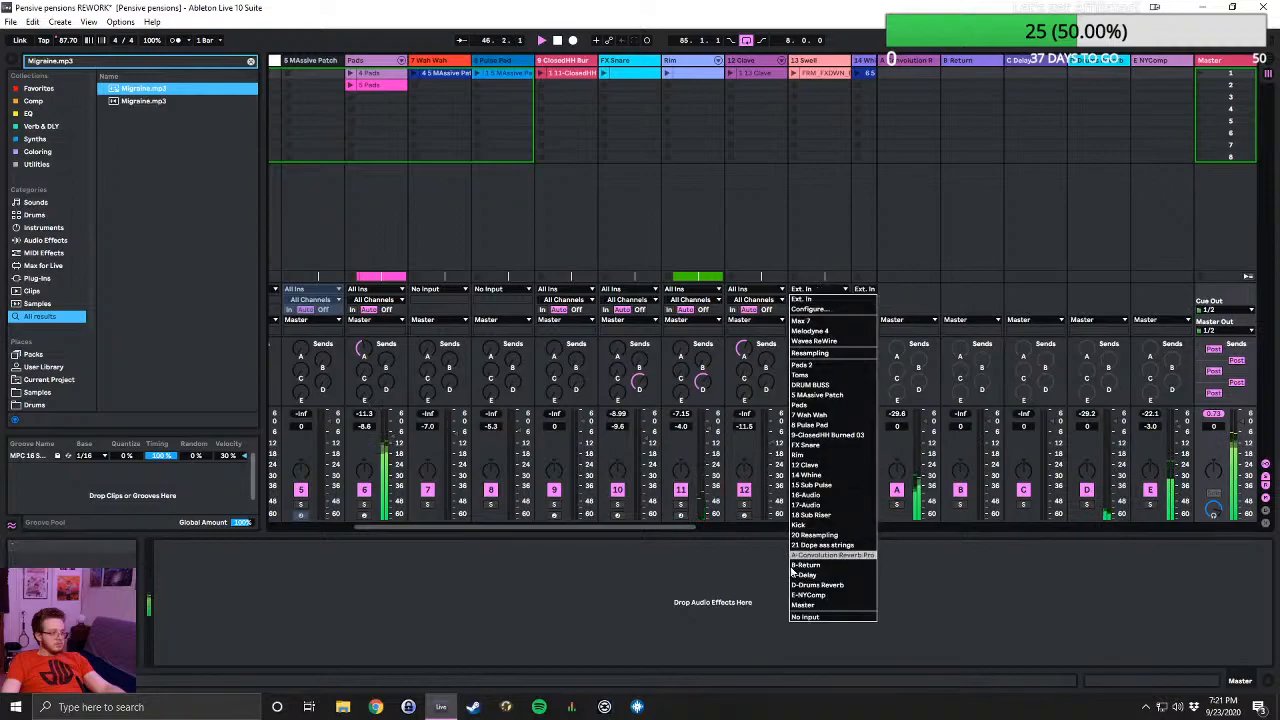
pyautogui.click(808, 614)
pyautogui.hscroll(2, 784, 340)
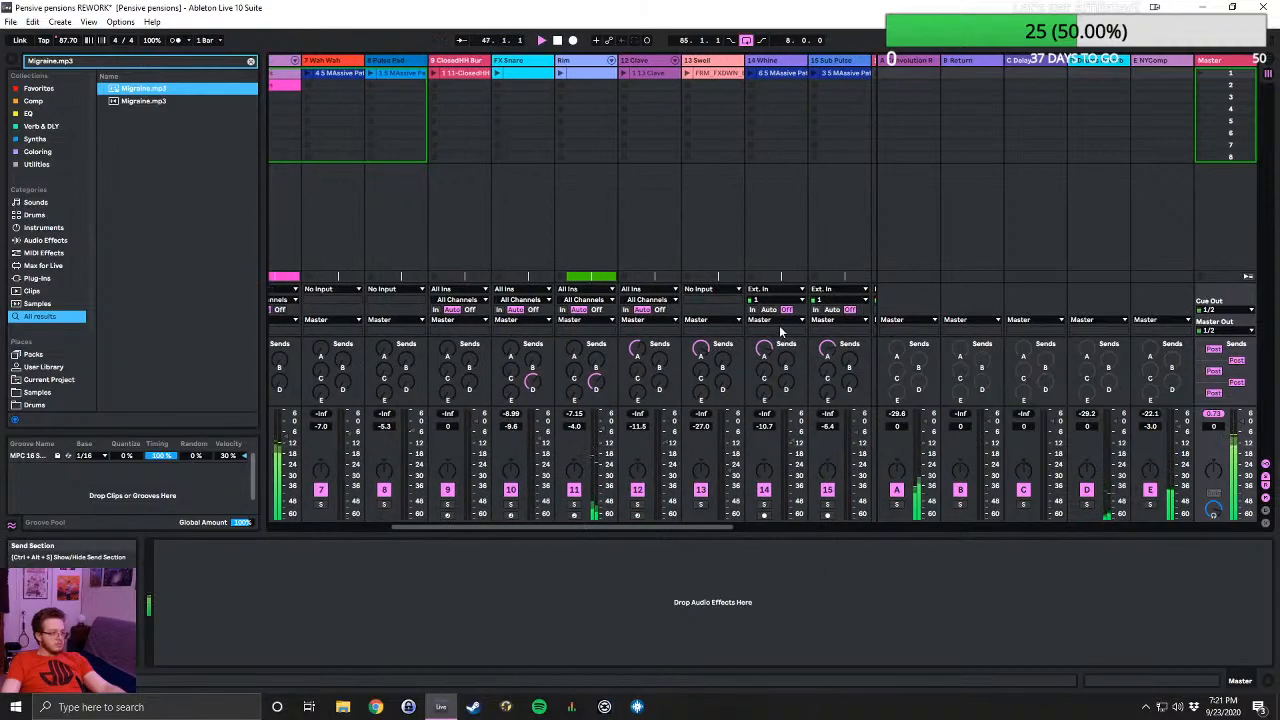
pyautogui.click(778, 291)
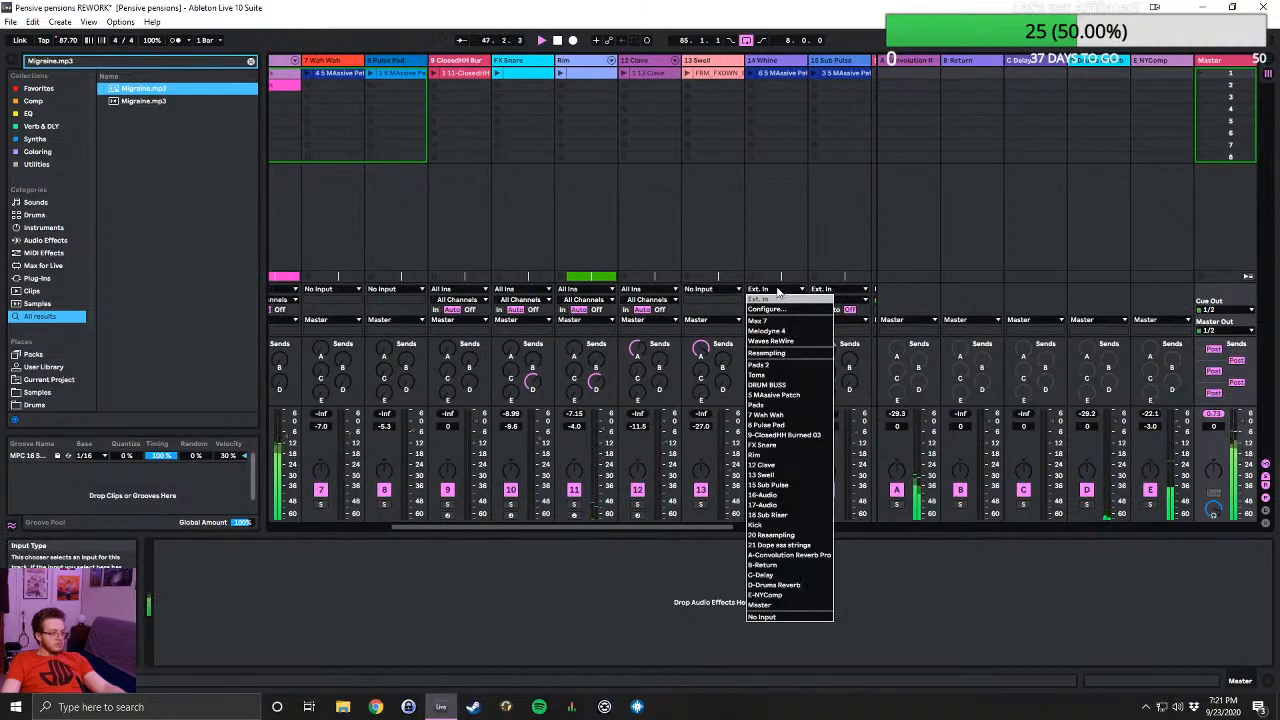
pyautogui.click(762, 616)
# - Set the input of the 15 Sub Pulse and 16 Audio tracks to No Input
pyautogui.hscroll(3, 741, 400)
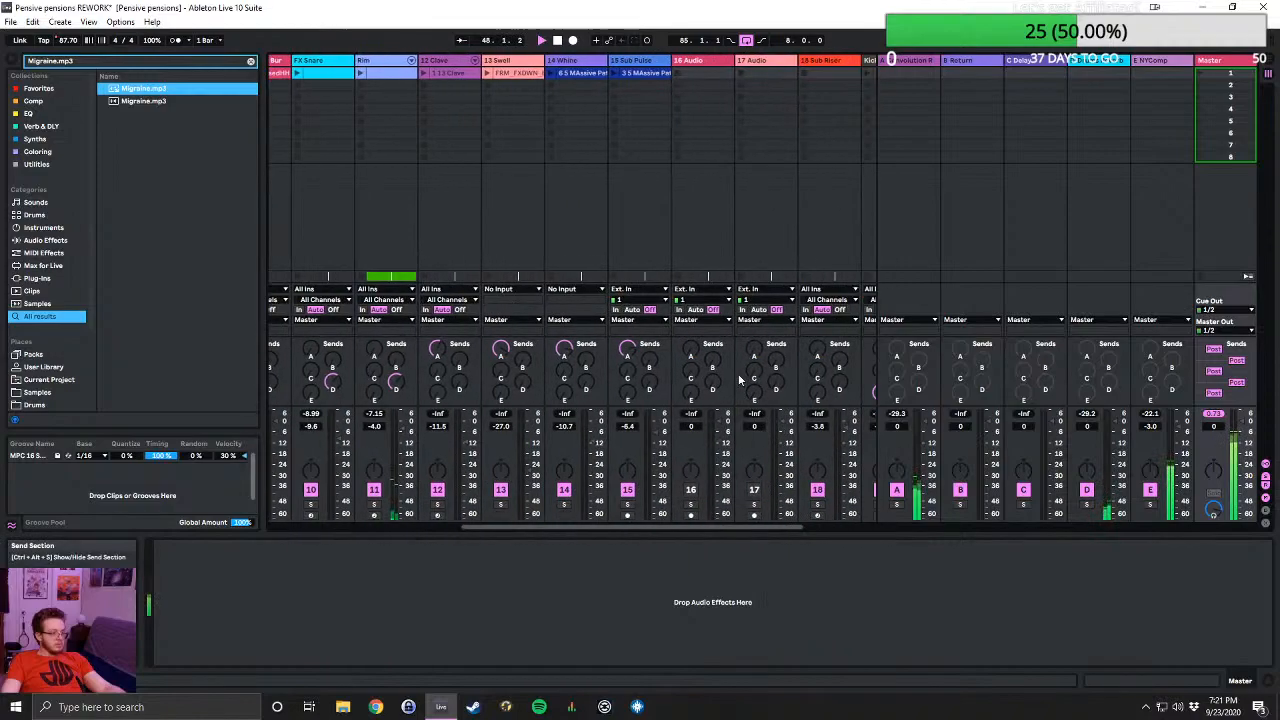
pyautogui.click(648, 300)
pyautogui.click(670, 559)
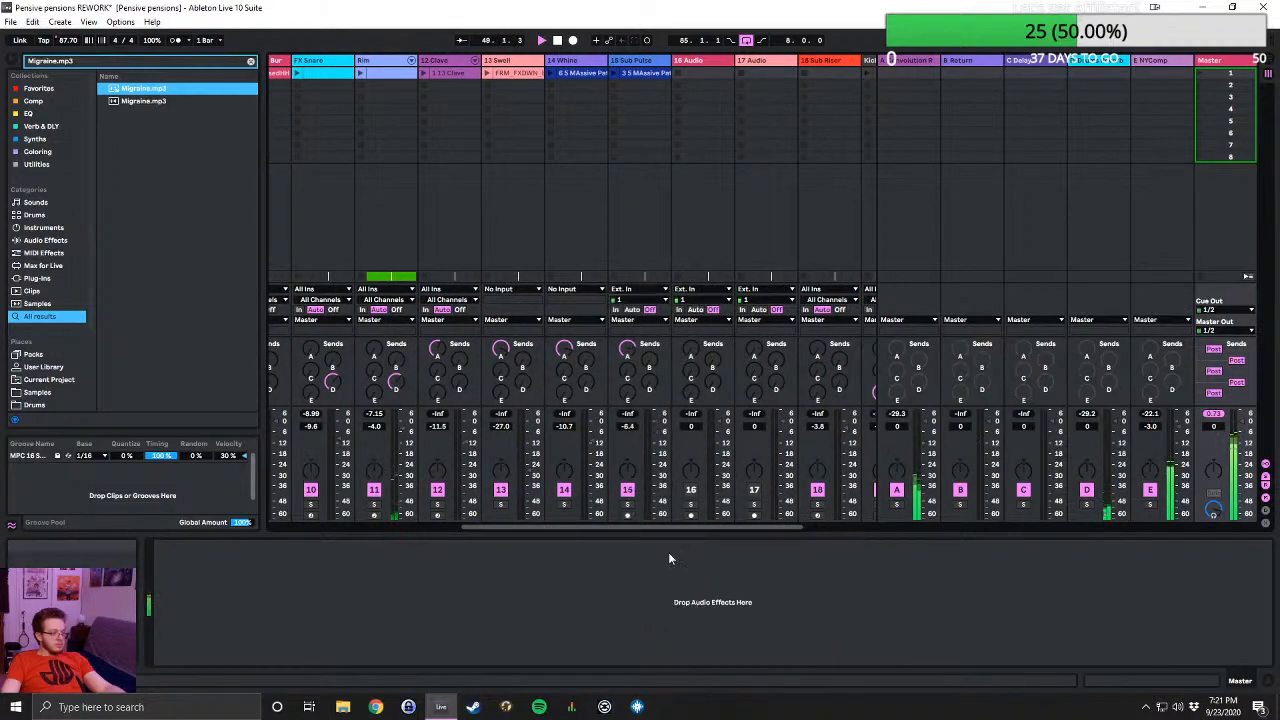
pyautogui.click(703, 294)
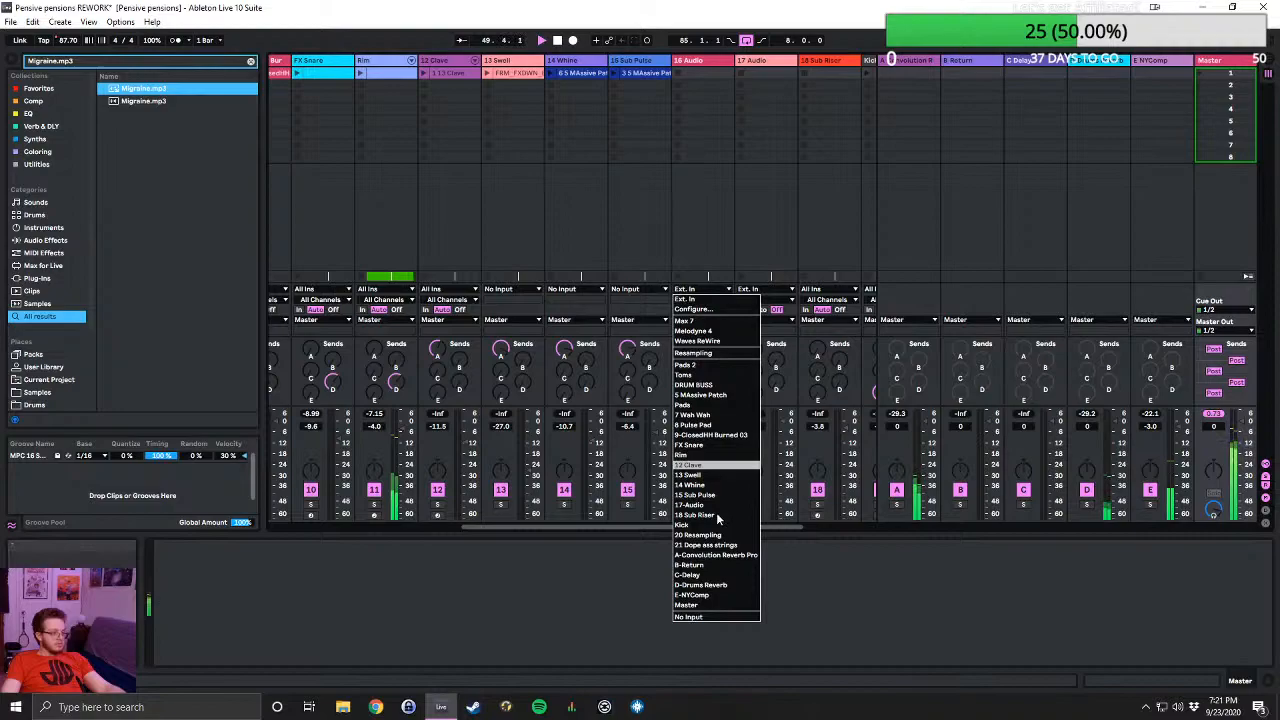
pyautogui.click(721, 622)
pyautogui.hscroll(1, 713, 454)
pyautogui.click(612, 294)
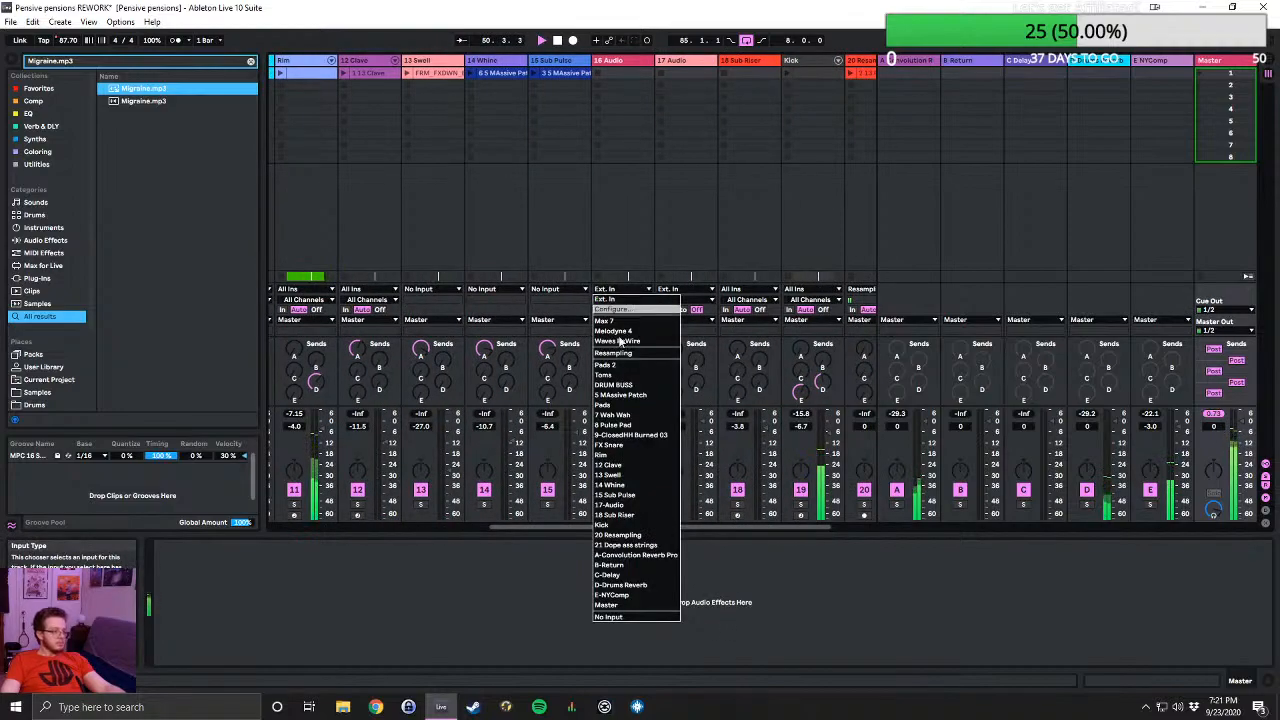
pyautogui.click(621, 617)
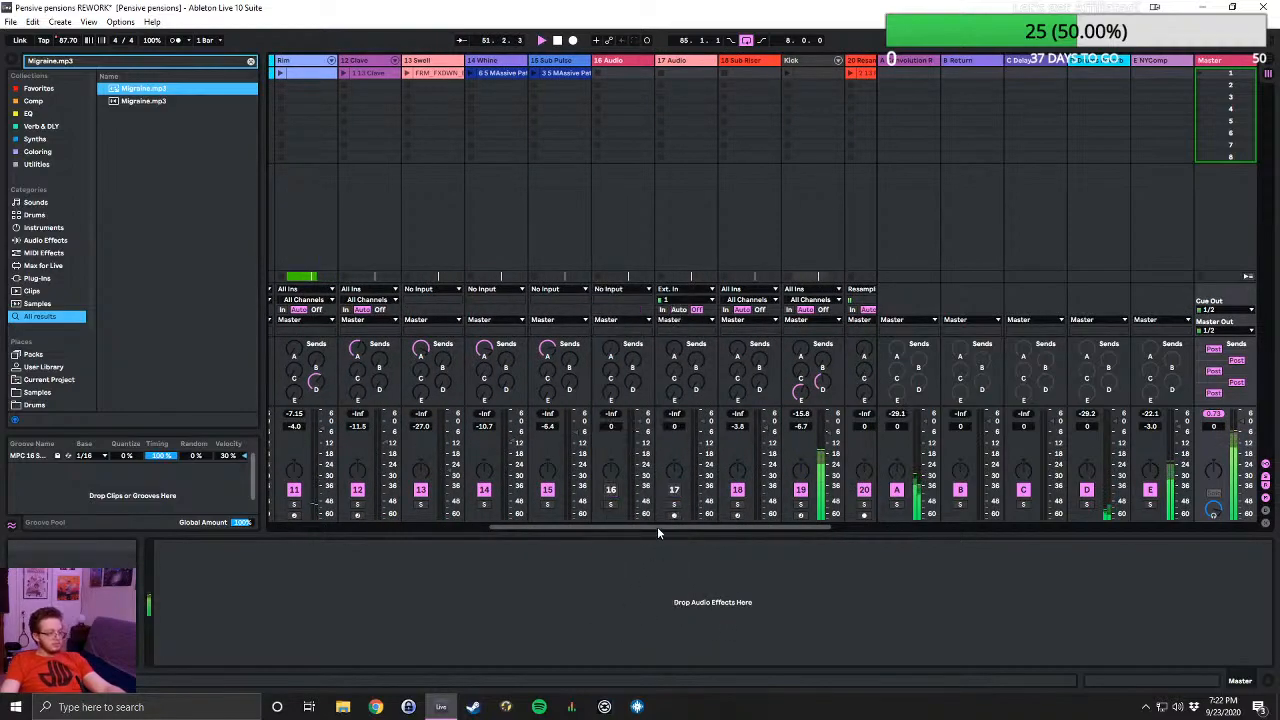
# - Set the input of the 17 Audio track to No Input, check the remaining tracks' inputs and return to the Arrangement View
pyautogui.click(700, 290)
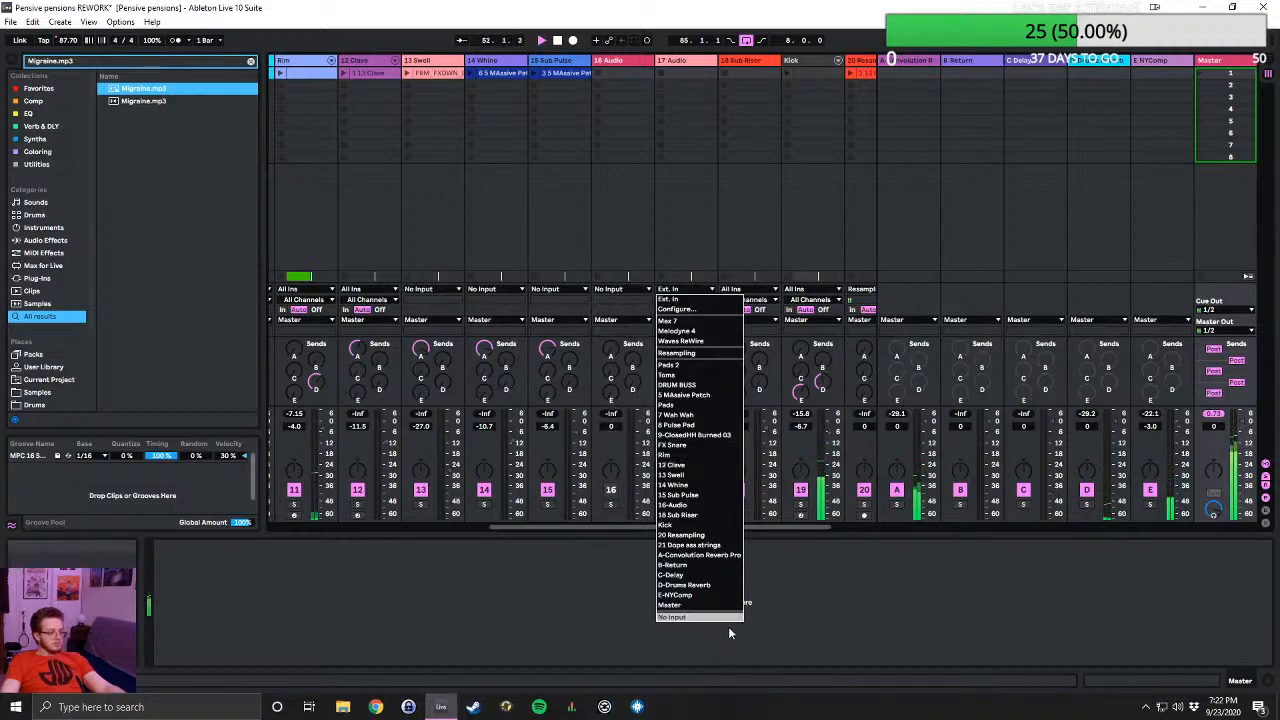
pyautogui.click(710, 620)
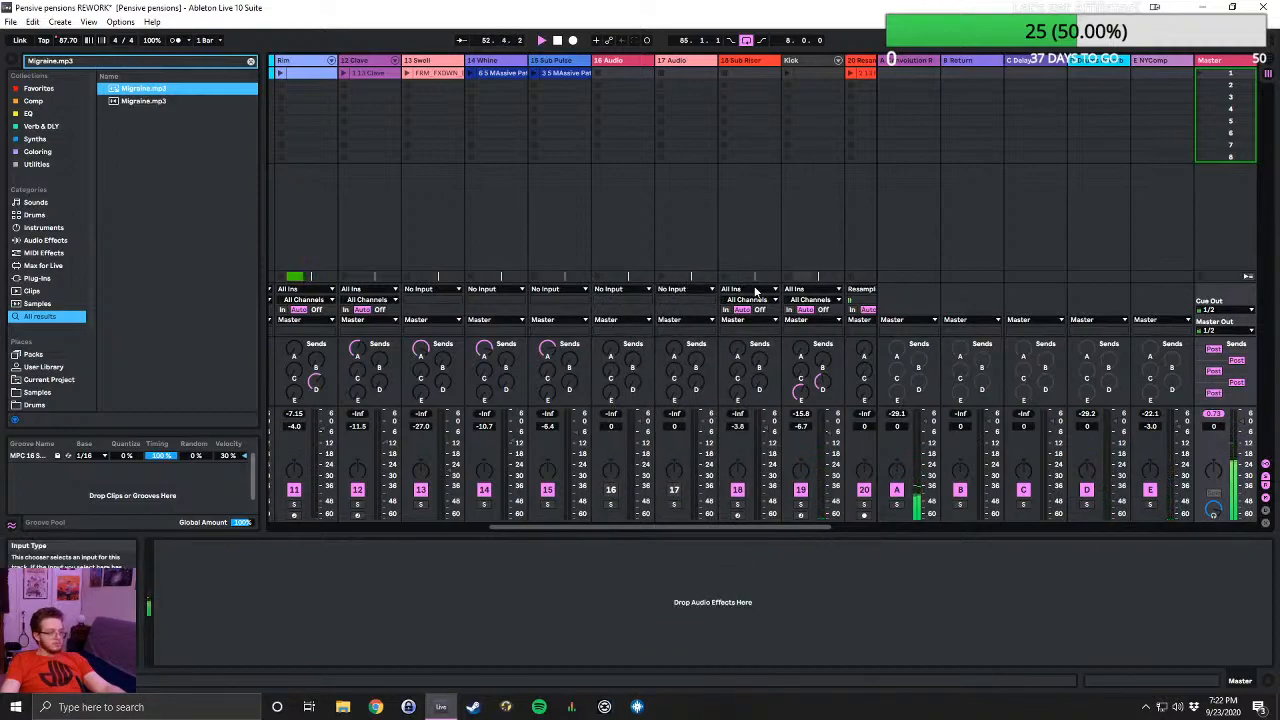
pyautogui.hscroll(2, 787, 297)
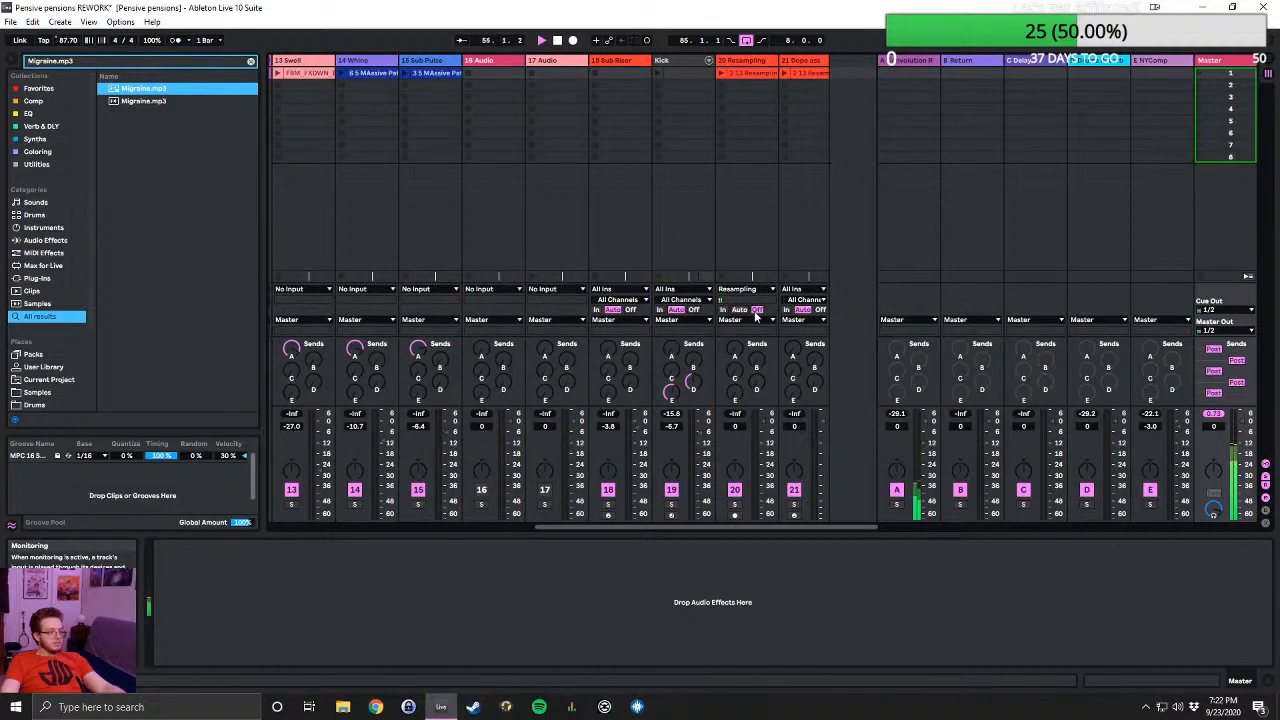
pyautogui.hscroll(-9, 700, 344)
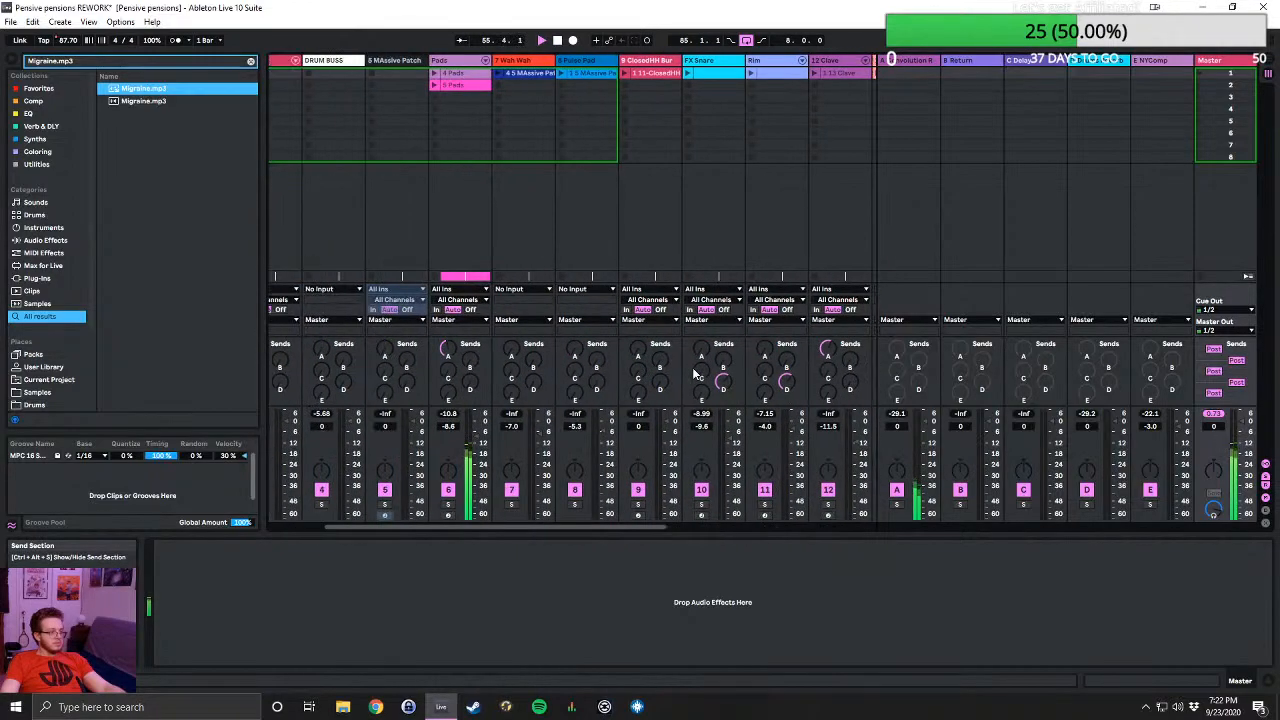
pyautogui.hscroll(-3, 695, 373)
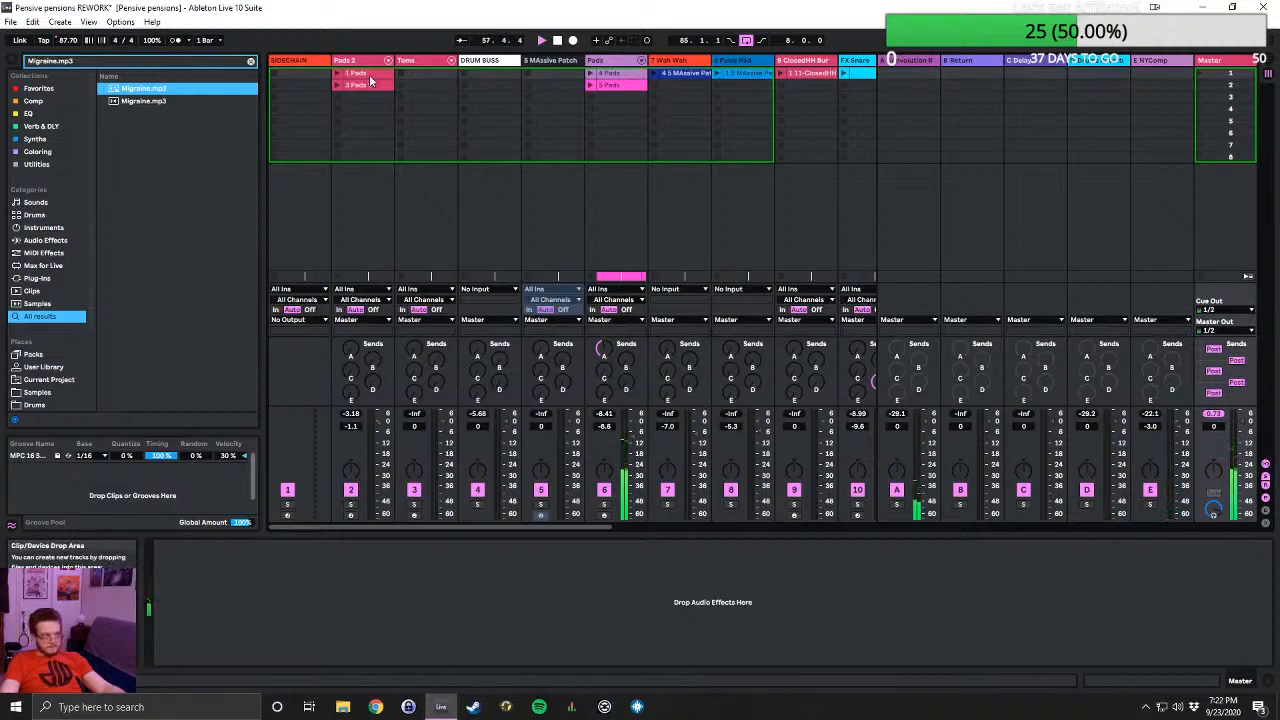
pyautogui.click(1266, 61)
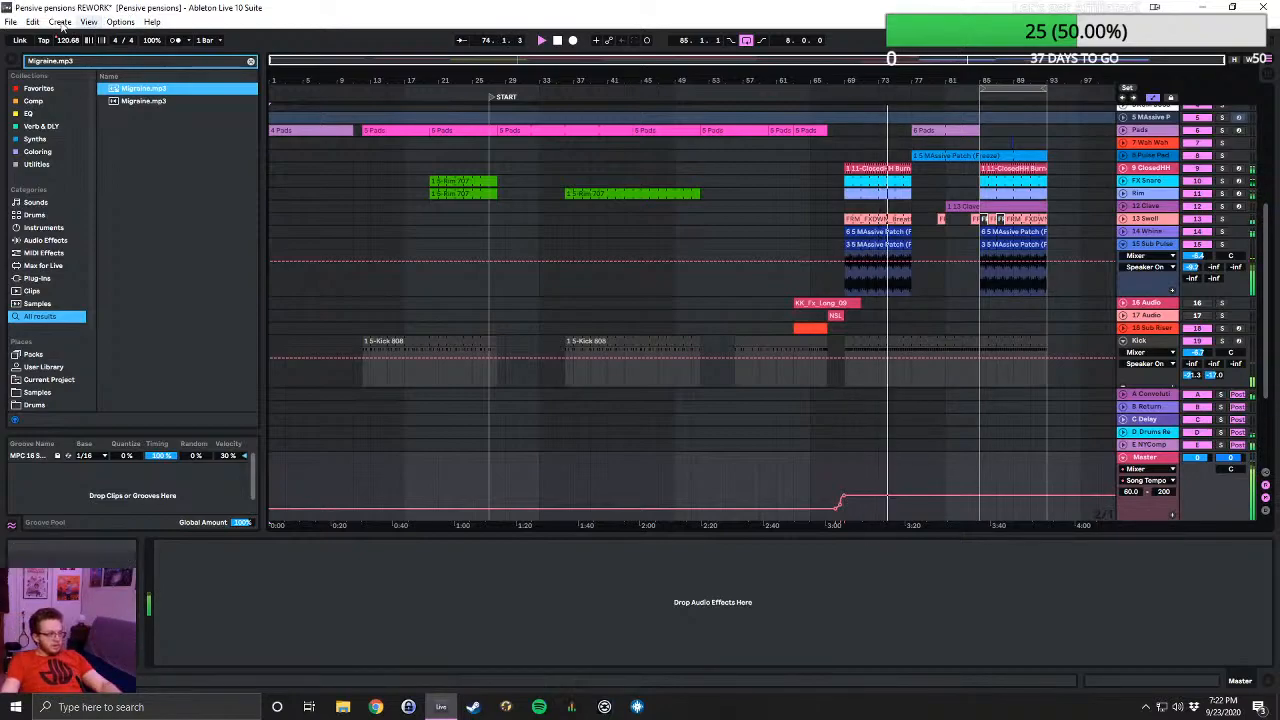
# - Browse the Beatz folder for another Live Set to open and check the contents of Simplistic Project
pyautogui.click(12, 21)
pyautogui.click(40, 49)
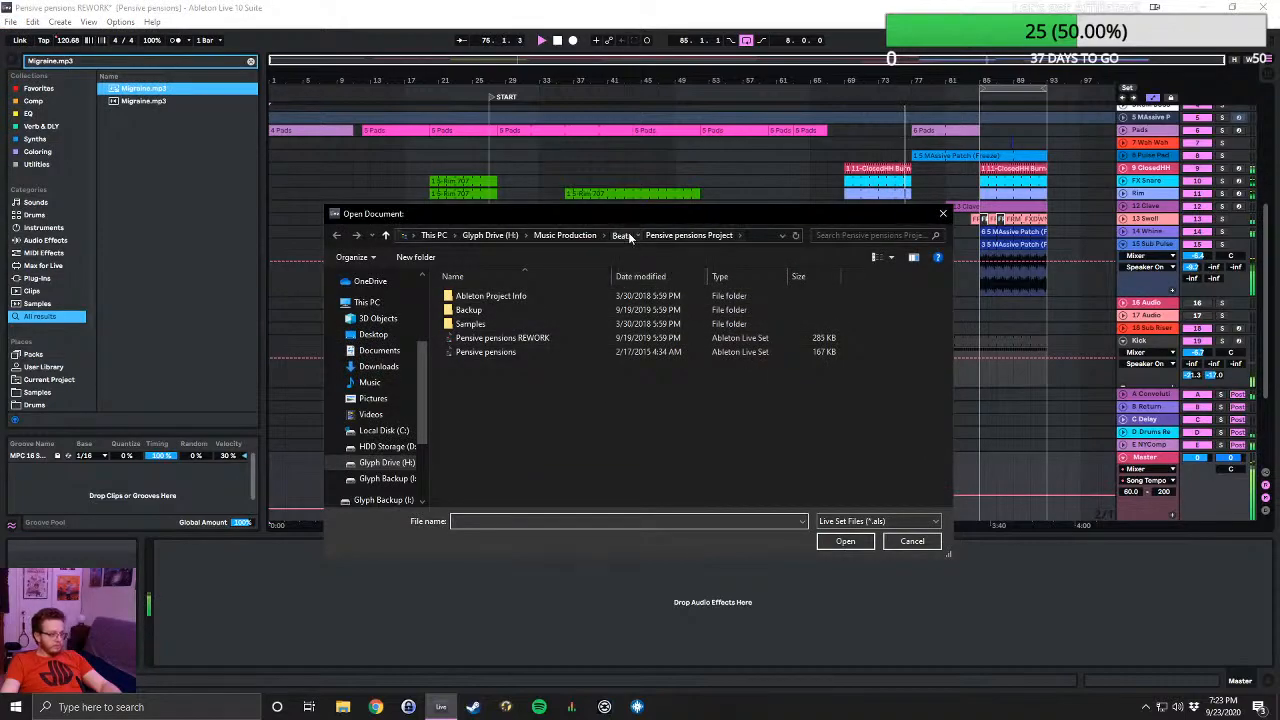
pyautogui.click(622, 235)
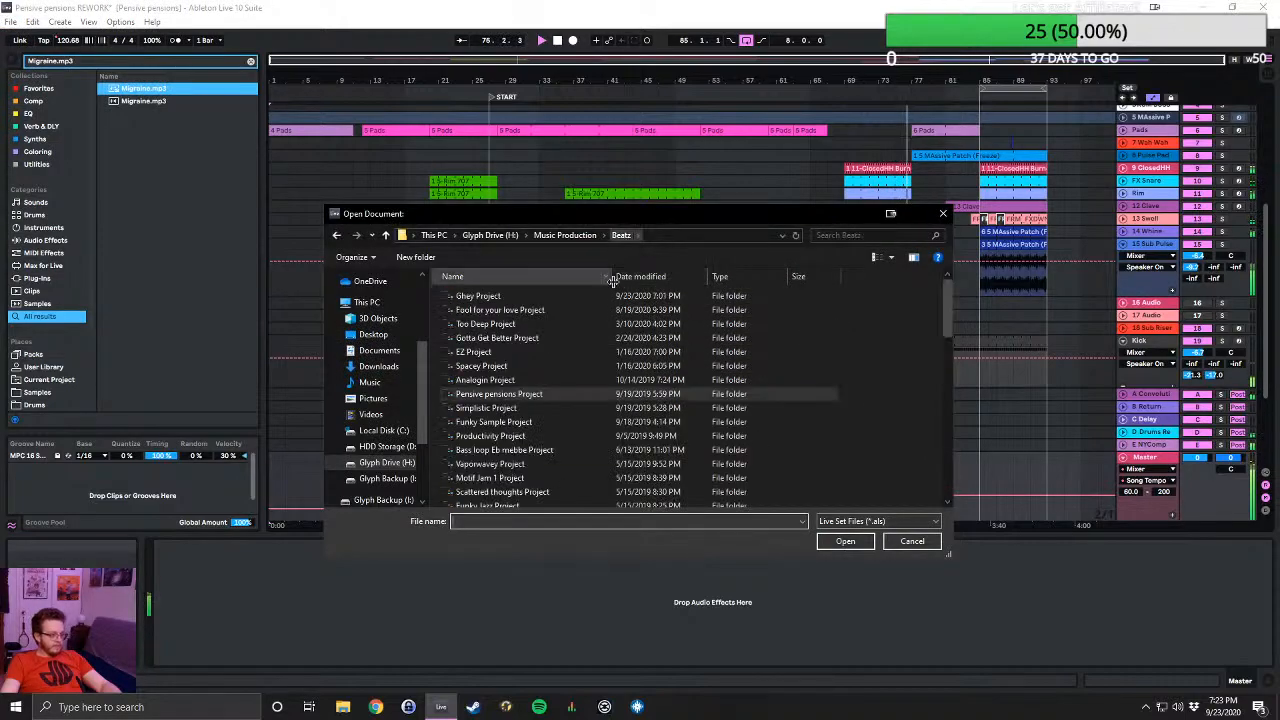
pyautogui.doubleClick(521, 409)
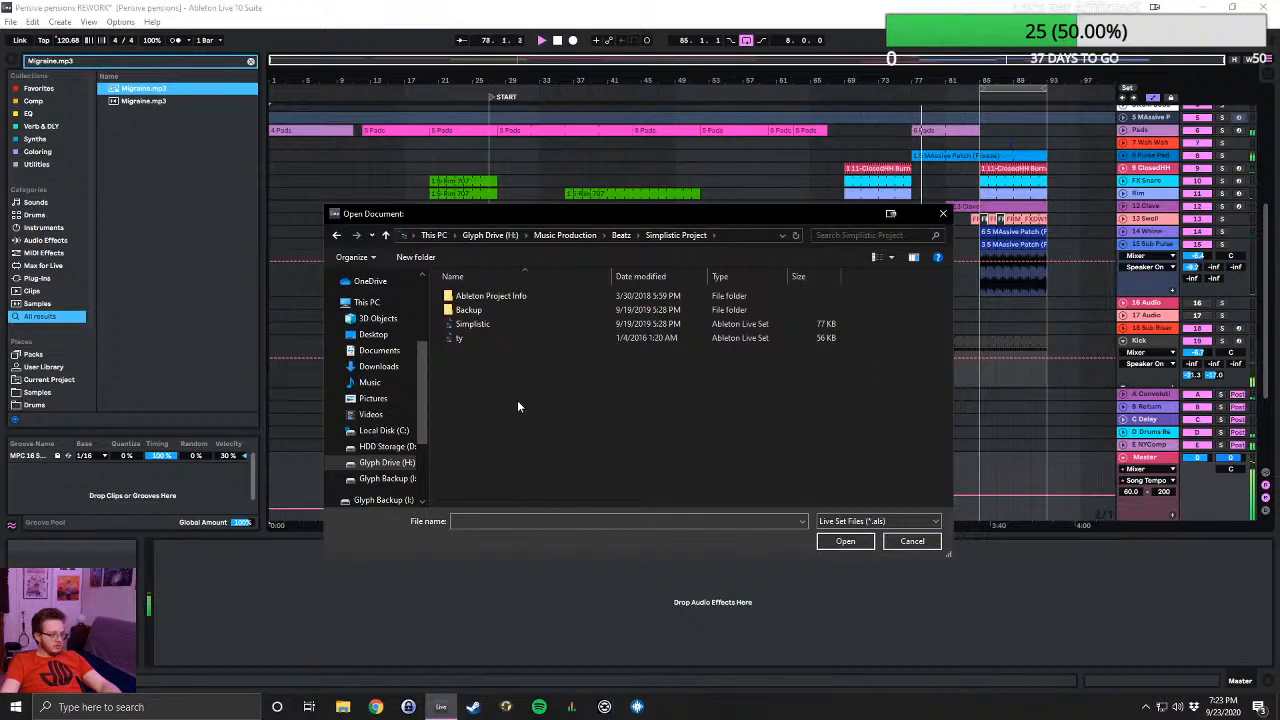
pyautogui.click(384, 235)
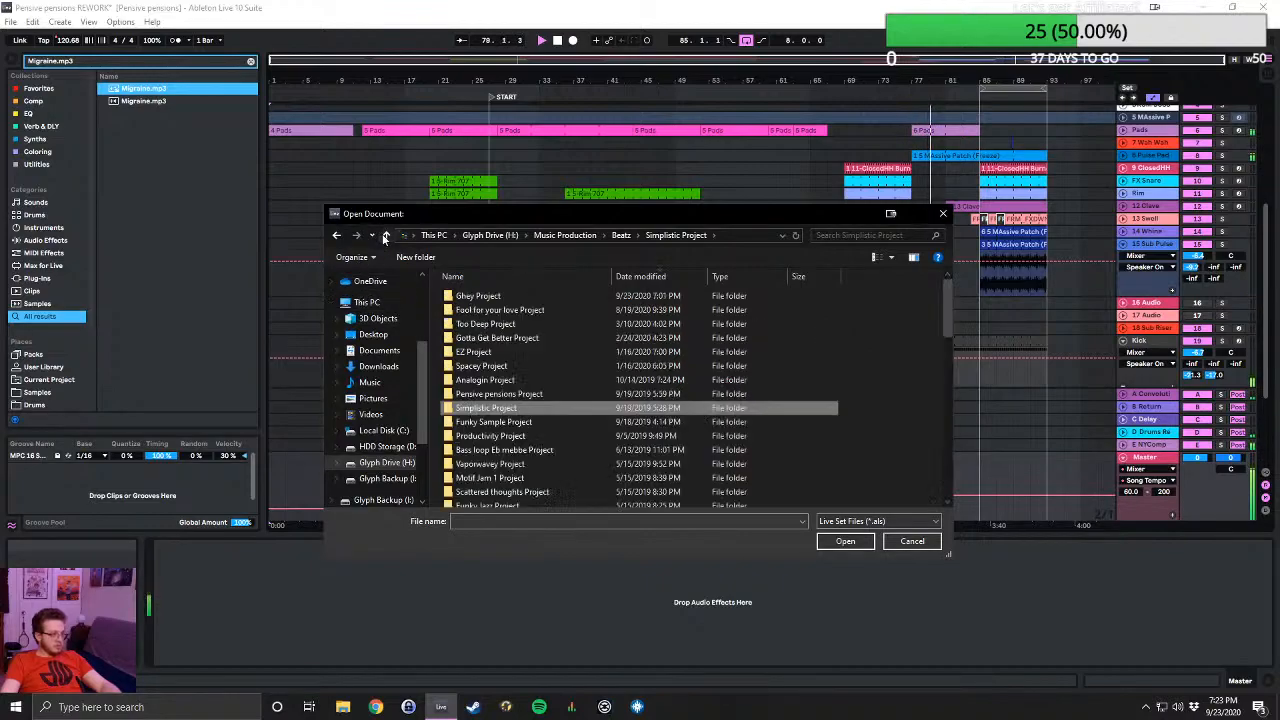
# - Open the Soft saw synth Live Set from Soft saw synth Project in the Beatz folder
pyautogui.scroll(-1, 584, 398)
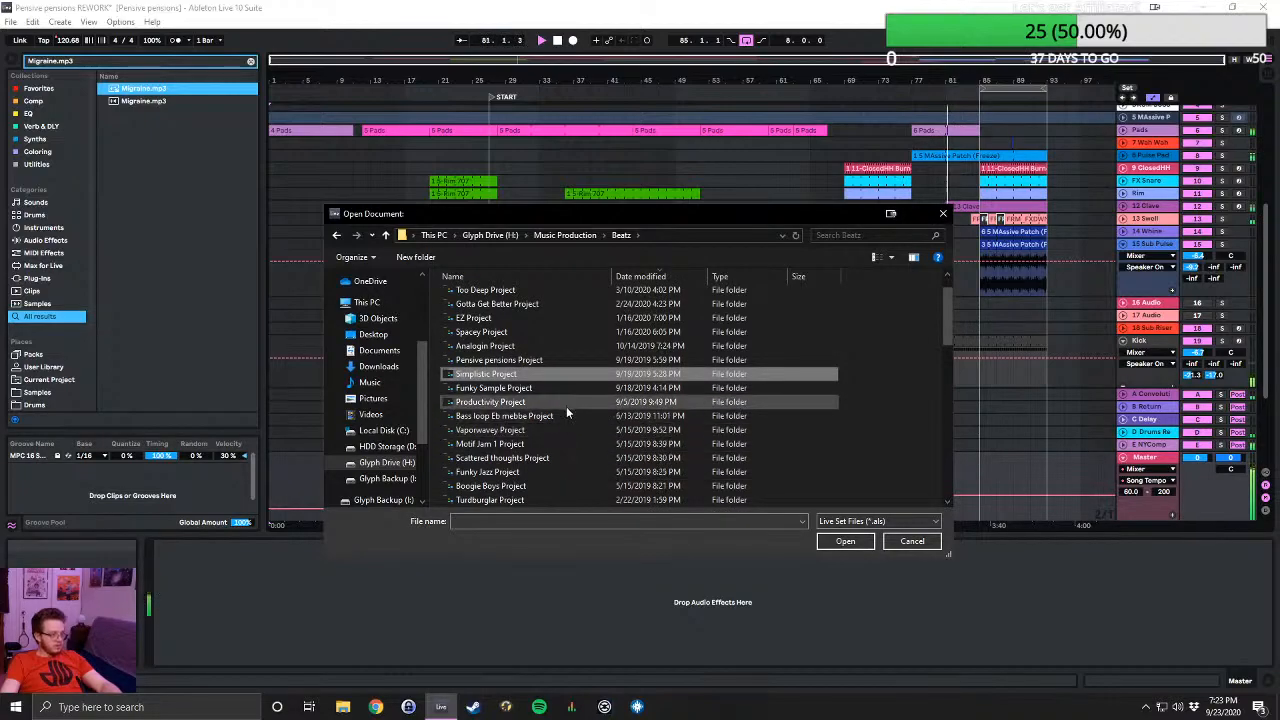
pyautogui.scroll(-1, 580, 400)
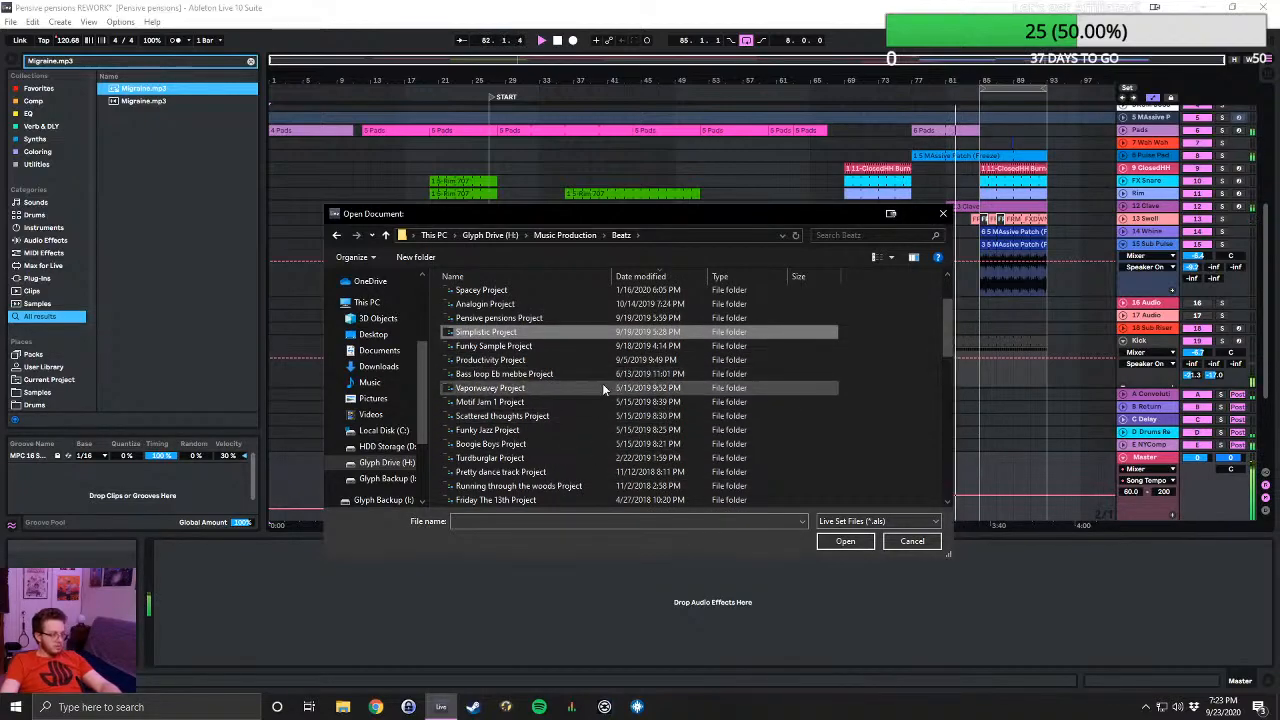
pyautogui.scroll(-1, 600, 390)
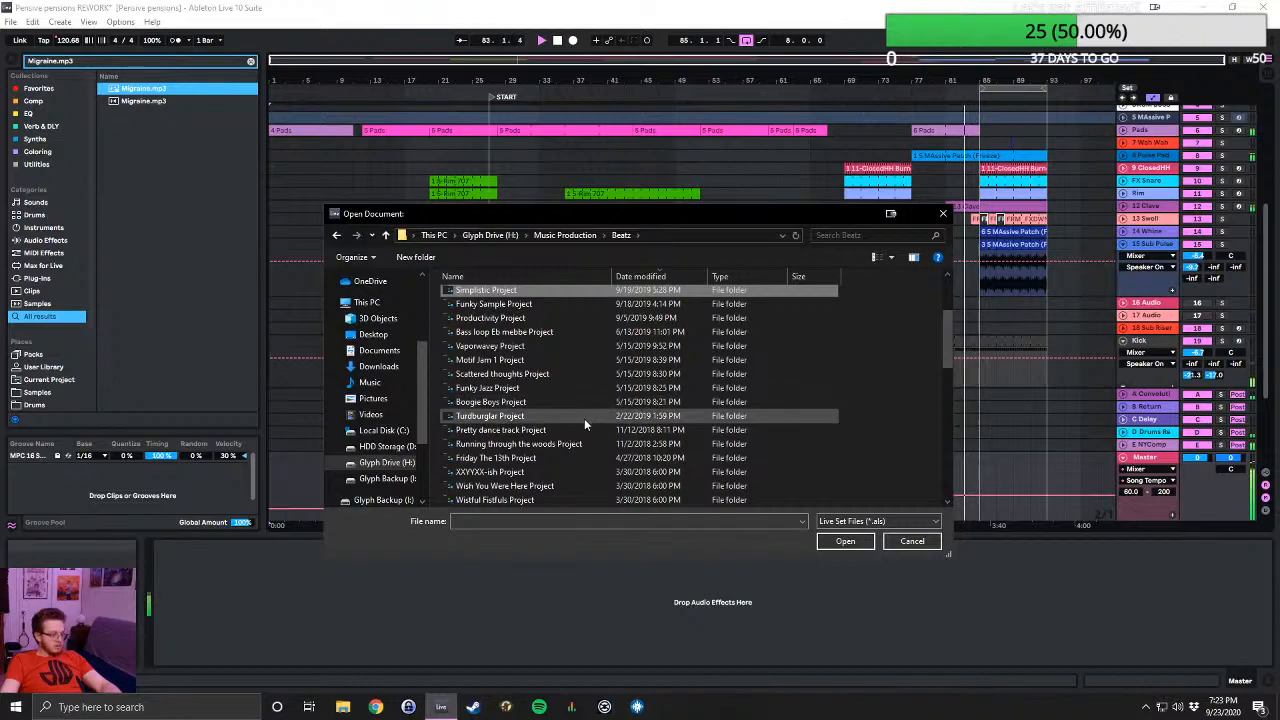
pyautogui.scroll(-1, 584, 418)
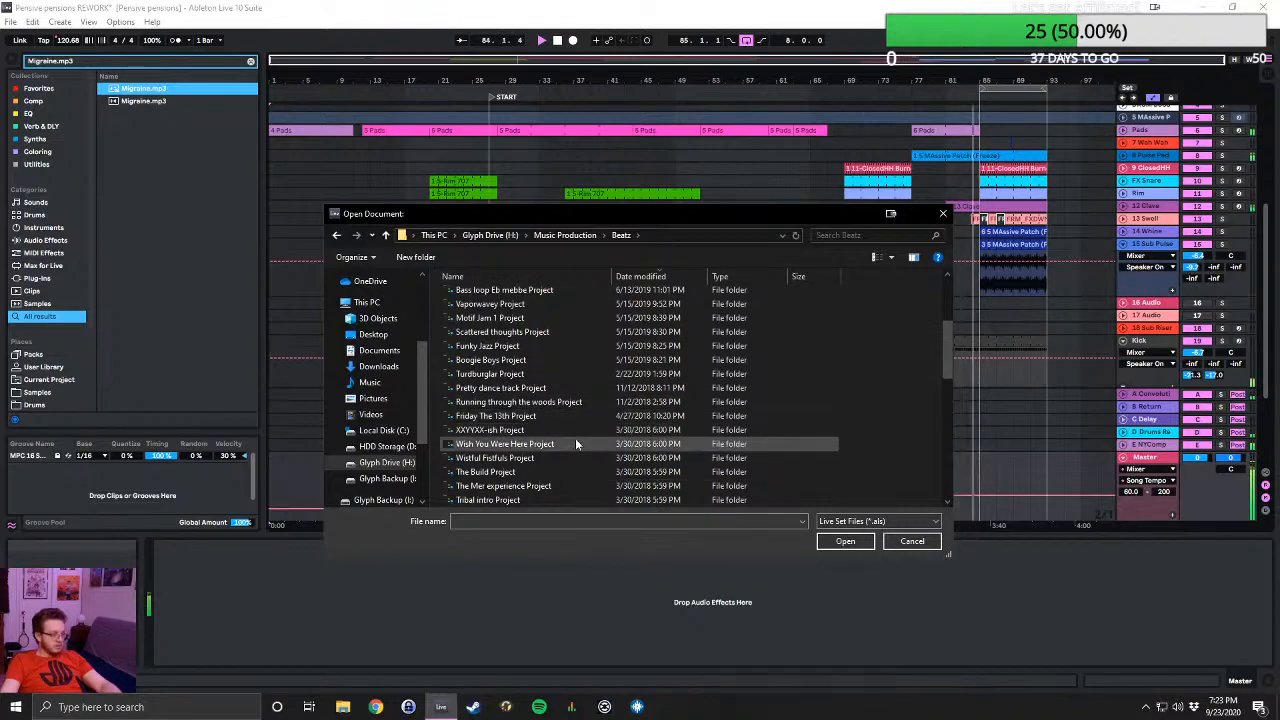
pyautogui.scroll(-1, 553, 471)
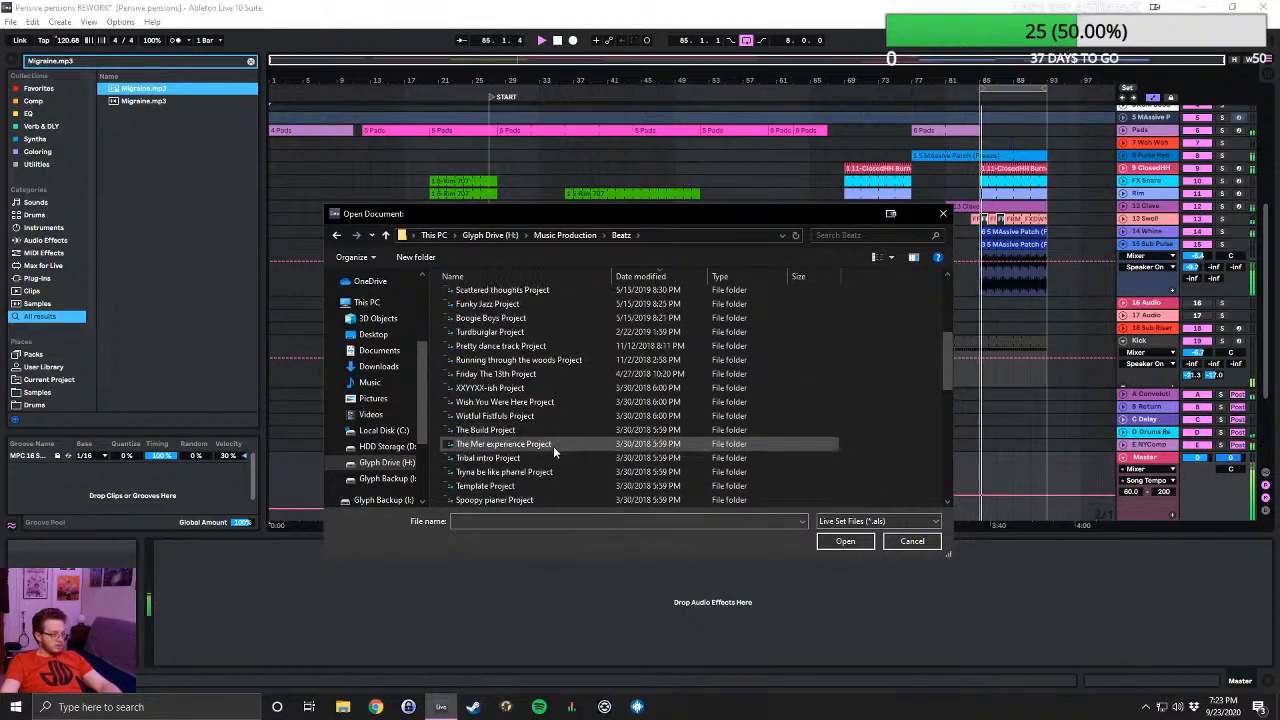
pyautogui.scroll(-1, 548, 441)
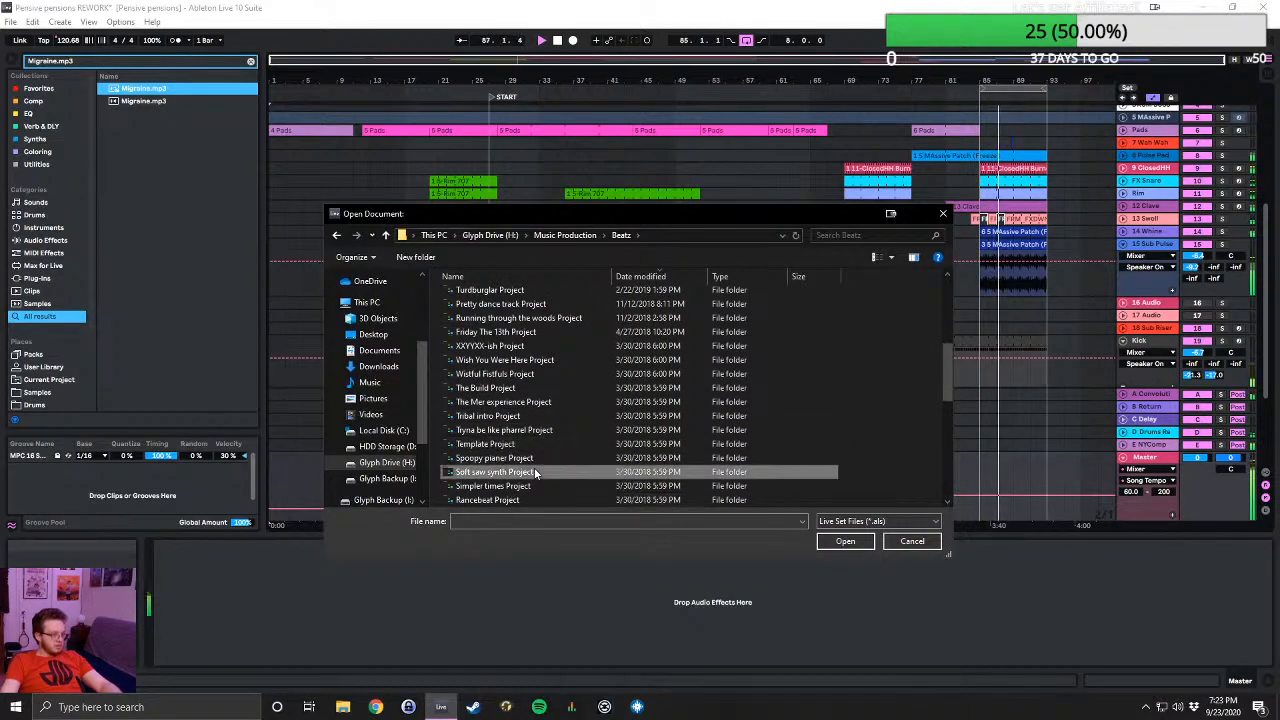
pyautogui.doubleClick(534, 469)
pyautogui.doubleClick(486, 323)
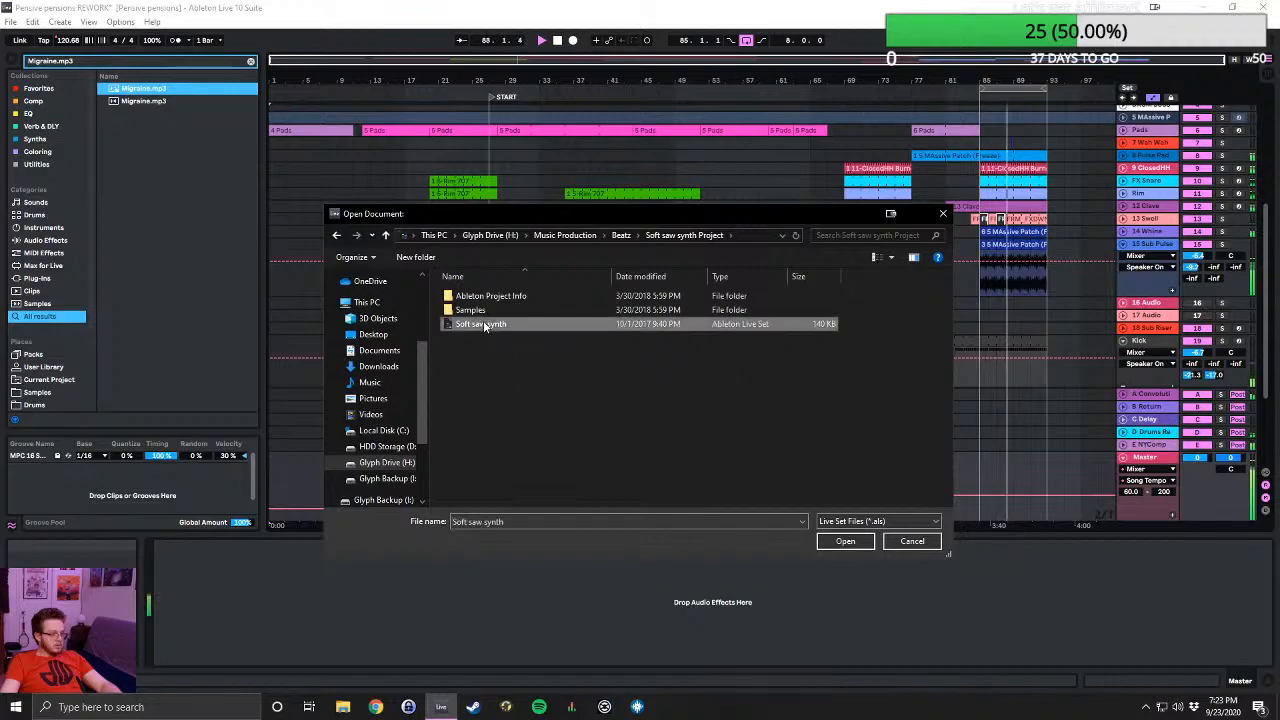
pyautogui.click(640, 376)
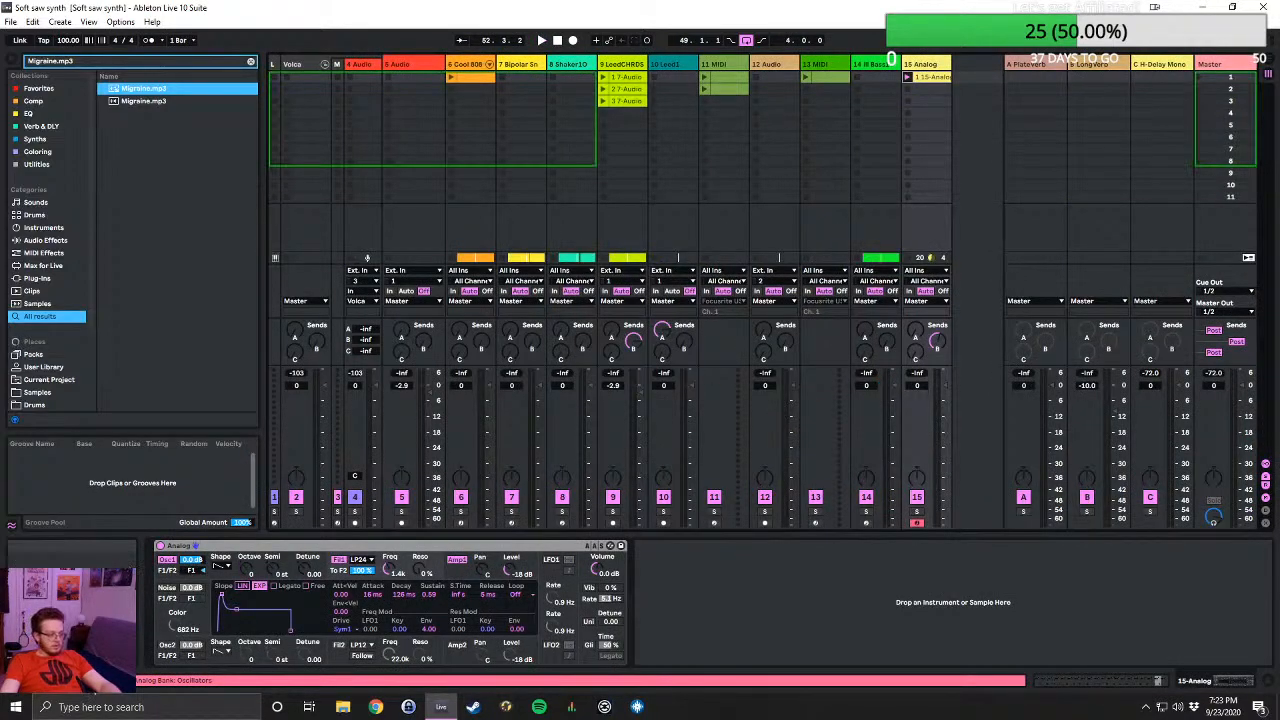
# - Relink the missing CHE_Kick_06.wav to the first matching sample, resolve all other missing files from its location, and close the File Manager
pyautogui.click(172, 681)
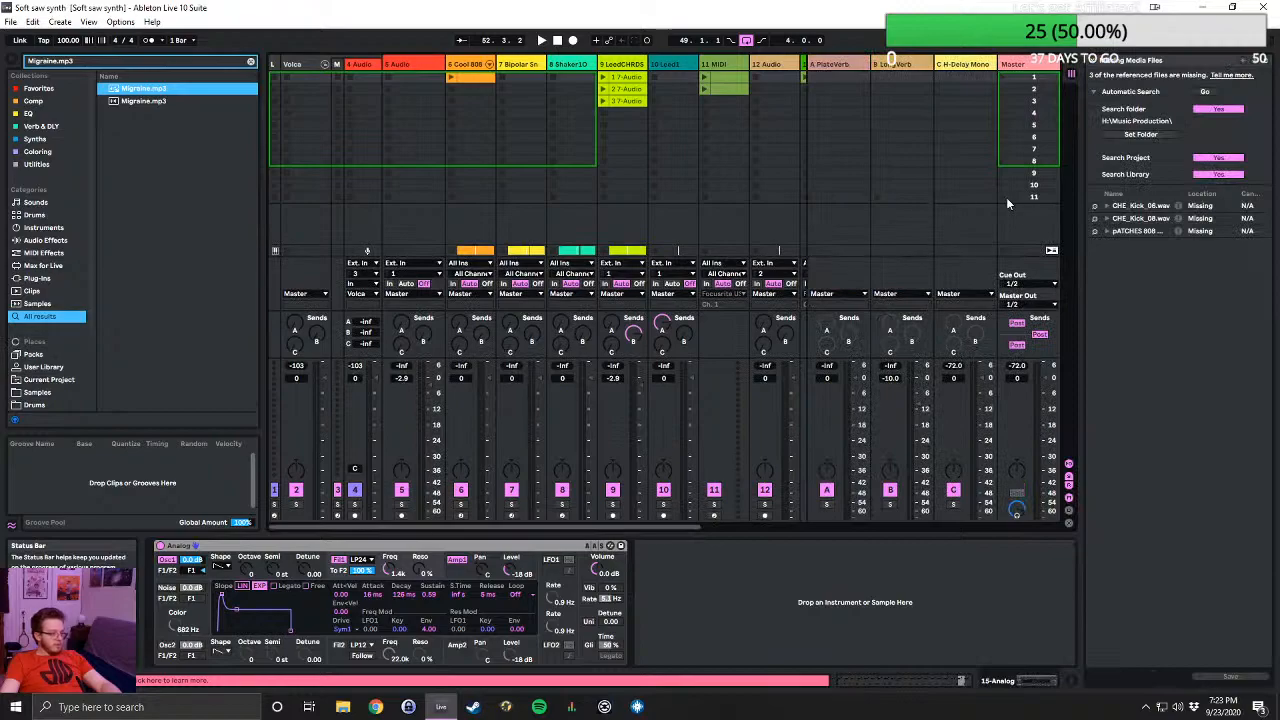
pyautogui.click(1094, 206)
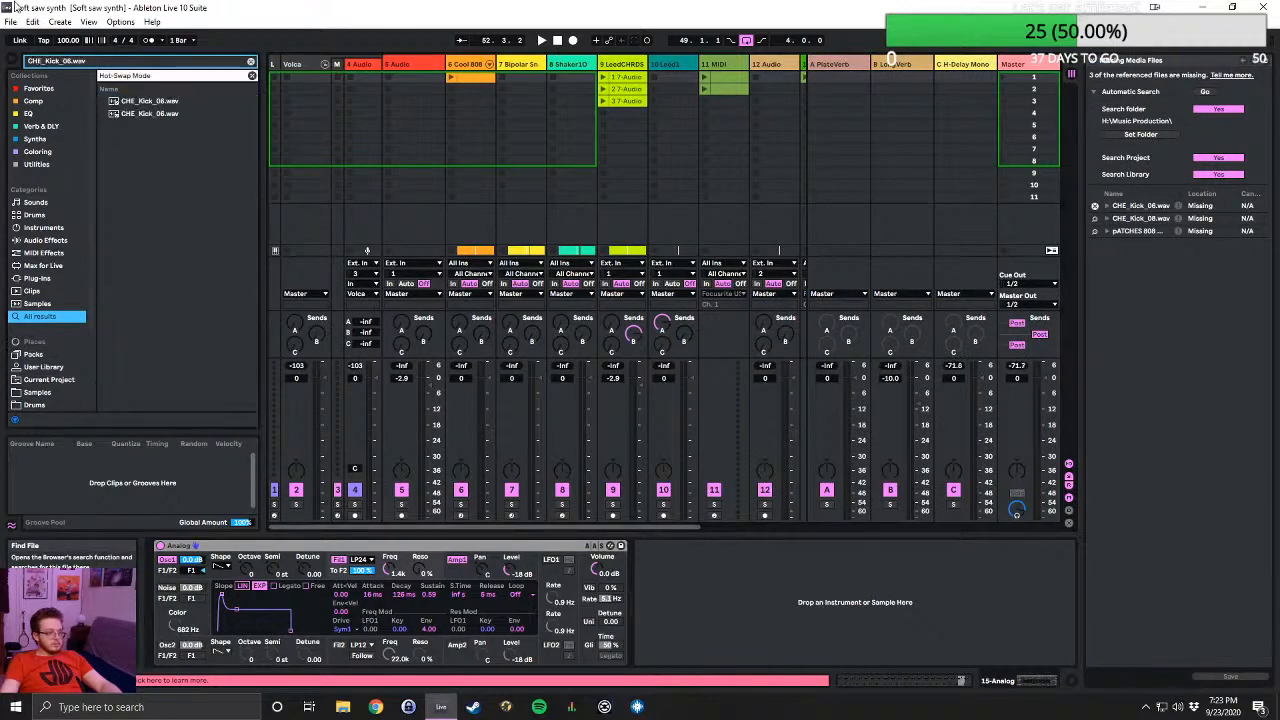
pyautogui.doubleClick(144, 104)
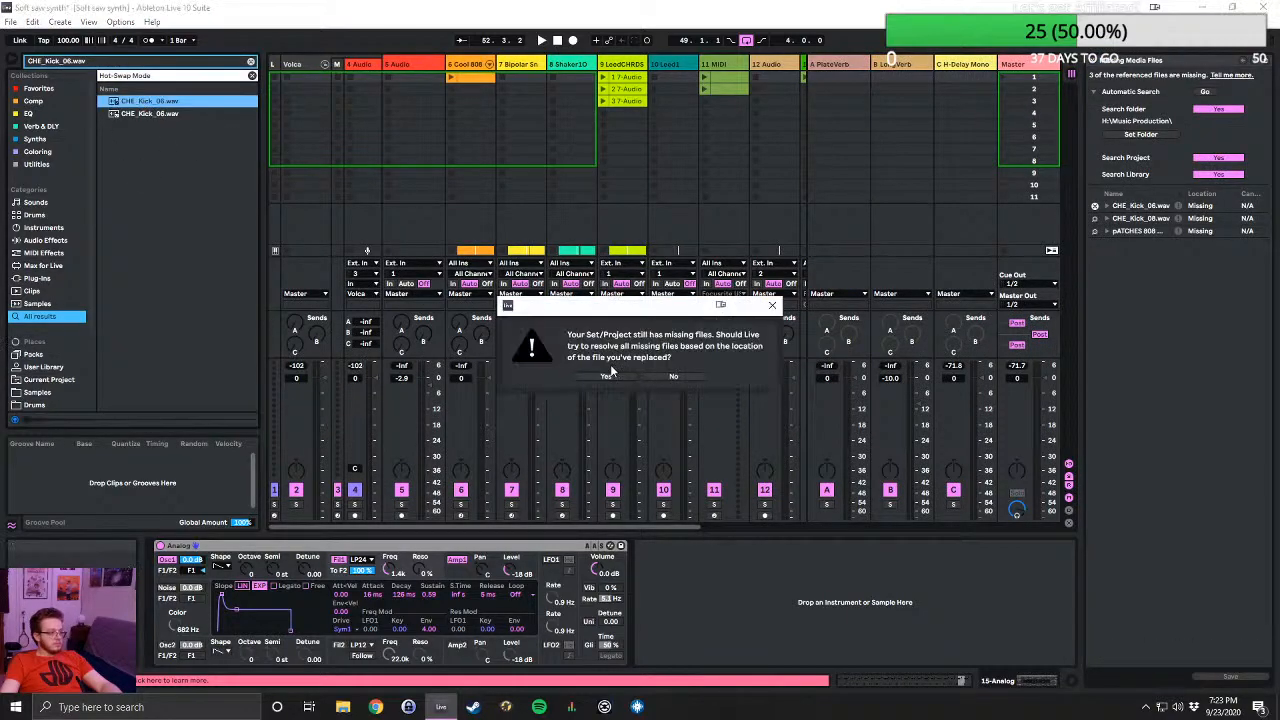
pyautogui.click(610, 375)
pyautogui.click(634, 377)
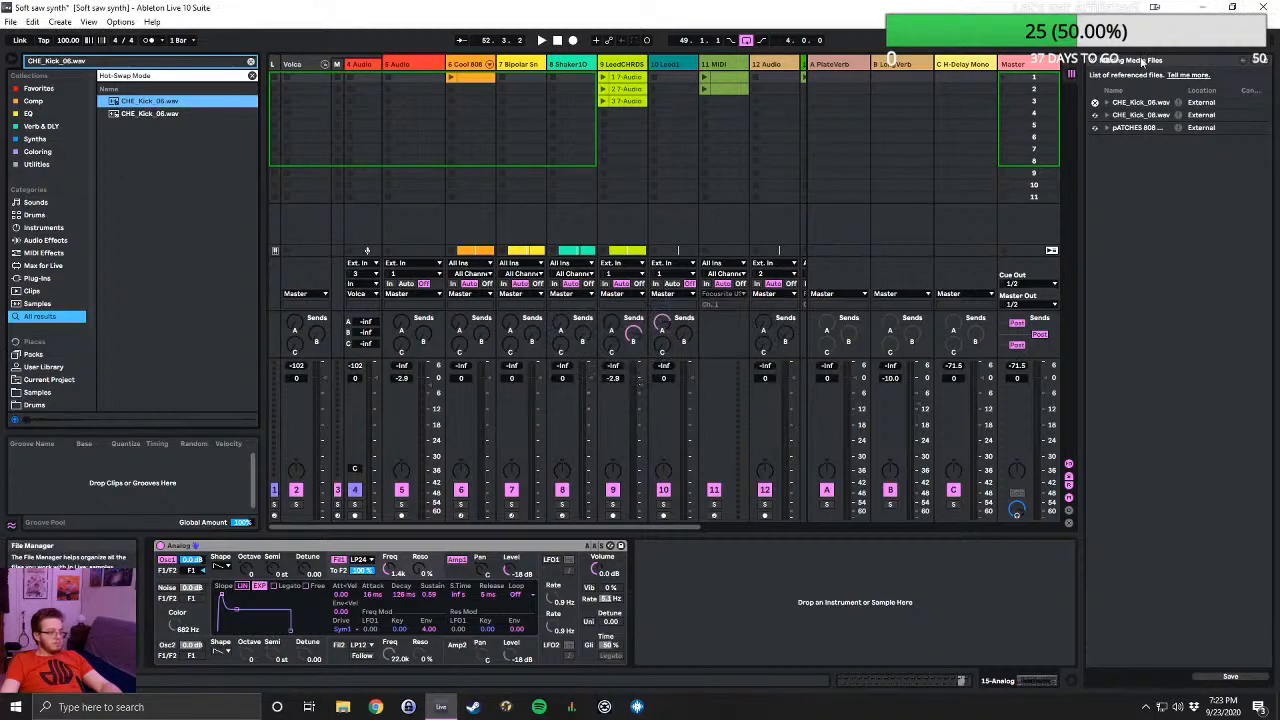
pyautogui.click(1095, 64)
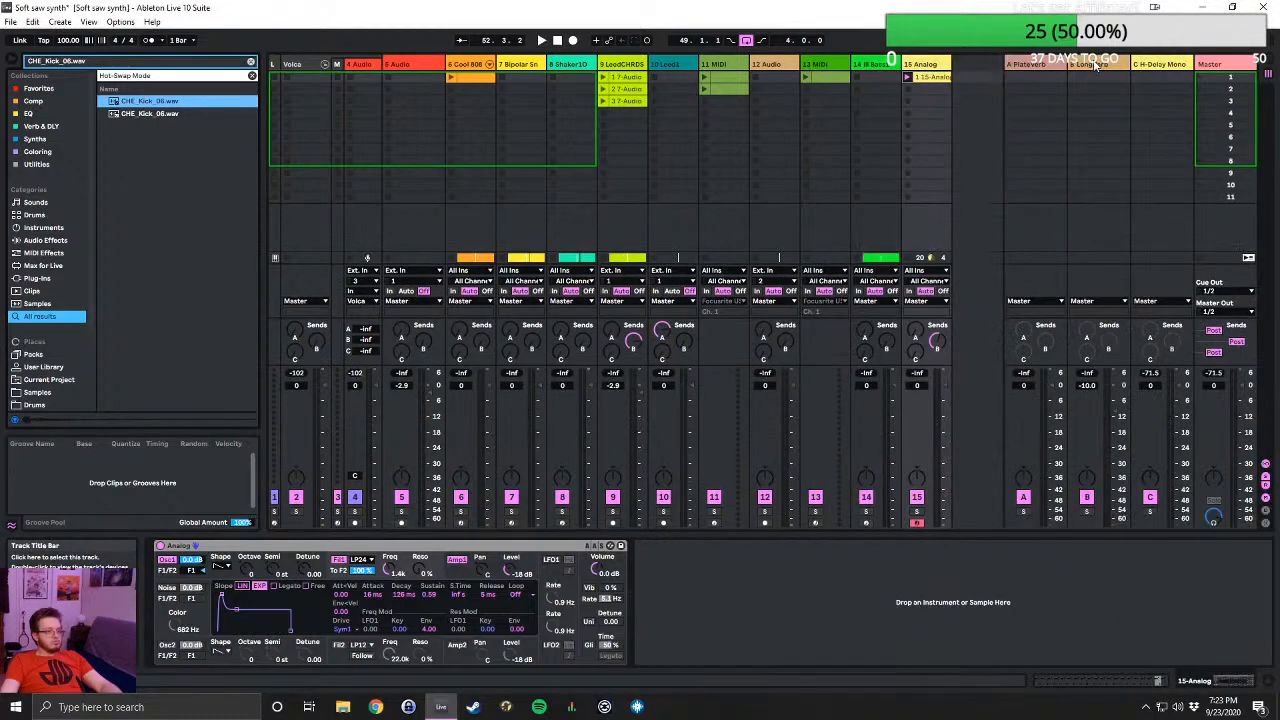
# - Play the arrangement from the beginning, looking over its tracks and checking the mixer in the Session View
pyautogui.click(1266, 65)
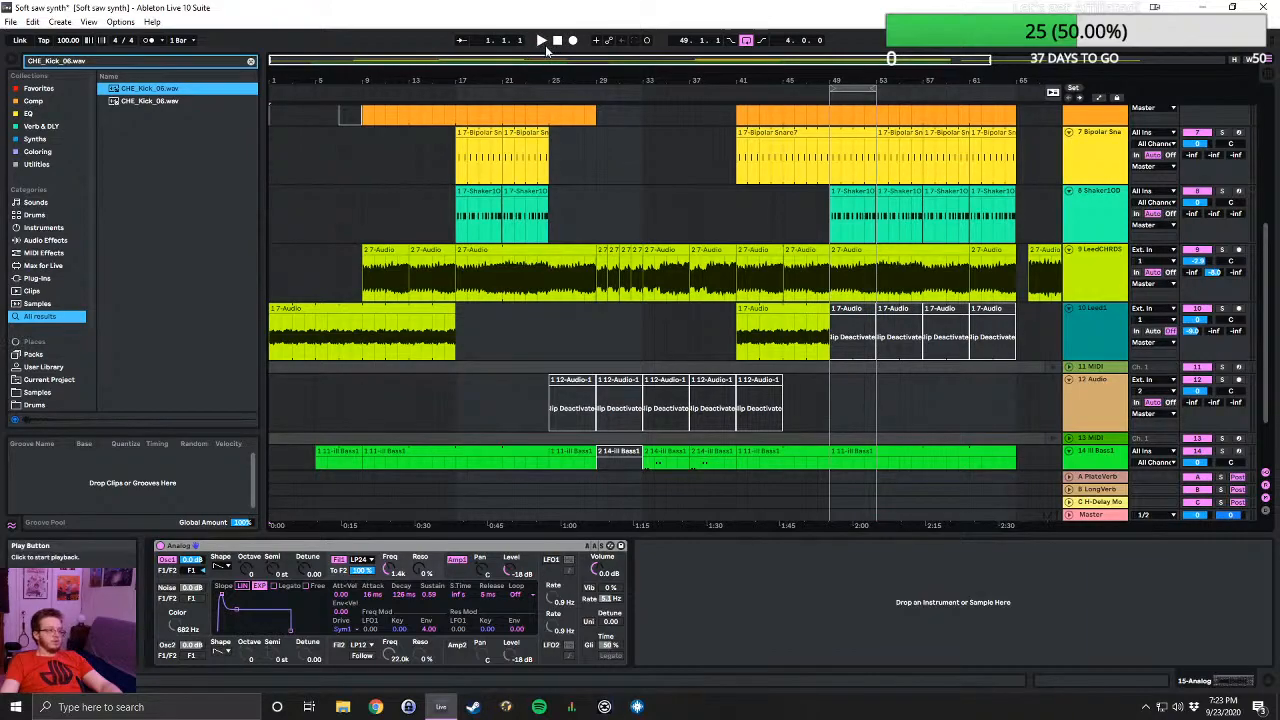
pyautogui.click(543, 40)
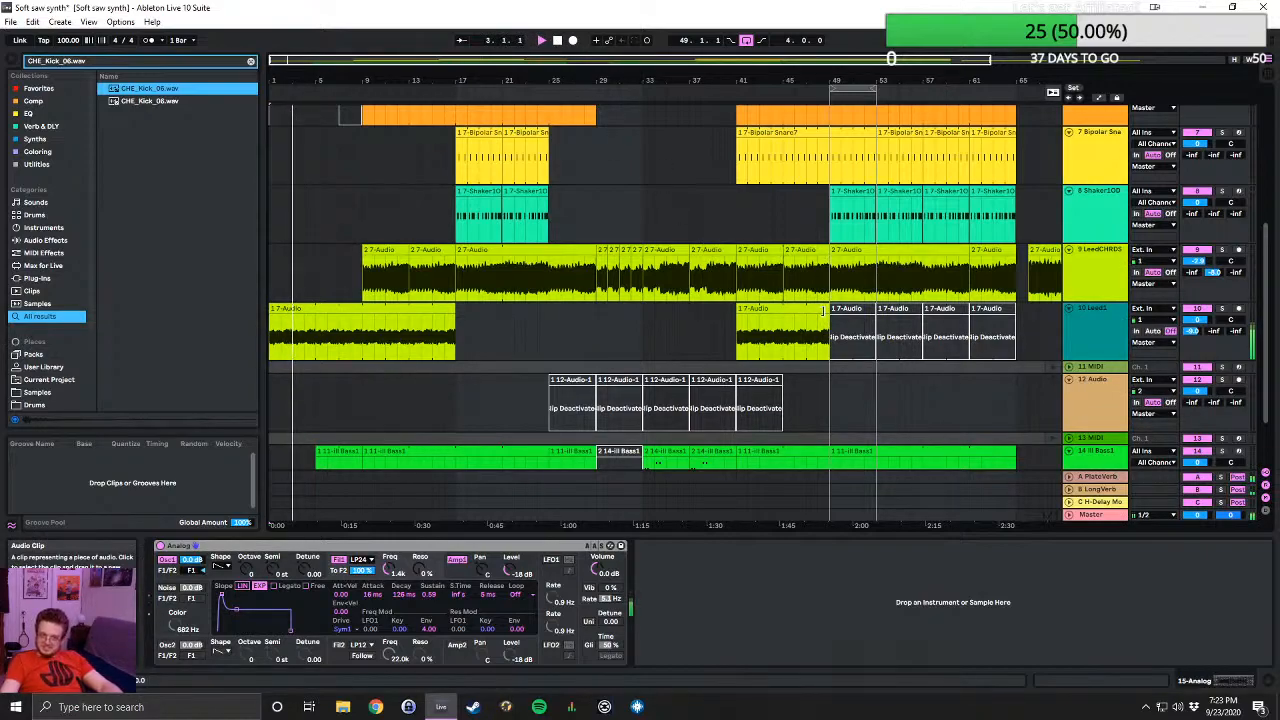
pyautogui.scroll(-3, 612, 321)
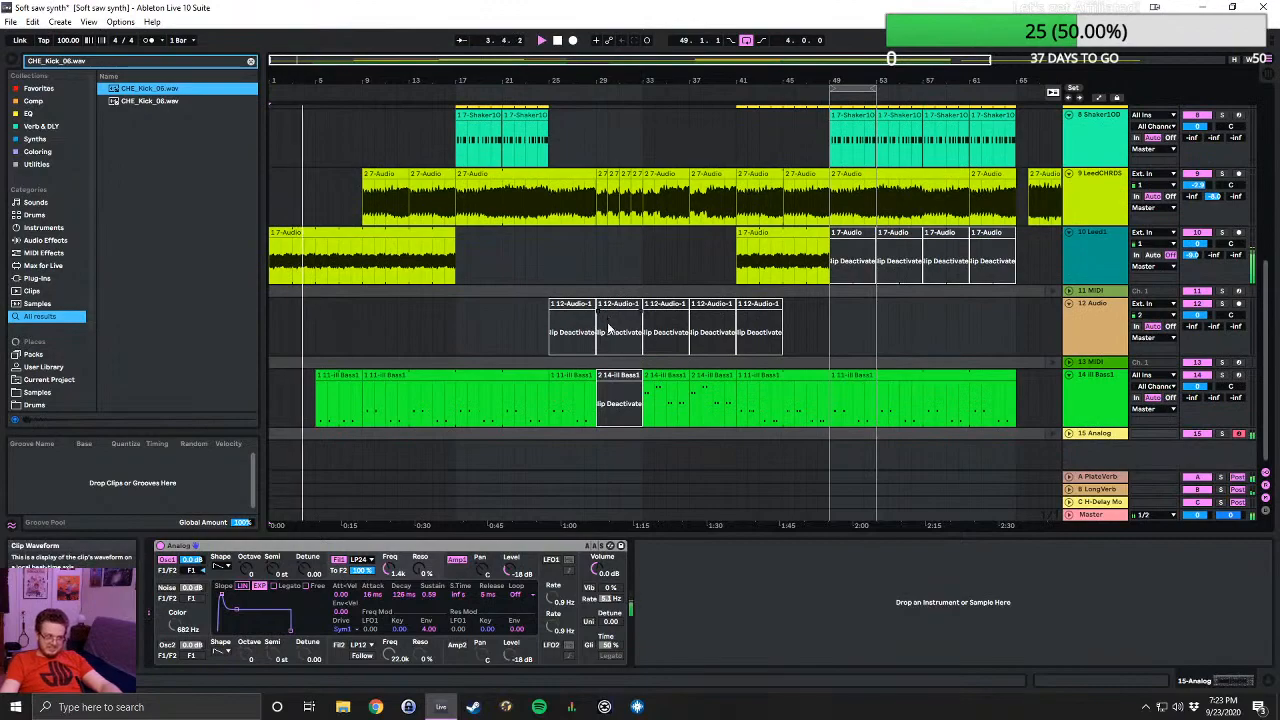
pyautogui.scroll(12, 925, 369)
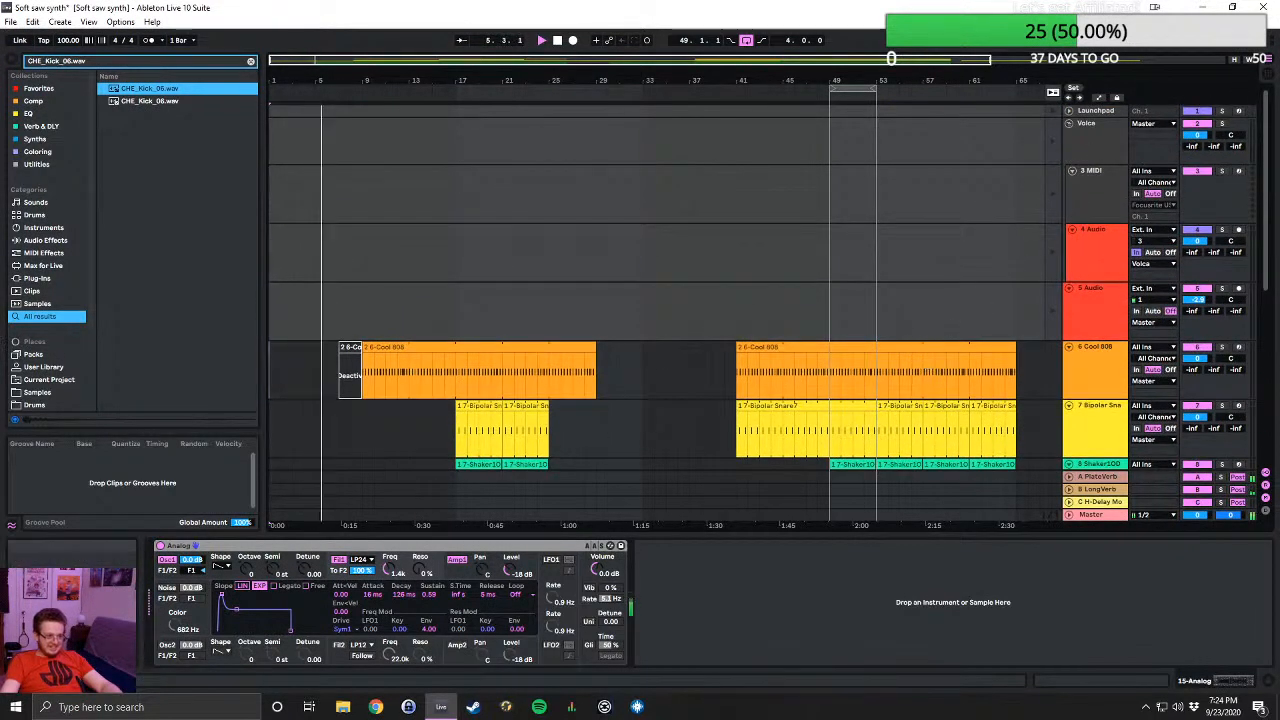
pyautogui.click(1268, 74)
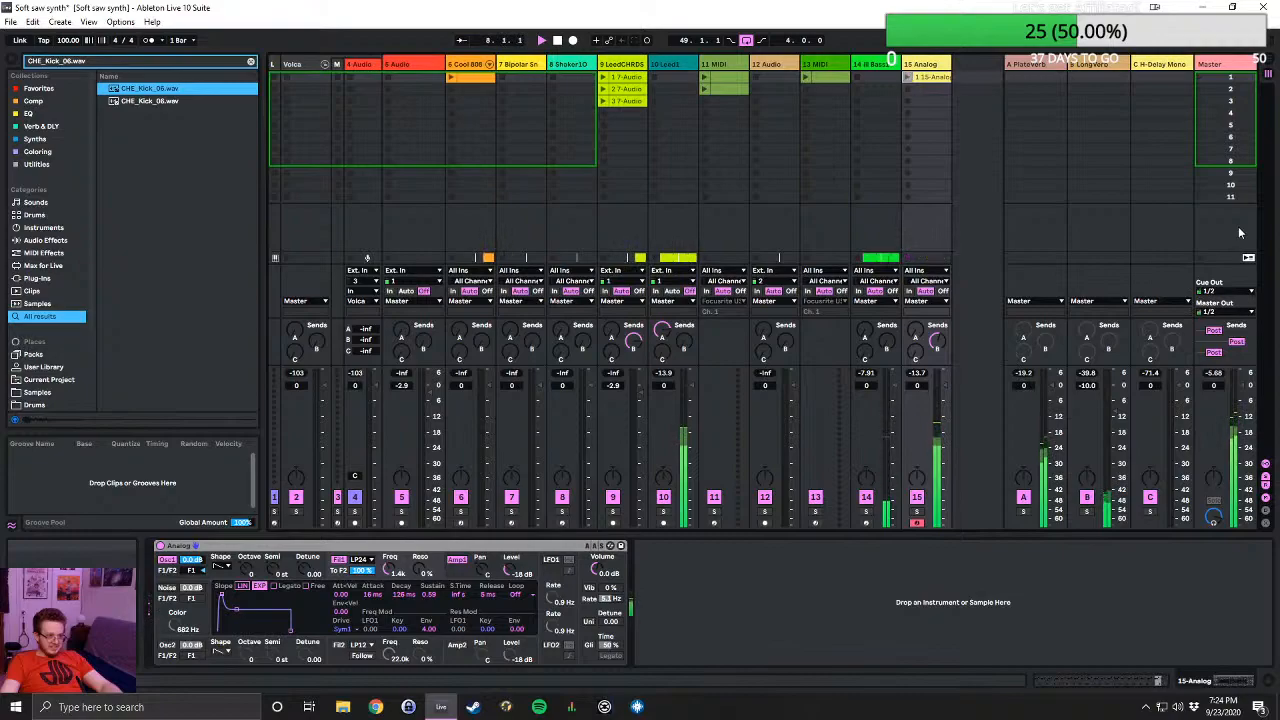
pyautogui.click(1270, 64)
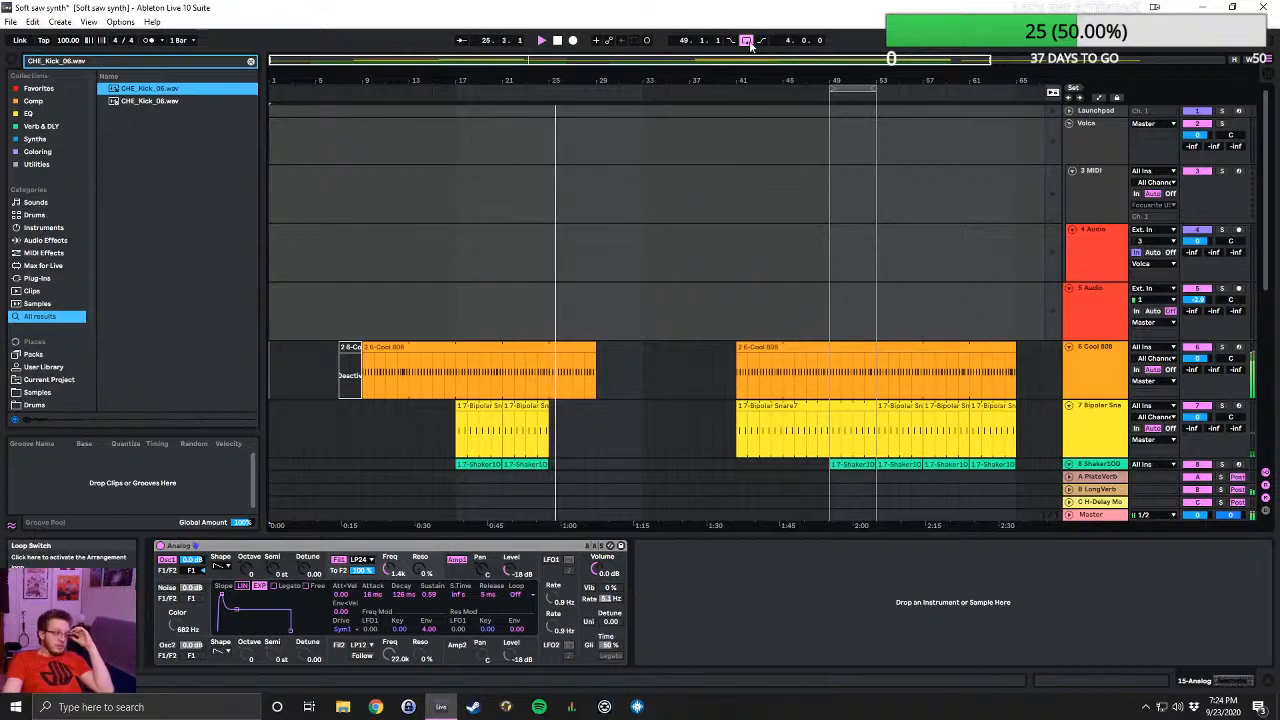
# - Audition the rest of the arrangement with looping off, examining the LeadCHRDS clip edit at bar 37 and the other tracks' clips
pyautogui.scroll(-5, 760, 287)
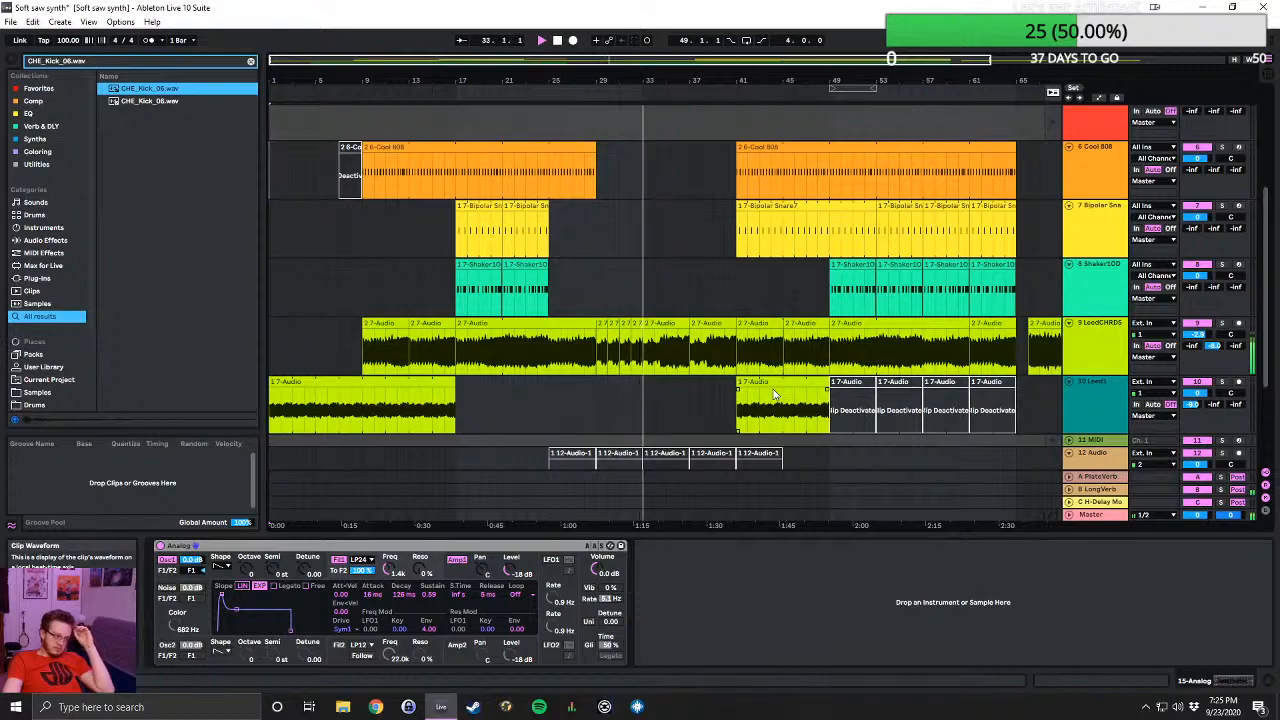
pyautogui.scroll(-5, 602, 356)
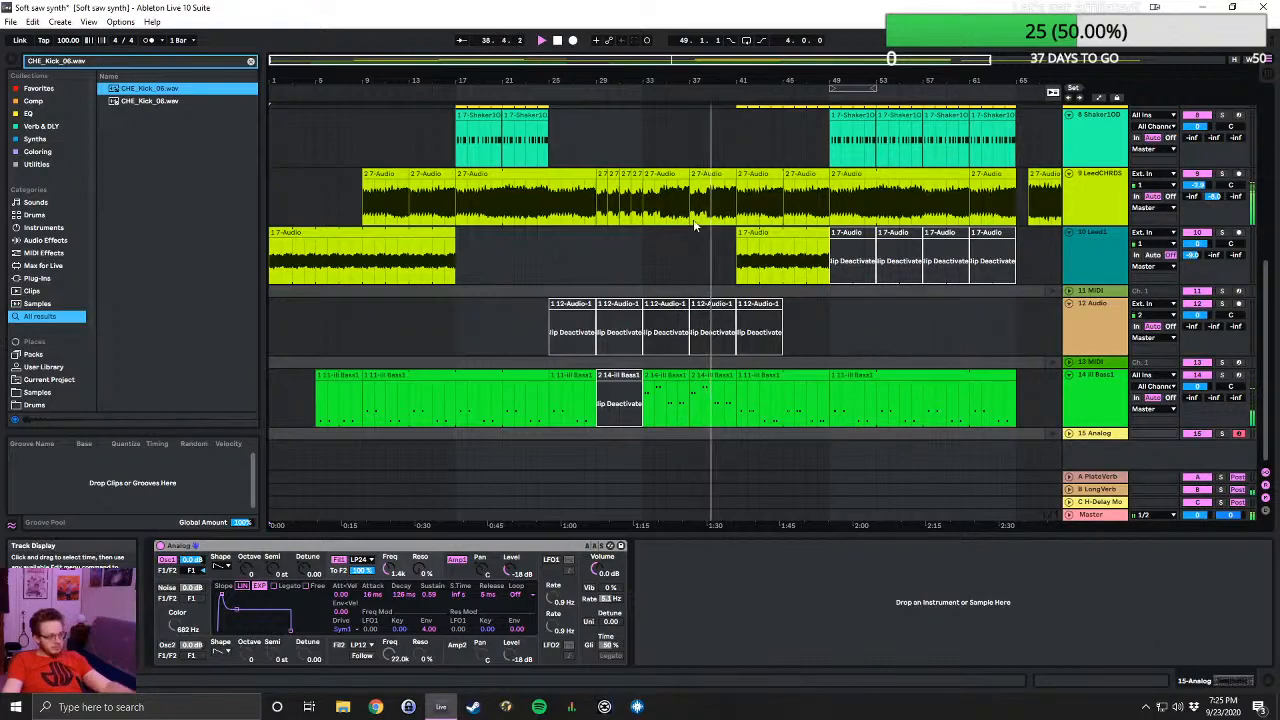
pyautogui.scroll(10, 689, 216)
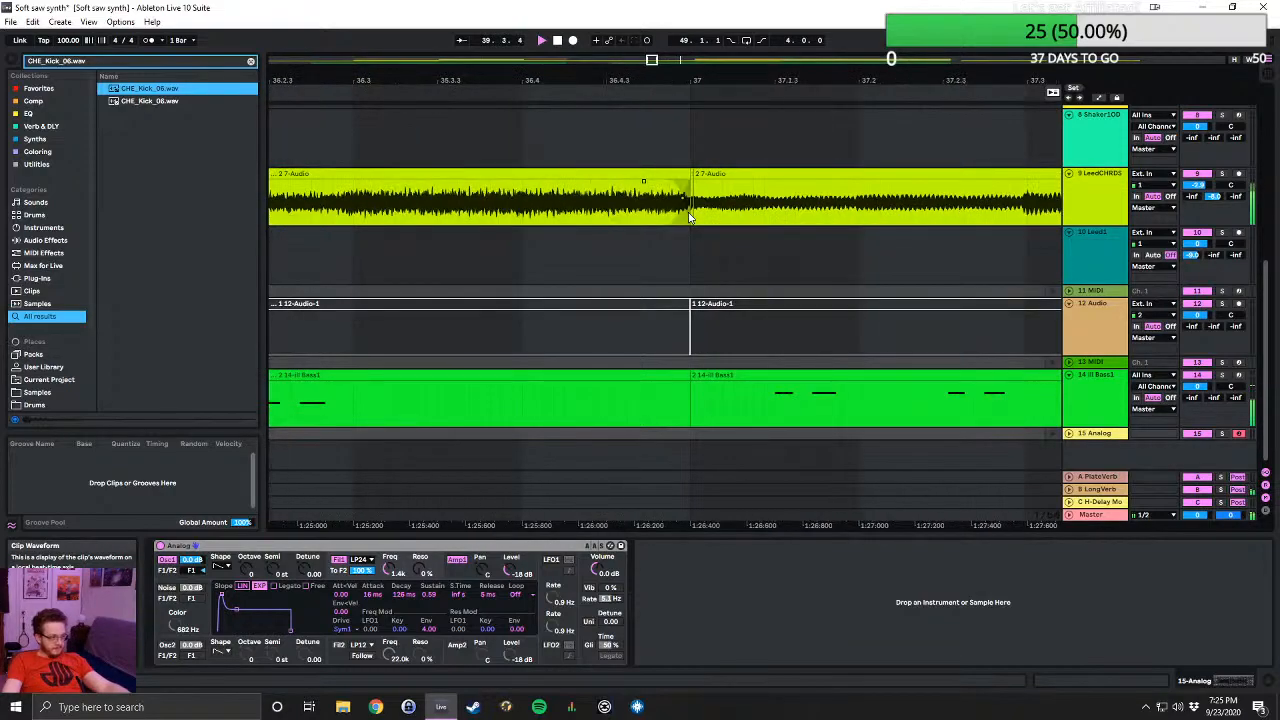
pyautogui.scroll(-10, 689, 216)
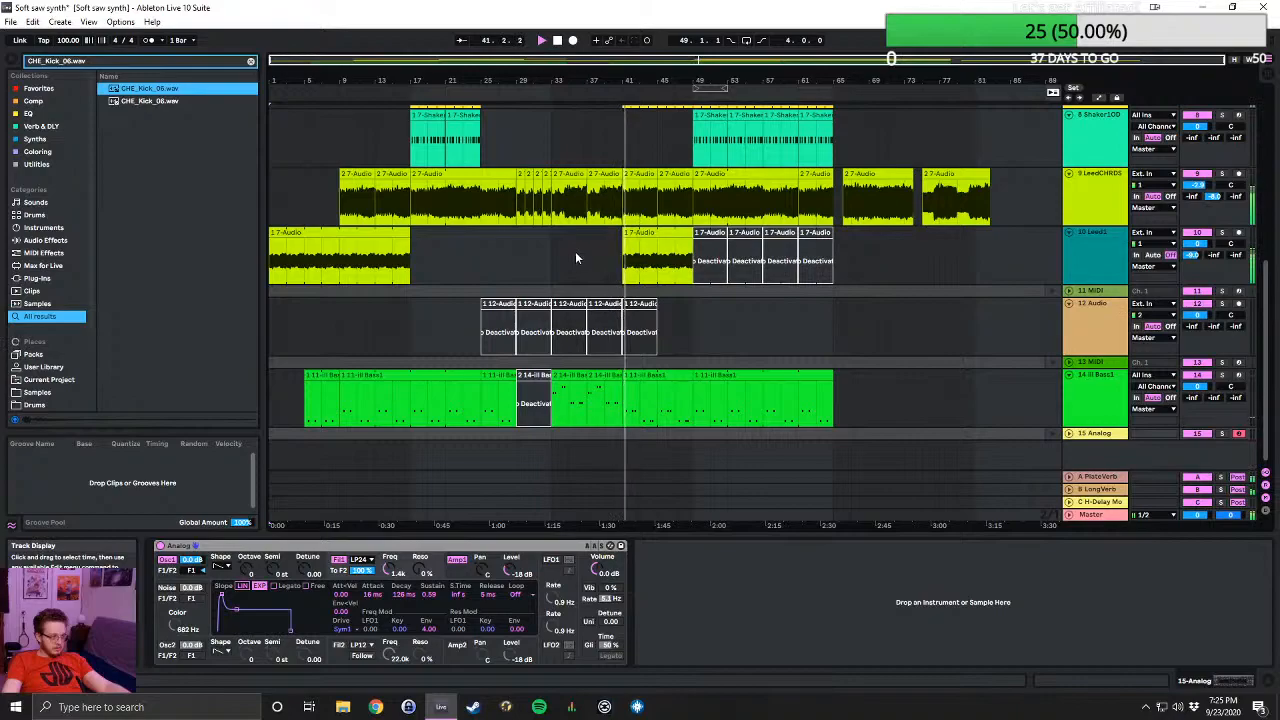
pyautogui.scroll(5, 580, 255)
pyautogui.scroll(3, 631, 255)
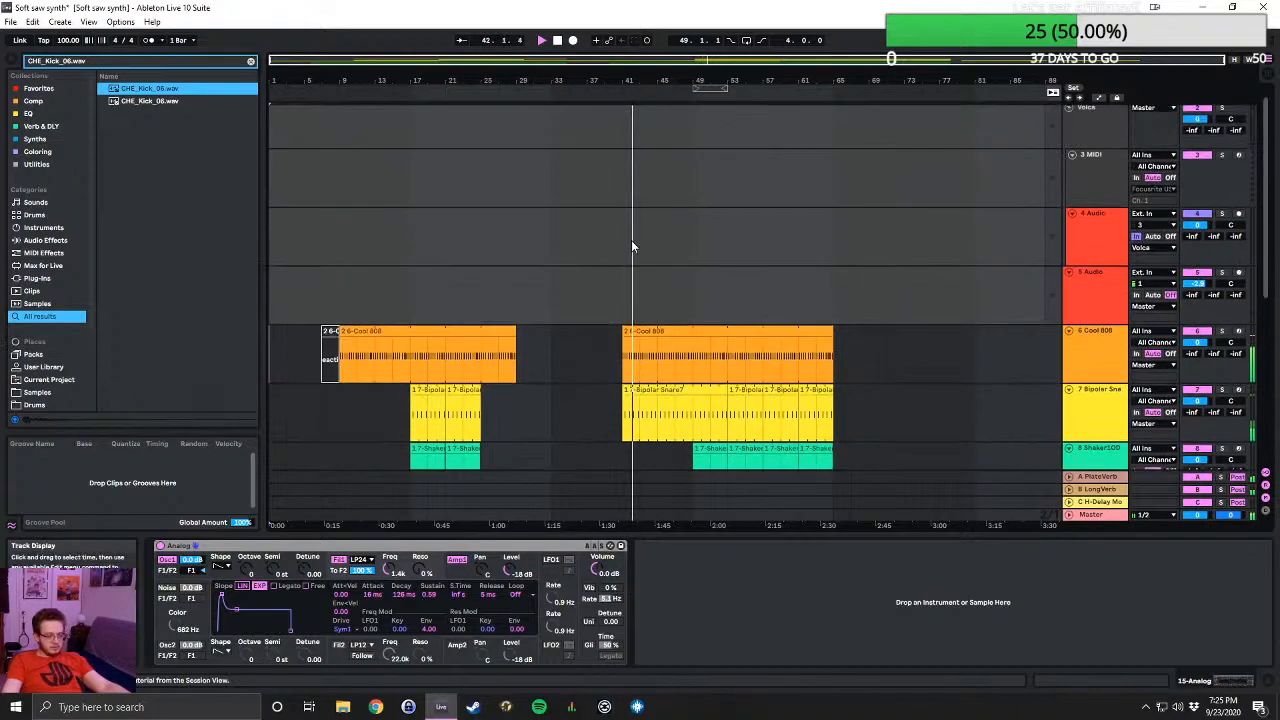
pyautogui.scroll(-8, 631, 243)
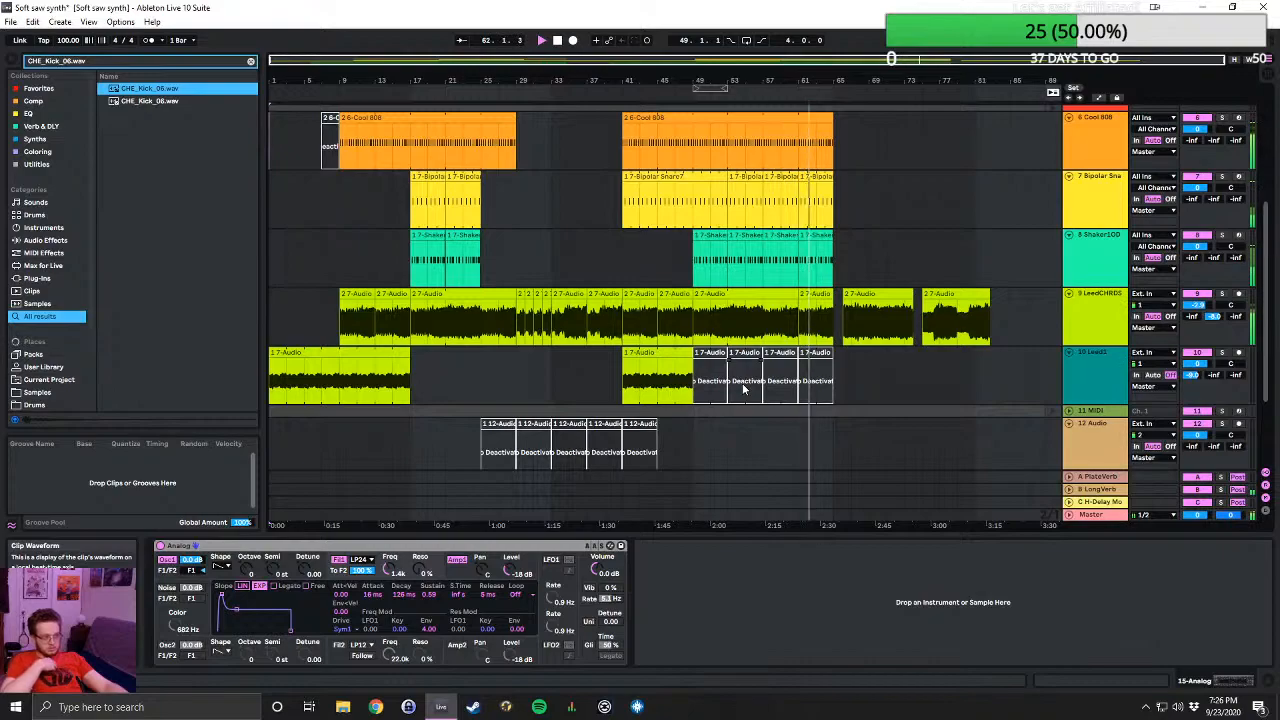
# - Examine the drum, LeadCHRDS and deactivated Lead1 clips around bars 46 to 63 up close during playback
pyautogui.scroll(5, 797, 321)
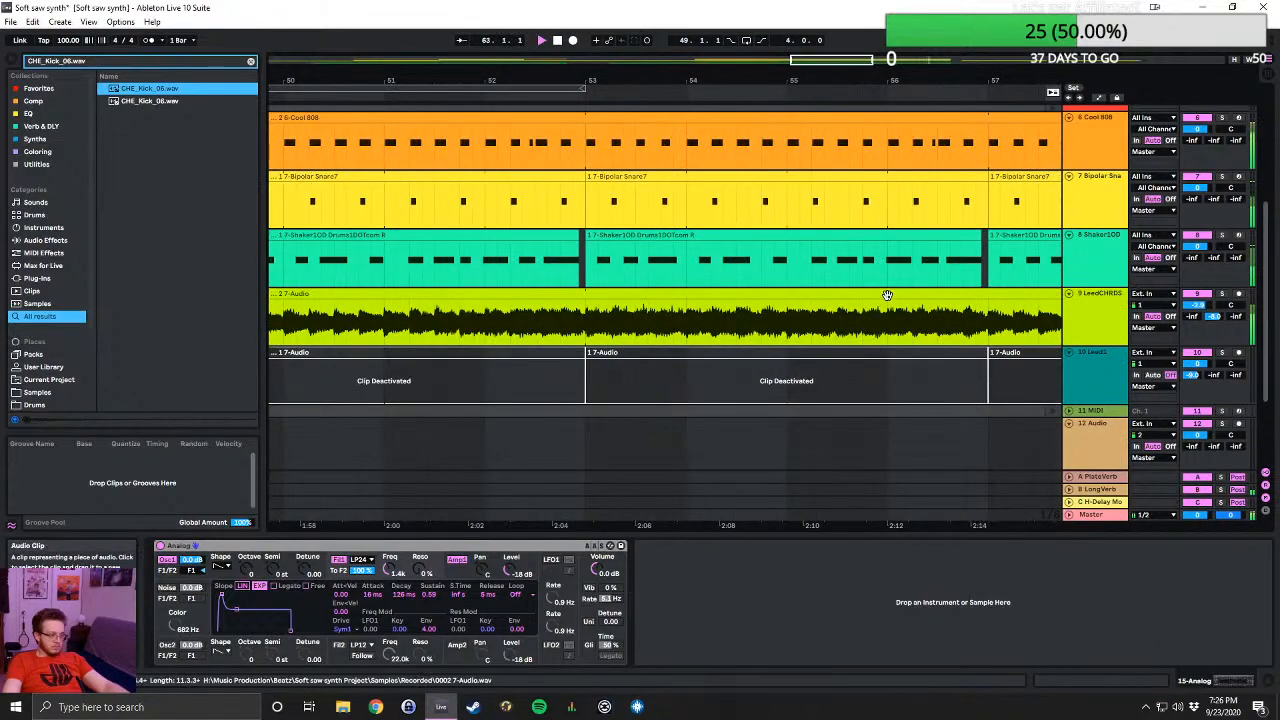
pyautogui.scroll(-5, 889, 289)
pyautogui.scroll(5, 1022, 338)
pyautogui.scroll(5, 1022, 338)
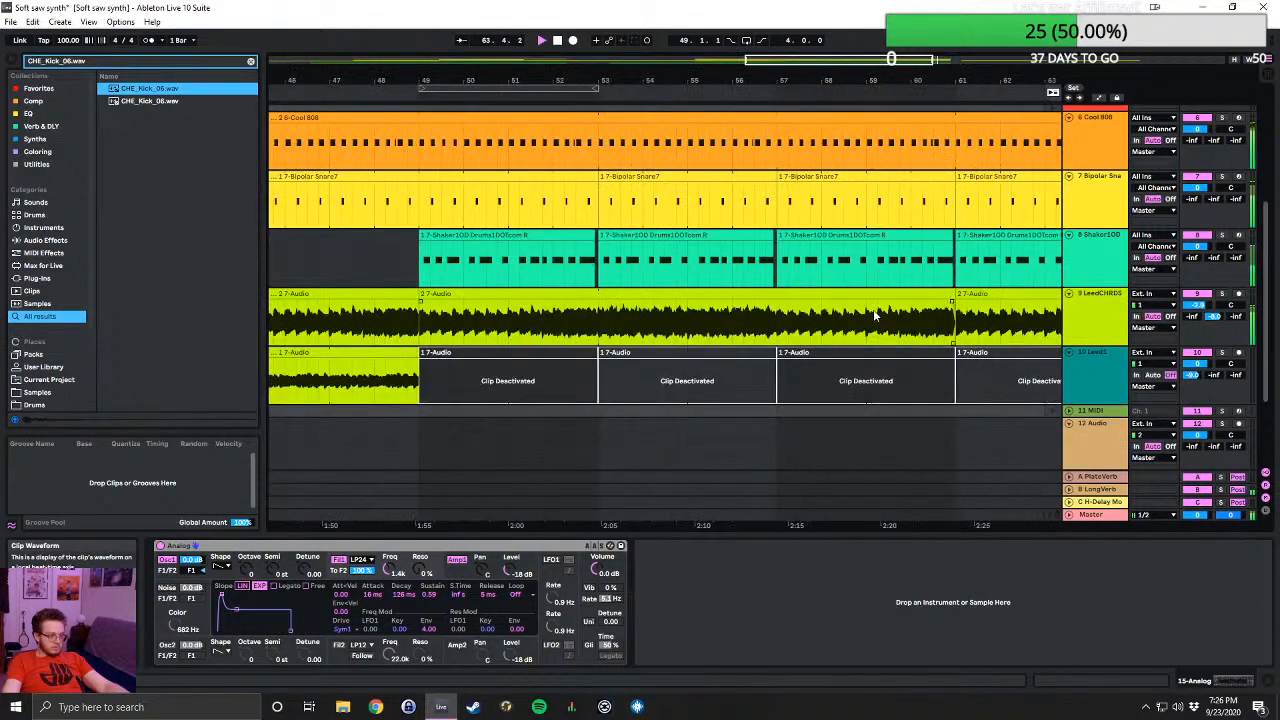
pyautogui.scroll(-10, 968, 334)
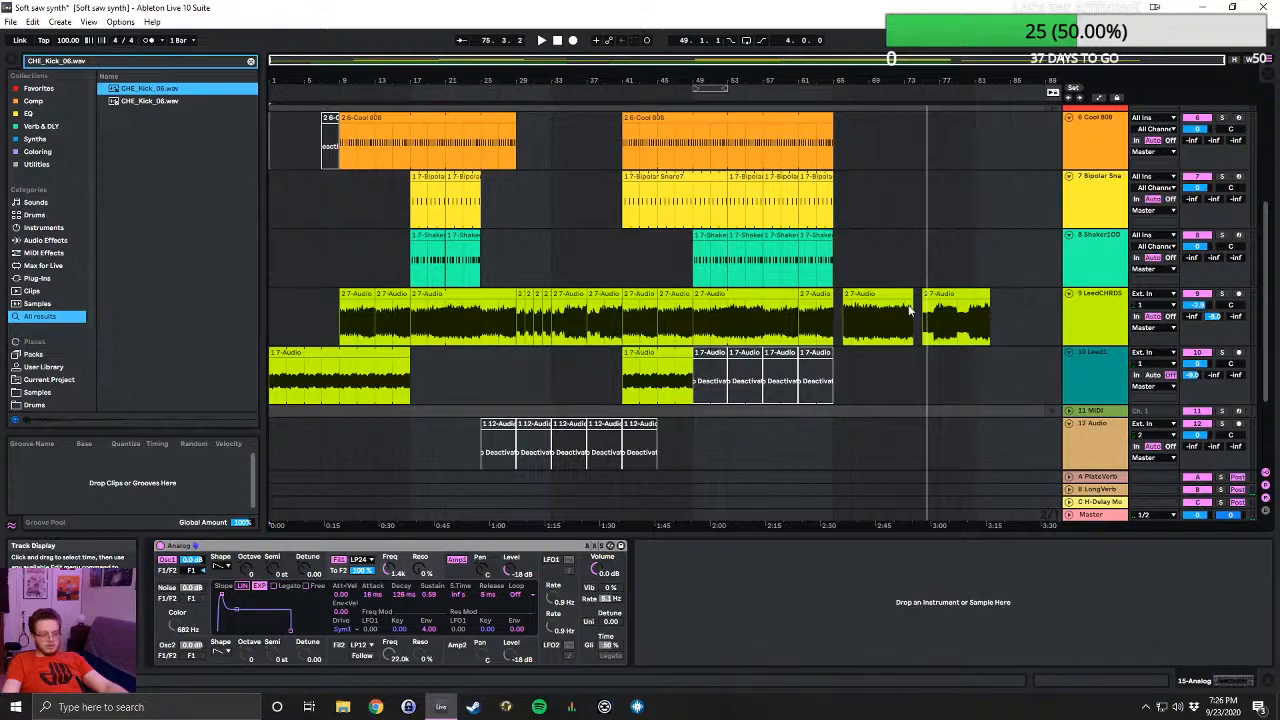
# - Look over the full arrangement's track layout, from the bass and Analog tracks up to the Launchpad and Voice tracks
pyautogui.scroll(5, 665, 396)
pyautogui.scroll(-5, 663, 397)
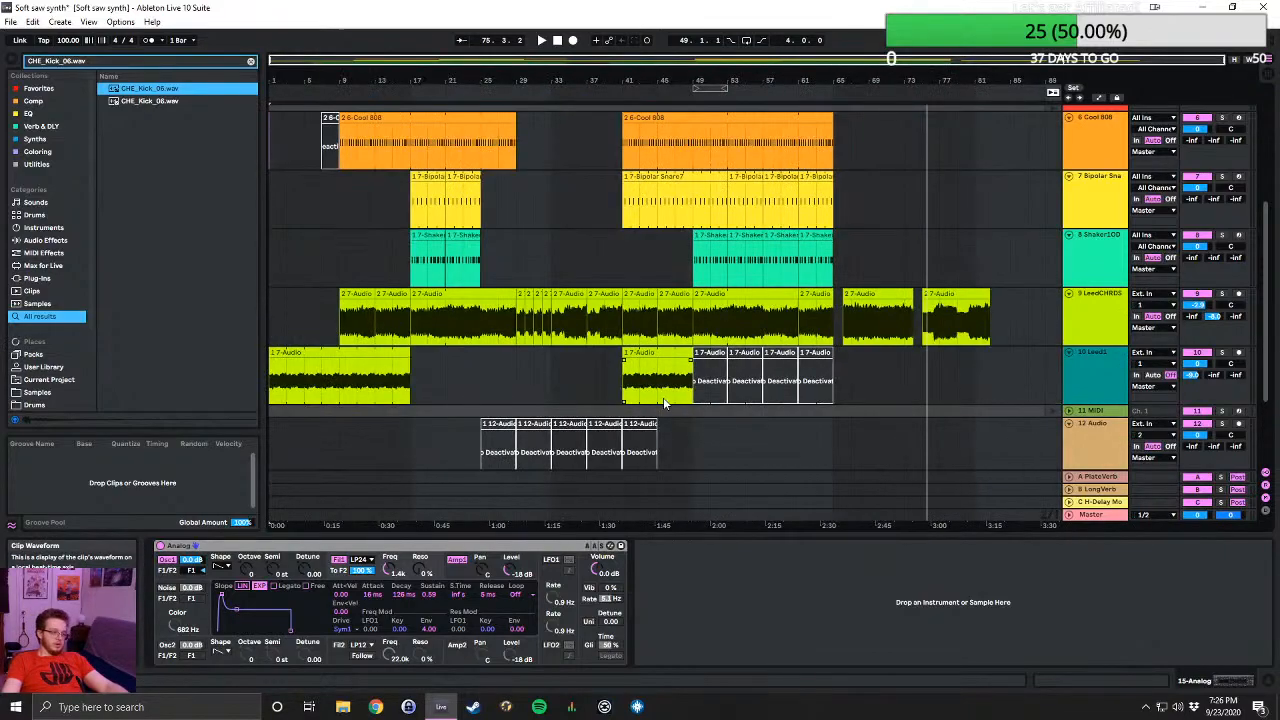
pyautogui.scroll(2, 643, 358)
pyautogui.scroll(2, 643, 358)
pyautogui.scroll(-6, 641, 350)
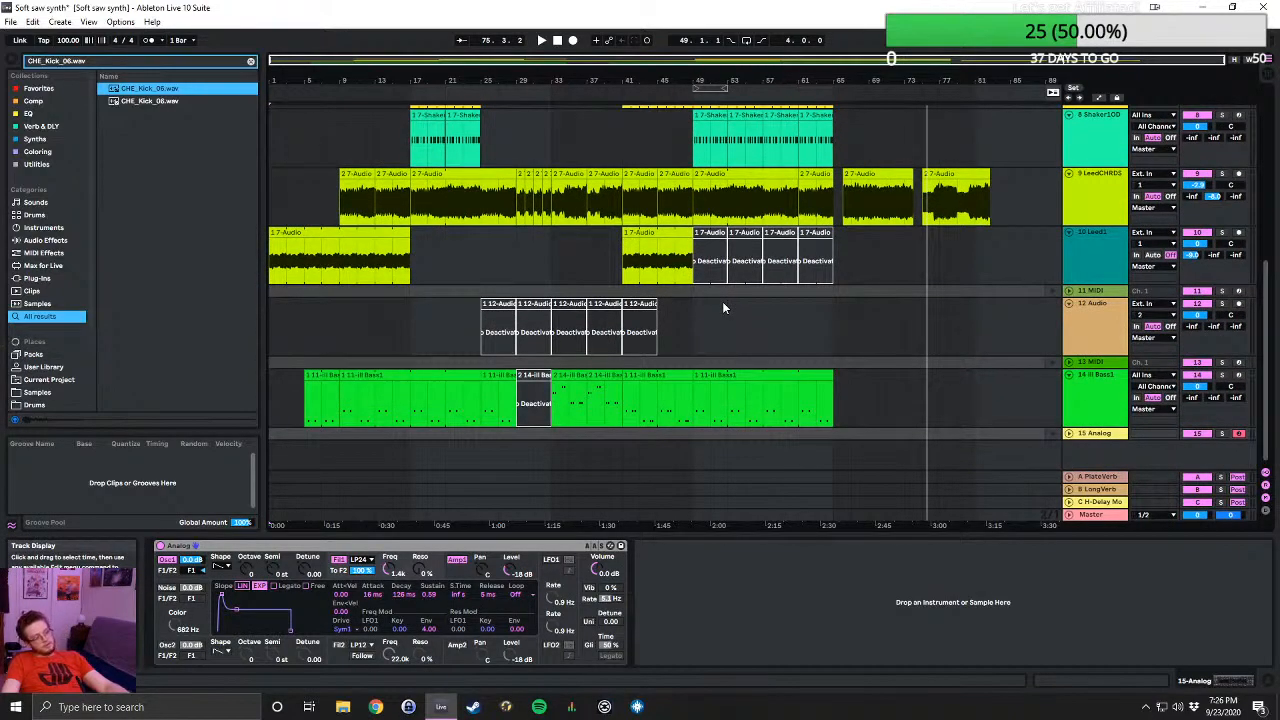
pyautogui.scroll(3, 722, 301)
pyautogui.scroll(-3, 722, 301)
pyautogui.scroll(4, 710, 301)
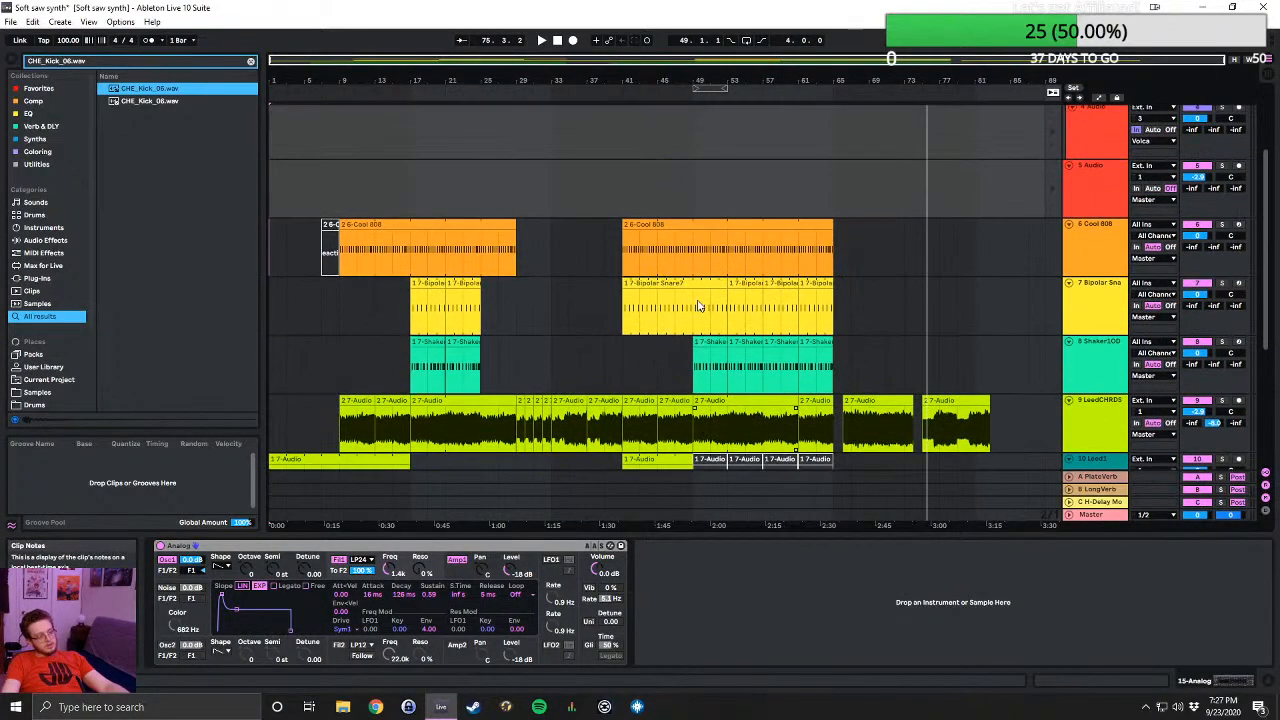
pyautogui.scroll(2, 698, 306)
pyautogui.scroll(-1, 698, 306)
pyautogui.scroll(1, 698, 306)
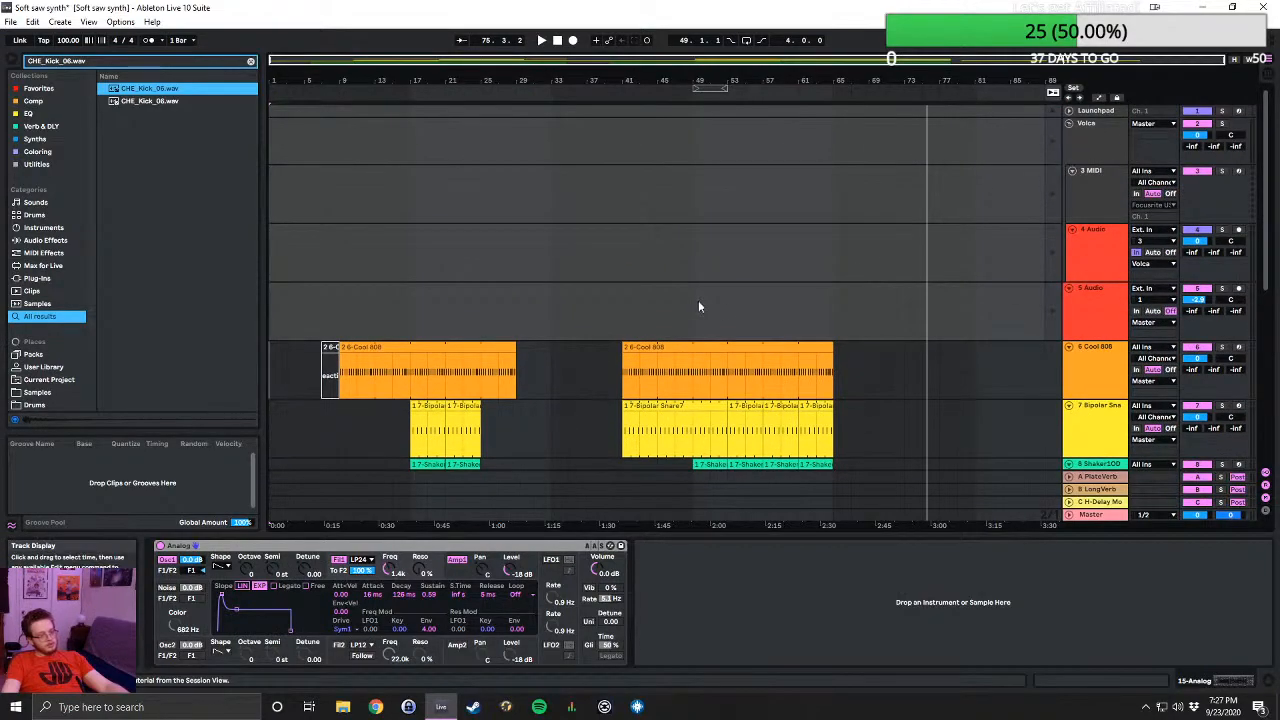